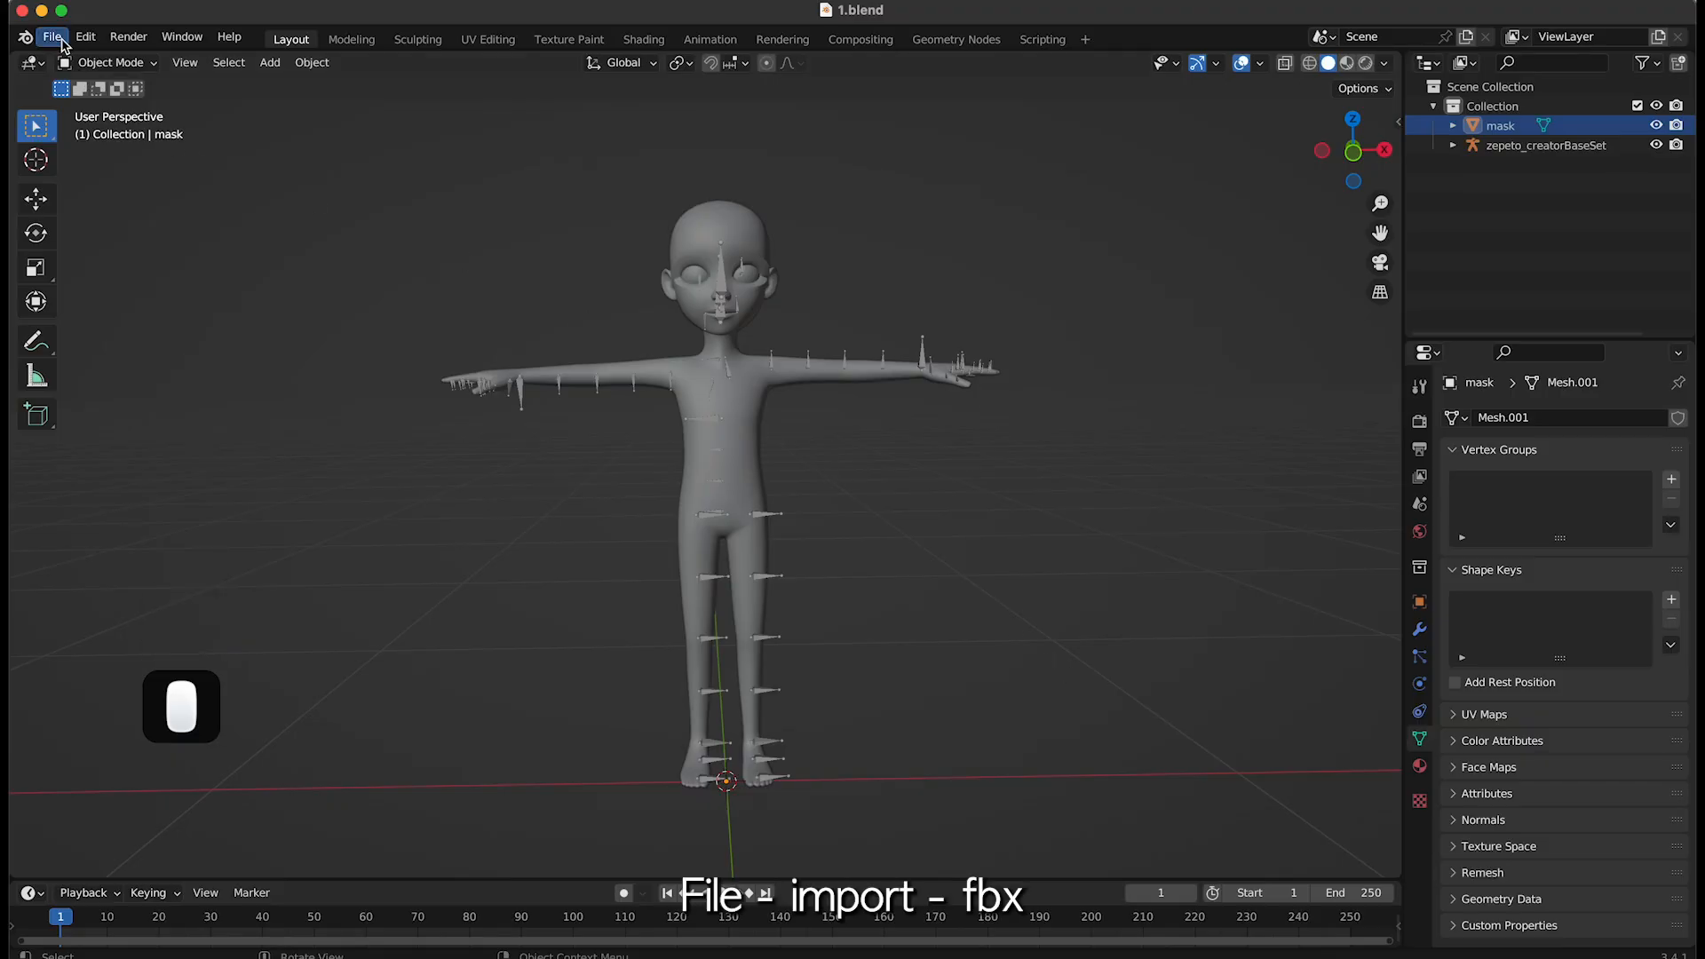
Import the FBX file Female_Torso.fbx.fbx from the Downloads folder
{"action": "left_click", "coordinate": [59, 40]}
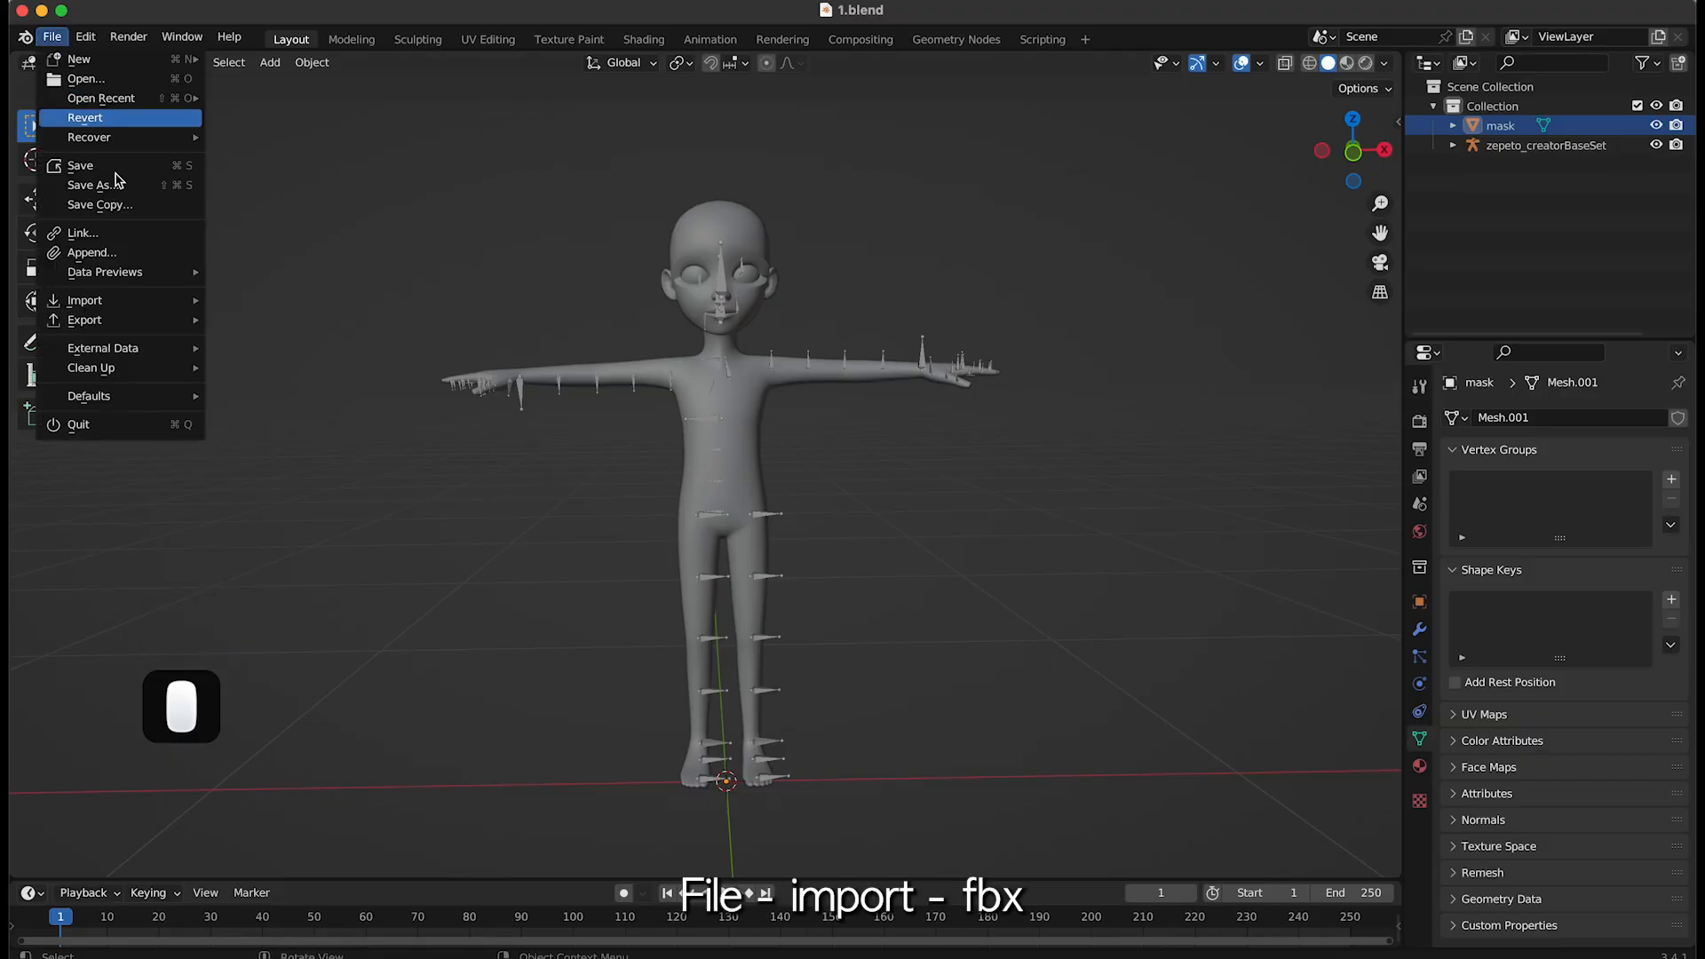
{"action": "mouse_move", "coordinate": [133, 300]}
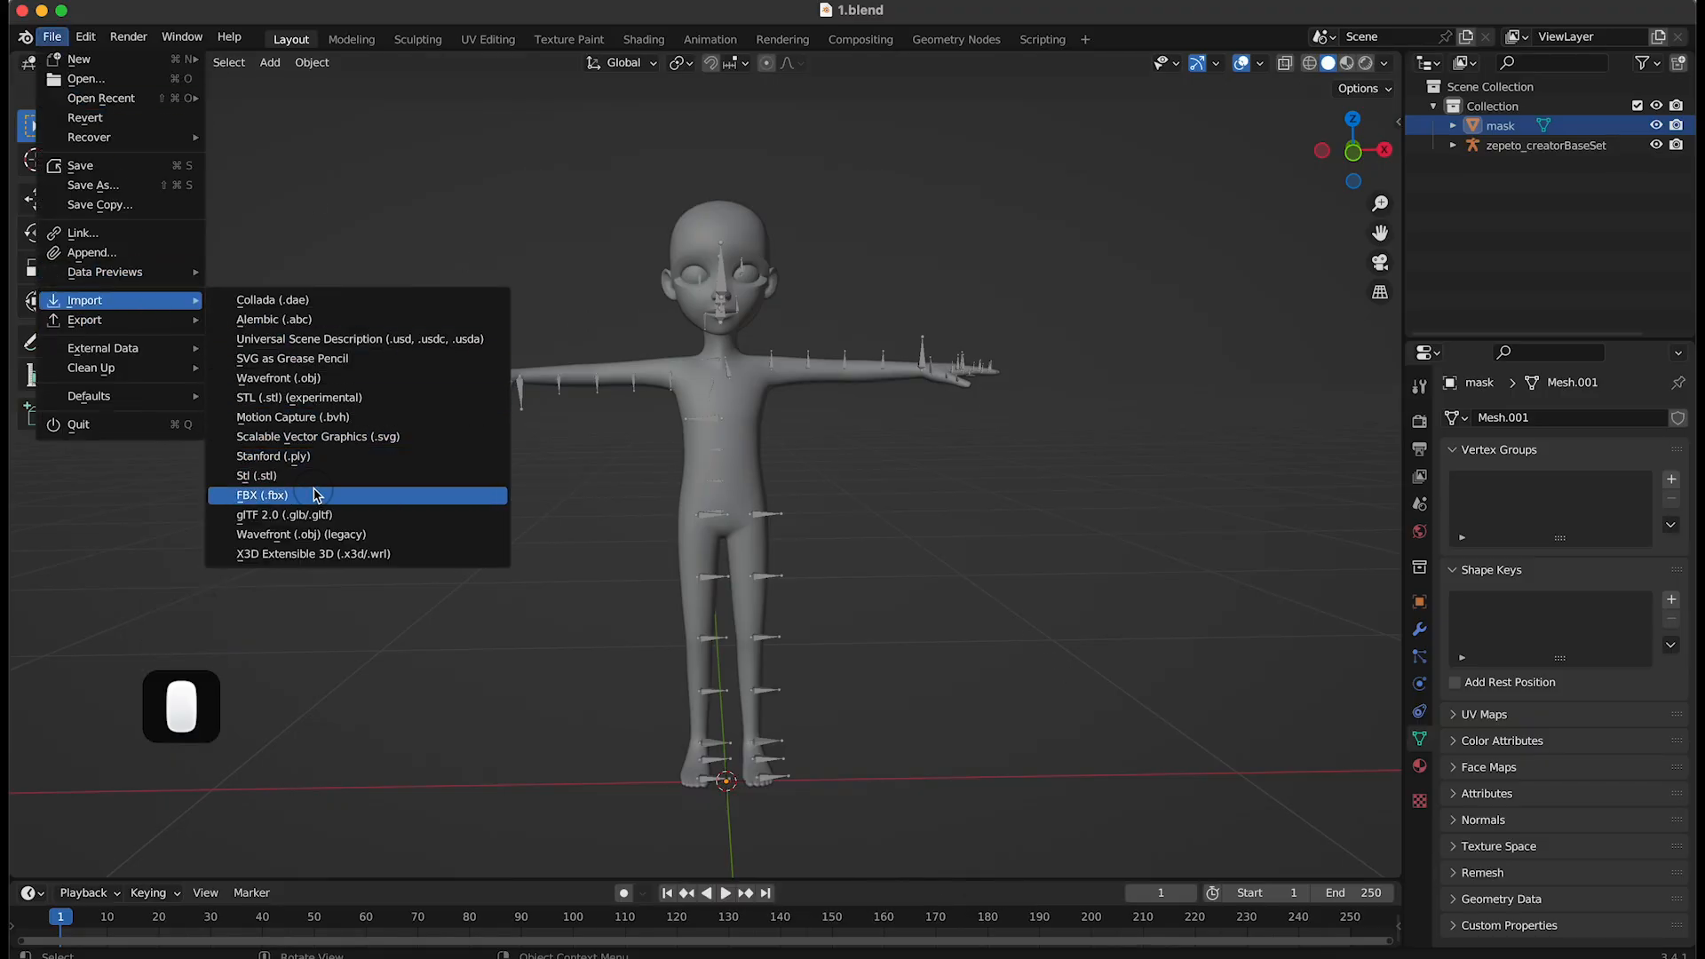
{"action": "left_click", "coordinate": [317, 495]}
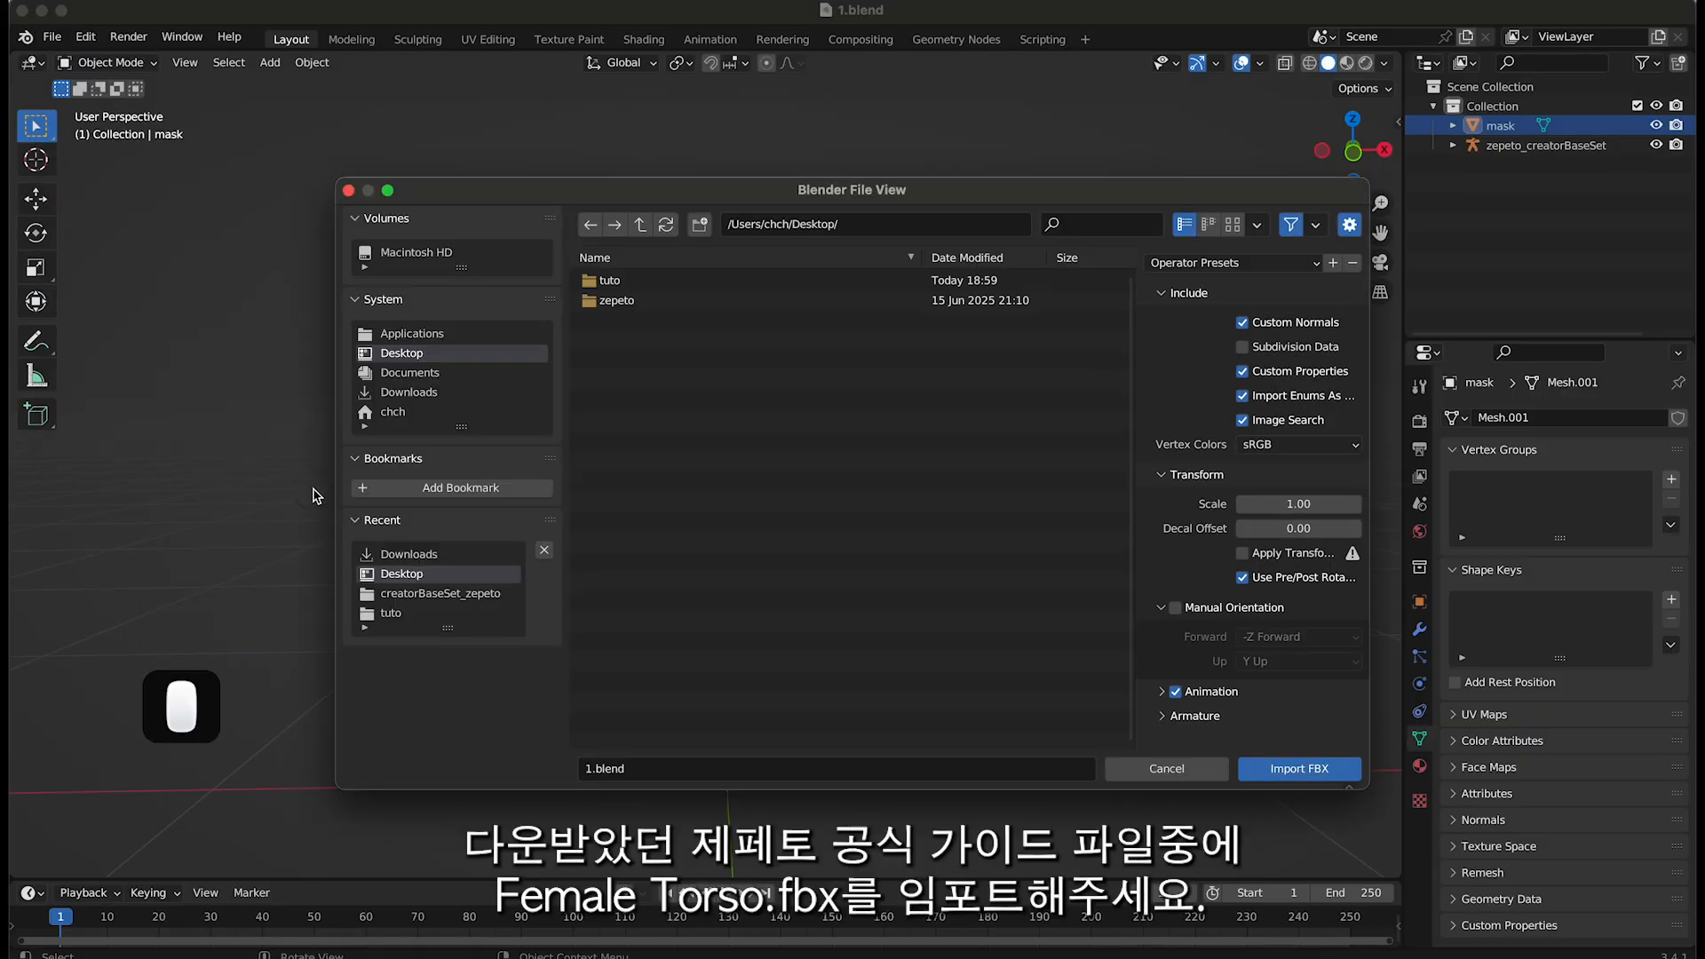
{"action": "left_click", "coordinate": [498, 394]}
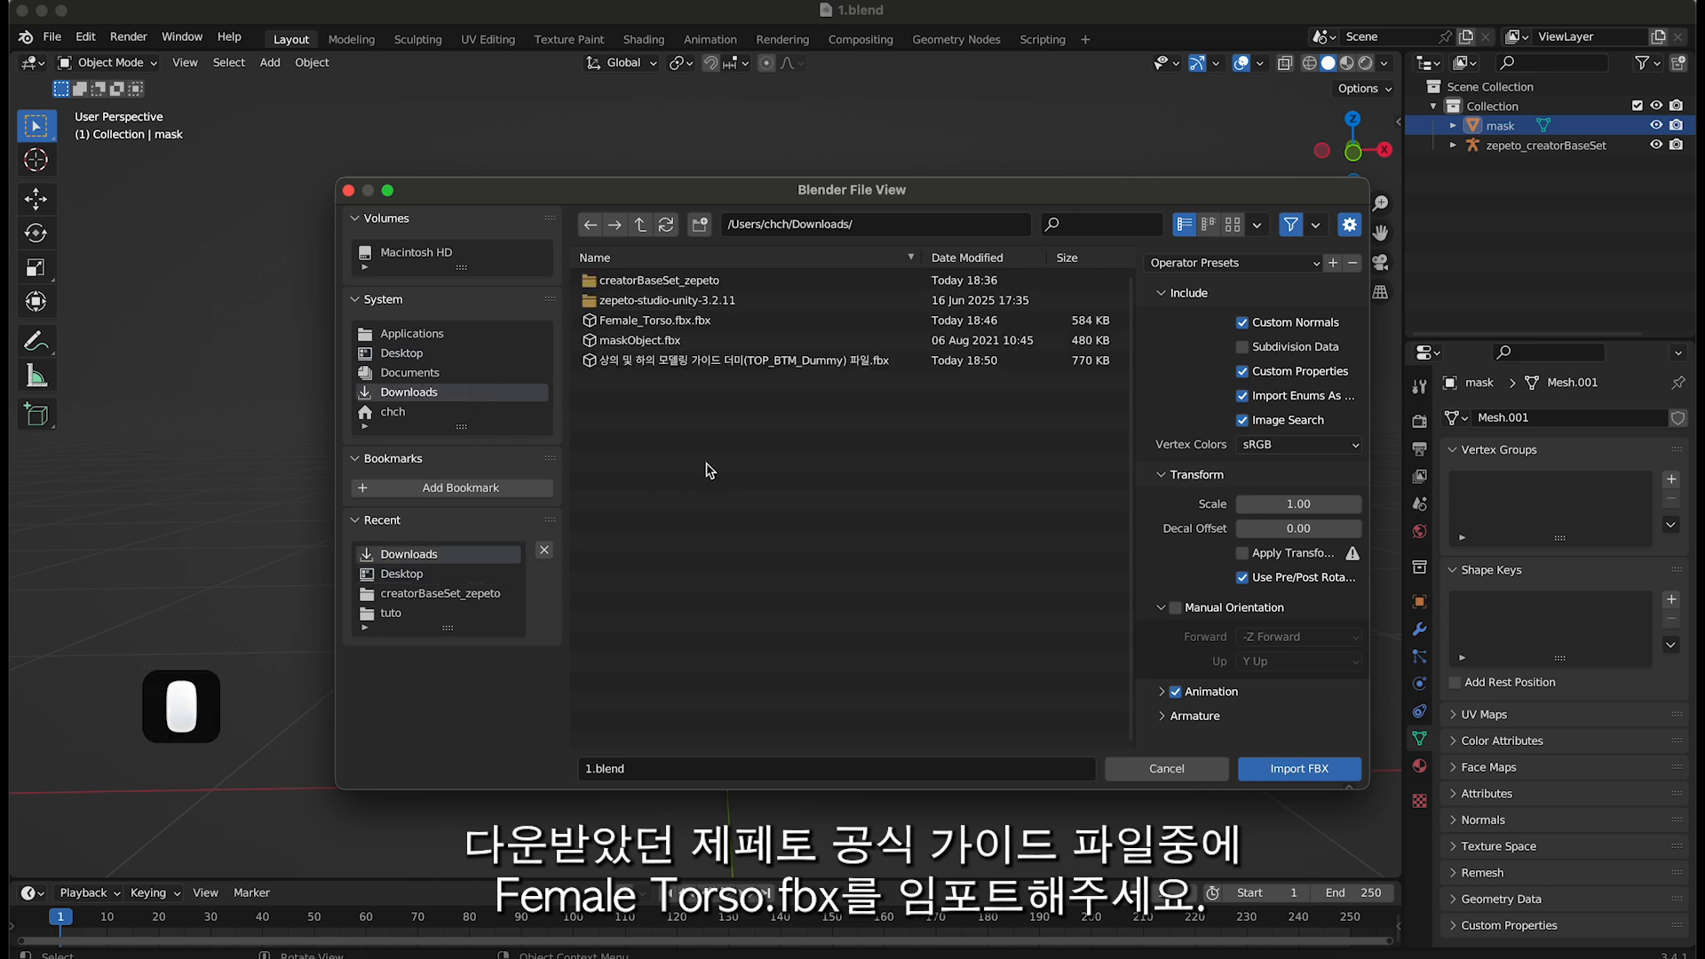
{"action": "left_click", "coordinate": [675, 325]}
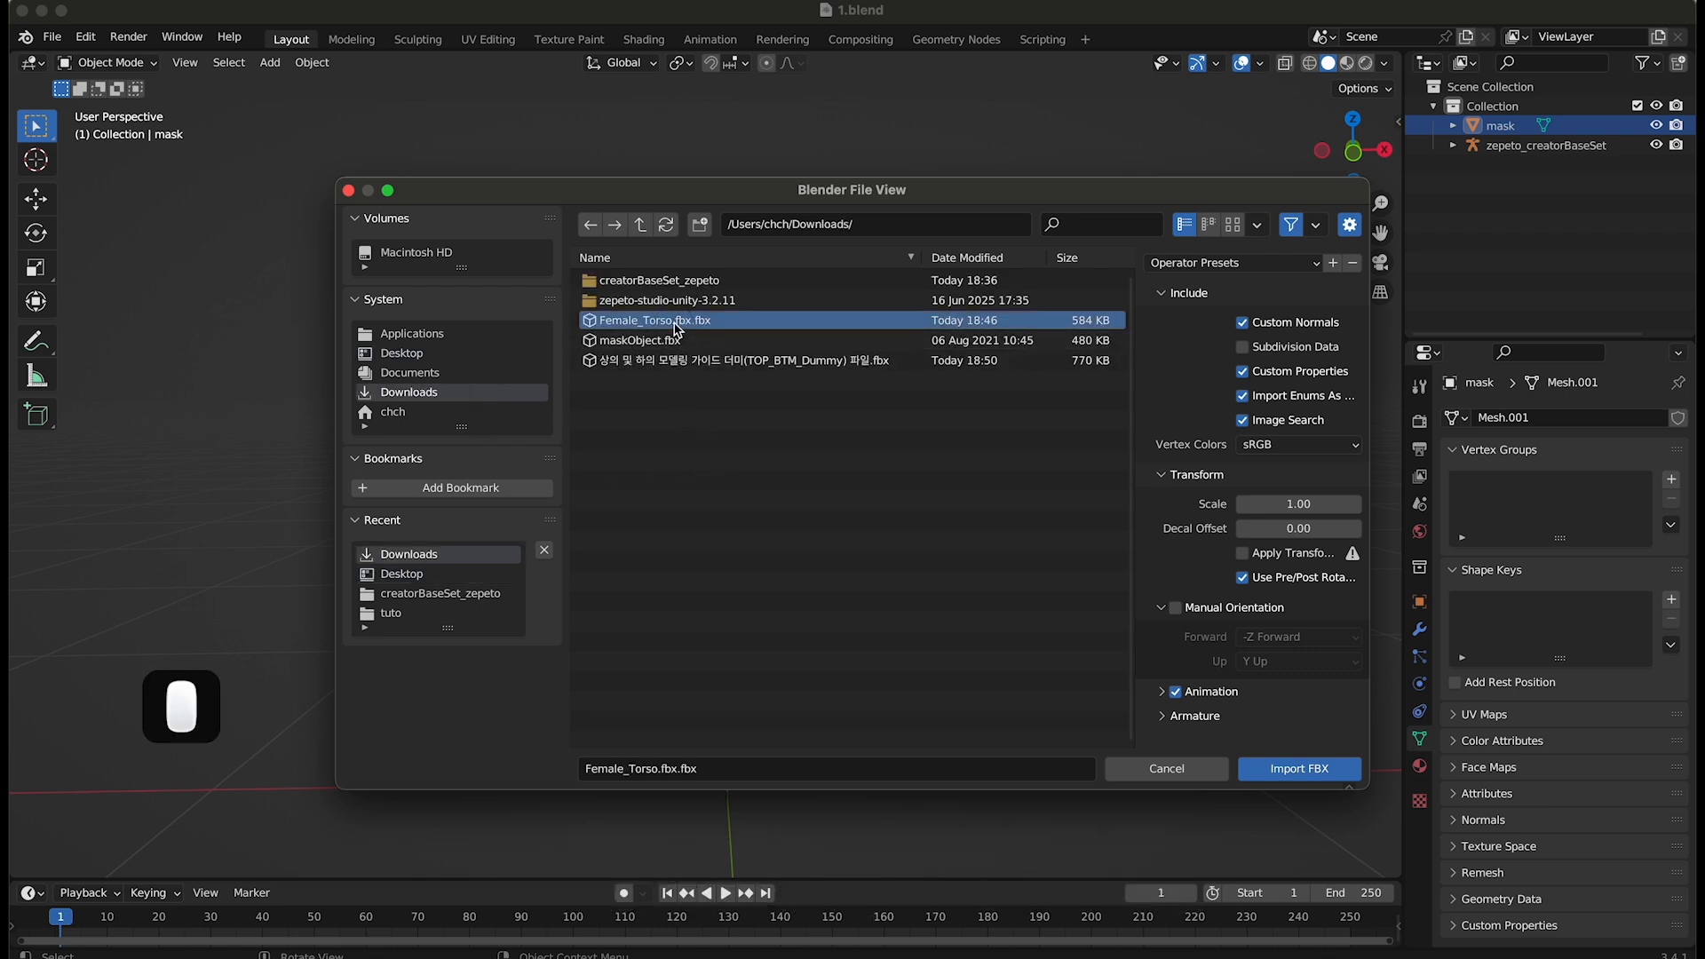
{"action": "double_click", "coordinate": [706, 326]}
{"action": "left_click", "coordinate": [957, 611]}
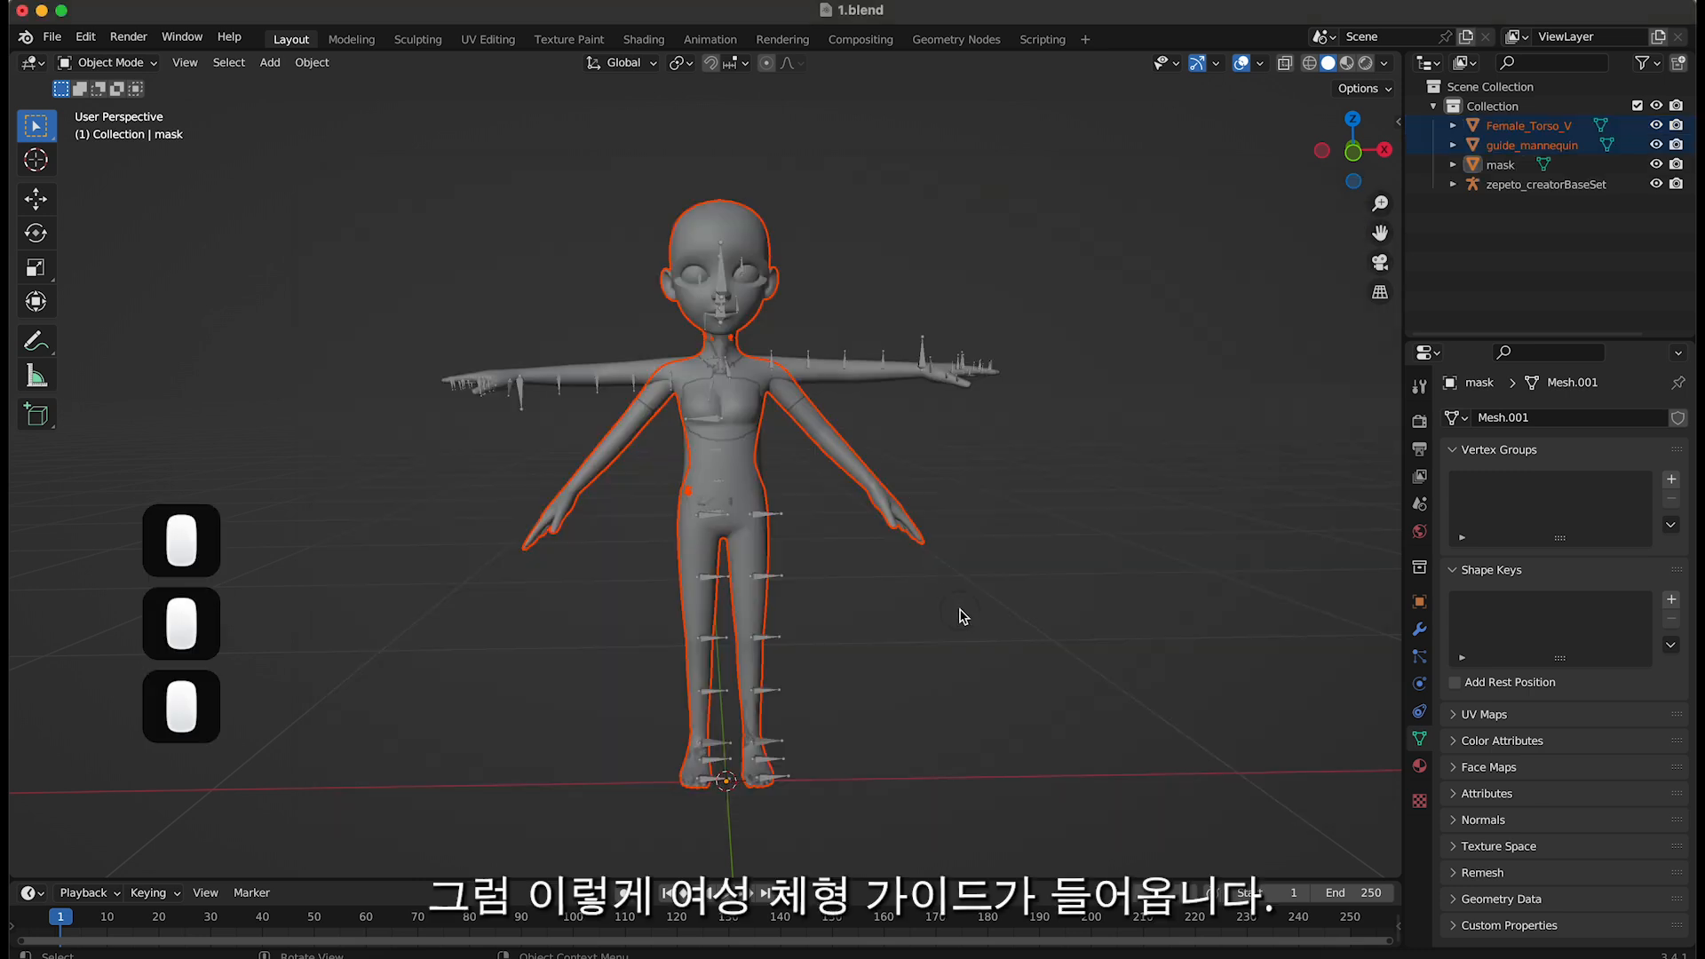
Hide the mask, skin and guide_mannequin objects to leave only the female torso guide and armature shown
{"action": "scroll", "coordinate": [980, 565], "scroll_direction": "up", "scroll_amount": 3}
{"action": "middle_click_drag", "start_coordinate": [984, 565], "coordinate": [971, 554], "text": "shift"}
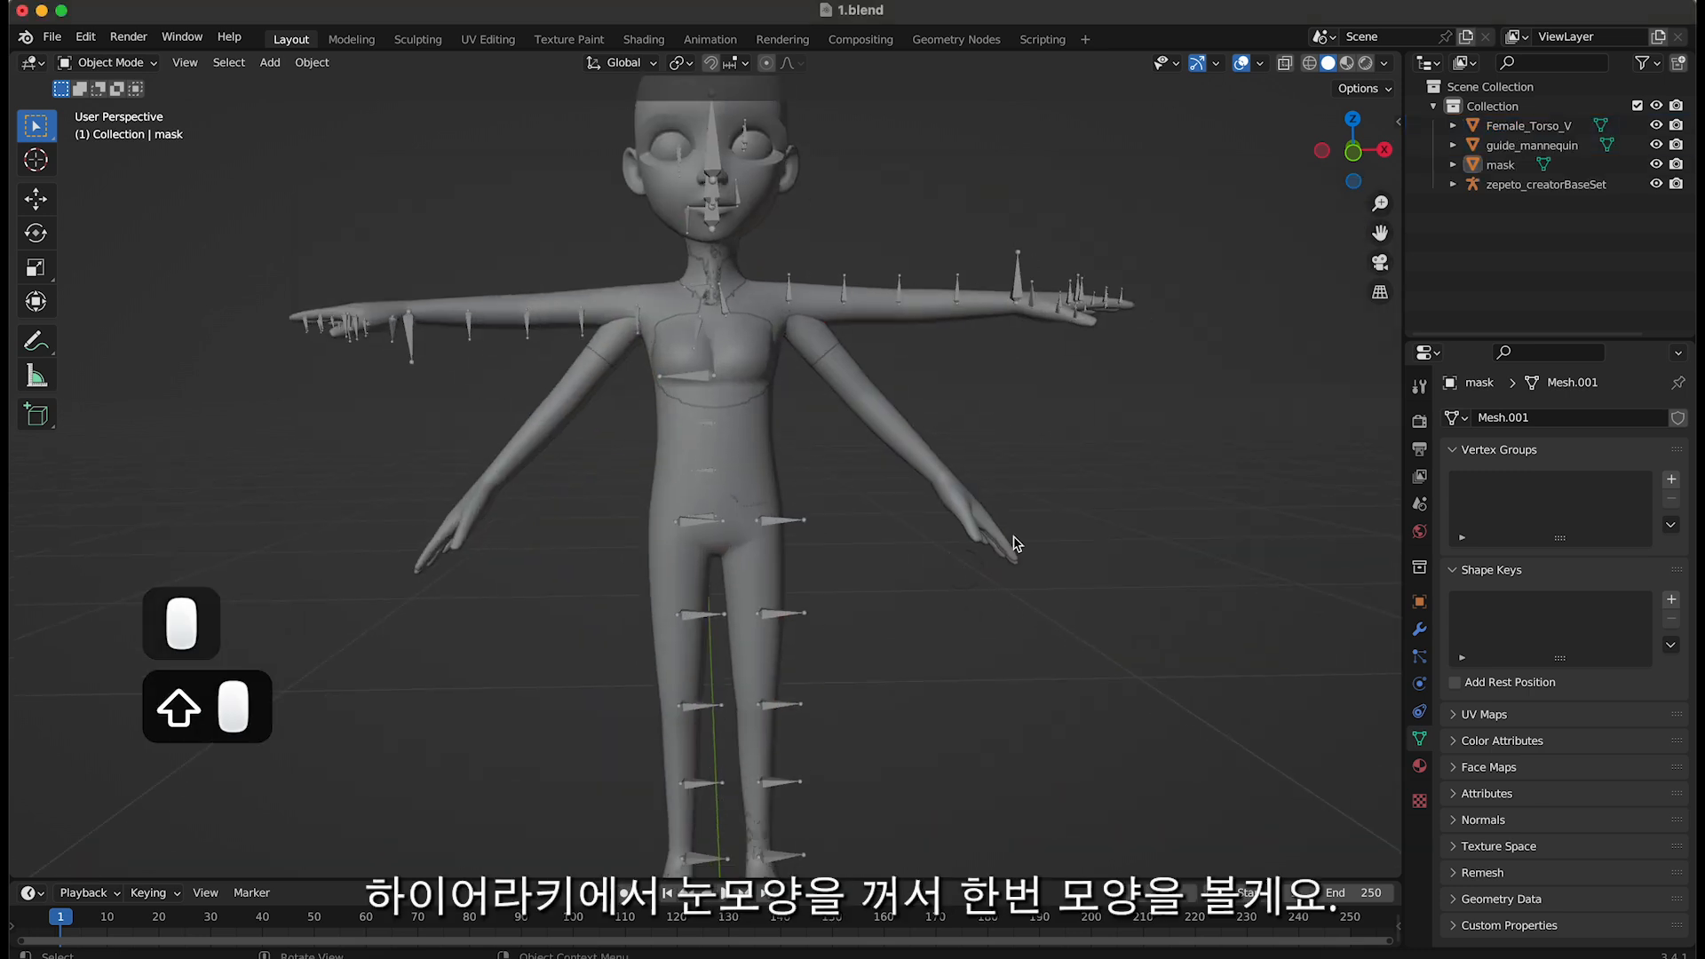
{"action": "left_click", "coordinate": [1656, 165]}
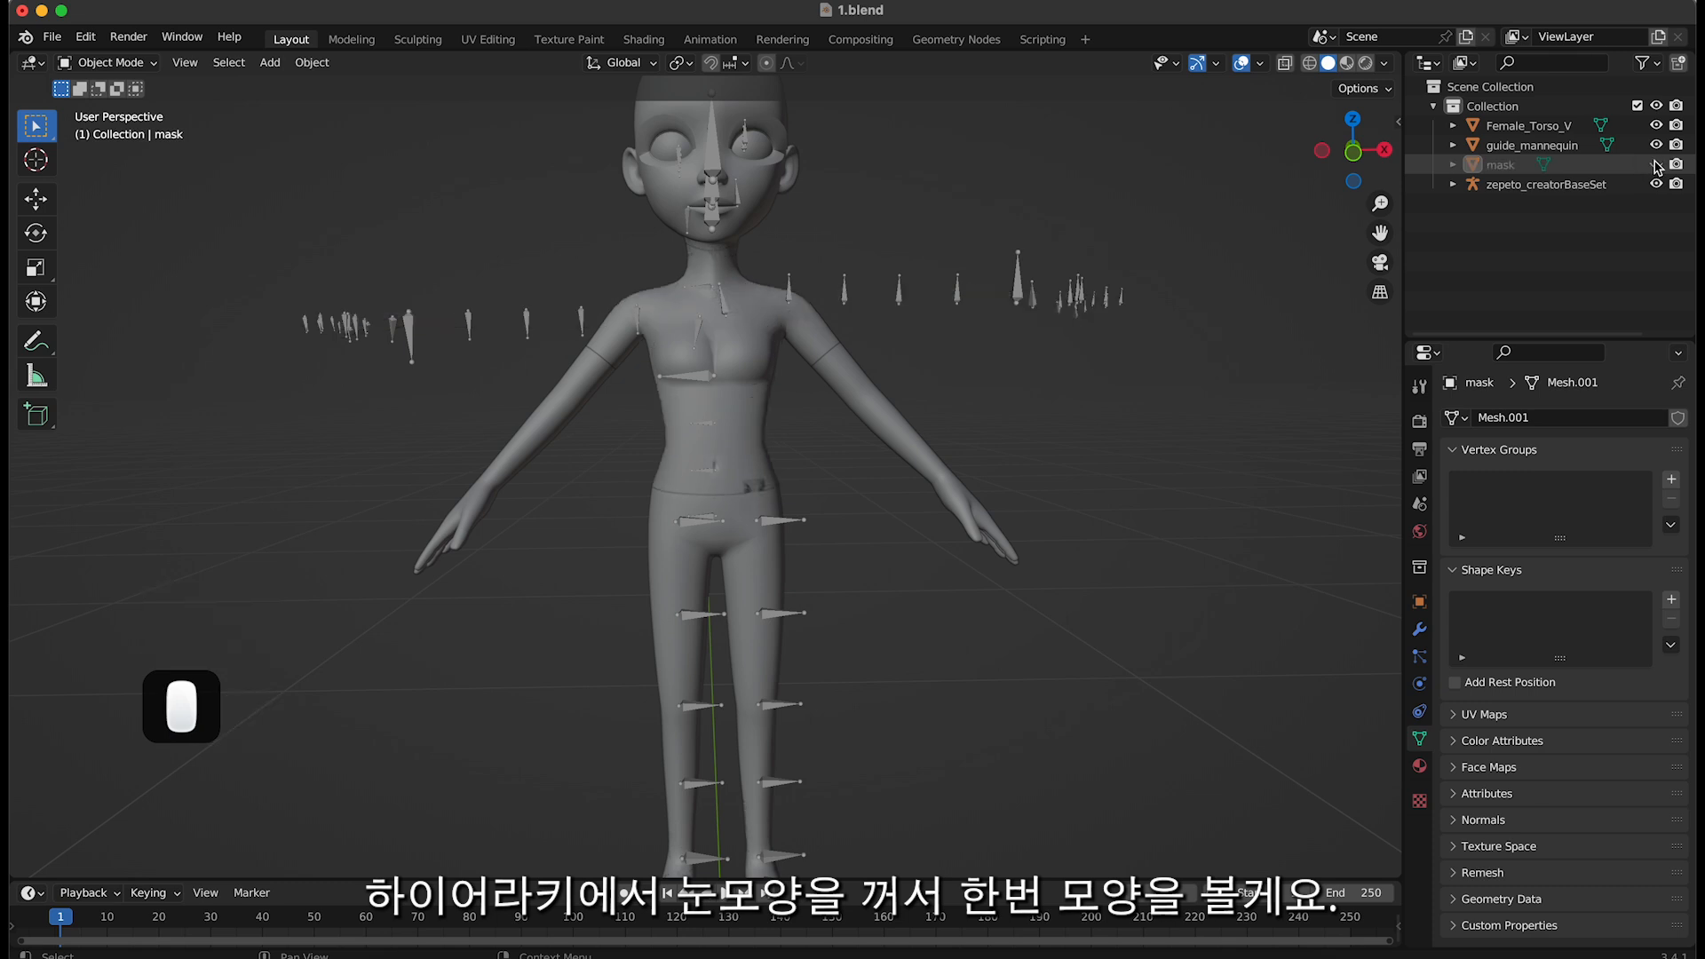
{"action": "left_click", "coordinate": [1453, 184]}
{"action": "left_click", "coordinate": [1657, 242]}
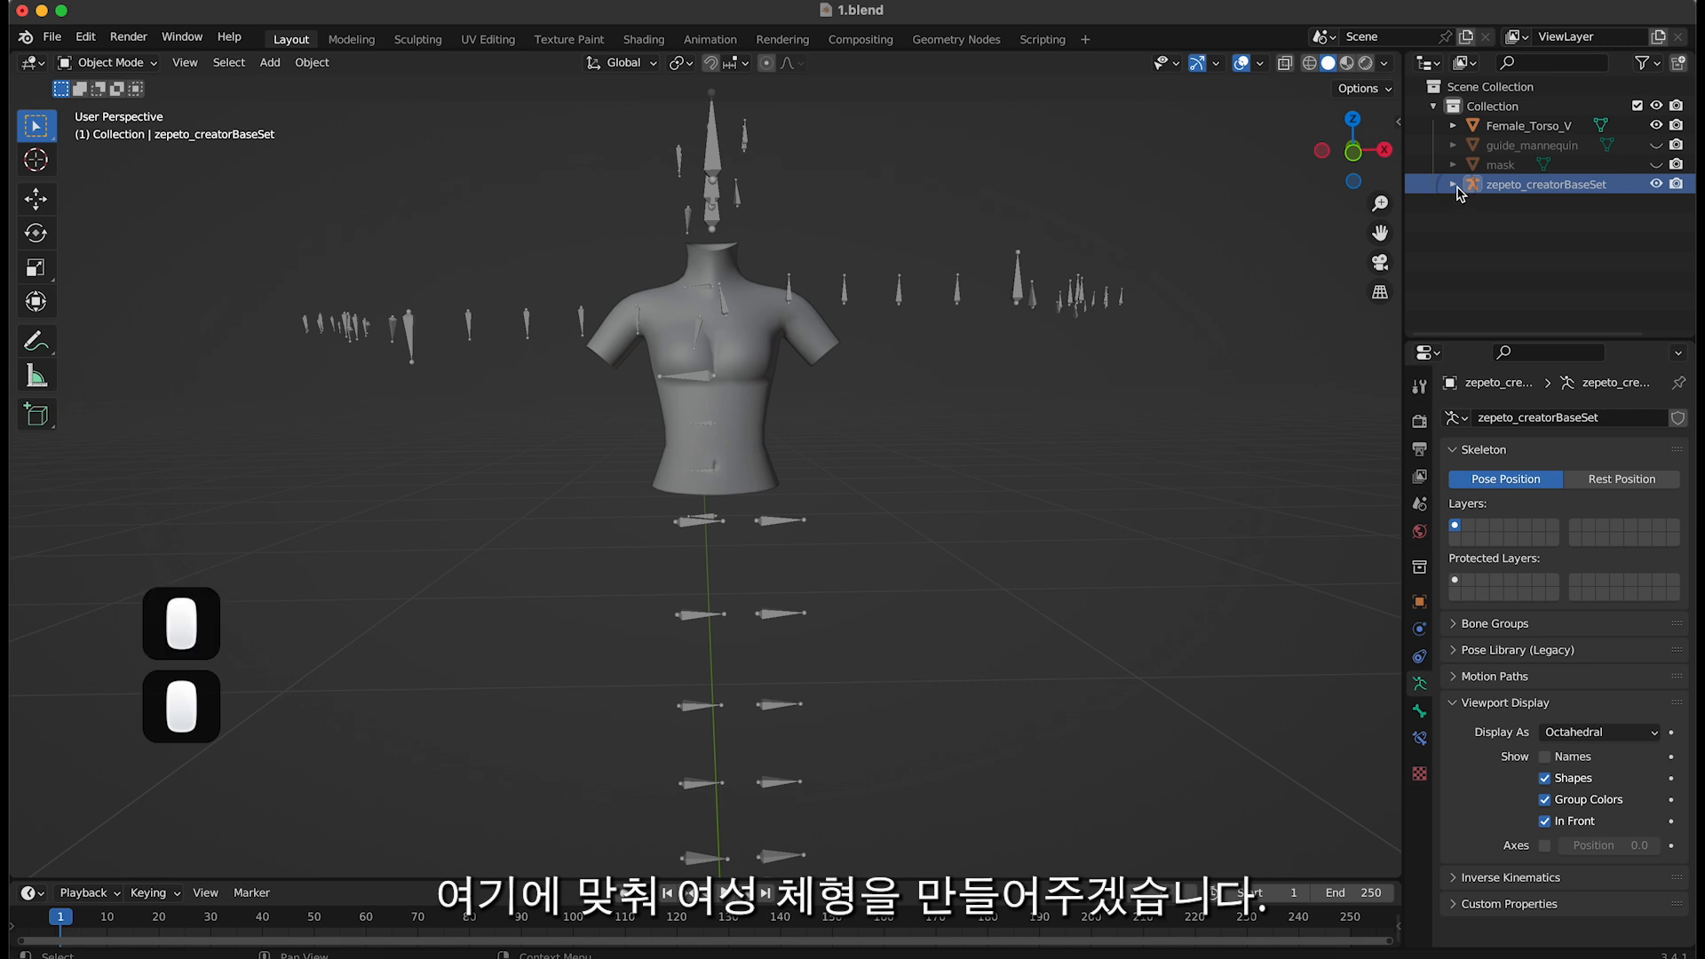
Unhide the skin mesh under zepeto_creatorBaseSet and duplicate it in place
{"action": "left_click", "coordinate": [1455, 186]}
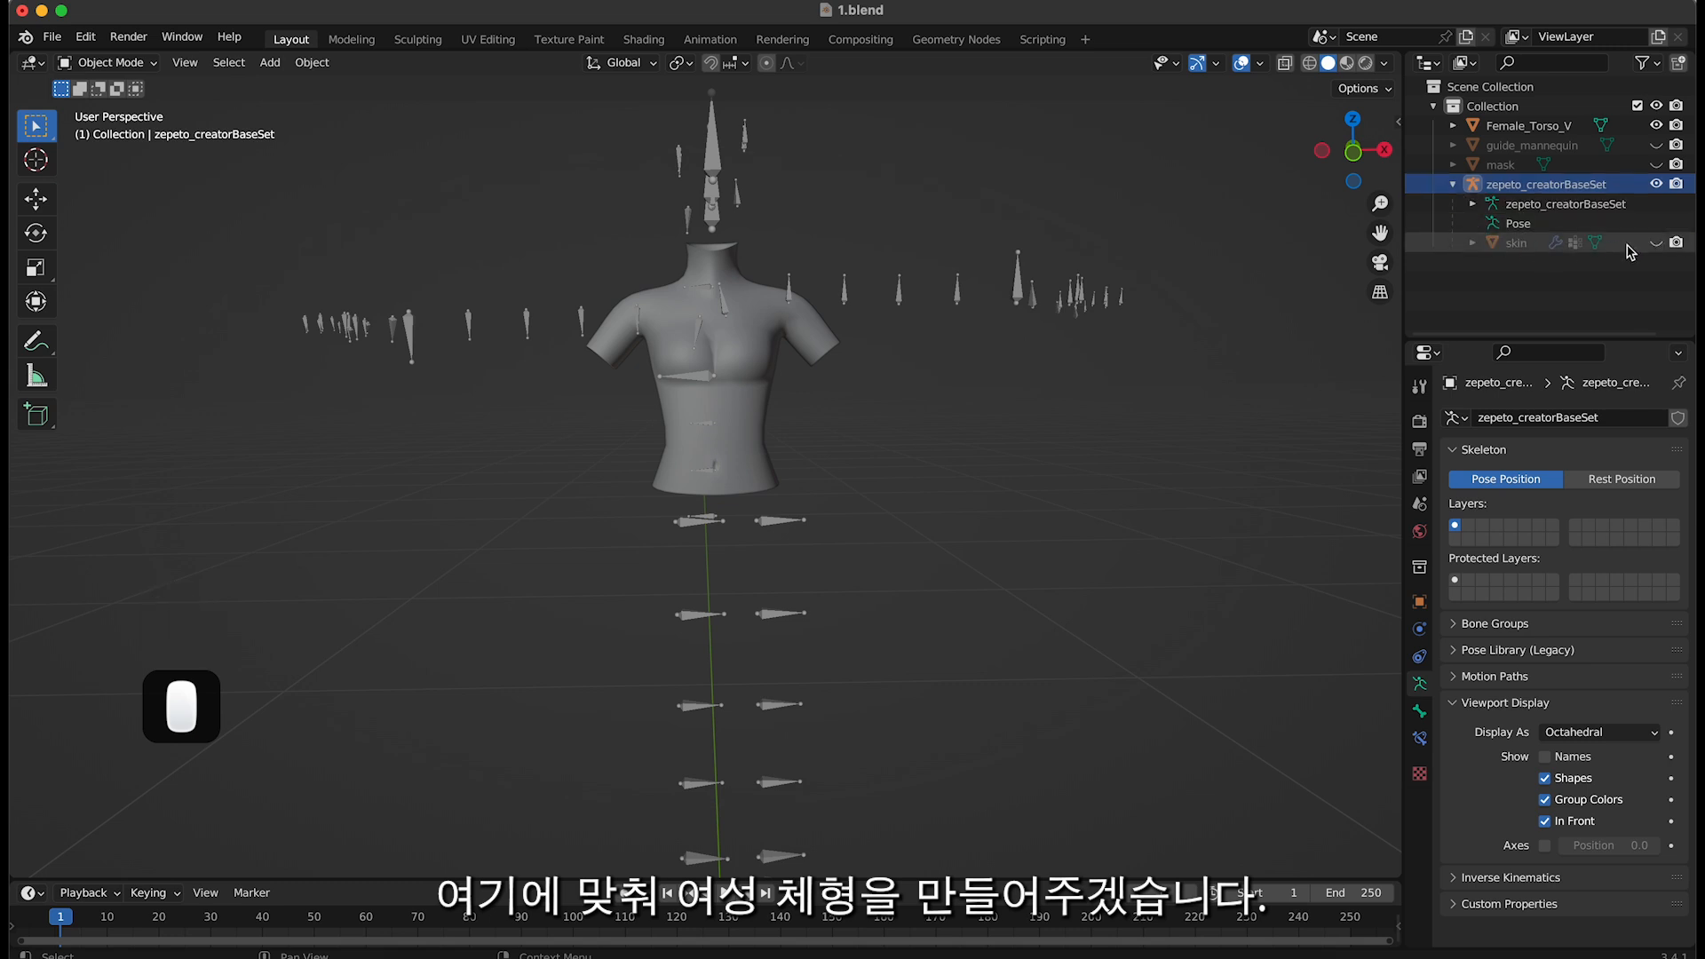
{"action": "left_click", "coordinate": [1657, 242]}
{"action": "left_click", "coordinate": [1517, 243]}
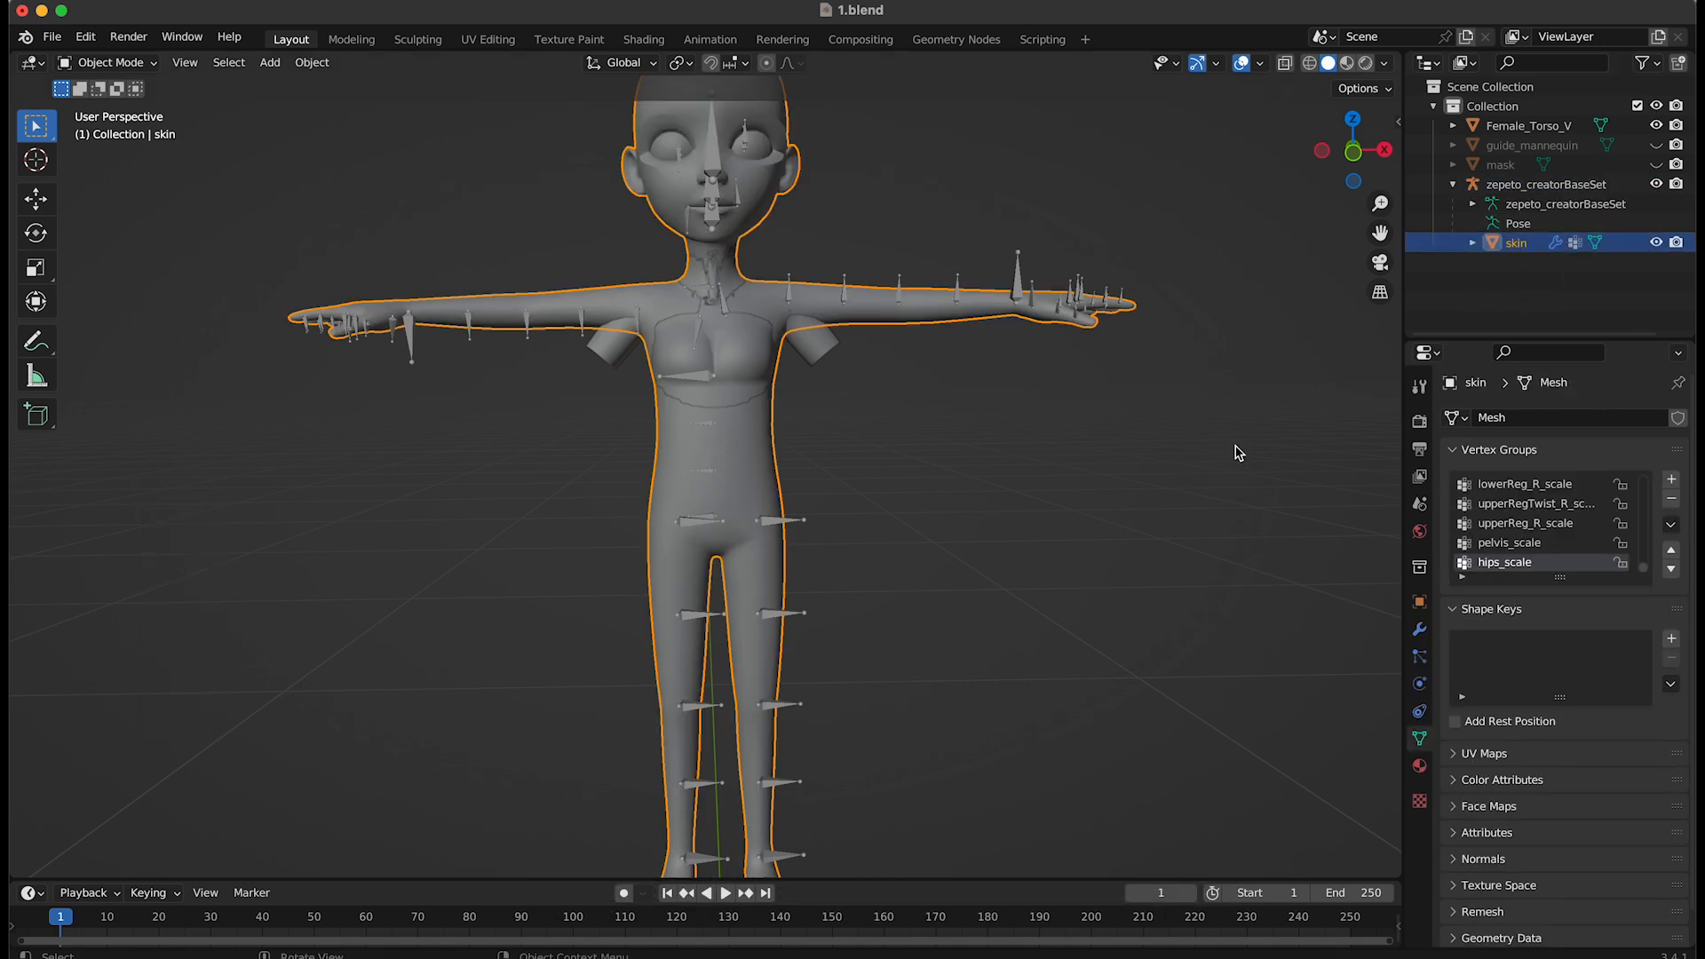
{"action": "key", "text": "shift+d"}
{"action": "key", "text": "Return"}
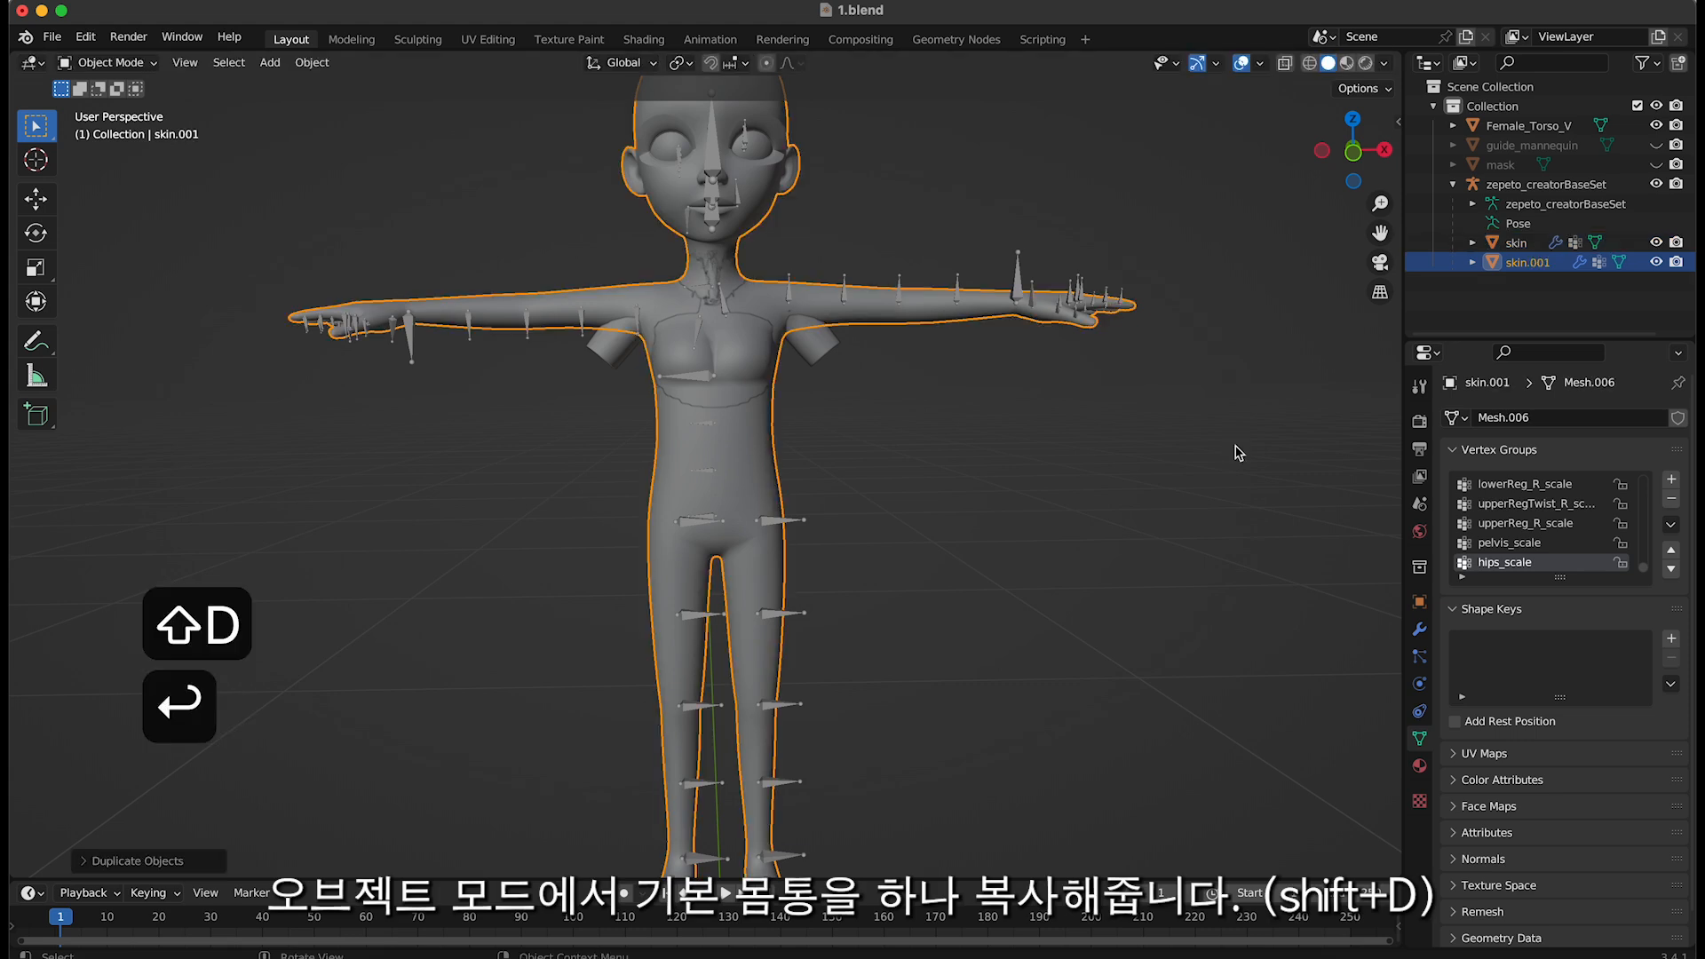
Rename the duplicated body mesh as skin_female
{"action": "left_click", "coordinate": [1529, 262]}
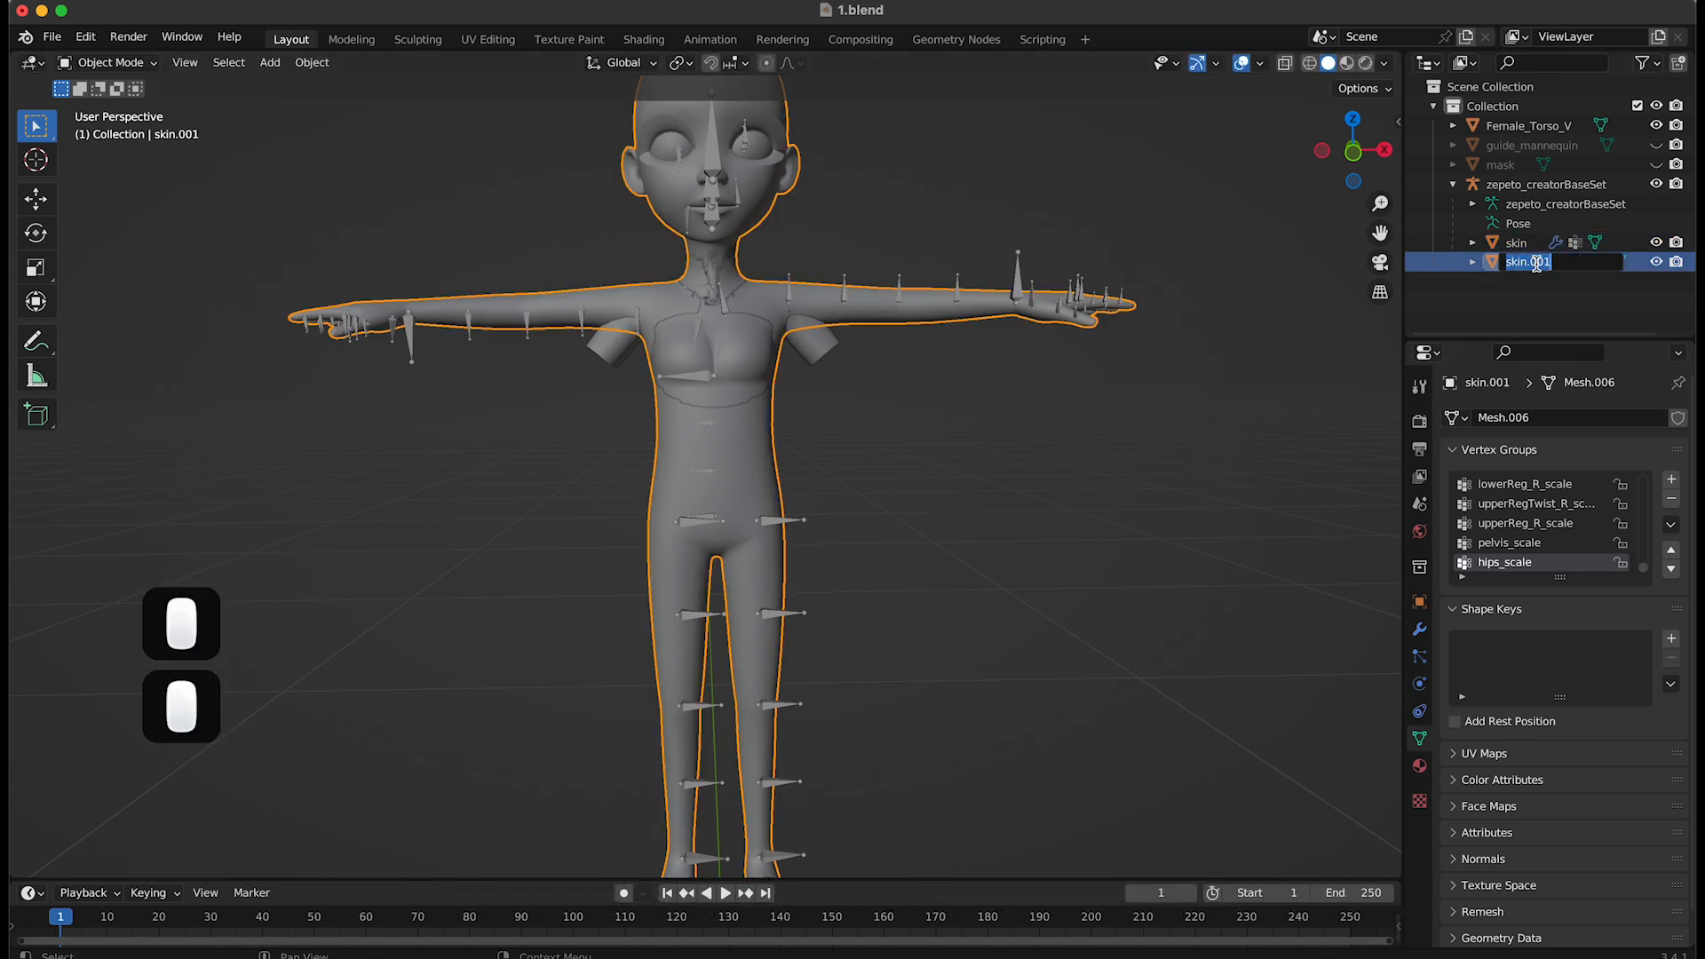
{"action": "double_click", "coordinate": [1530, 262]}
{"action": "left_click", "coordinate": [1528, 262]}
{"action": "type", "text": "_female"}
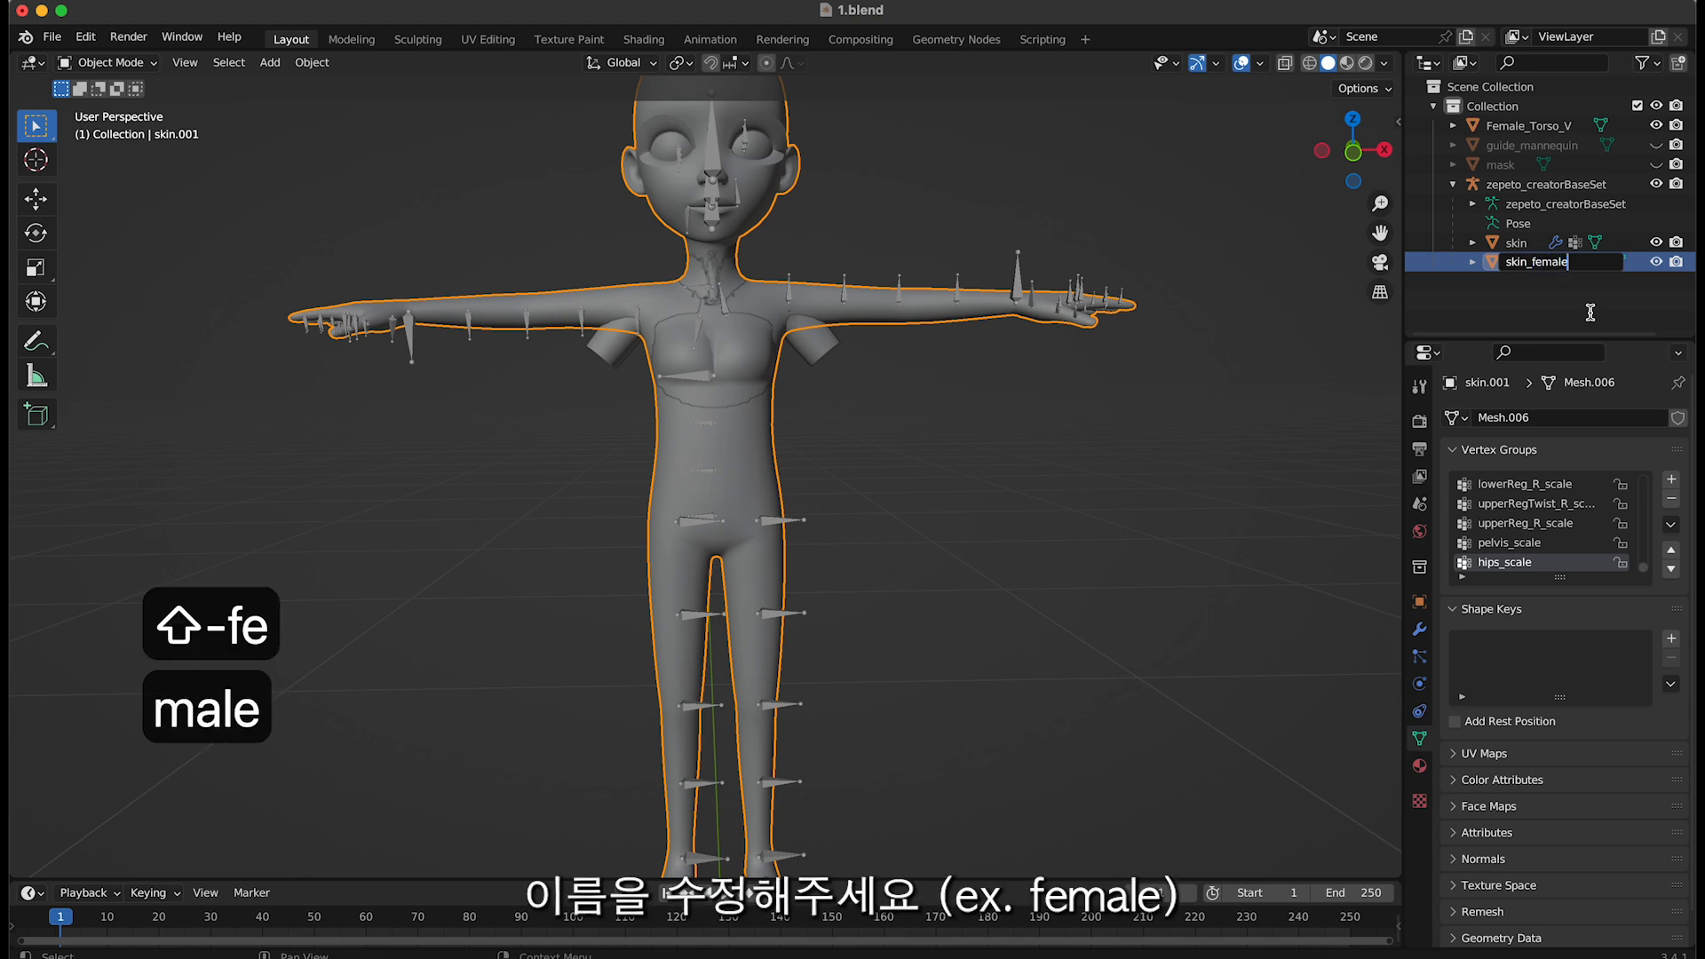
{"action": "key", "text": "Return"}
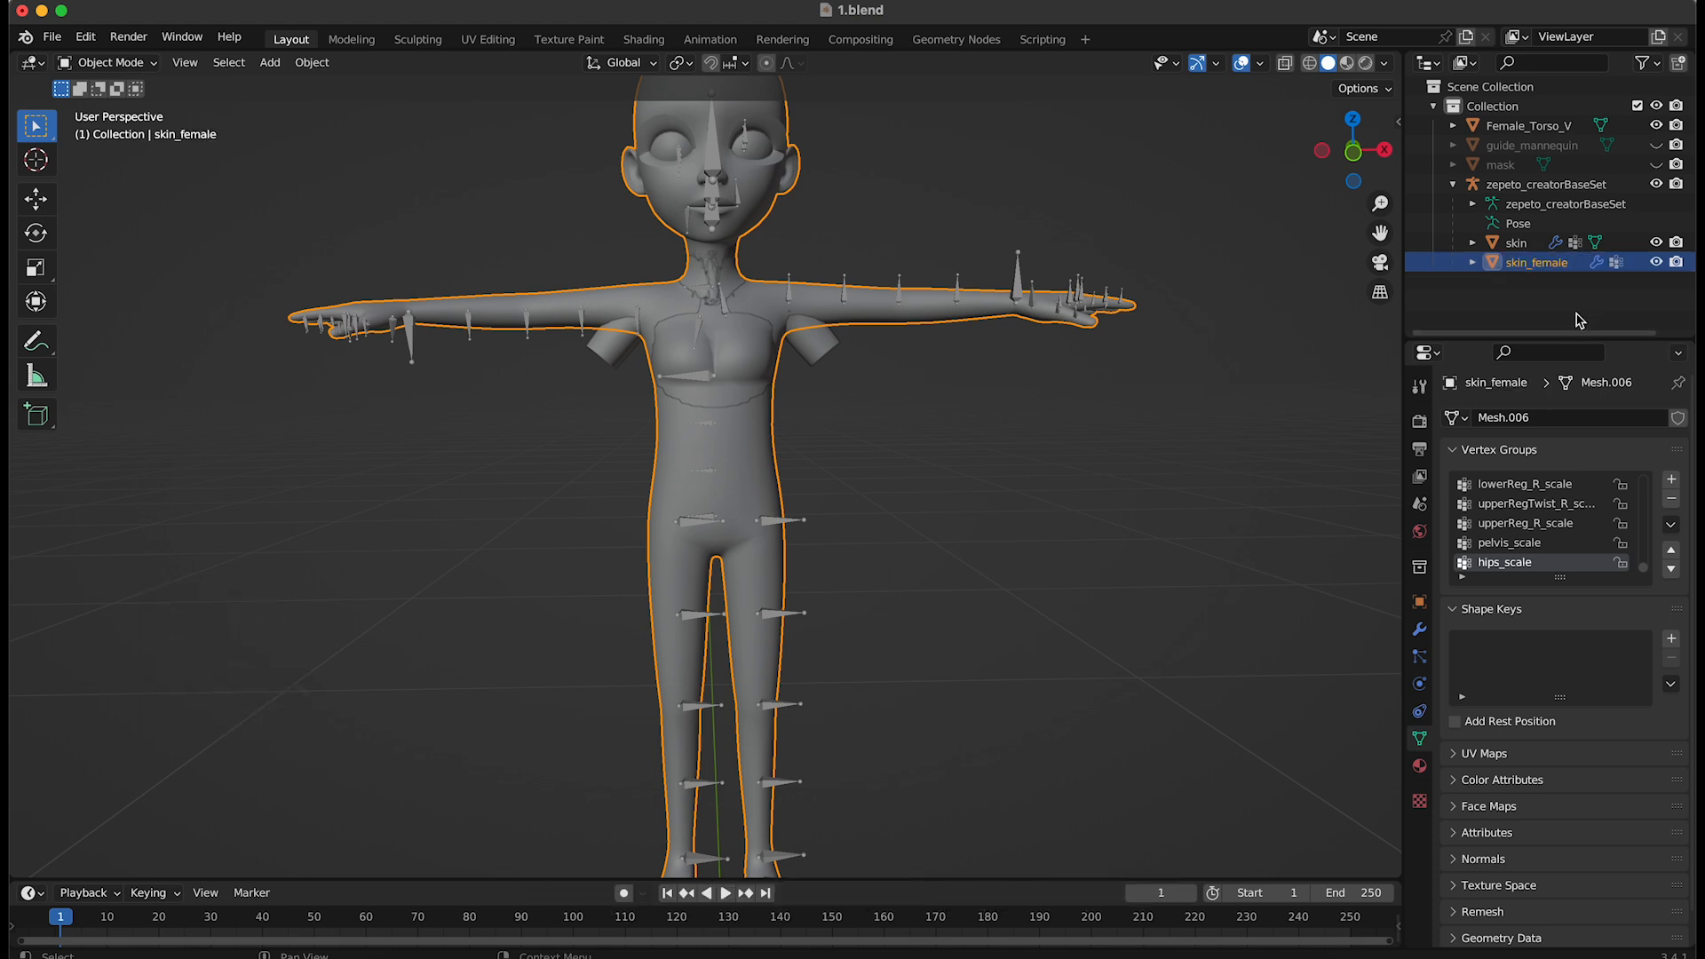
Hide the original skin mesh and clear the selection
{"action": "left_click", "coordinate": [1657, 242]}
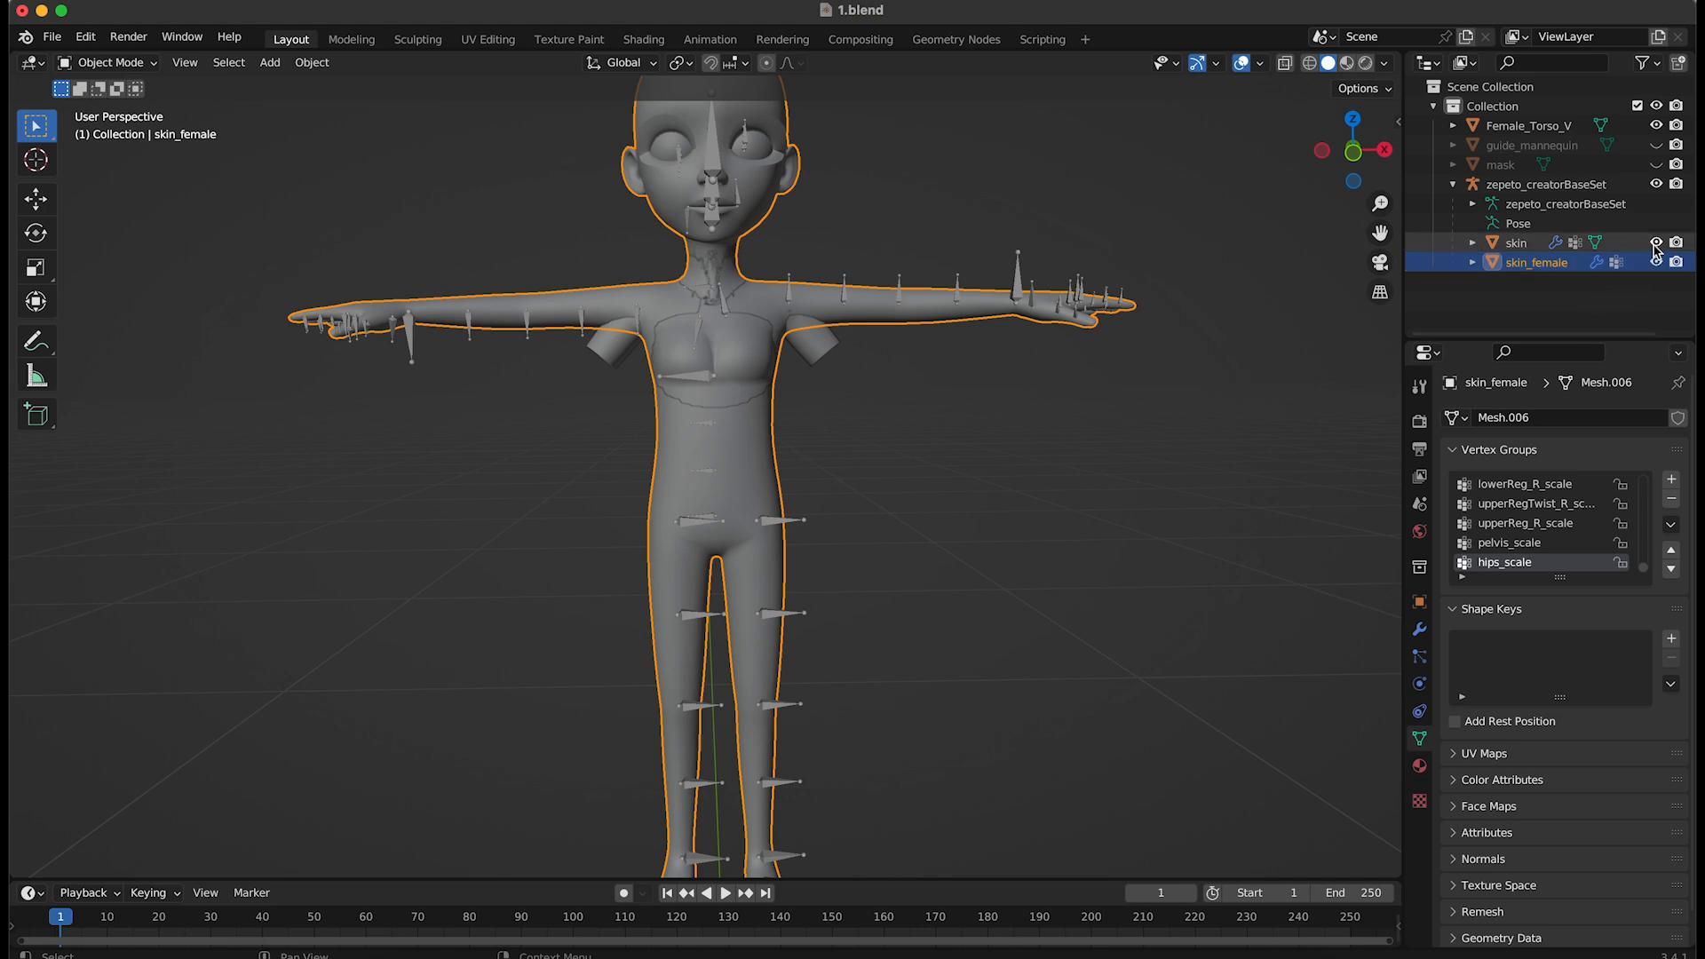
{"action": "left_click", "coordinate": [1214, 492]}
{"action": "scroll", "coordinate": [1099, 530], "scroll_direction": "up", "scroll_amount": 2}
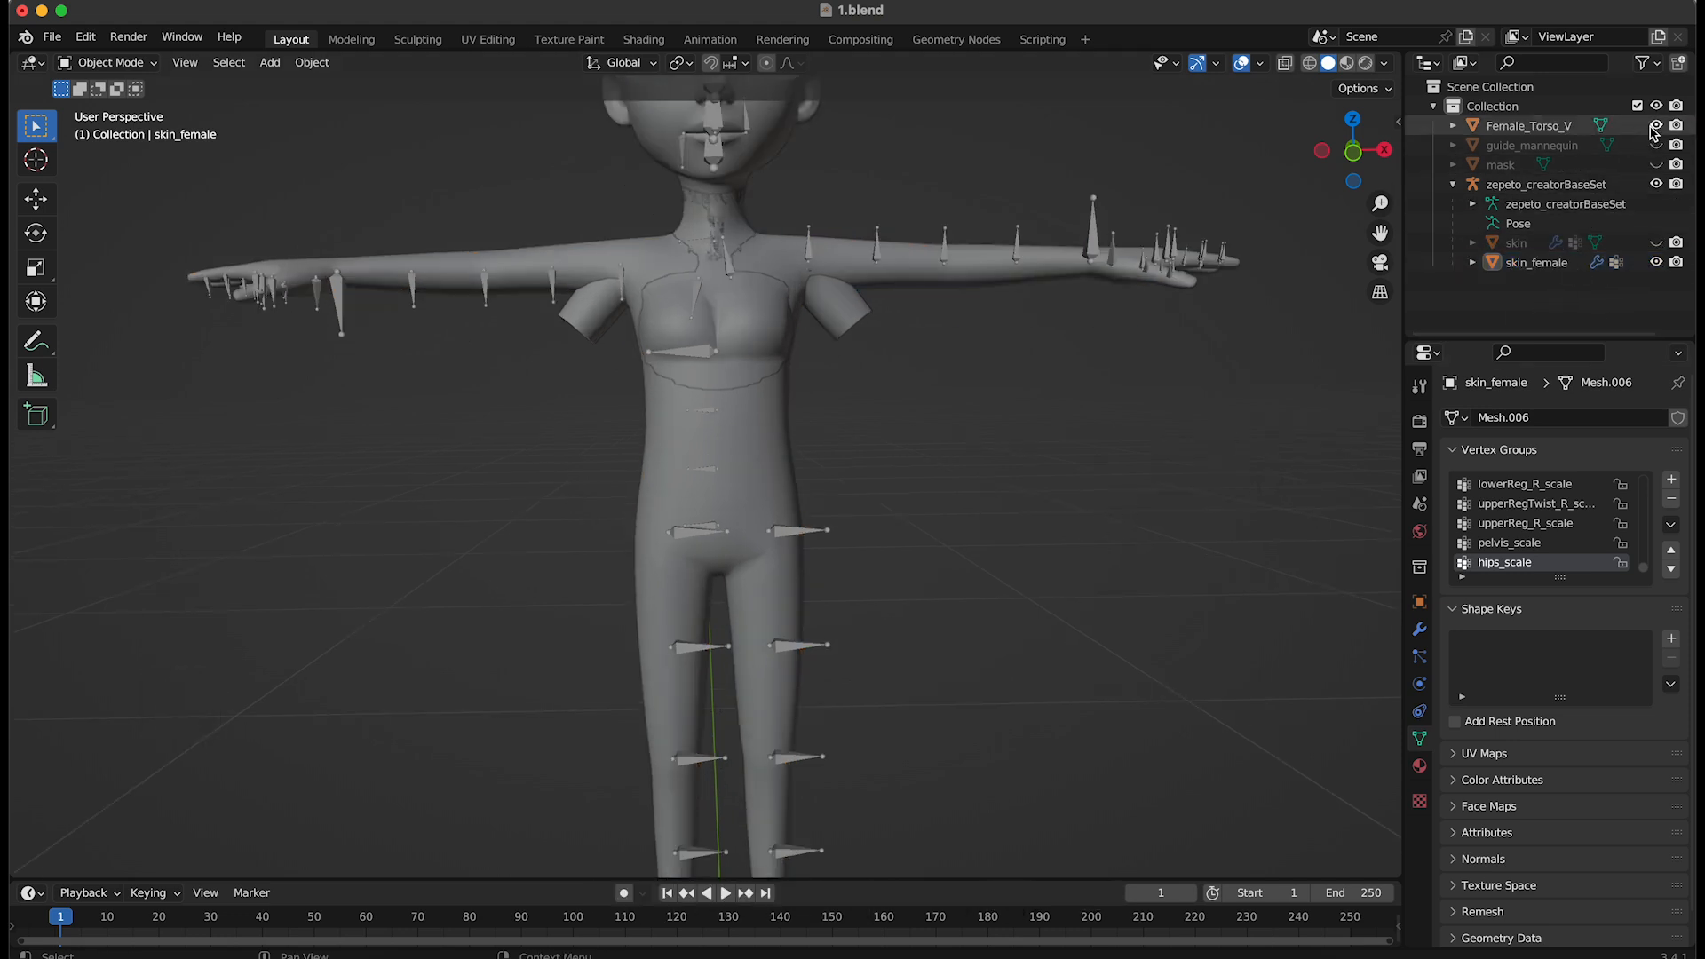
Highlight the Female_Torso_V guide and turn on X-ray display to see through the overlapping bodies
{"action": "left_click", "coordinate": [1529, 133]}
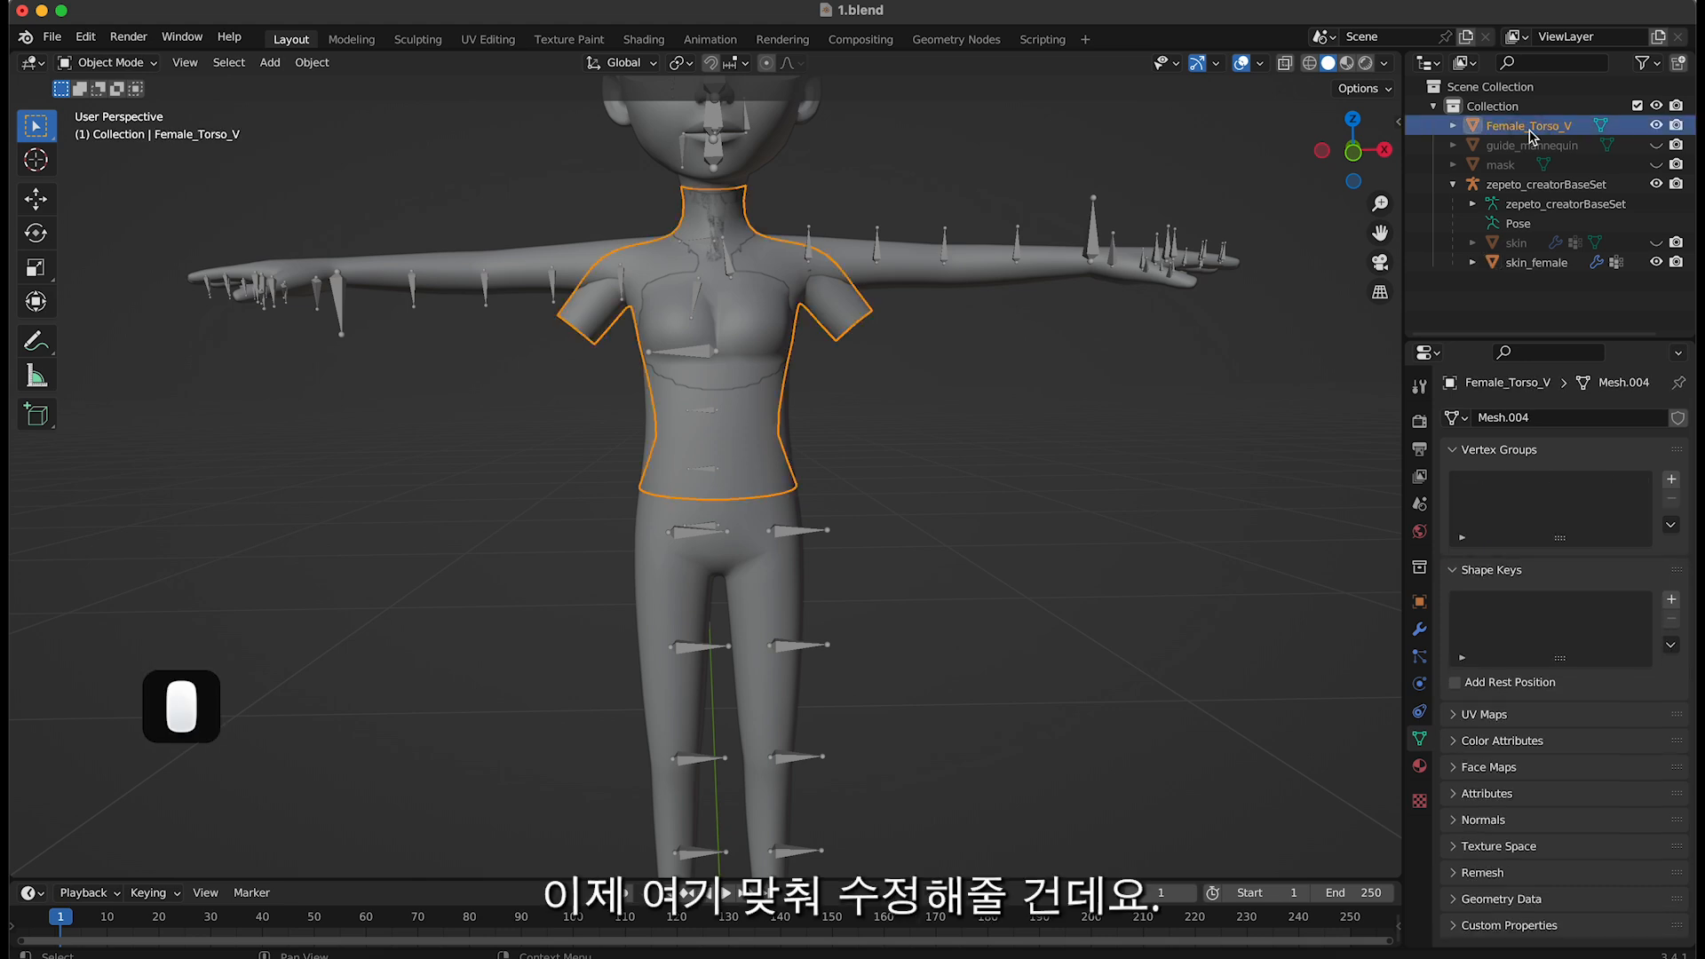
{"action": "scroll", "coordinate": [1208, 373], "scroll_direction": "down", "scroll_amount": 2}
{"action": "scroll", "coordinate": [1190, 400], "scroll_direction": "up", "scroll_amount": 2}
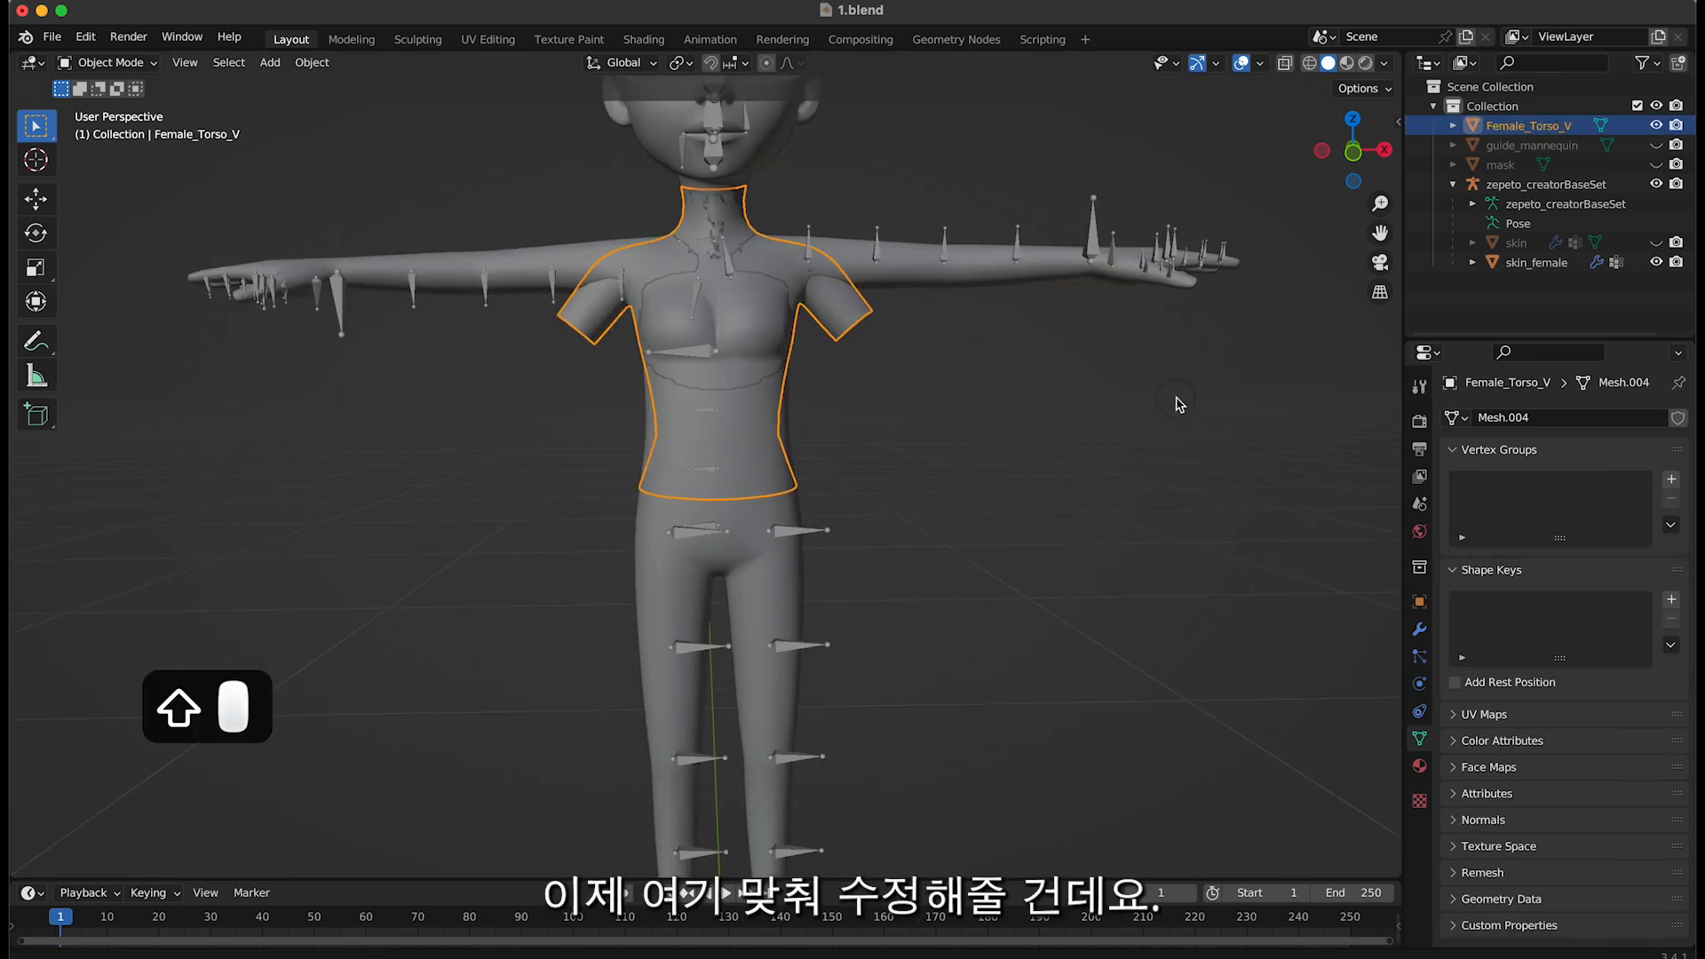
{"action": "middle_click_drag", "start_coordinate": [1185, 405], "coordinate": [1173, 422], "text": "shift"}
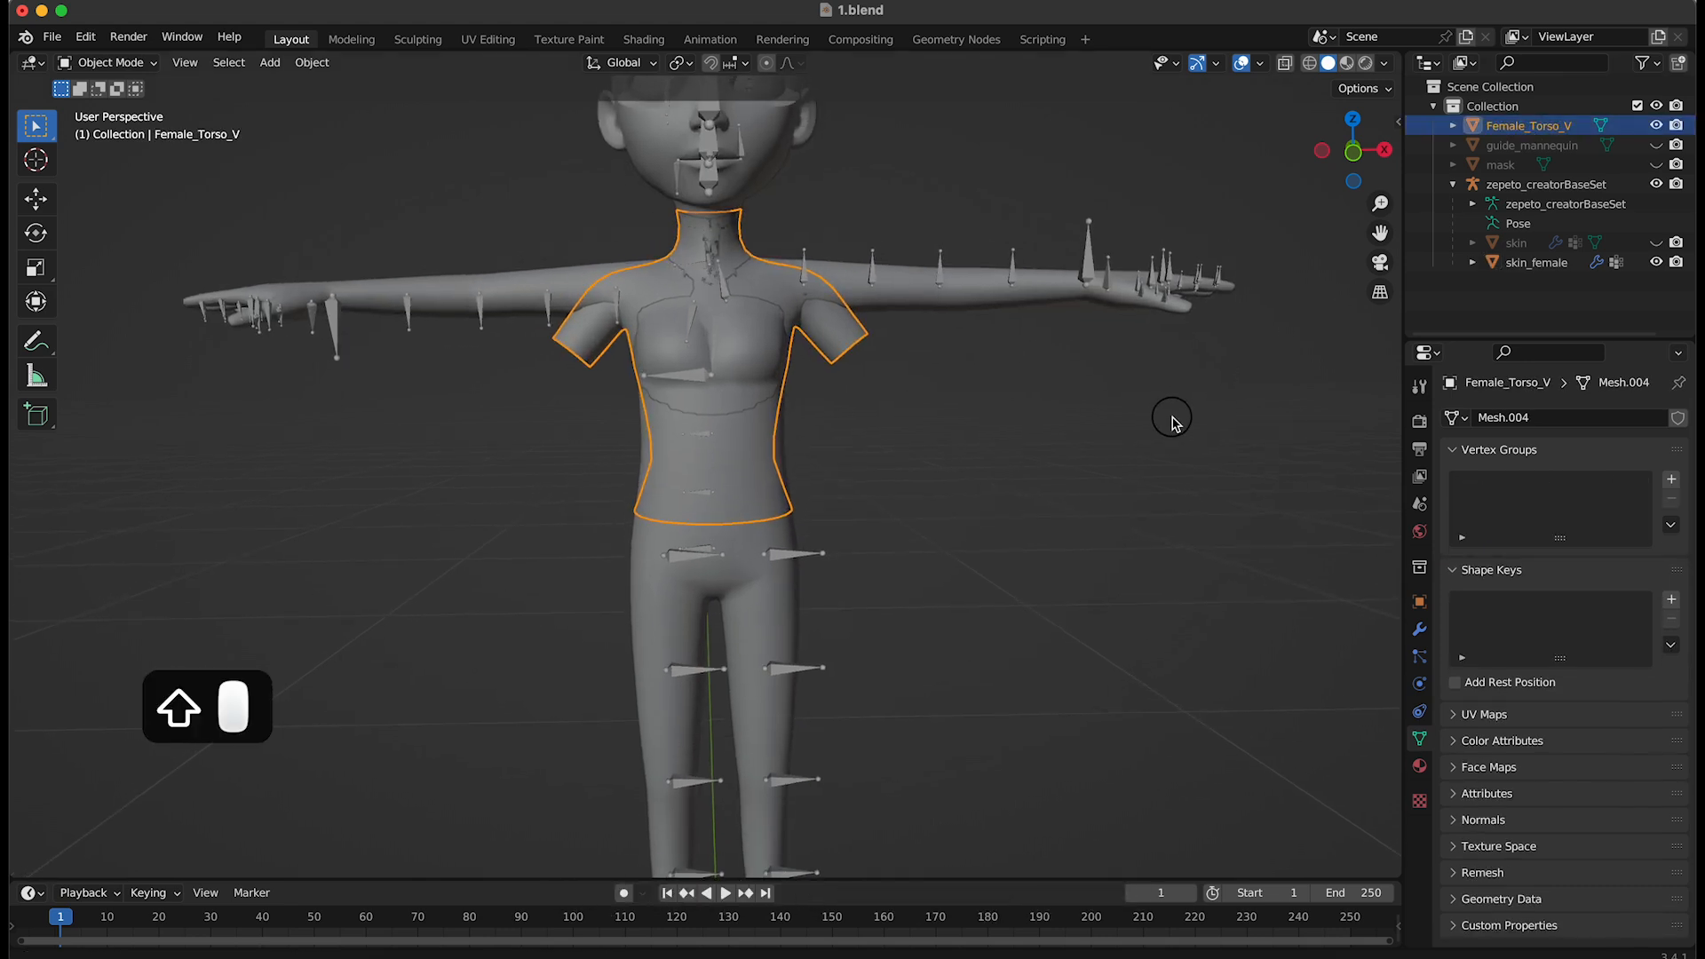
{"action": "left_click", "coordinate": [1285, 66]}
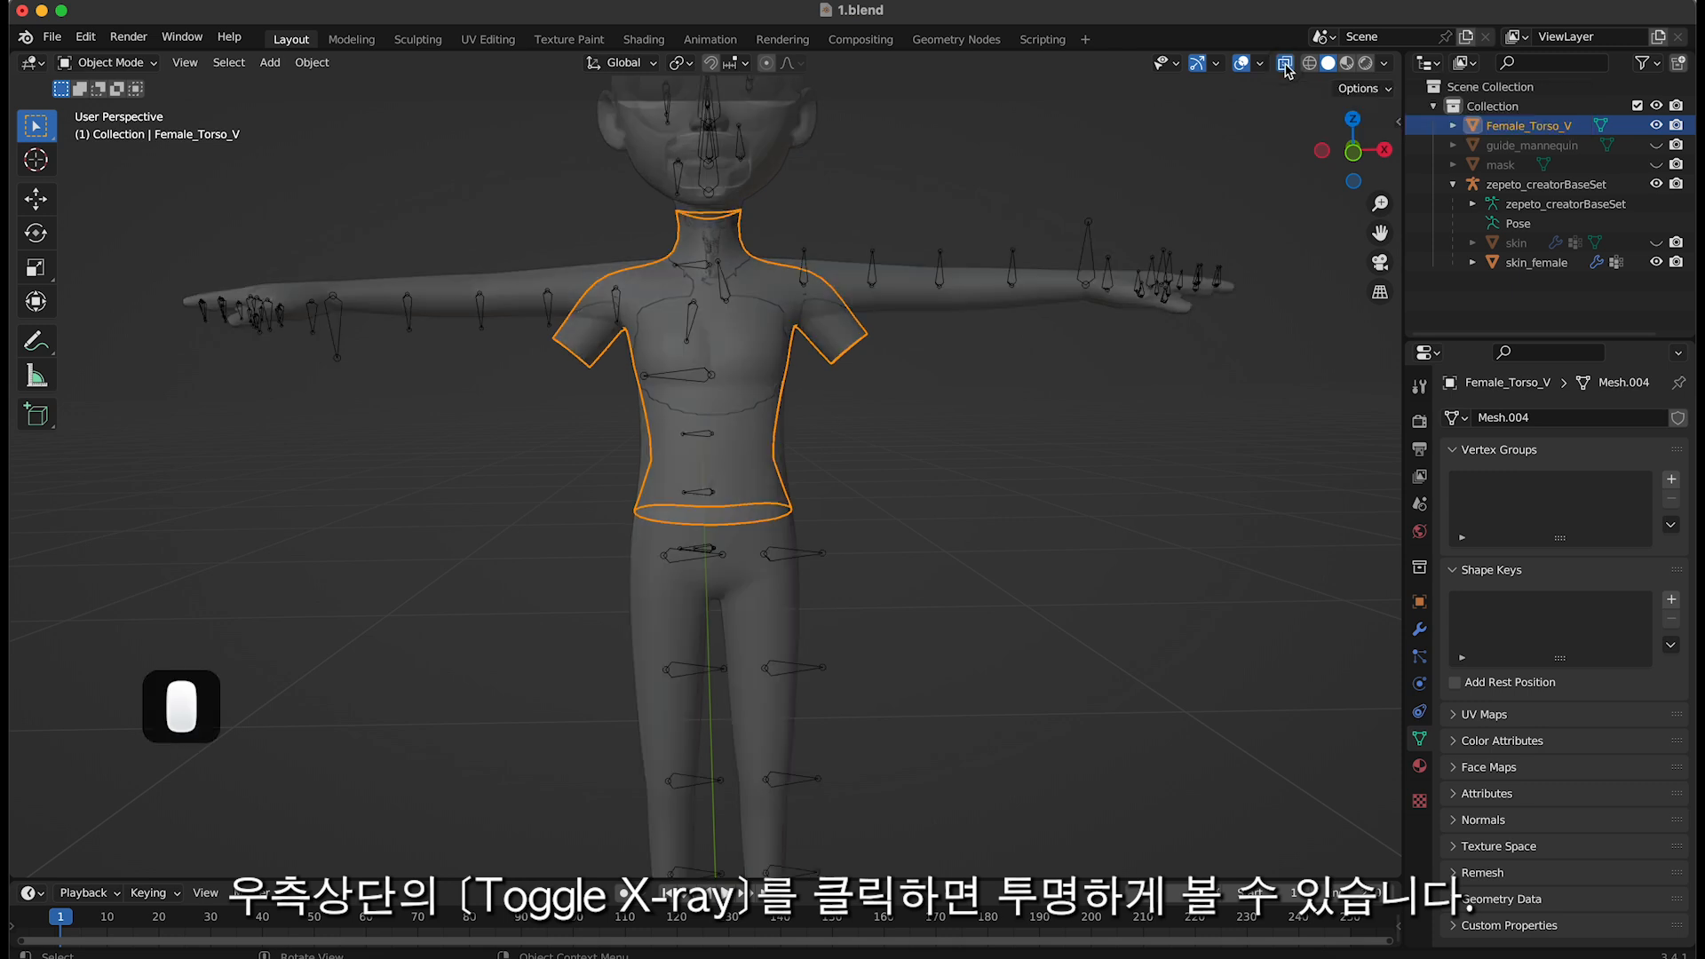
{"action": "left_click", "coordinate": [1181, 368]}
Switch the skin_female mesh to Edit Mode and deselect all of its geometry
{"action": "left_click", "coordinate": [1520, 264]}
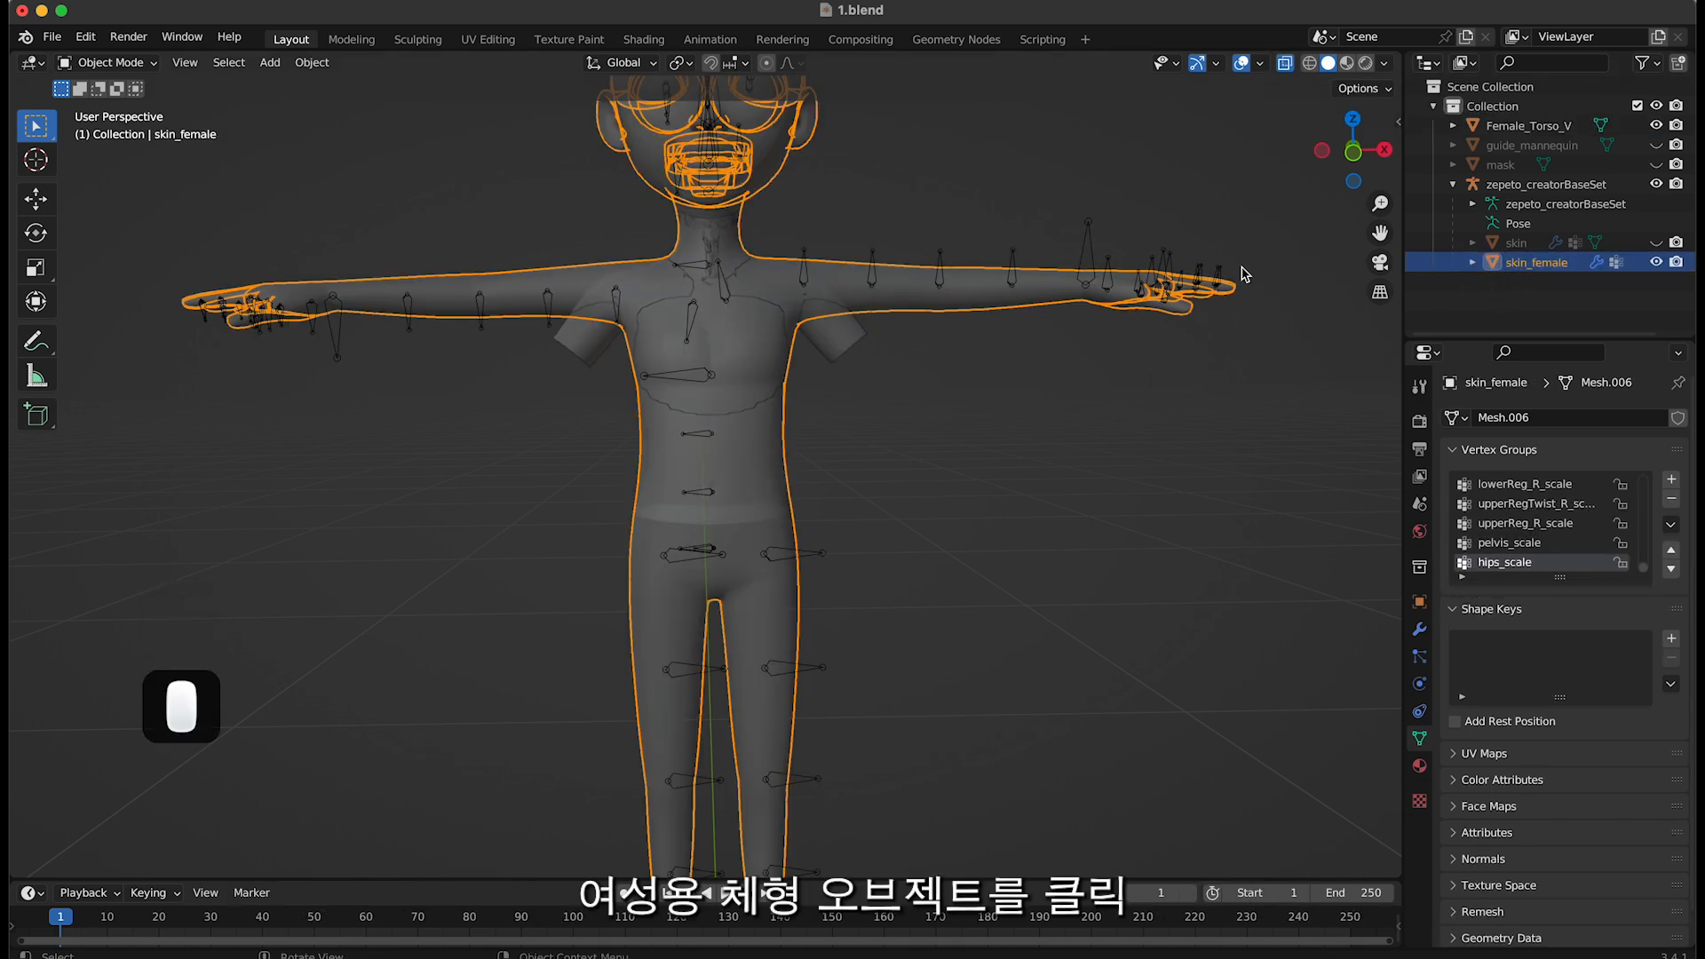
{"action": "left_click", "coordinate": [129, 64]}
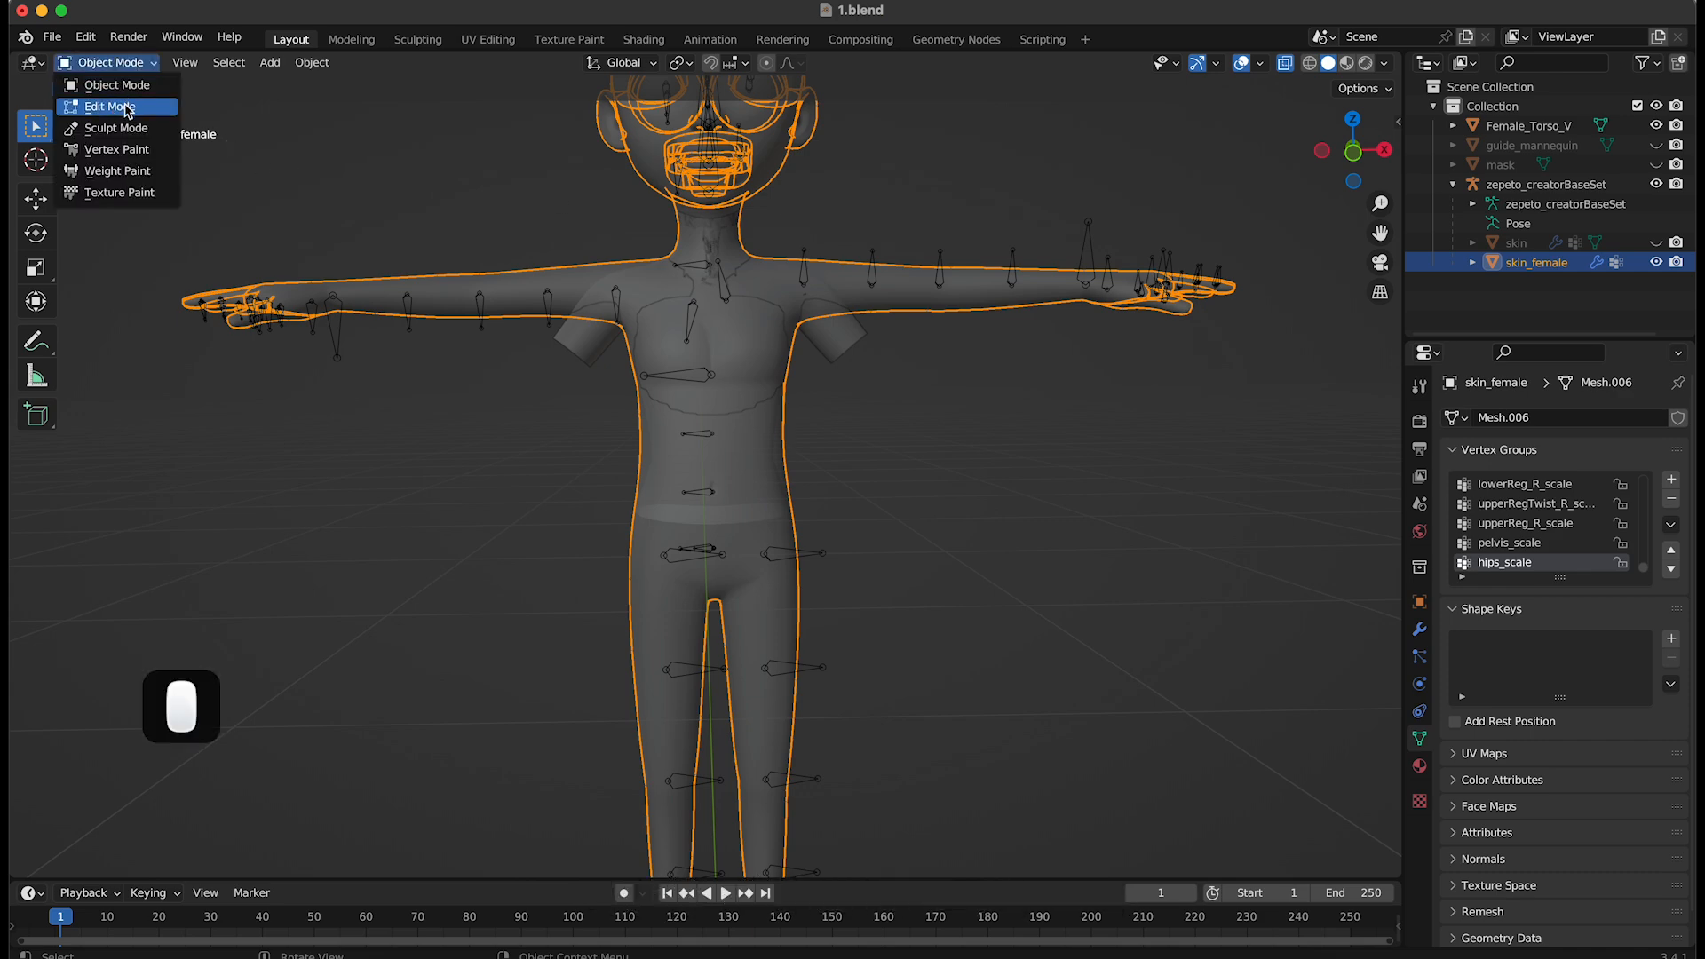
{"action": "left_click", "coordinate": [125, 105]}
{"action": "left_click", "coordinate": [926, 449]}
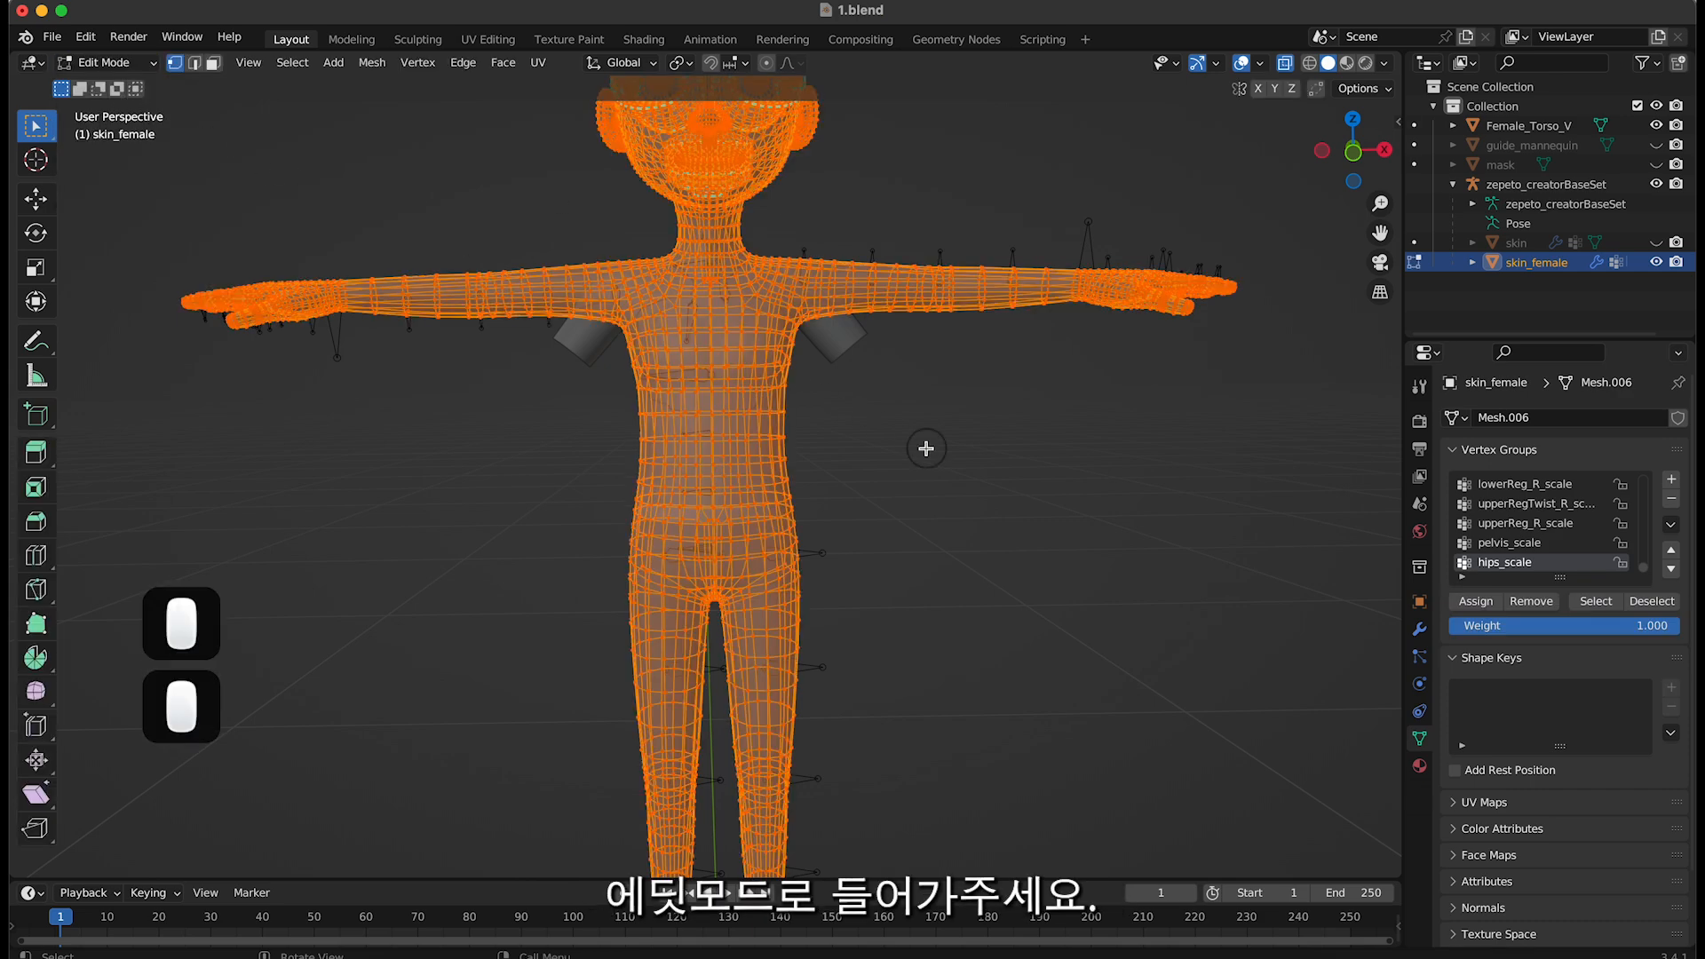
{"action": "scroll", "coordinate": [779, 353], "scroll_direction": "up", "scroll_amount": 2}
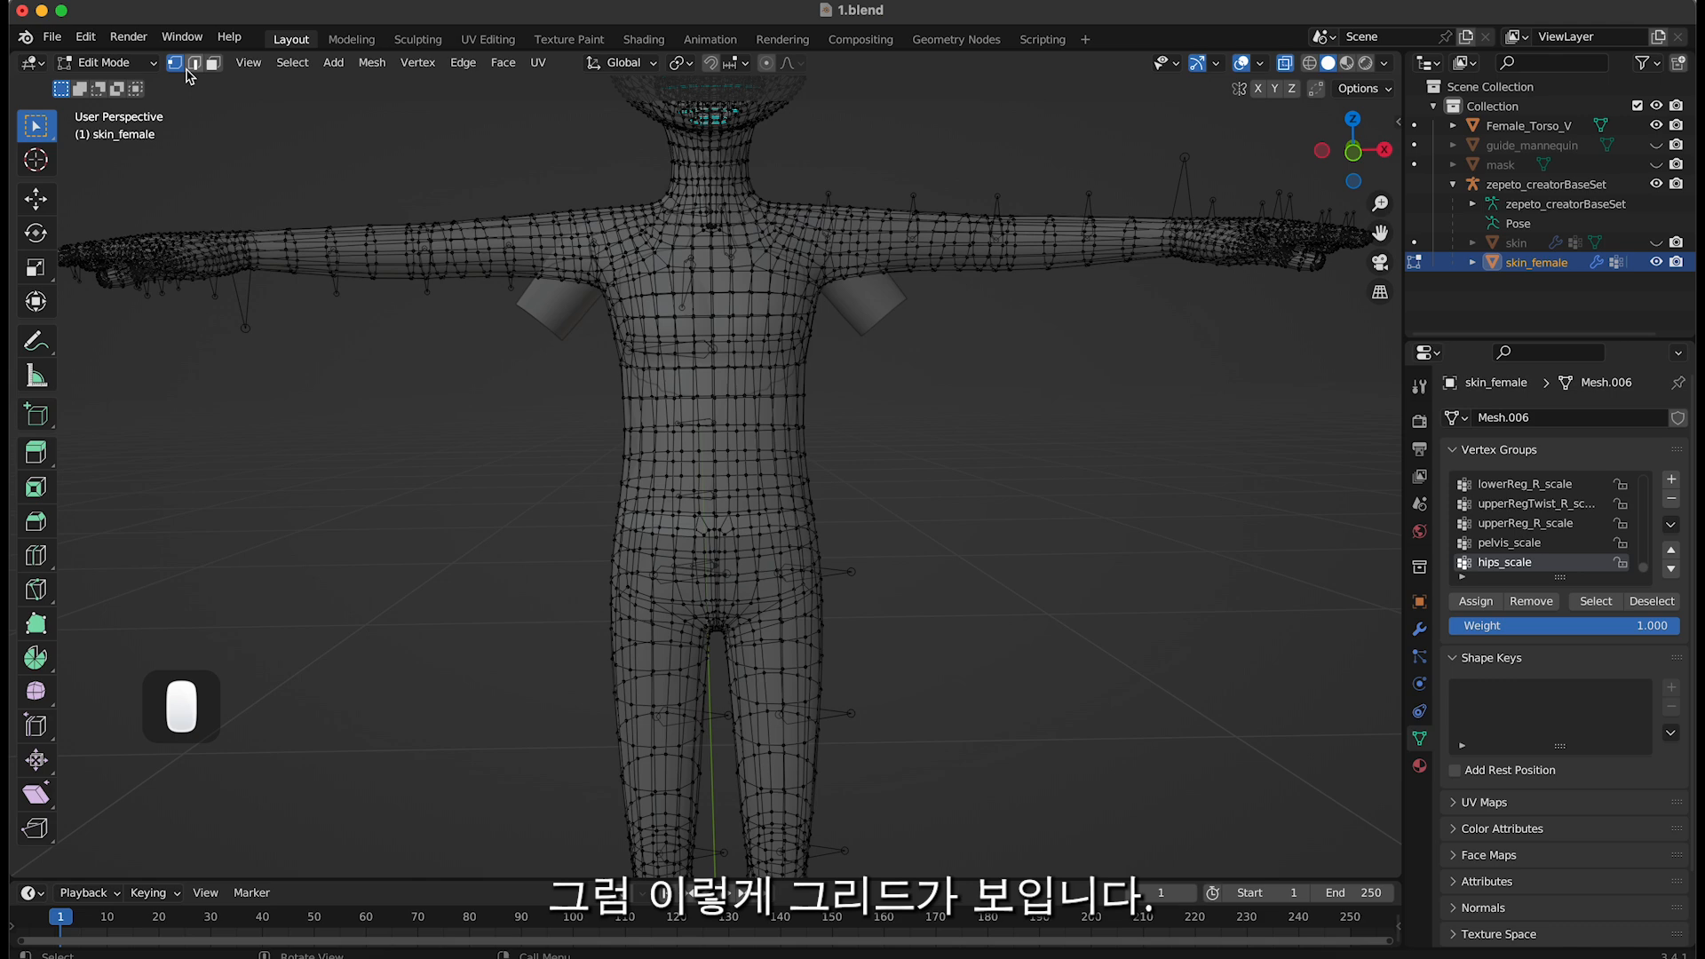
{"action": "scroll", "coordinate": [621, 320], "scroll_direction": "up", "scroll_amount": 2}
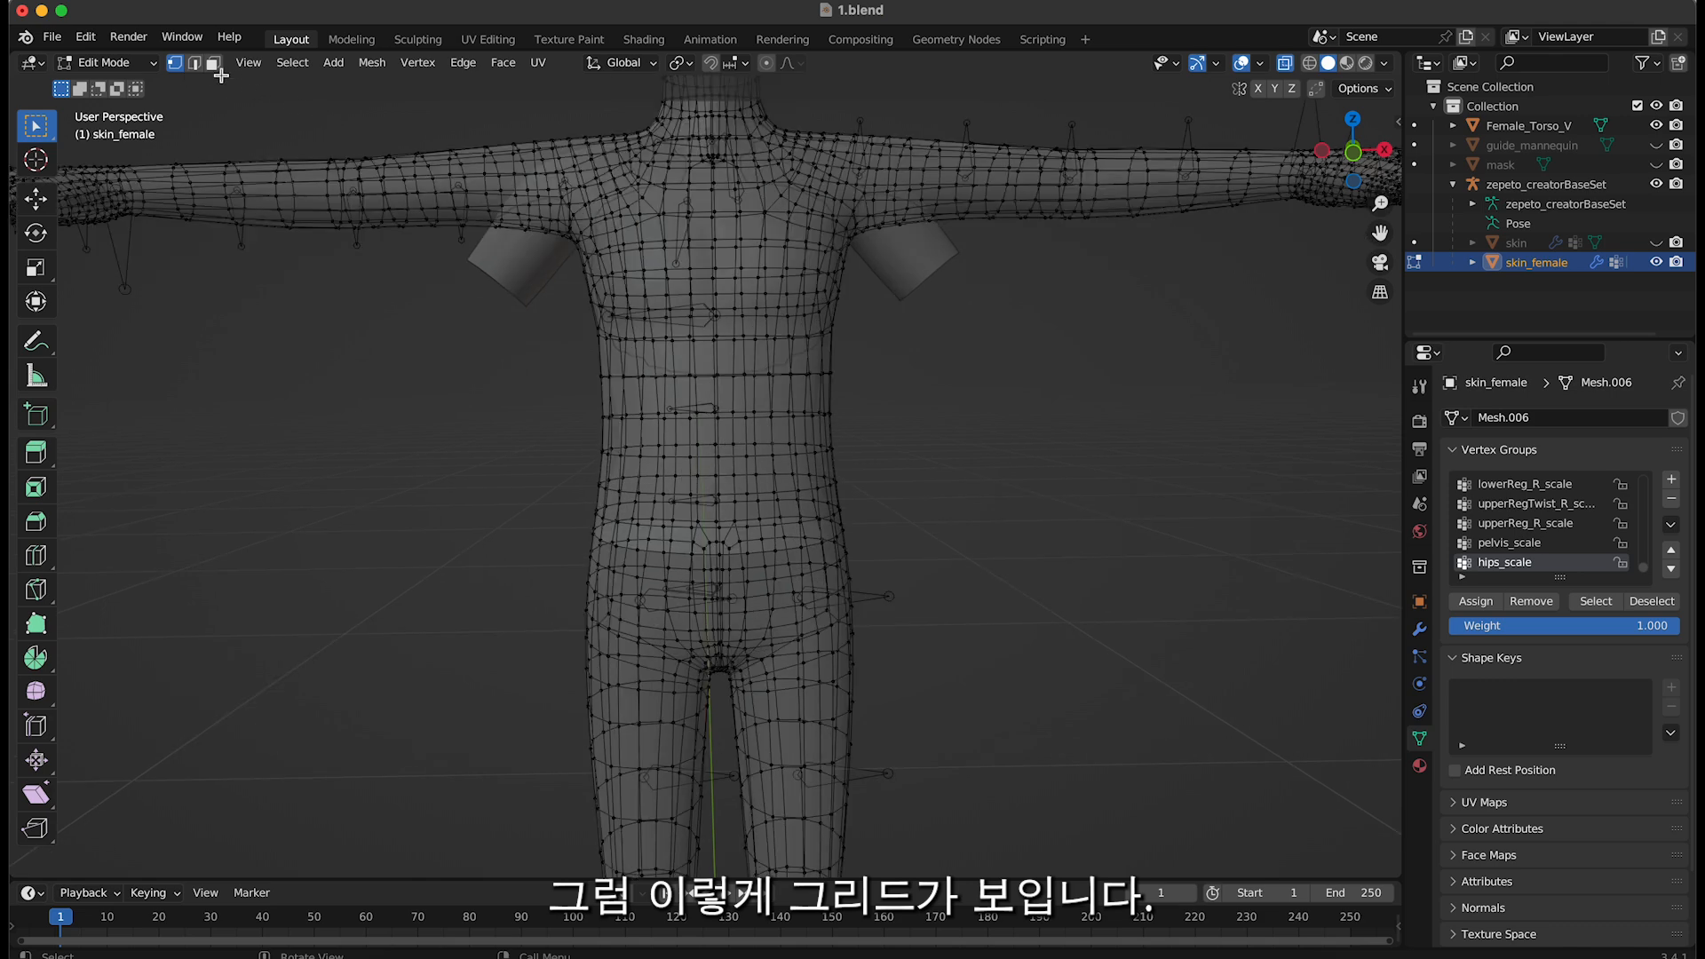
Switch to edge selection and select the horizontal edge loop around skin_female's waist
{"action": "left_click", "coordinate": [193, 62]}
{"action": "left_click", "coordinate": [644, 340], "text": "alt"}
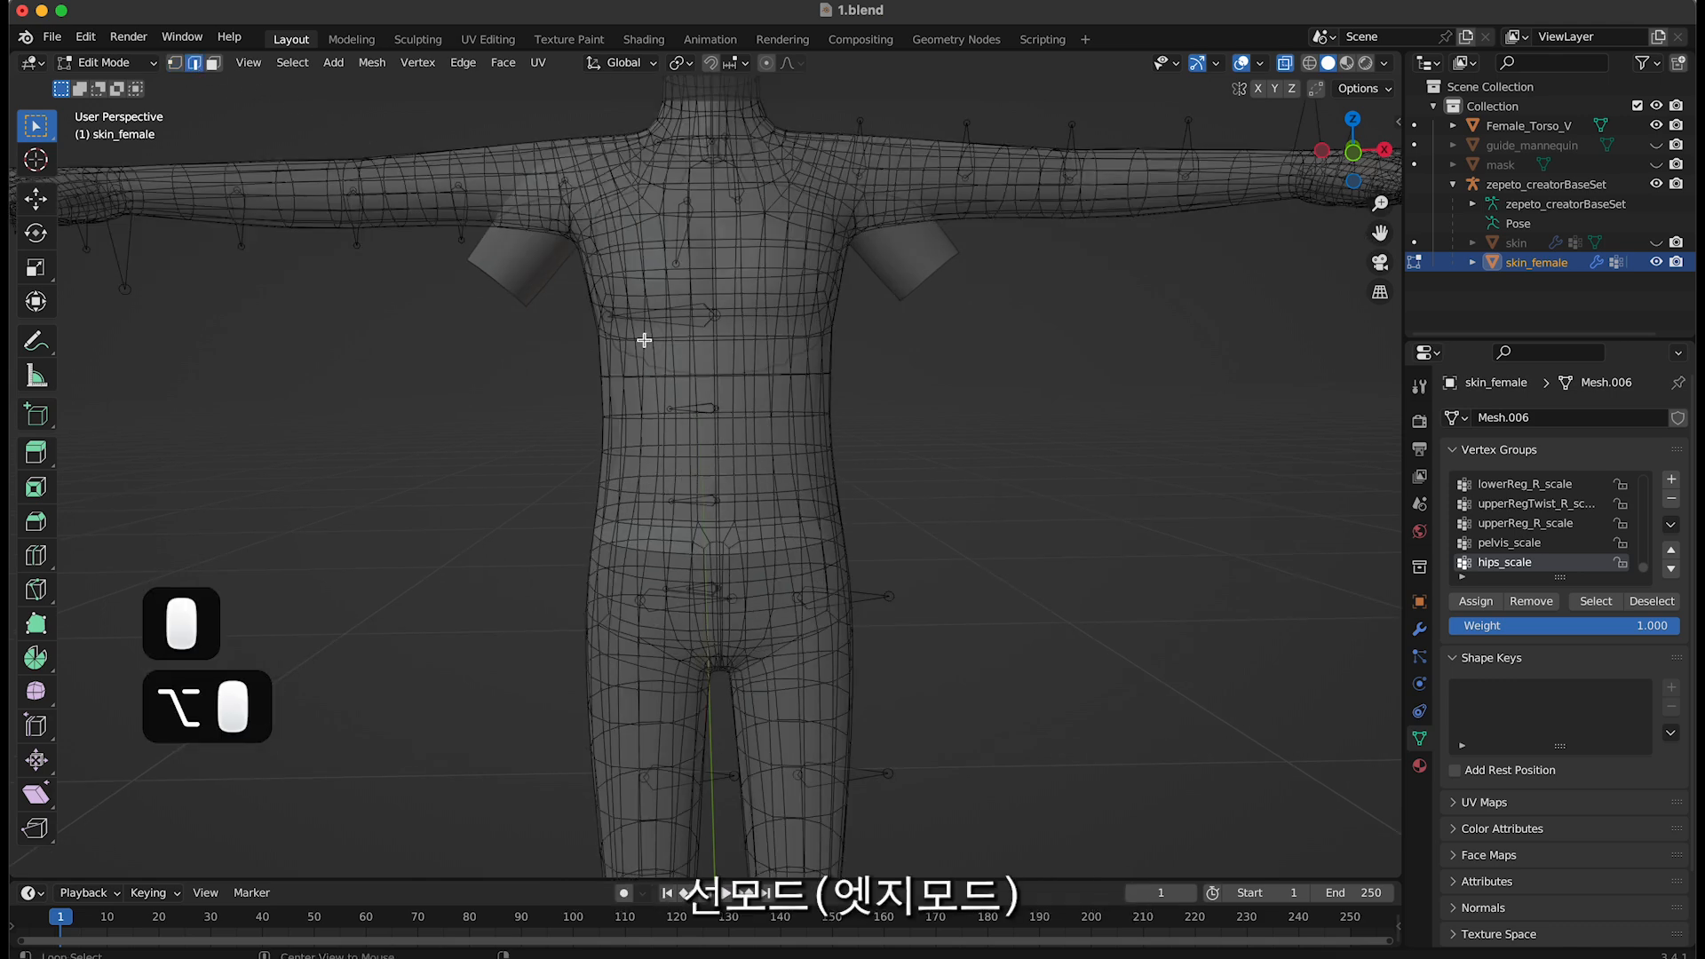
{"action": "left_click", "coordinate": [674, 369], "text": "alt"}
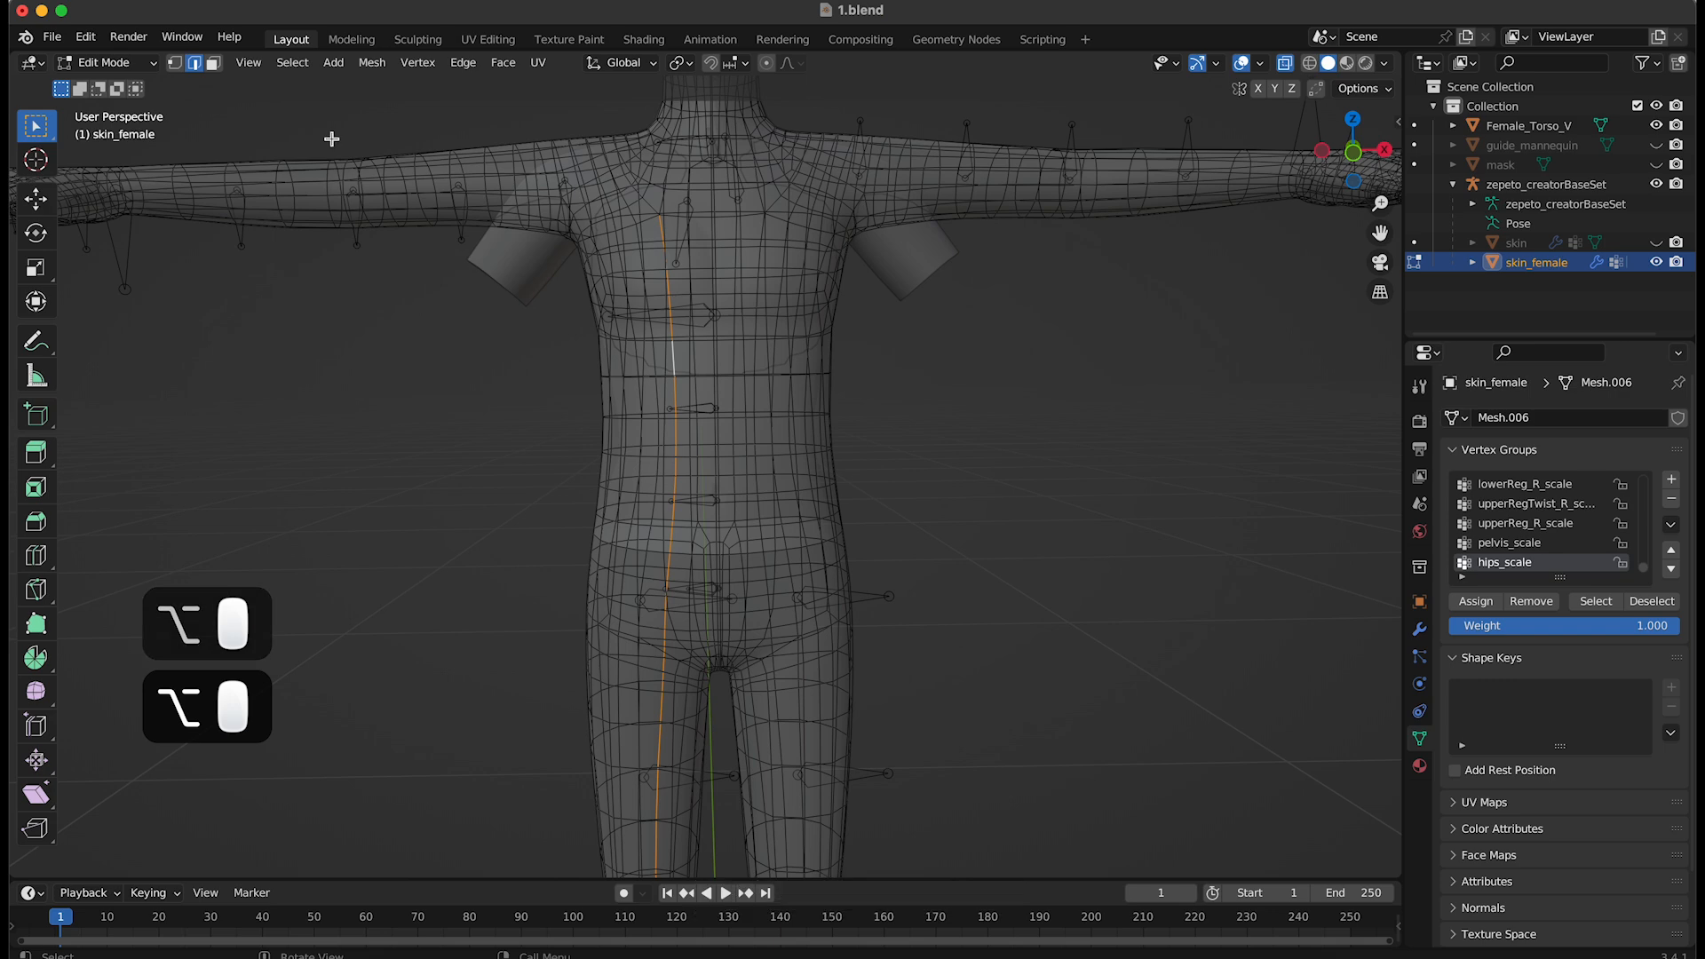
{"action": "left_click", "coordinate": [214, 64]}
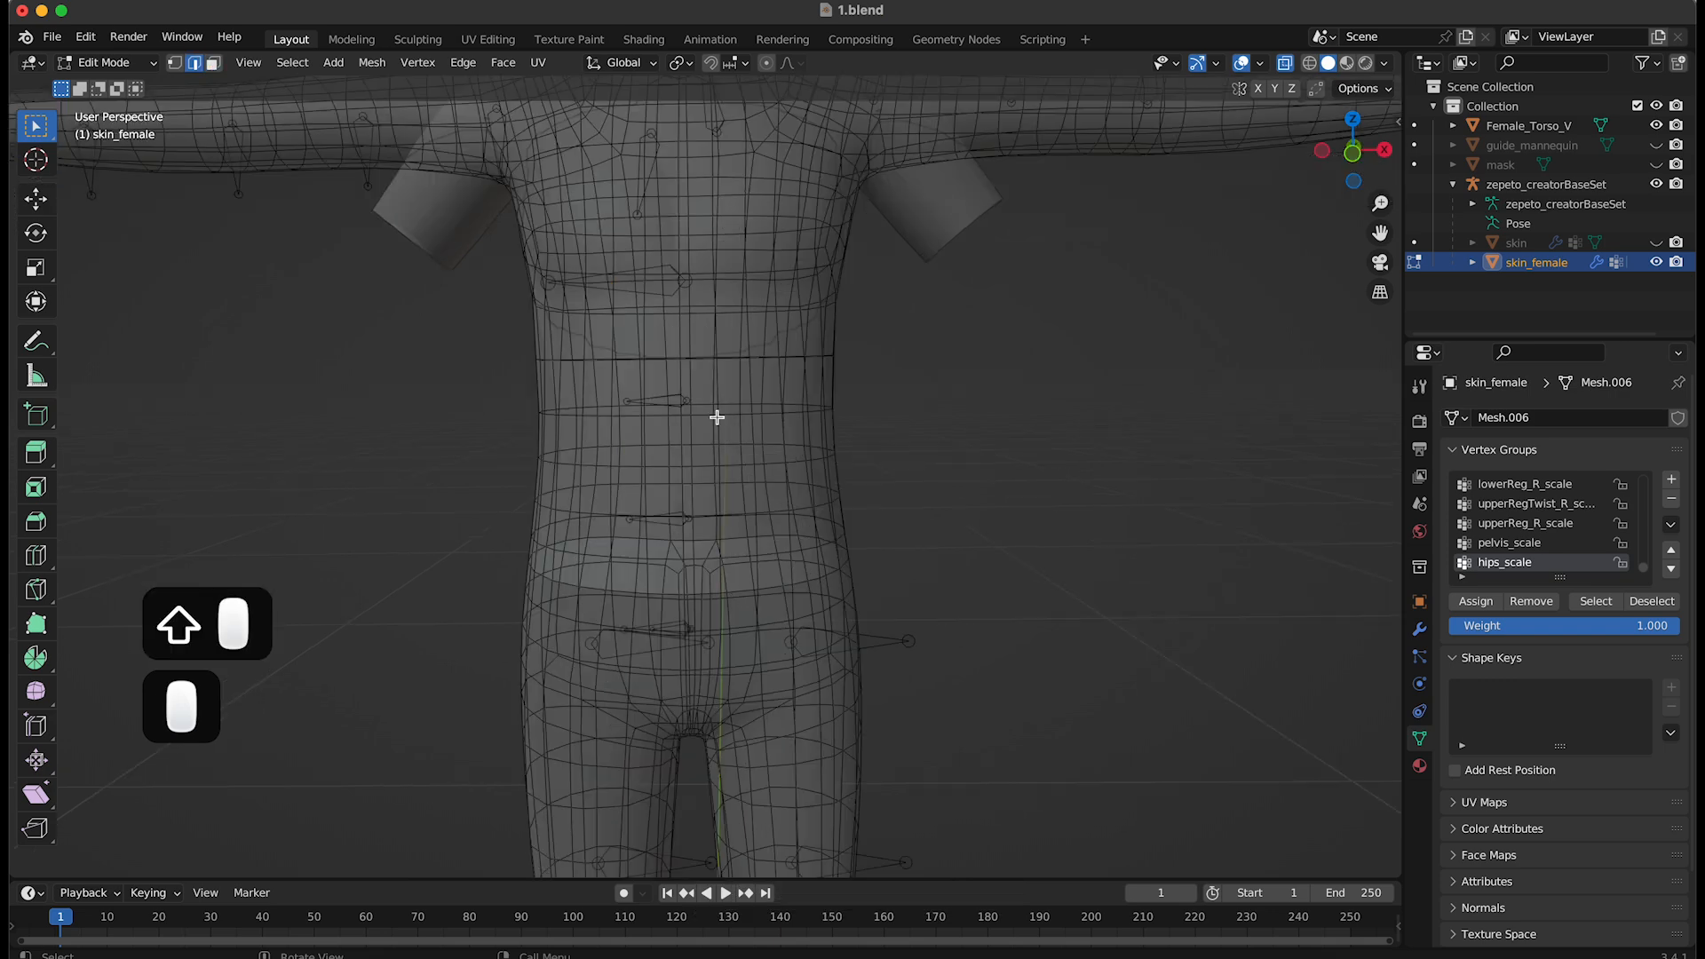
{"action": "left_click", "coordinate": [717, 416], "text": "alt"}
{"action": "left_click", "coordinate": [694, 416], "text": "alt"}
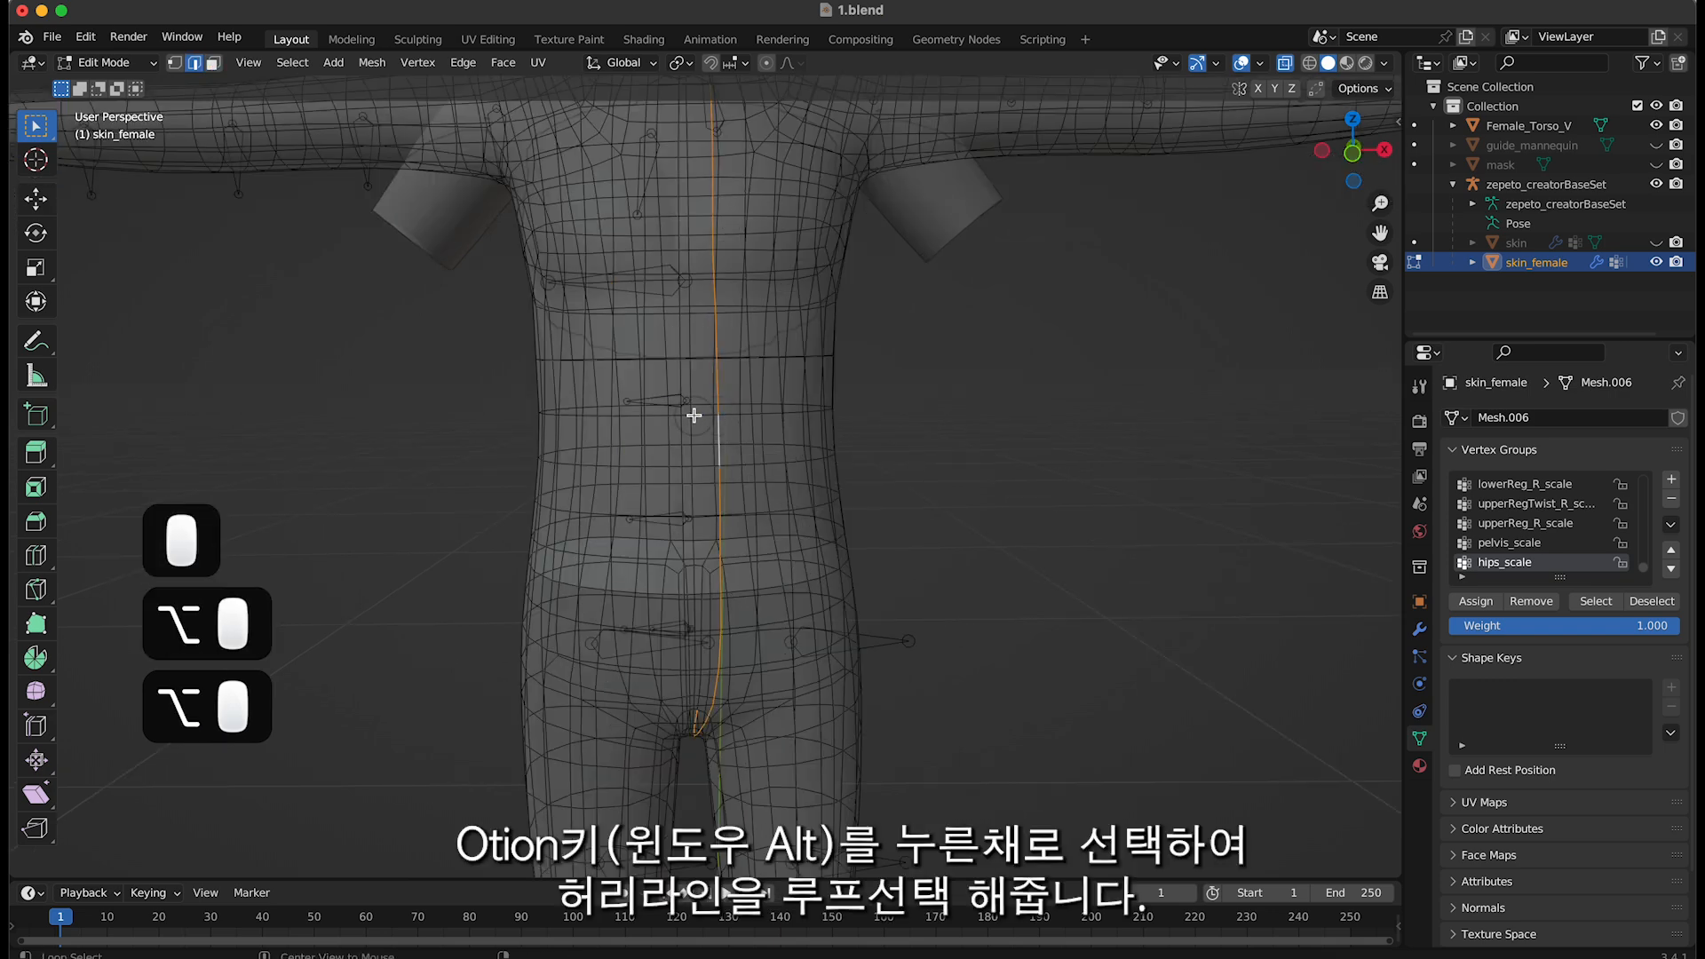
{"action": "scroll", "coordinate": [951, 496], "scroll_direction": "down", "scroll_amount": 3}
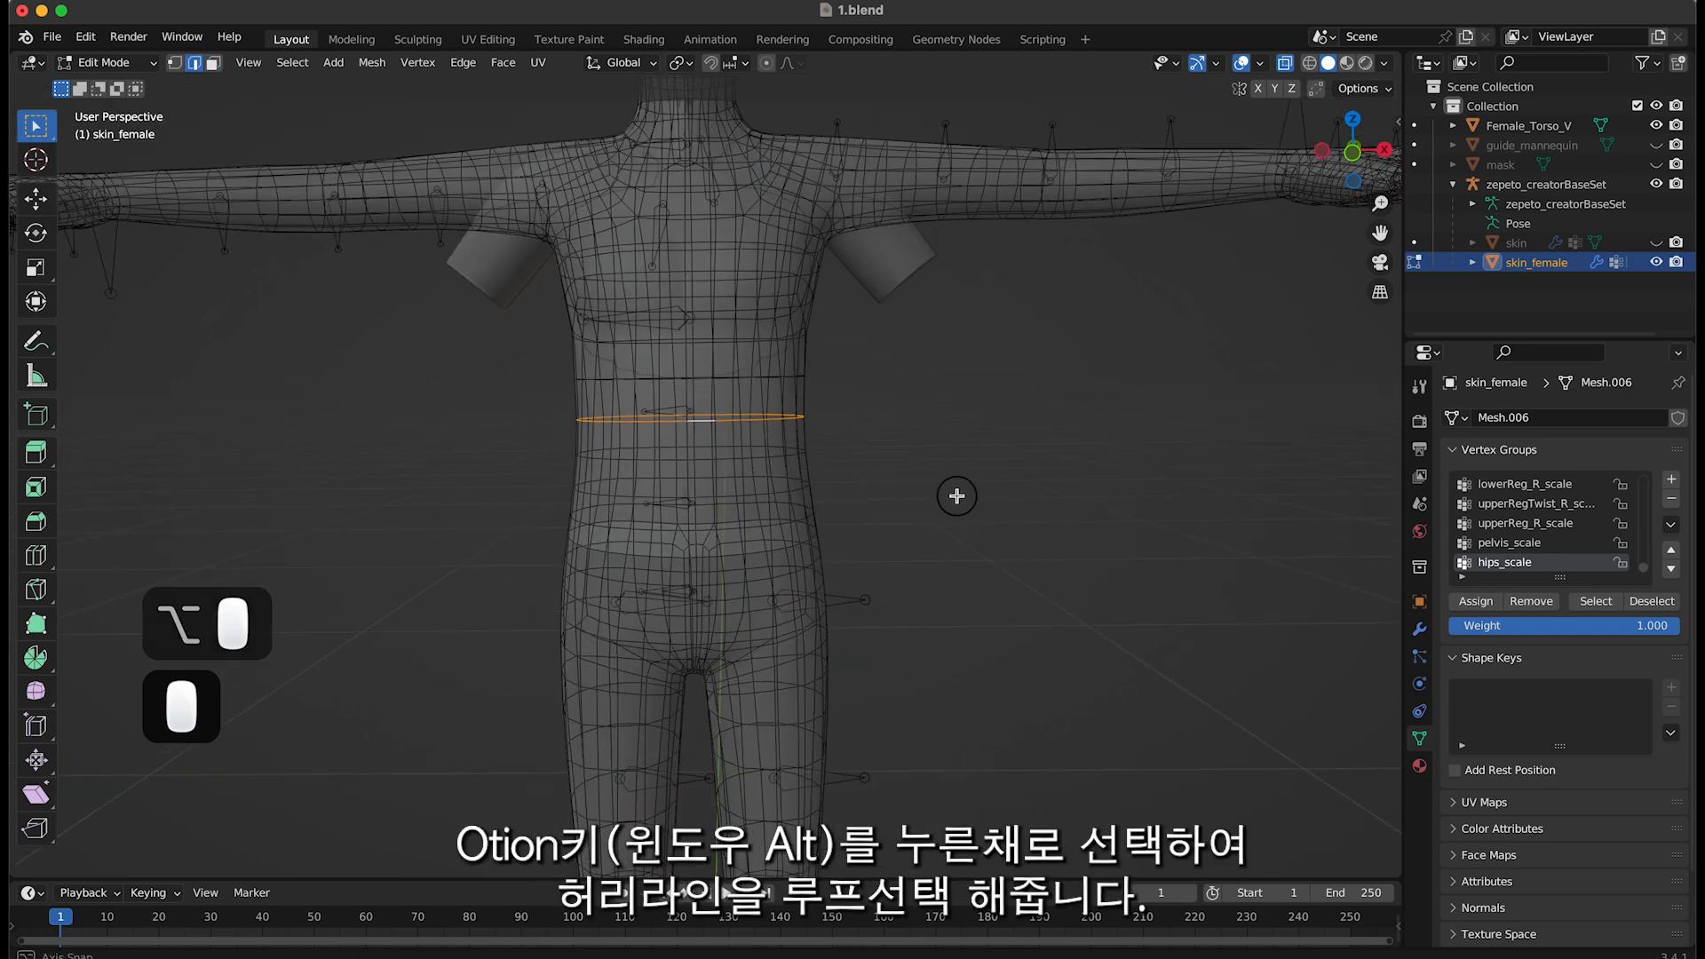
Scale the waist loop inward to about 0.91 using smooth proportional editing with a size of 0.06, and clear the selection
{"action": "left_click", "coordinate": [765, 63]}
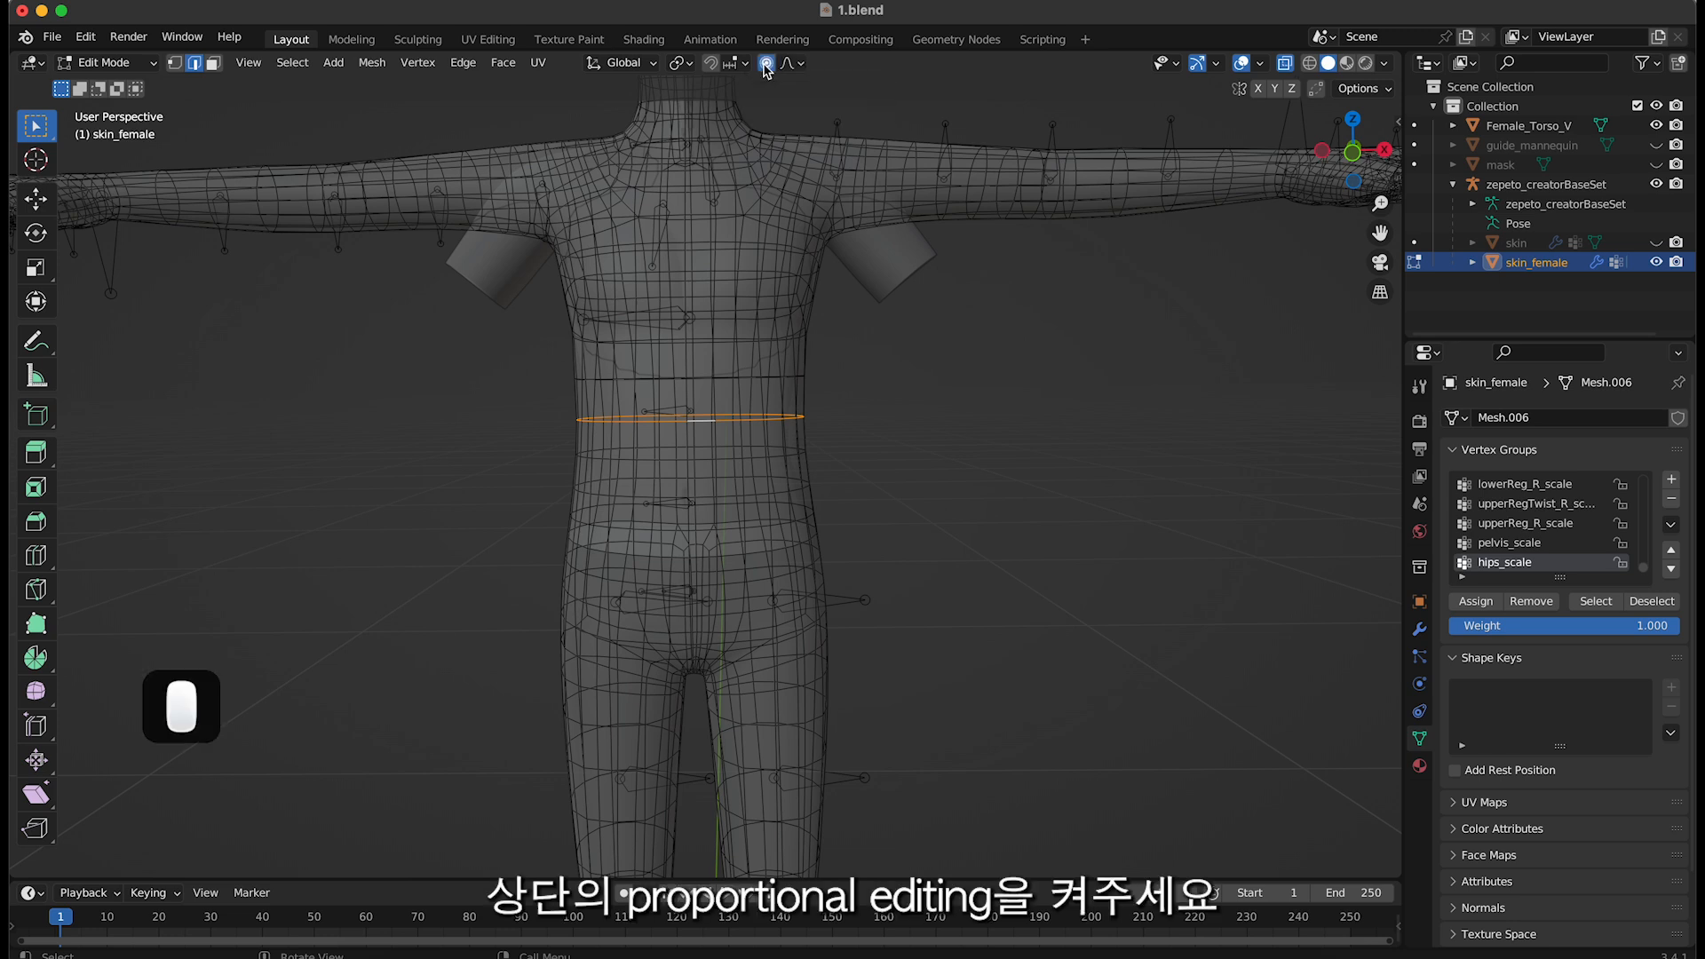
{"action": "key", "text": "s"}
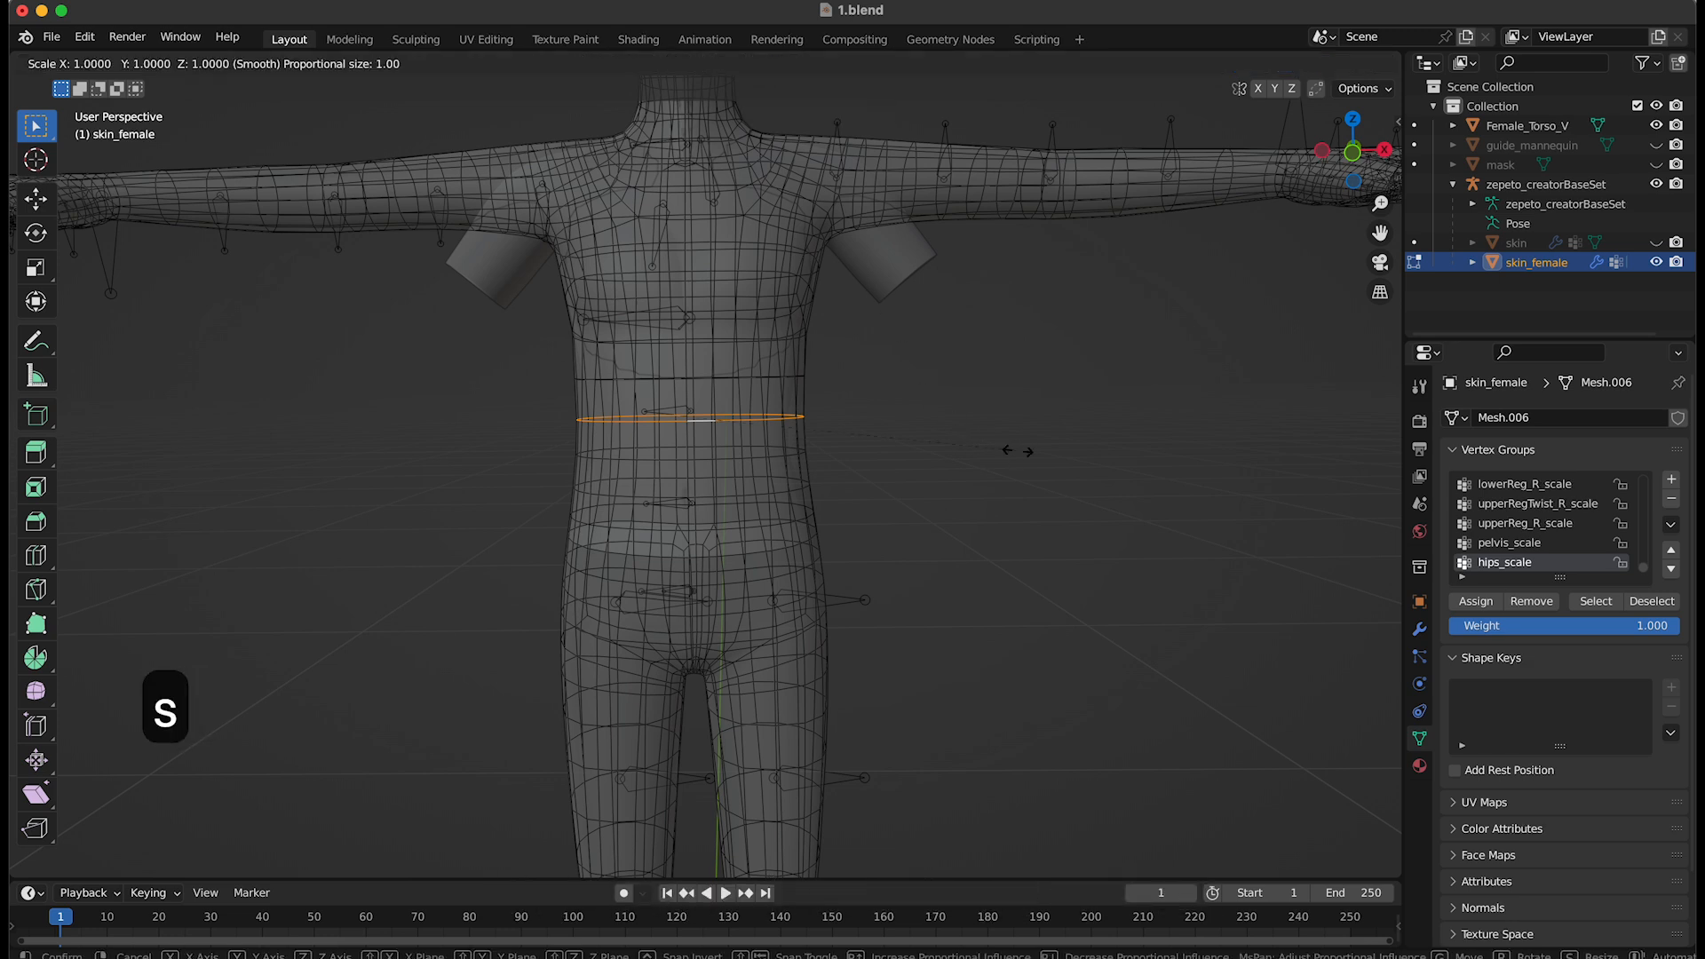
{"action": "scroll", "coordinate": [1017, 450], "scroll_direction": "down", "scroll_amount": 6}
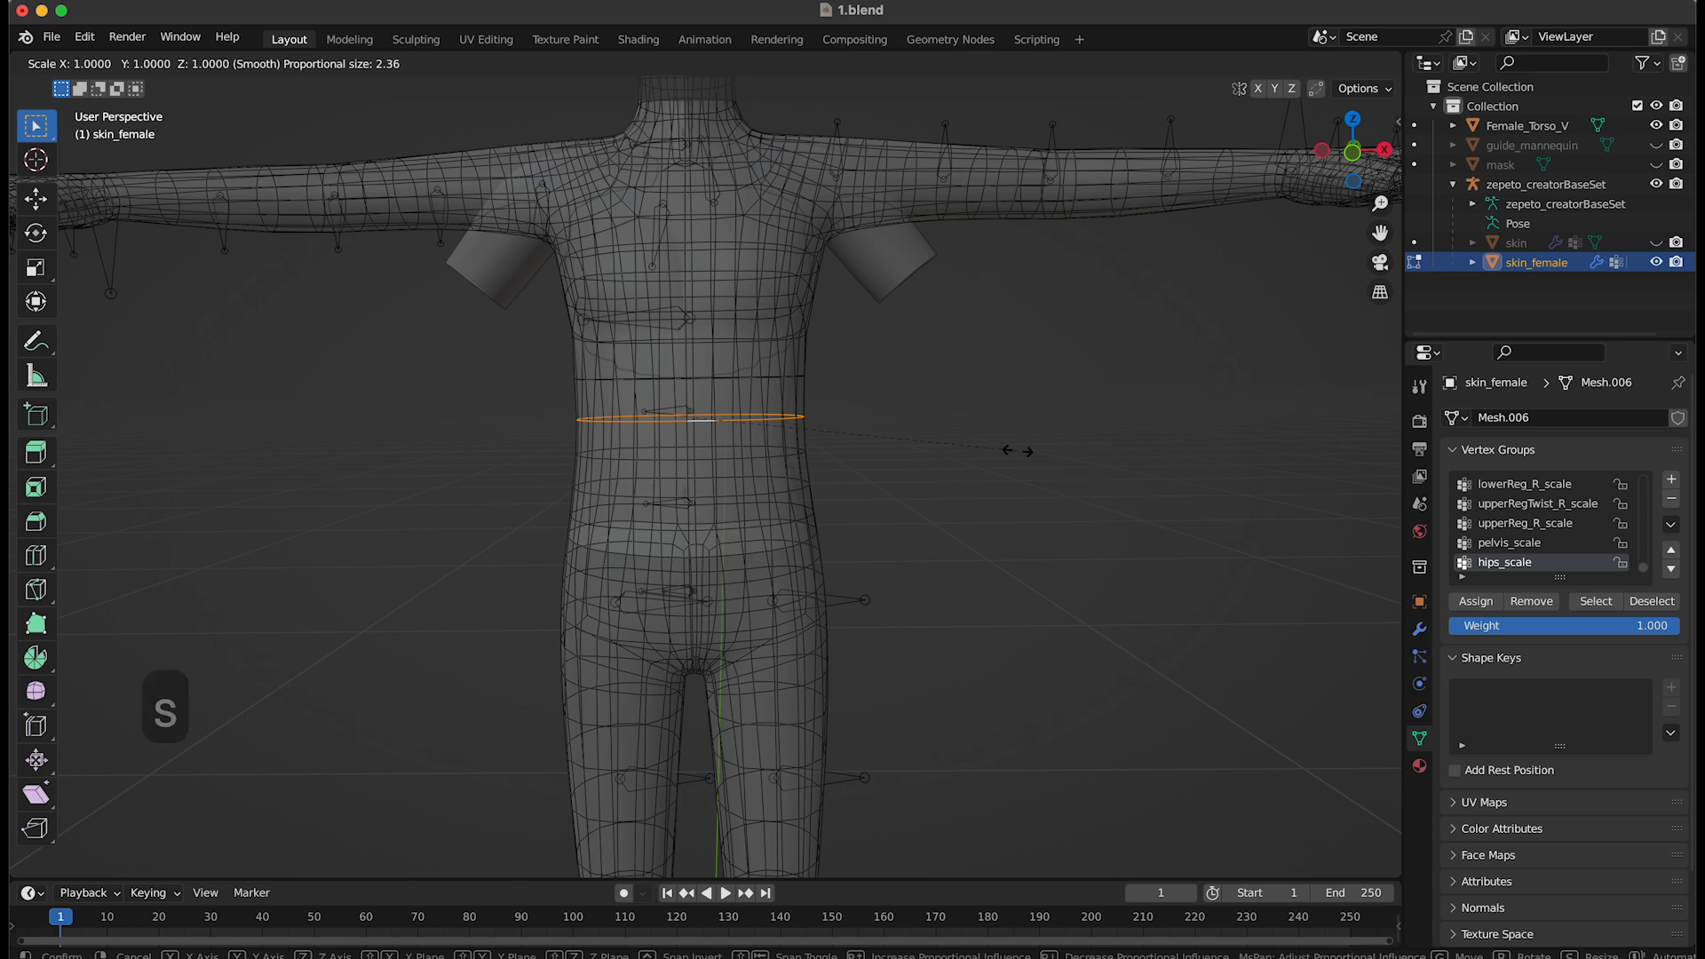
{"action": "scroll", "coordinate": [1017, 450], "scroll_direction": "up", "scroll_amount": 20}
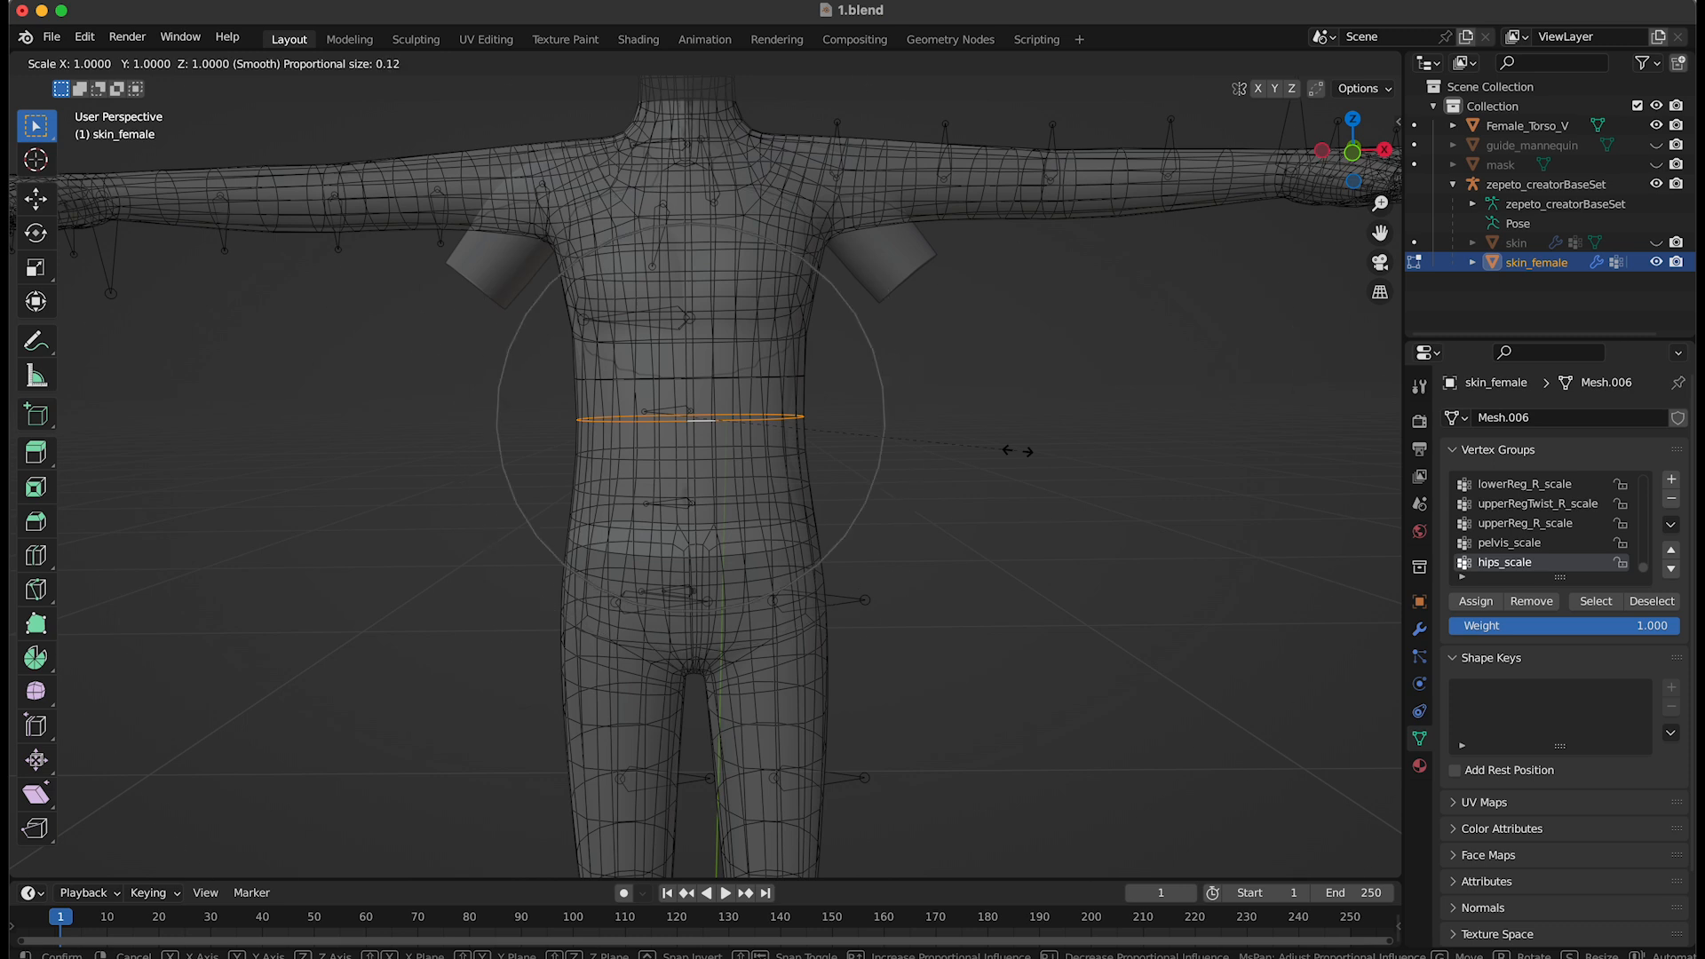
{"action": "scroll", "coordinate": [1016, 450], "scroll_direction": "down", "scroll_amount": 3}
{"action": "scroll", "coordinate": [1017, 450], "scroll_direction": "up", "scroll_amount": 6}
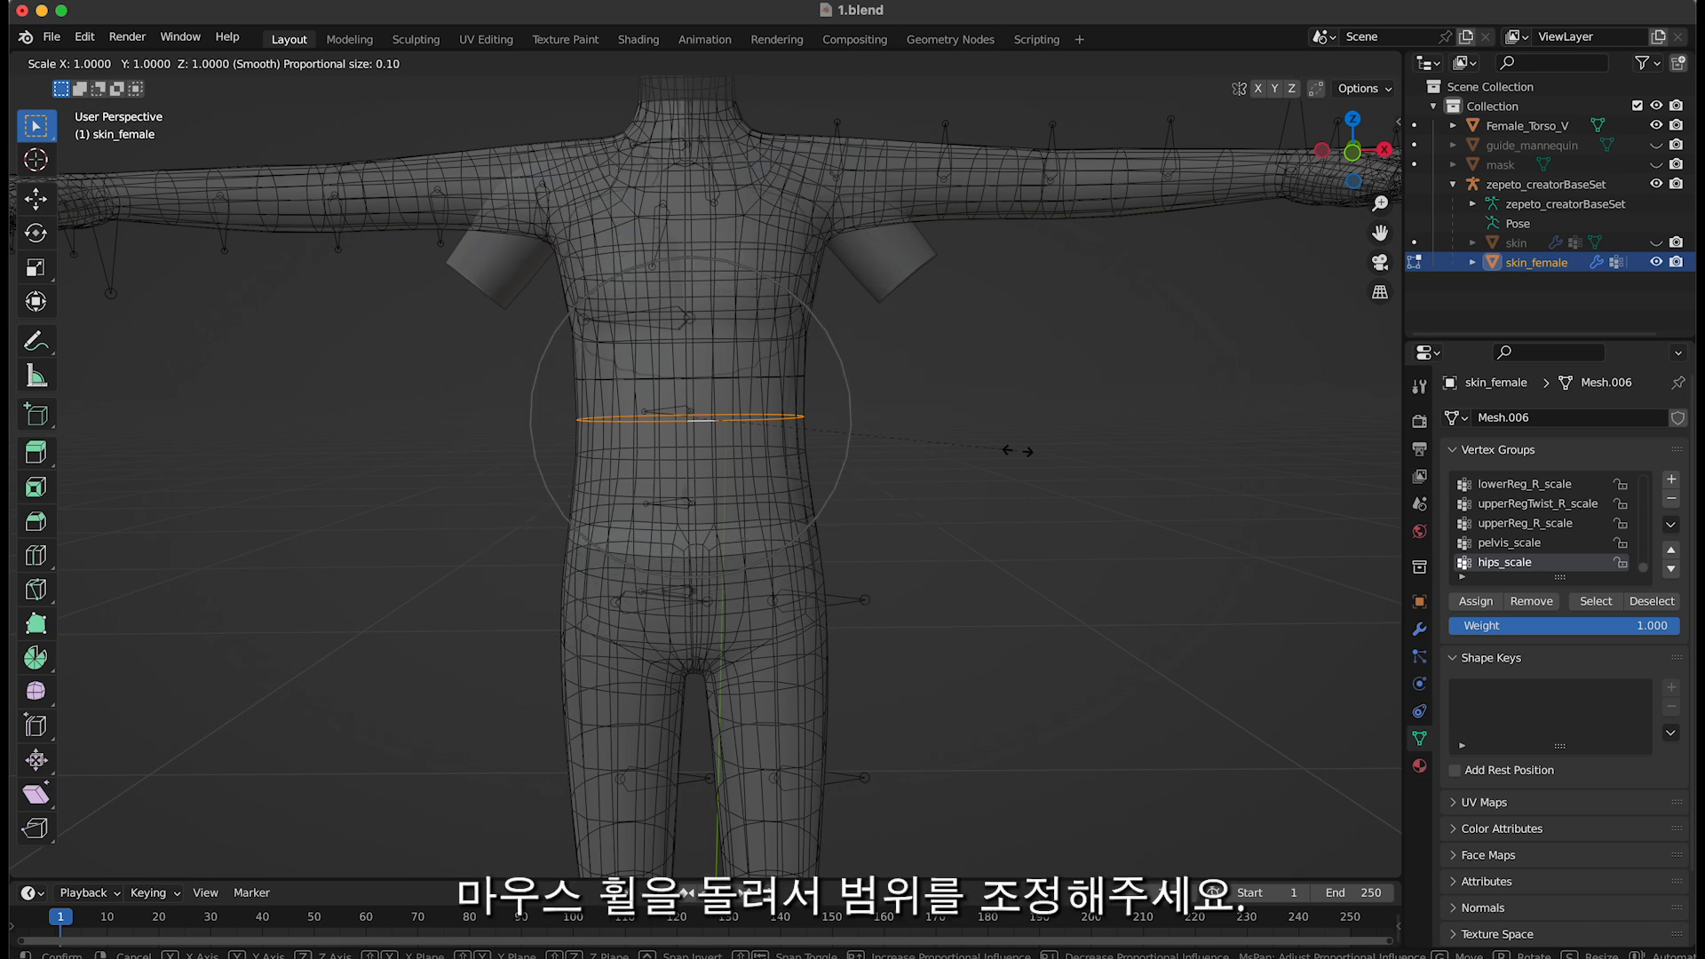
{"action": "scroll", "coordinate": [1017, 450], "scroll_direction": "down", "scroll_amount": 1}
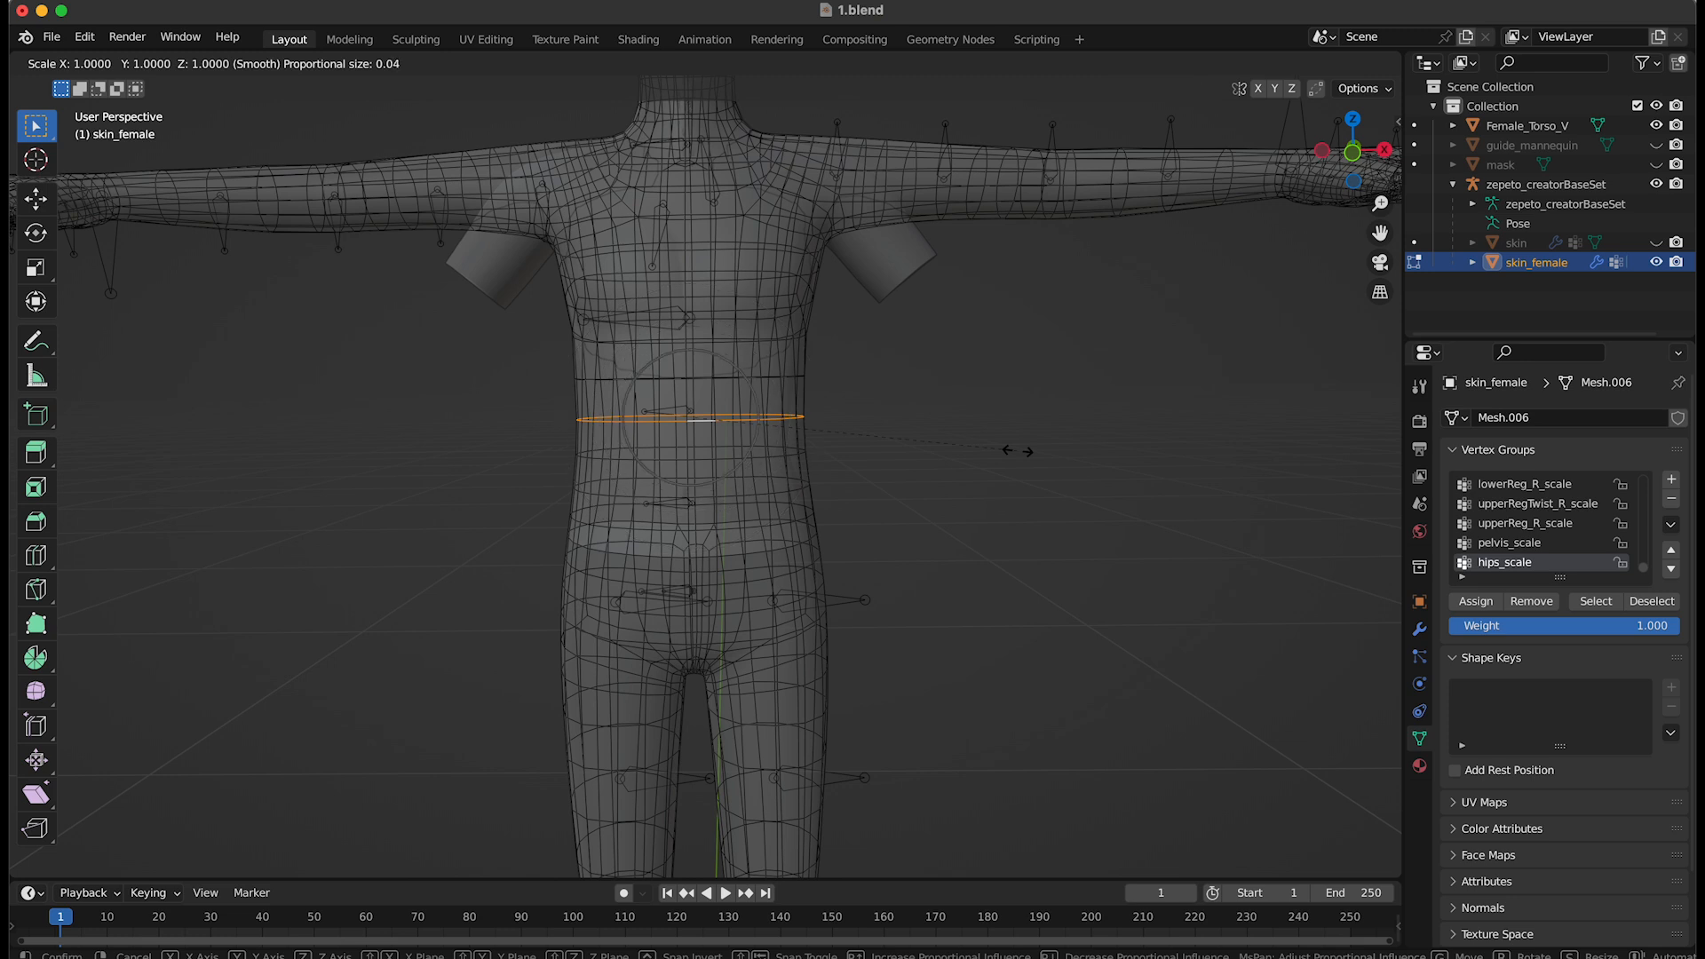
{"action": "key", "text": "s"}
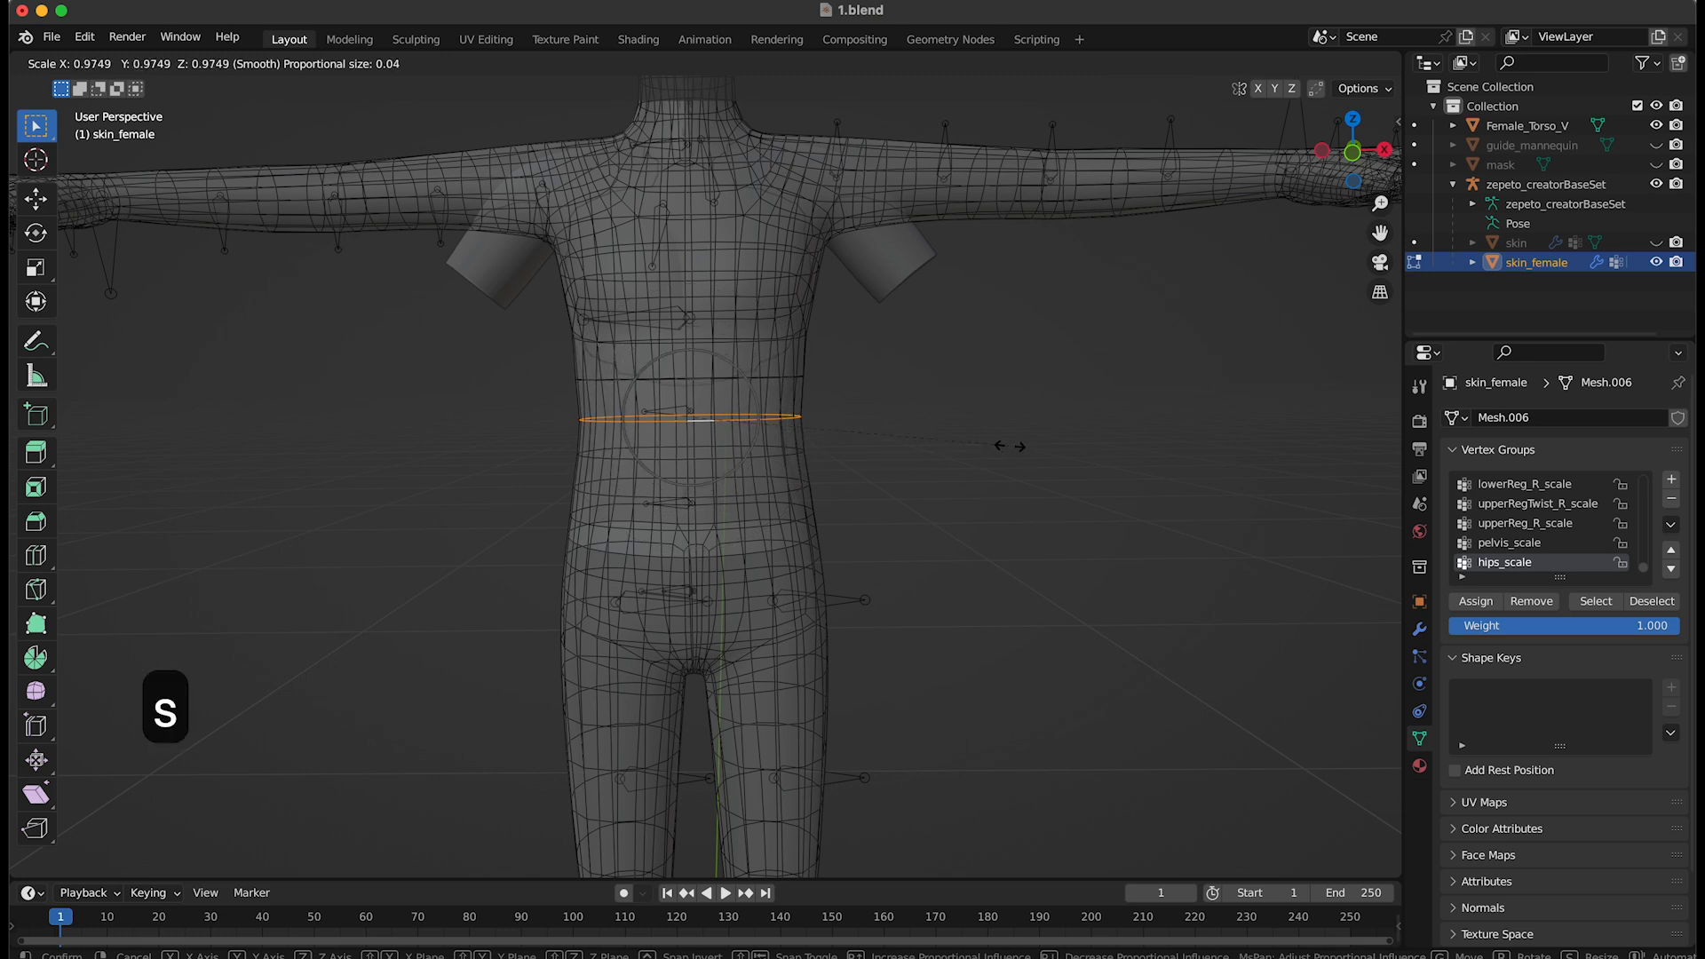
{"action": "scroll", "coordinate": [1010, 446], "scroll_direction": "down", "scroll_amount": 4}
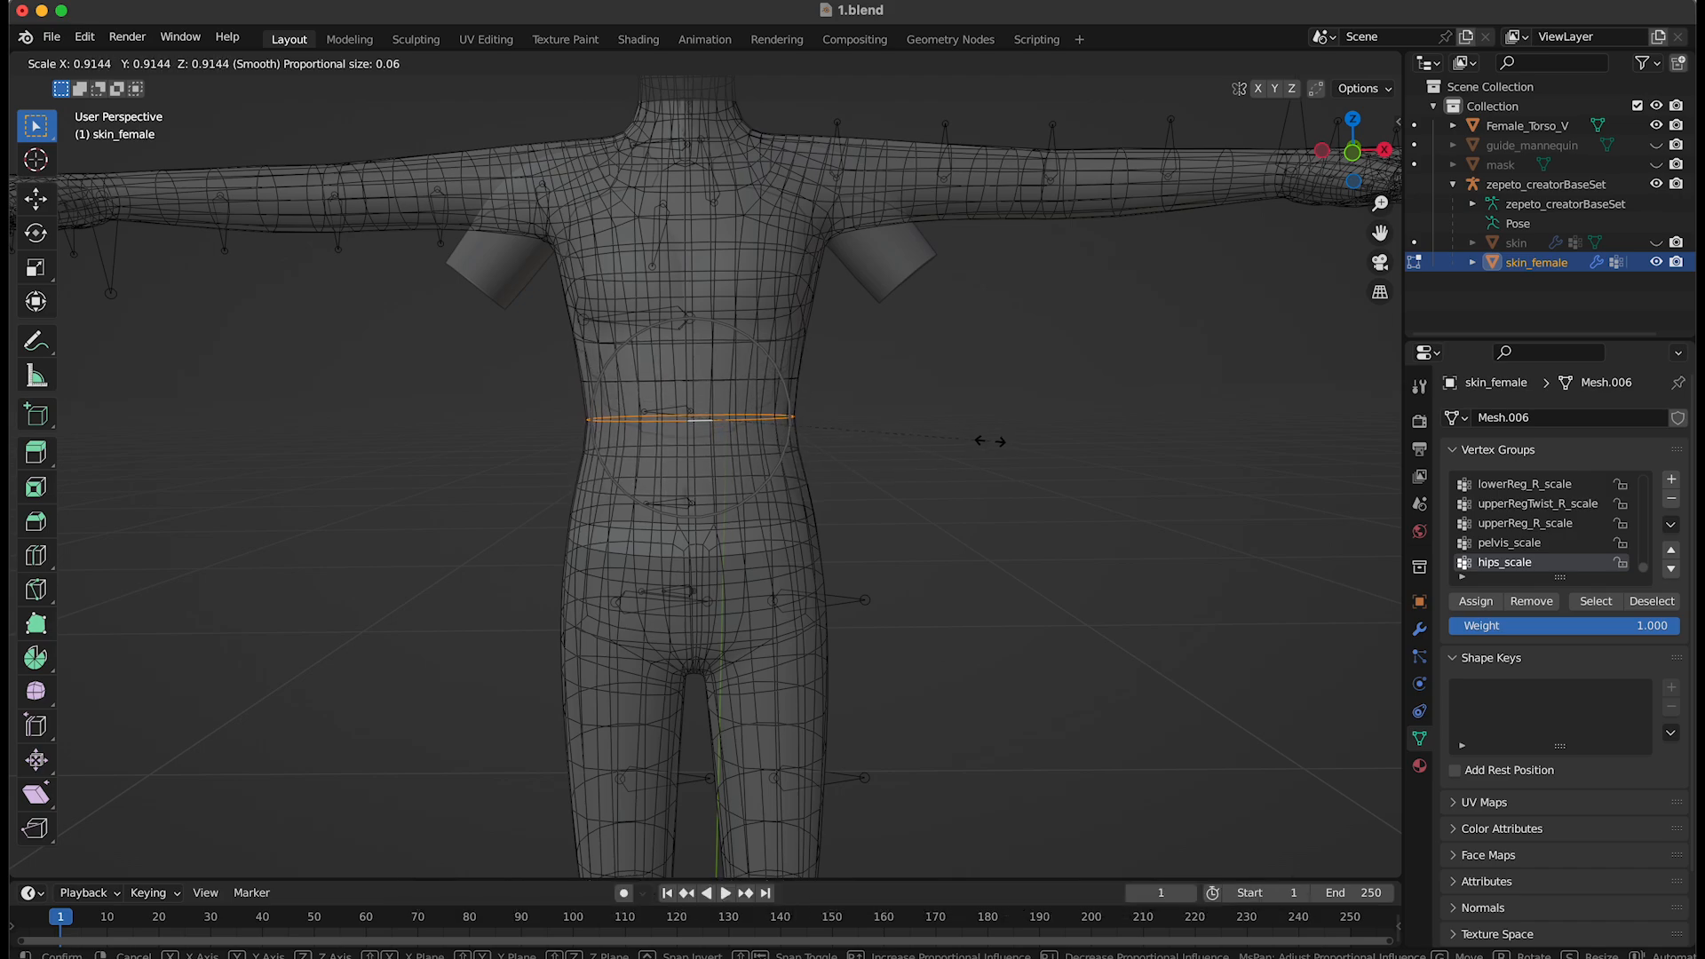
{"action": "left_click", "coordinate": [1001, 476]}
{"action": "mouse_move", "coordinate": [1002, 478]}
{"action": "middle_mouse_down"}
{"action": "mouse_move", "coordinate": [838, 487]}
{"action": "mouse_move", "coordinate": [1015, 493]}
{"action": "middle_mouse_up"}
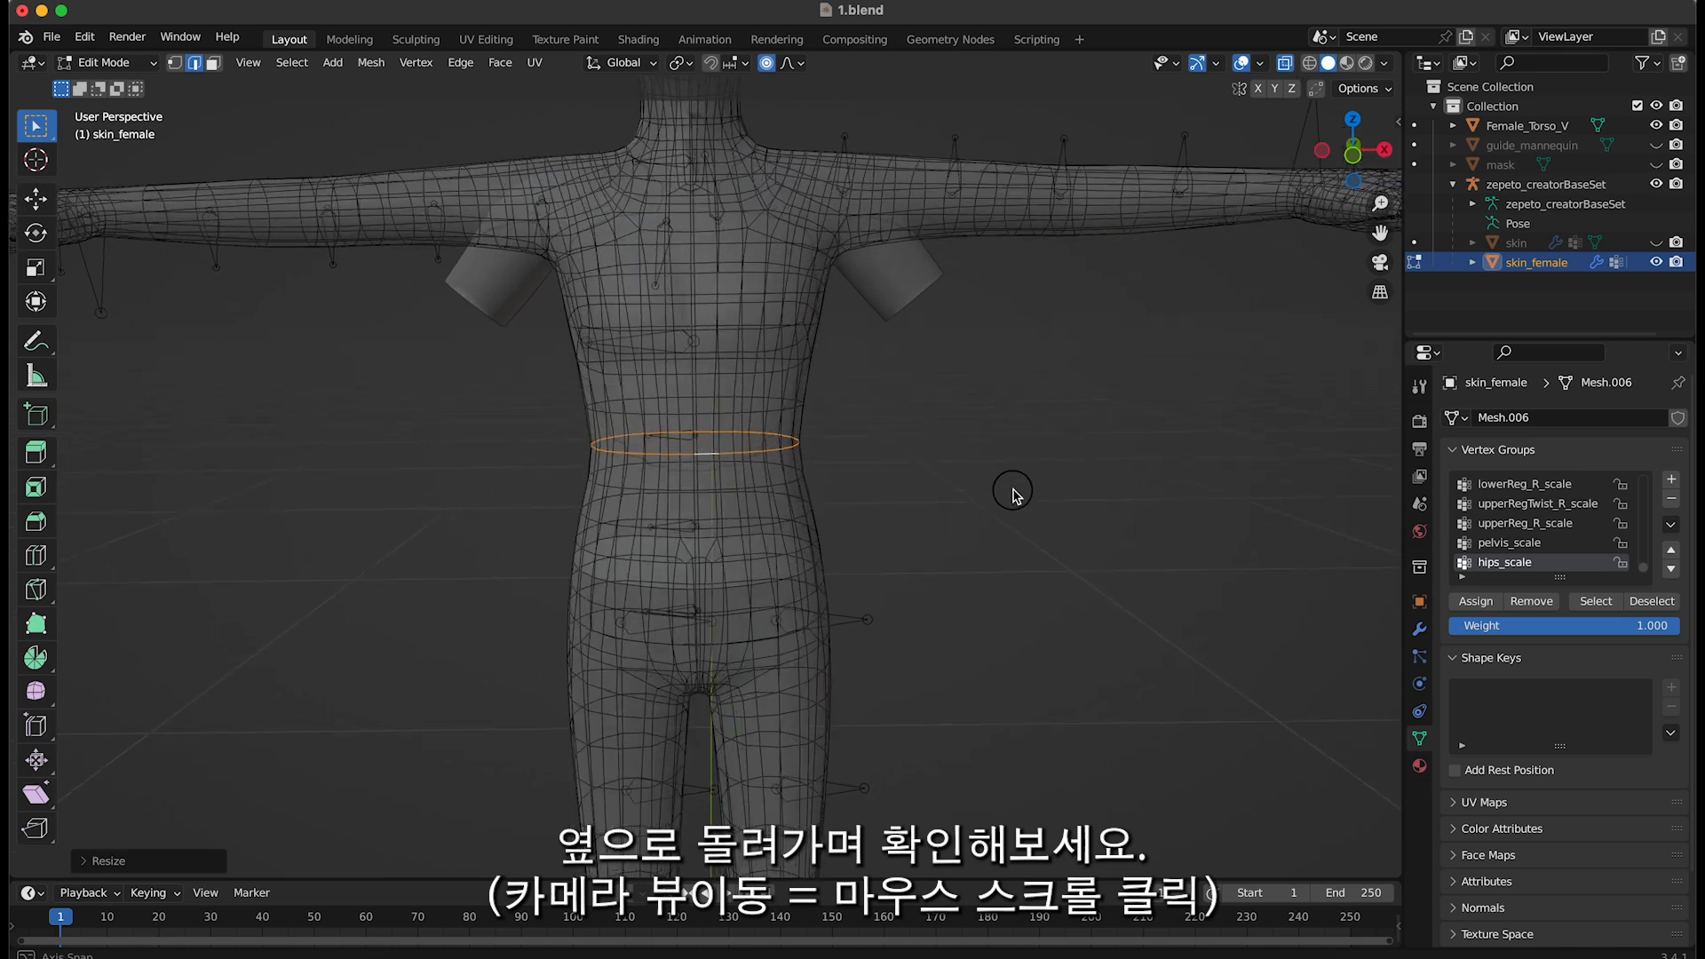
{"action": "left_click", "coordinate": [1015, 493]}
{"action": "middle_click_drag", "start_coordinate": [859, 388], "coordinate": [845, 388]}
Switch skin_female to Sculpt Mode, hide the Female_Torso_V guide and turn off X-ray display
{"action": "left_click", "coordinate": [130, 71]}
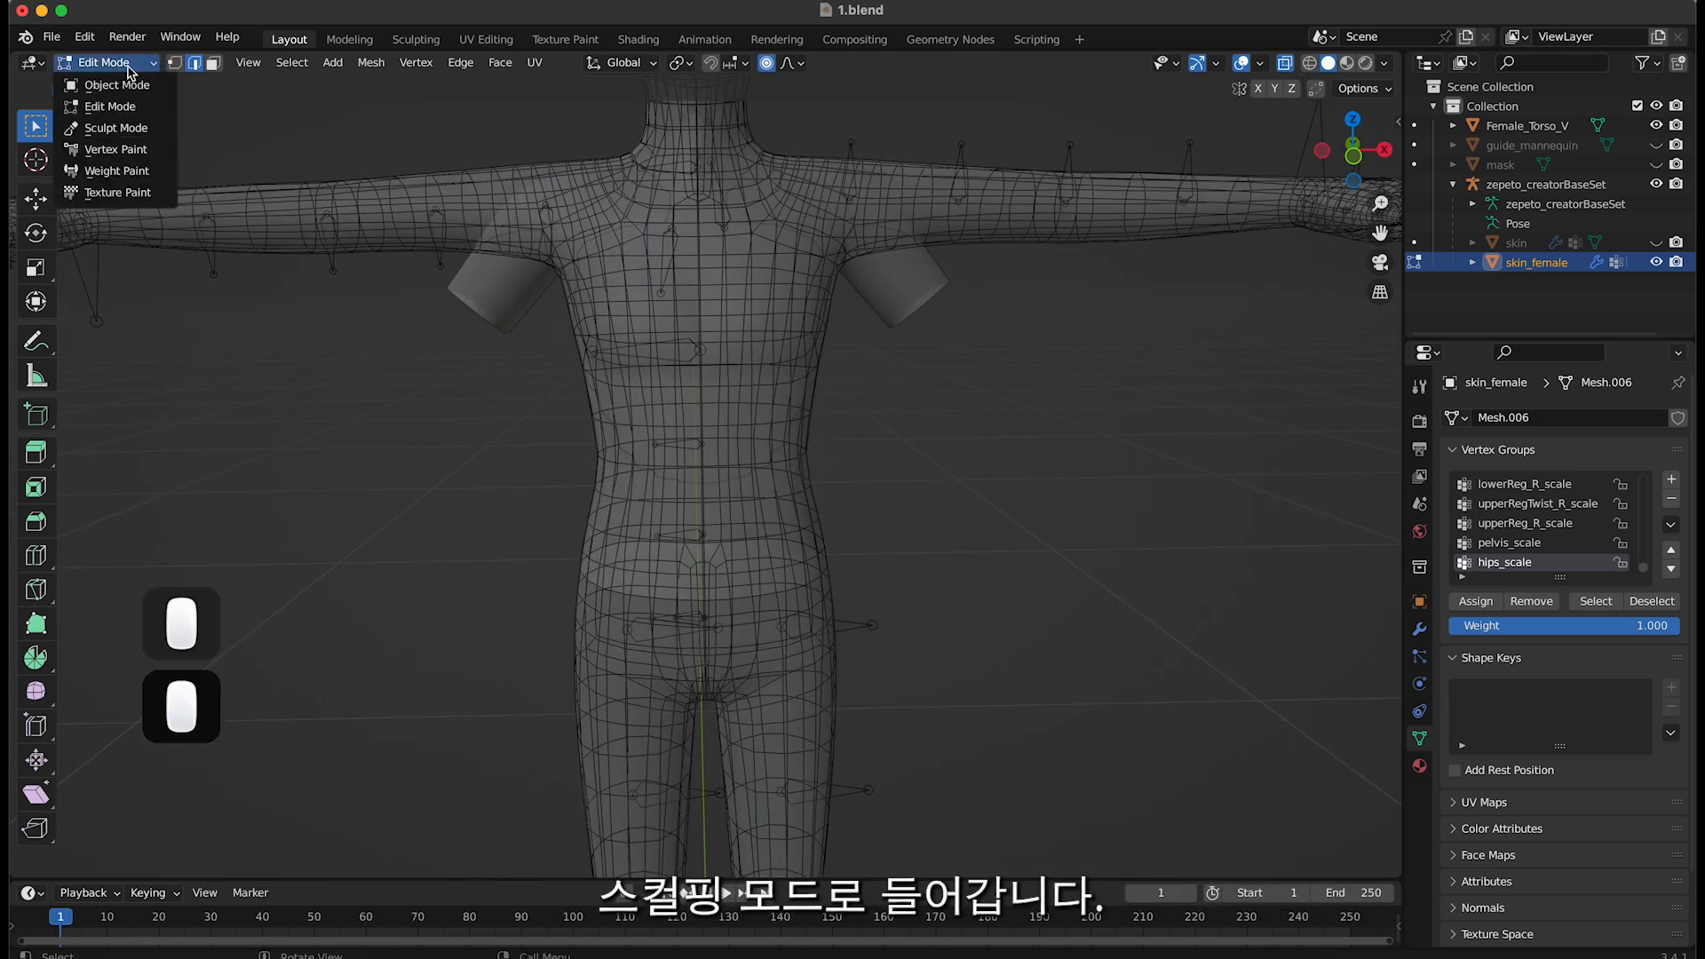
{"action": "left_click", "coordinate": [115, 128]}
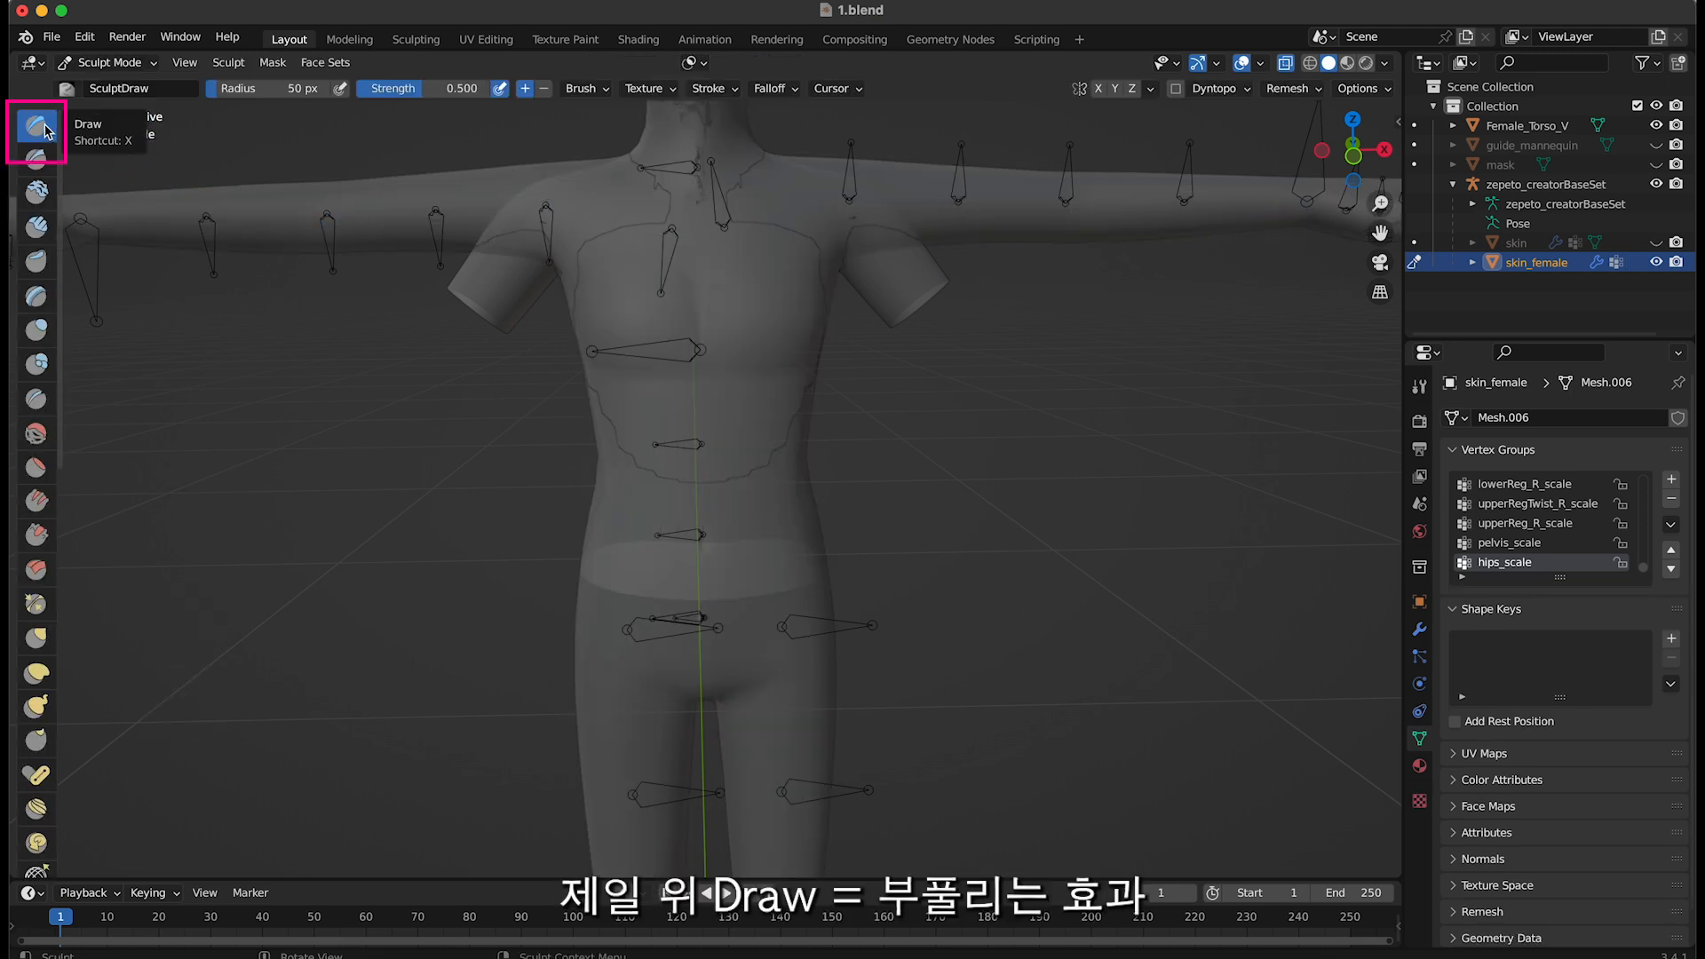
{"action": "middle_click_drag", "start_coordinate": [1181, 369], "coordinate": [865, 429]}
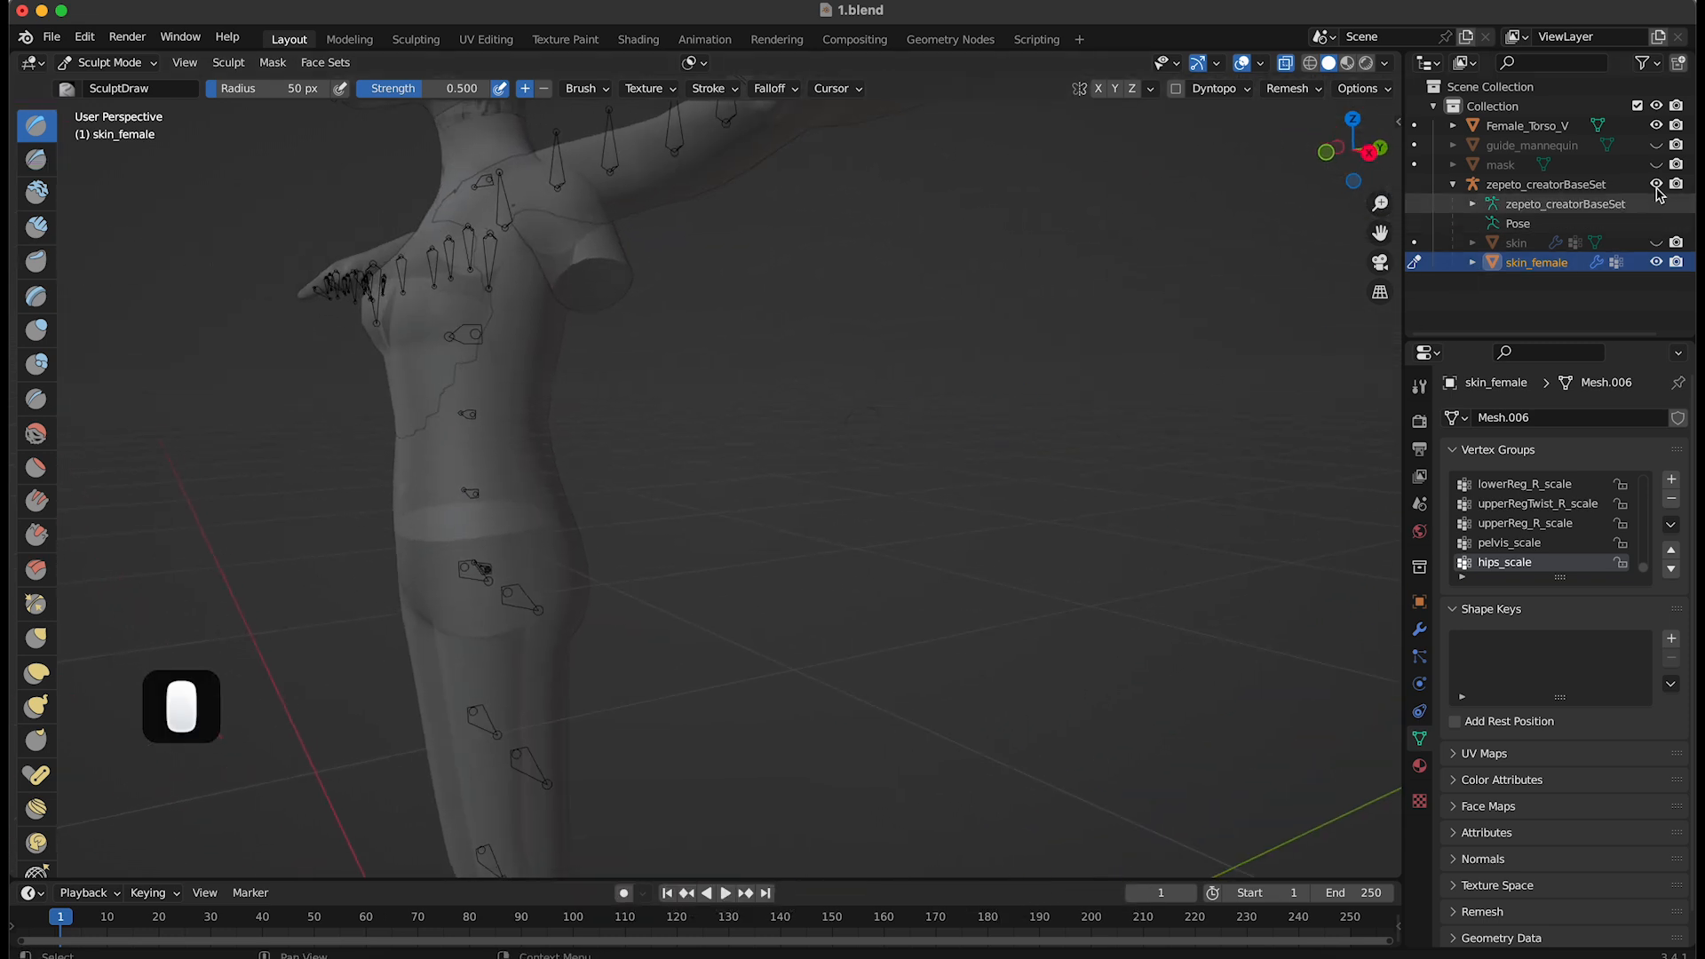
{"action": "left_click", "coordinate": [1656, 126]}
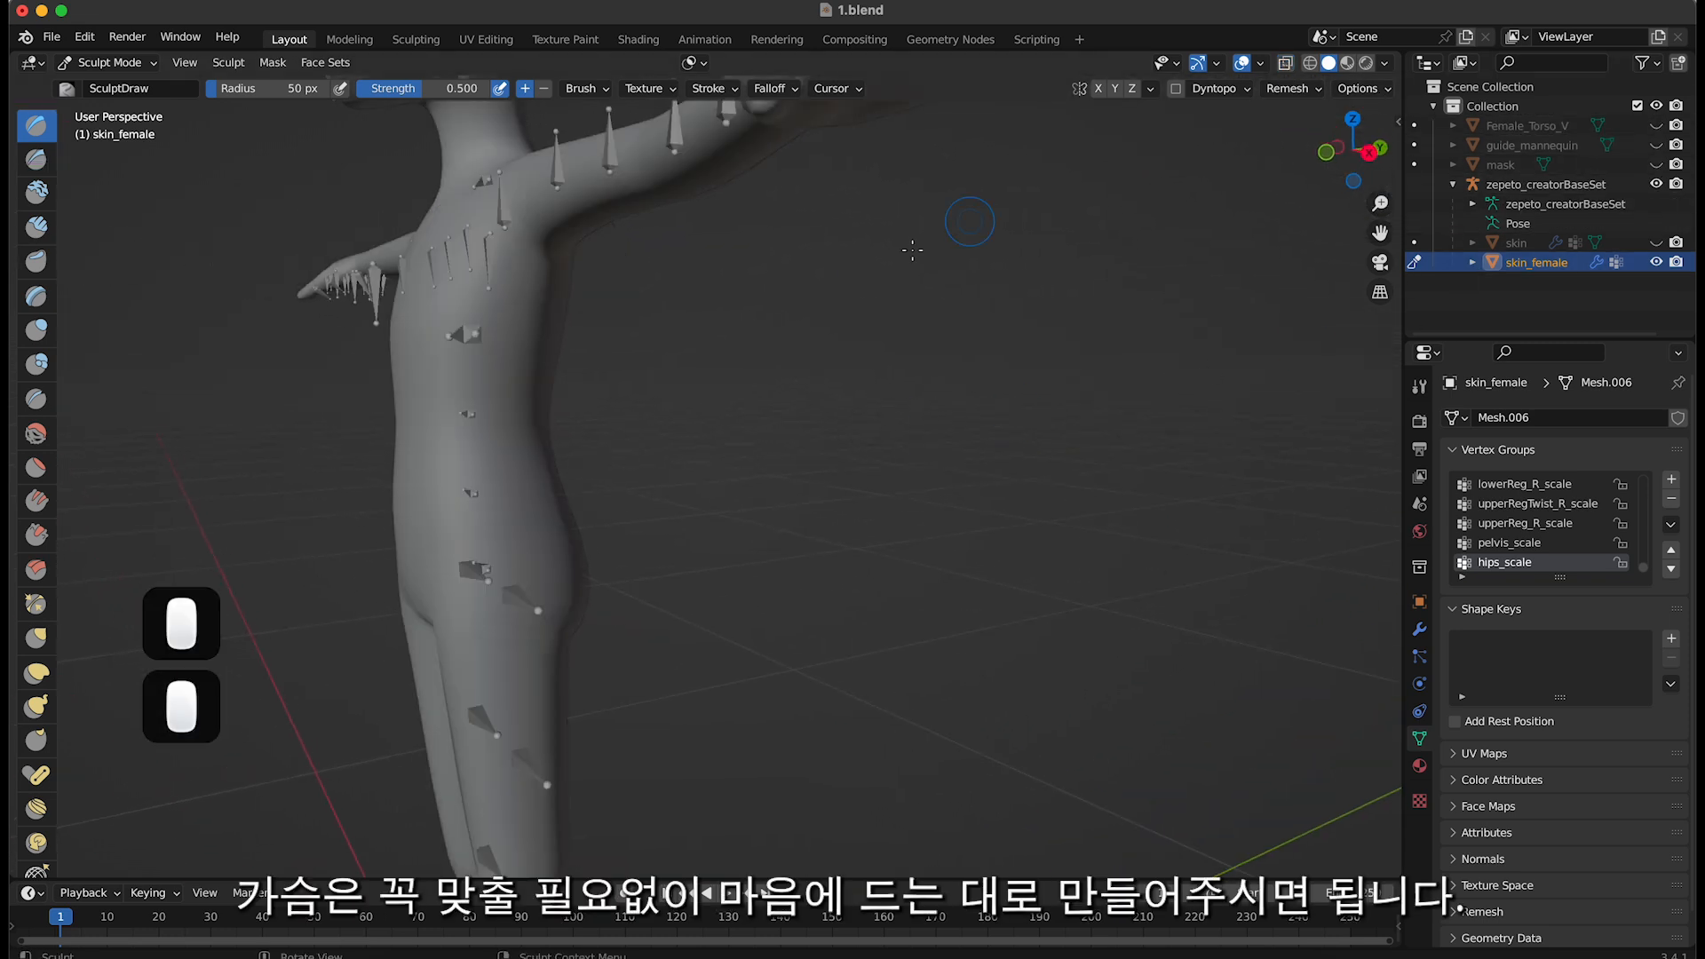
Enlarge the Draw brush's radius to 208 px
{"action": "middle_click_drag", "start_coordinate": [590, 313], "coordinate": [661, 373], "text": "shift"}
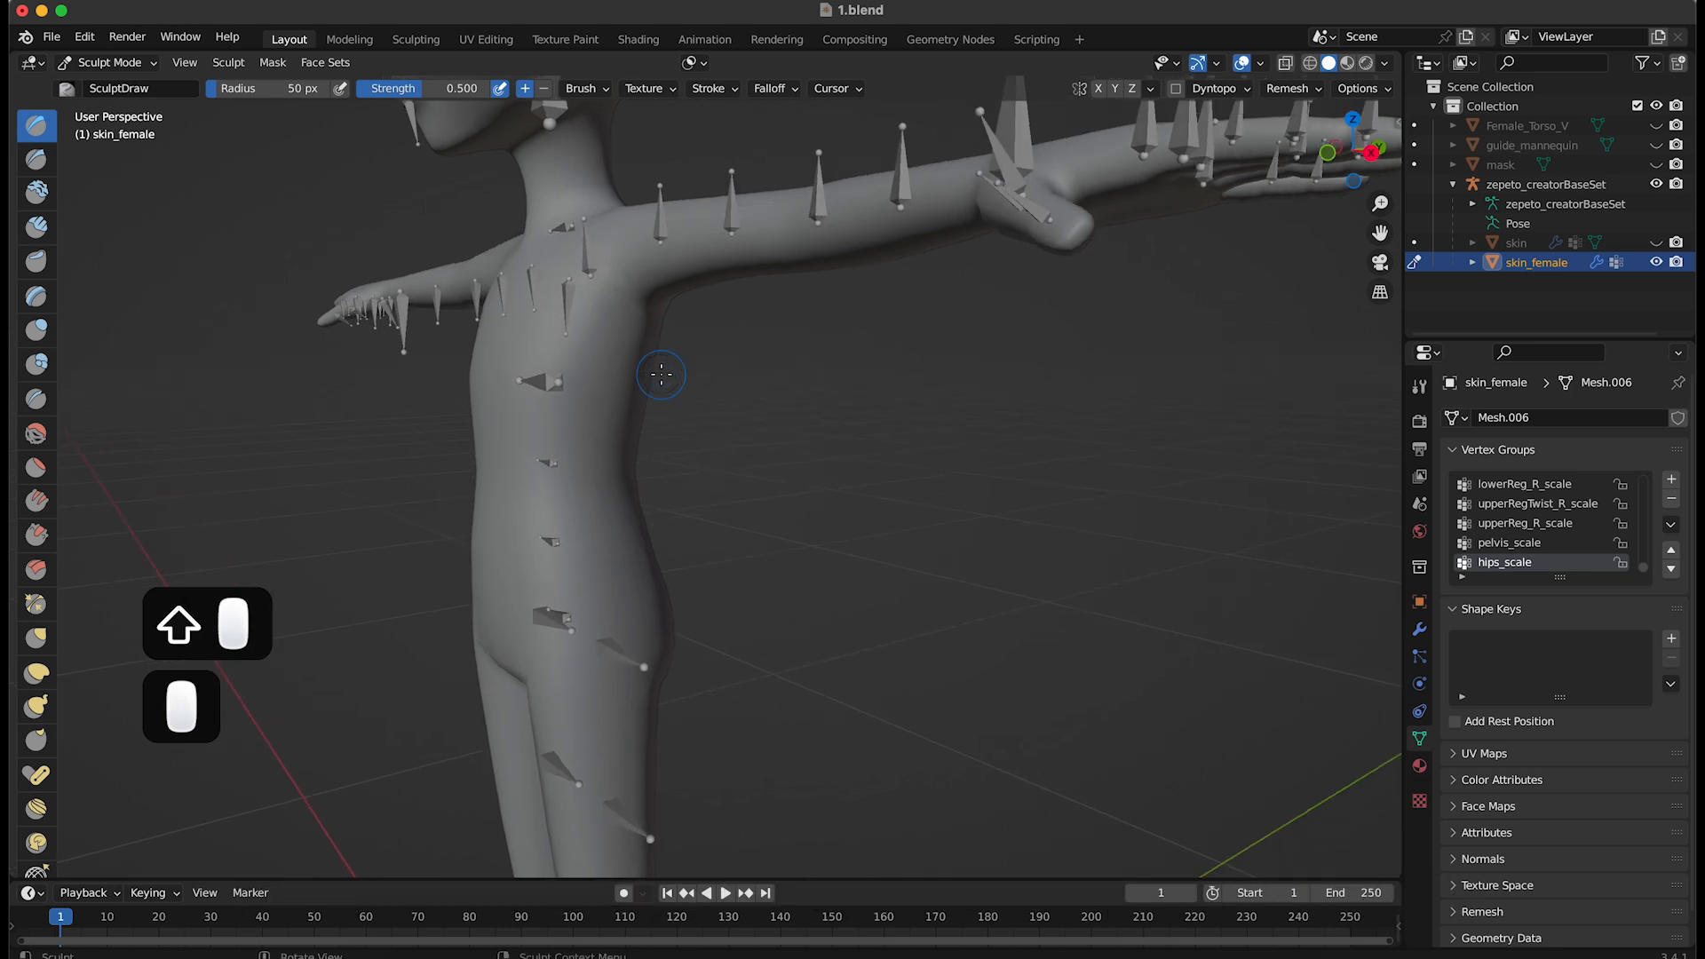
{"action": "key", "text": "bracketright"}
{"action": "key", "text": "bracketright"}
{"action": "key", "text": "bracketright"}
{"action": "key", "text": "bracketright"}
{"action": "key", "text": "bracketright"}
{"action": "key", "text": "bracketright"}
{"action": "key", "text": "bracketright"}
{"action": "key", "text": "bracketright"}
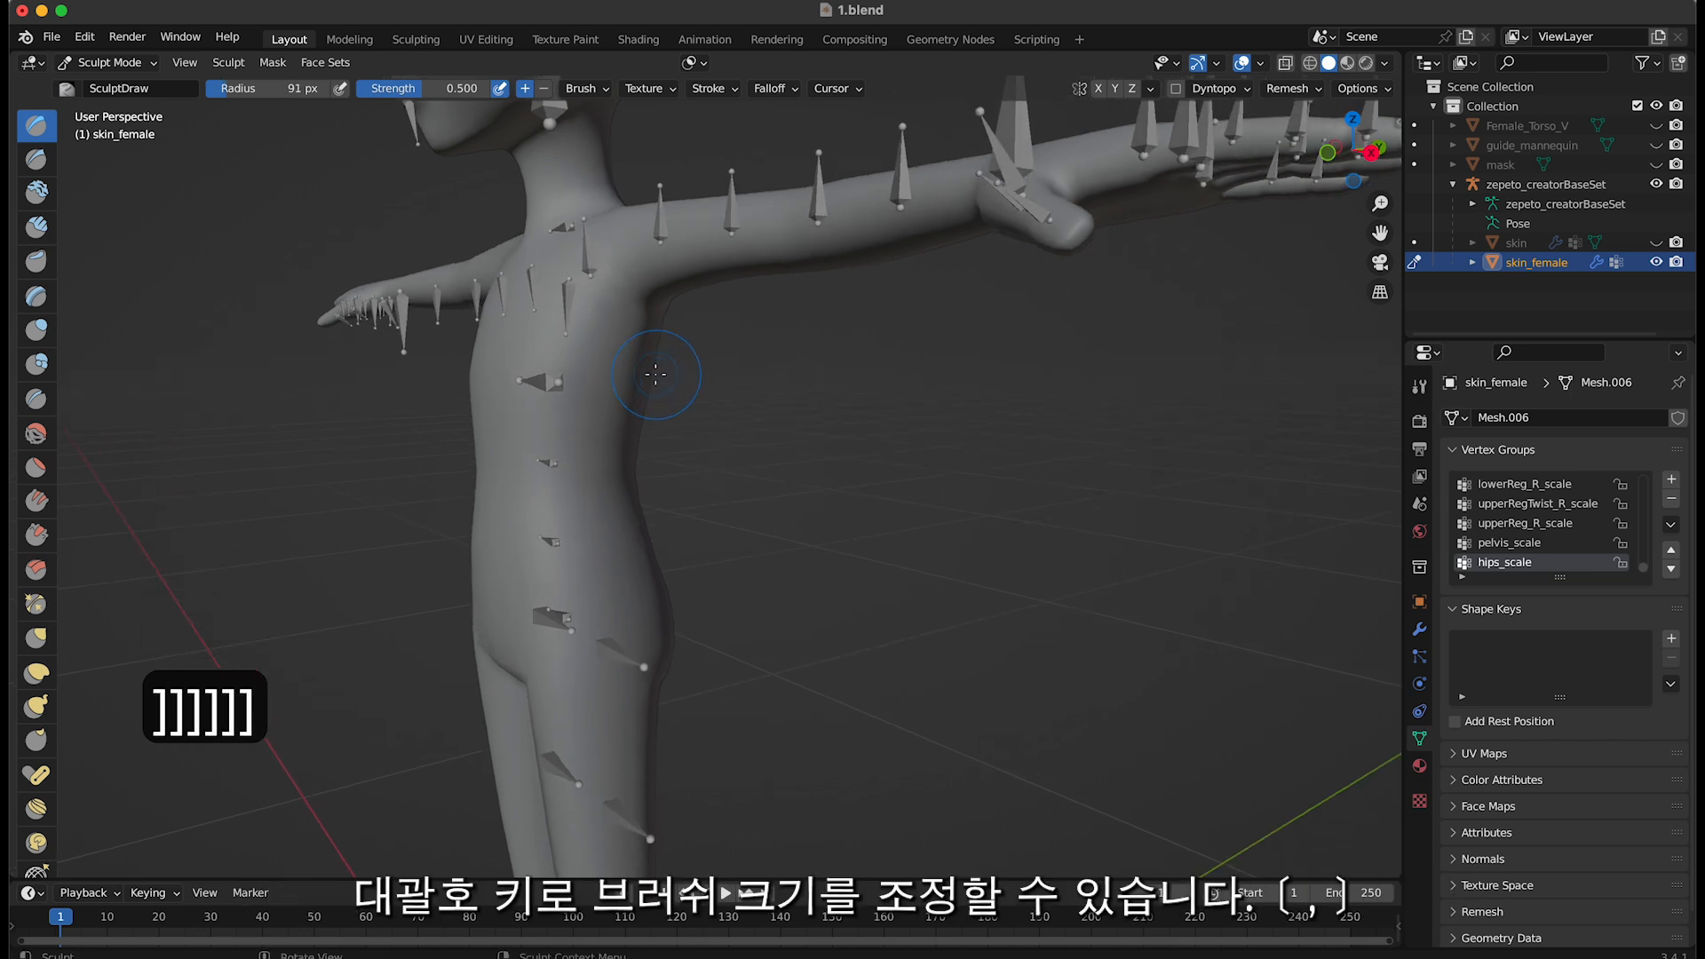
{"action": "key", "text": "bracketleft"}
{"action": "key", "text": "bracketleft"}
{"action": "key", "text": "bracketleft"}
{"action": "key", "text": "bracketleft"}
{"action": "key", "text": "bracketleft"}
{"action": "key", "text": "bracketleft"}
{"action": "key", "text": "bracketleft"}
{"action": "key", "text": "bracketright"}
{"action": "key", "text": "bracketright"}
{"action": "key", "text": "bracketright"}
{"action": "key", "text": "bracketright"}
{"action": "key", "text": "bracketright"}
{"action": "key", "text": "bracketright"}
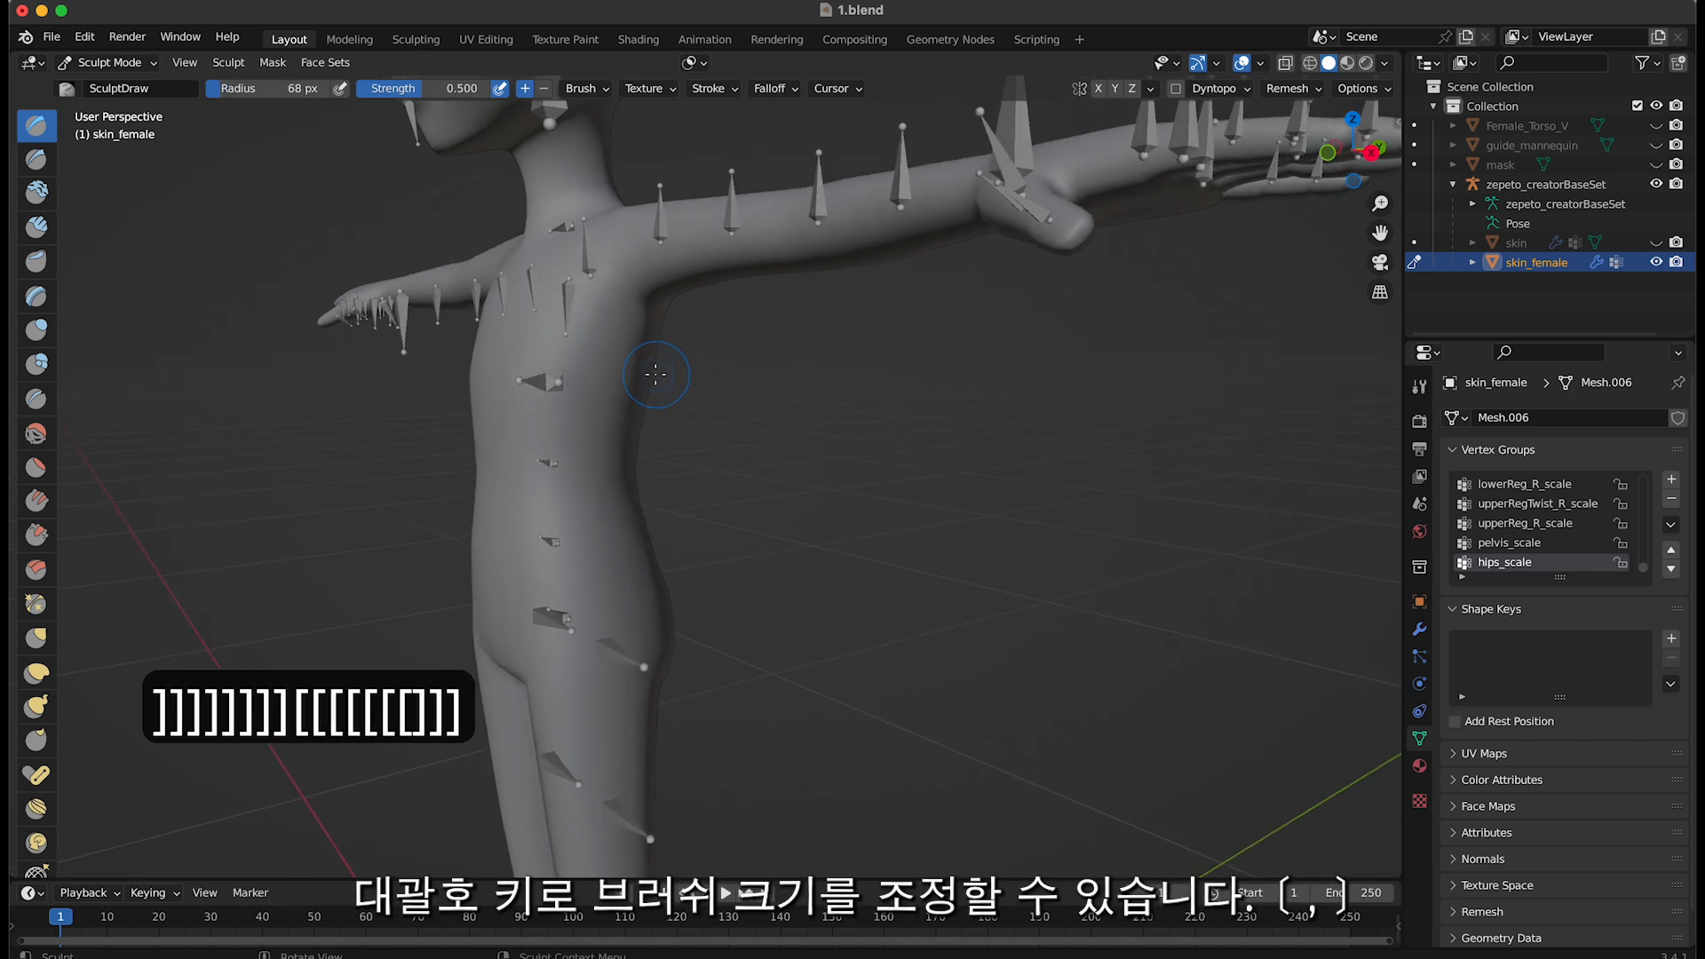
{"action": "key", "text": "bracketright"}
{"action": "key", "text": "bracketright"}
{"action": "key", "text": "bracketright"}
{"action": "key", "text": "bracketright"}
{"action": "key", "text": "bracketright"}
{"action": "key", "text": "bracketright"}
{"action": "key", "text": "bracketright"}
{"action": "key", "text": "bracketright"}
{"action": "key", "text": "bracketright"}
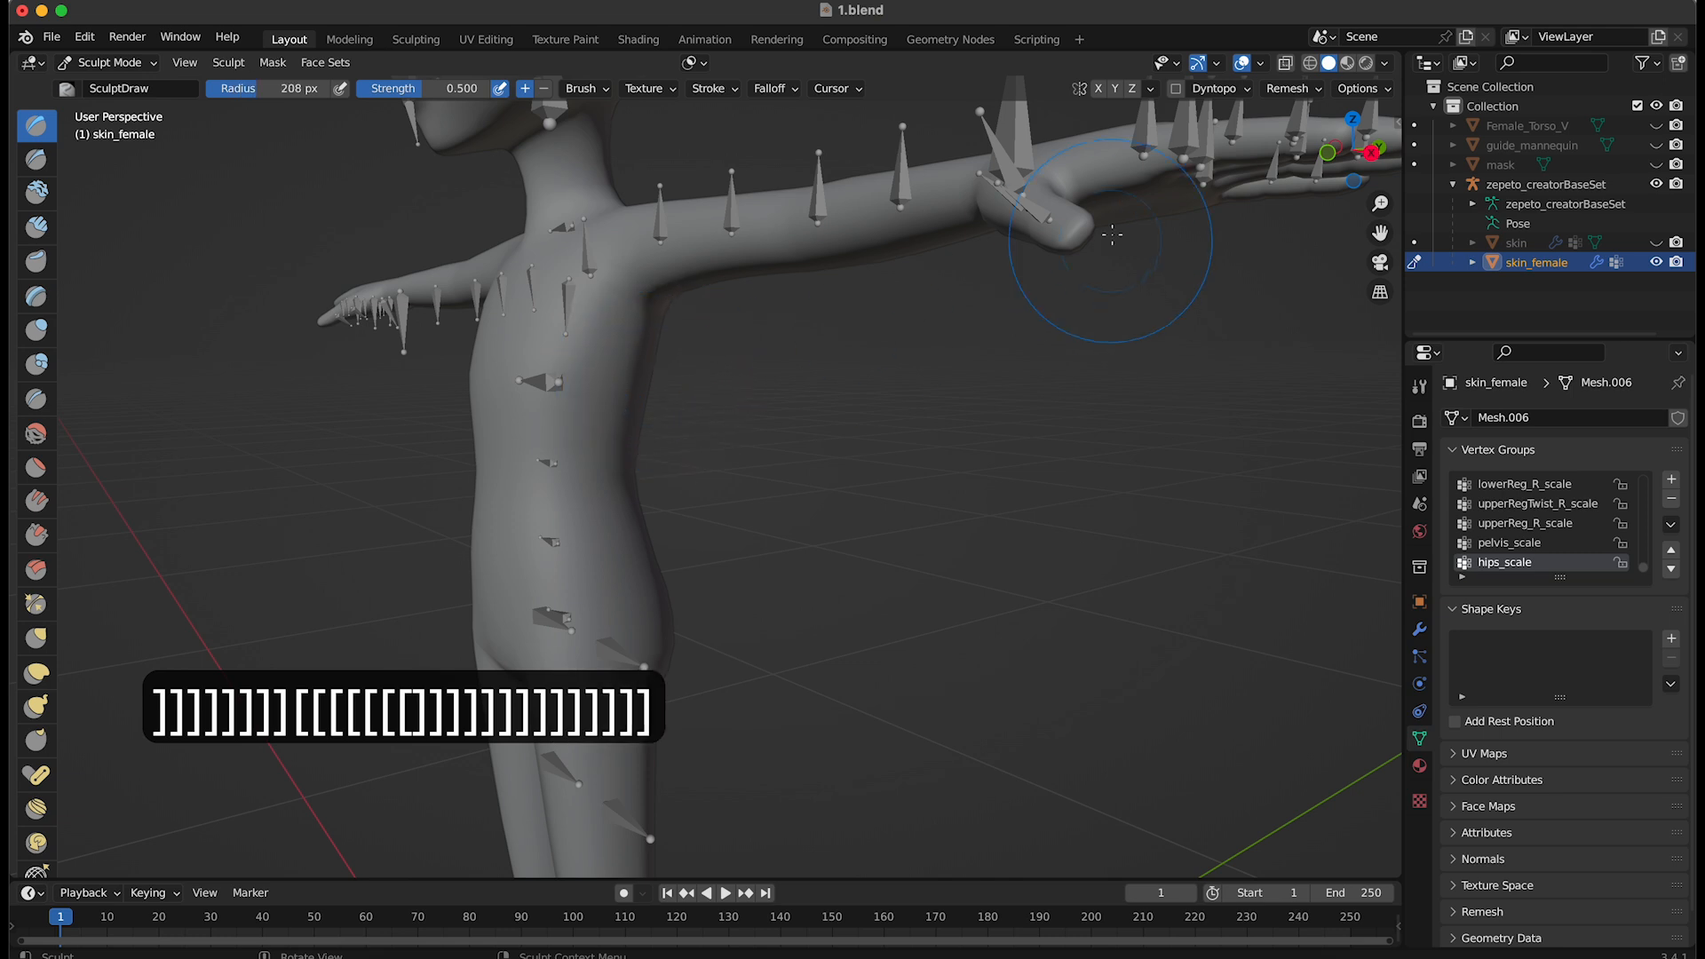
Turn on X symmetry, reduce the Draw brush radius to 168 px and build up the breasts on the chest
{"action": "left_click", "coordinate": [1098, 89]}
{"action": "middle_click_drag", "start_coordinate": [764, 307], "coordinate": [894, 334]}
{"action": "key", "text": "bracketleft"}
{"action": "key", "text": "bracketleft"}
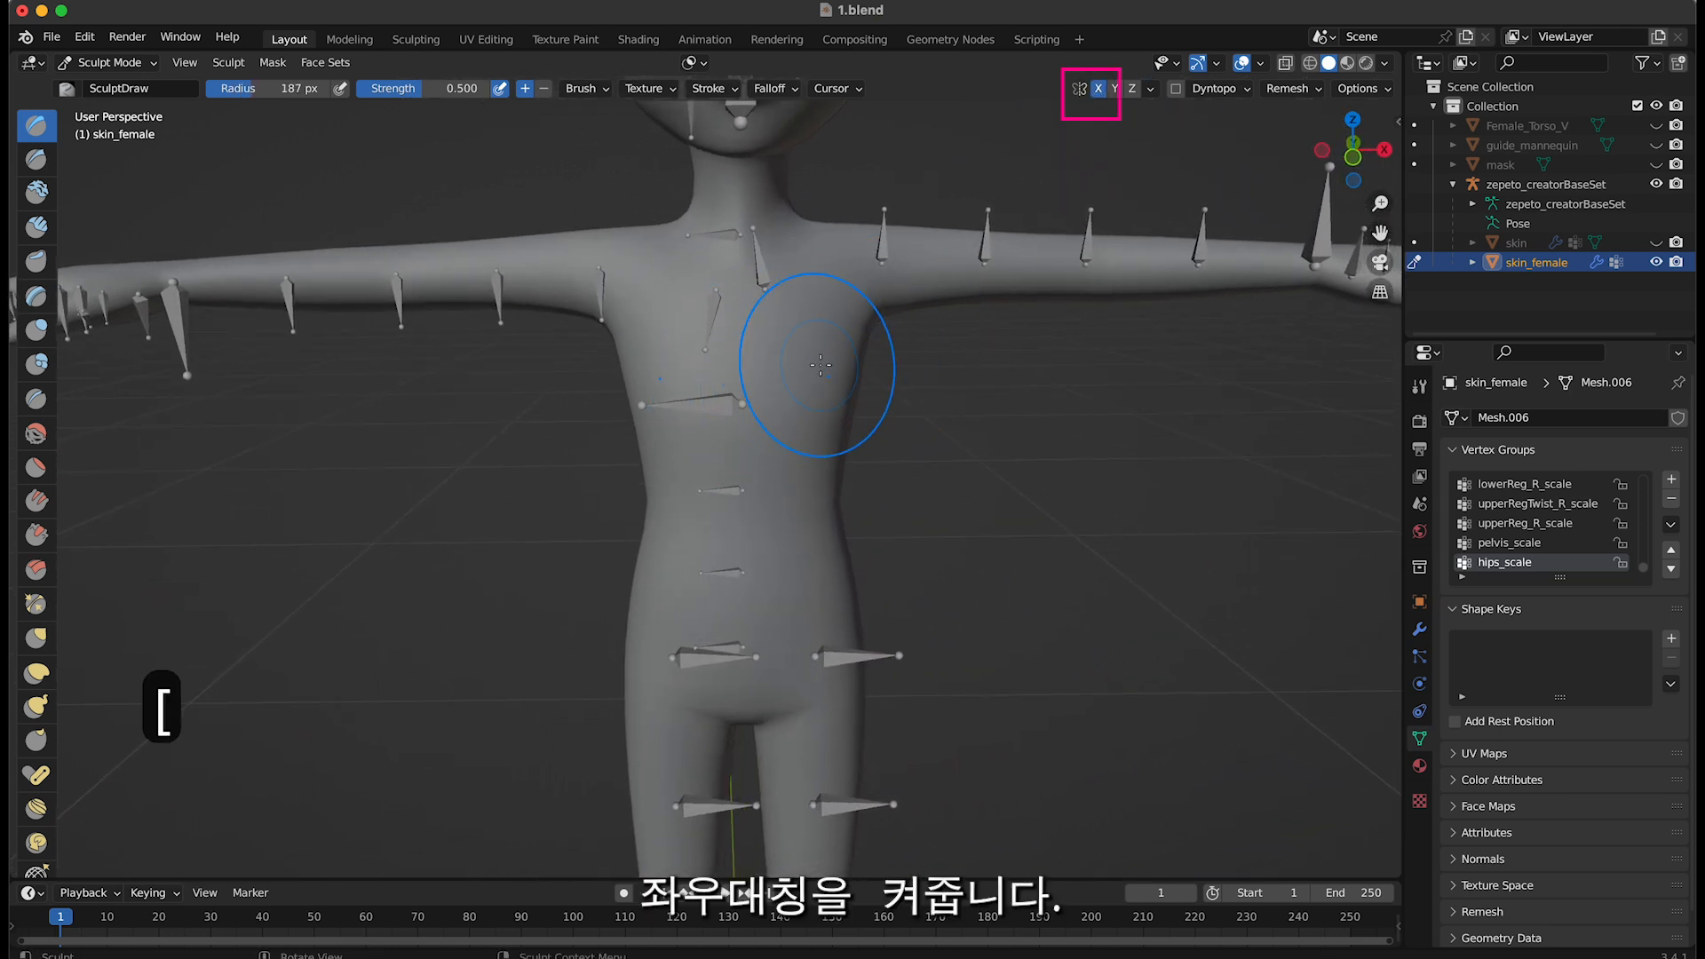
{"action": "mouse_move", "coordinate": [825, 380]}
{"action": "left_mouse_down"}
{"action": "mouse_move", "coordinate": [839, 389]}
{"action": "mouse_move", "coordinate": [786, 382]}
{"action": "mouse_move", "coordinate": [813, 397]}
{"action": "left_mouse_up"}
{"action": "middle_click_drag", "start_coordinate": [839, 405], "coordinate": [750, 377]}
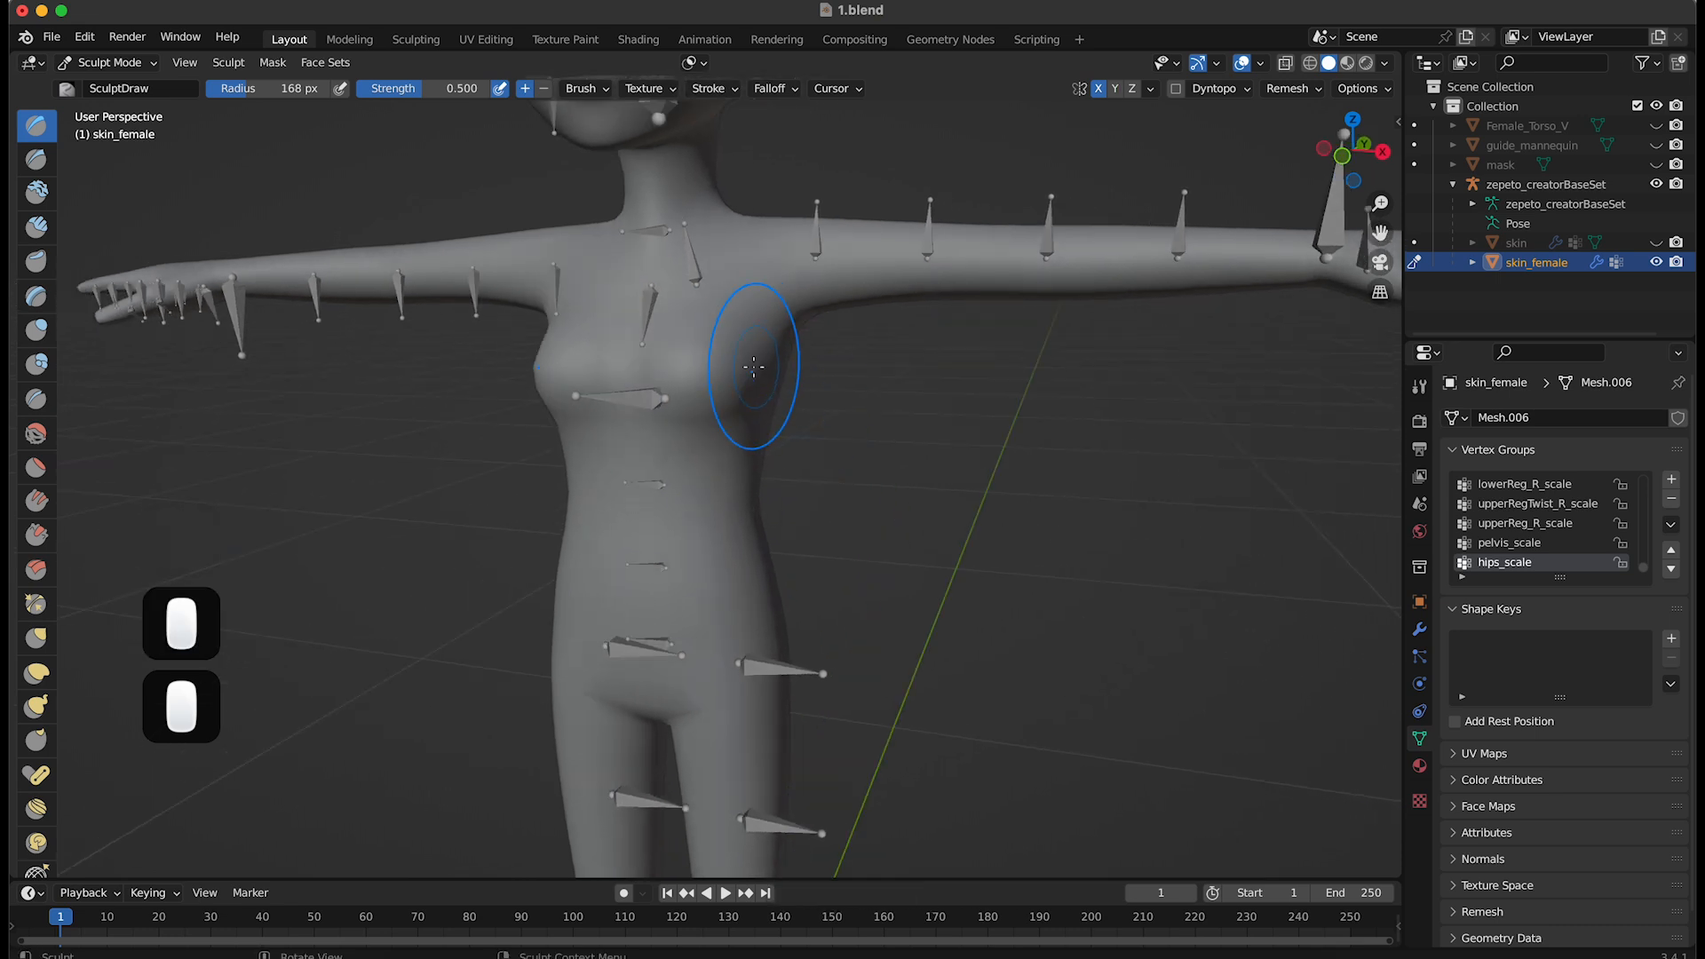
Undo the unwanted chest strokes and refine the breast shape with new Draw strokes along the underside
{"action": "key", "text": "super+z"}
{"action": "left_click_drag", "start_coordinate": [727, 404], "coordinate": [706, 437]}
{"action": "middle_click_drag", "start_coordinate": [704, 440], "coordinate": [721, 426]}
{"action": "key", "text": "super+z"}
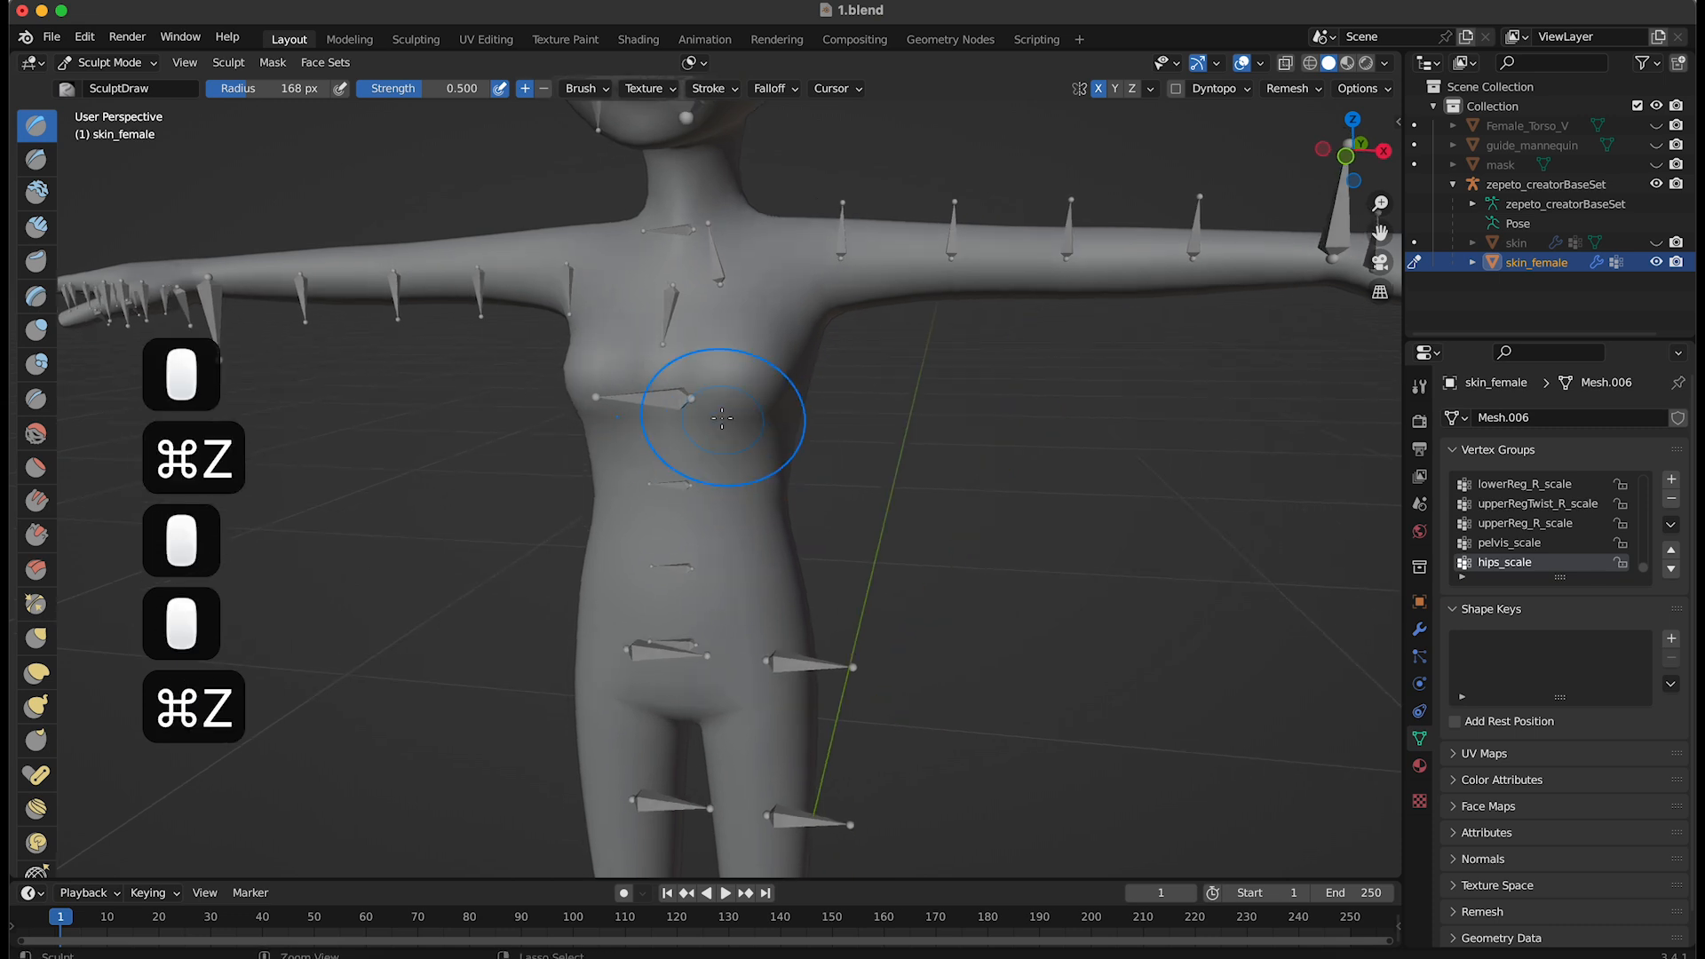
{"action": "left_click_drag", "start_coordinate": [721, 414], "coordinate": [736, 417]}
{"action": "middle_click_drag", "start_coordinate": [786, 462], "coordinate": [819, 454]}
Try pulling the waist and hips outward with the Grab brush and undo the strokes
{"action": "left_click", "coordinate": [36, 637]}
{"action": "left_click_drag", "start_coordinate": [804, 528], "coordinate": [1155, 536]}
{"action": "key", "text": "super+z"}
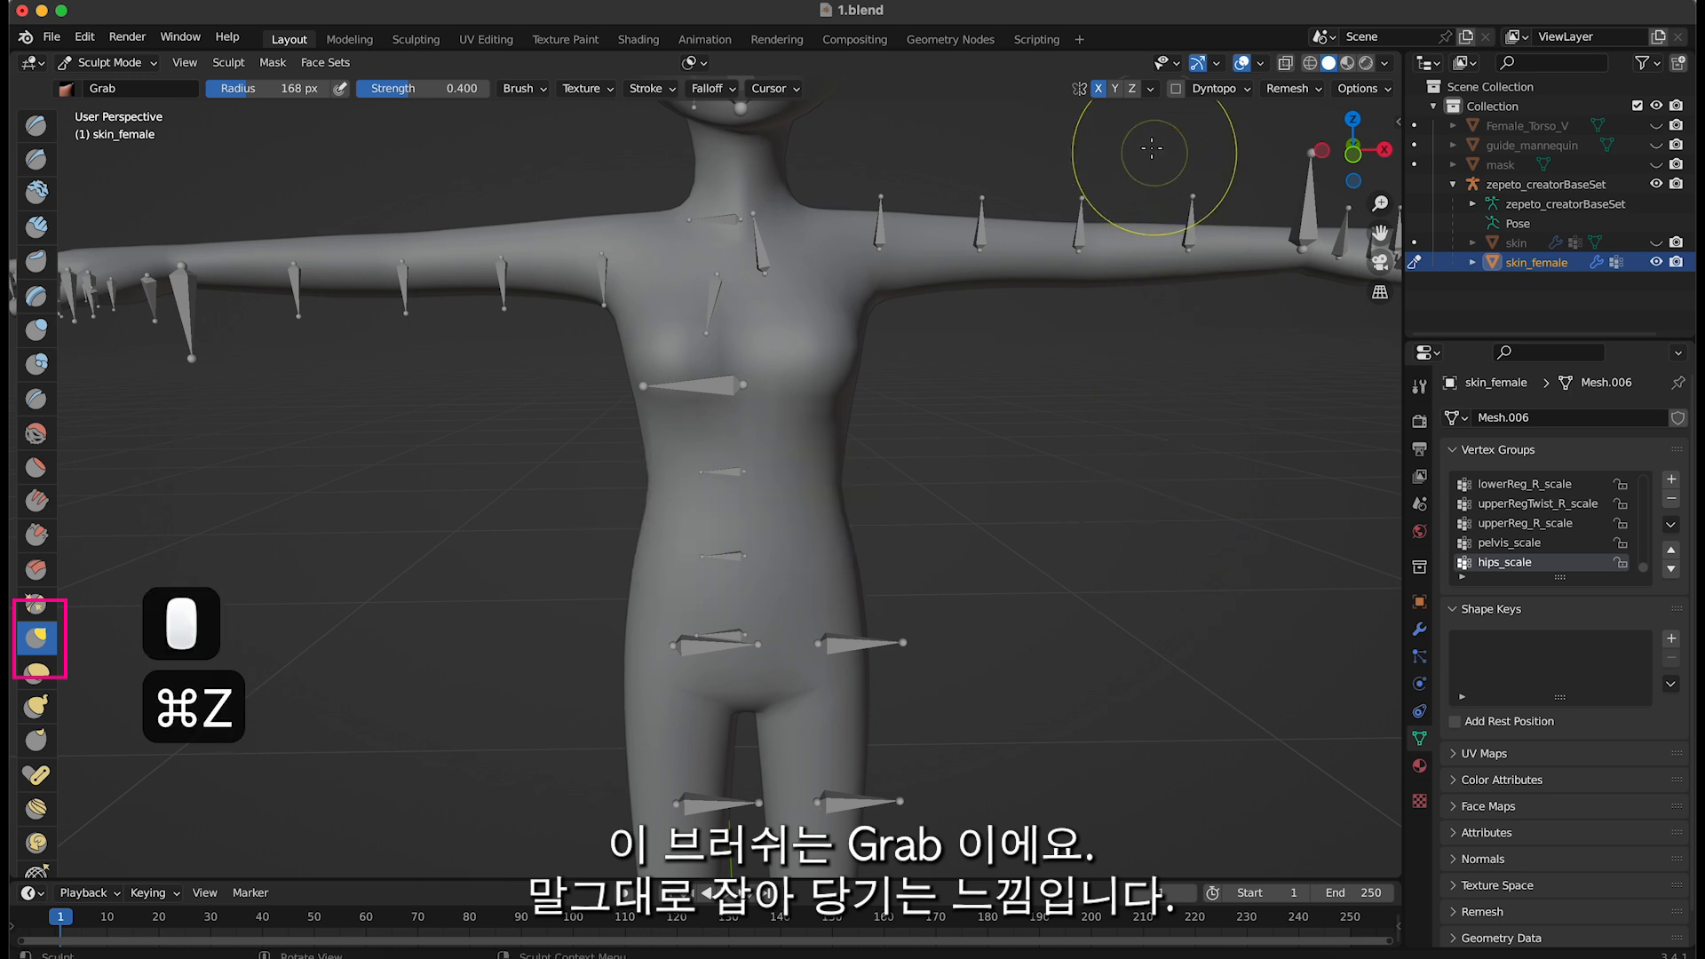
{"action": "left_click", "coordinate": [877, 458]}
{"action": "mouse_move", "coordinate": [877, 457]}
{"action": "left_mouse_down"}
{"action": "mouse_move", "coordinate": [871, 498]}
{"action": "mouse_move", "coordinate": [1039, 533]}
{"action": "left_mouse_up"}
{"action": "key", "text": "super+z"}
Try inflating the belly and sides of the waist with the Draw brush and undo the stroke
{"action": "left_click", "coordinate": [37, 125]}
{"action": "left_click_drag", "start_coordinate": [648, 537], "coordinate": [533, 518]}
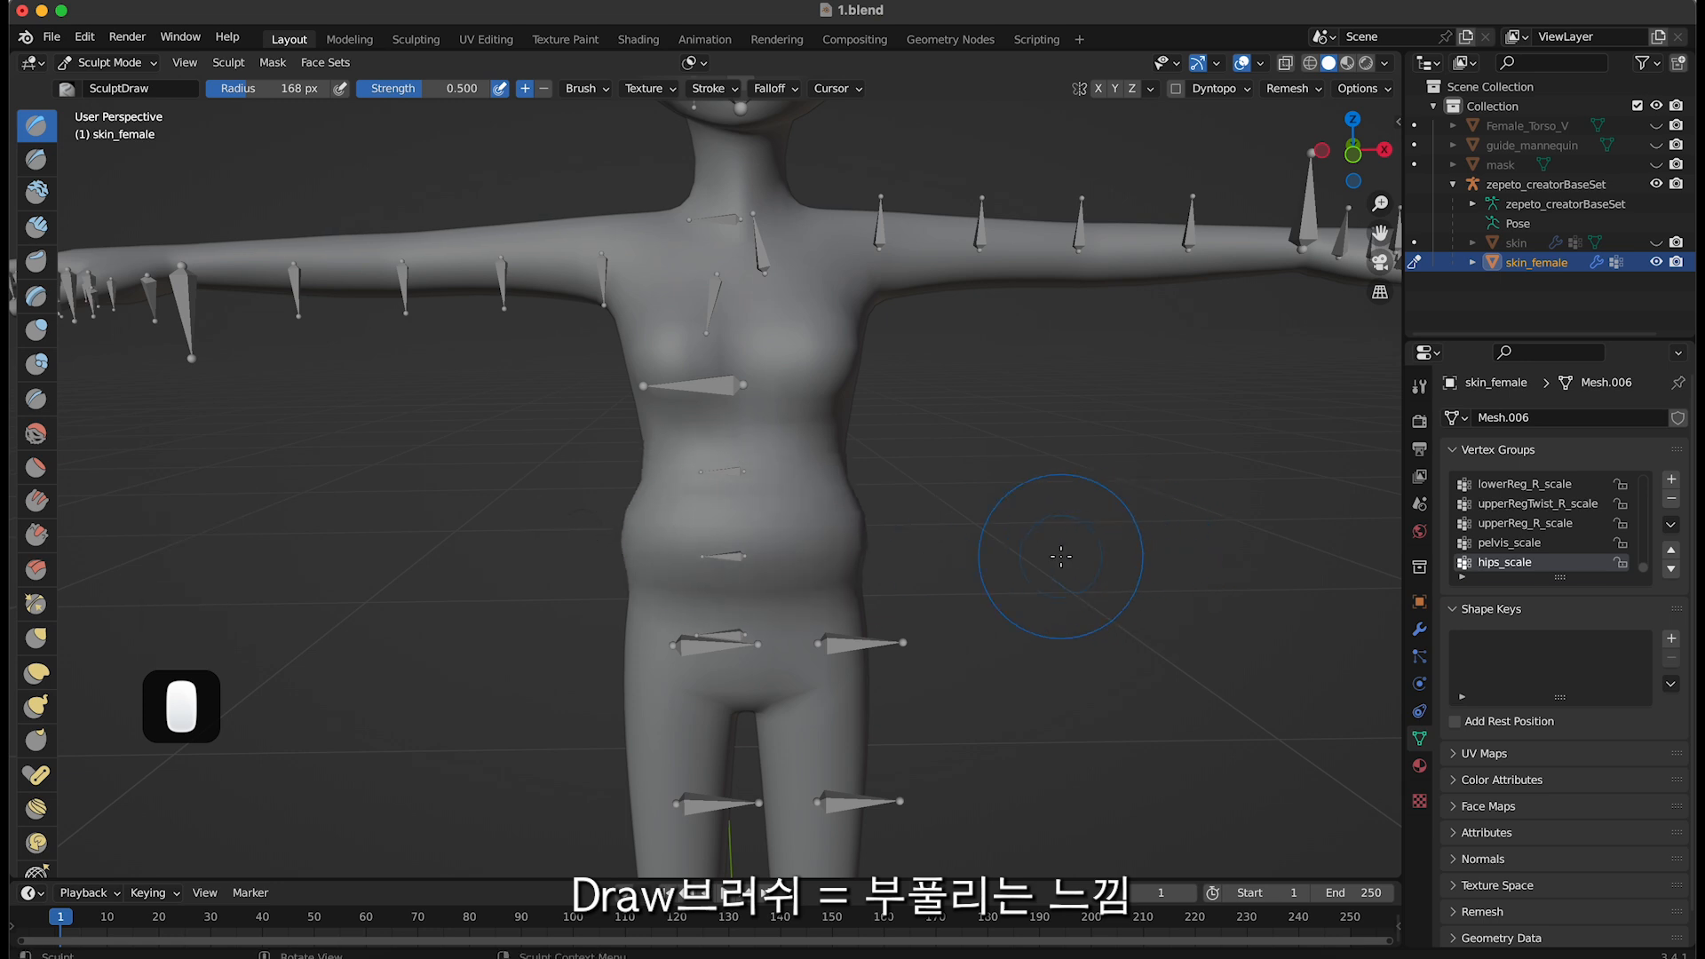
{"action": "key", "text": "super+z"}
Try carving the waist and hips with the Draw Sharp brush, toggling X symmetry between strokes, and undo the changes
{"action": "left_click", "coordinate": [36, 159]}
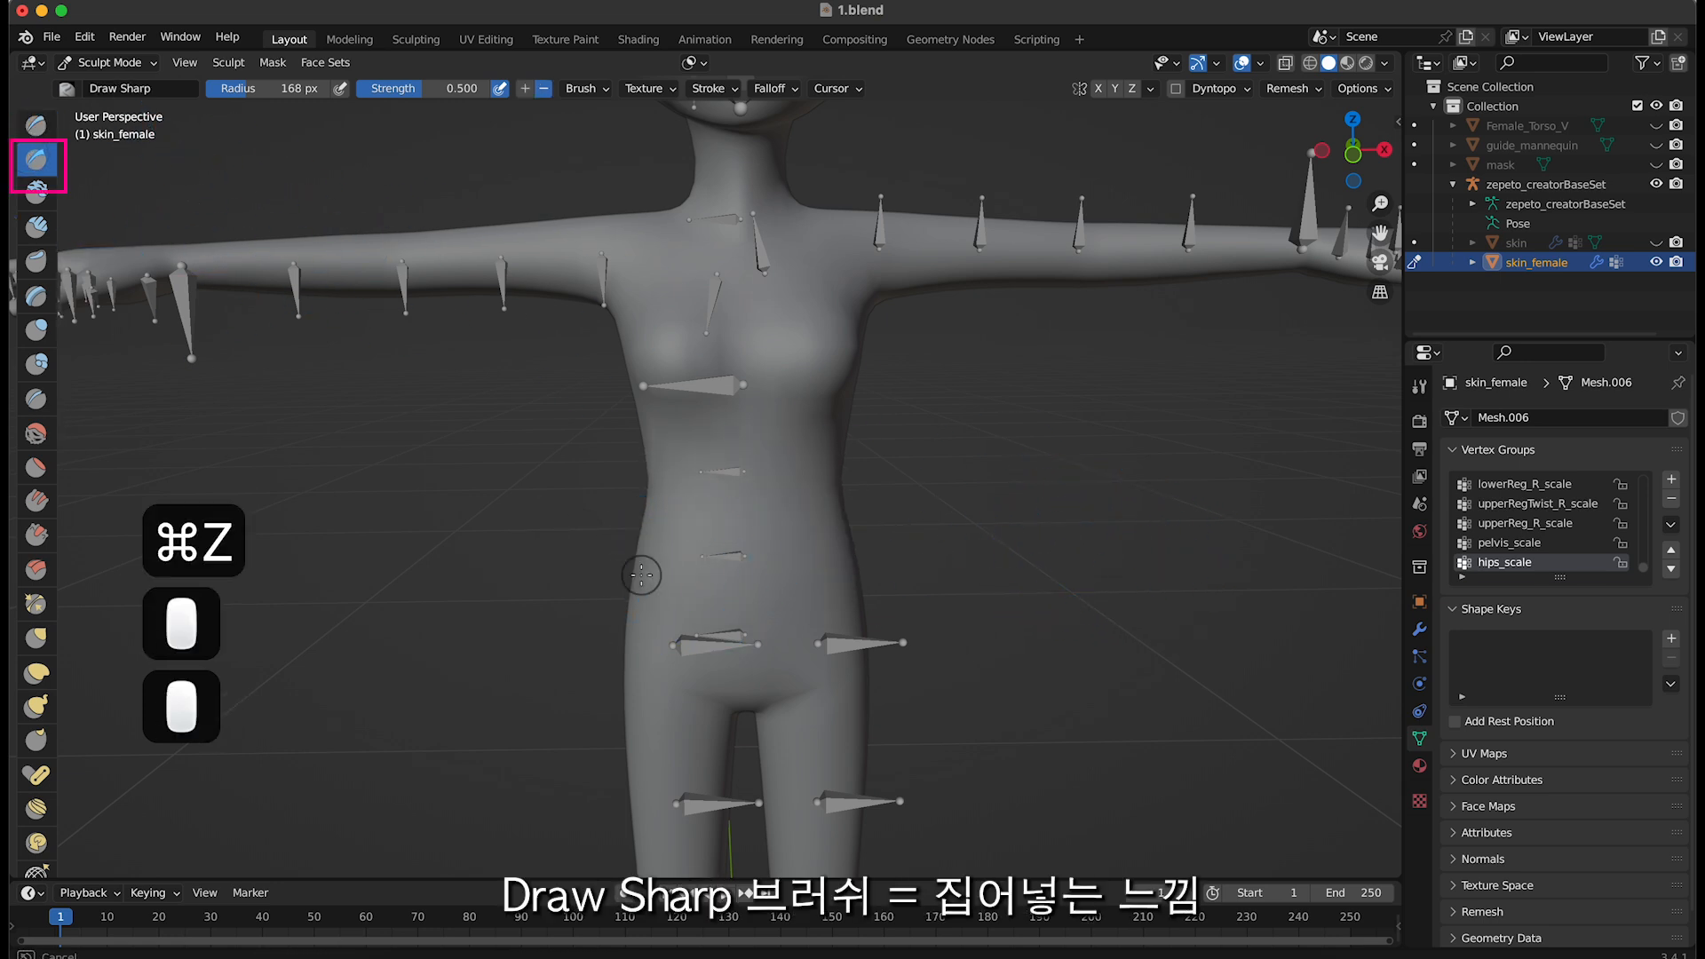
{"action": "key", "text": "super+z"}
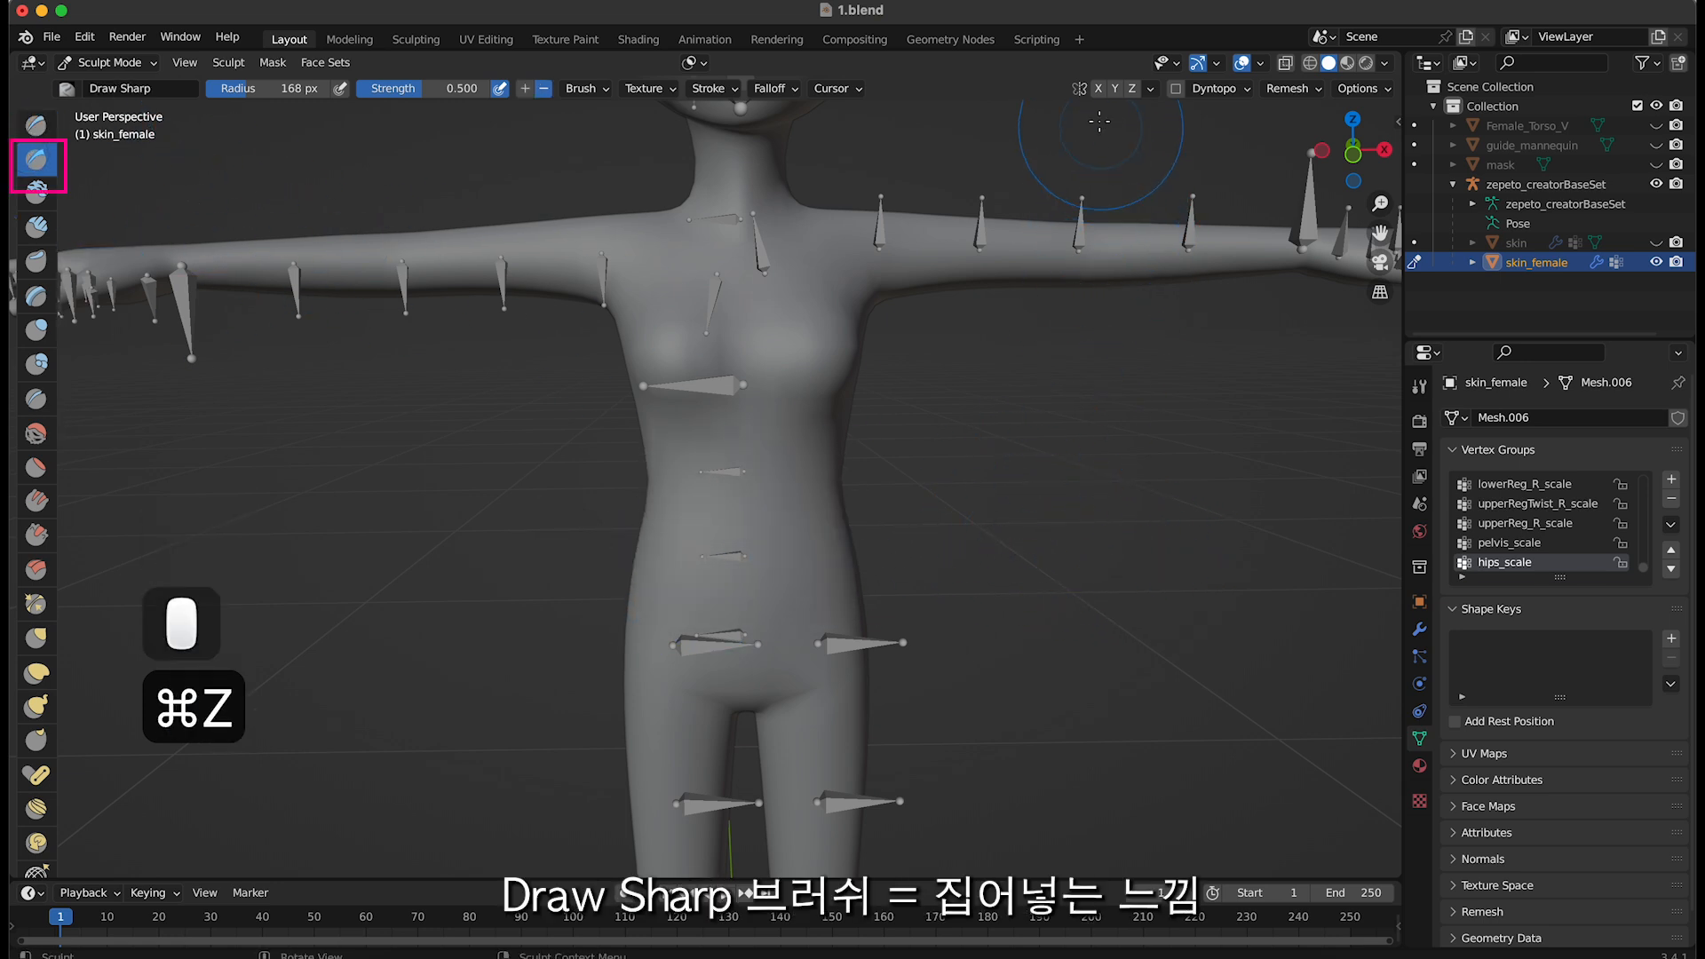
{"action": "left_click", "coordinate": [1099, 88]}
{"action": "mouse_move", "coordinate": [831, 529]}
{"action": "left_mouse_down"}
{"action": "mouse_move", "coordinate": [791, 602]}
{"action": "mouse_move", "coordinate": [844, 617]}
{"action": "mouse_move", "coordinate": [839, 657]}
{"action": "left_mouse_up"}
{"action": "key", "text": "super+z"}
{"action": "key", "text": "super+z"}
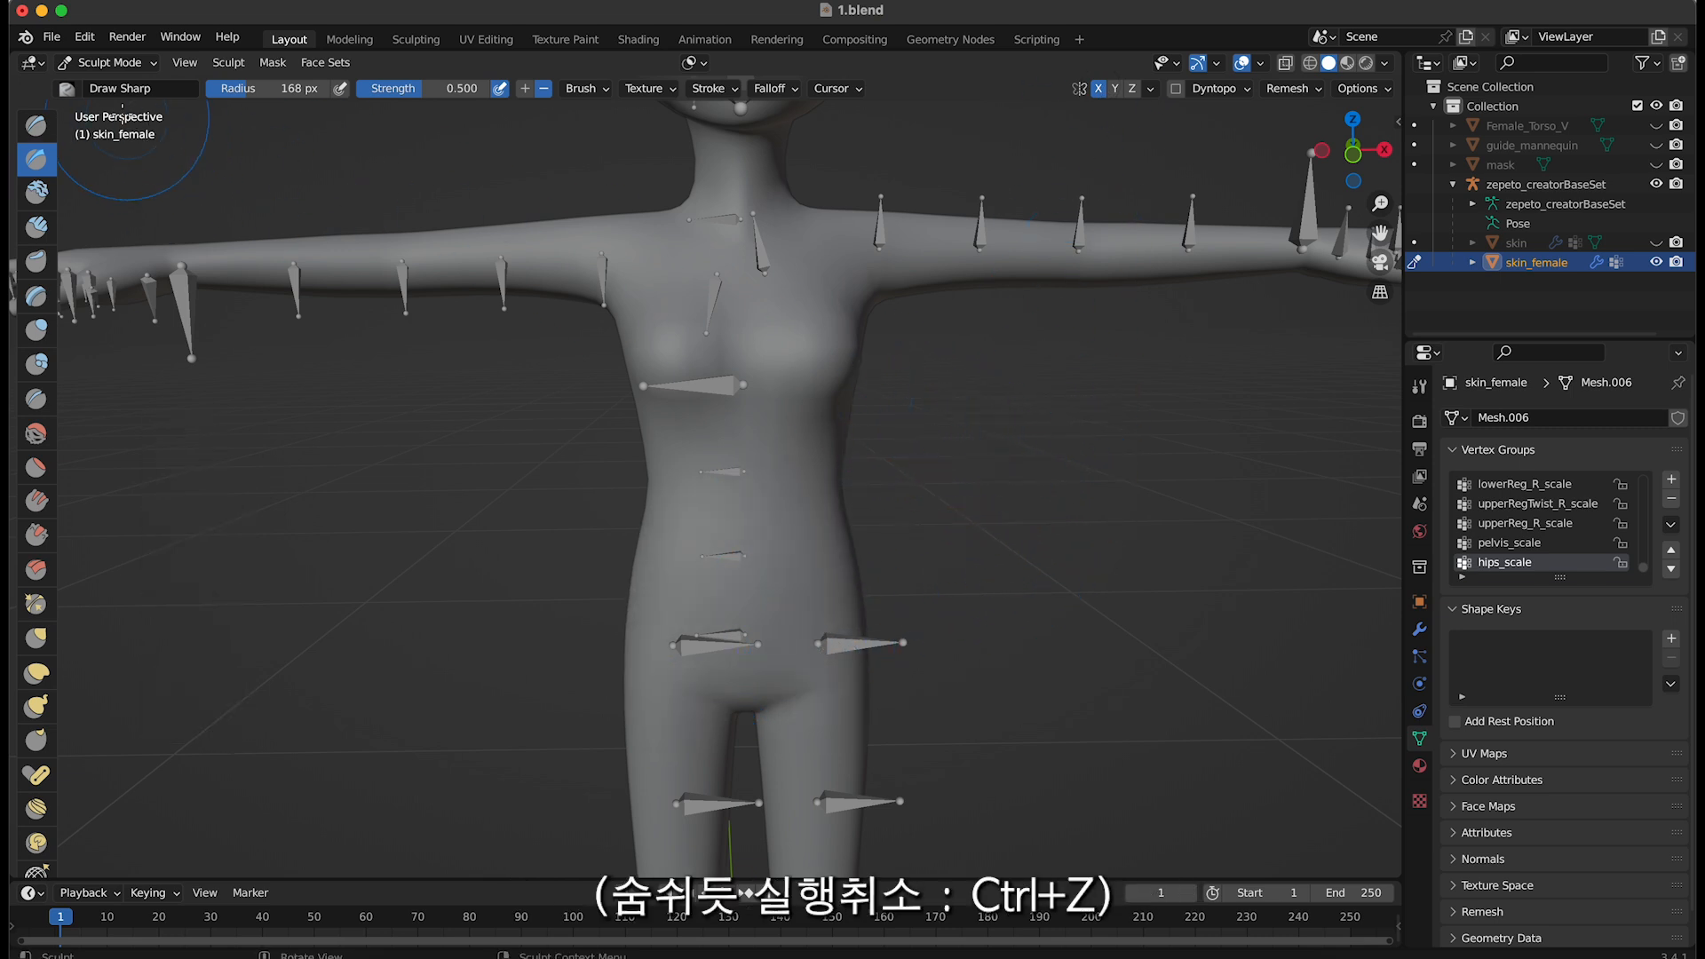
Return skin_female to Object Mode, clear the selection and save the file
{"action": "left_click", "coordinate": [104, 62]}
{"action": "left_click", "coordinate": [104, 85]}
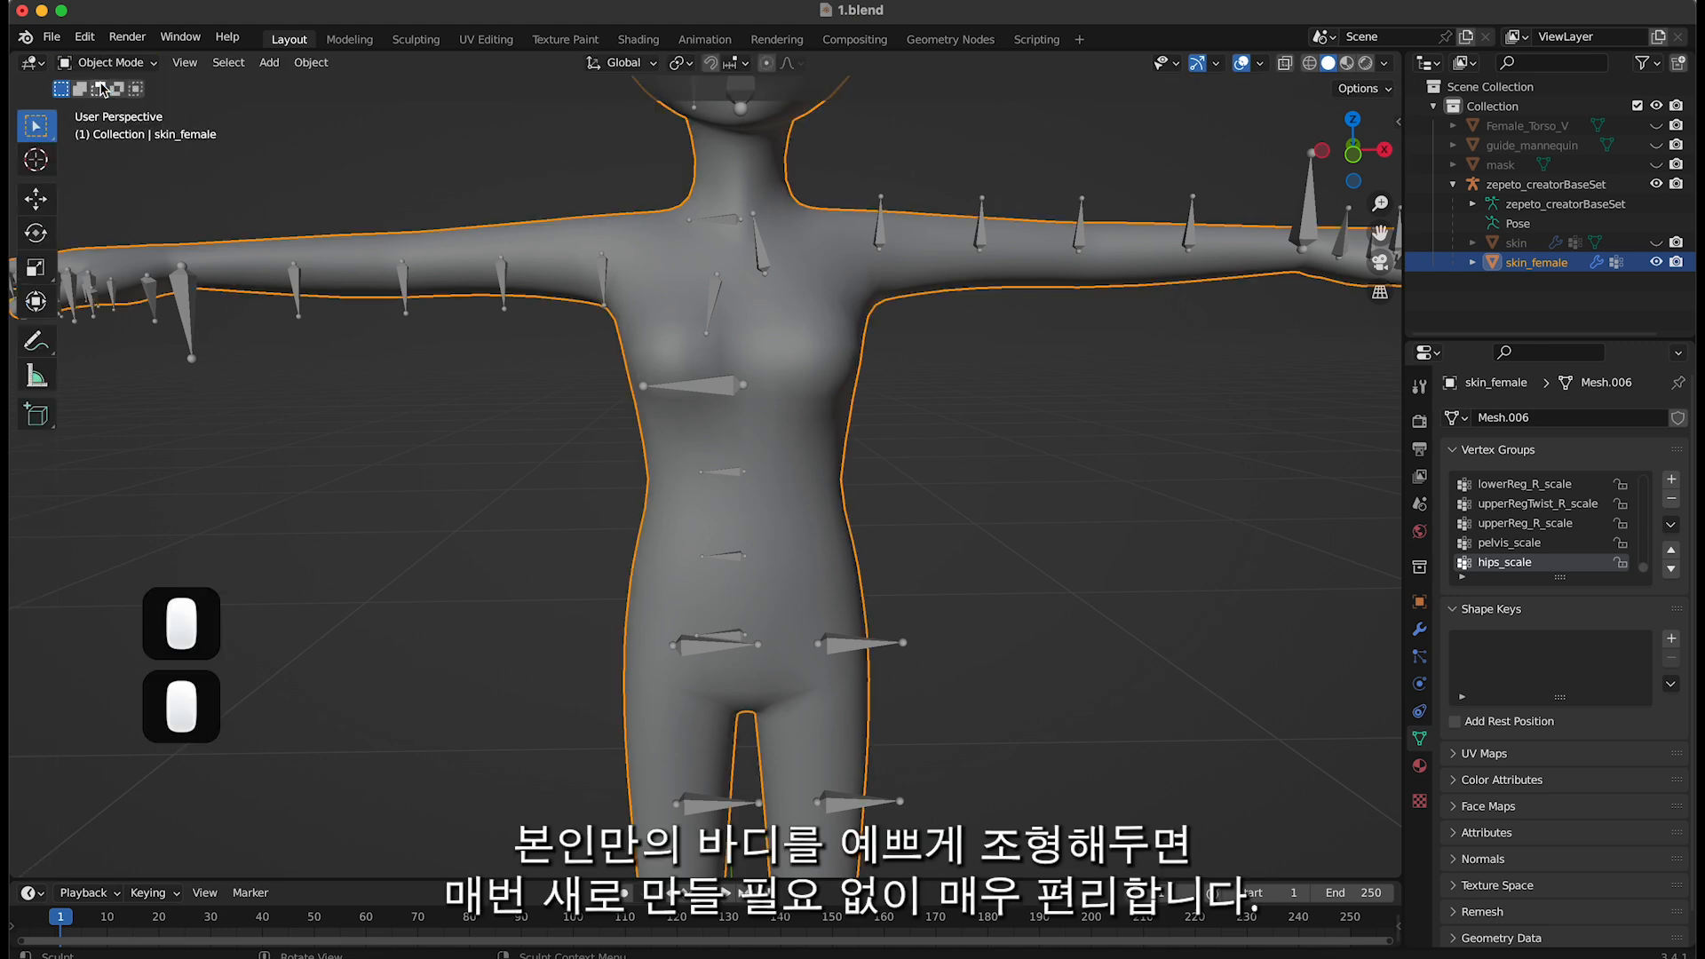
{"action": "left_click", "coordinate": [912, 487]}
{"action": "middle_click_drag", "start_coordinate": [911, 487], "coordinate": [934, 545], "text": "shift"}
{"action": "left_click", "coordinate": [125, 63]}
{"action": "left_click", "coordinate": [133, 86]}
{"action": "left_click", "coordinate": [433, 387]}
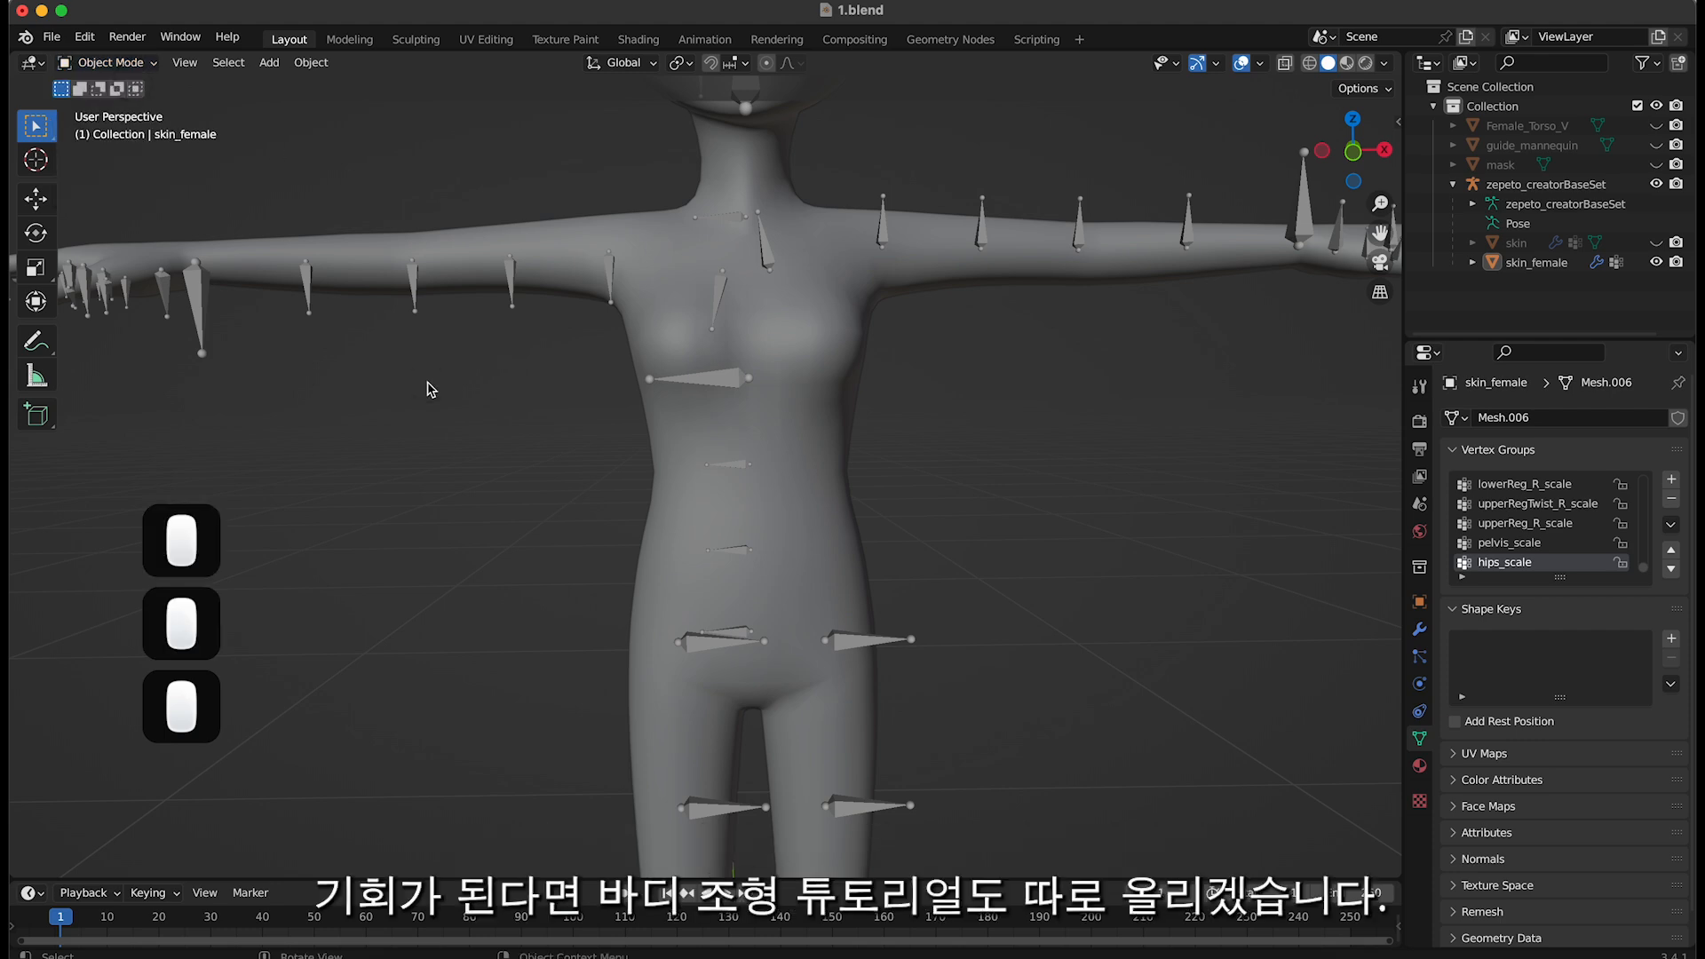
{"action": "key", "text": "super+s"}
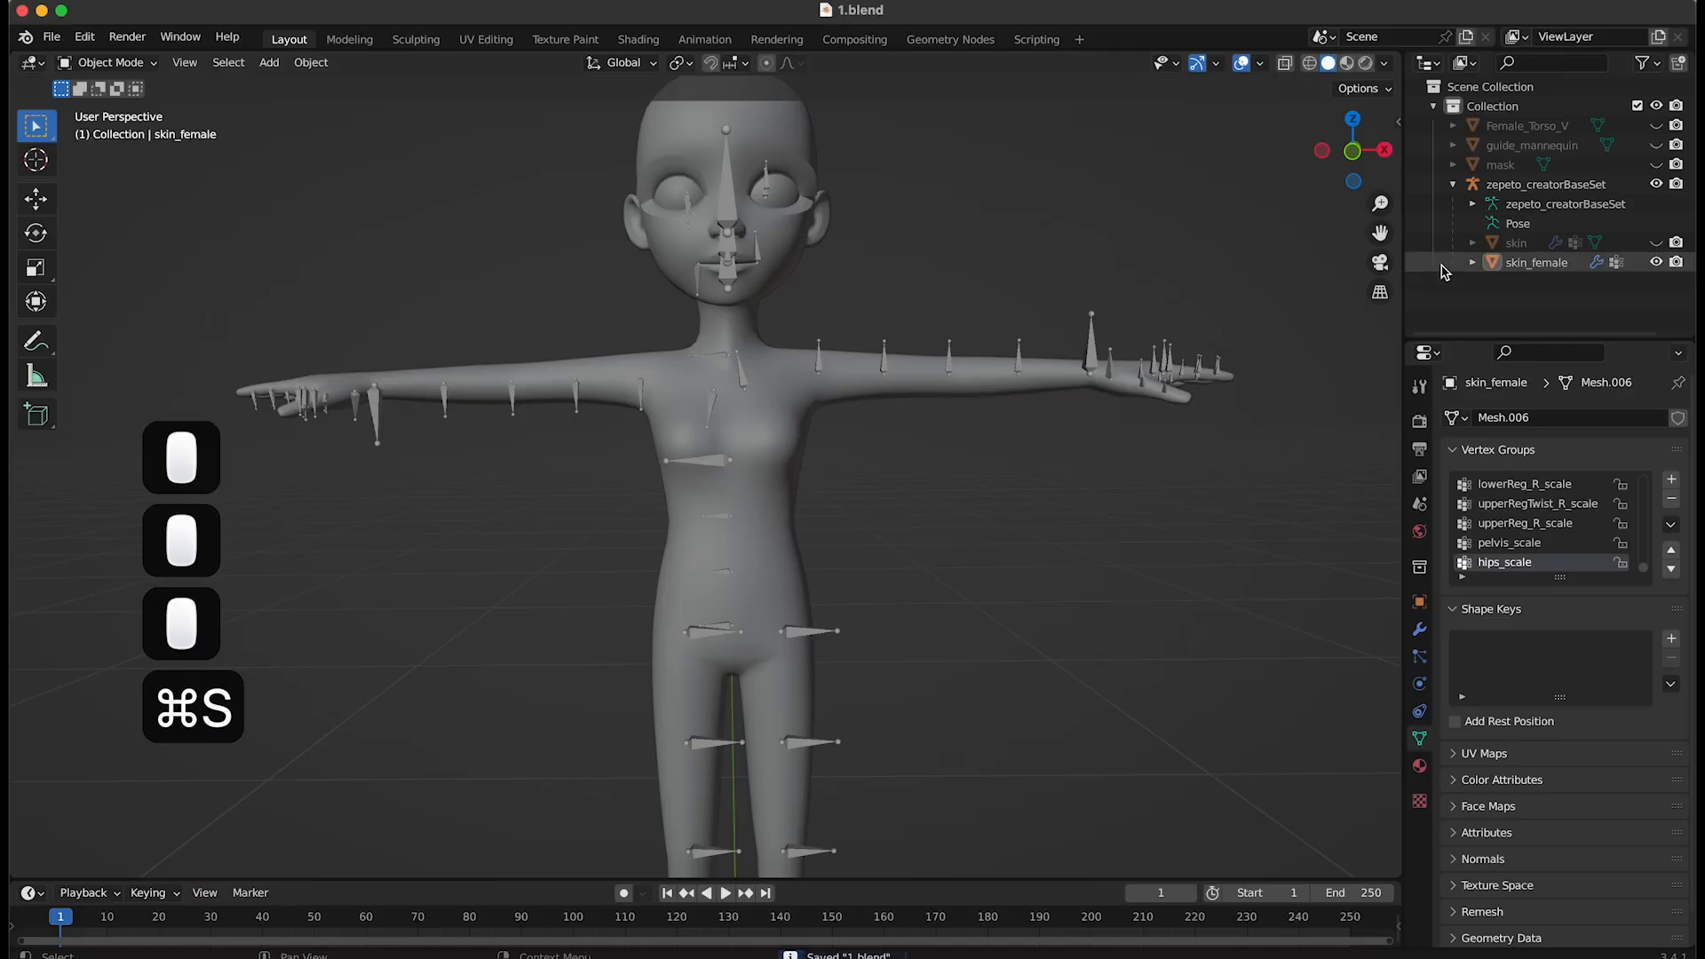
Select the skin_female mesh and switch it to Edit Mode
{"action": "left_click", "coordinate": [1507, 270]}
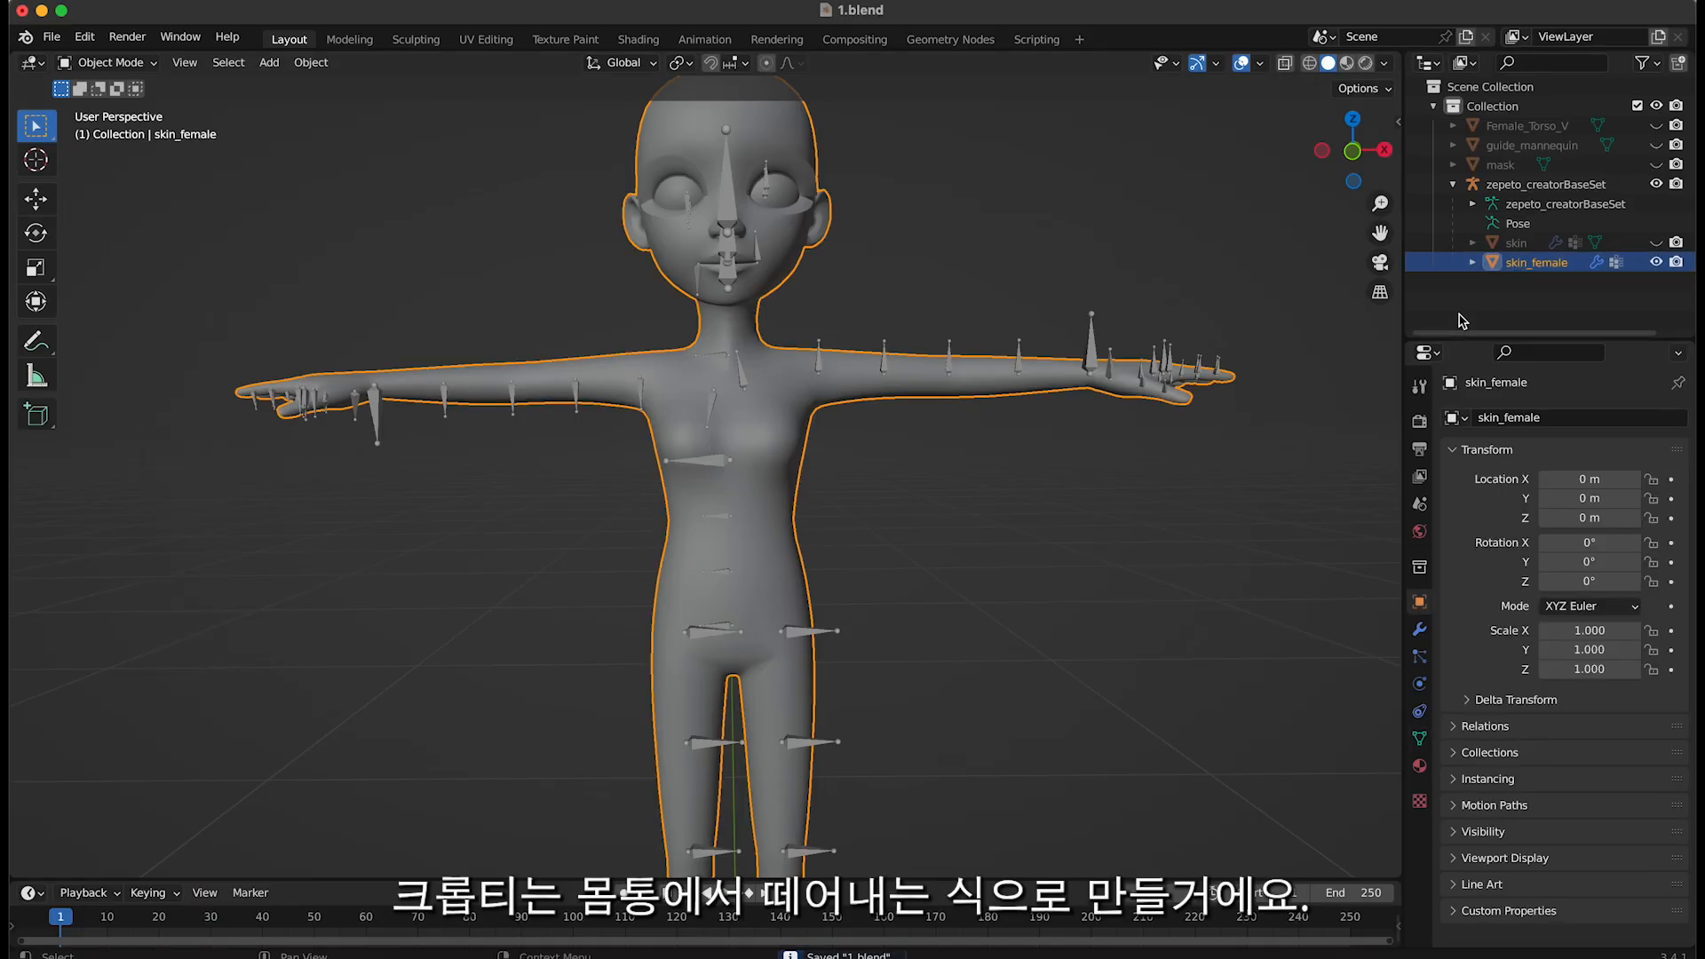
{"action": "left_click", "coordinate": [102, 63]}
{"action": "left_click", "coordinate": [112, 107]}
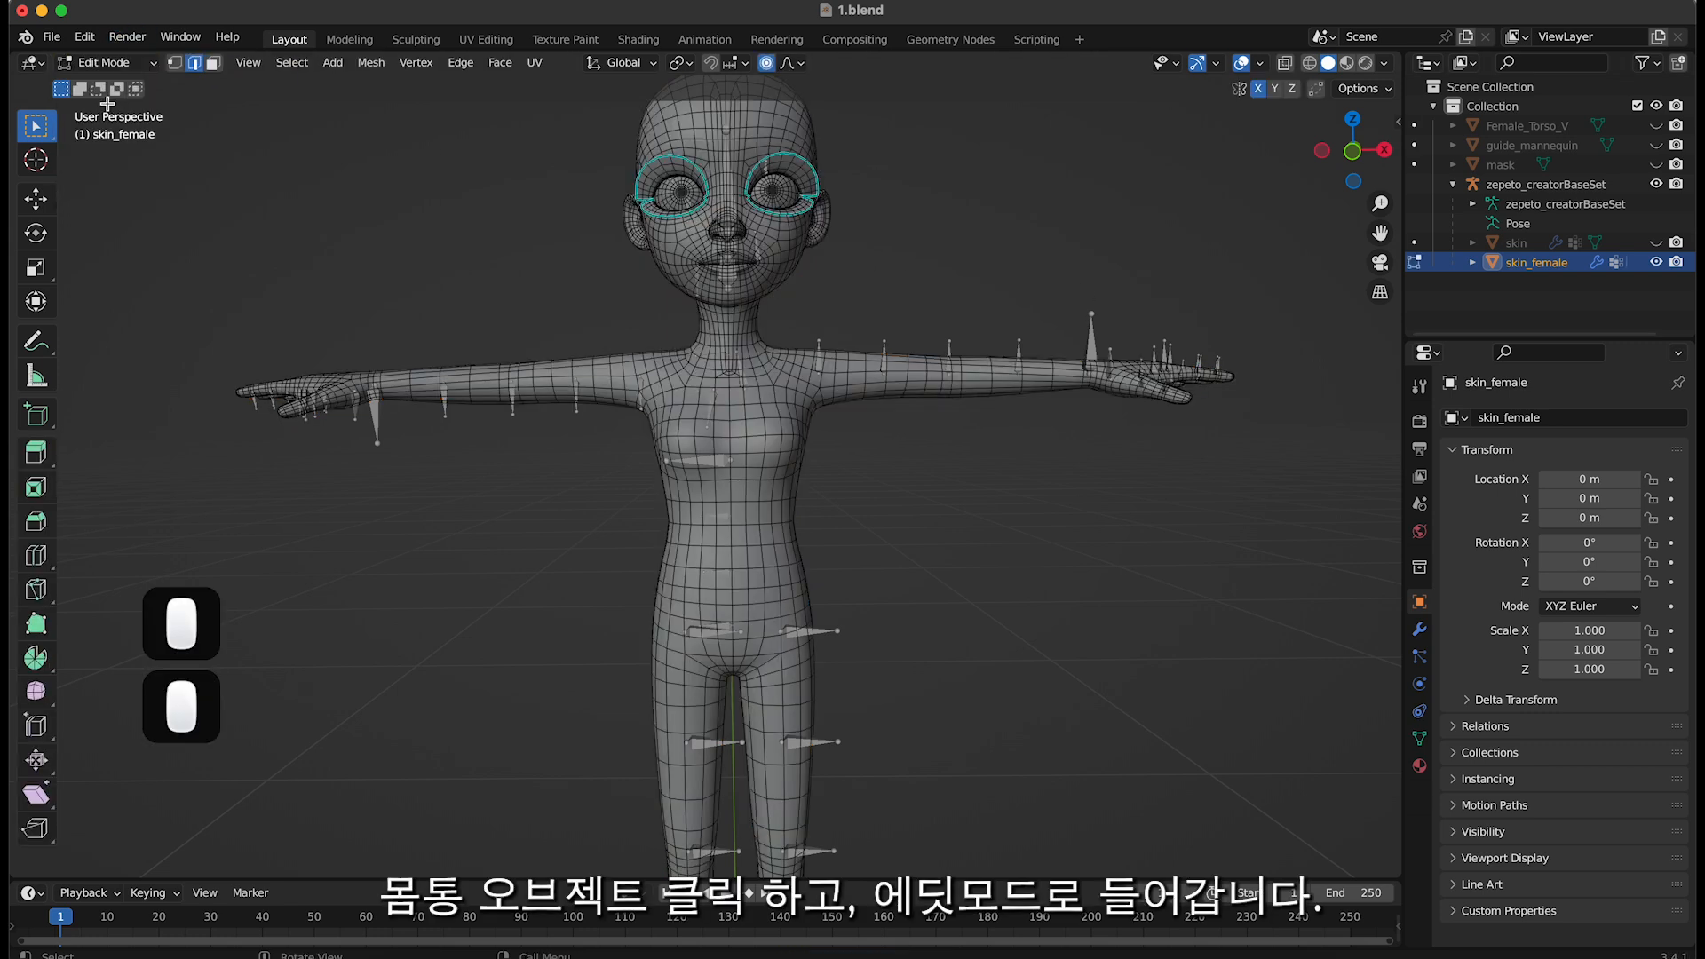
Select the low-rise edge loop around the hips, including its edges across the back
{"action": "scroll", "coordinate": [795, 618], "scroll_direction": "up", "scroll_amount": 2}
{"action": "middle_click_drag", "start_coordinate": [795, 618], "coordinate": [895, 614], "text": "shift"}
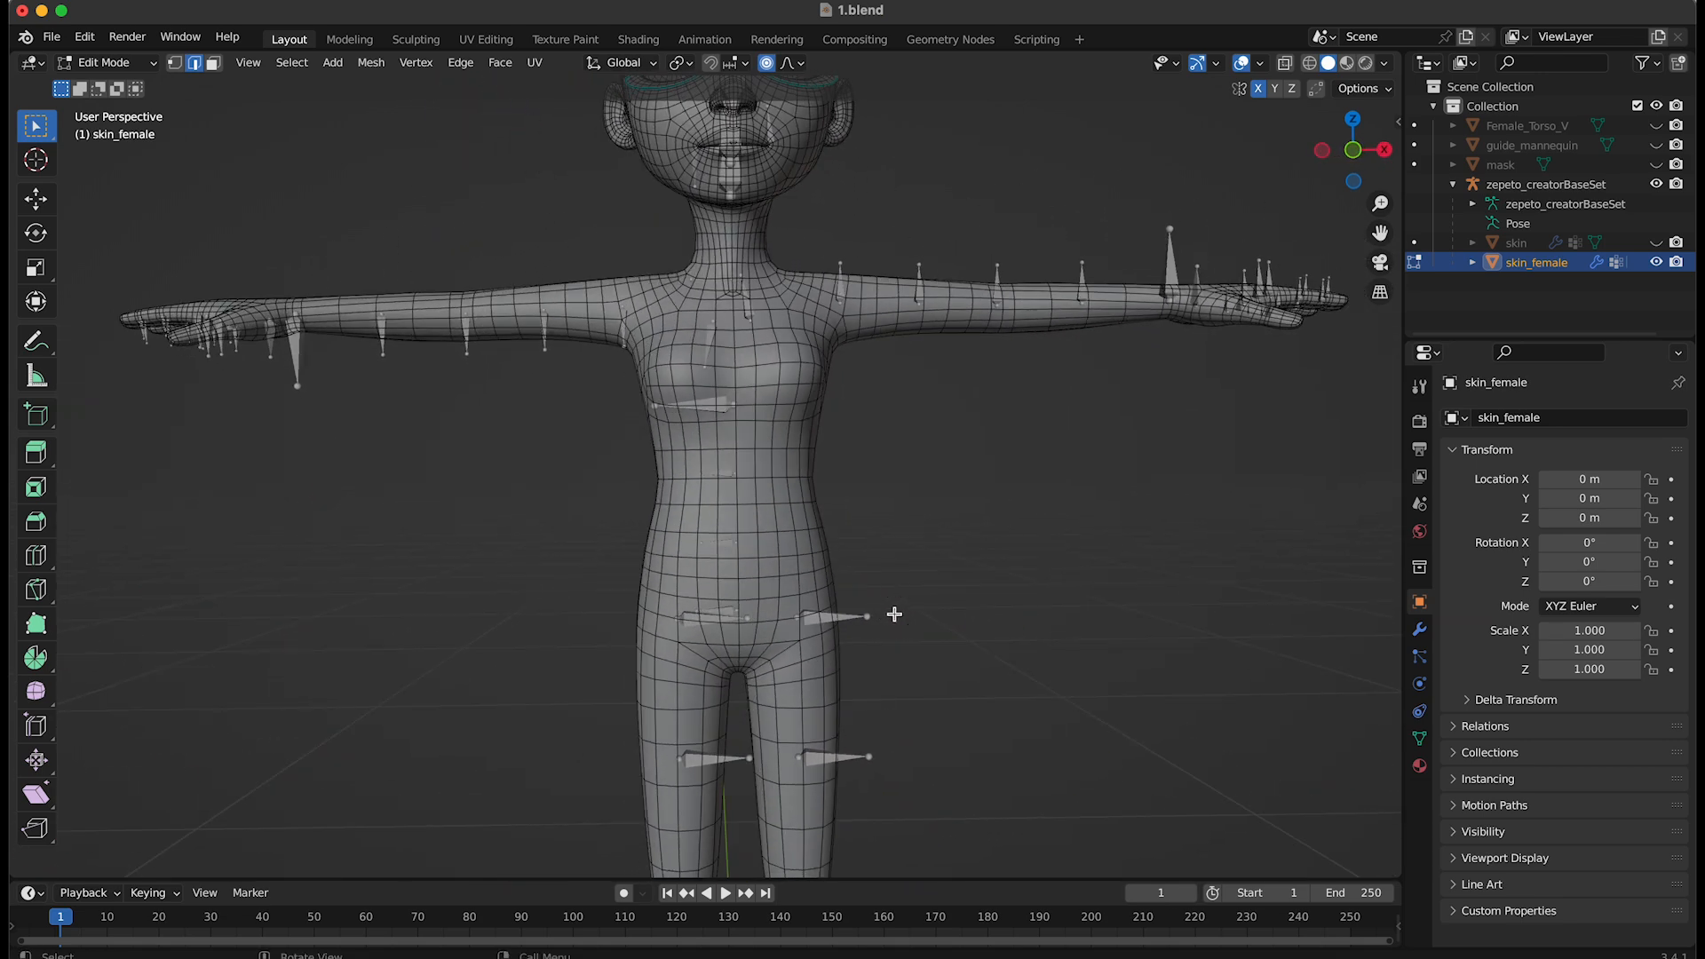
{"action": "left_click", "coordinate": [729, 601], "text": "alt"}
{"action": "middle_click_drag", "start_coordinate": [729, 601], "coordinate": [644, 641]}
{"action": "left_click", "coordinate": [635, 597], "text": "alt+shift"}
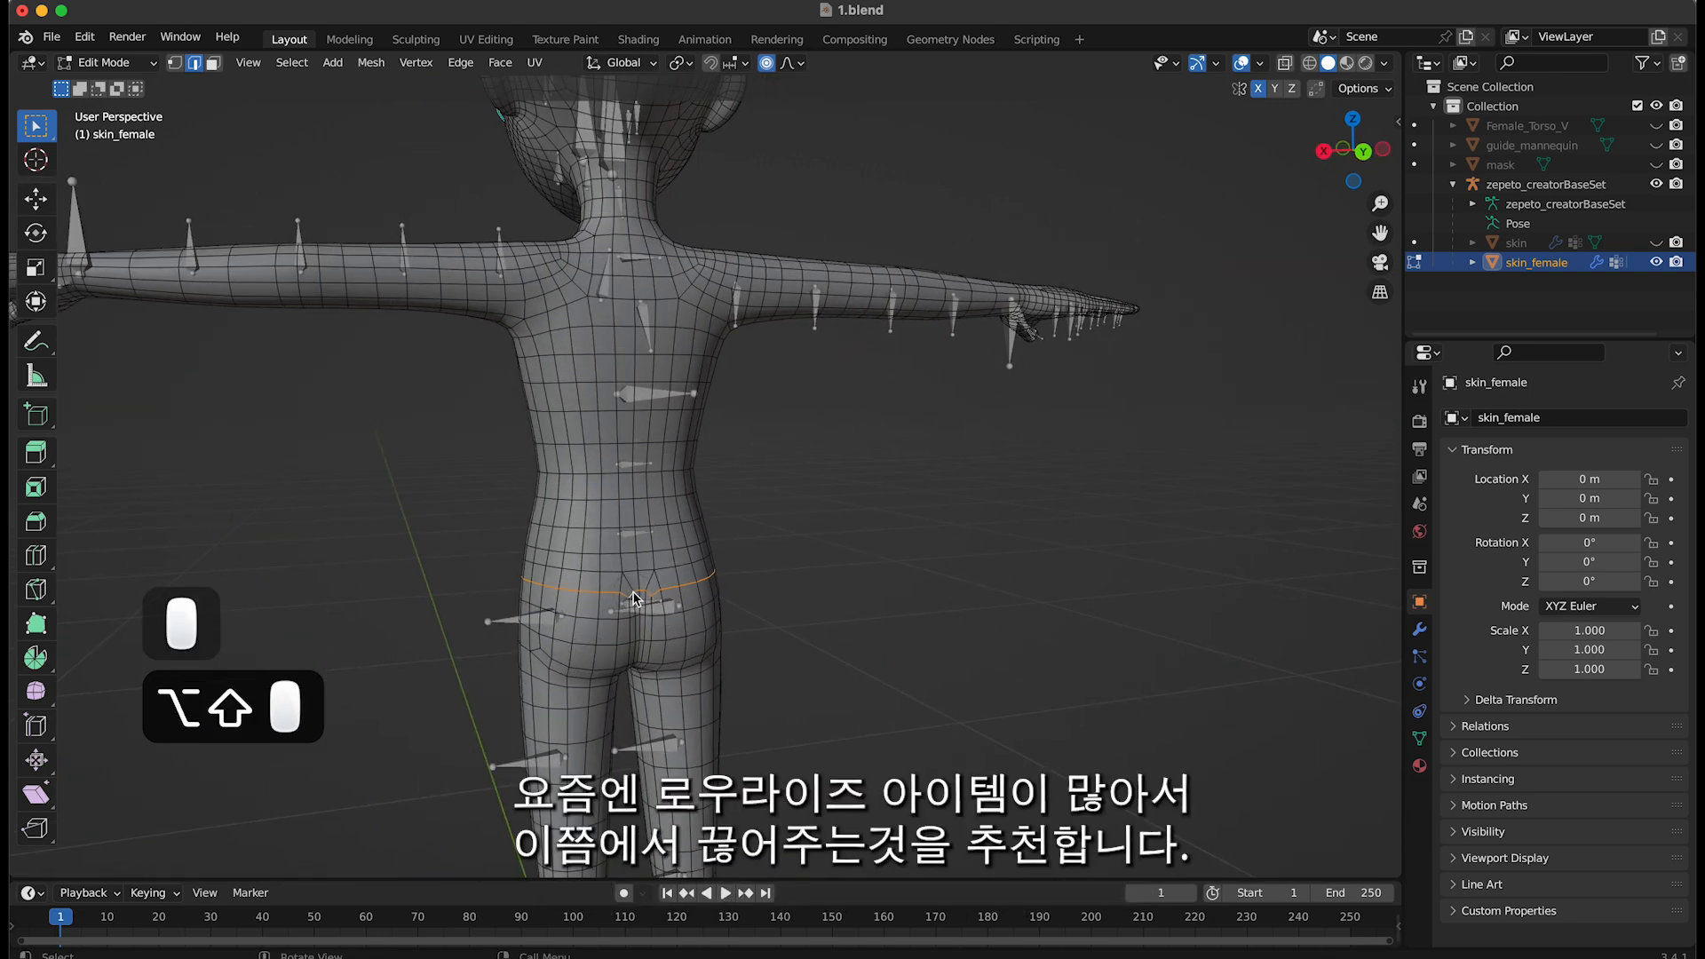
Try selecting the edges one row higher across the back of the hips, undoing the stray vertical loop
{"action": "left_click", "coordinate": [600, 576], "text": "alt"}
{"action": "left_click", "coordinate": [601, 577], "text": "alt+shift"}
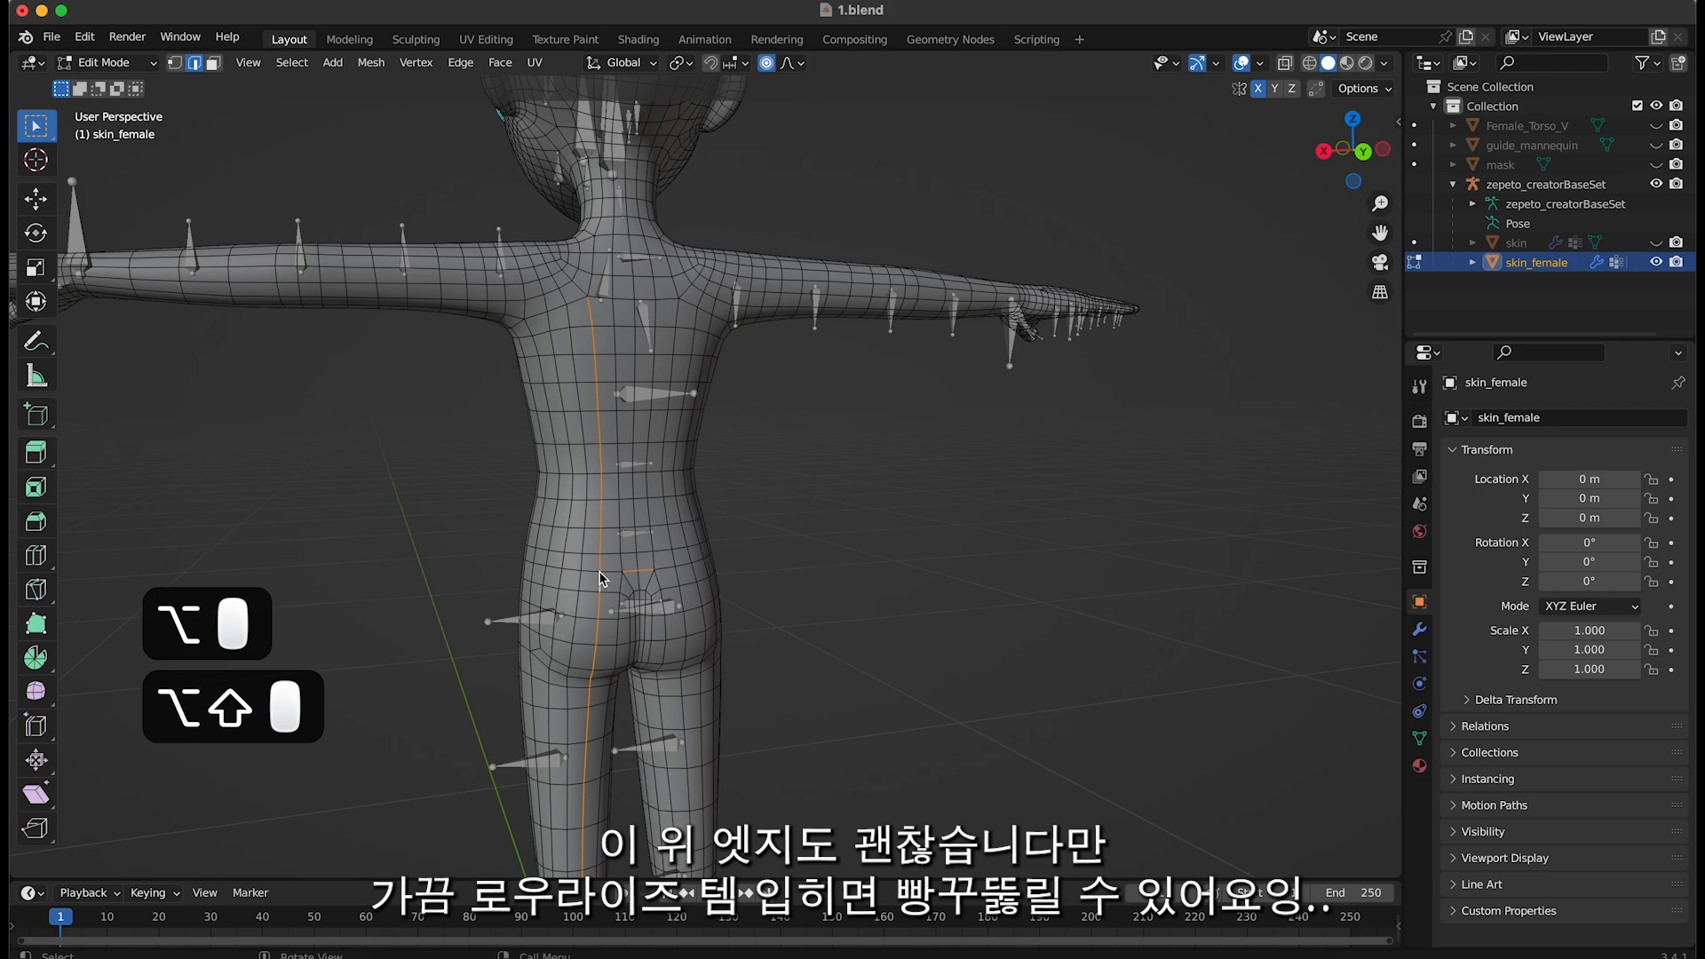
{"action": "key", "text": "super+z"}
{"action": "left_click", "coordinate": [605, 572], "text": "alt+shift"}
Undo the last stray edge-loop selections on the back and clear the remaining edge selection
{"action": "middle_click_drag", "start_coordinate": [605, 572], "coordinate": [924, 645]}
{"action": "scroll", "coordinate": [924, 647], "scroll_direction": "down", "scroll_amount": 1}
{"action": "middle_click_drag", "start_coordinate": [881, 700], "coordinate": [933, 604], "text": "shift"}
{"action": "middle_click_drag", "start_coordinate": [933, 604], "coordinate": [647, 578]}
{"action": "scroll", "coordinate": [888, 621], "scroll_direction": "down", "scroll_amount": 1}
{"action": "key", "text": "super+z"}
{"action": "key", "text": "super+z"}
{"action": "left_click", "coordinate": [905, 615]}
Select the edge loop around the hips, add the missing edges across the back, and mark it as a seam
{"action": "left_click", "coordinate": [743, 551], "text": "alt"}
{"action": "scroll", "coordinate": [964, 641], "scroll_direction": "up", "scroll_amount": 2}
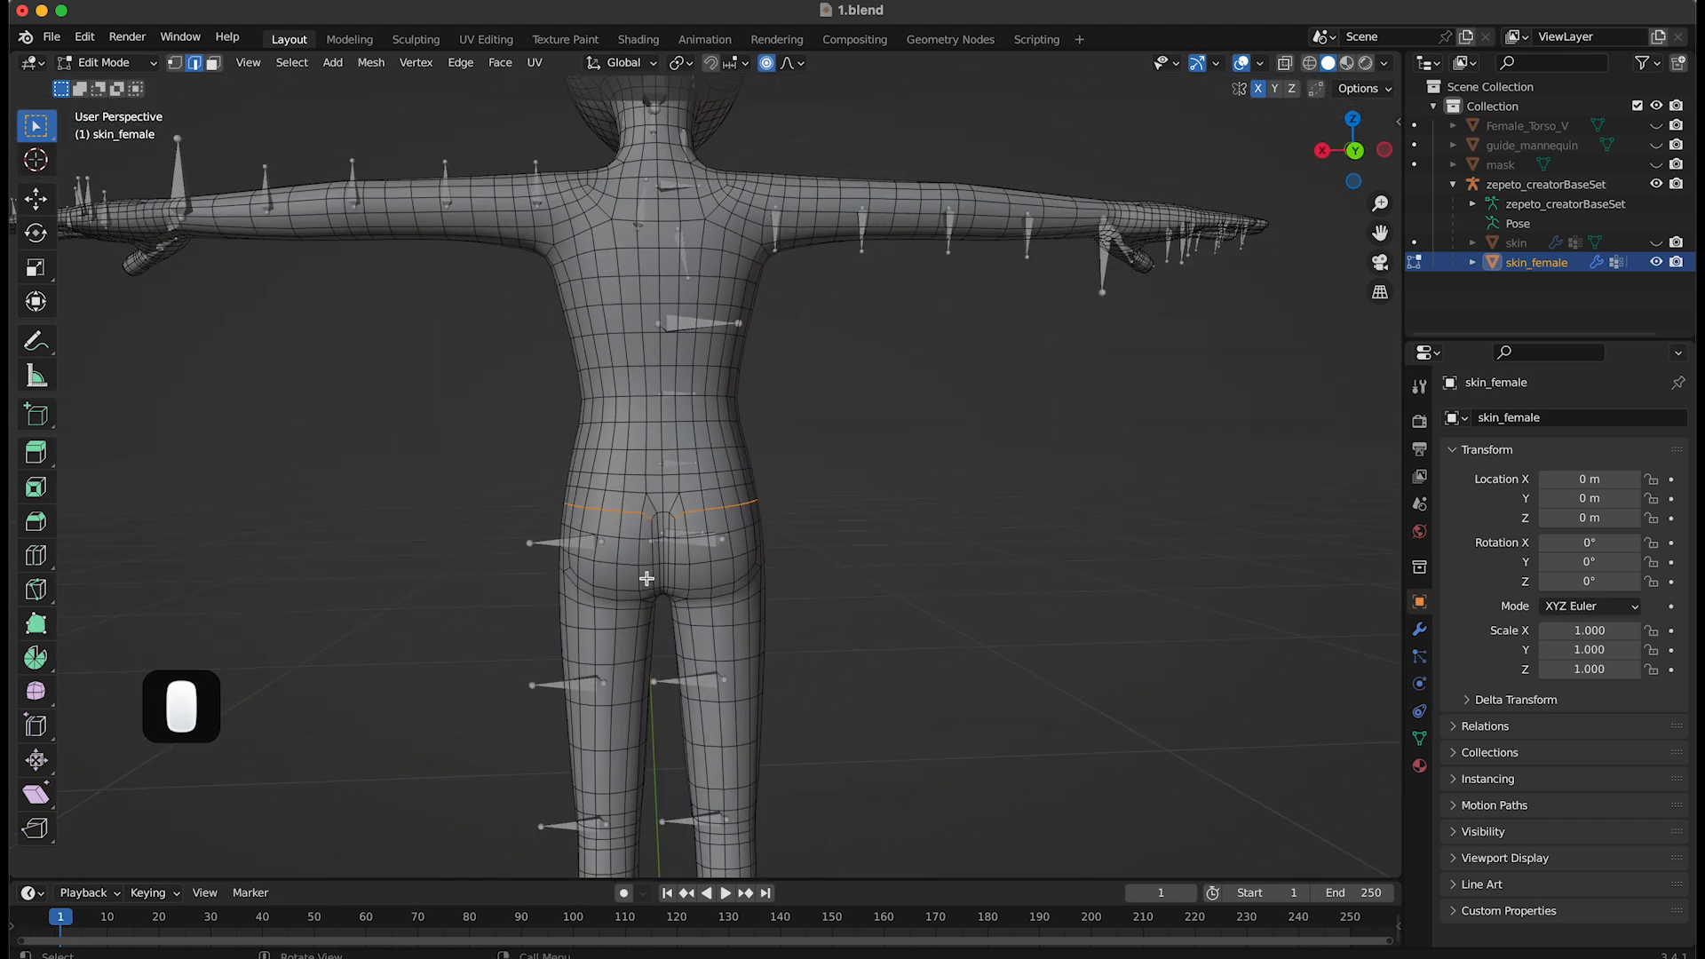
{"action": "left_click", "coordinate": [656, 523], "text": "alt+shift"}
{"action": "right_click", "coordinate": [657, 522]}
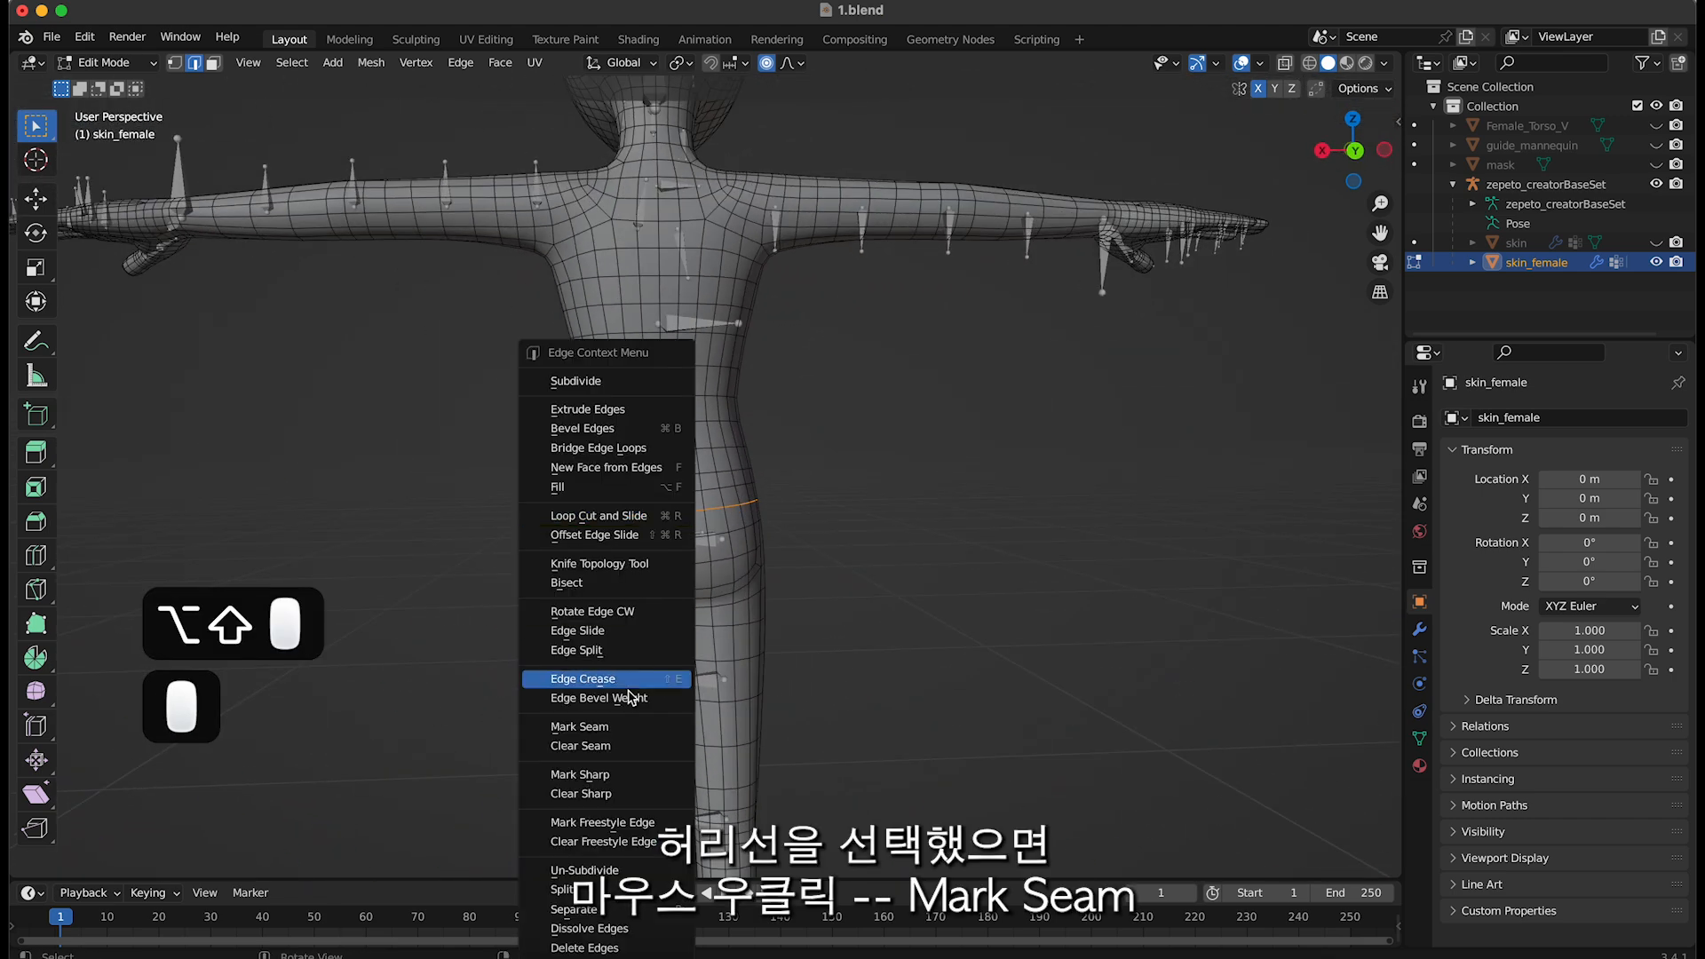
{"action": "left_click", "coordinate": [604, 726]}
Select the edge loop around the upper neck, just below the chin, and mark it as a seam
{"action": "middle_click_drag", "start_coordinate": [563, 559], "coordinate": [864, 445]}
{"action": "scroll", "coordinate": [910, 621], "scroll_direction": "down", "scroll_amount": 3}
{"action": "scroll", "coordinate": [864, 445], "scroll_direction": "up", "scroll_amount": 2}
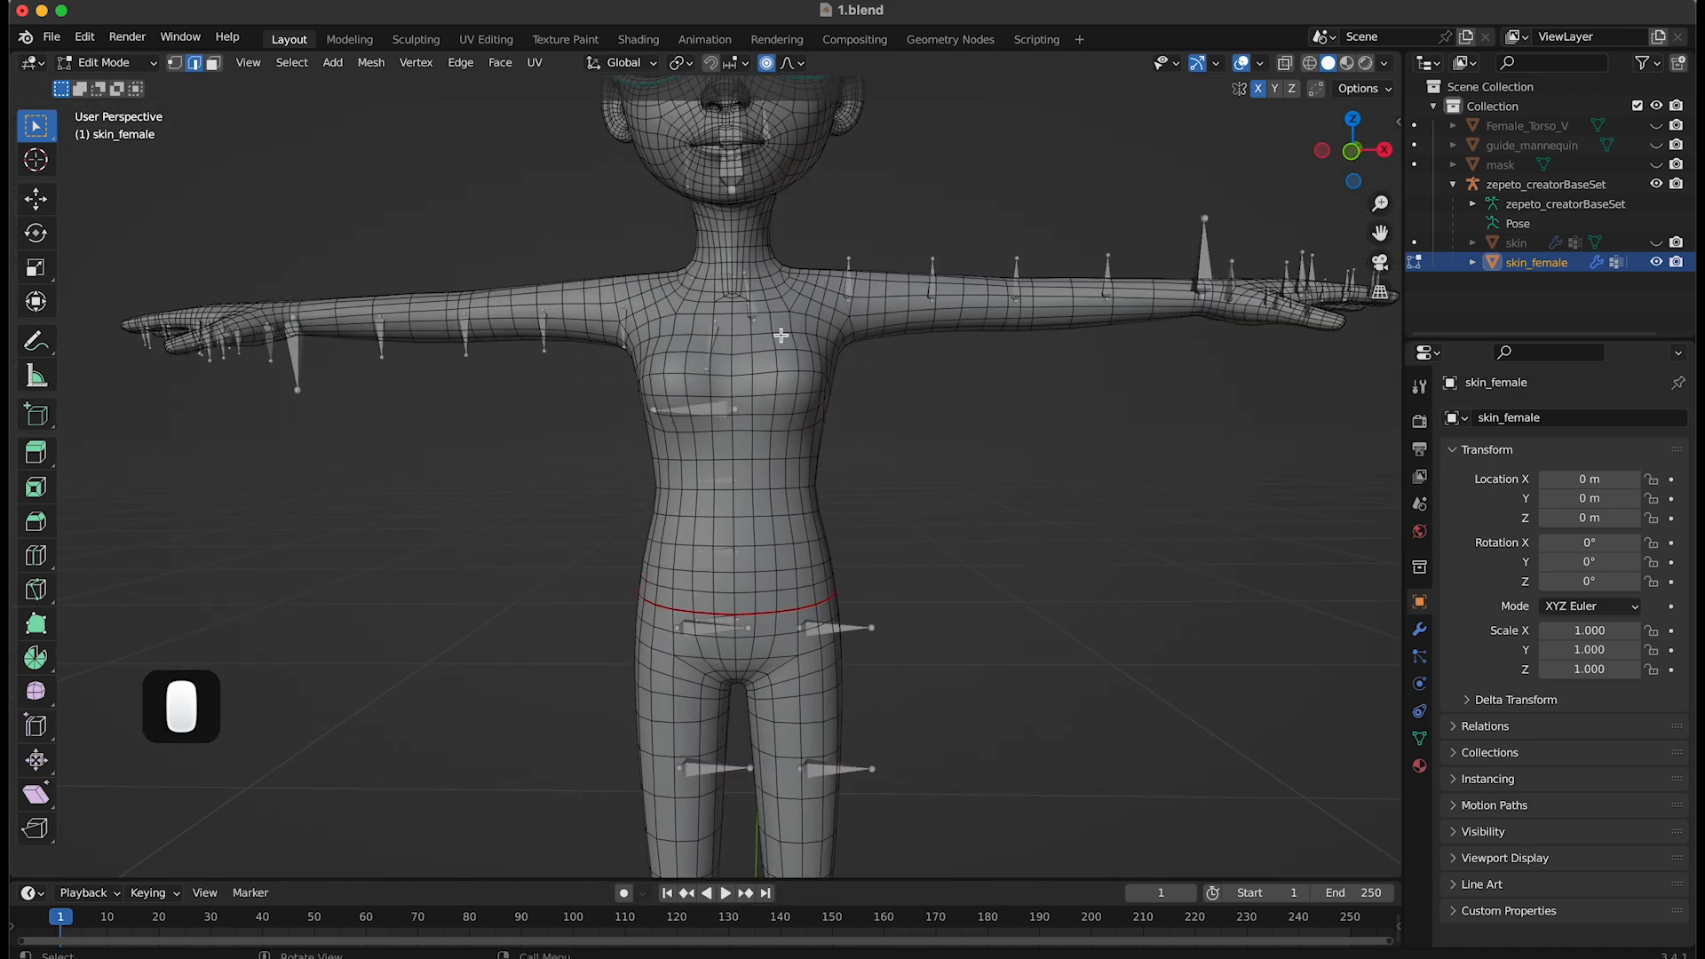
{"action": "left_click", "coordinate": [717, 219], "text": "alt"}
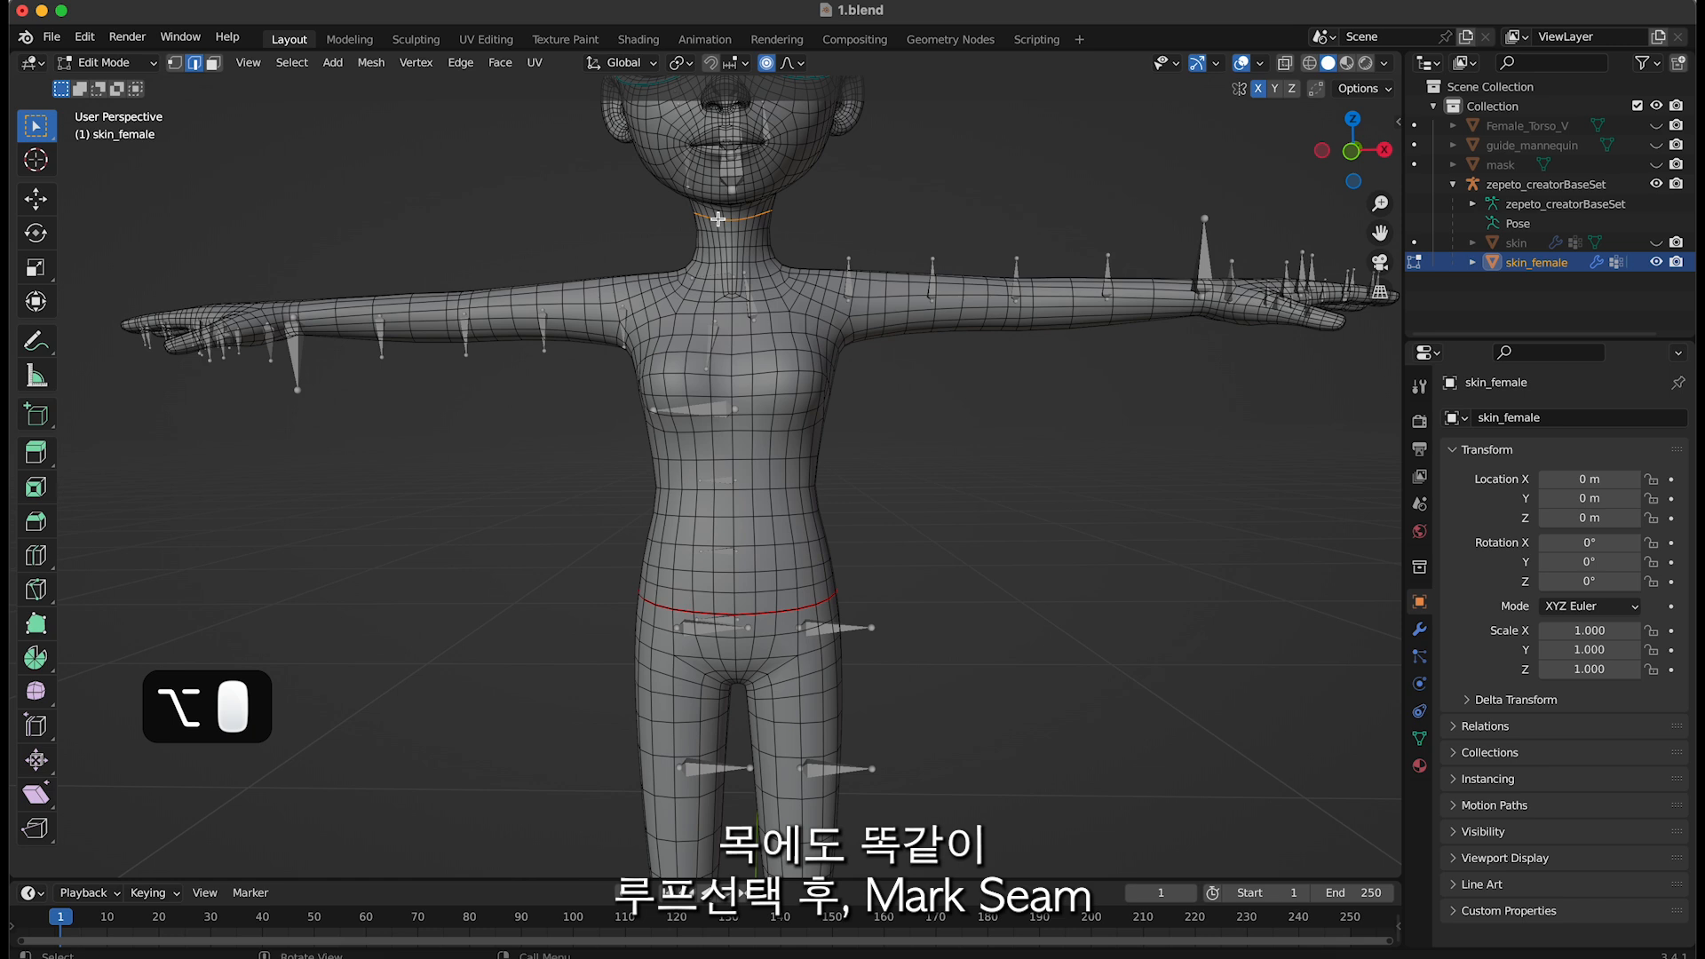
{"action": "right_click", "coordinate": [831, 349]}
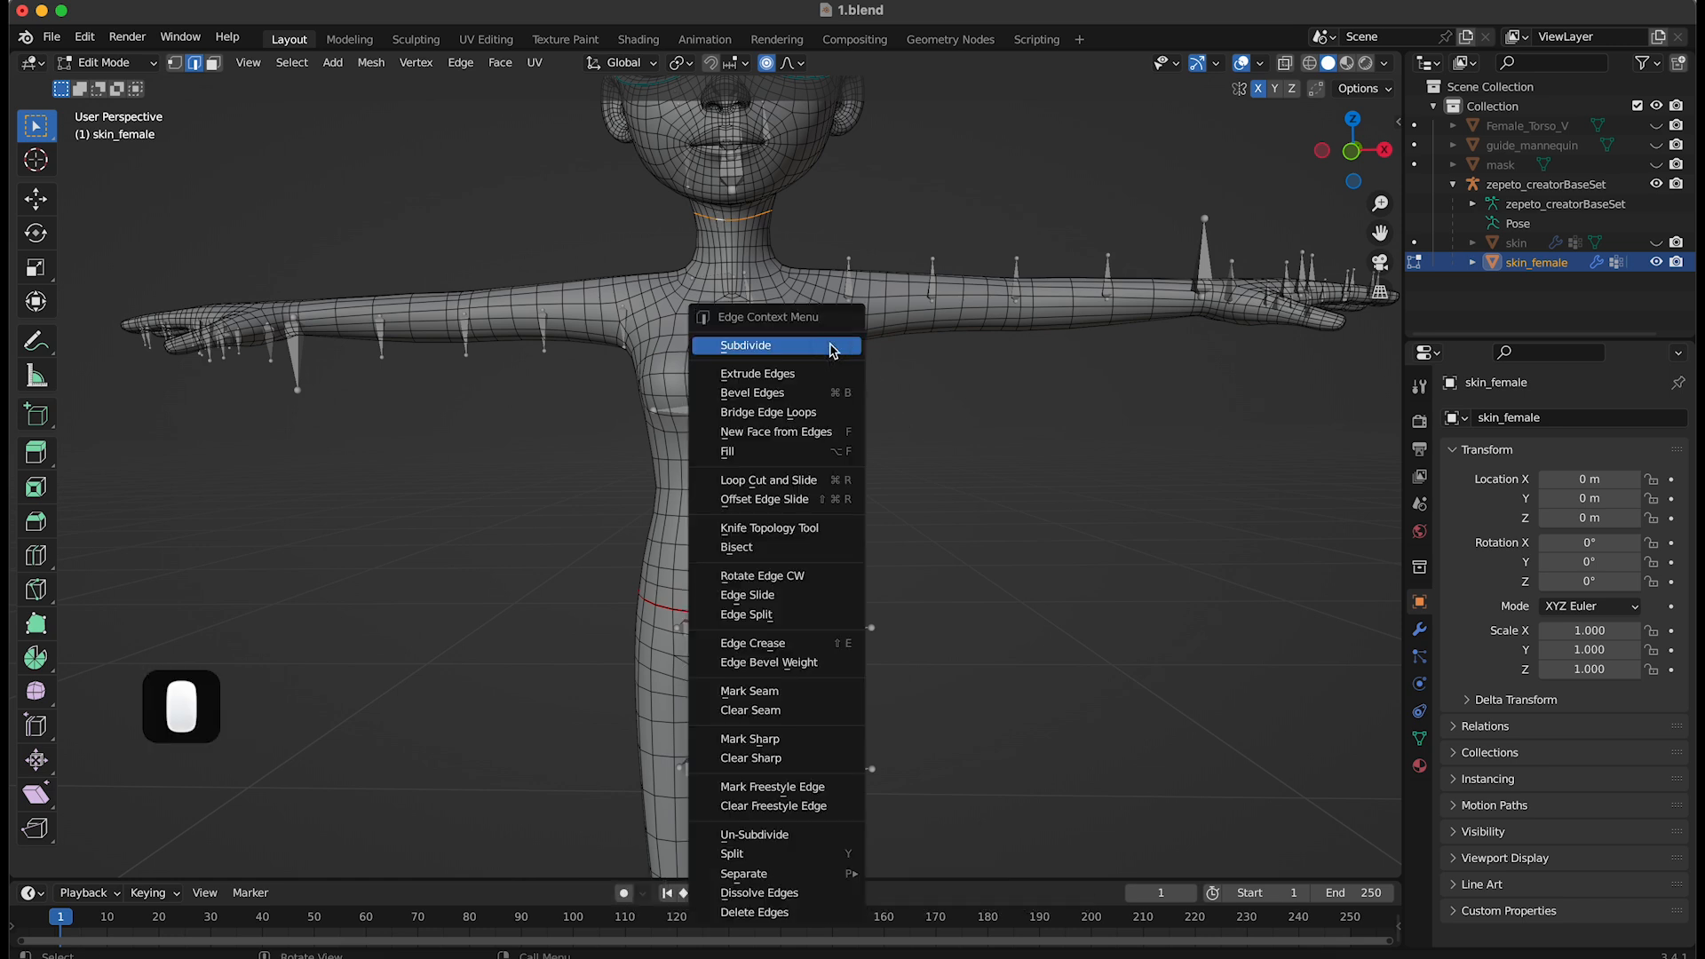
{"action": "left_click", "coordinate": [803, 689]}
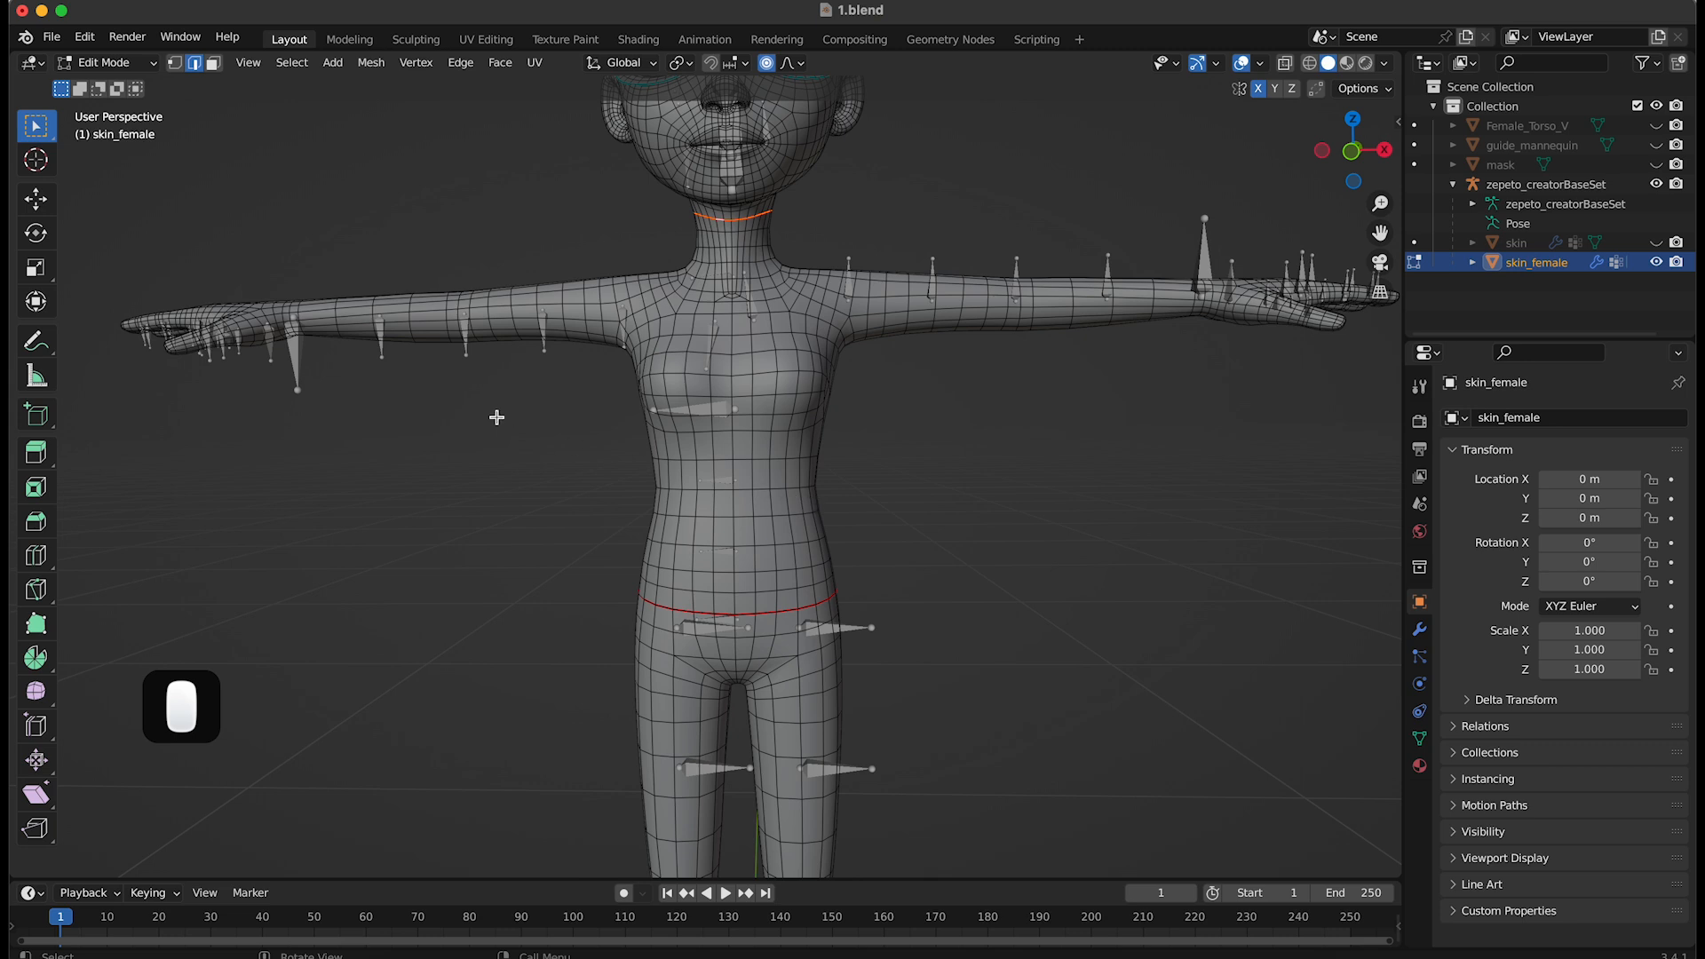
Select the edge loops around both wrists and mark them as seams
{"action": "left_click", "coordinate": [289, 315], "text": "alt"}
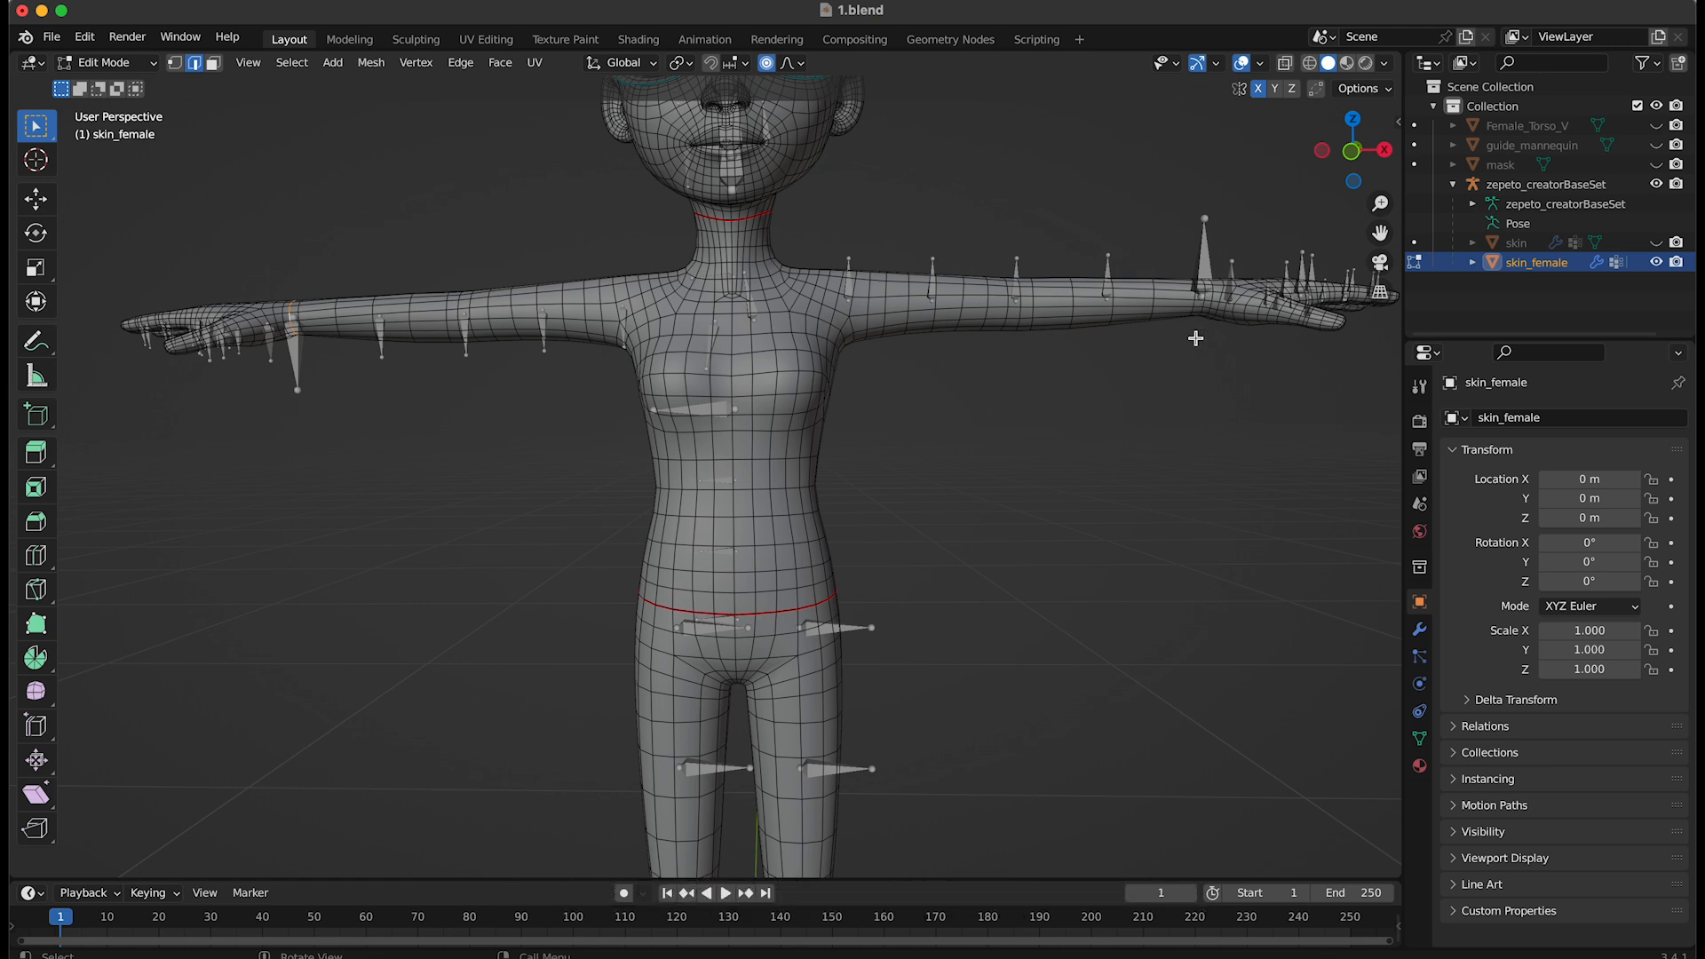
{"action": "left_click", "coordinate": [1204, 298], "text": "alt+shift"}
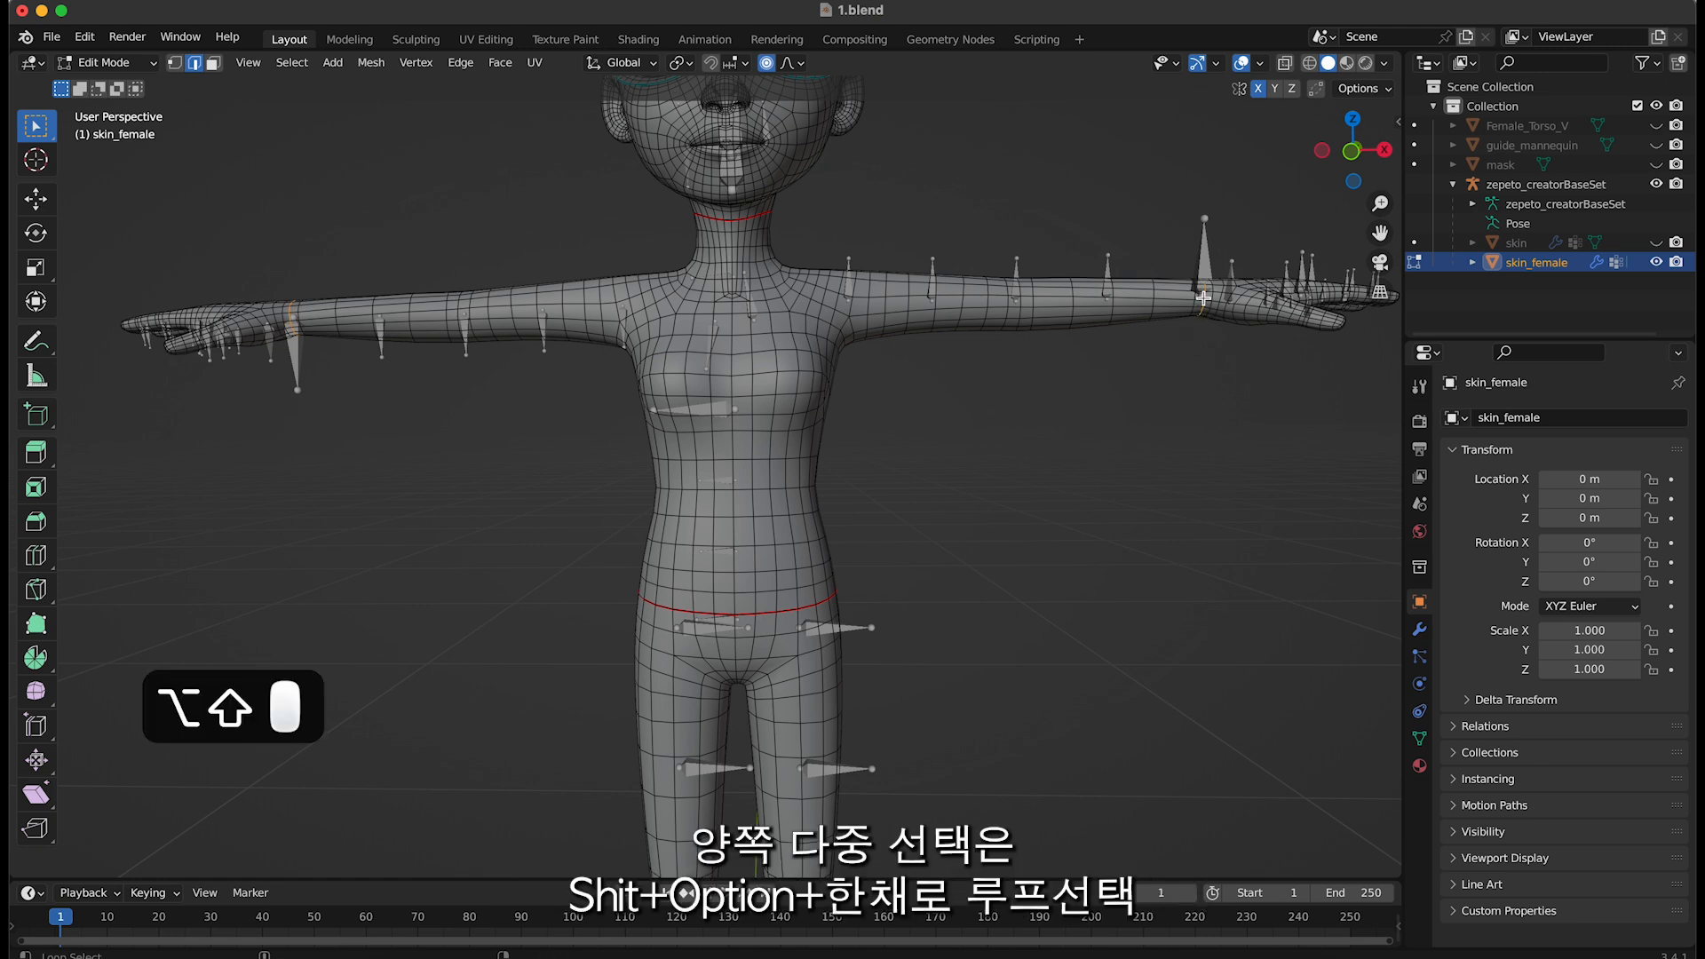
{"action": "right_click", "coordinate": [1204, 298]}
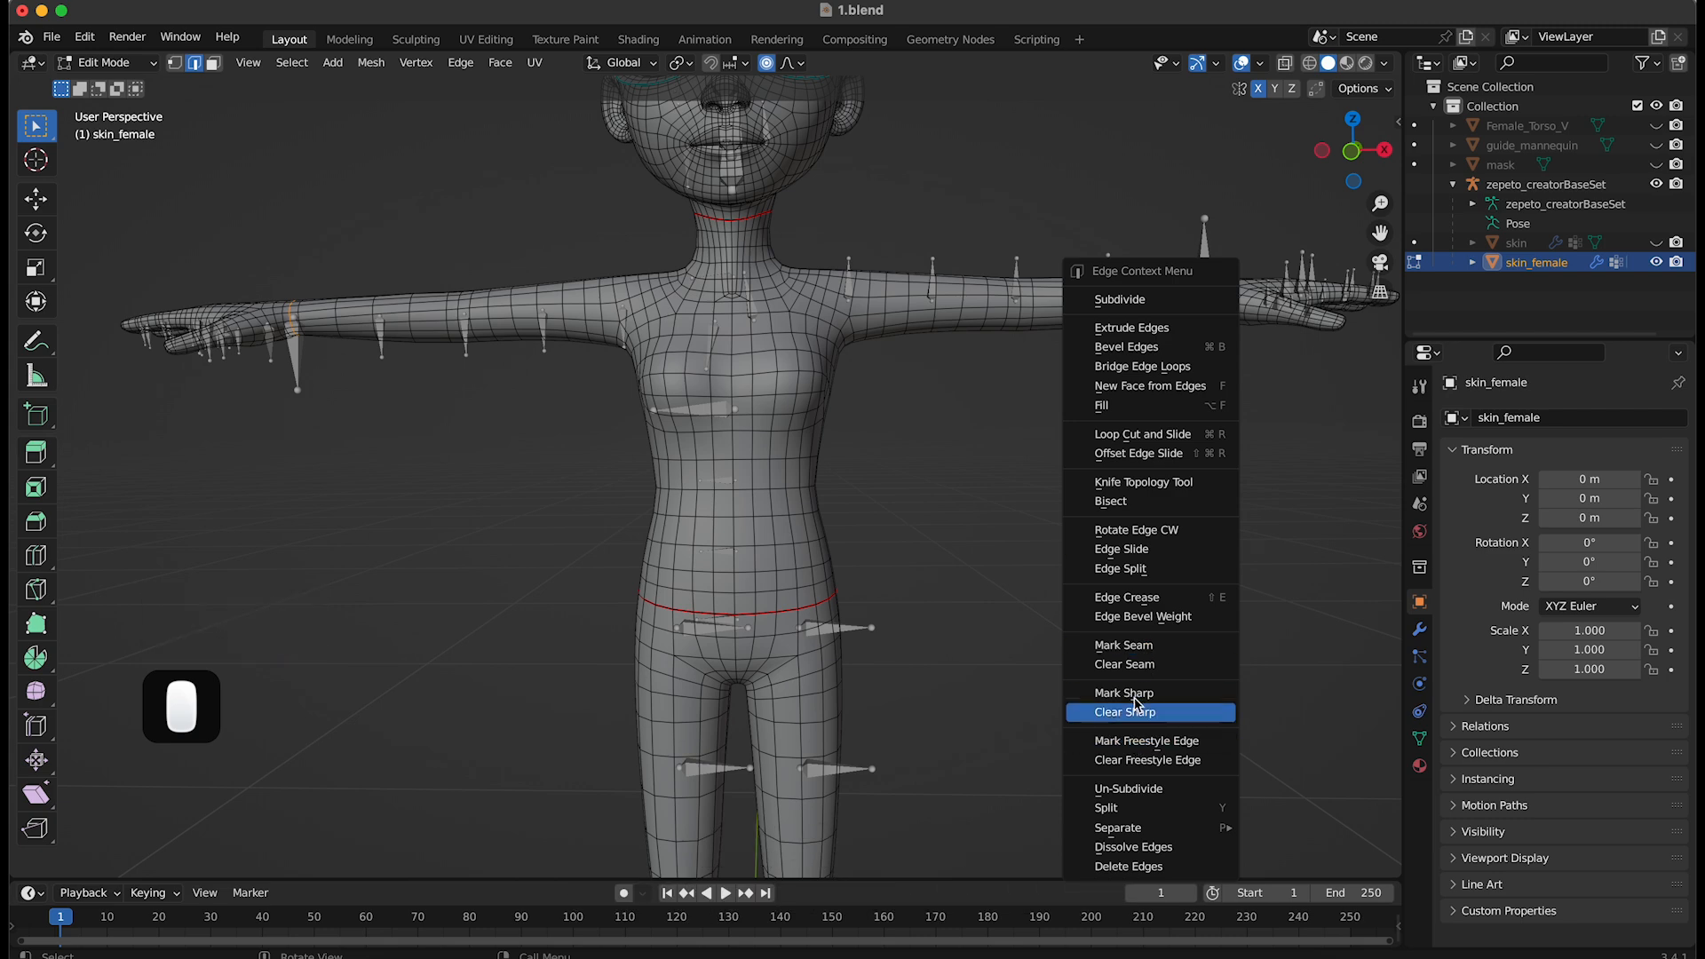
{"action": "left_click", "coordinate": [1144, 646]}
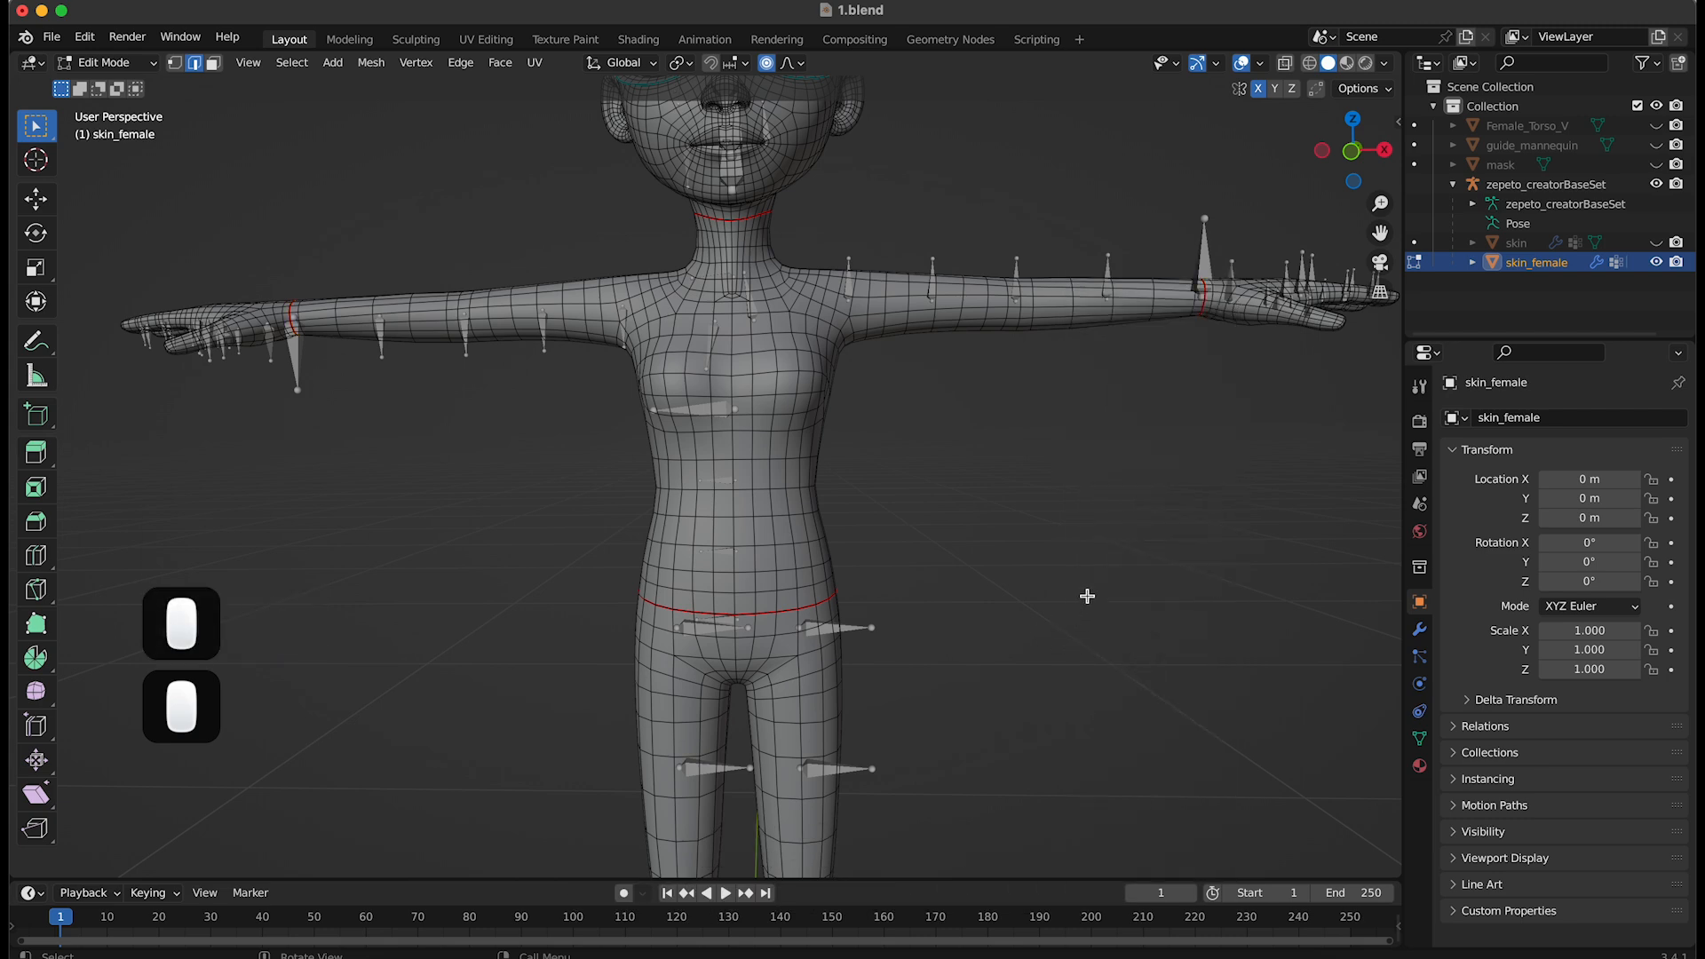
Select the geometry linked to a waist edge, set the Select Linked delimit to Seam, and clear the selection
{"action": "mouse_move", "coordinate": [989, 497]}
{"action": "middle_mouse_down", "text": "shift"}
{"action": "mouse_move", "coordinate": [1017, 533]}
{"action": "mouse_move", "coordinate": [997, 495]}
{"action": "middle_mouse_up", "text": "shift"}
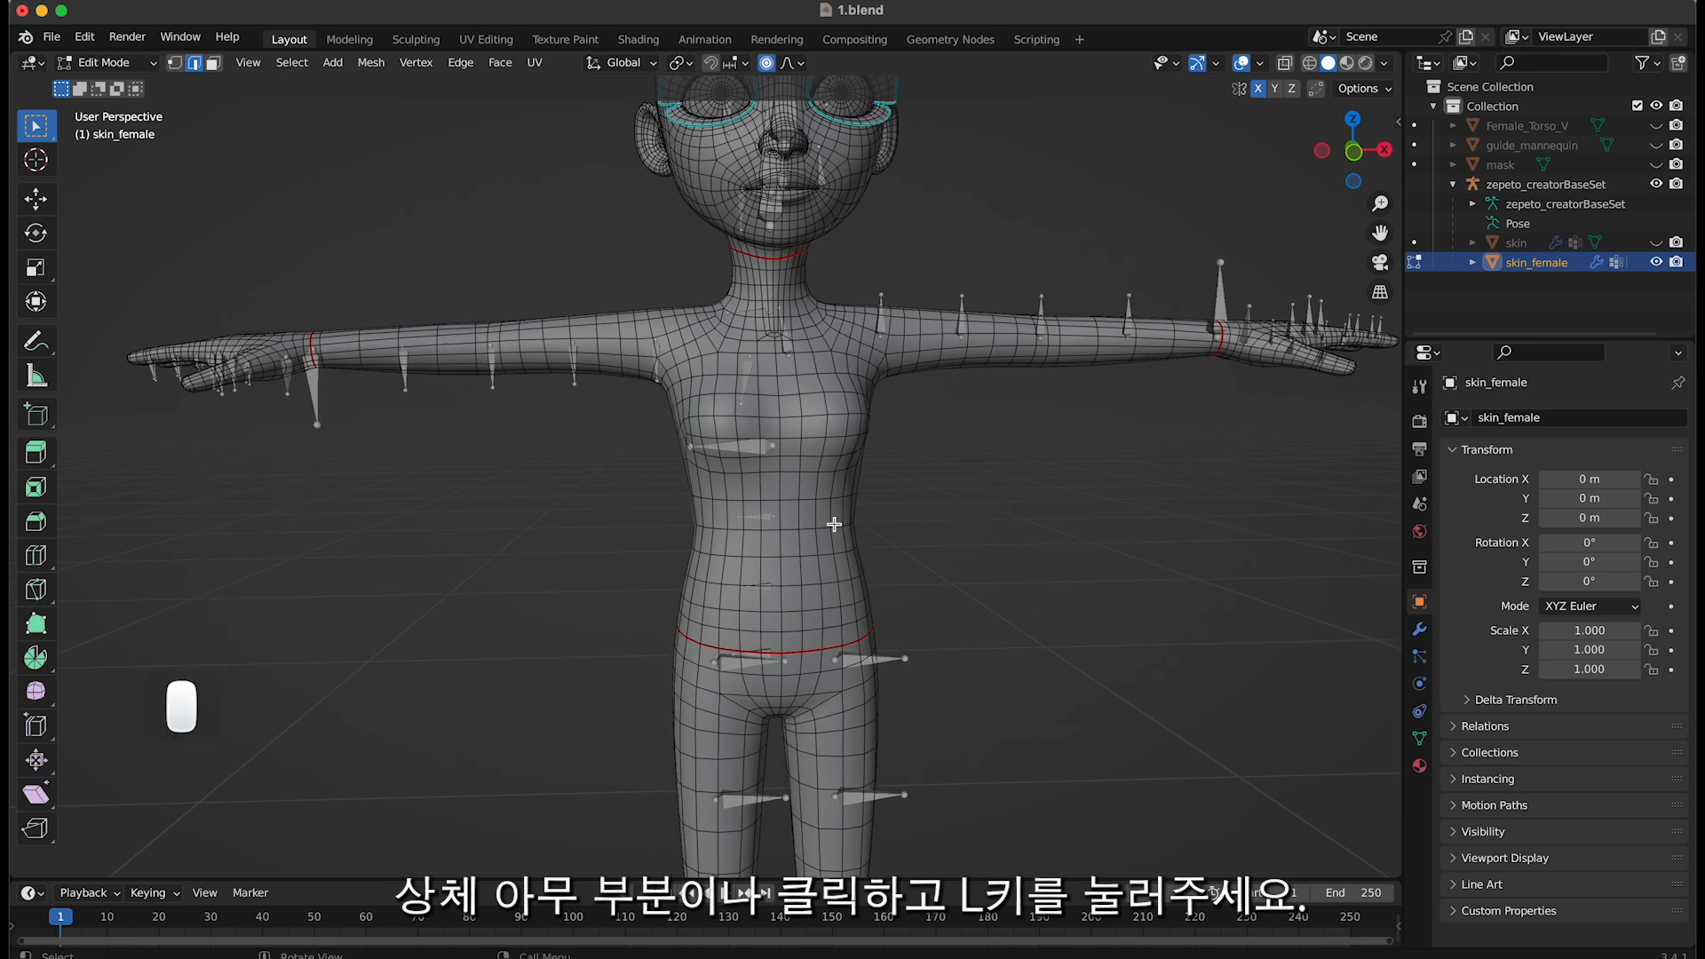
{"action": "left_click", "coordinate": [804, 518]}
{"action": "key", "text": "l"}
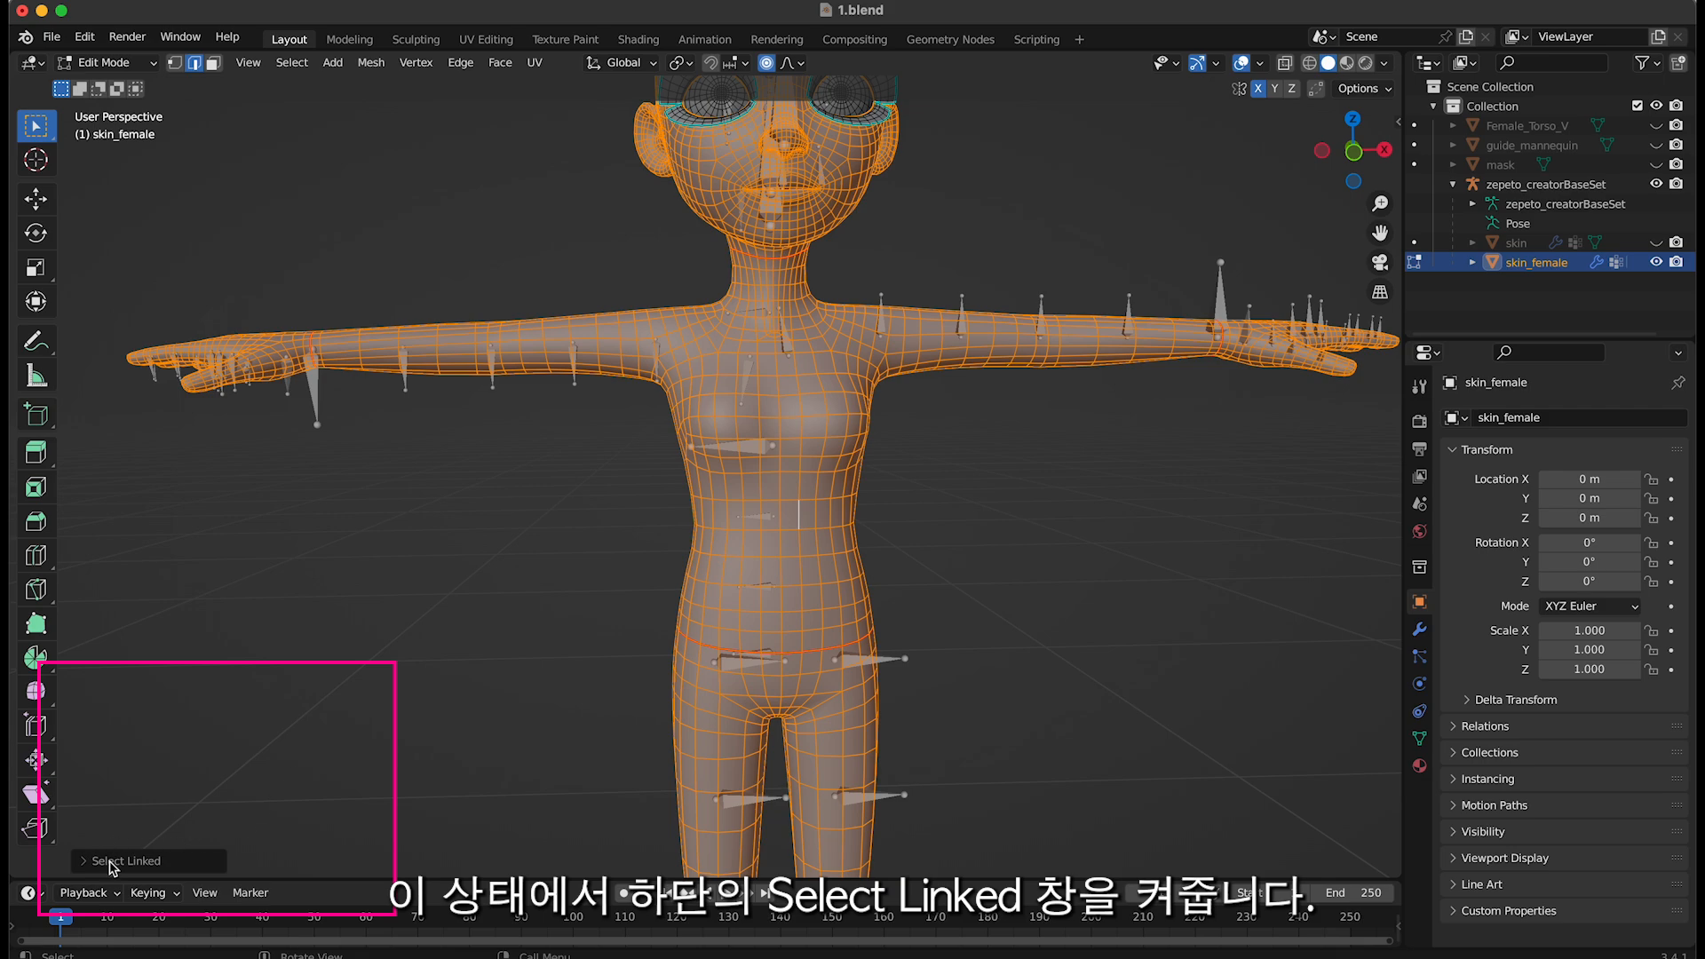
{"action": "left_click", "coordinate": [87, 862]}
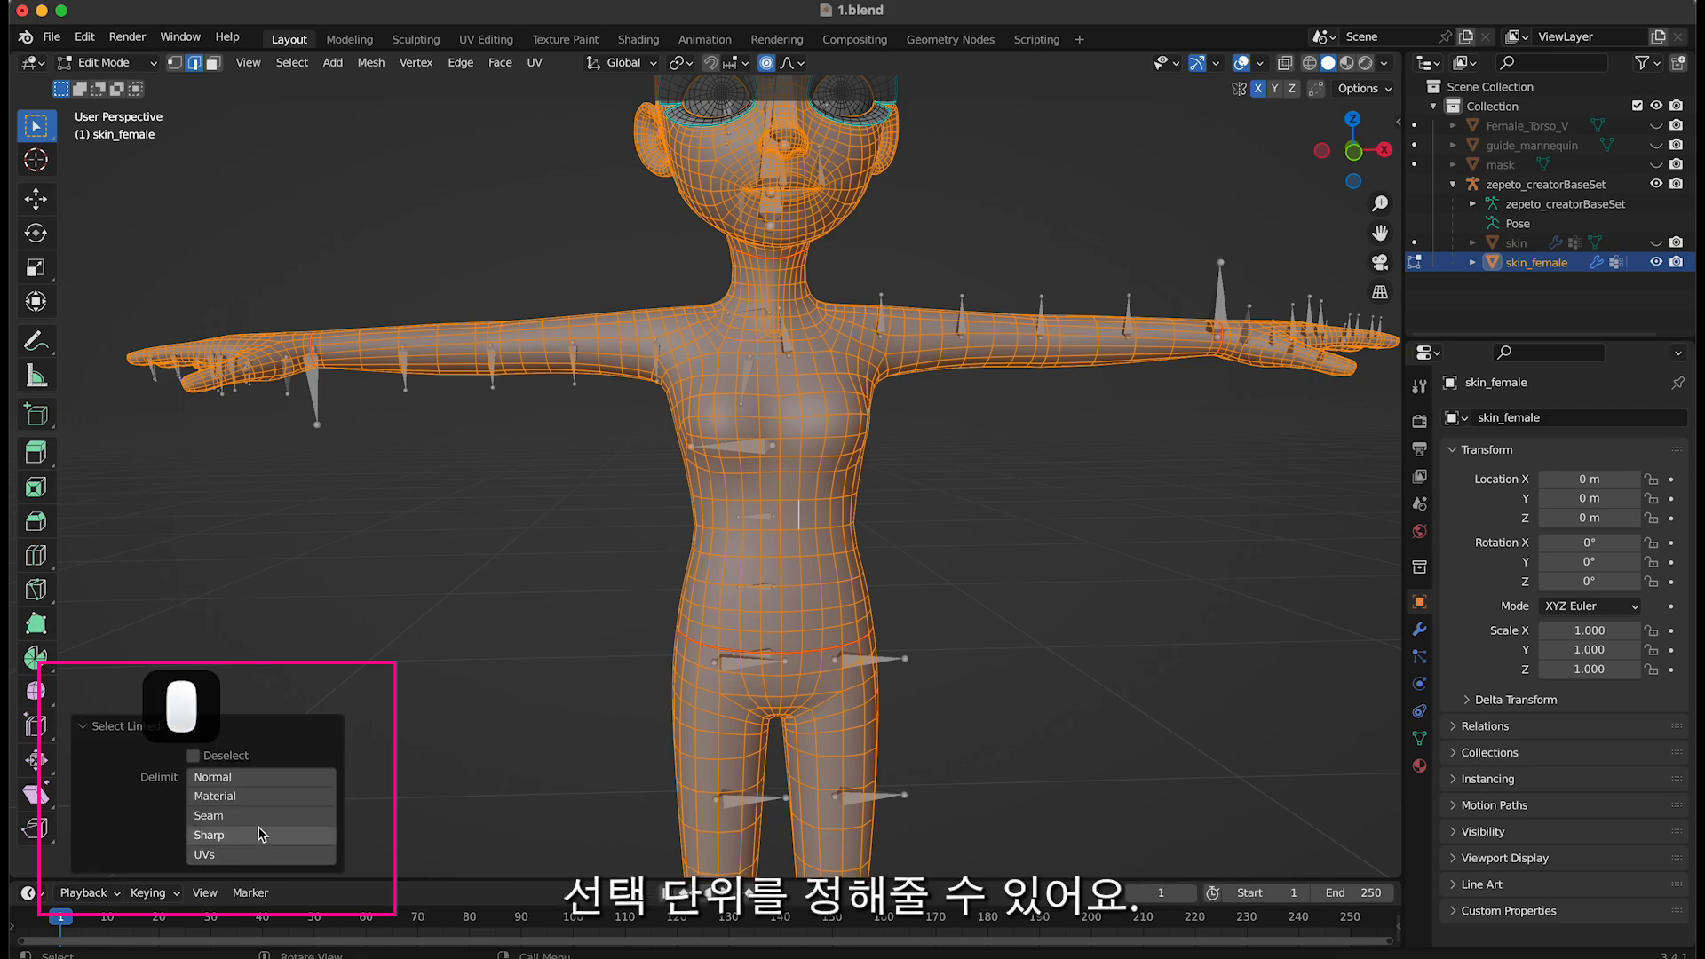
{"action": "left_click", "coordinate": [265, 819]}
{"action": "mouse_move", "coordinate": [955, 583]}
{"action": "middle_mouse_down"}
{"action": "mouse_move", "coordinate": [808, 654]}
{"action": "mouse_move", "coordinate": [902, 639]}
{"action": "mouse_move", "coordinate": [943, 604]}
{"action": "middle_mouse_up"}
{"action": "left_click", "coordinate": [943, 604]}
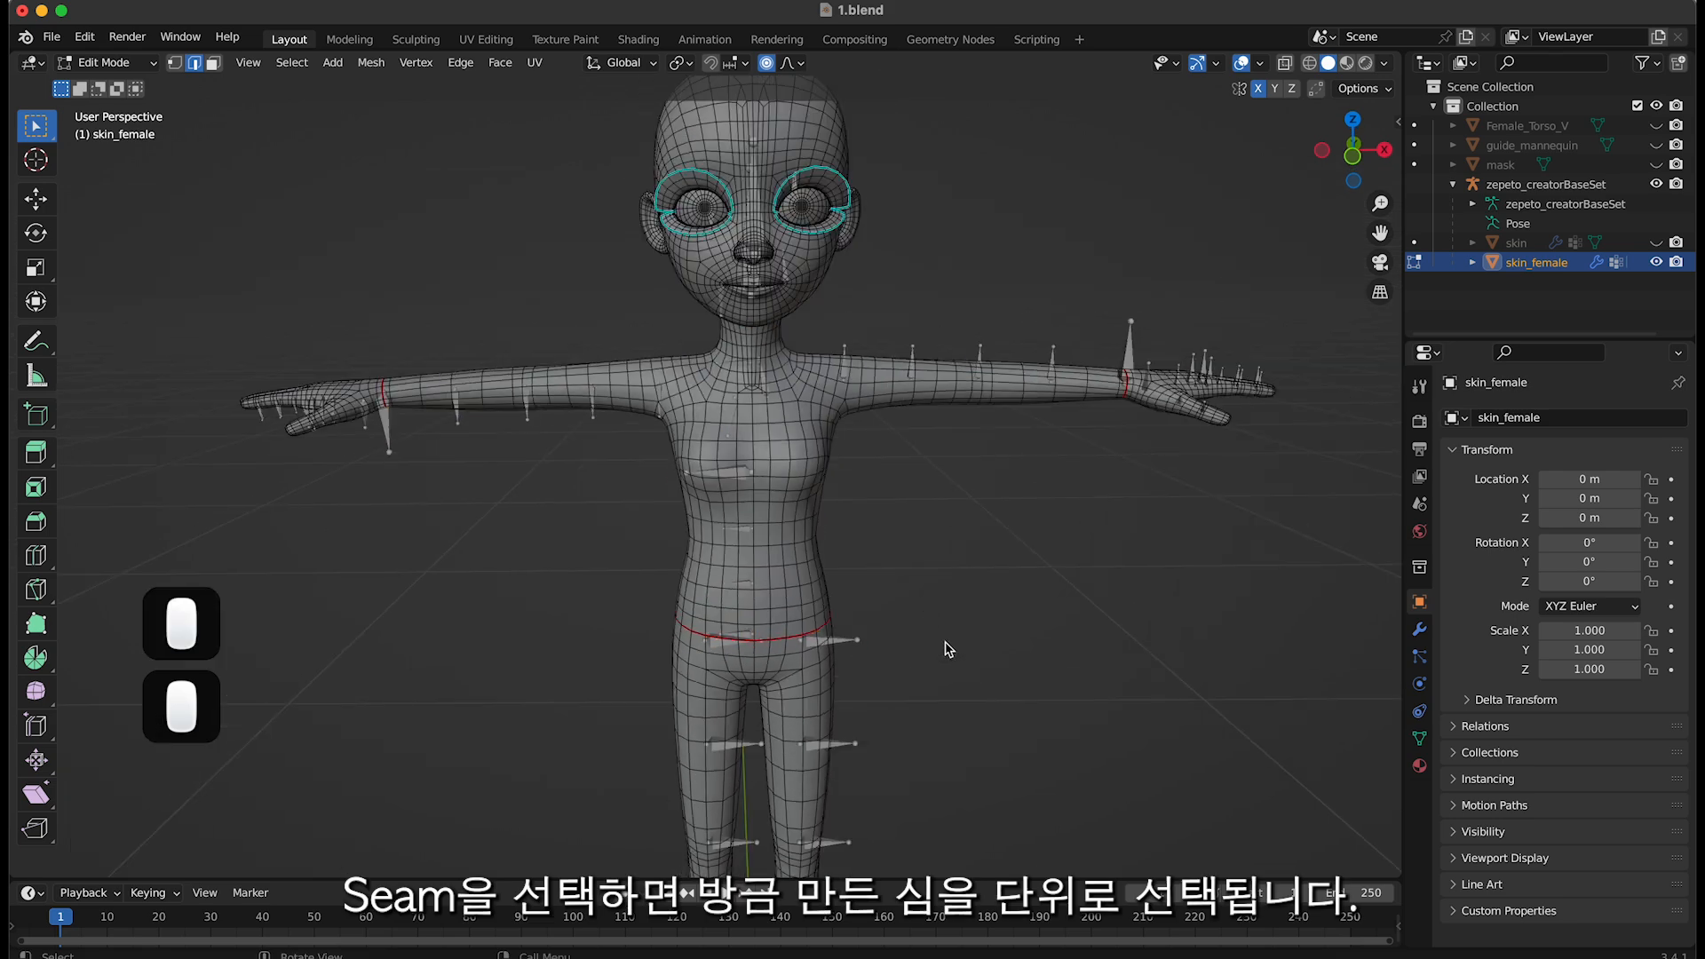
Try linked selection on different seam-bounded regions of the body, clearing the selection between tries
{"action": "scroll", "coordinate": [872, 678], "scroll_direction": "down", "scroll_amount": 2}
{"action": "key", "text": "l"}
{"action": "left_click", "coordinate": [833, 520]}
{"action": "key", "text": "l"}
{"action": "left_click", "coordinate": [1156, 406]}
{"action": "key", "text": "l"}
{"action": "left_click", "coordinate": [840, 508]}
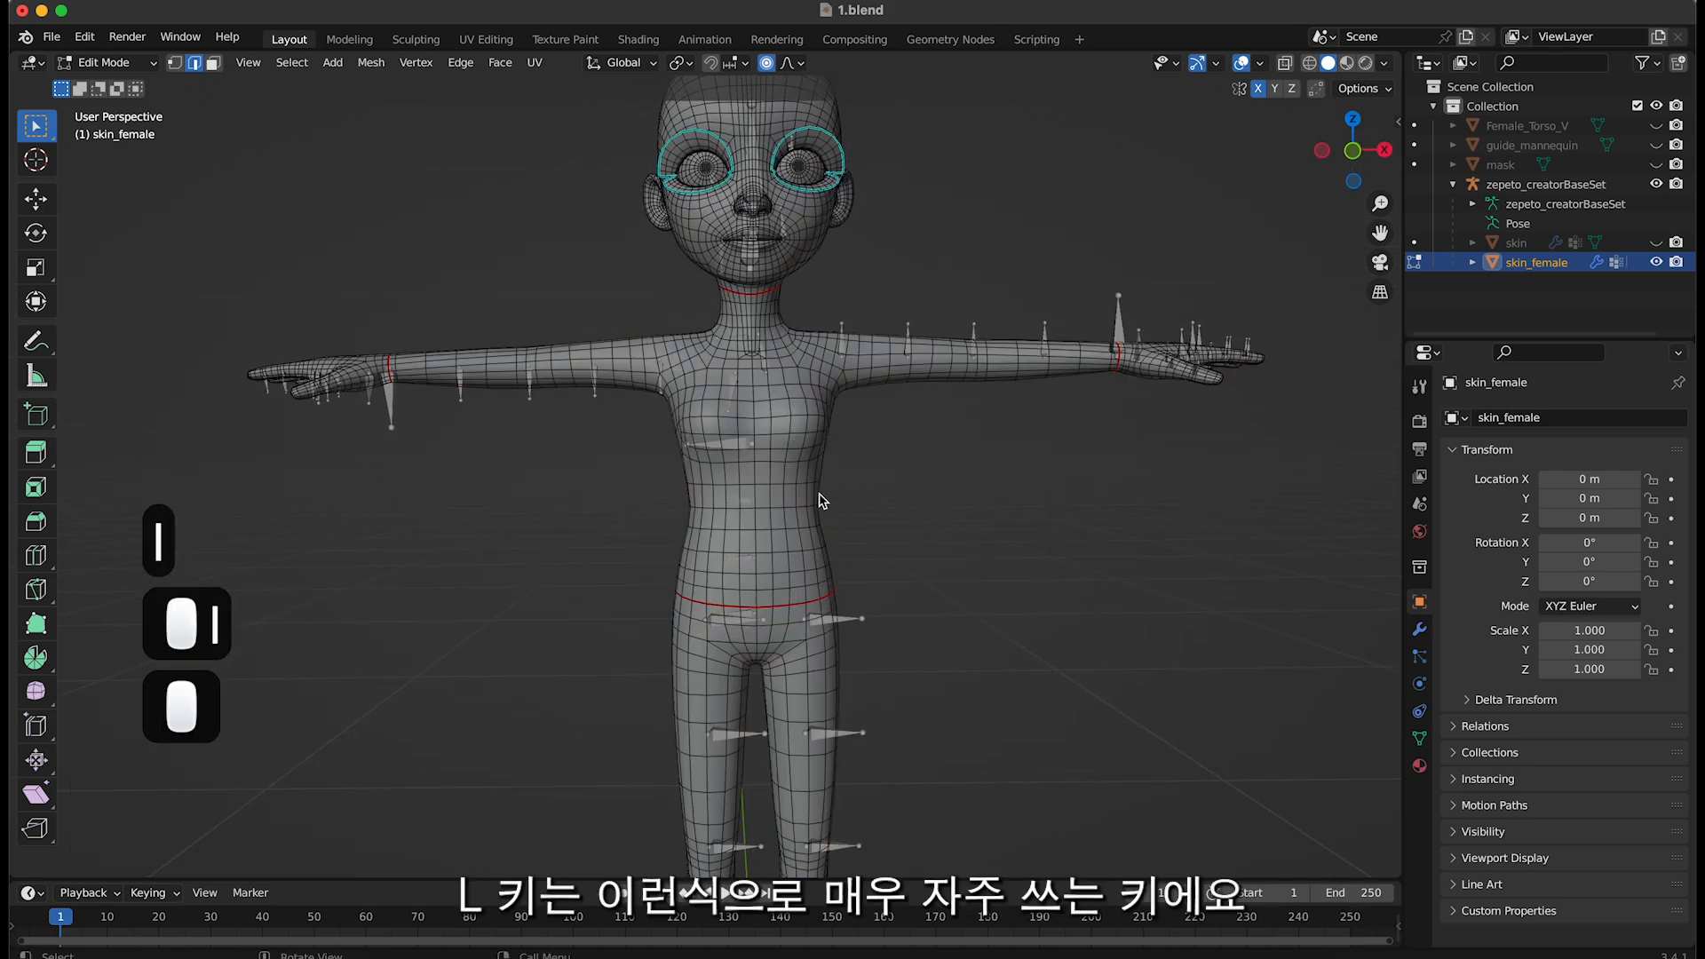
Duplicate the seam-bounded torso and arms in place and separate the copy into its own object
{"action": "key", "text": "l"}
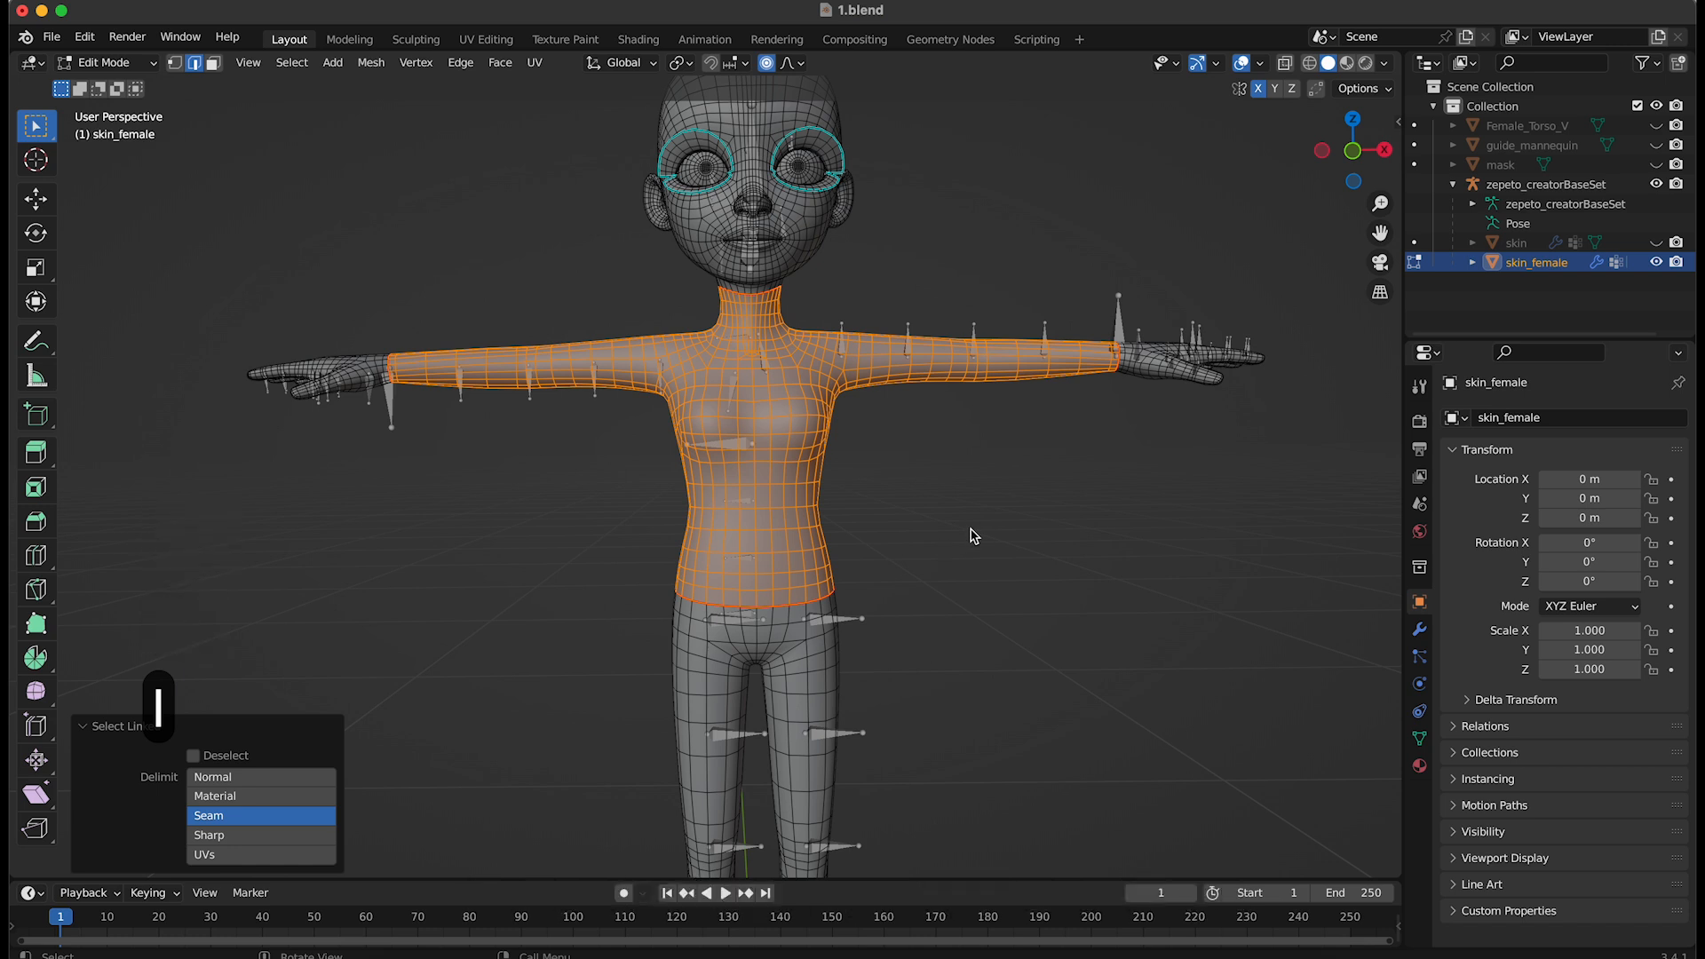
{"action": "key", "text": "shift+d"}
{"action": "key", "text": "Return"}
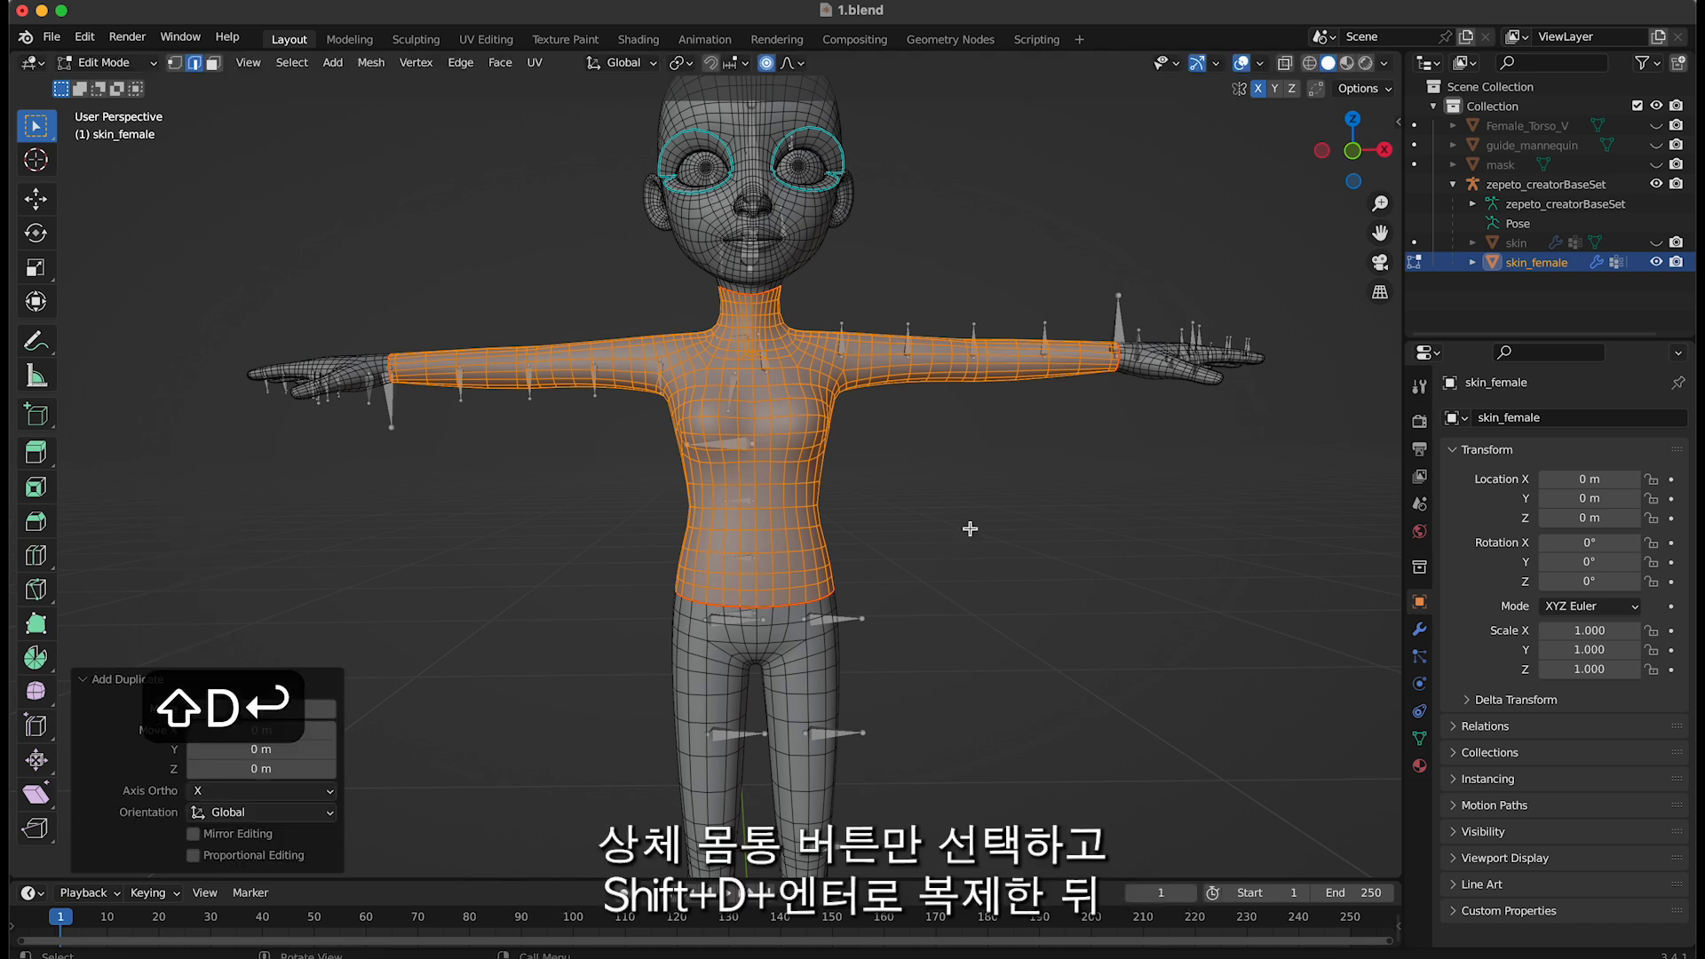
{"action": "key", "text": "p"}
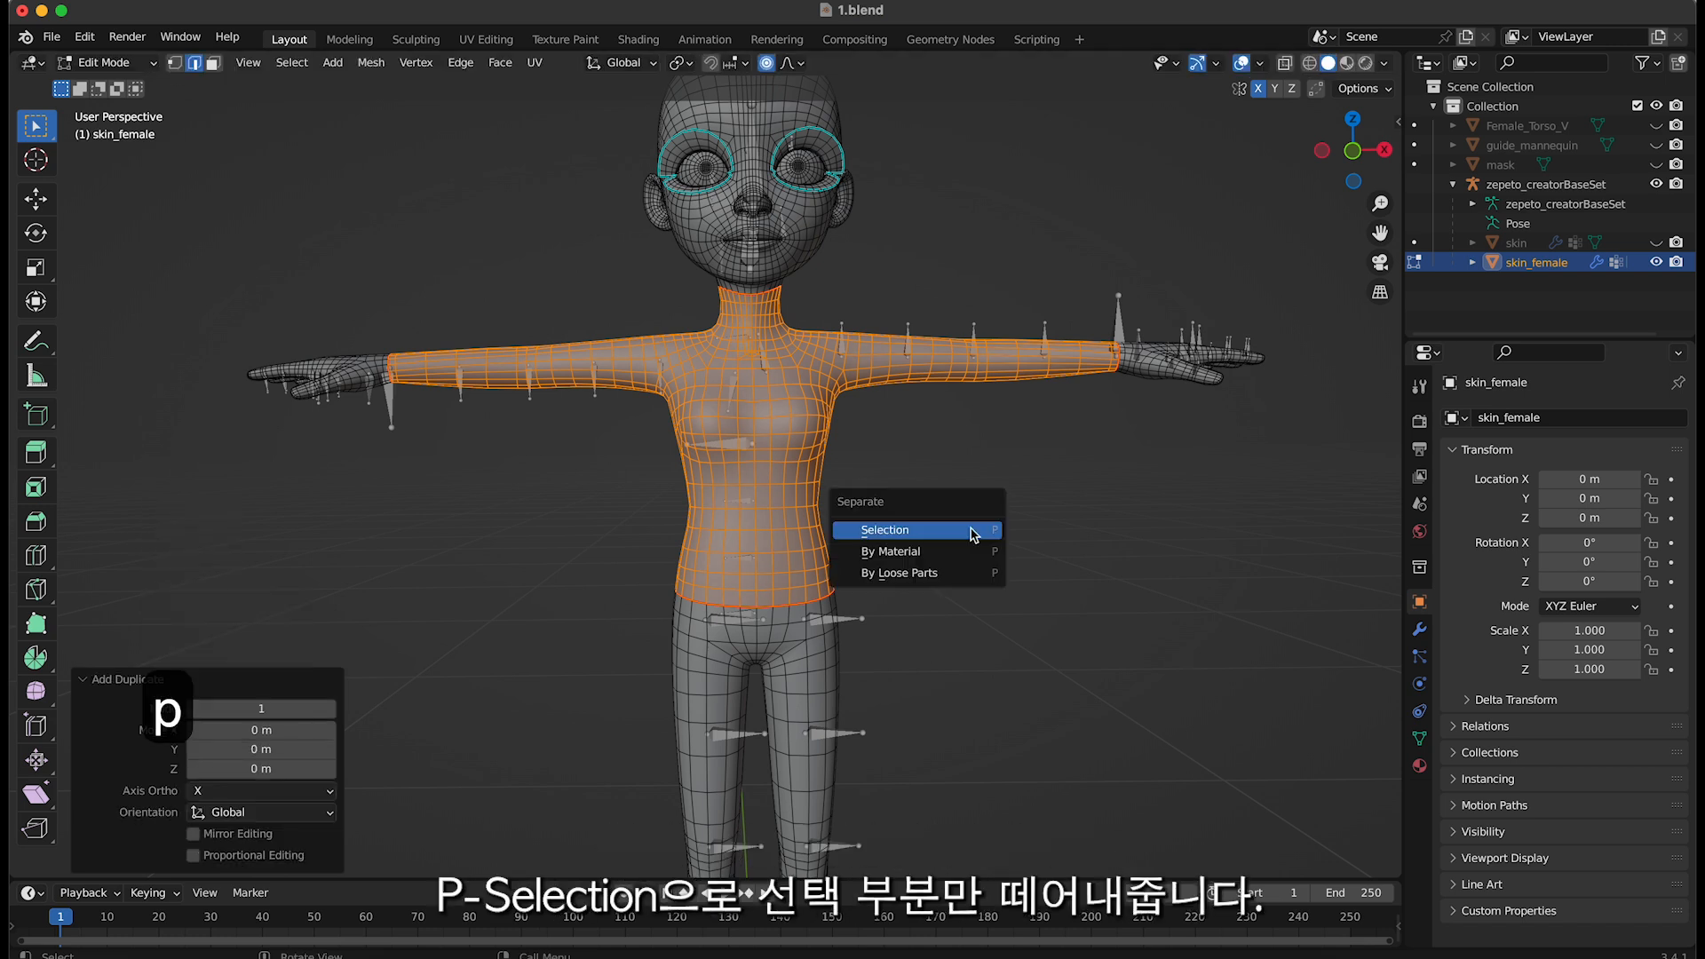
{"action": "key", "text": "Return"}
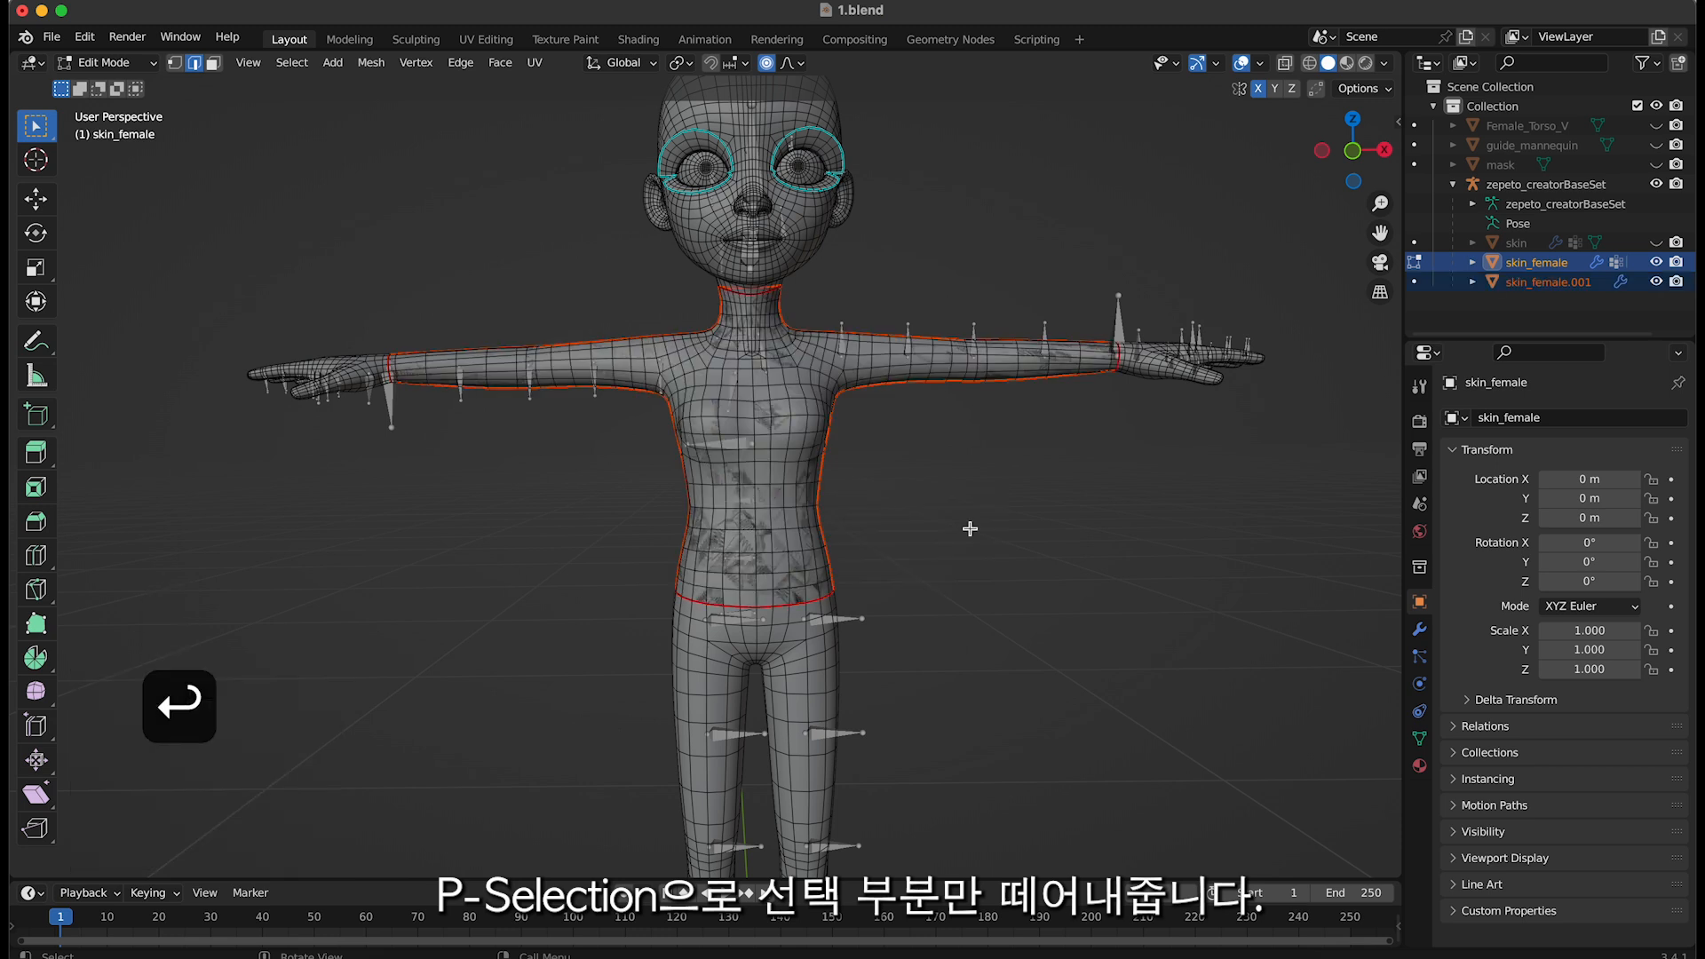
Switch Edit Mode over to the separated torso object and hide skin_female
{"action": "left_click", "coordinate": [1620, 285]}
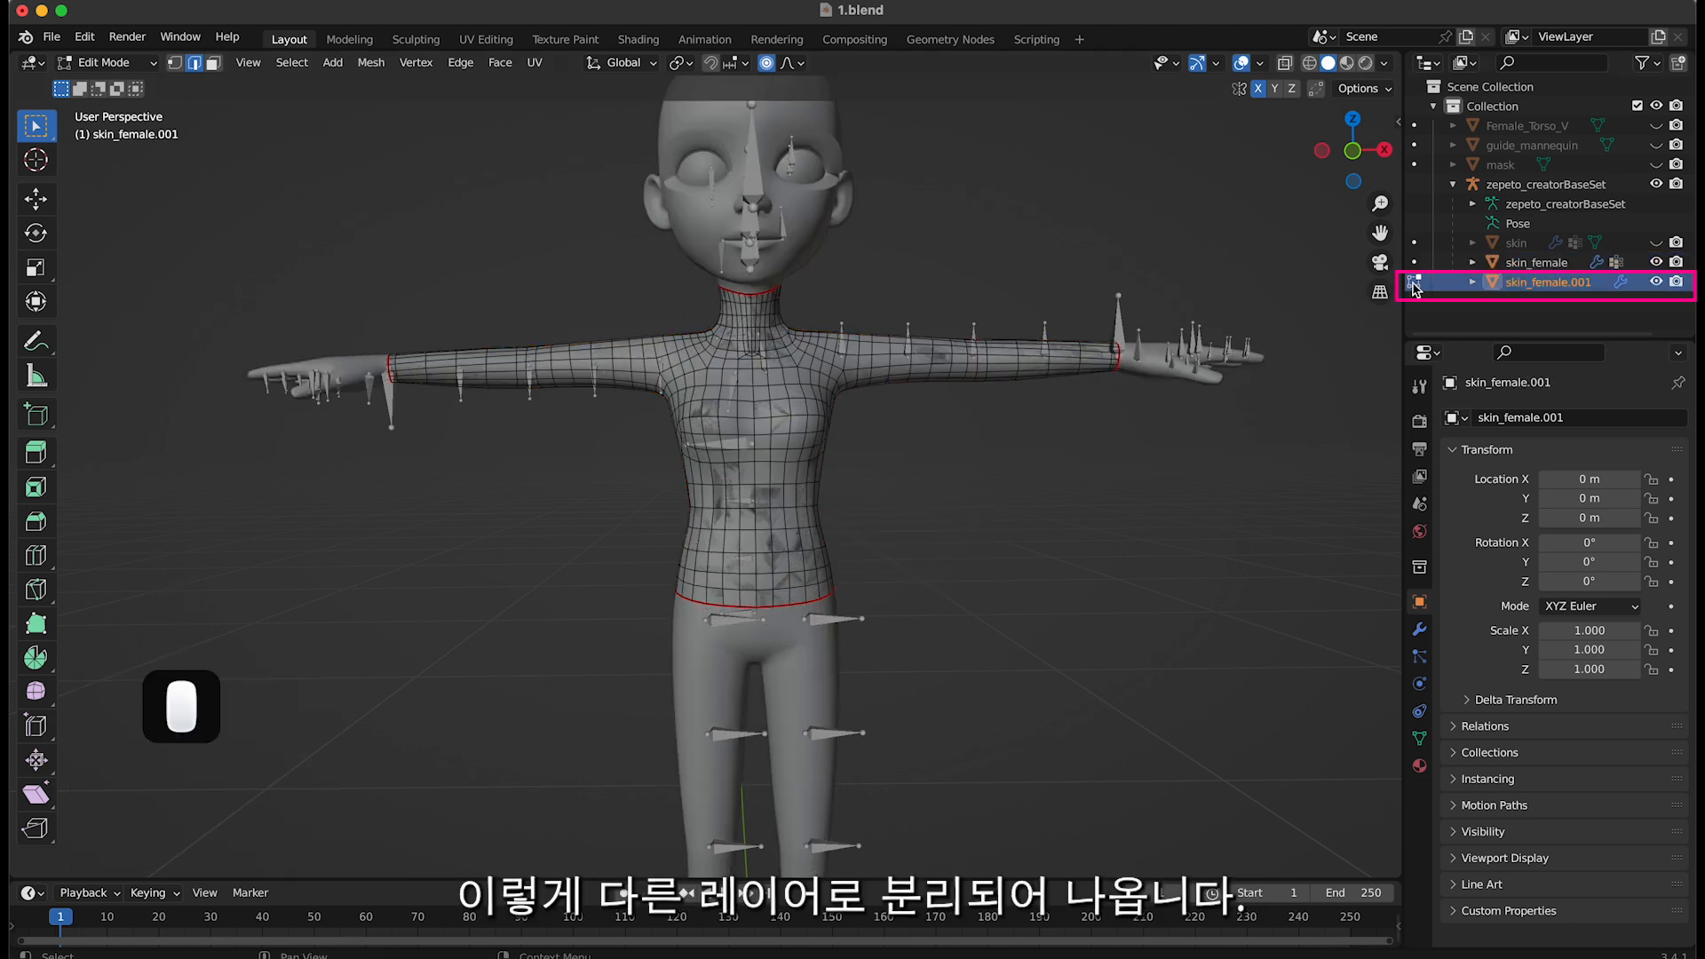
{"action": "left_click", "coordinate": [1657, 263]}
{"action": "middle_click_drag", "start_coordinate": [1010, 569], "coordinate": [939, 530]}
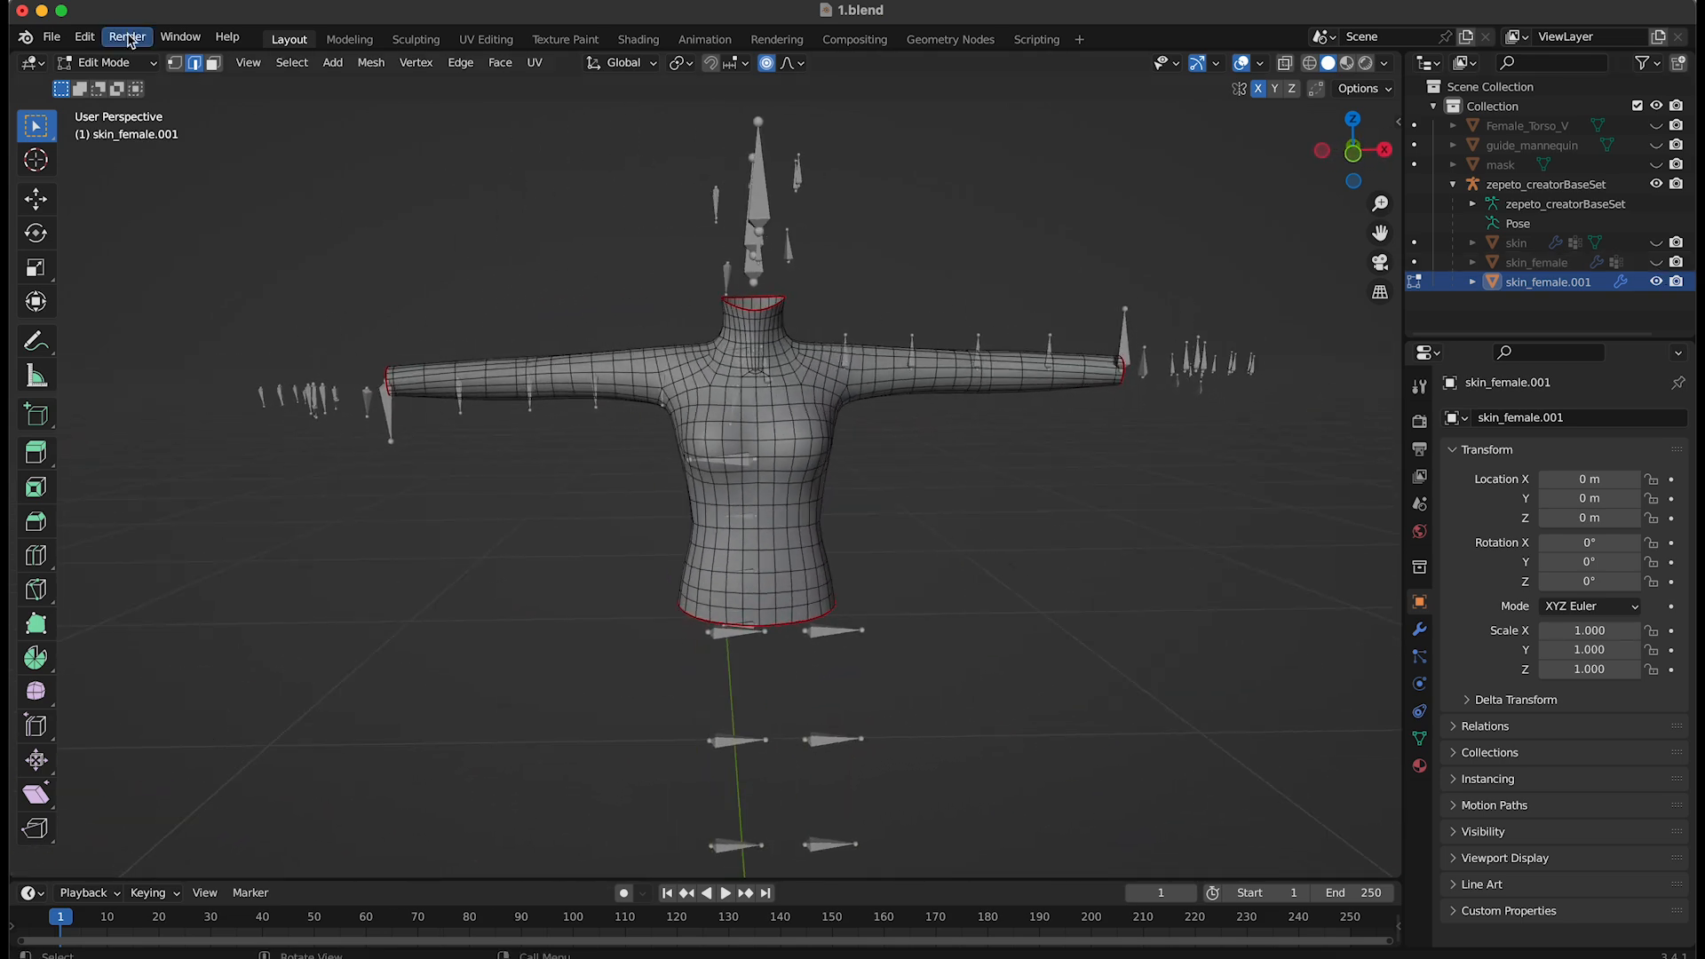
Return the separated torso to Object Mode and save the file
{"action": "left_click", "coordinate": [105, 62]}
{"action": "left_click", "coordinate": [115, 79]}
{"action": "left_click", "coordinate": [818, 431]}
{"action": "key", "text": "super+s"}
{"action": "middle_click_drag", "start_coordinate": [894, 546], "coordinate": [887, 518]}
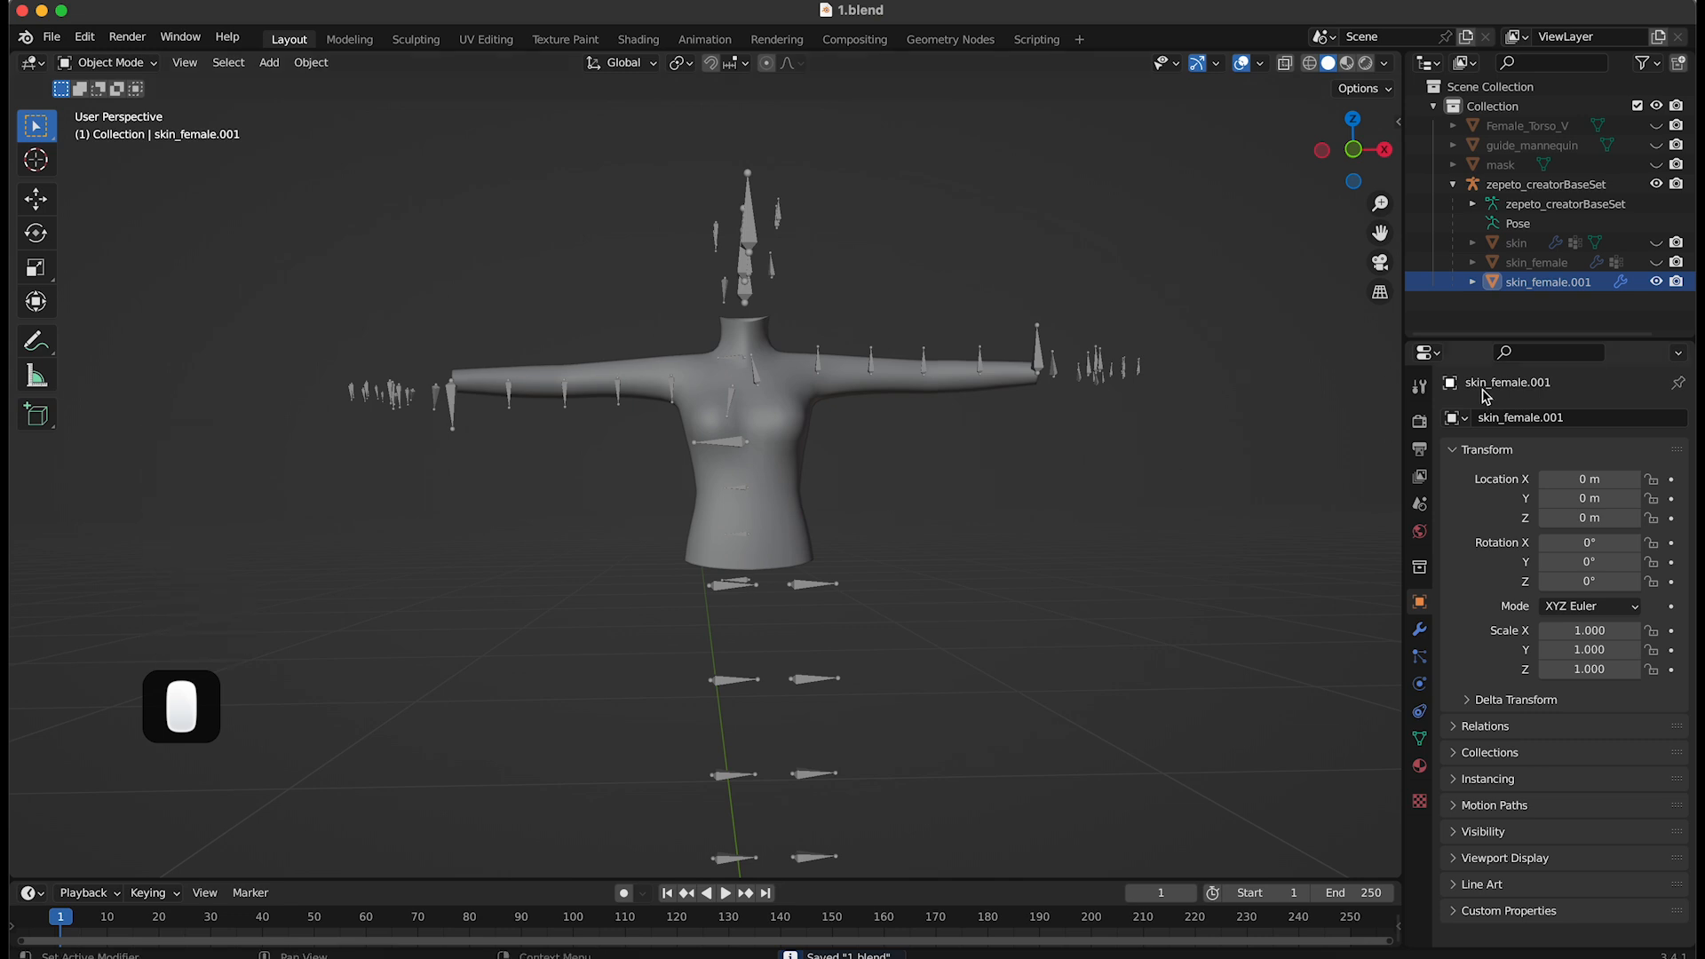
Rename the separated torso object to top
{"action": "double_click", "coordinate": [1539, 285]}
{"action": "type", "text": "top"}
{"action": "key", "text": "Return"}
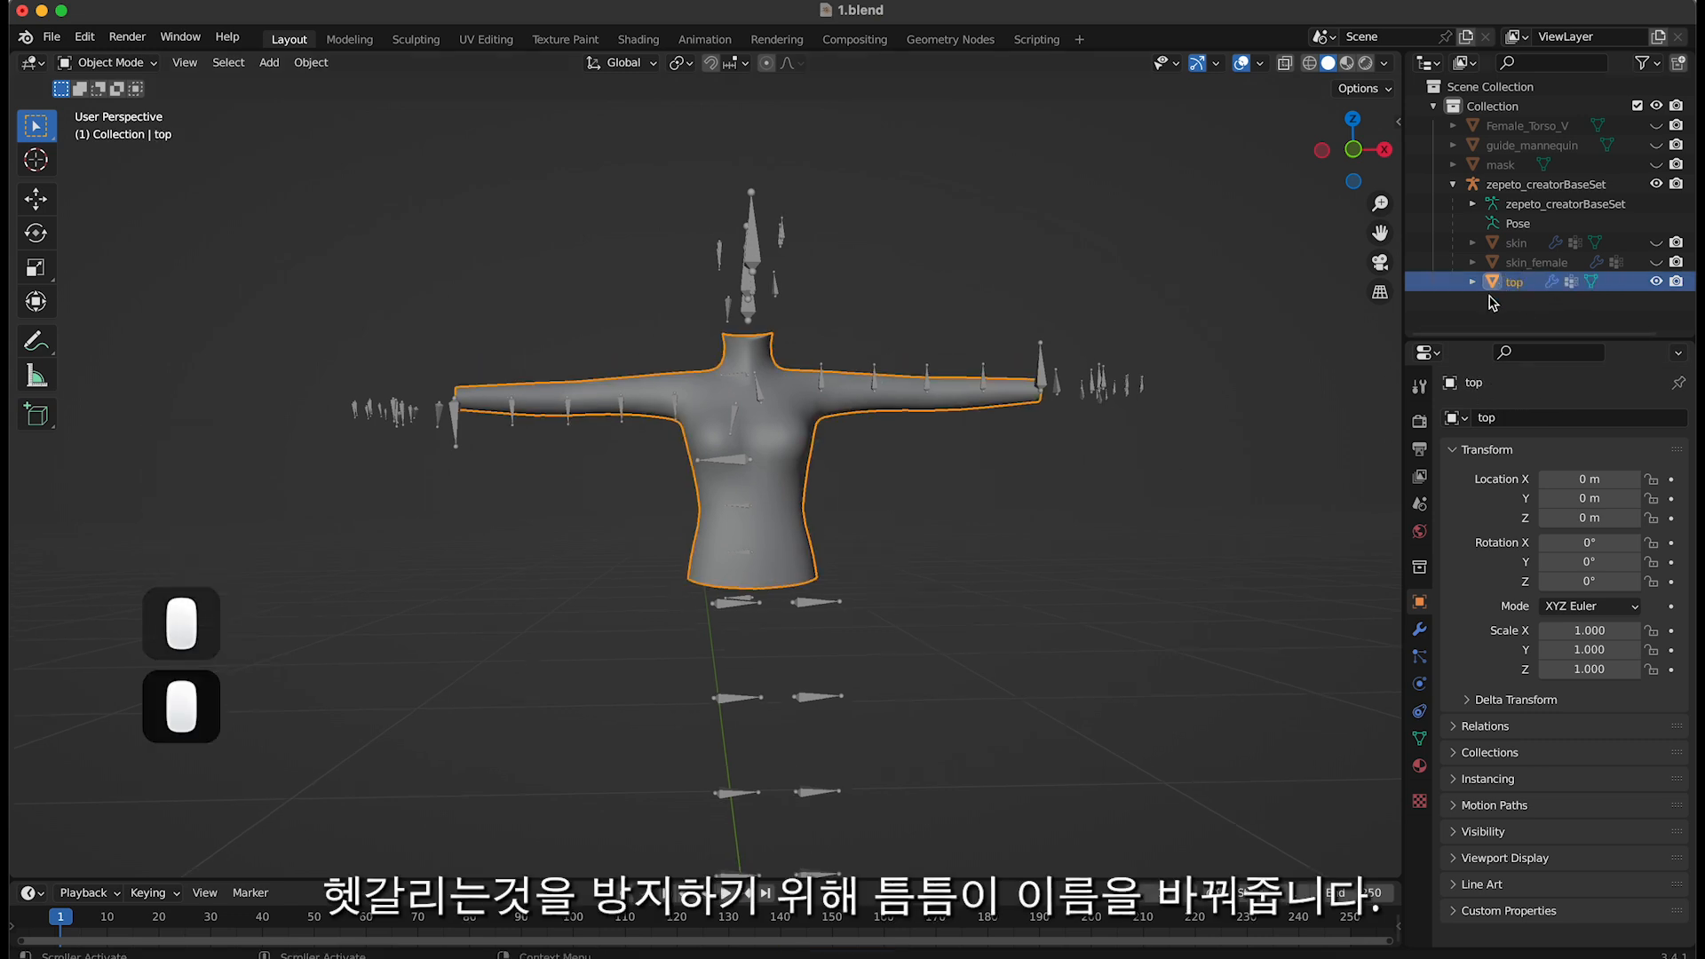
Switch the top object to Edit Mode
{"action": "middle_click_drag", "start_coordinate": [1154, 467], "coordinate": [1131, 482], "text": "shift"}
{"action": "left_click", "coordinate": [105, 62]}
{"action": "left_click", "coordinate": [134, 105]}
{"action": "scroll", "coordinate": [969, 512], "scroll_direction": "up", "scroll_amount": 3}
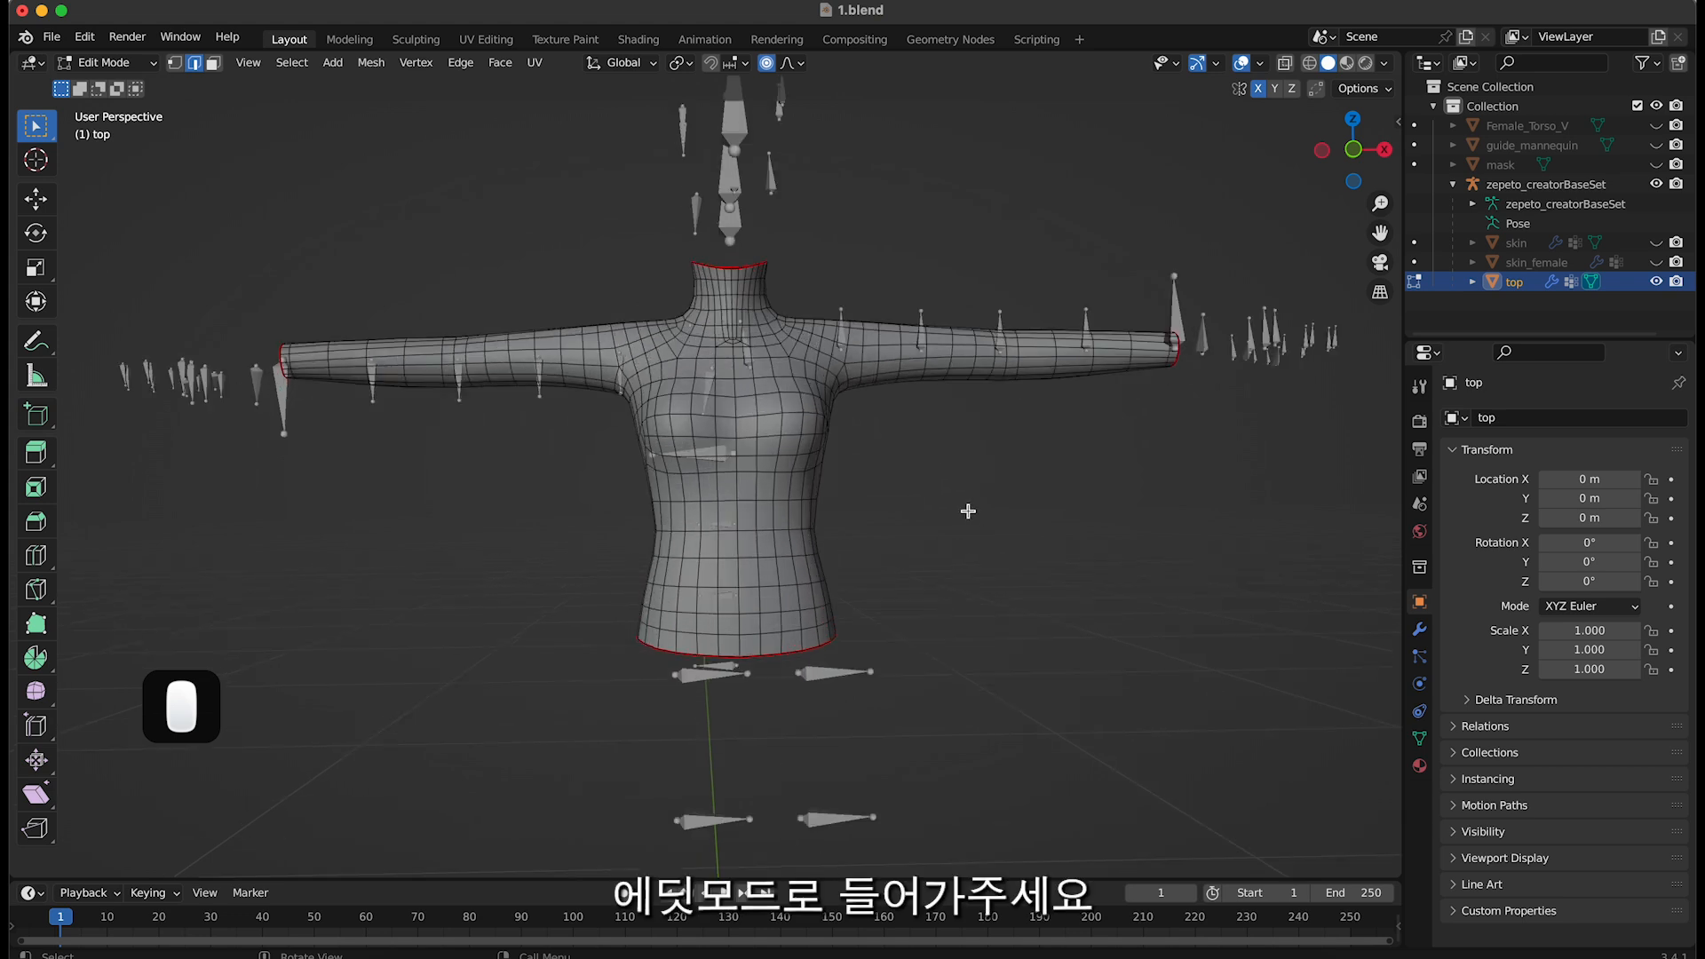
Select the edge loops around the lower waist and both upper arms of the top as crop tee boundaries
{"action": "left_click", "coordinate": [706, 586], "text": "alt"}
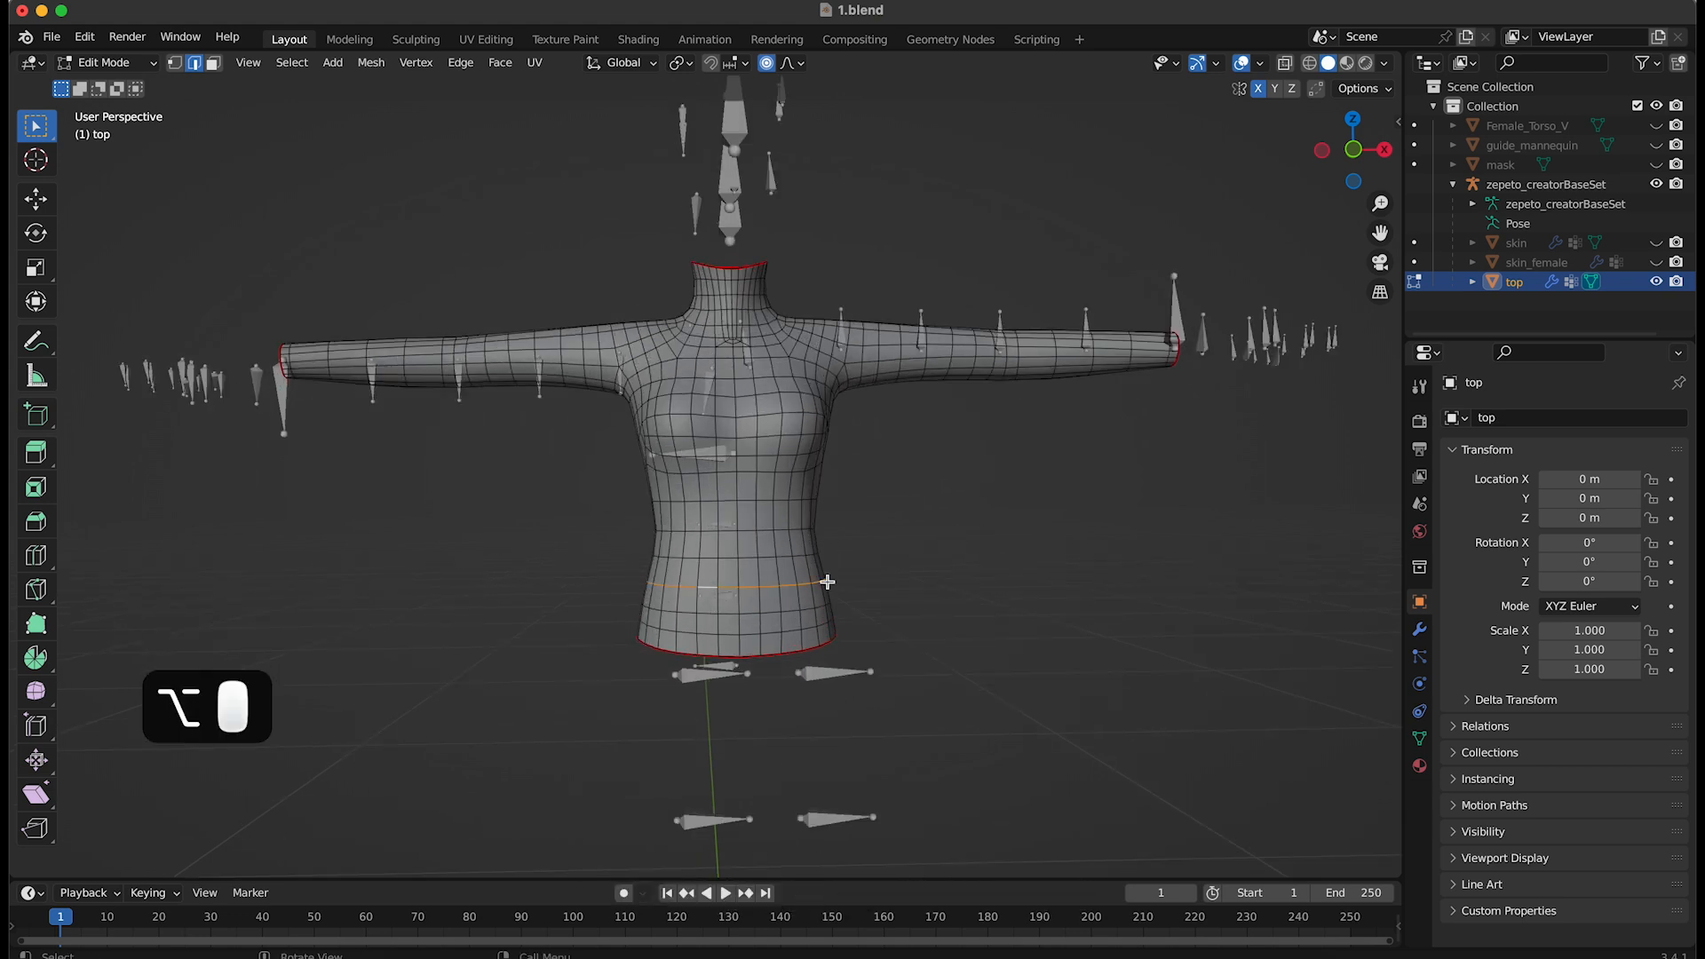
{"action": "left_click", "coordinate": [584, 354], "text": "alt+shift"}
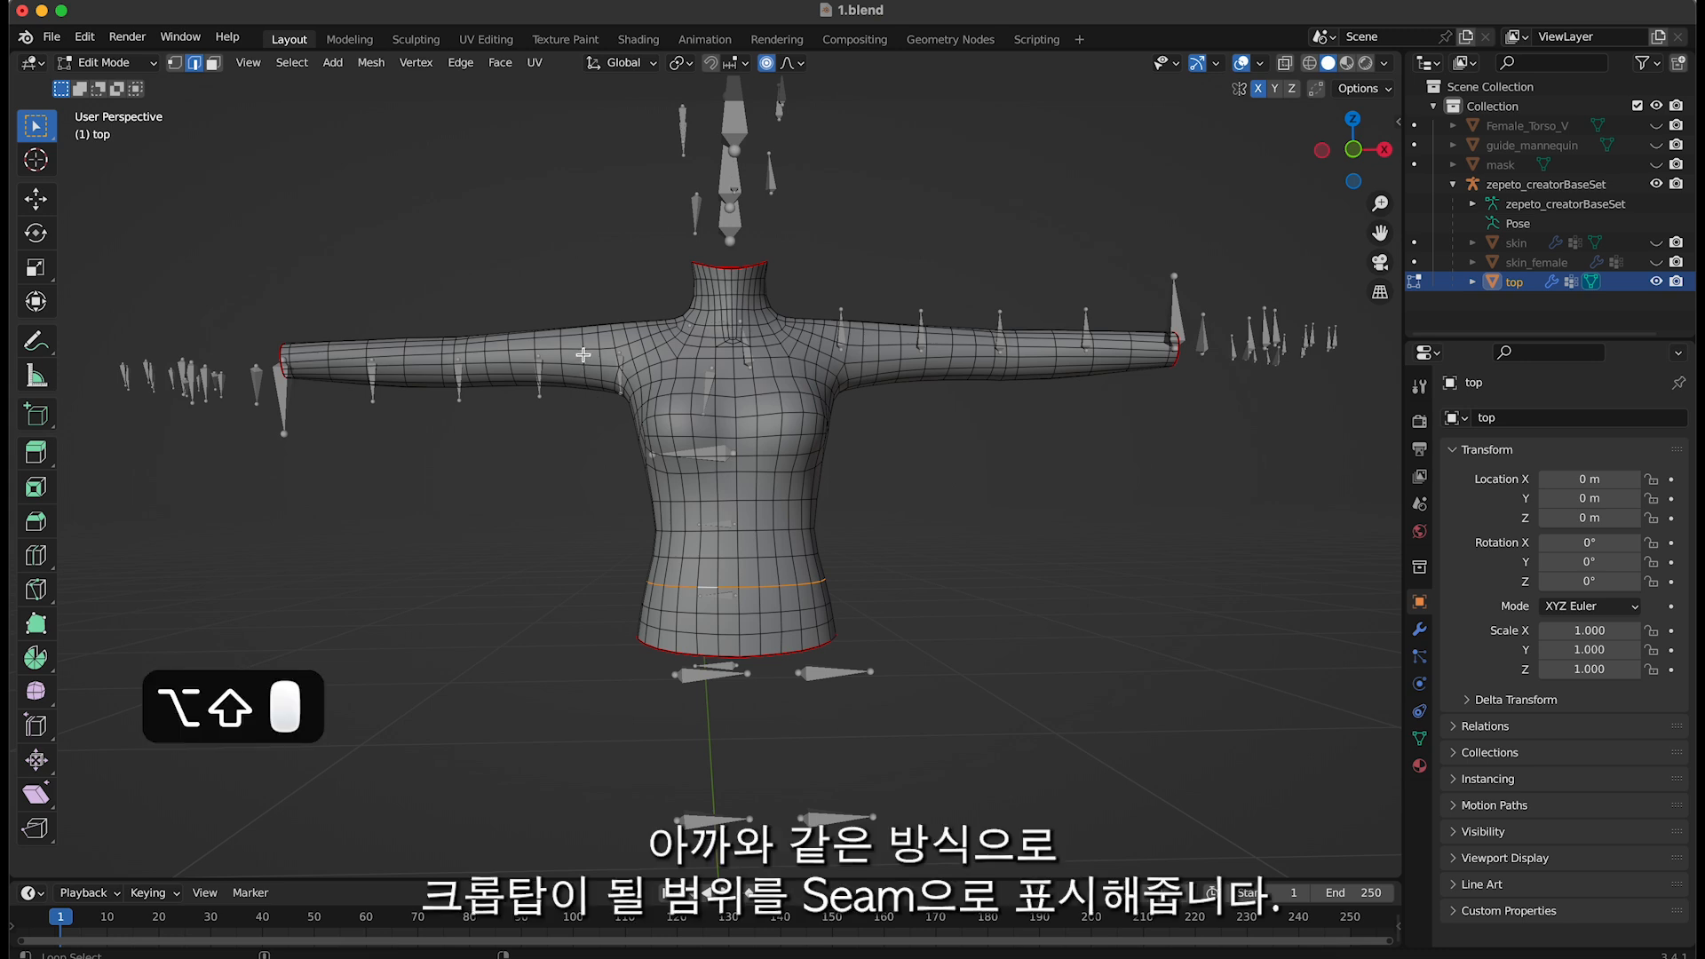
{"action": "key", "text": "super+z"}
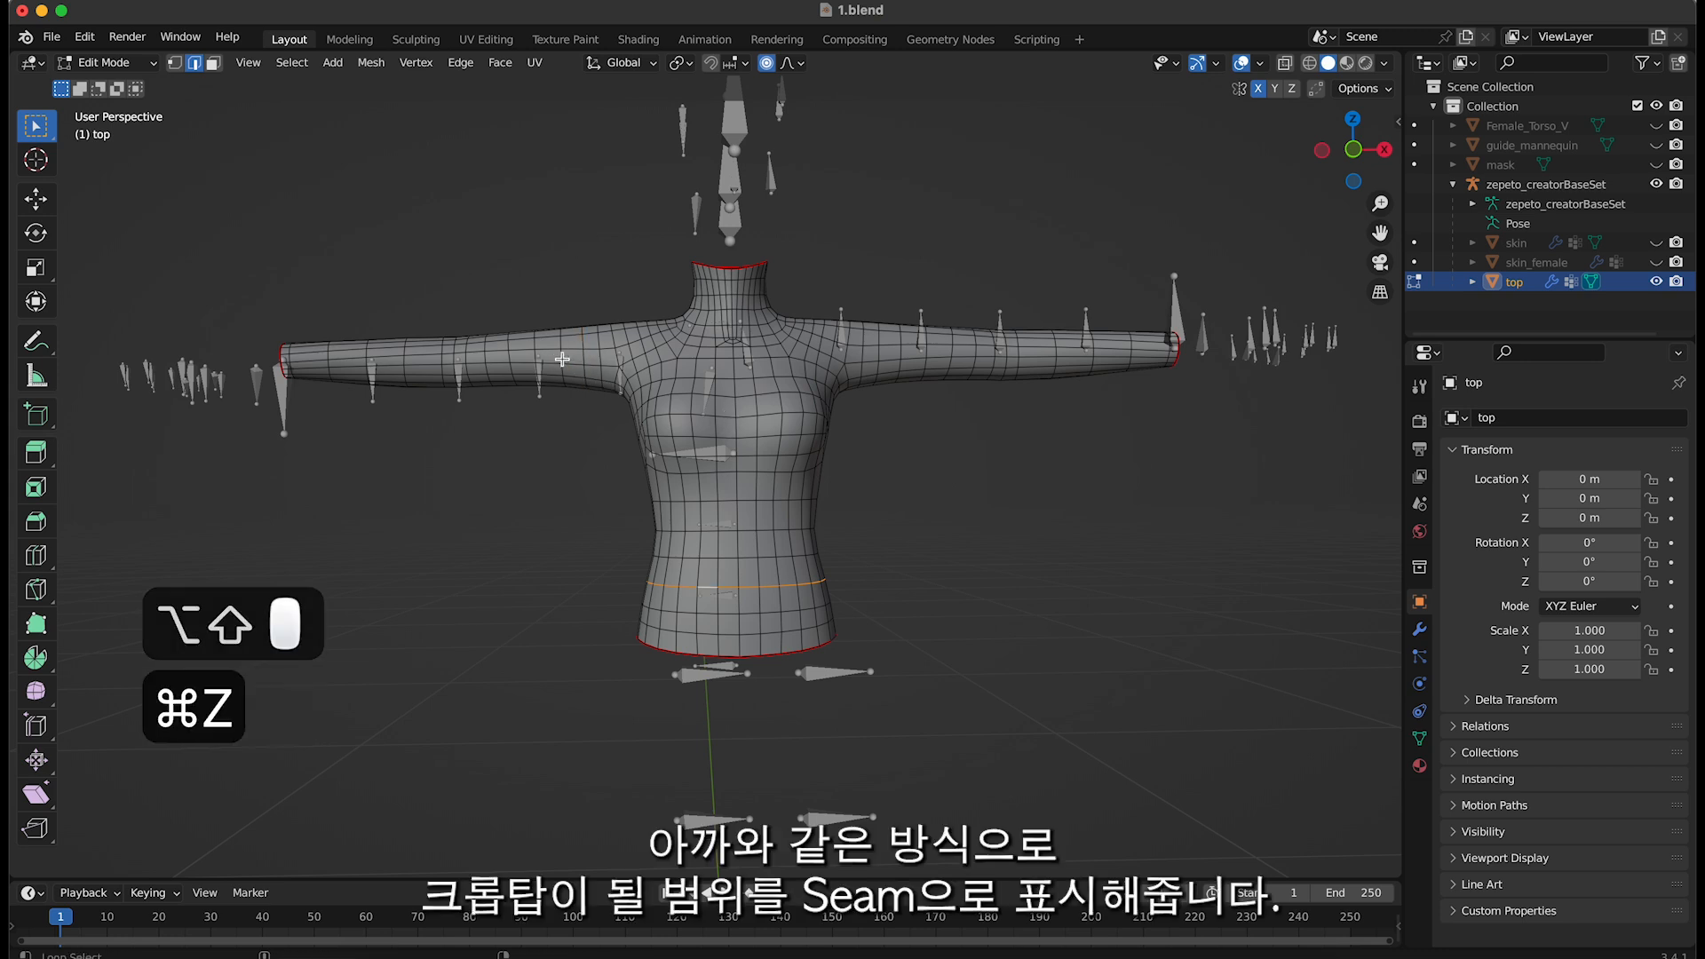
{"action": "left_click", "coordinate": [562, 356], "text": "alt+shift"}
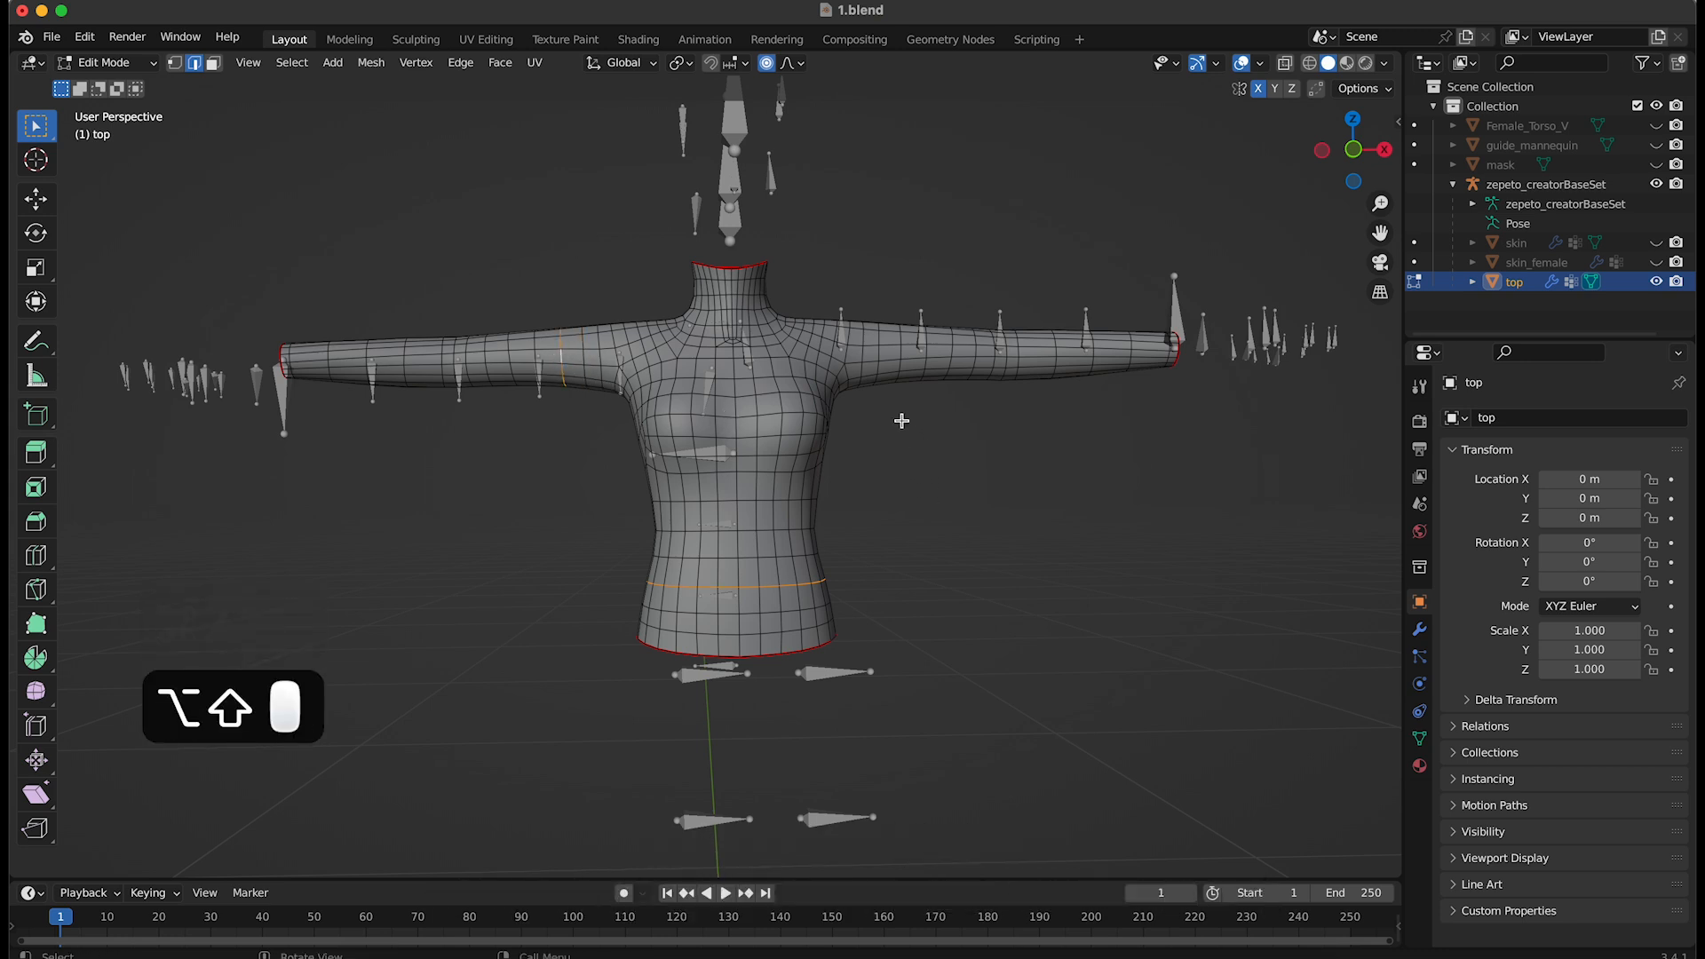
{"action": "left_click", "coordinate": [900, 354], "text": "alt+shift"}
{"action": "middle_click_drag", "start_coordinate": [921, 487], "coordinate": [918, 492]}
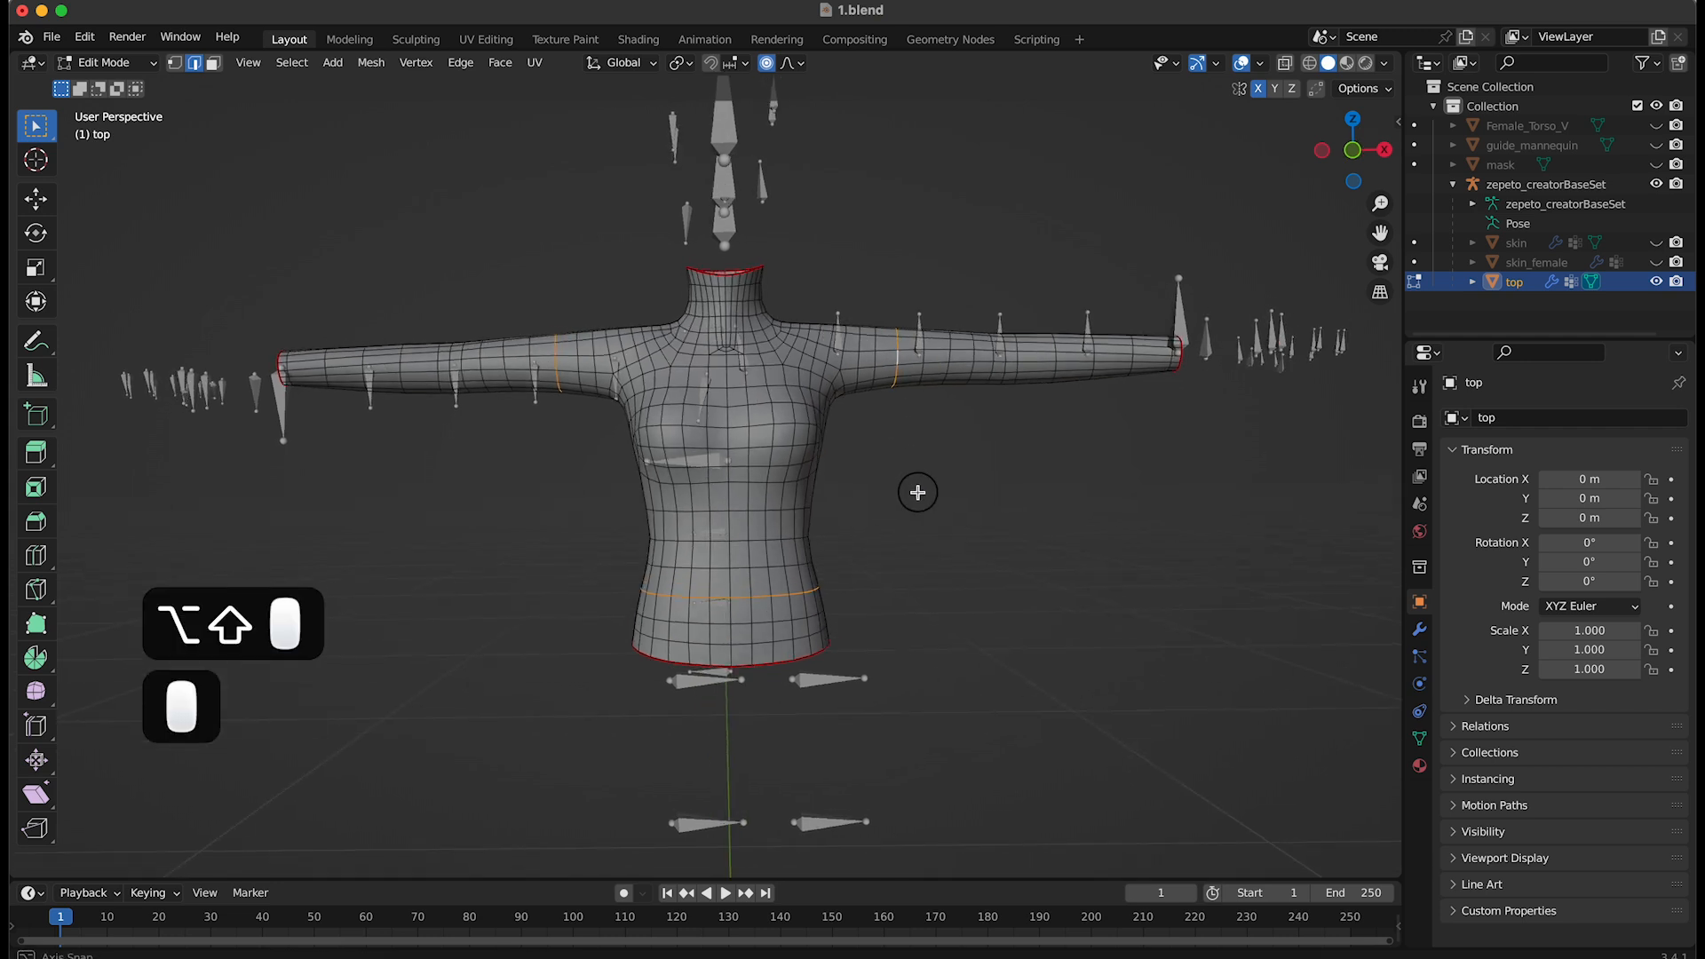
Add the mid-neck edge loop to the selection and mark the neck, arm and waist loops as seams
{"action": "left_click", "coordinate": [701, 303], "text": "alt+shift"}
{"action": "key", "text": "super+z"}
{"action": "left_click", "coordinate": [708, 301], "text": "alt+shift"}
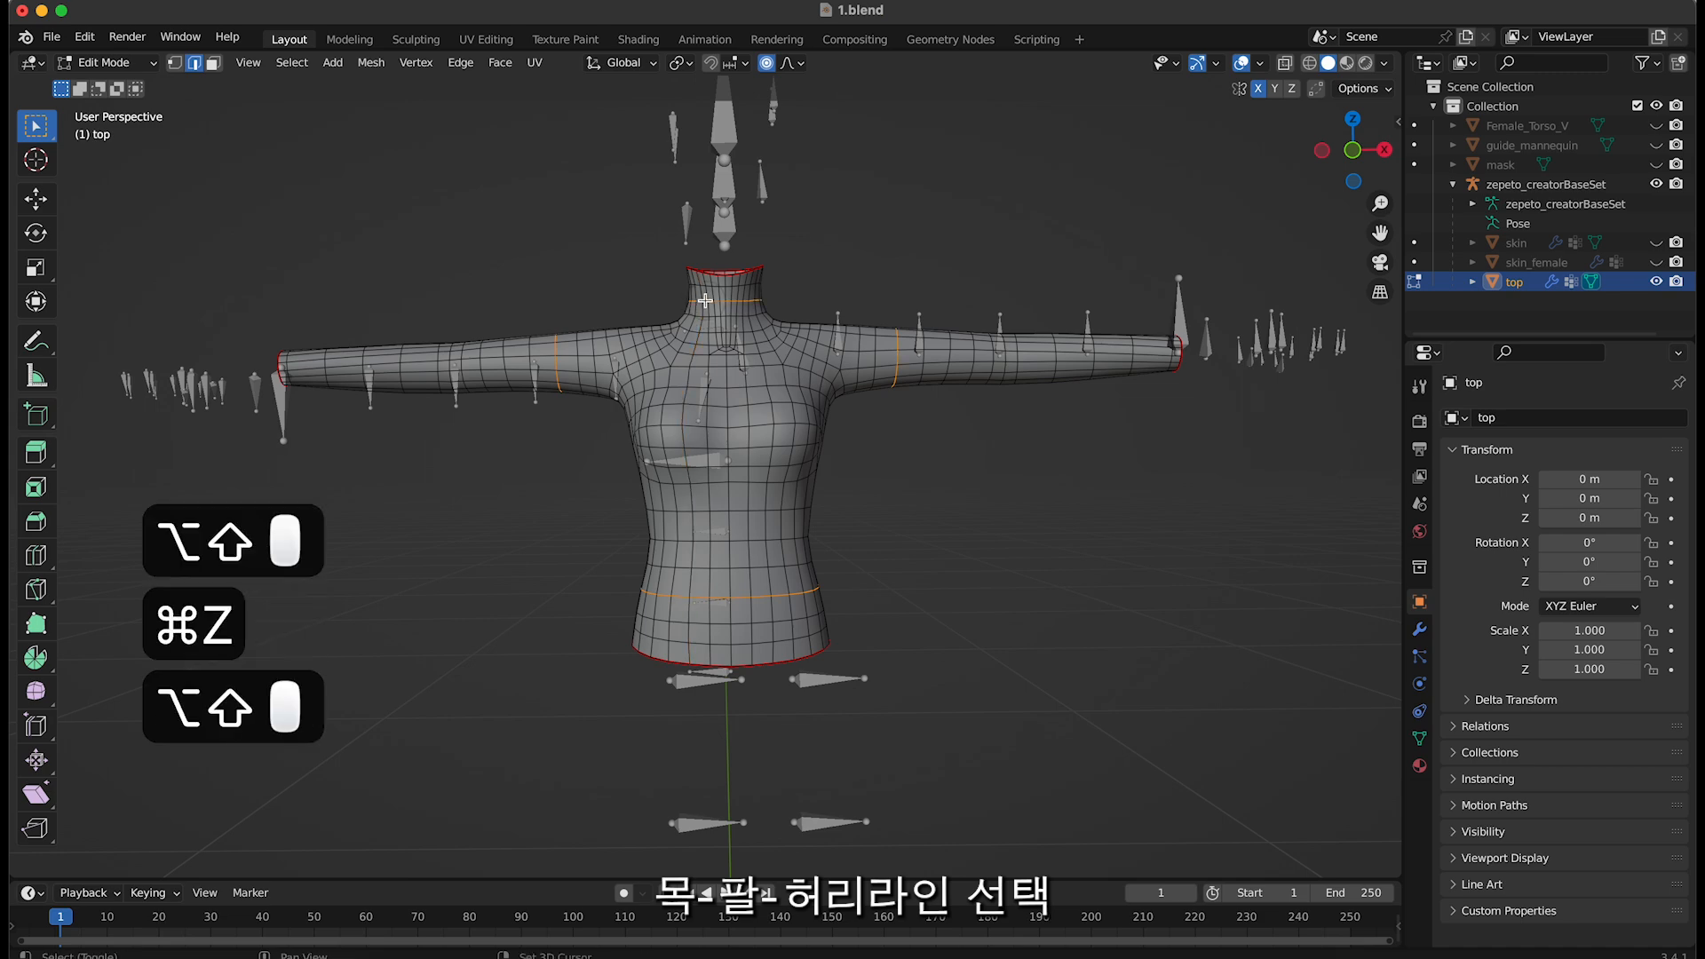
{"action": "scroll", "coordinate": [755, 409], "scroll_direction": "up", "scroll_amount": 3}
{"action": "scroll", "coordinate": [755, 409], "scroll_direction": "down", "scroll_amount": 3}
{"action": "right_click", "coordinate": [781, 680]}
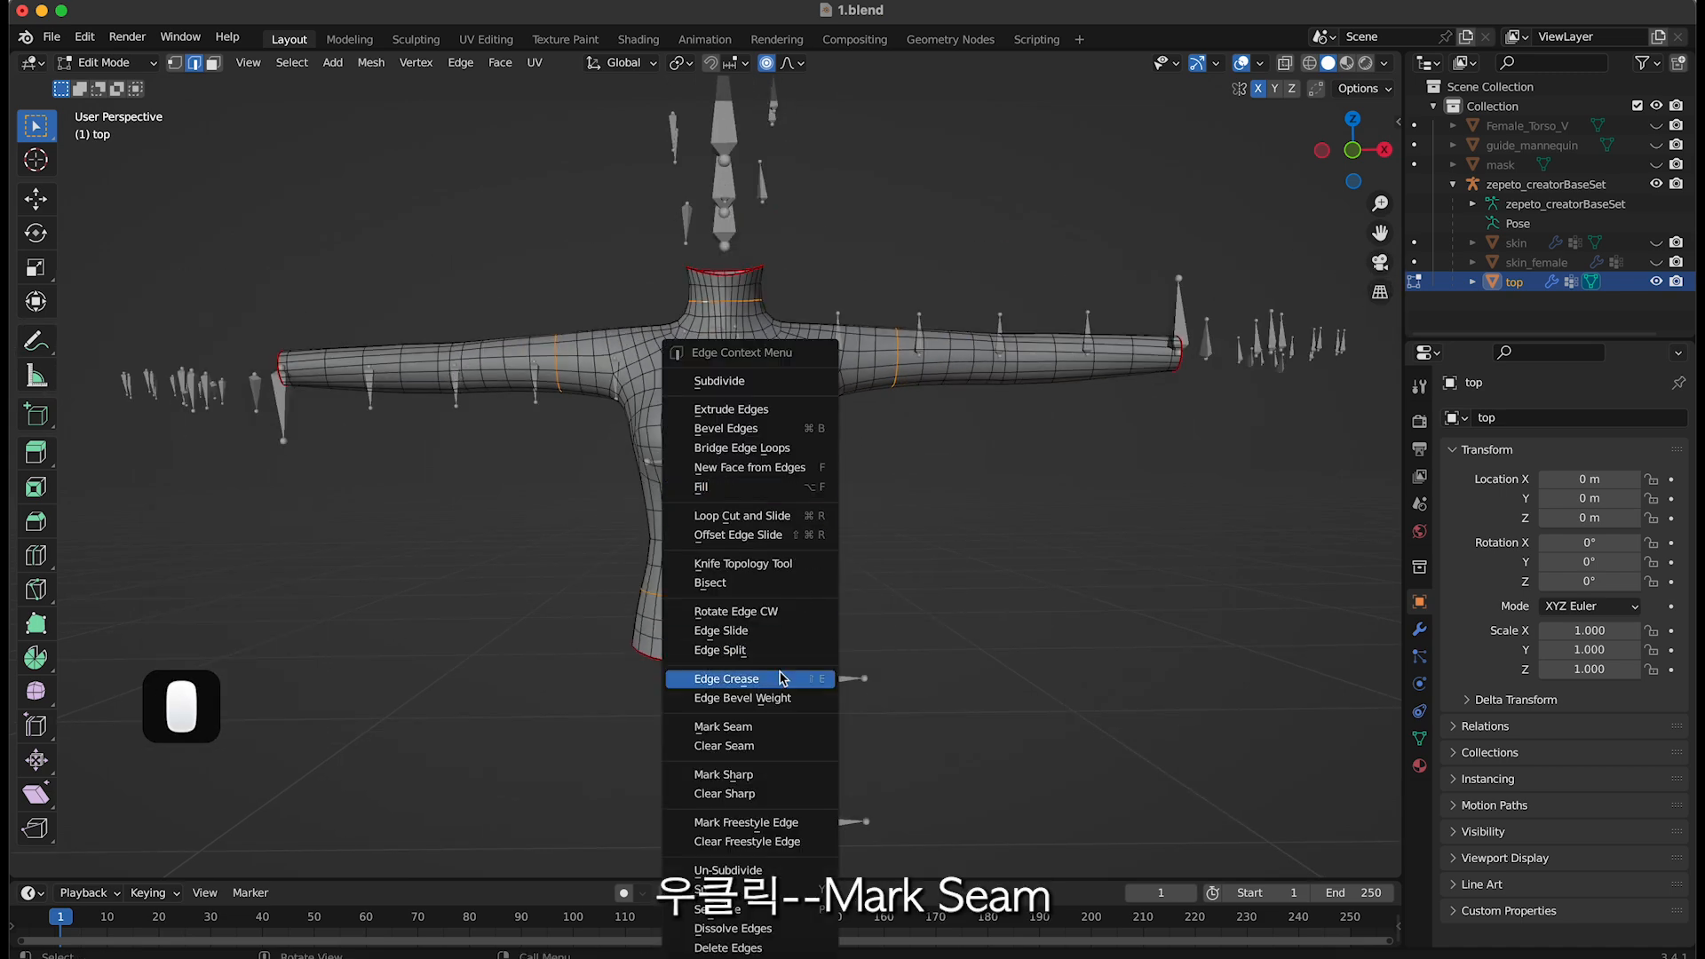
{"action": "left_click", "coordinate": [776, 733]}
{"action": "left_click", "coordinate": [908, 593]}
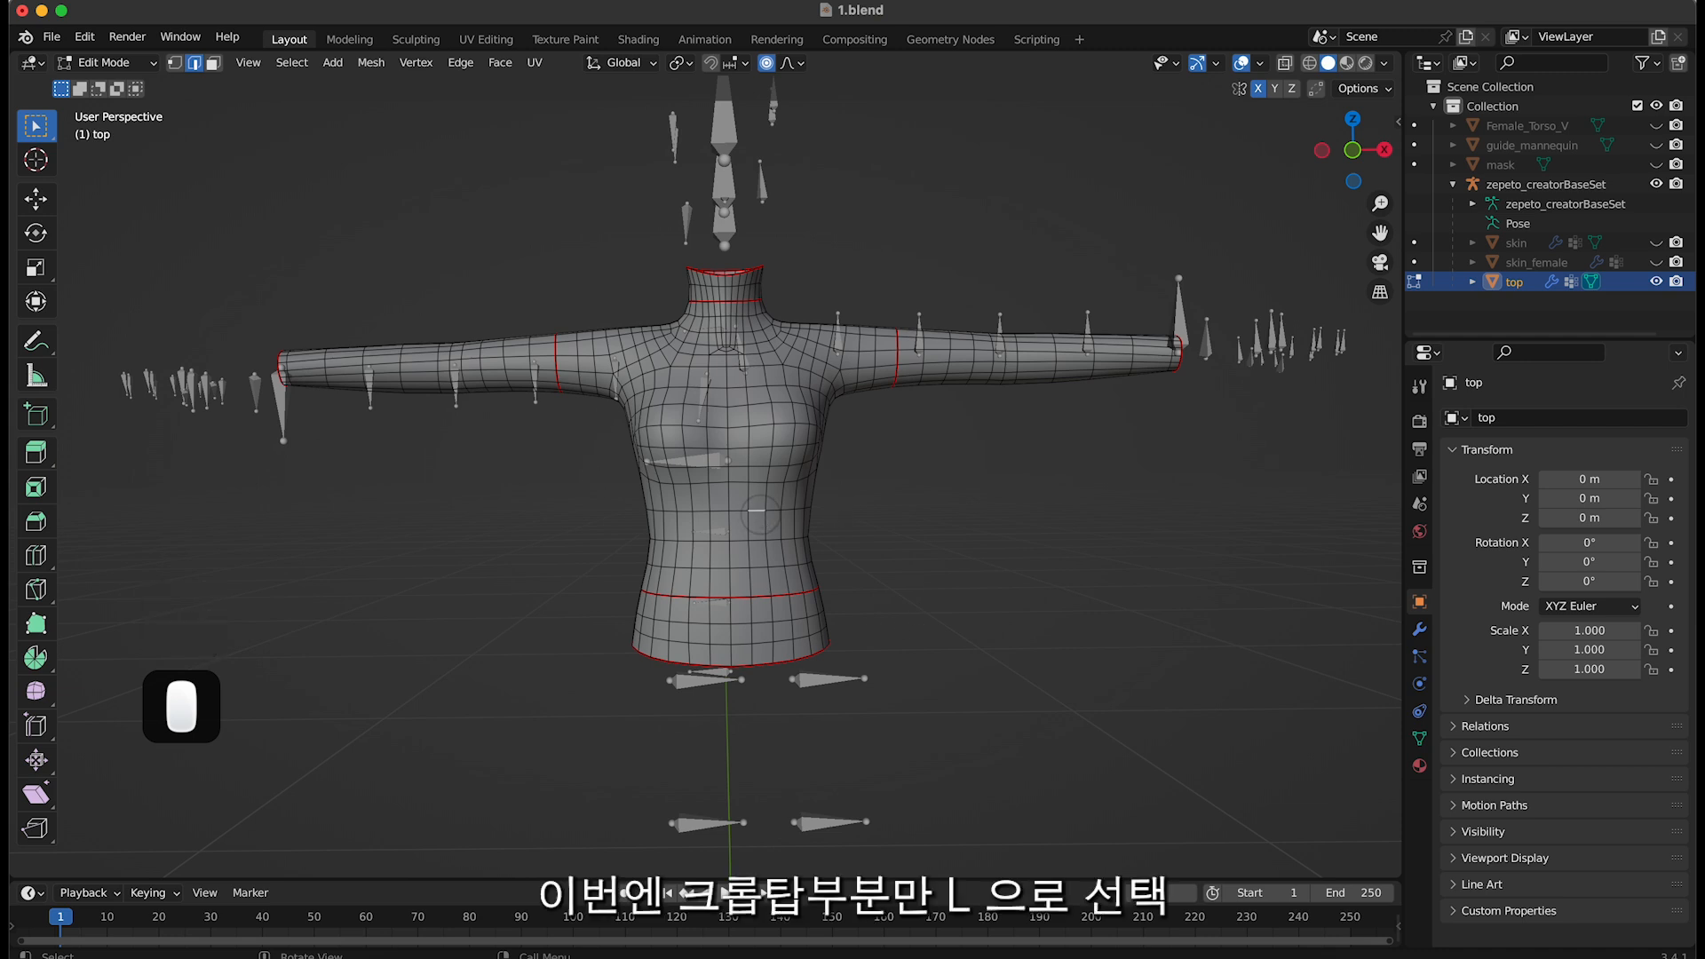
Duplicate the seam-bounded crop tee area of the top in place and separate the copy into its own object
{"action": "key", "text": "l"}
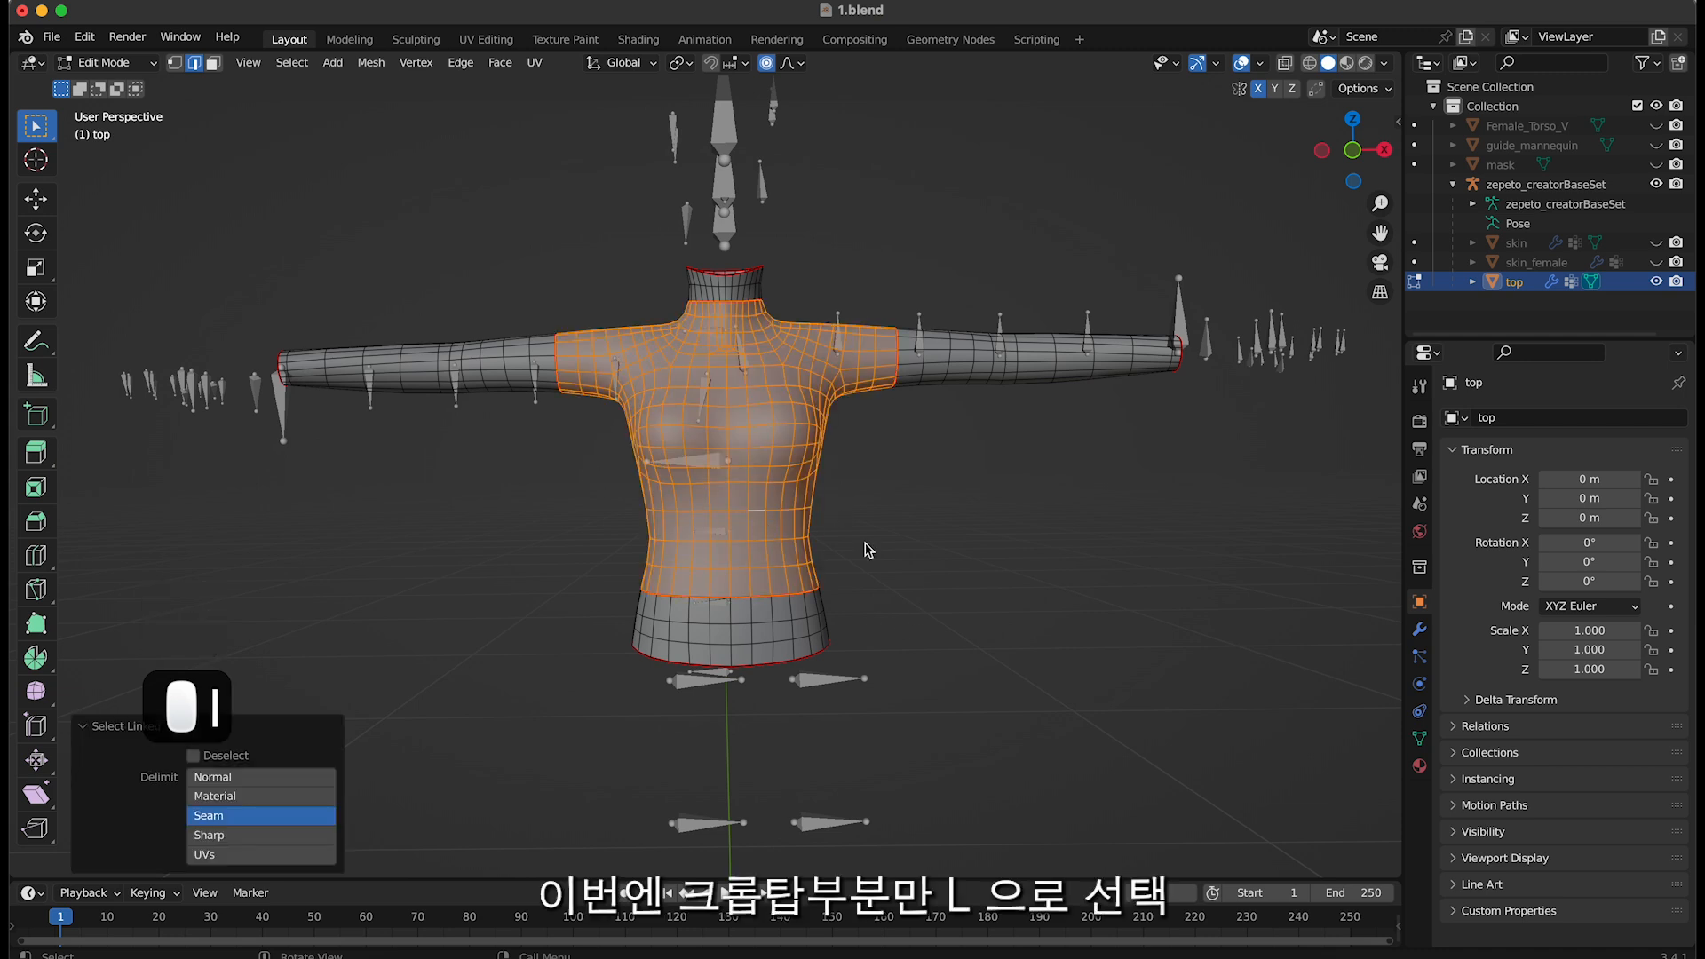
{"action": "key", "text": "shift+d"}
{"action": "key", "text": "Return"}
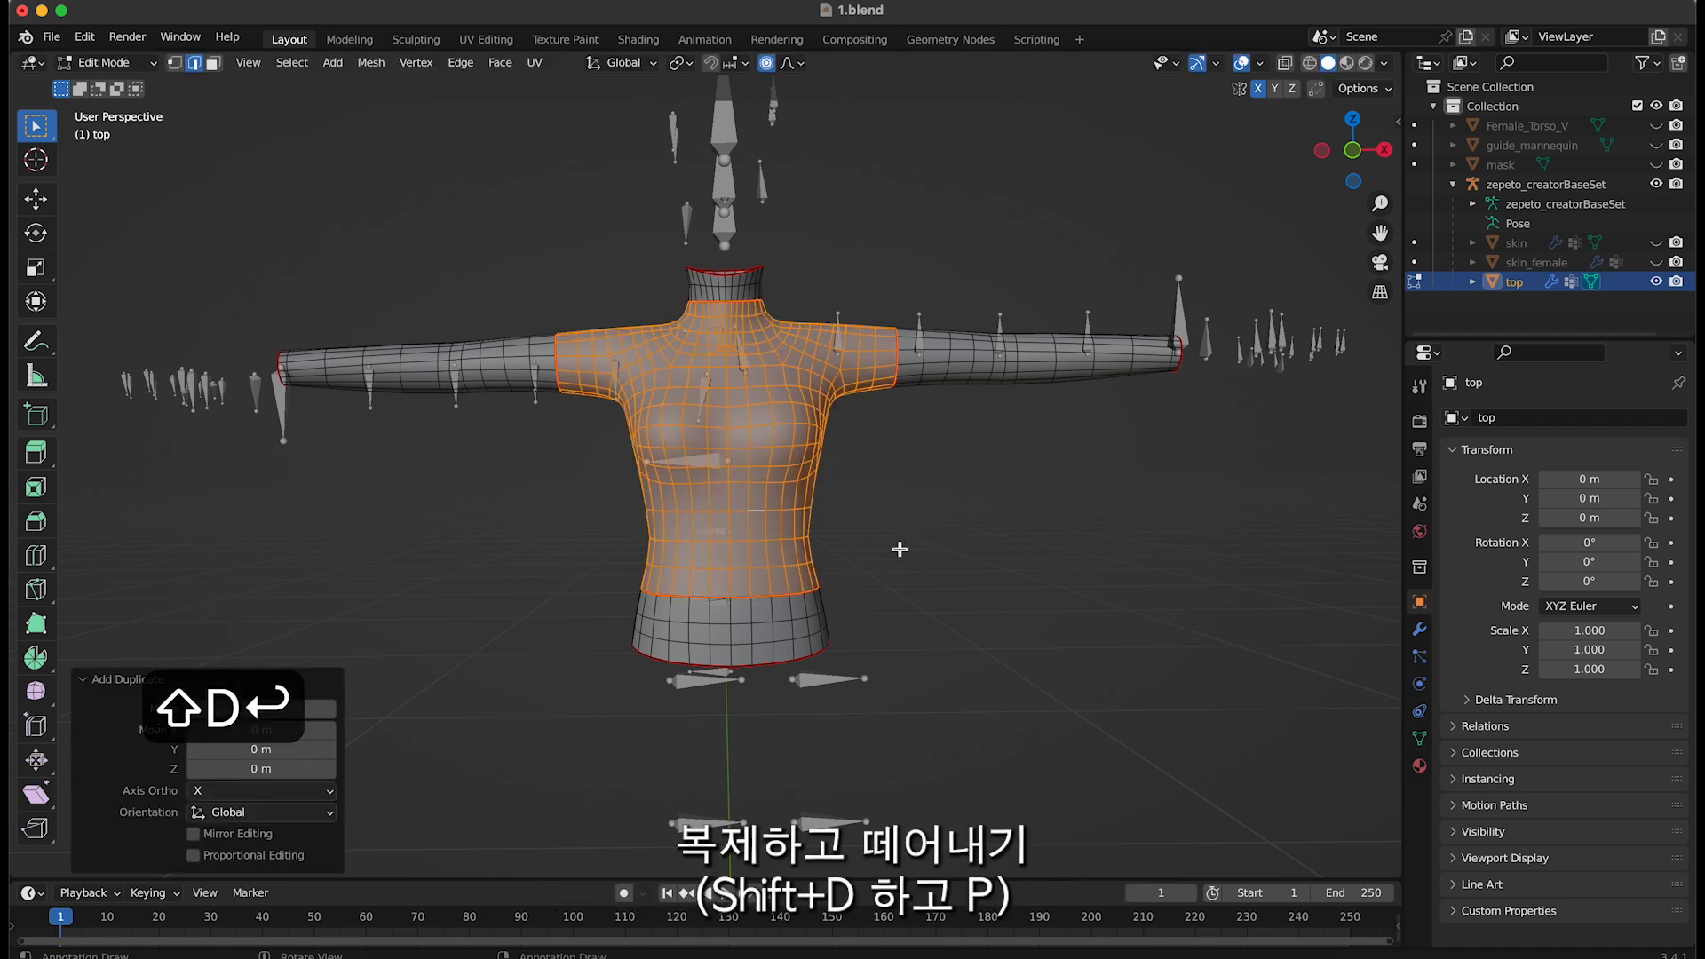
{"action": "key", "text": "p"}
{"action": "key", "text": "Return"}
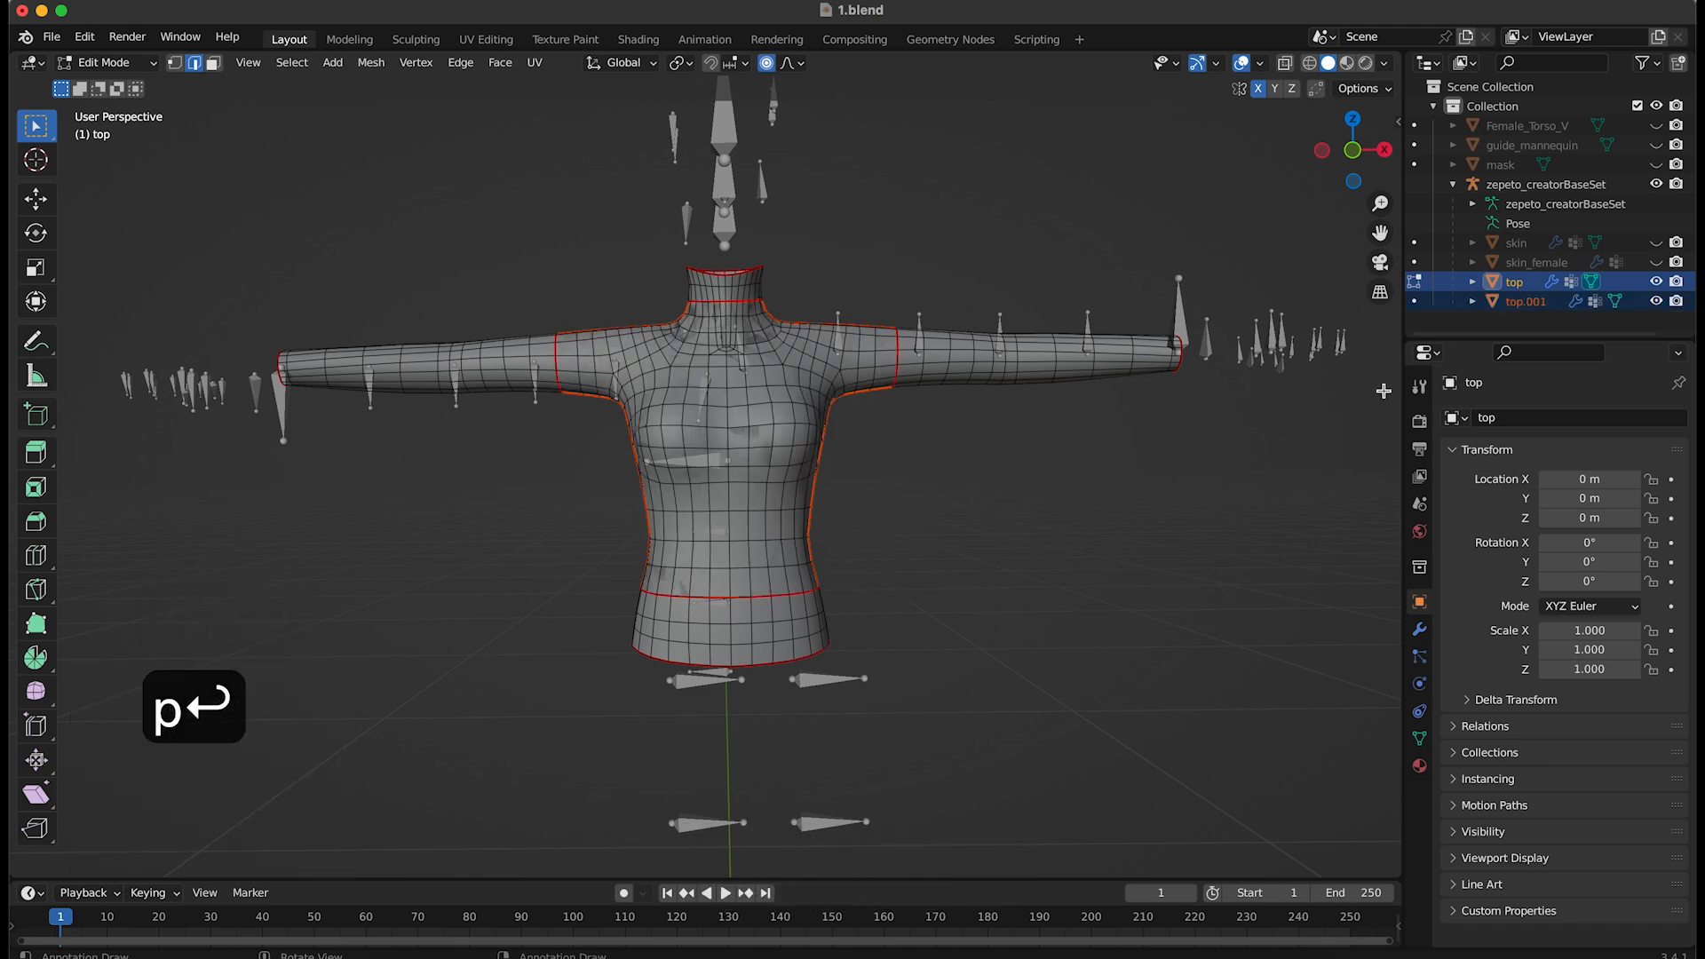
Rename the original top object as top_skin
{"action": "left_click", "coordinate": [1519, 289]}
{"action": "double_click", "coordinate": [1519, 290]}
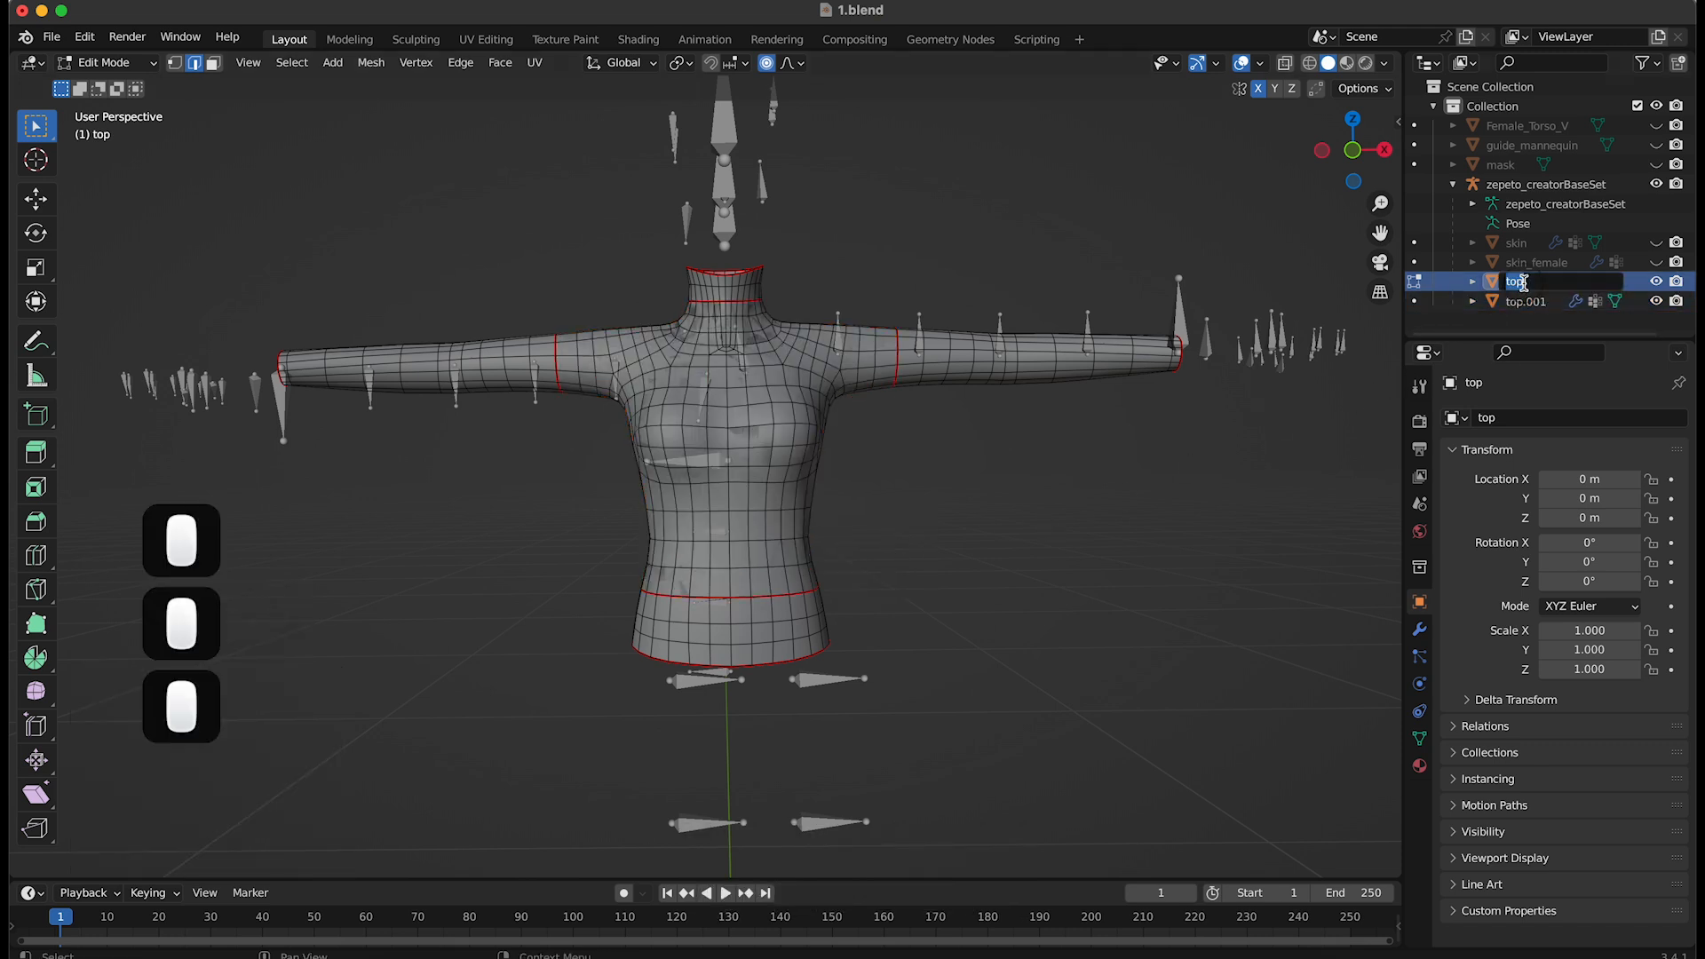
{"action": "left_click", "coordinate": [1531, 282]}
{"action": "type", "text": "_skin"}
{"action": "key", "text": "Return"}
Rename the separated crop tee object top.001 as top
{"action": "left_click", "coordinate": [1537, 285]}
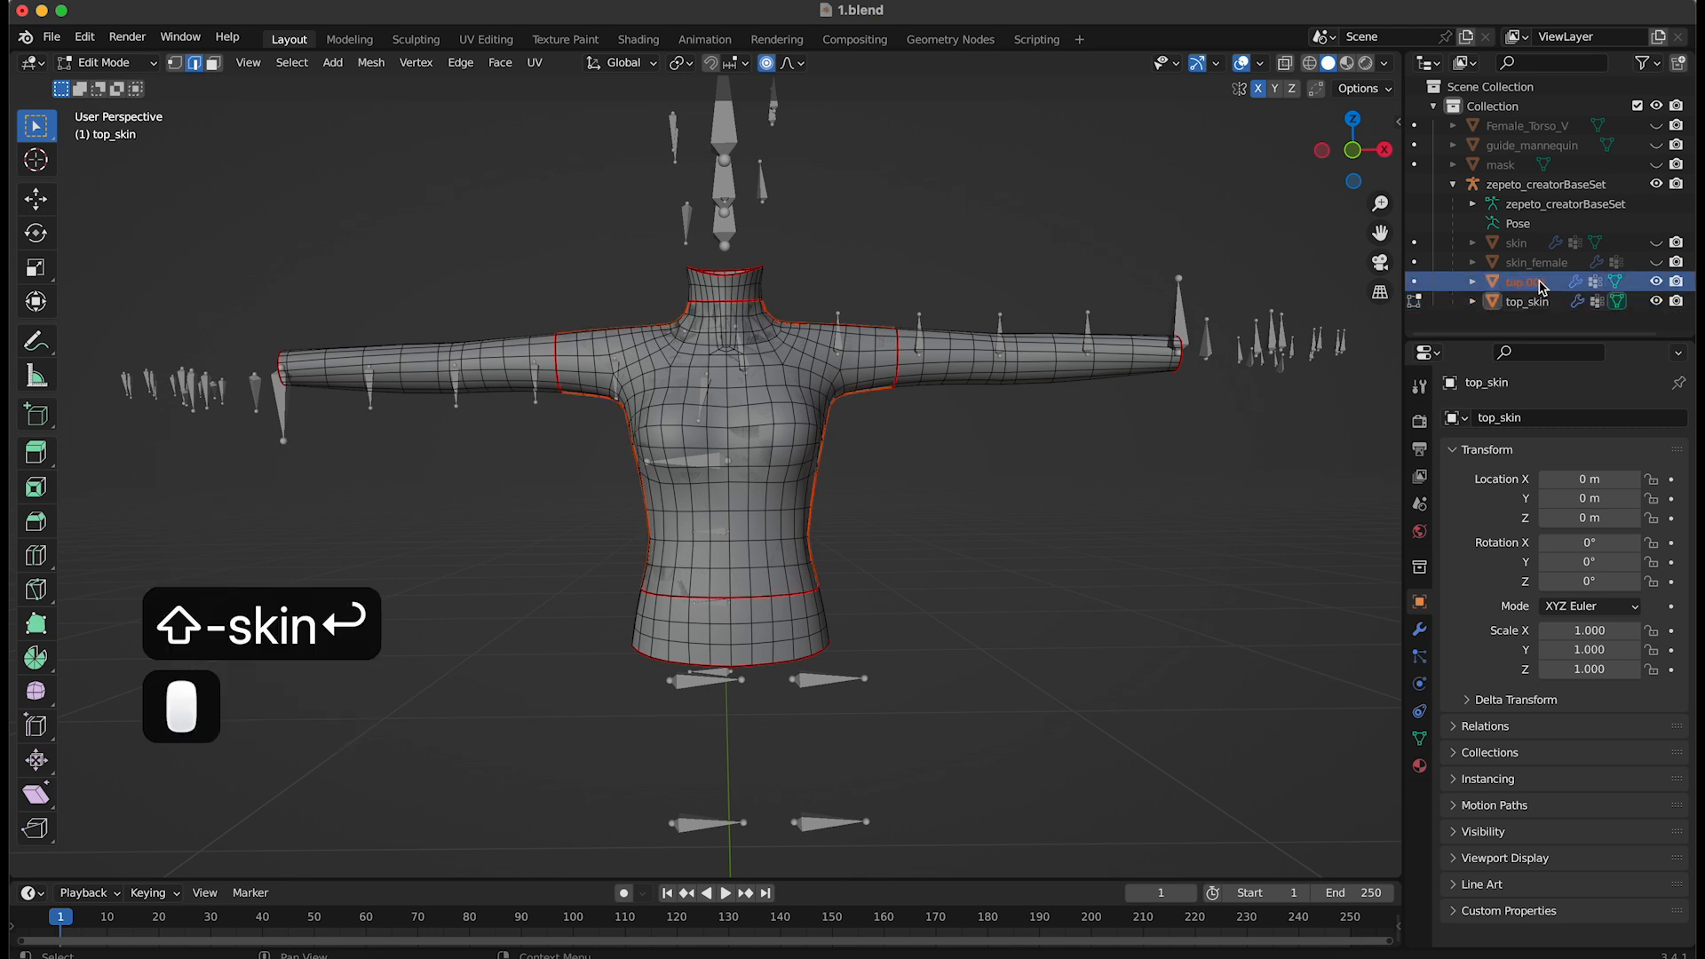
{"action": "double_click", "coordinate": [1542, 285]}
{"action": "left_click", "coordinate": [1550, 283]}
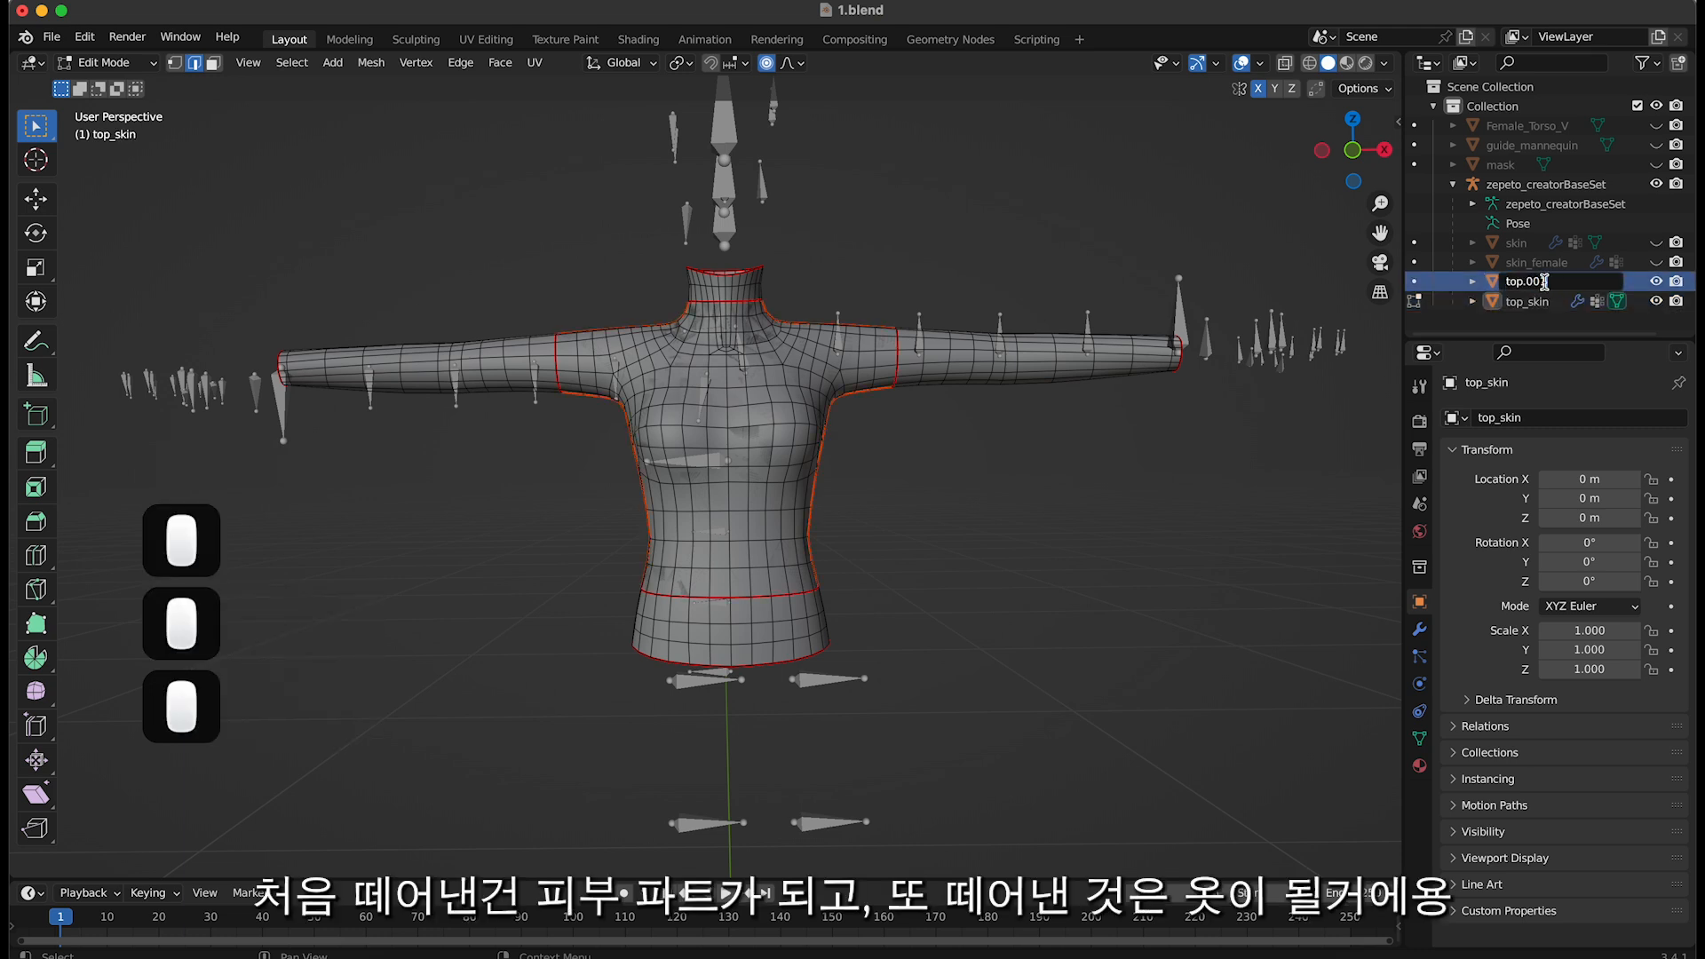
{"action": "key", "text": "BackSpace"}
{"action": "key", "text": "BackSpace"}
{"action": "key", "text": "BackSpace"}
{"action": "key", "text": "BackSpace"}
{"action": "key", "text": "Return"}
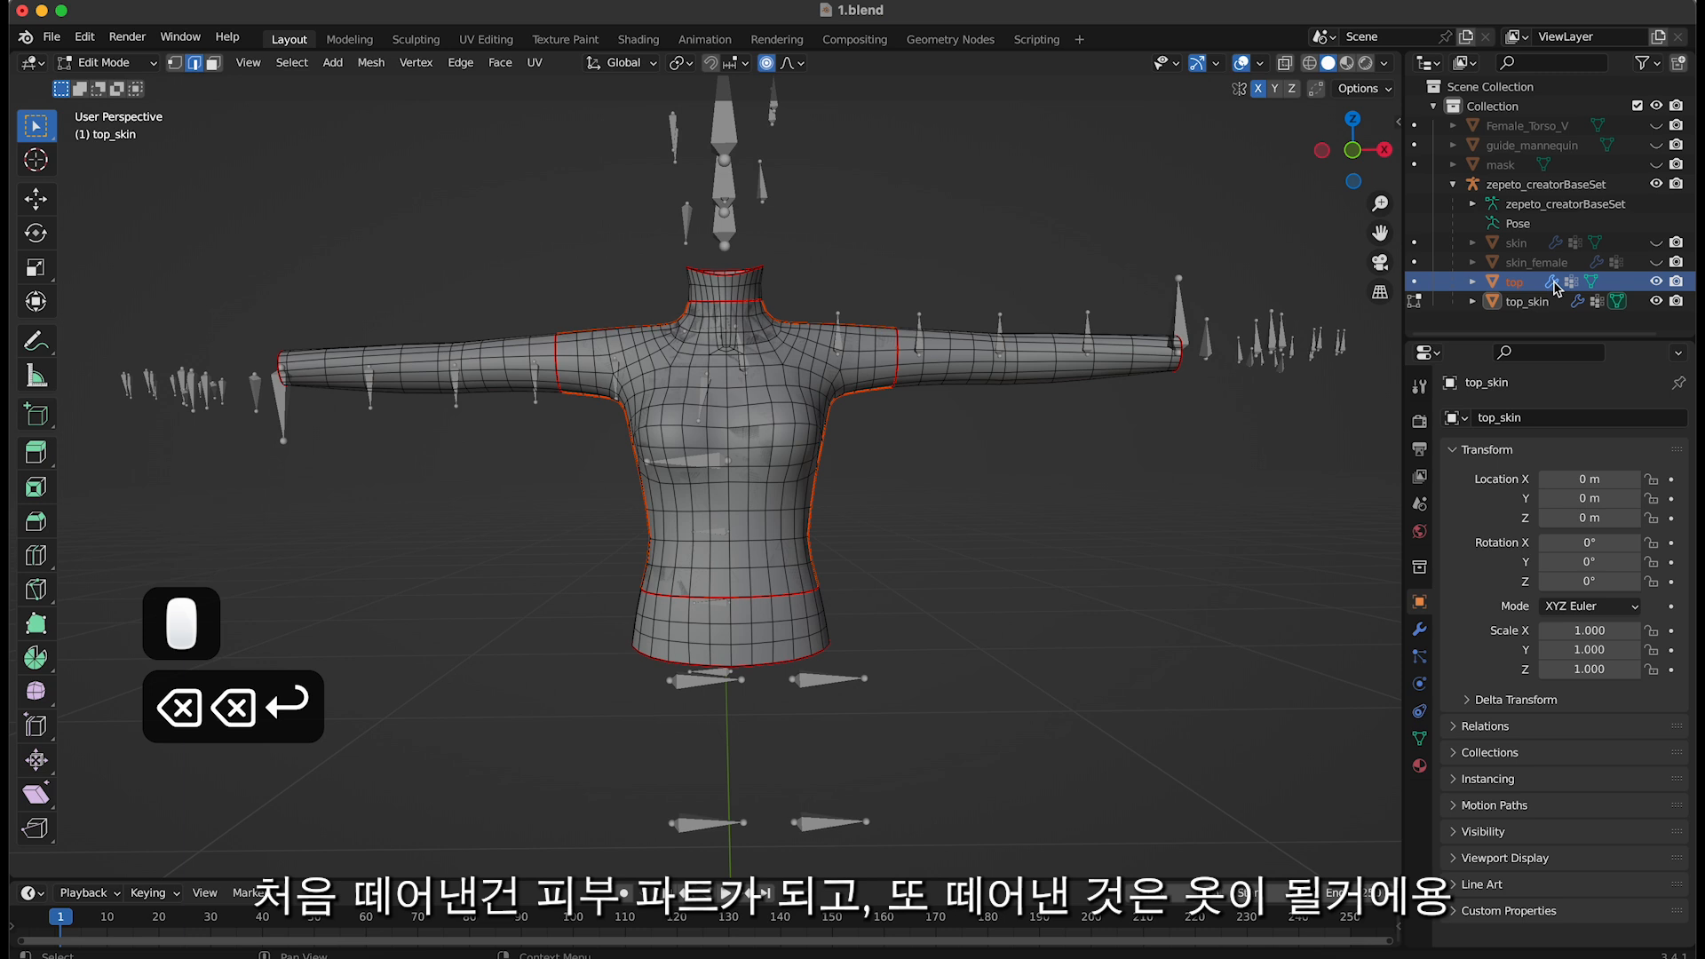
Switch Edit Mode from top_skin to the top object, then hide top_skin and show it again
{"action": "left_click", "coordinate": [918, 524]}
{"action": "left_click", "coordinate": [800, 548]}
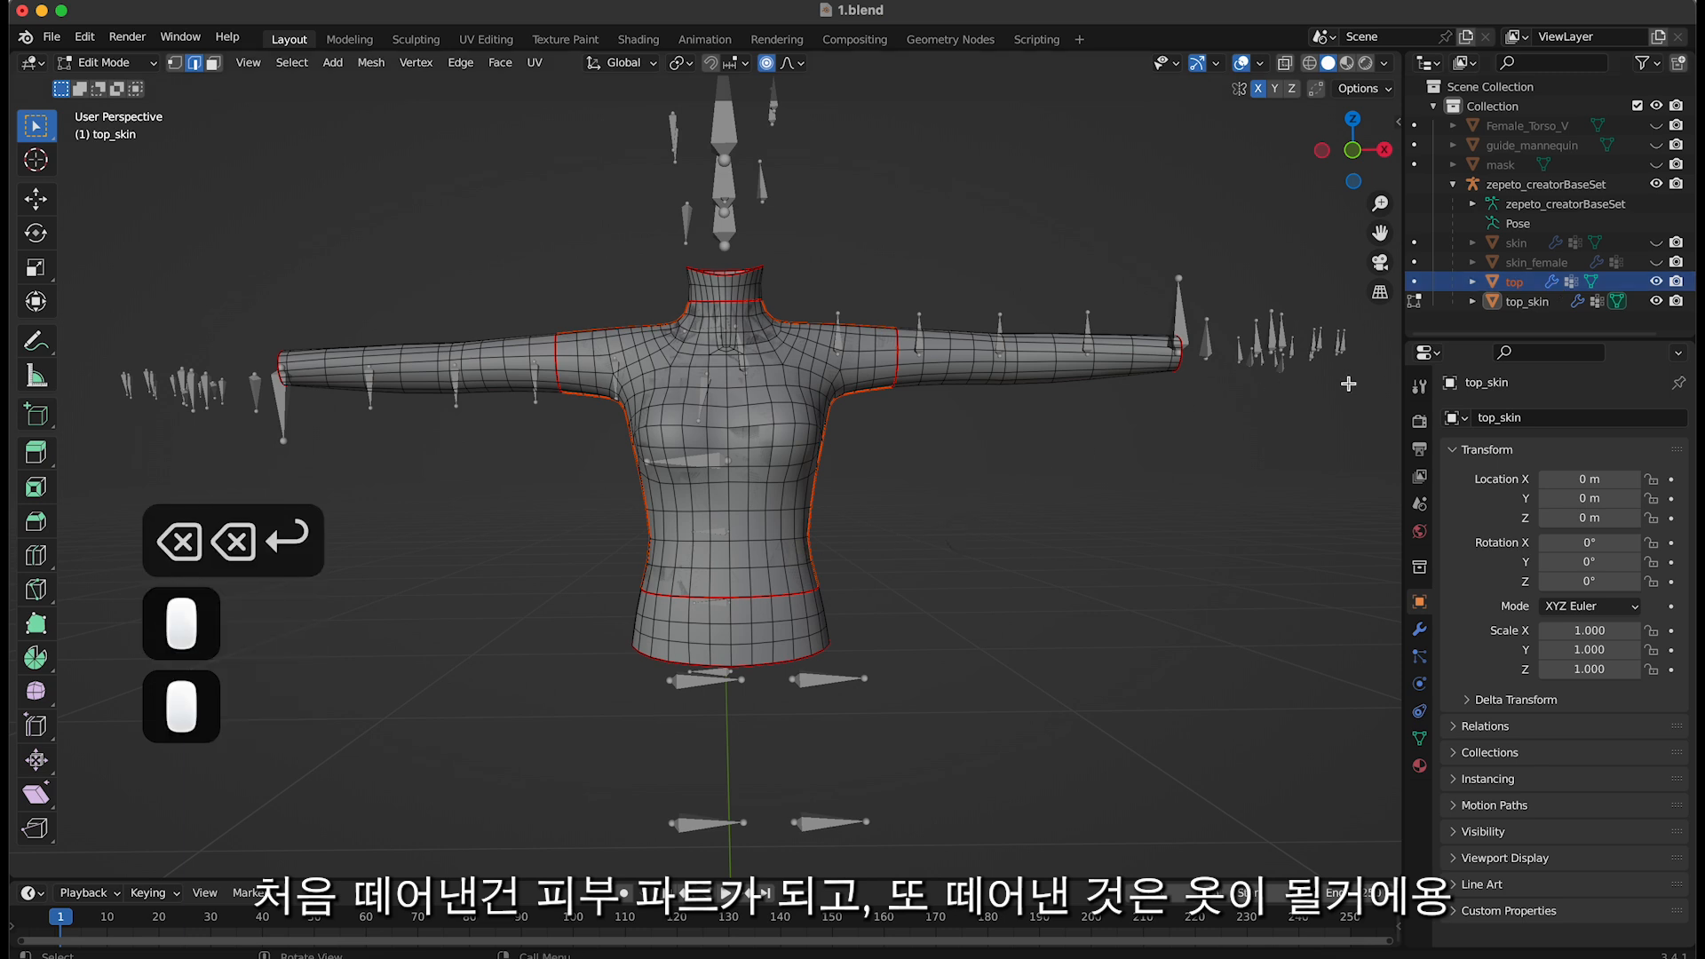
{"action": "left_click", "coordinate": [1415, 282]}
{"action": "left_click", "coordinate": [1656, 302]}
{"action": "left_click", "coordinate": [1656, 302]}
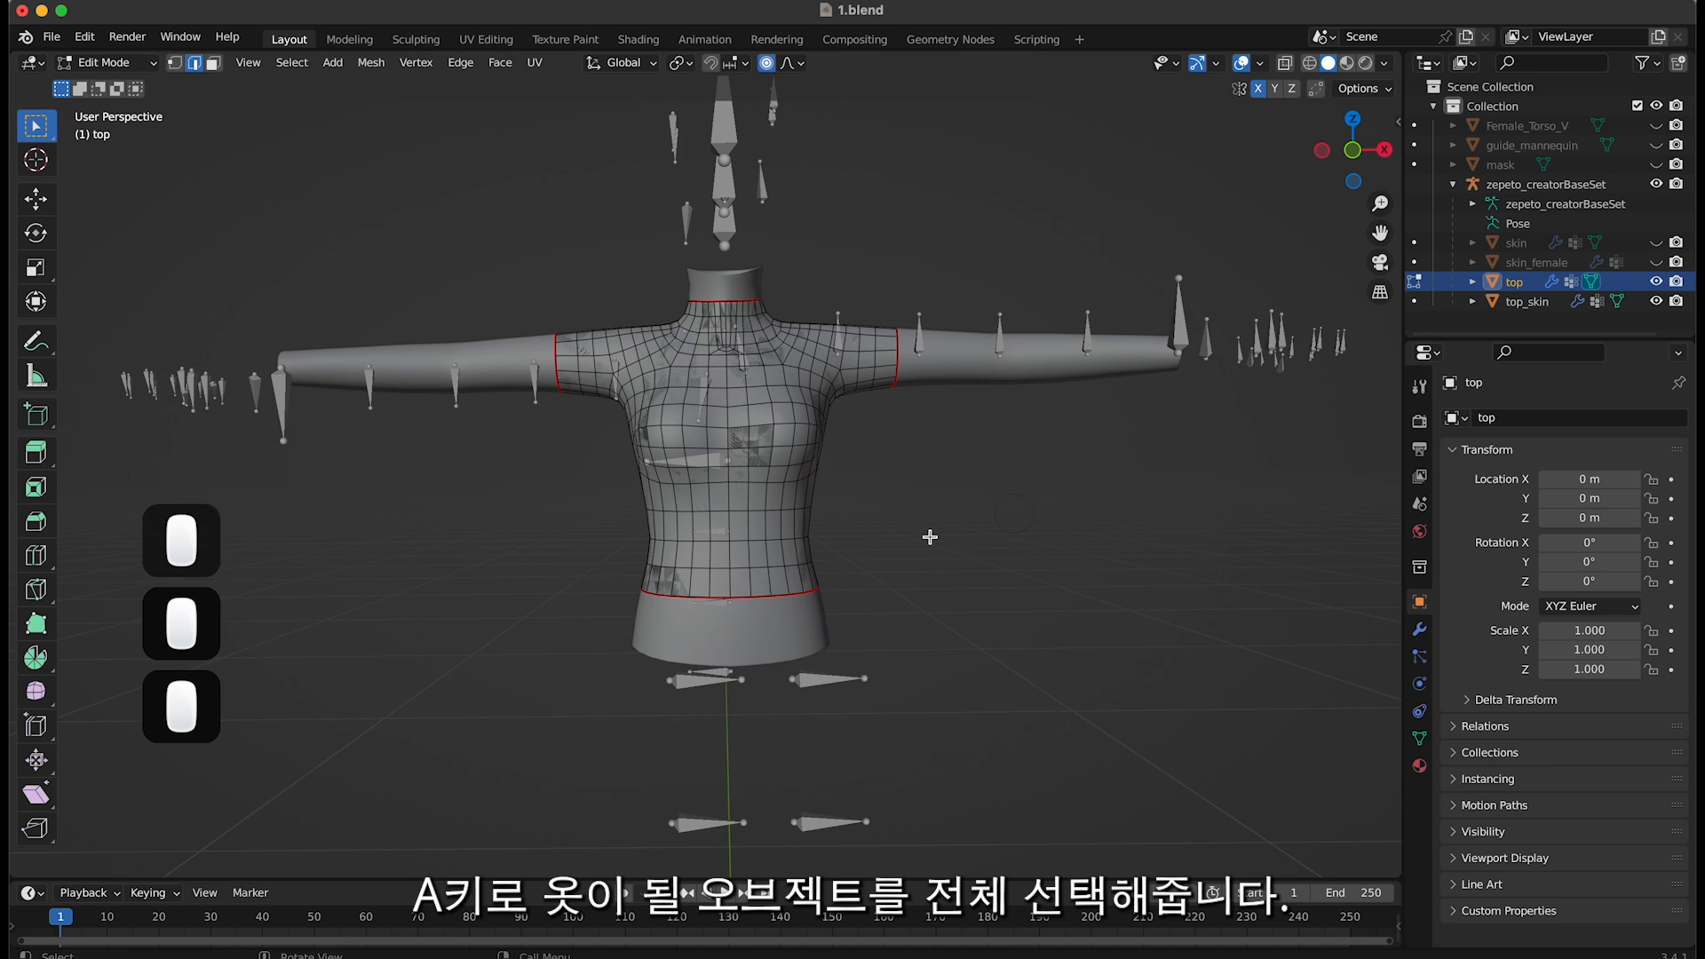
Select the whole crop tee mesh, try scaling it up uniformly and undo the scaling
{"action": "key", "text": "a"}
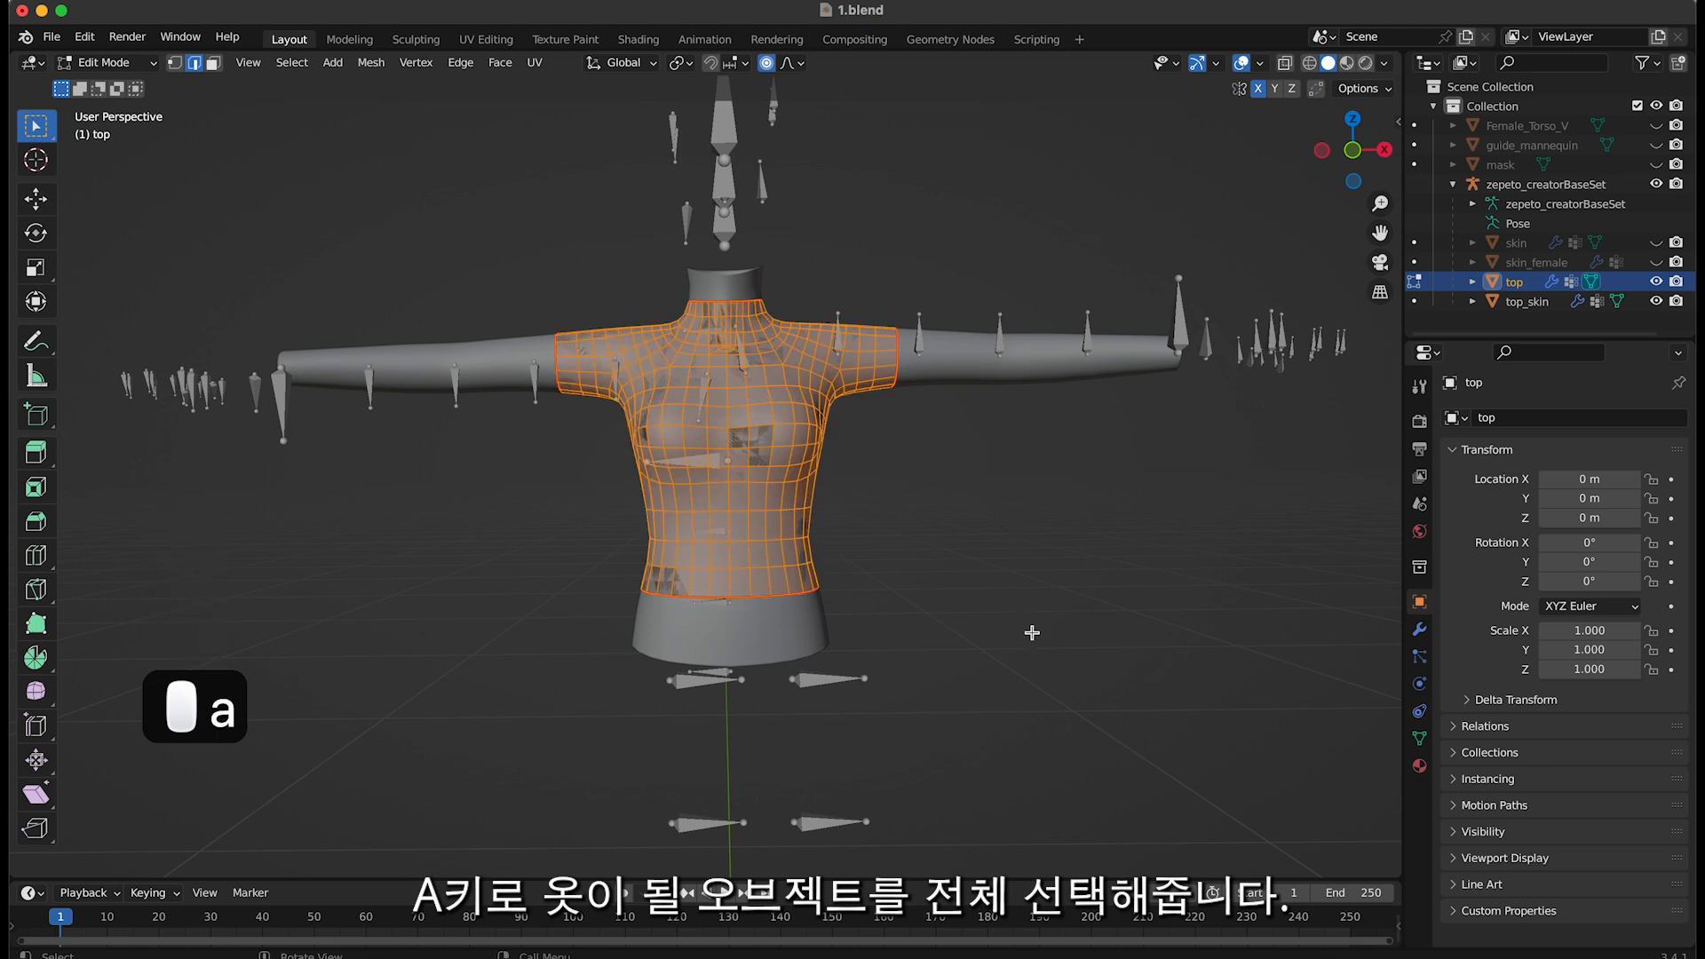
{"action": "key", "text": "s"}
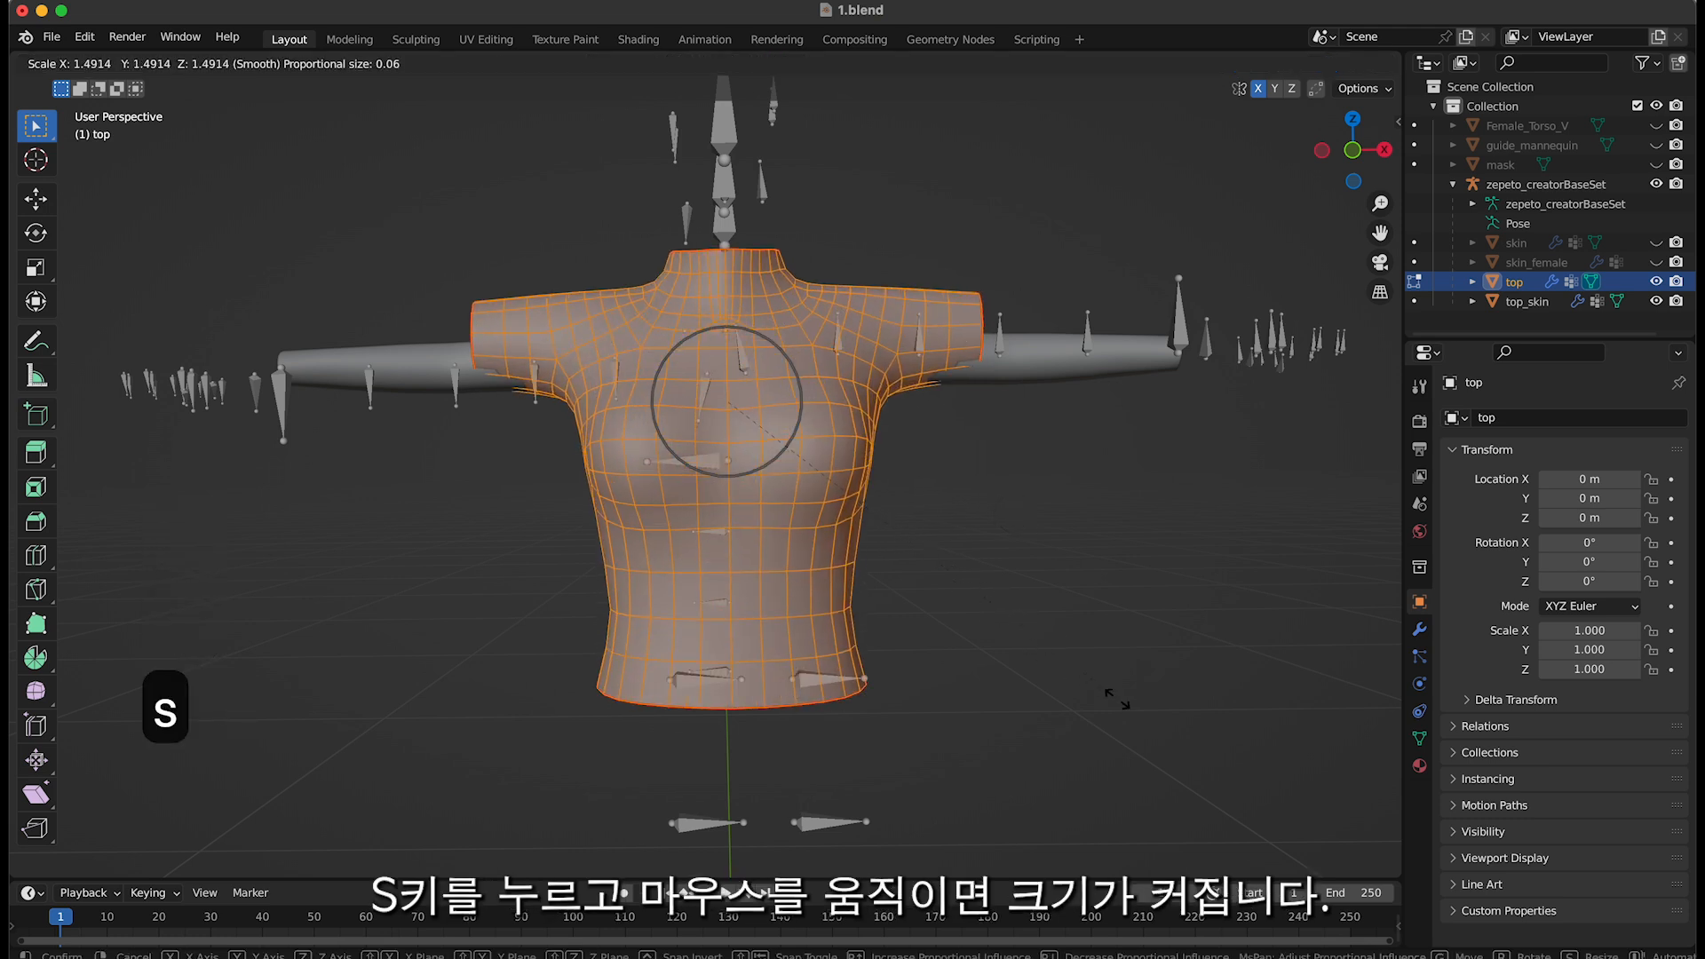
{"action": "left_click", "coordinate": [1117, 698]}
{"action": "key", "text": "super+z"}
Fatten the whole crop tee mesh outward along its normals with Shrink/Fatten until it covers the skin body
{"action": "key", "text": "alt+s"}
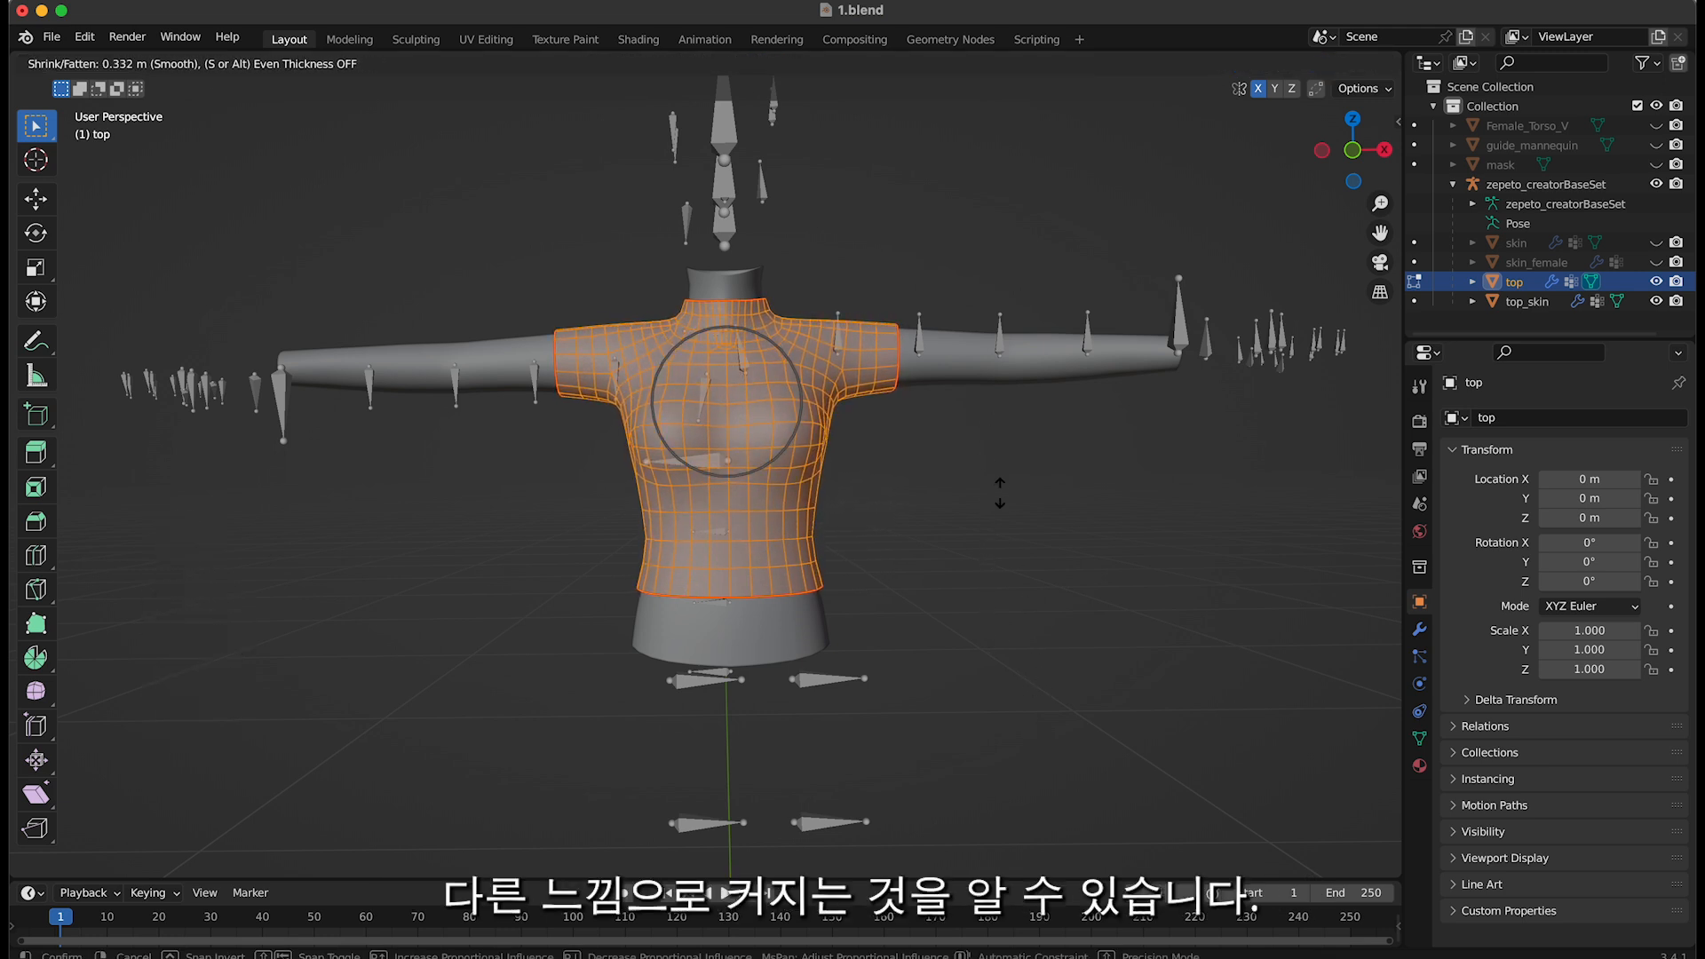
{"action": "left_click", "coordinate": [1015, 557]}
{"action": "left_click", "coordinate": [877, 562]}
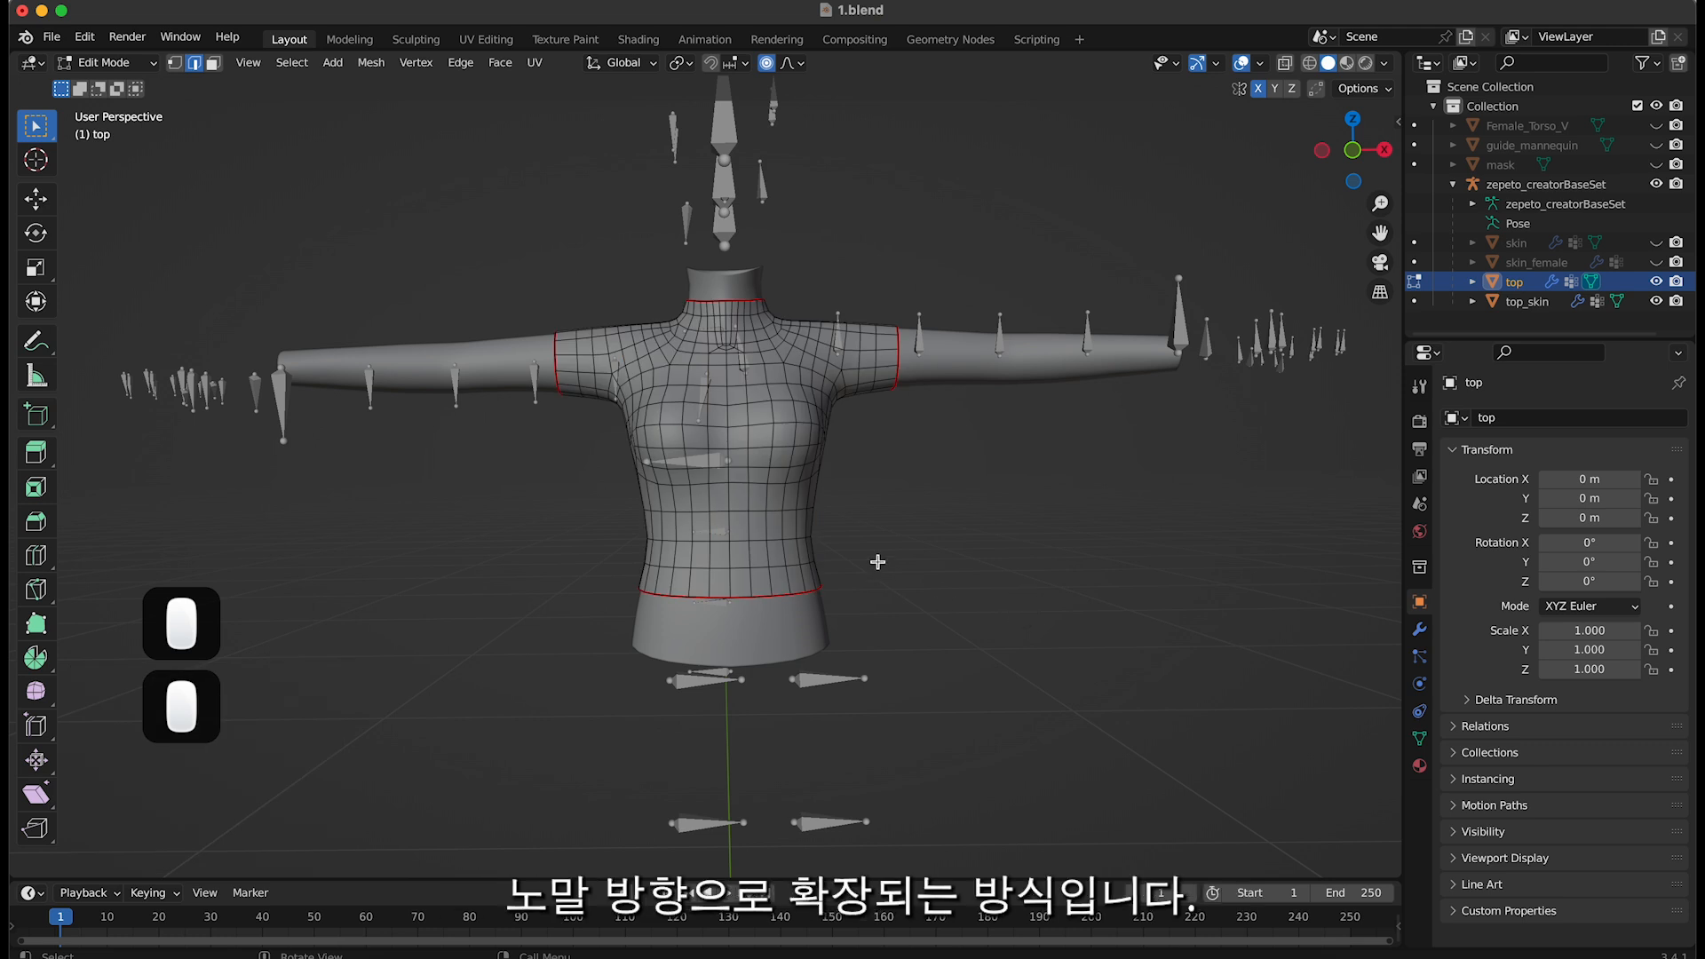
{"action": "key", "text": "a"}
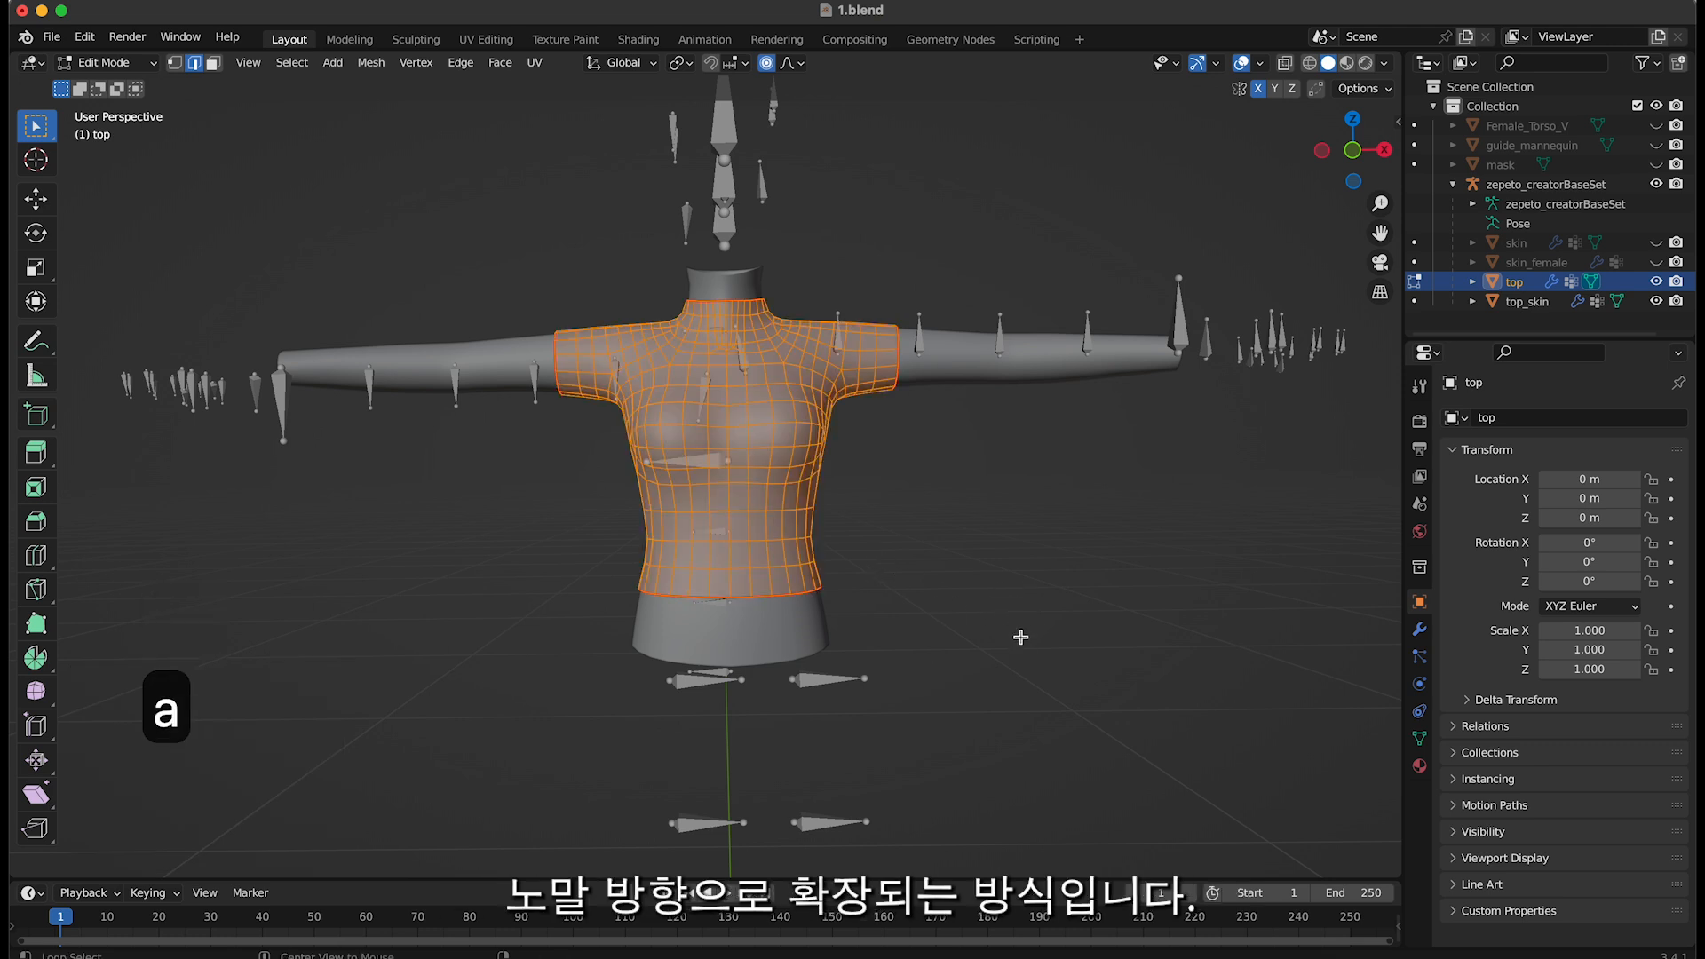
{"action": "key", "text": "alt+s"}
{"action": "left_click", "coordinate": [1019, 604]}
{"action": "left_click", "coordinate": [1050, 629]}
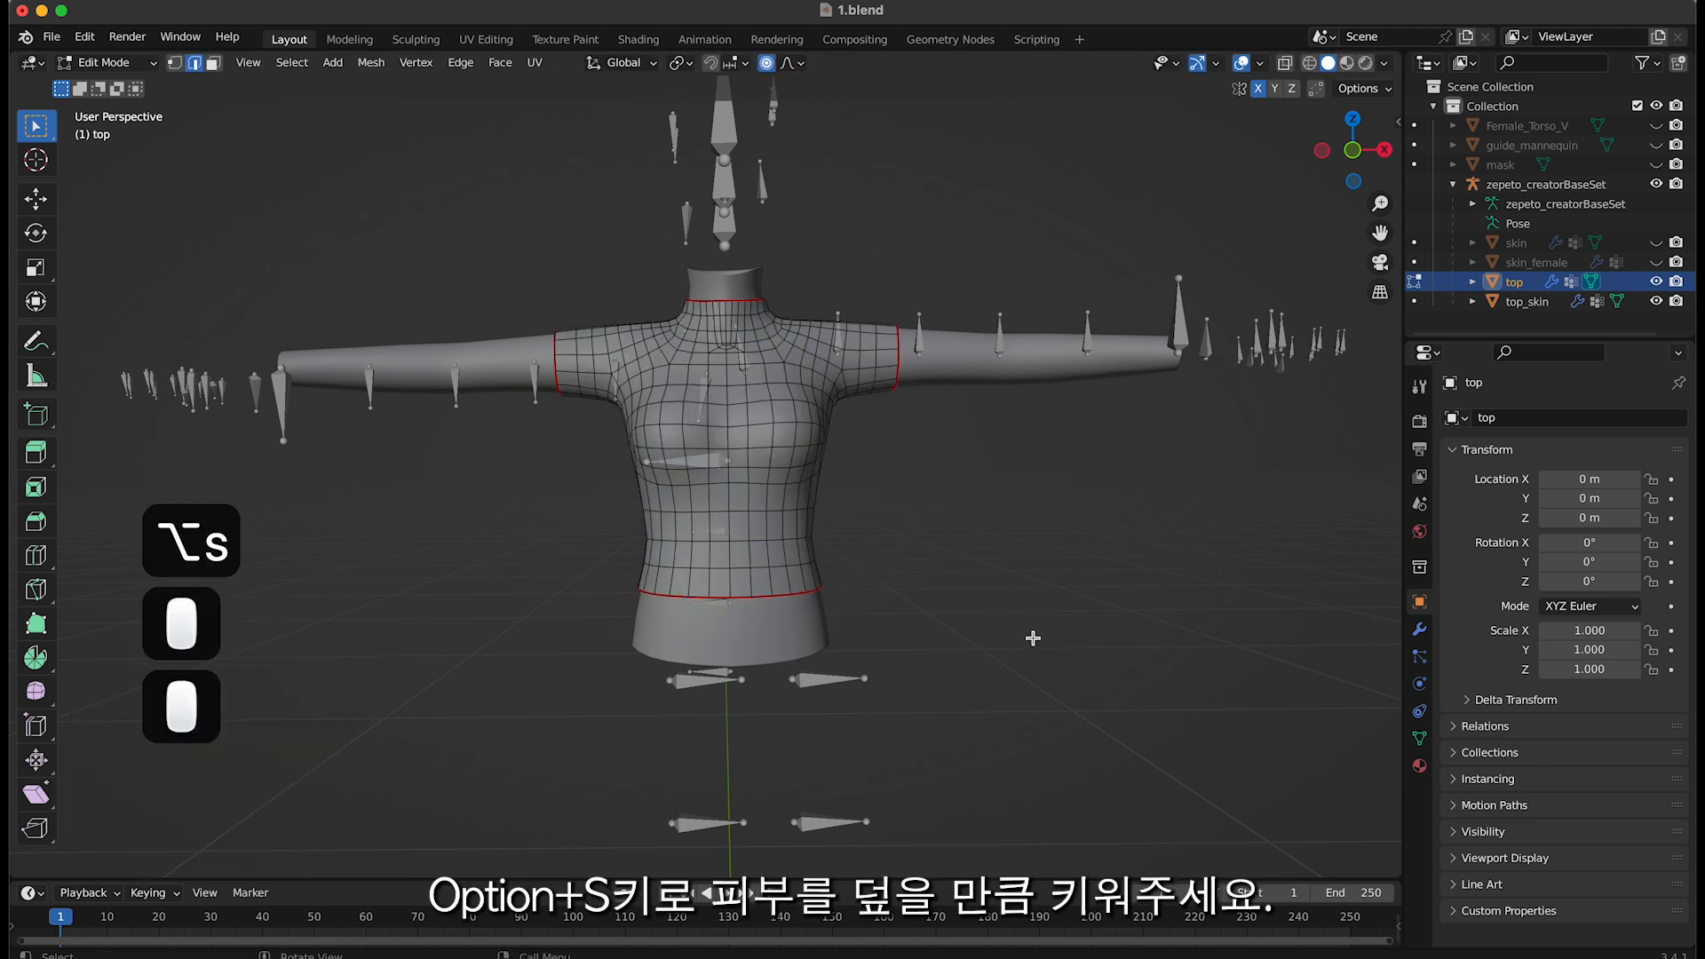
Return to Object Mode and save the file
{"action": "left_click", "coordinate": [105, 62]}
{"action": "left_click", "coordinate": [98, 81]}
{"action": "left_click", "coordinate": [915, 537]}
{"action": "key", "text": "super+s"}
{"action": "mouse_move", "coordinate": [935, 519]}
{"action": "middle_mouse_down", "text": "shift"}
{"action": "mouse_move", "coordinate": [637, 571]}
{"action": "mouse_move", "coordinate": [875, 560]}
{"action": "mouse_move", "coordinate": [918, 548]}
{"action": "mouse_move", "coordinate": [914, 525]}
{"action": "mouse_move", "coordinate": [920, 539]}
{"action": "middle_mouse_up", "text": "shift"}
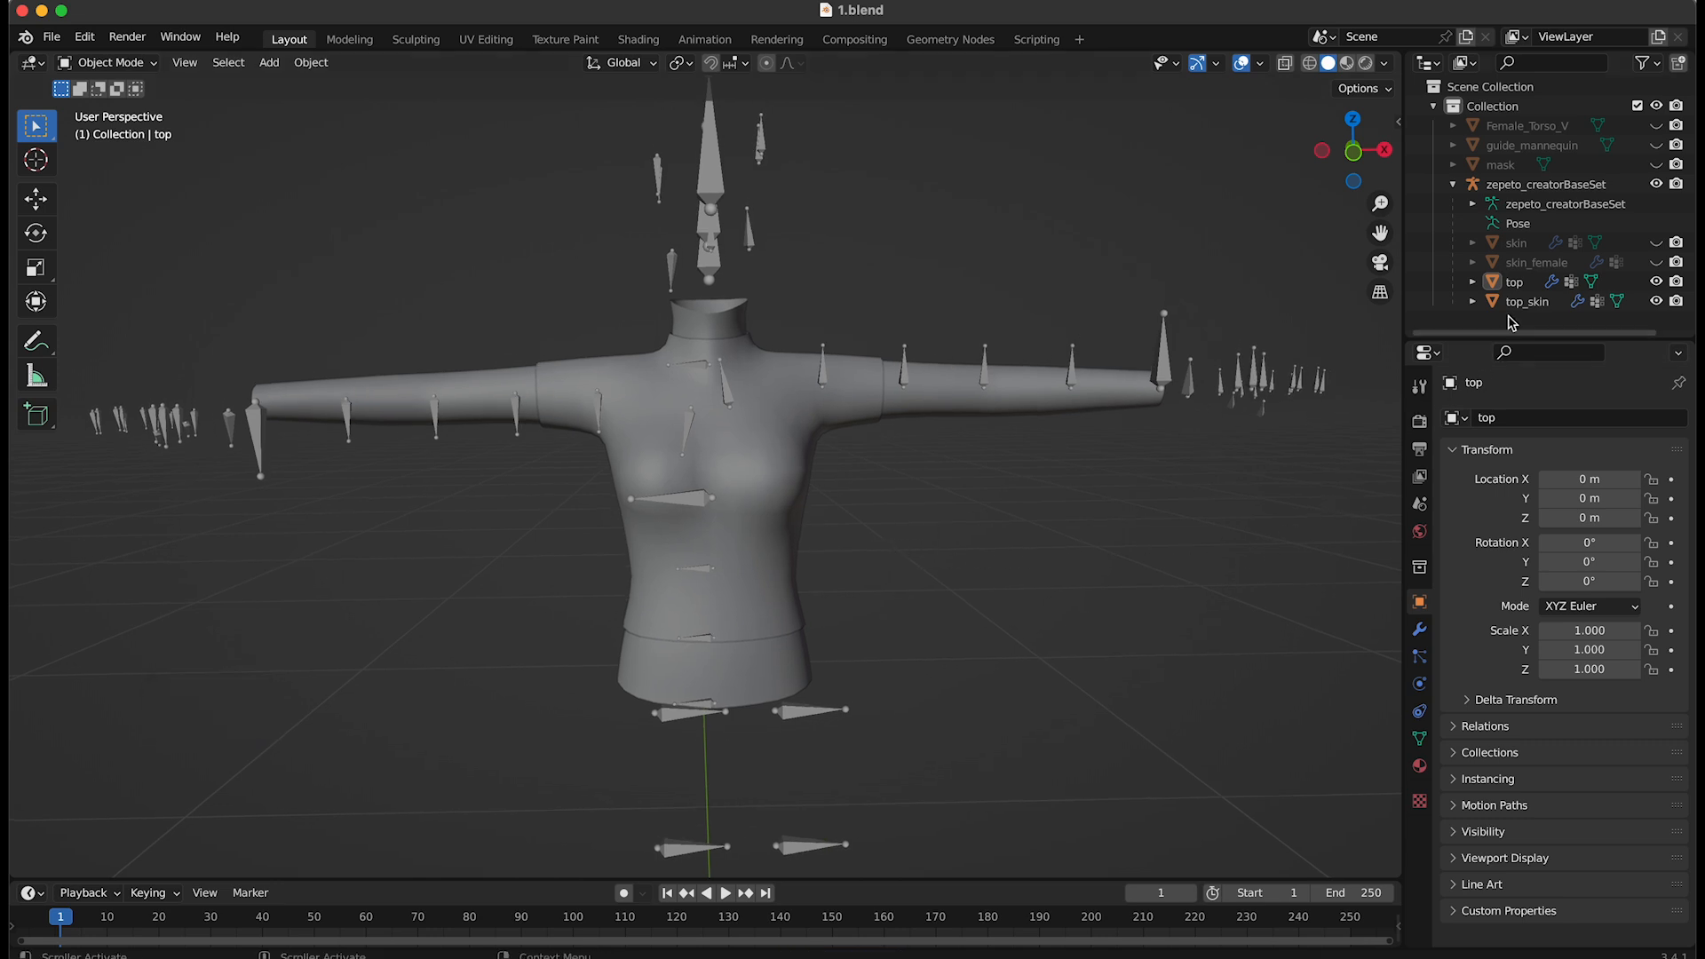
Select the top object and switch it to Edit Mode for work on its neckline
{"action": "left_click", "coordinate": [1517, 283]}
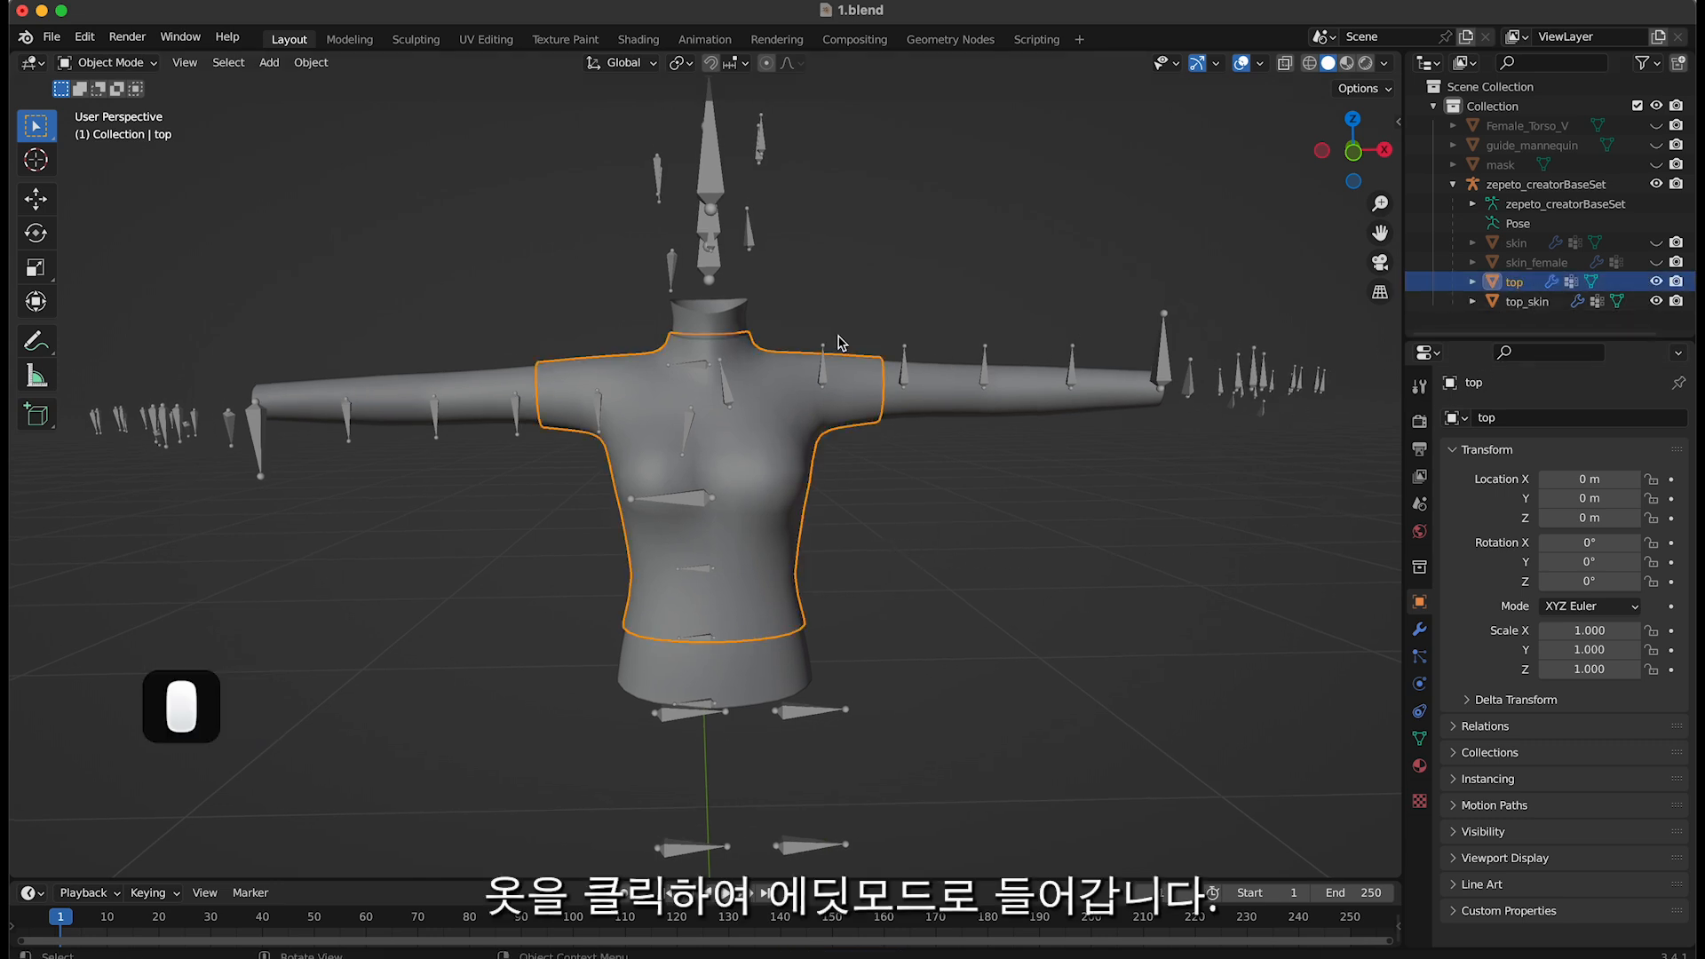
{"action": "left_click", "coordinate": [133, 62]}
{"action": "left_click", "coordinate": [134, 89]}
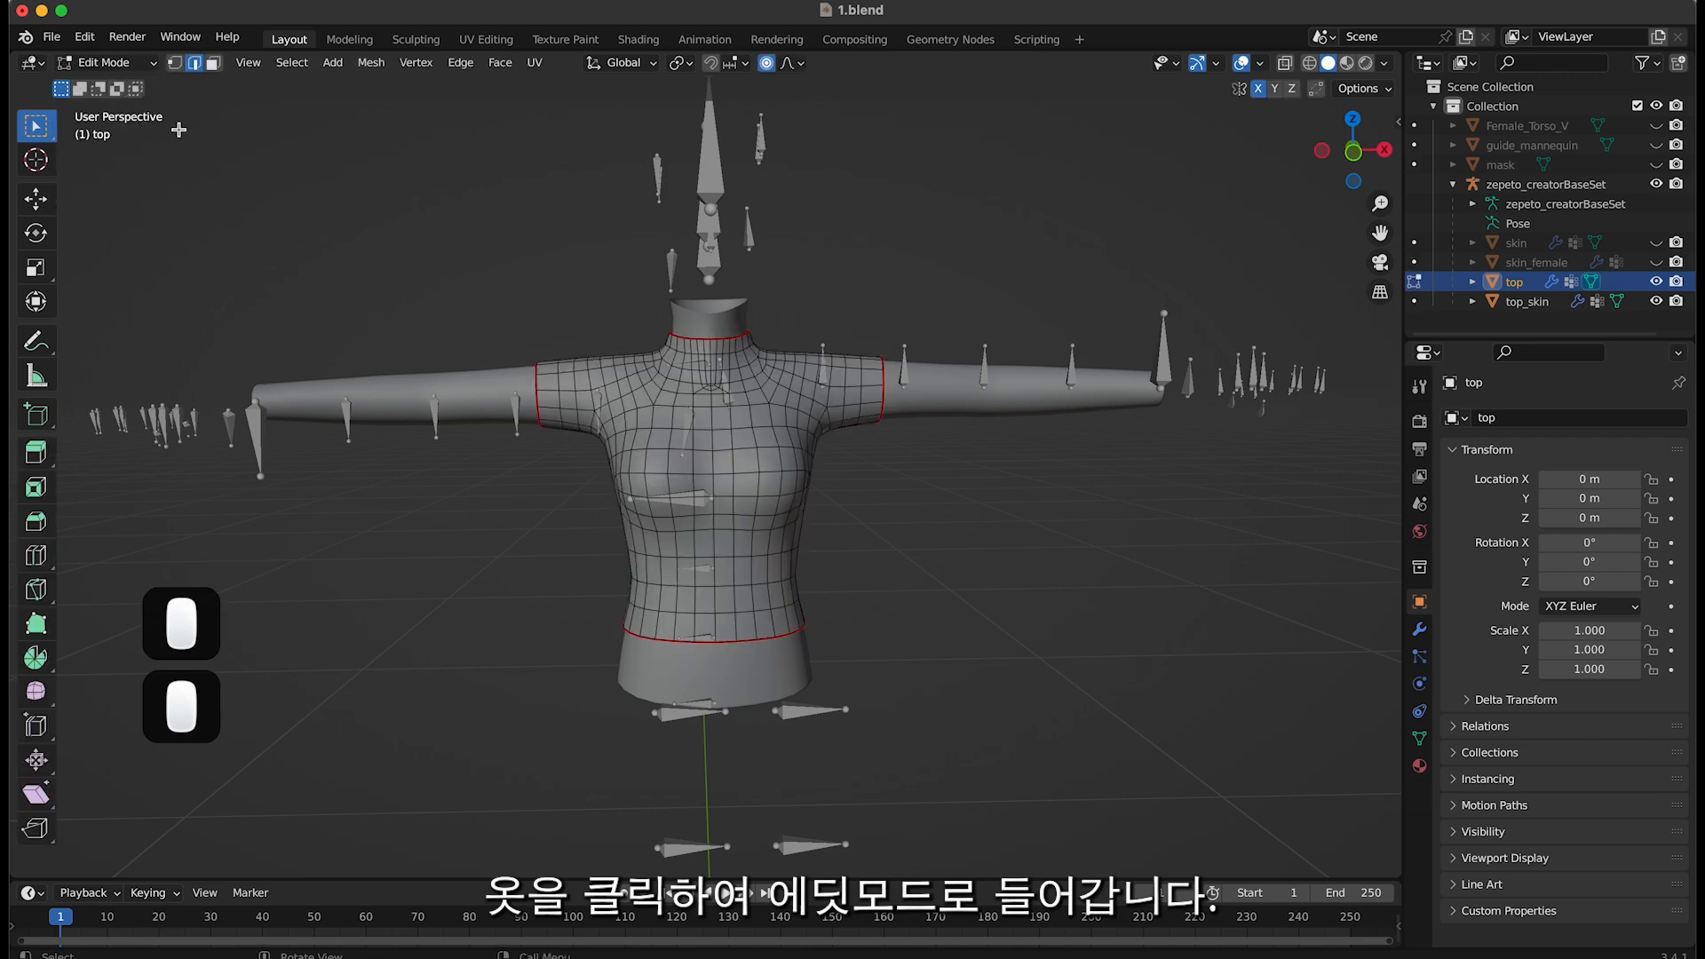
{"action": "scroll", "coordinate": [811, 320], "scroll_direction": "up", "scroll_amount": 4}
{"action": "middle_click_drag", "start_coordinate": [812, 331], "coordinate": [510, 464], "text": "shift"}
{"action": "scroll", "coordinate": [510, 465], "scroll_direction": "up", "scroll_amount": 3}
{"action": "middle_click_drag", "start_coordinate": [841, 331], "coordinate": [724, 510], "text": "shift"}
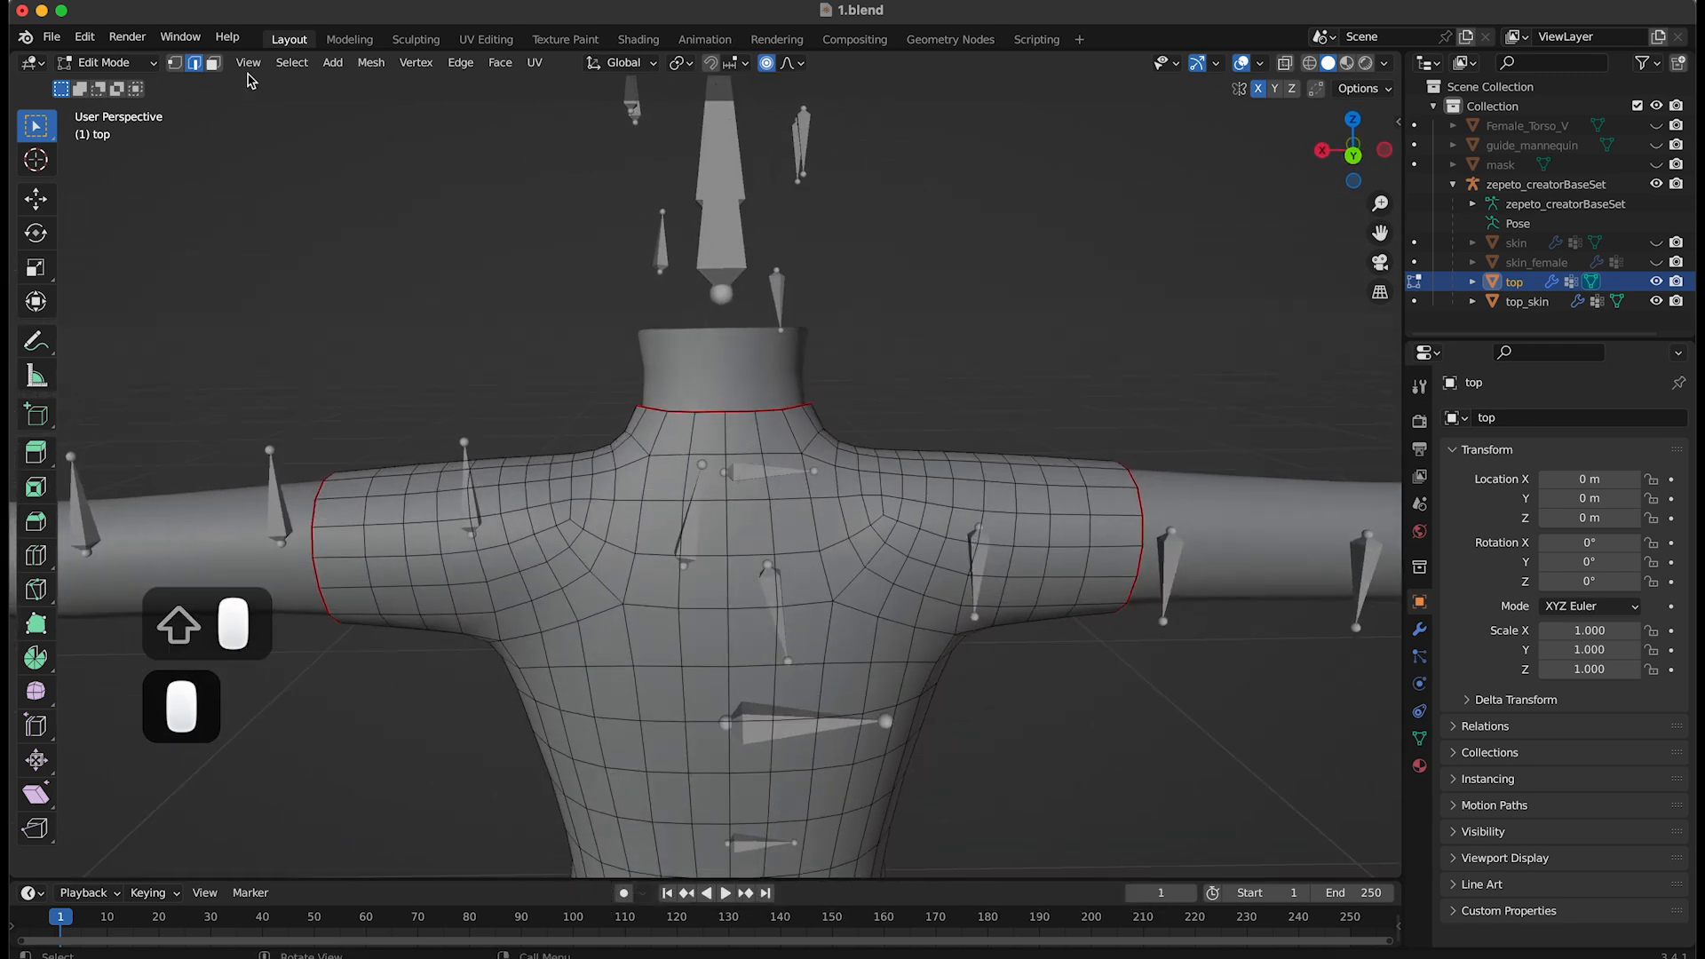
Try selecting whole edge loops around the upper back and neck base as the neckline boundary
{"action": "left_click", "coordinate": [642, 499], "text": "alt"}
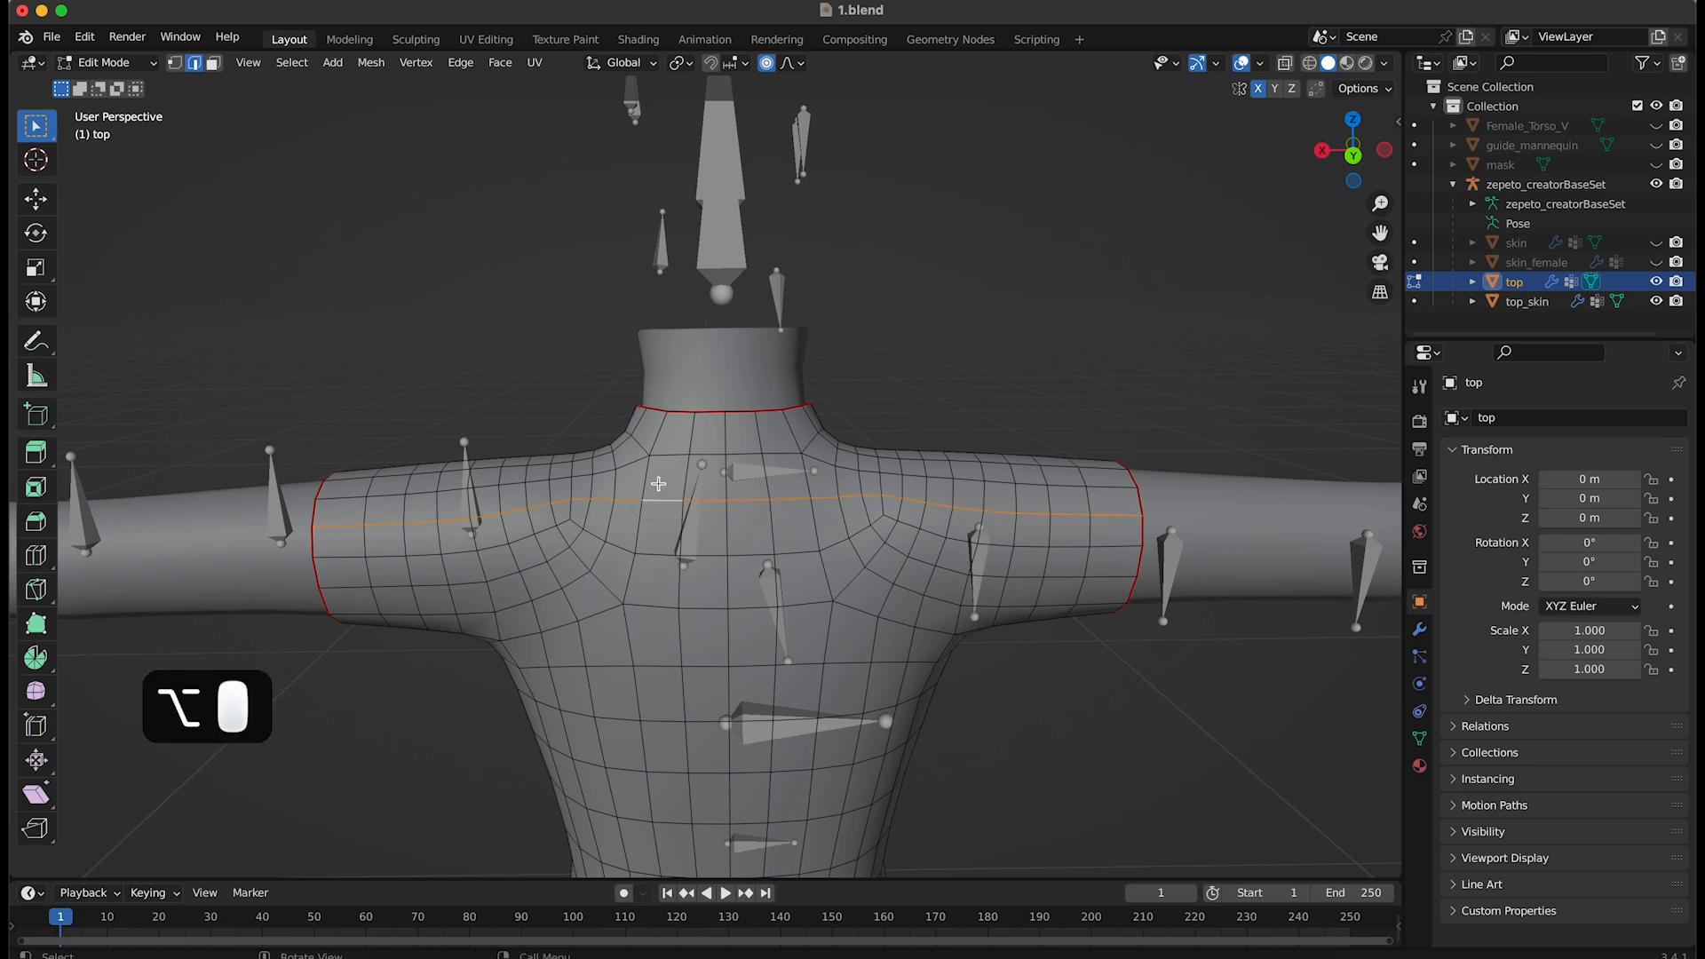
{"action": "left_click", "coordinate": [658, 484], "text": "alt"}
{"action": "left_click", "coordinate": [660, 518], "text": "alt+shift"}
{"action": "middle_click_drag", "start_coordinate": [661, 518], "coordinate": [899, 620]}
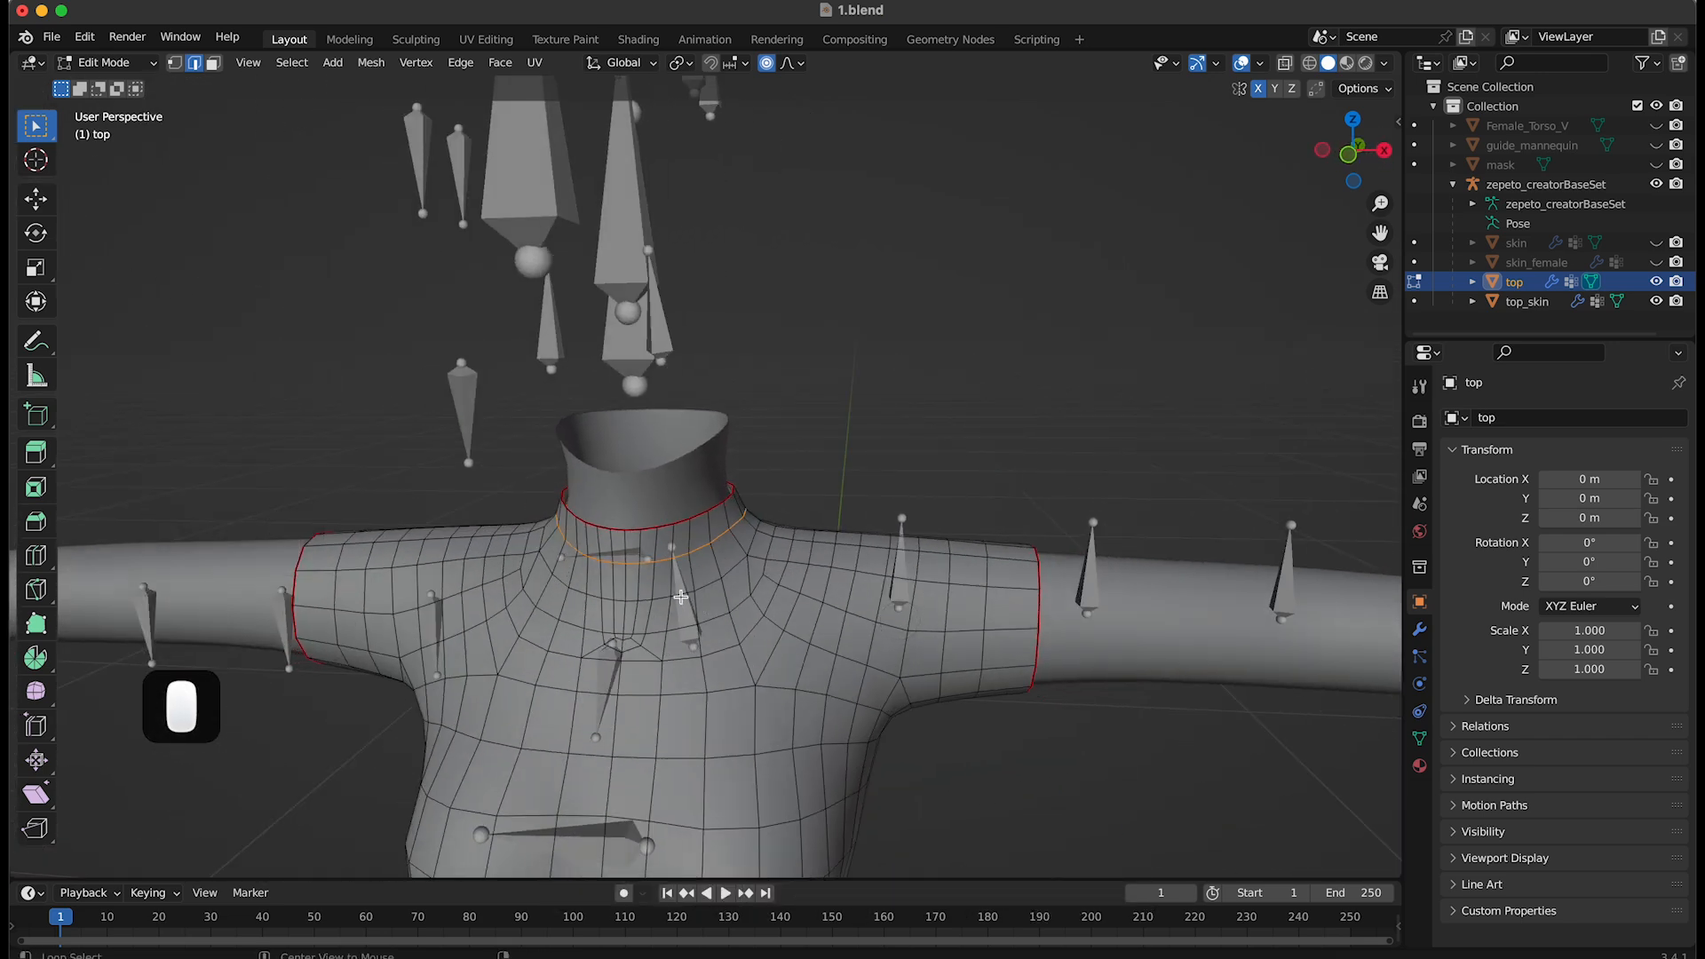
{"action": "middle_click_drag", "start_coordinate": [753, 545], "coordinate": [731, 601]}
{"action": "scroll", "coordinate": [651, 496], "scroll_direction": "up", "scroll_amount": 3}
{"action": "scroll", "coordinate": [711, 568], "scroll_direction": "up", "scroll_amount": 1}
Select connected edges across the upper back below the neck and around one shoulder toward the front neckline
{"action": "left_click", "coordinate": [691, 522]}
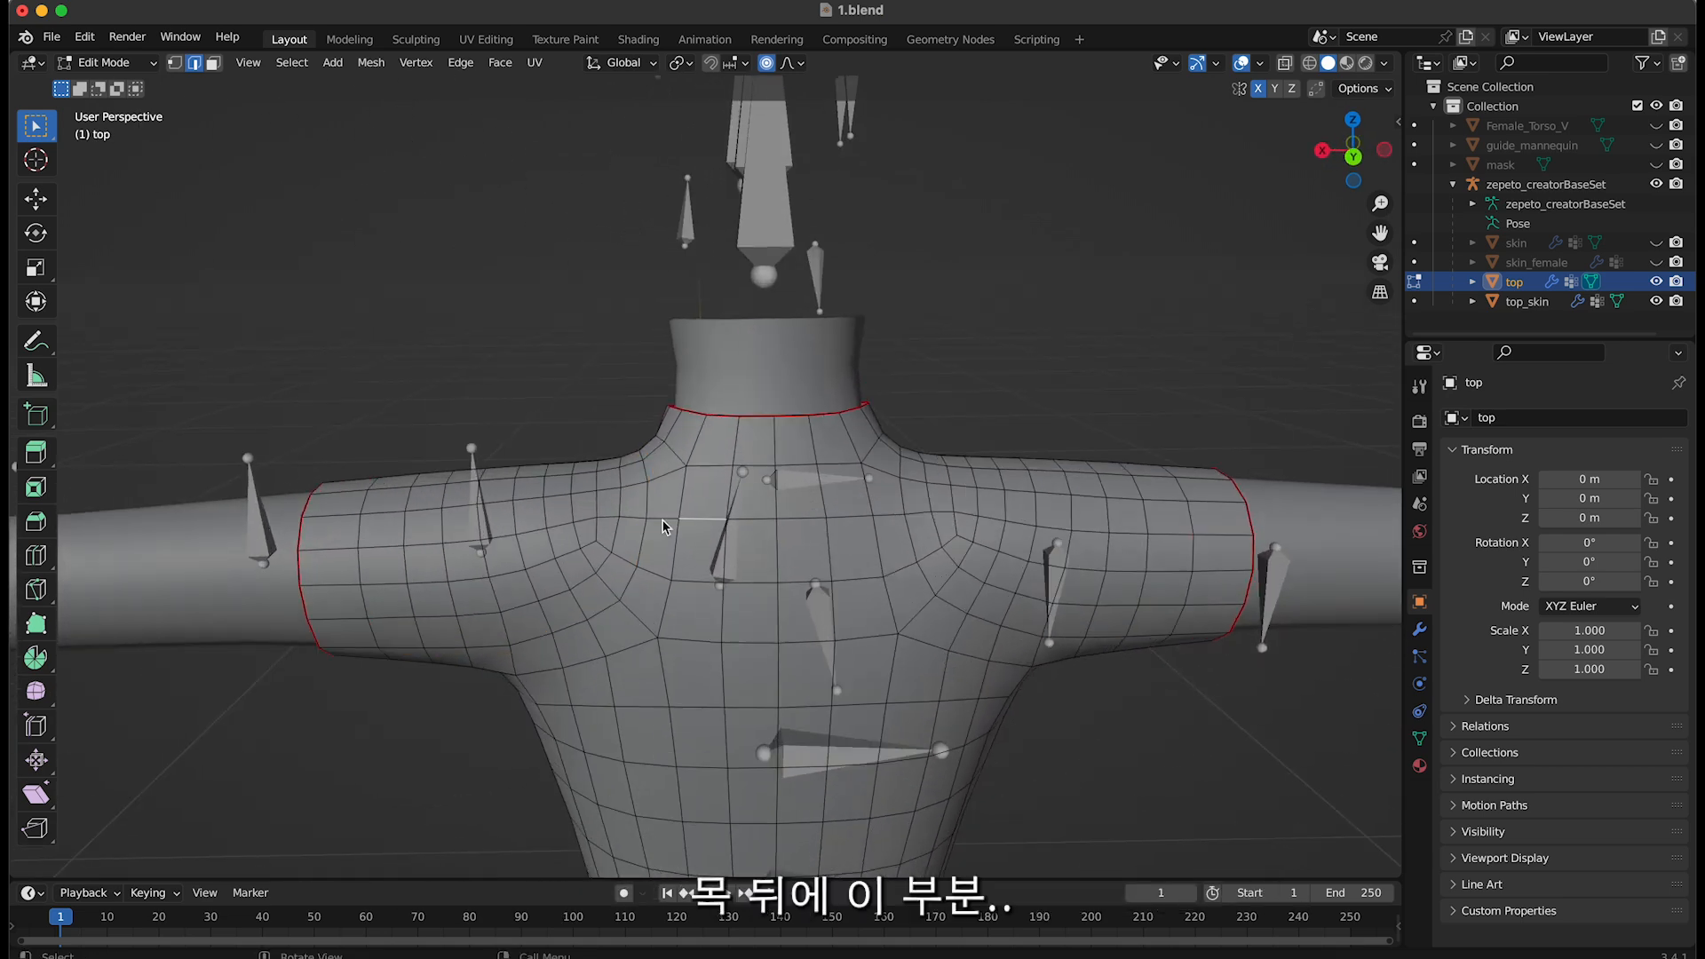
{"action": "left_click", "coordinate": [877, 514], "text": "shift+super"}
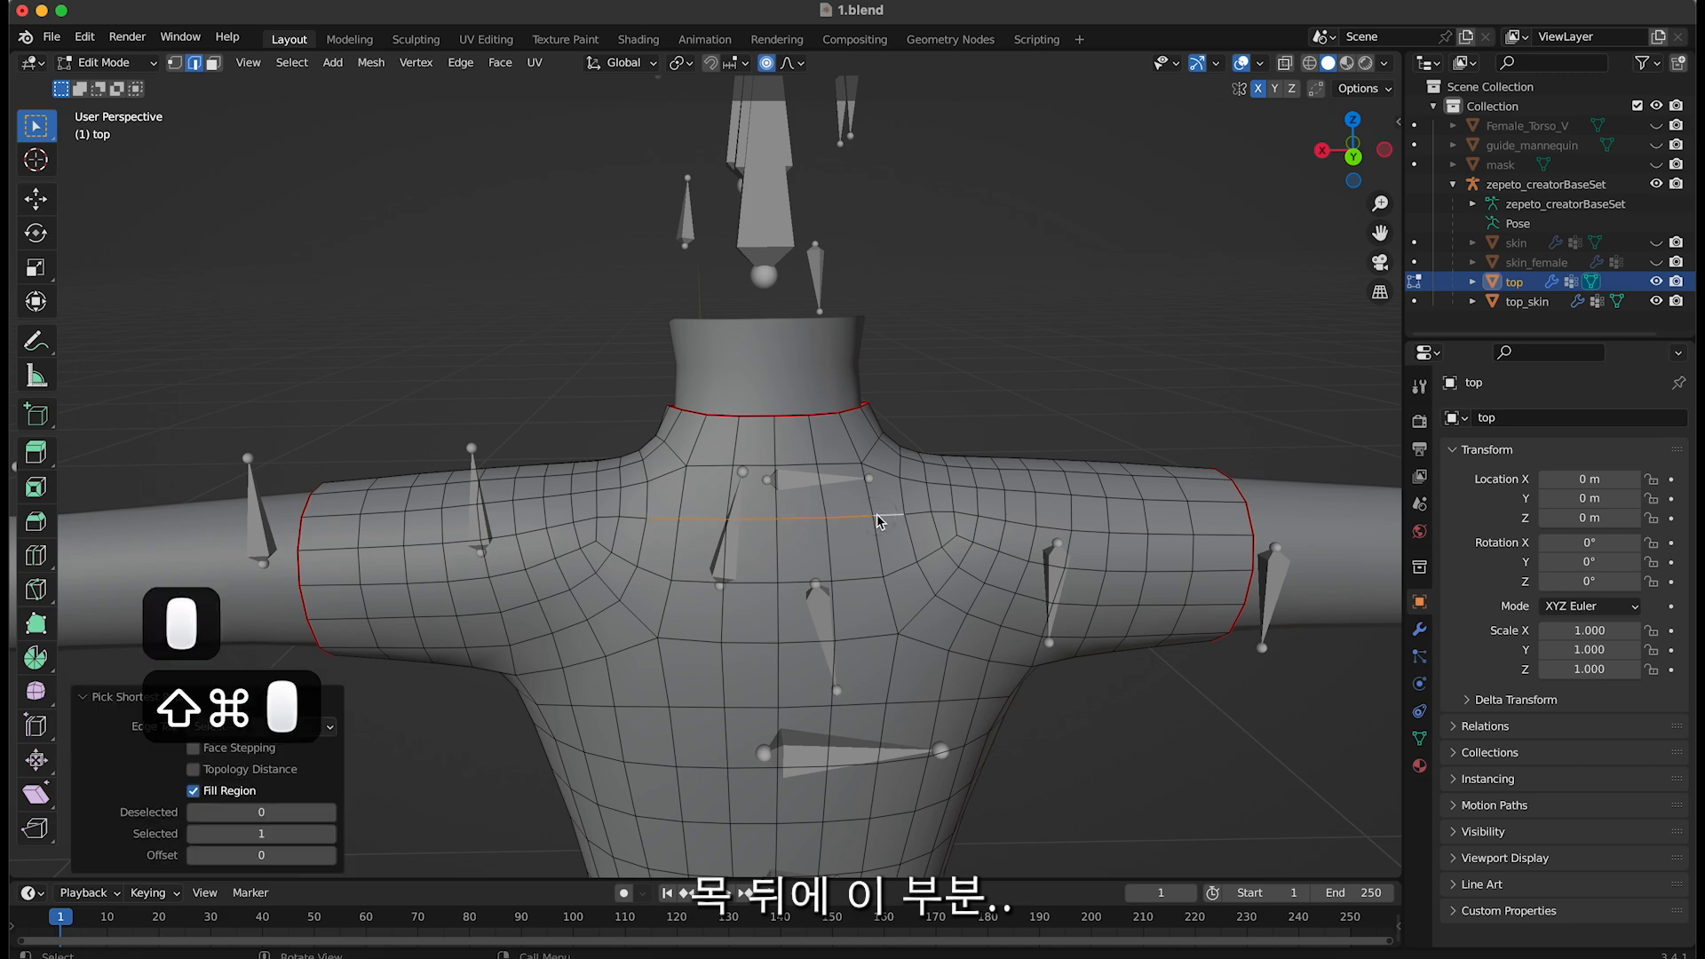
{"action": "left_click", "coordinate": [647, 503], "text": "shift"}
{"action": "middle_click_drag", "start_coordinate": [647, 503], "coordinate": [786, 622]}
{"action": "left_click", "coordinate": [764, 569], "text": "shift+super"}
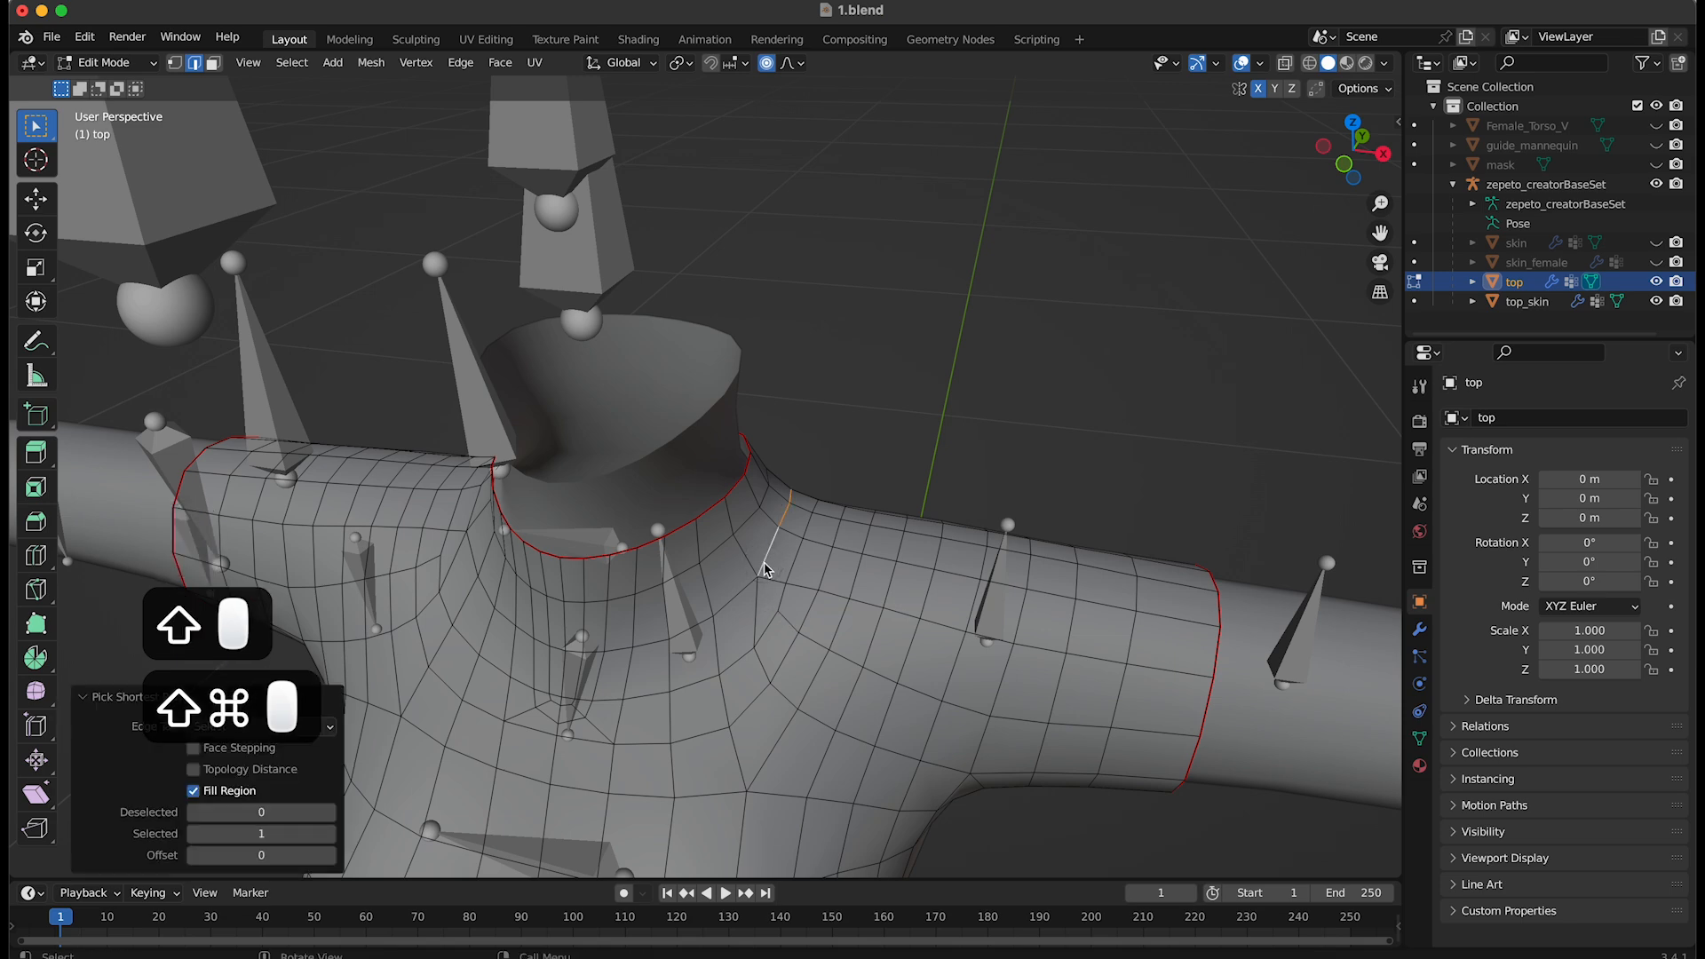
{"action": "left_click", "coordinate": [728, 600], "text": "shift"}
{"action": "middle_click_drag", "start_coordinate": [652, 628], "coordinate": [626, 636]}
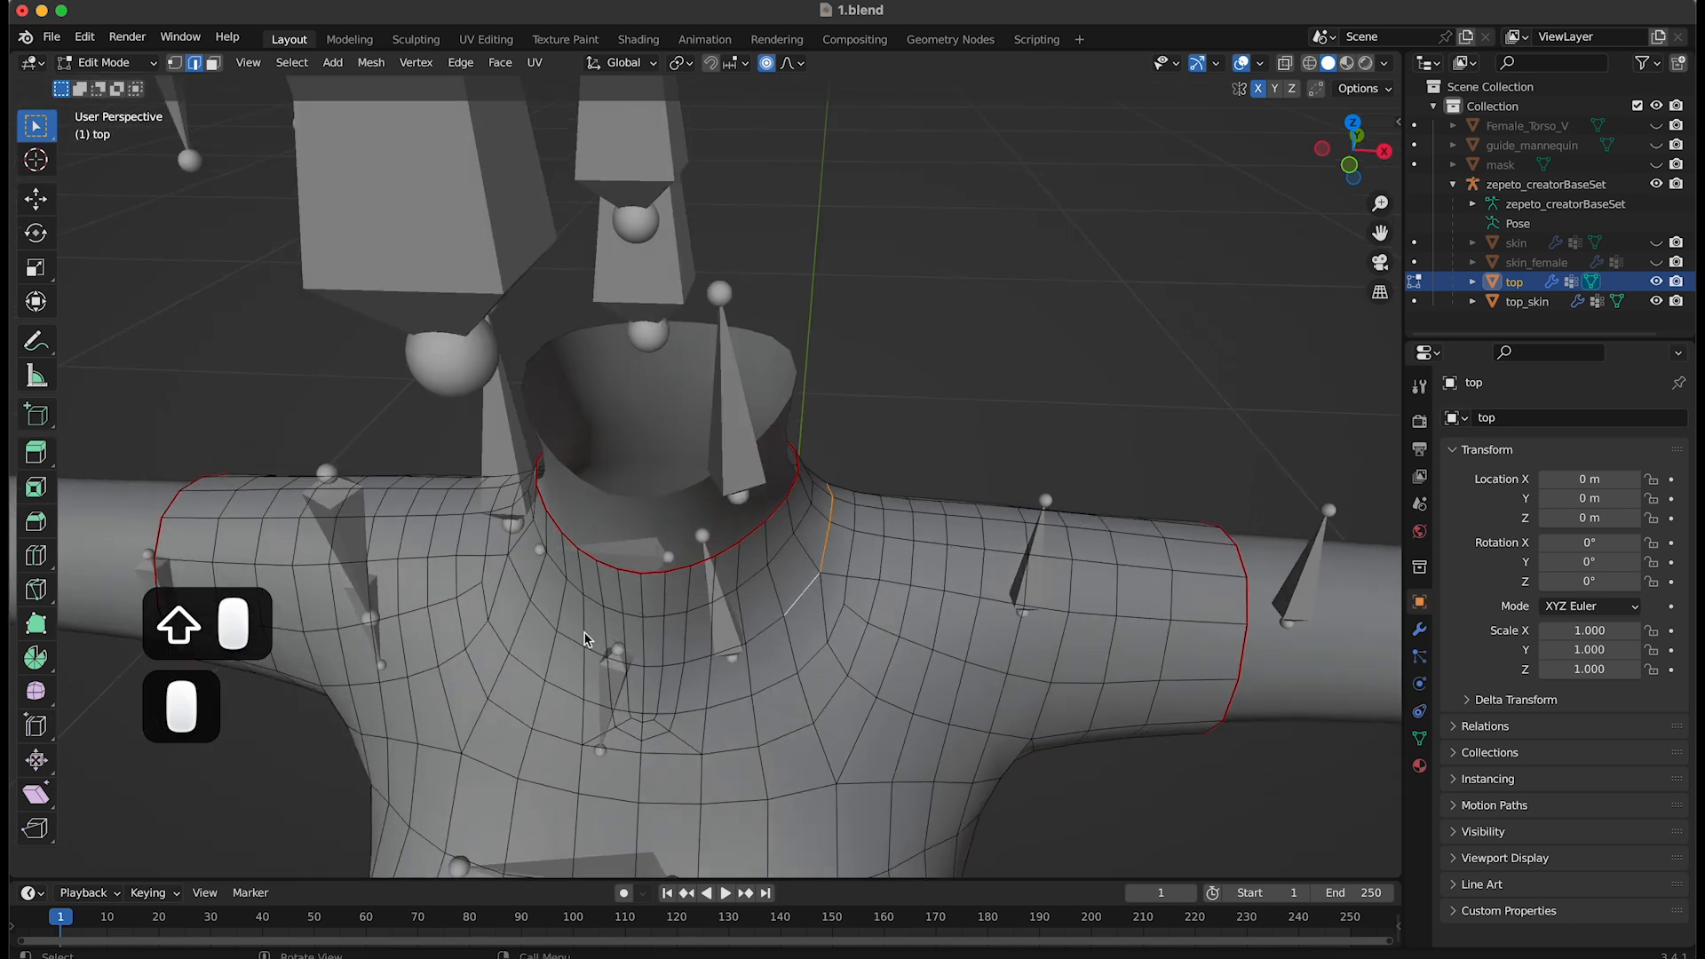
Extend the edge selection around the front of the neck base to close the neckline ring
{"action": "left_click", "coordinate": [519, 577], "text": "shift+super"}
{"action": "key", "text": "super+z"}
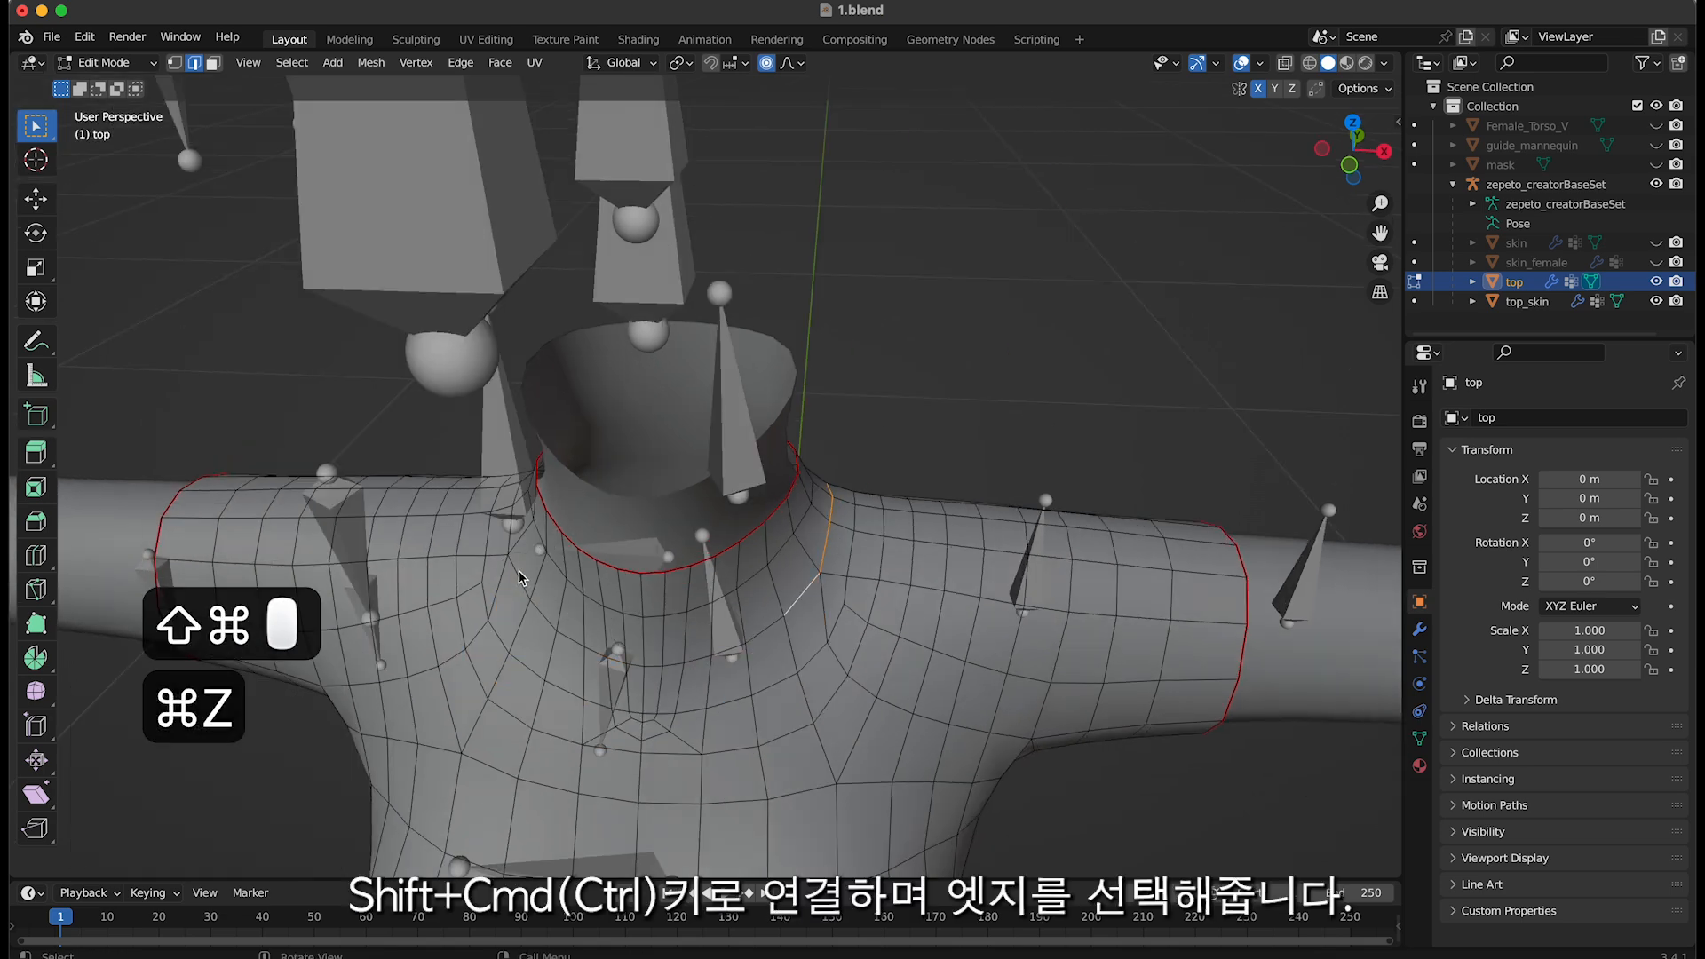
{"action": "left_click", "coordinate": [711, 657], "text": "shift+super"}
{"action": "left_click", "coordinate": [699, 664], "text": "shift+super"}
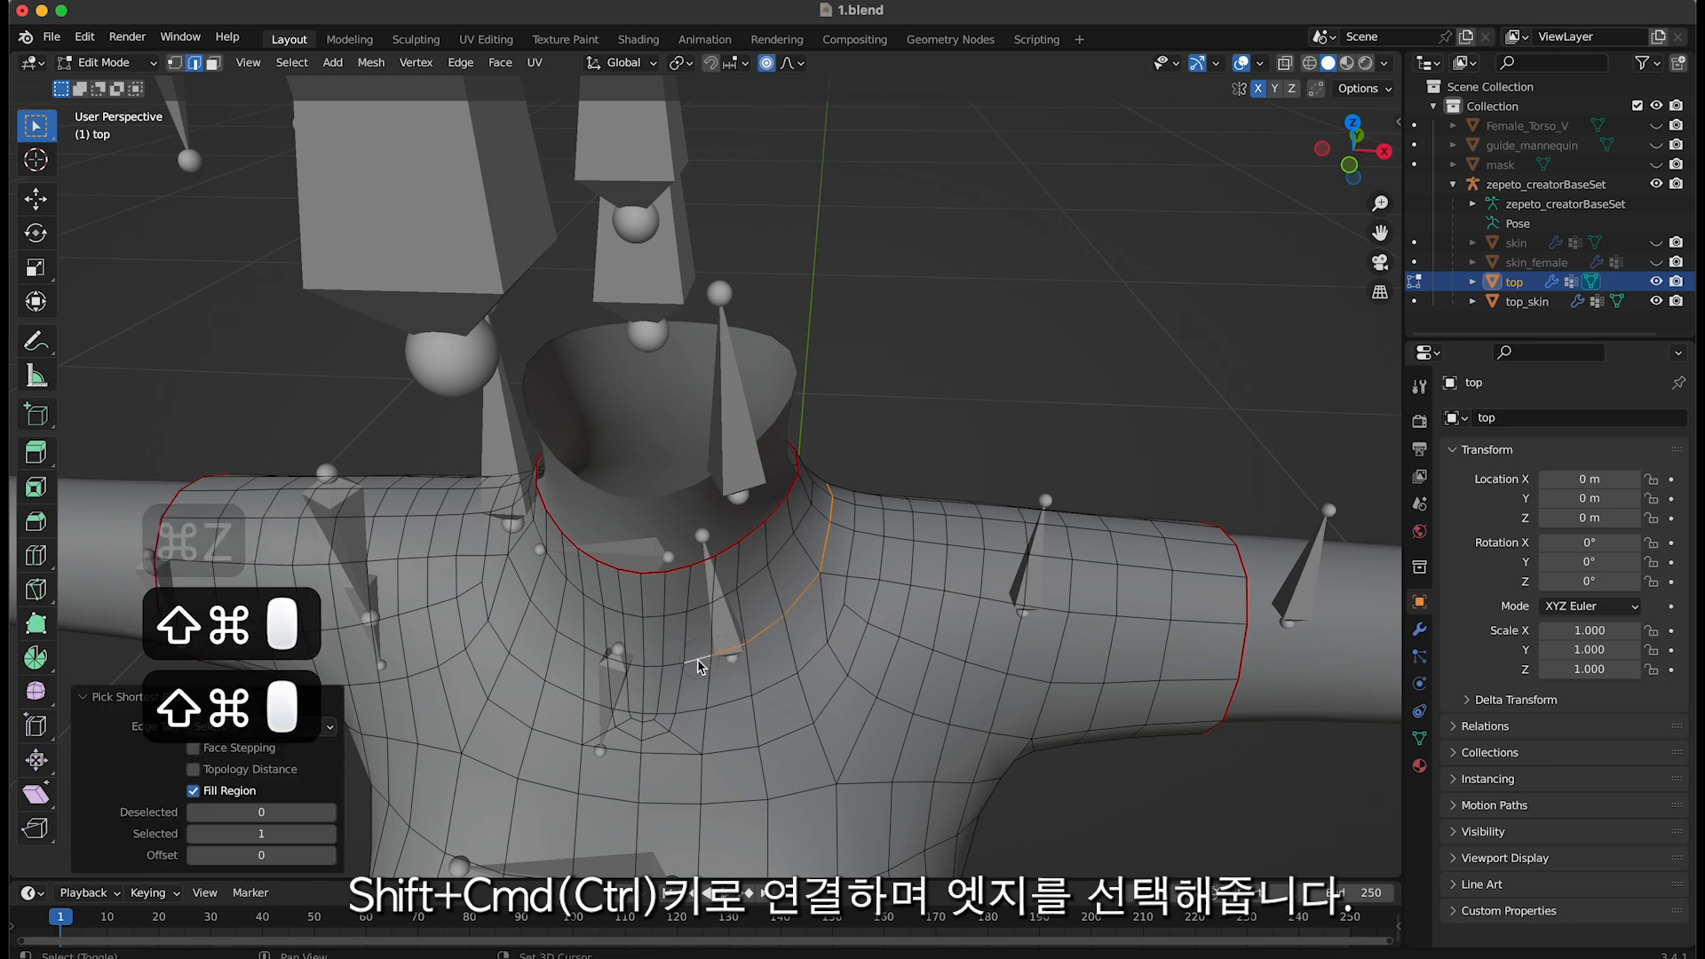
{"action": "left_click", "coordinate": [656, 673], "text": "shift+super"}
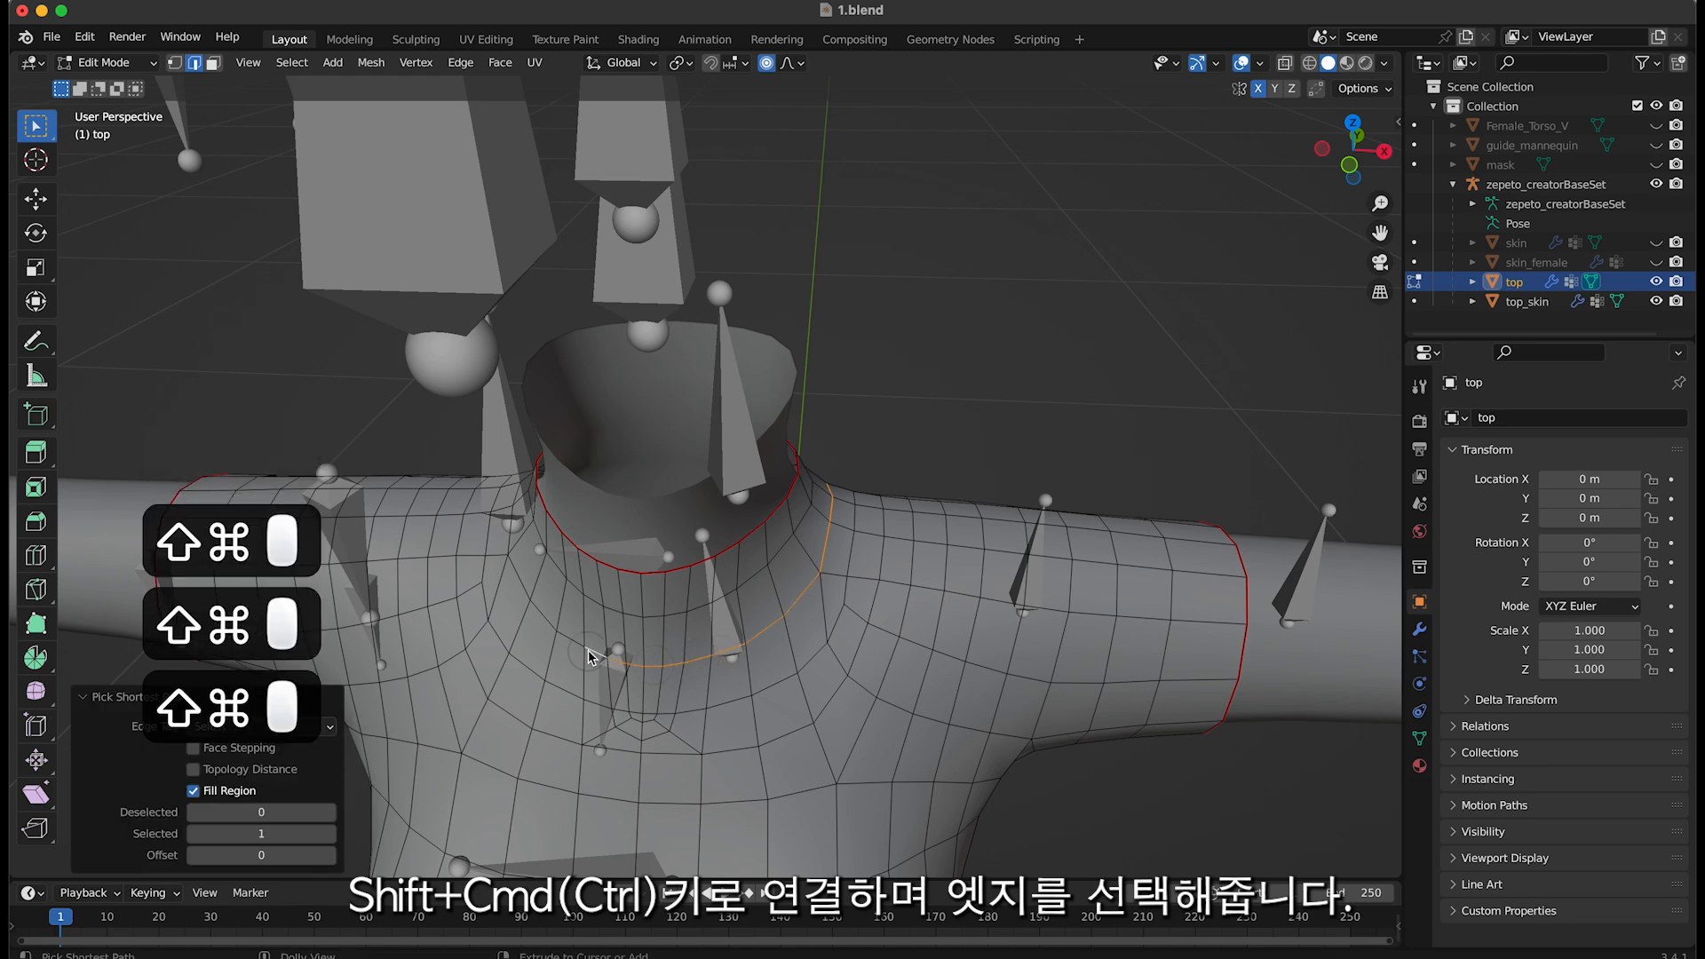
{"action": "middle_click_drag", "start_coordinate": [529, 604], "coordinate": [860, 560]}
{"action": "middle_click_drag", "start_coordinate": [868, 480], "coordinate": [785, 549]}
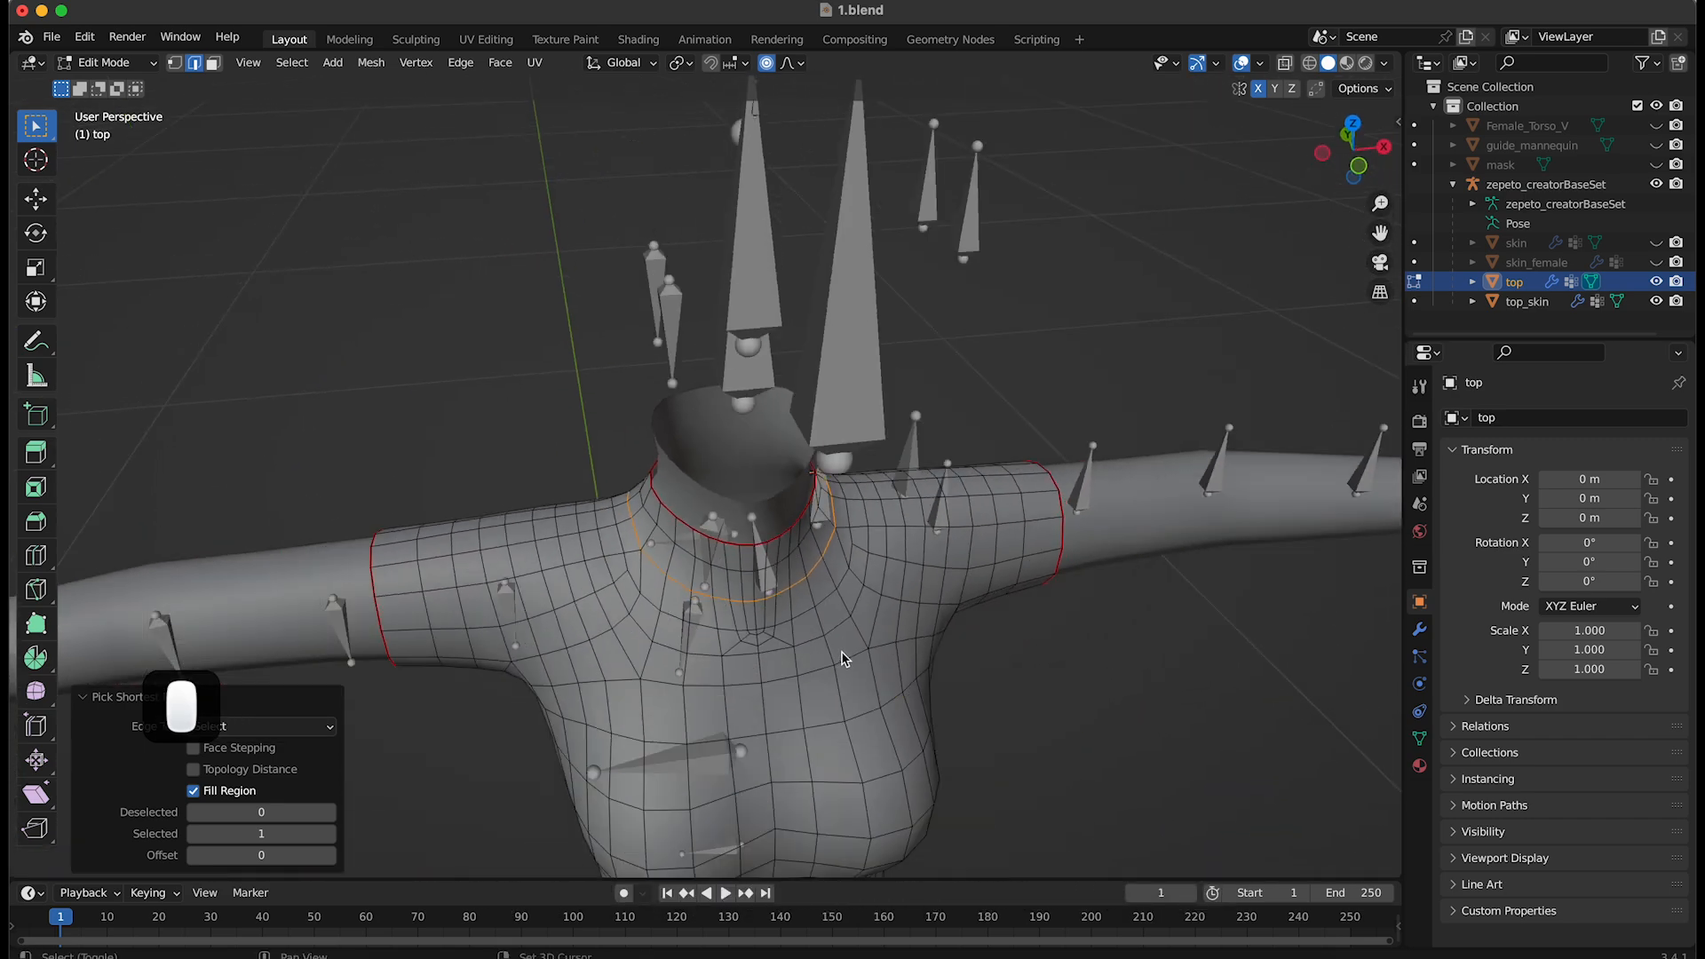
Mark the selected neckline edges as a seam
{"action": "middle_click_drag", "start_coordinate": [845, 658], "coordinate": [844, 495], "text": "shift"}
{"action": "right_click", "coordinate": [804, 533]}
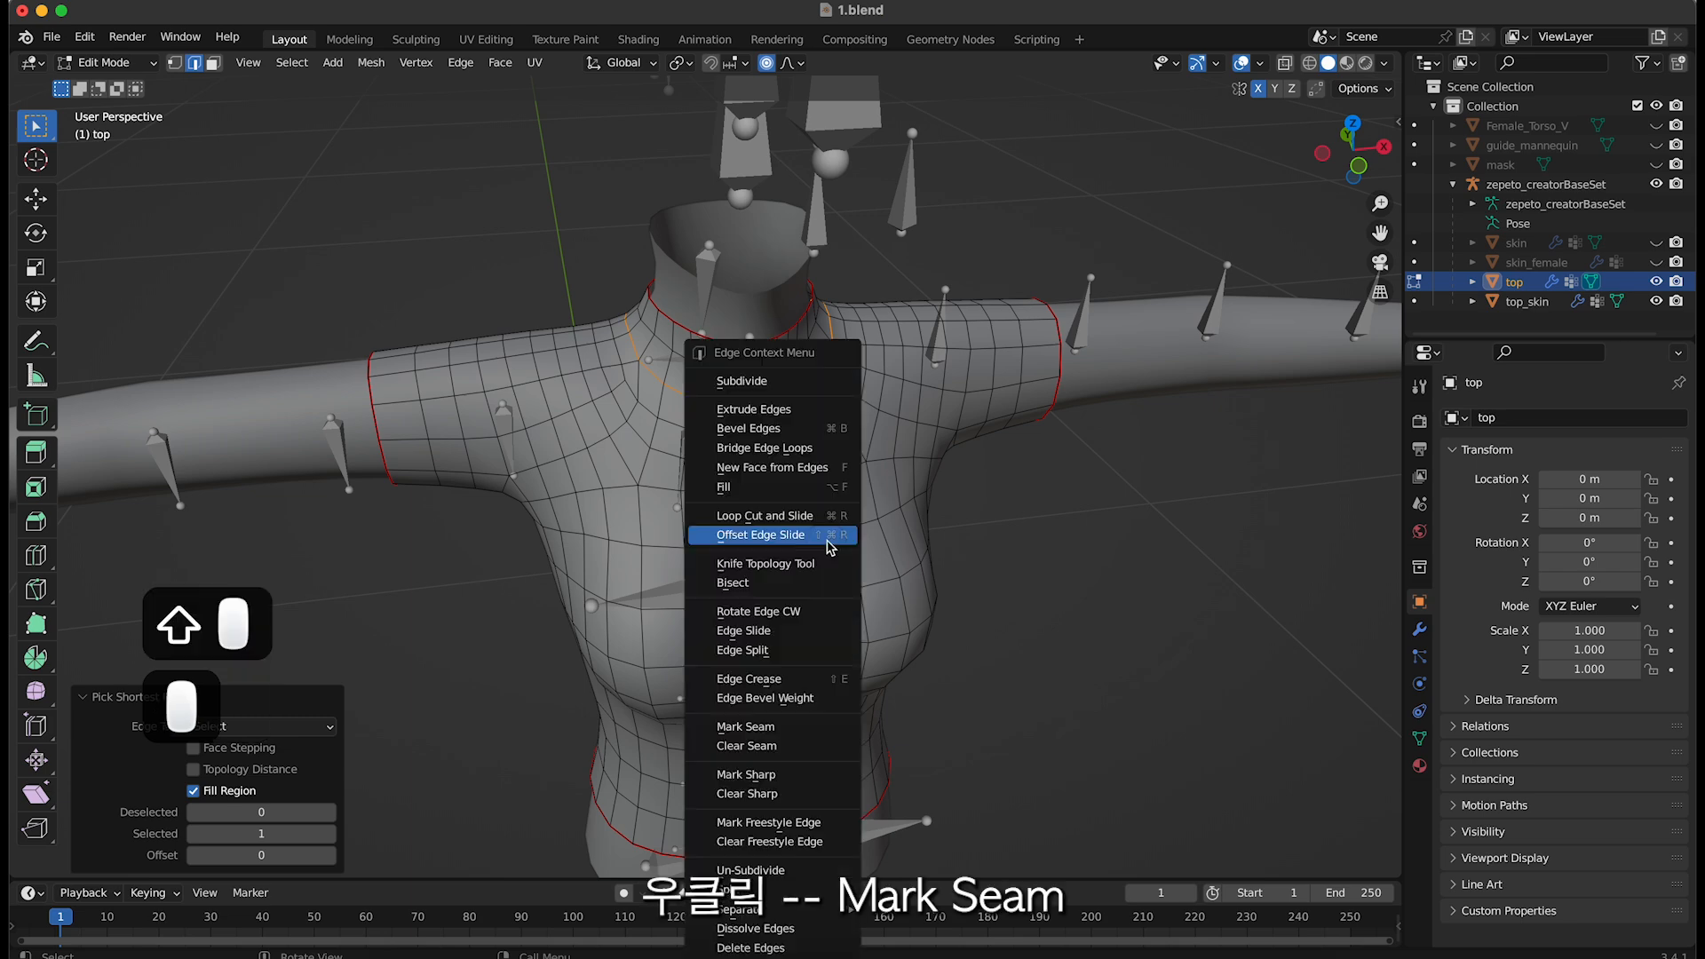
{"action": "left_click", "coordinate": [799, 727]}
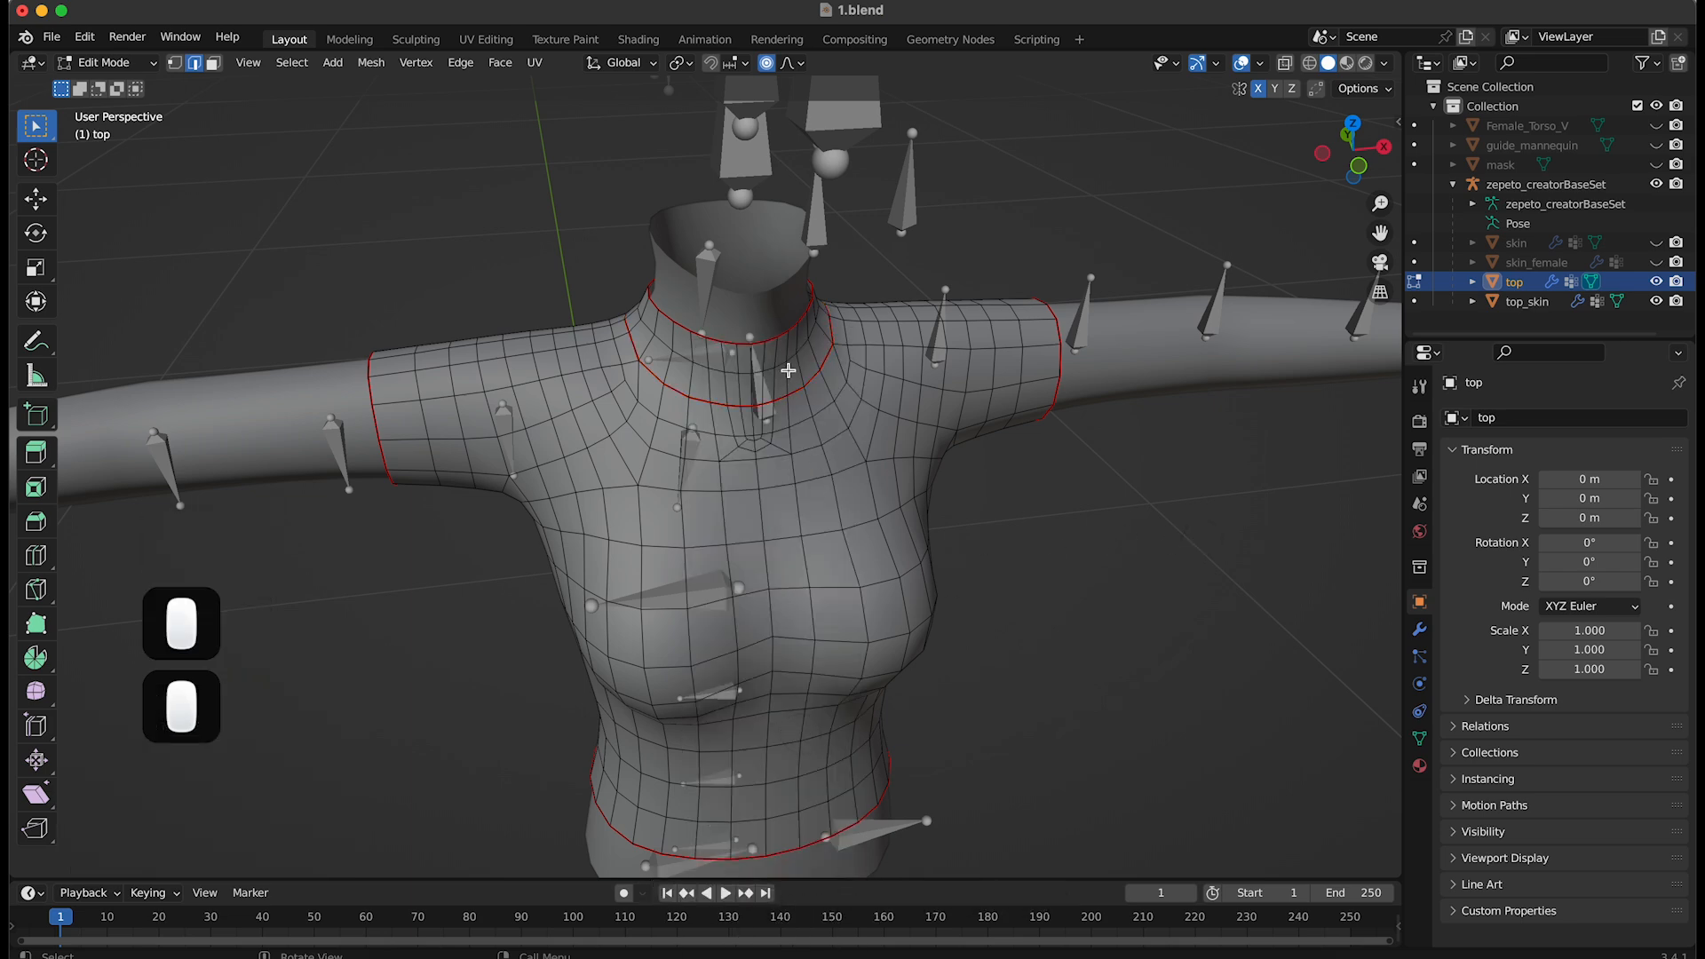
Select the seam-bounded neck band above the new neckline and delete its faces
{"action": "key", "text": "l"}
{"action": "middle_click_drag", "start_coordinate": [785, 377], "coordinate": [914, 418]}
{"action": "middle_click_drag", "start_coordinate": [944, 324], "coordinate": [1012, 398]}
{"action": "key", "text": "x"}
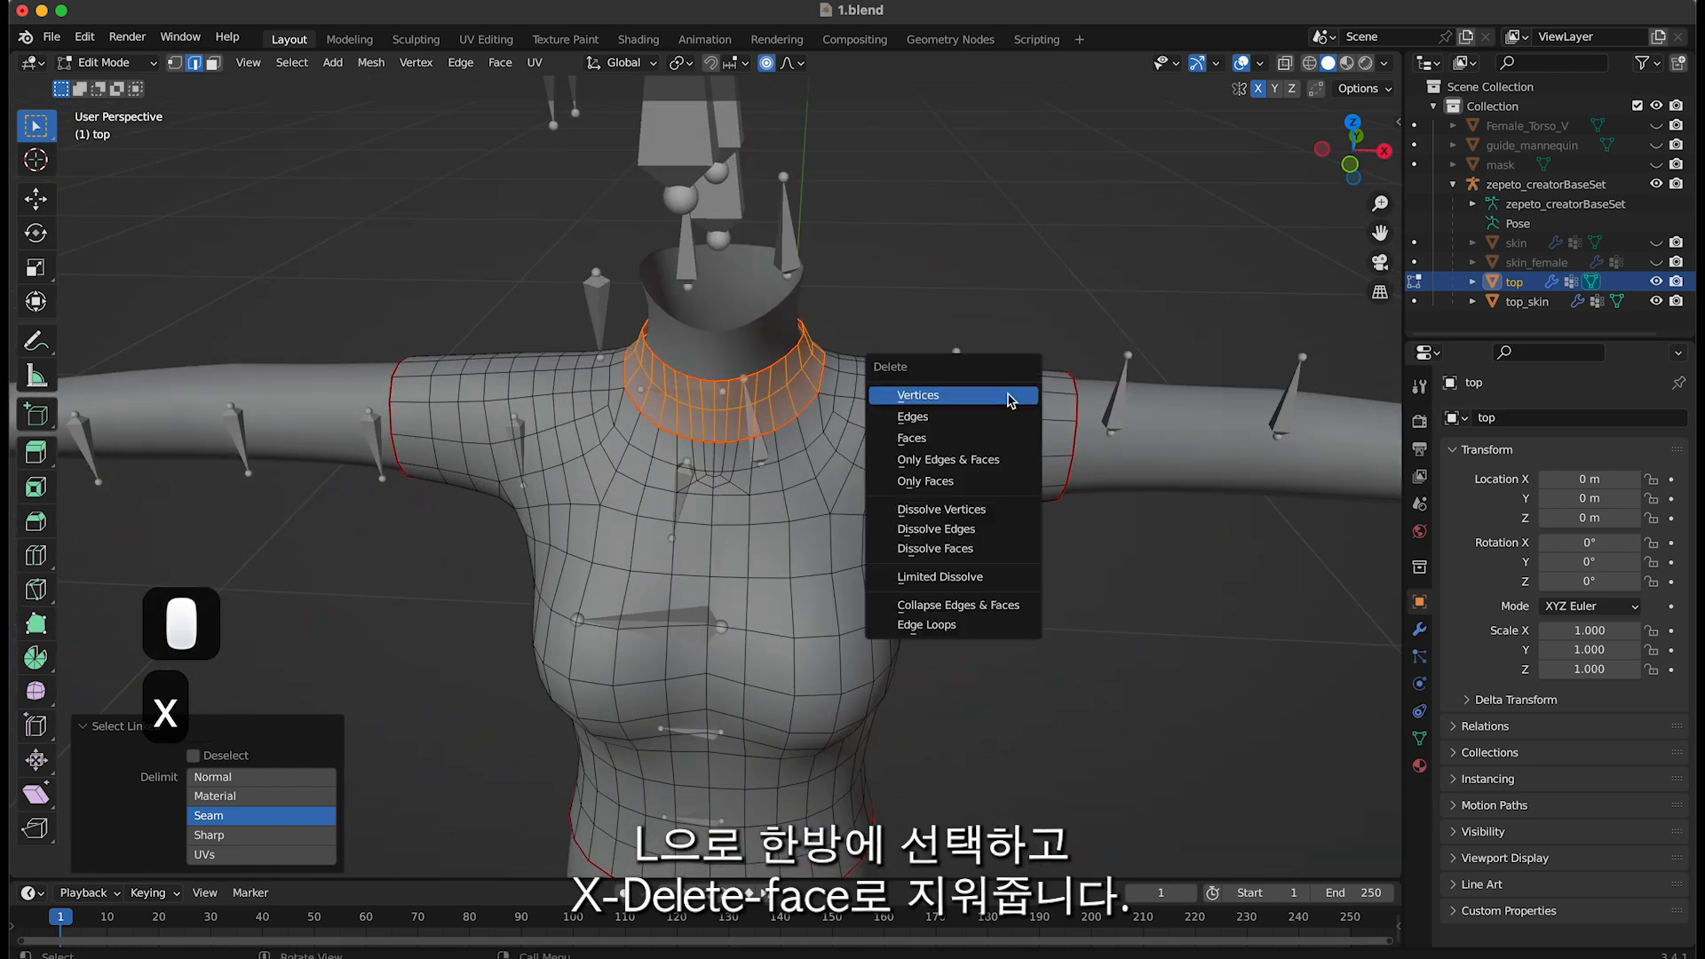
{"action": "left_click", "coordinate": [998, 442]}
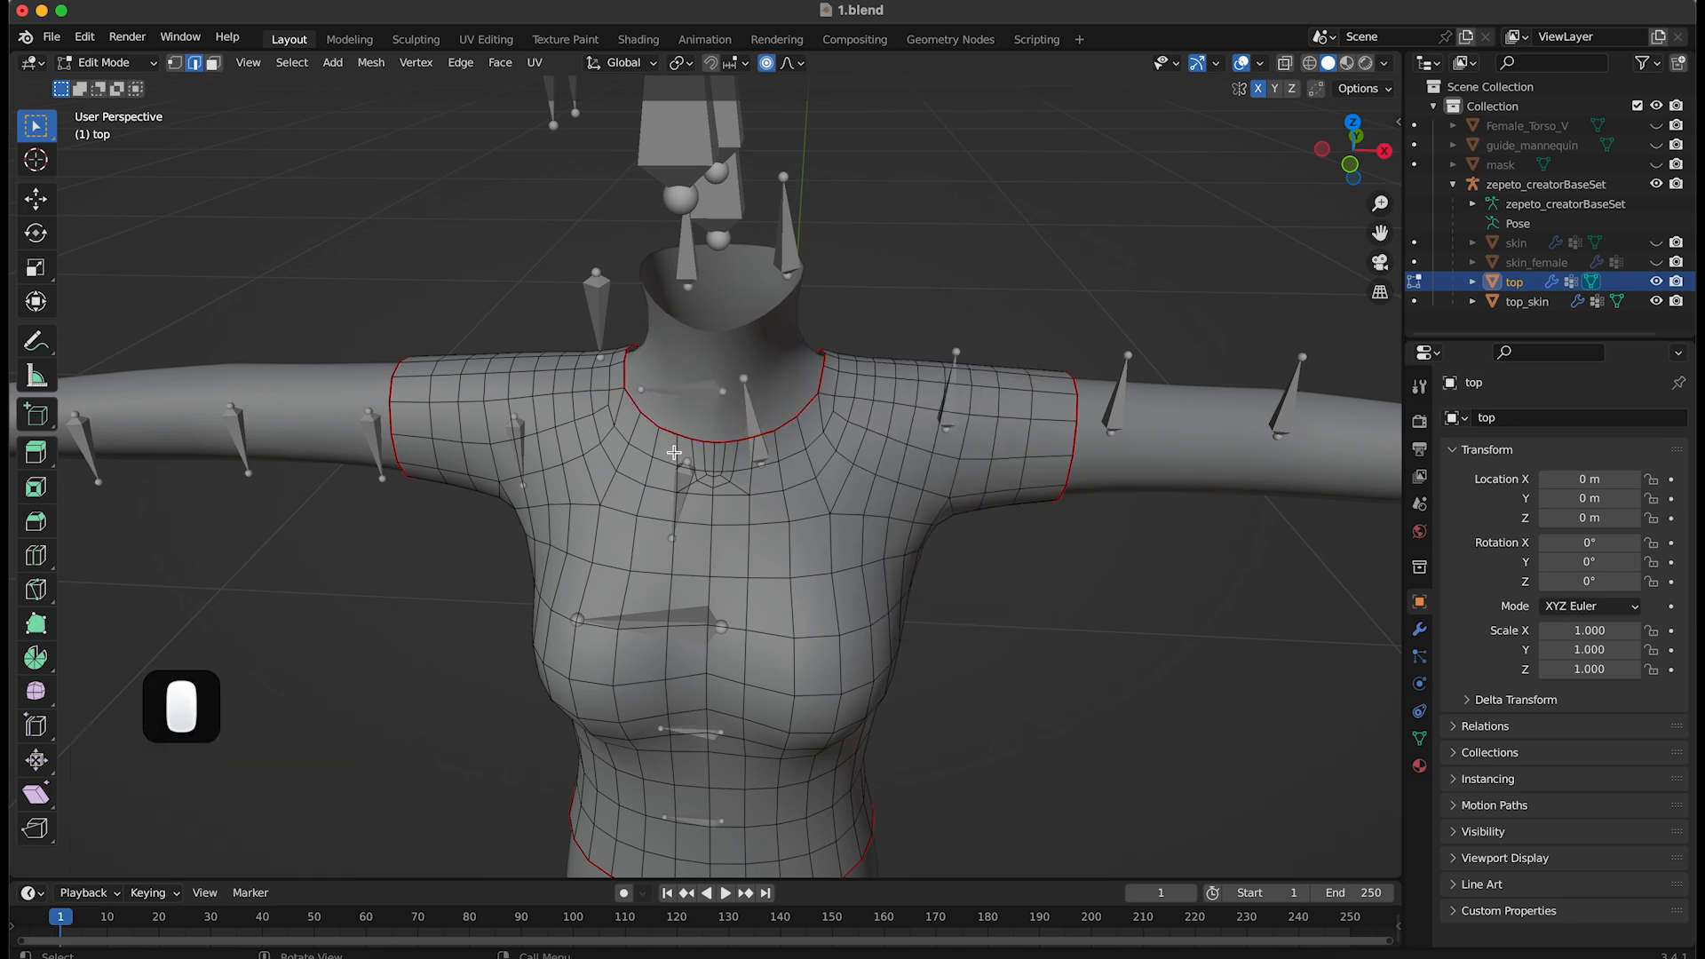
Switch to vertex selection and select a corner vertex of the squared back neckline
{"action": "middle_click_drag", "start_coordinate": [1005, 448], "coordinate": [558, 416]}
{"action": "left_click", "coordinate": [175, 62]}
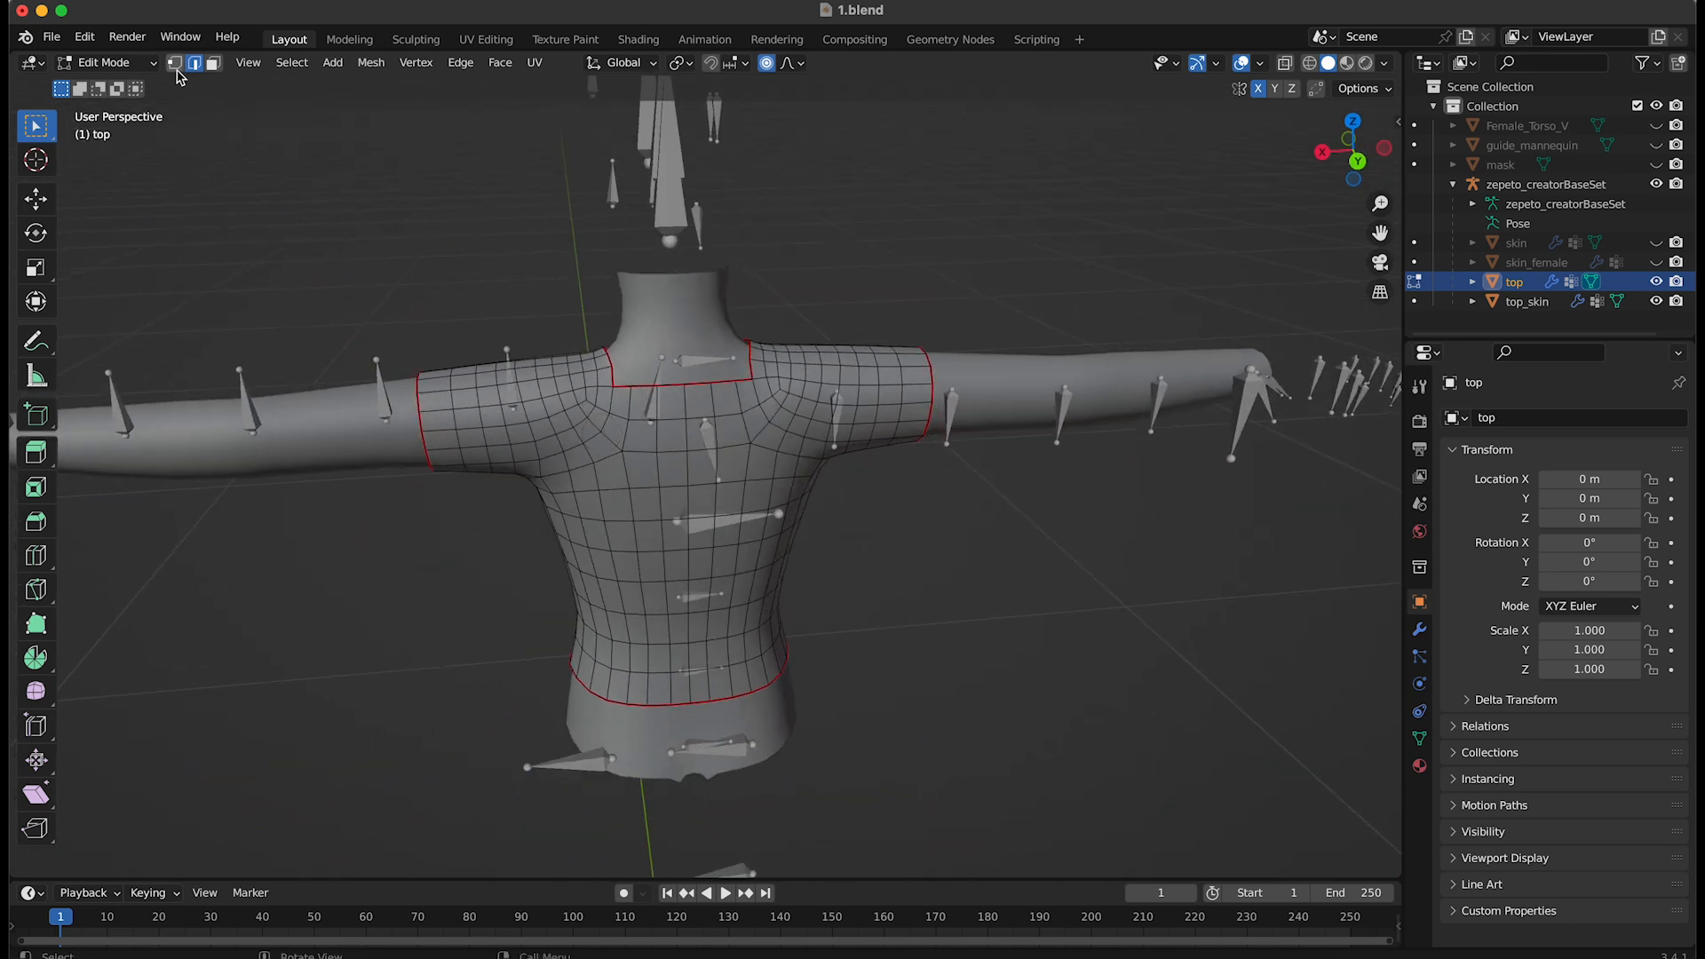
{"action": "scroll", "coordinate": [564, 320], "scroll_direction": "up", "scroll_amount": 4}
{"action": "middle_click_drag", "start_coordinate": [590, 354], "coordinate": [592, 407], "text": "shift"}
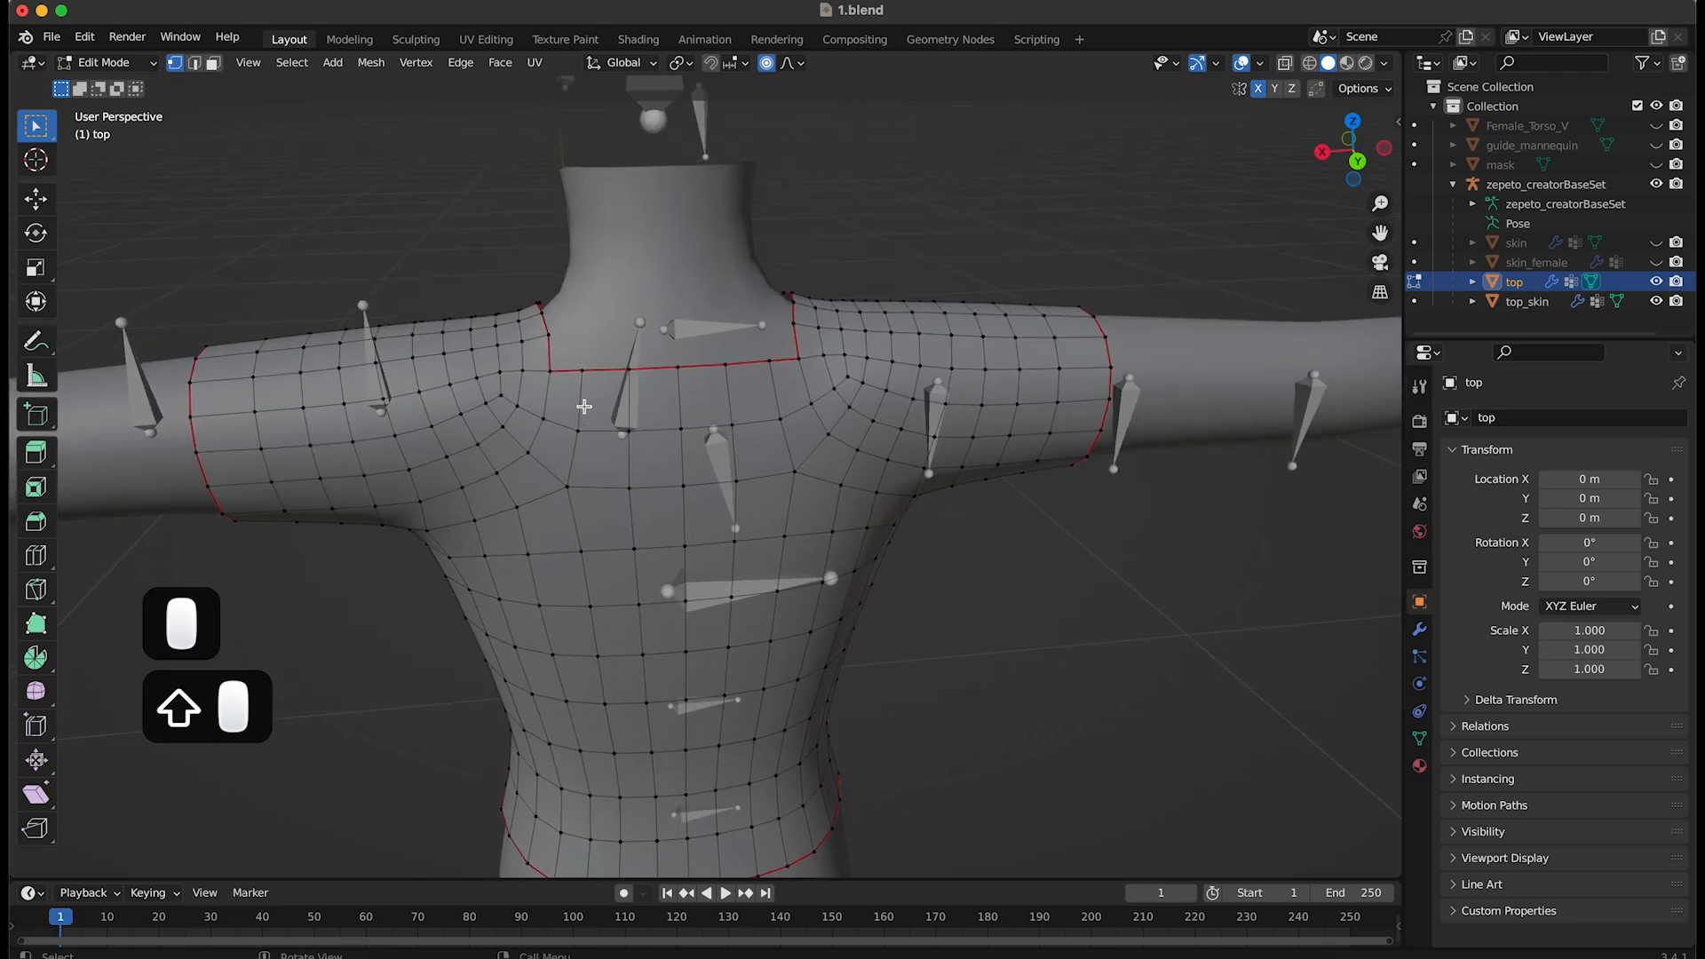
{"action": "left_click", "coordinate": [550, 370]}
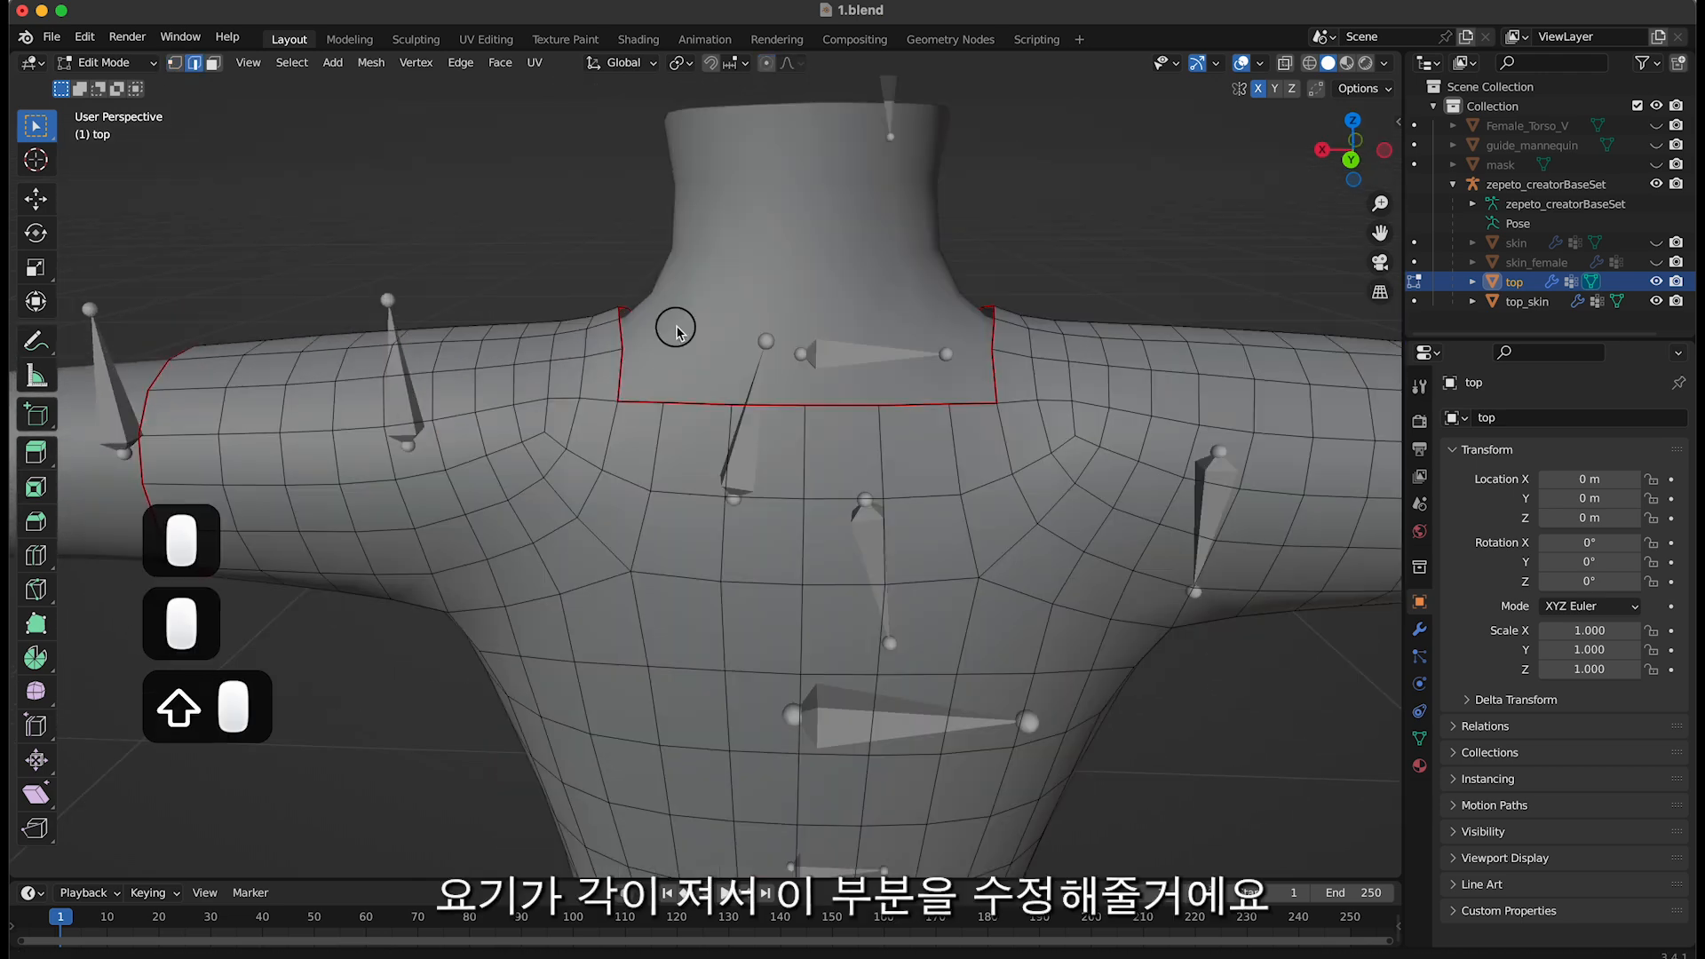
Knife-cut new edges around one corner of the squared back neckline, passing through the neighbouring vertices and both neckline edges
{"action": "middle_click_drag", "start_coordinate": [678, 327], "coordinate": [682, 332], "text": "shift"}
{"action": "scroll", "coordinate": [719, 382], "scroll_direction": "up", "scroll_amount": 1}
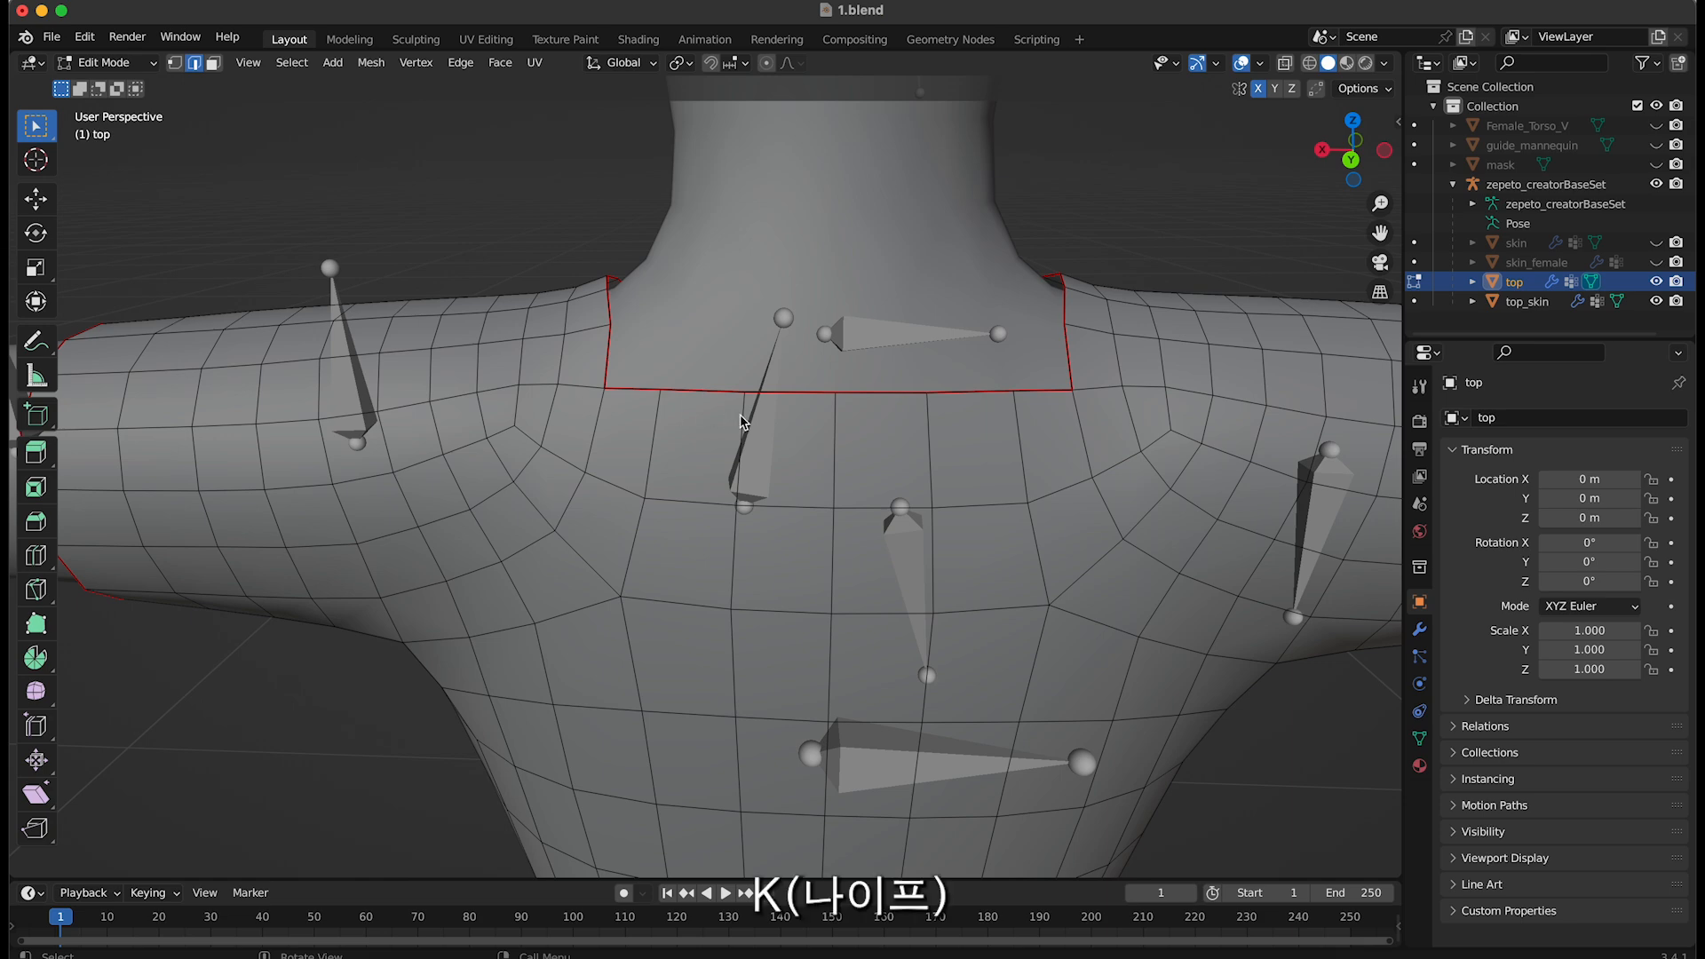
{"action": "key", "text": "k"}
{"action": "middle_click_drag", "start_coordinate": [690, 371], "coordinate": [653, 360]}
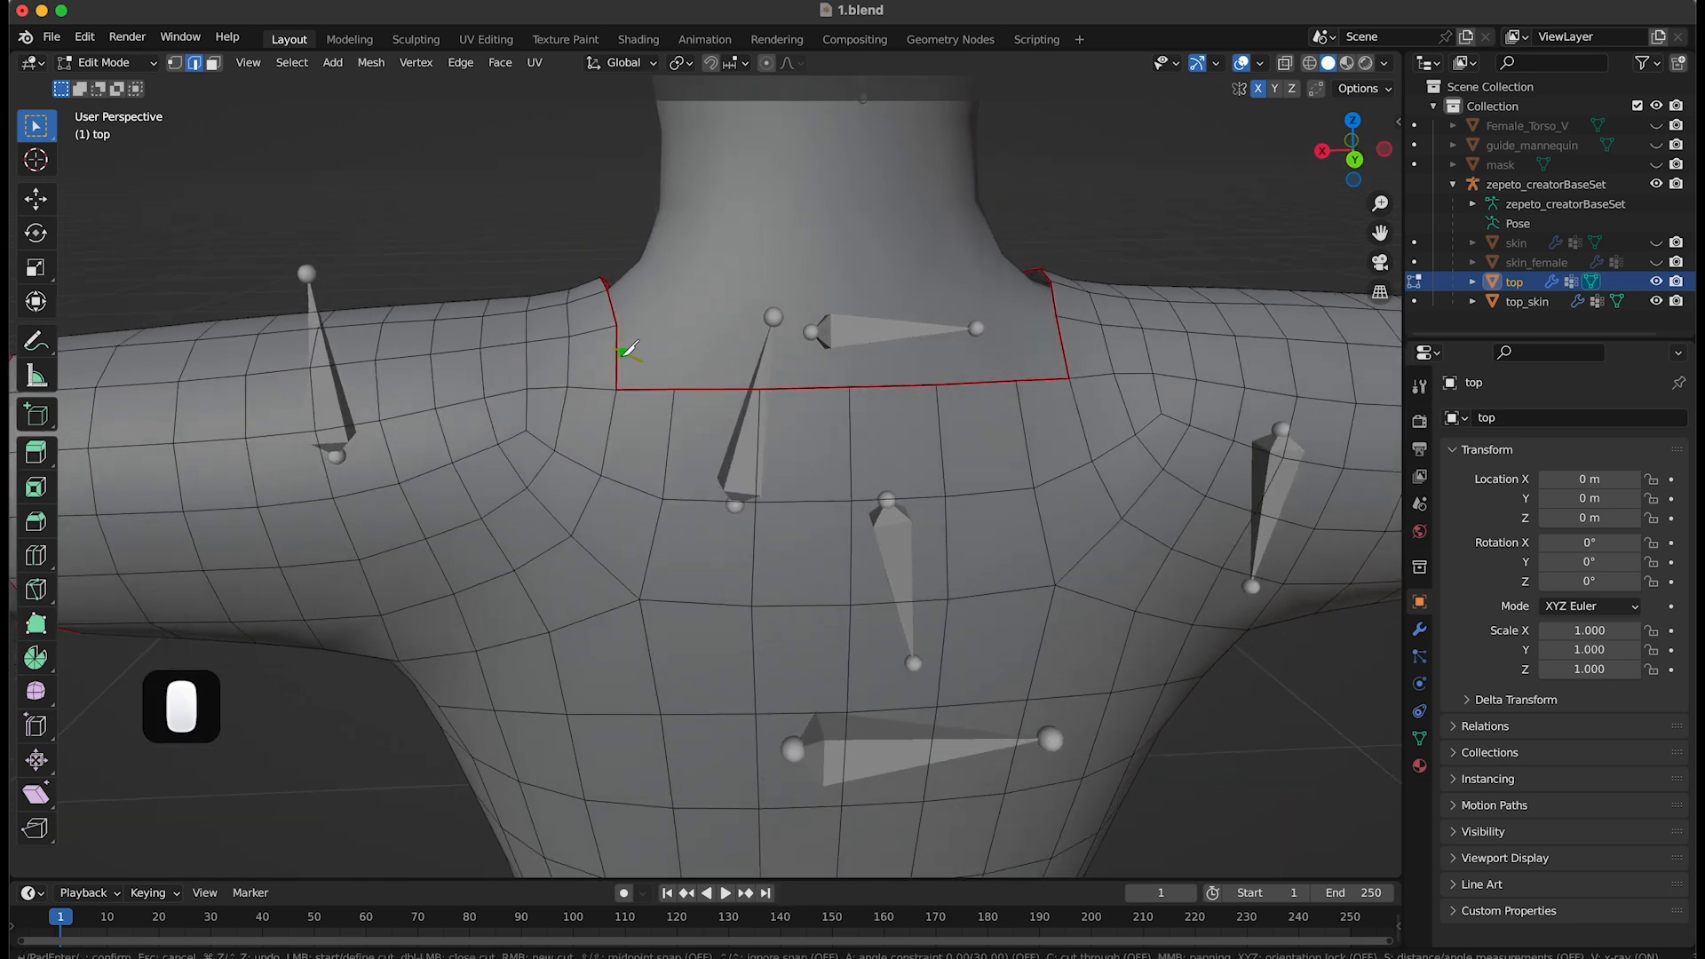
{"action": "left_click", "coordinate": [616, 355]}
{"action": "left_click", "coordinate": [570, 384]}
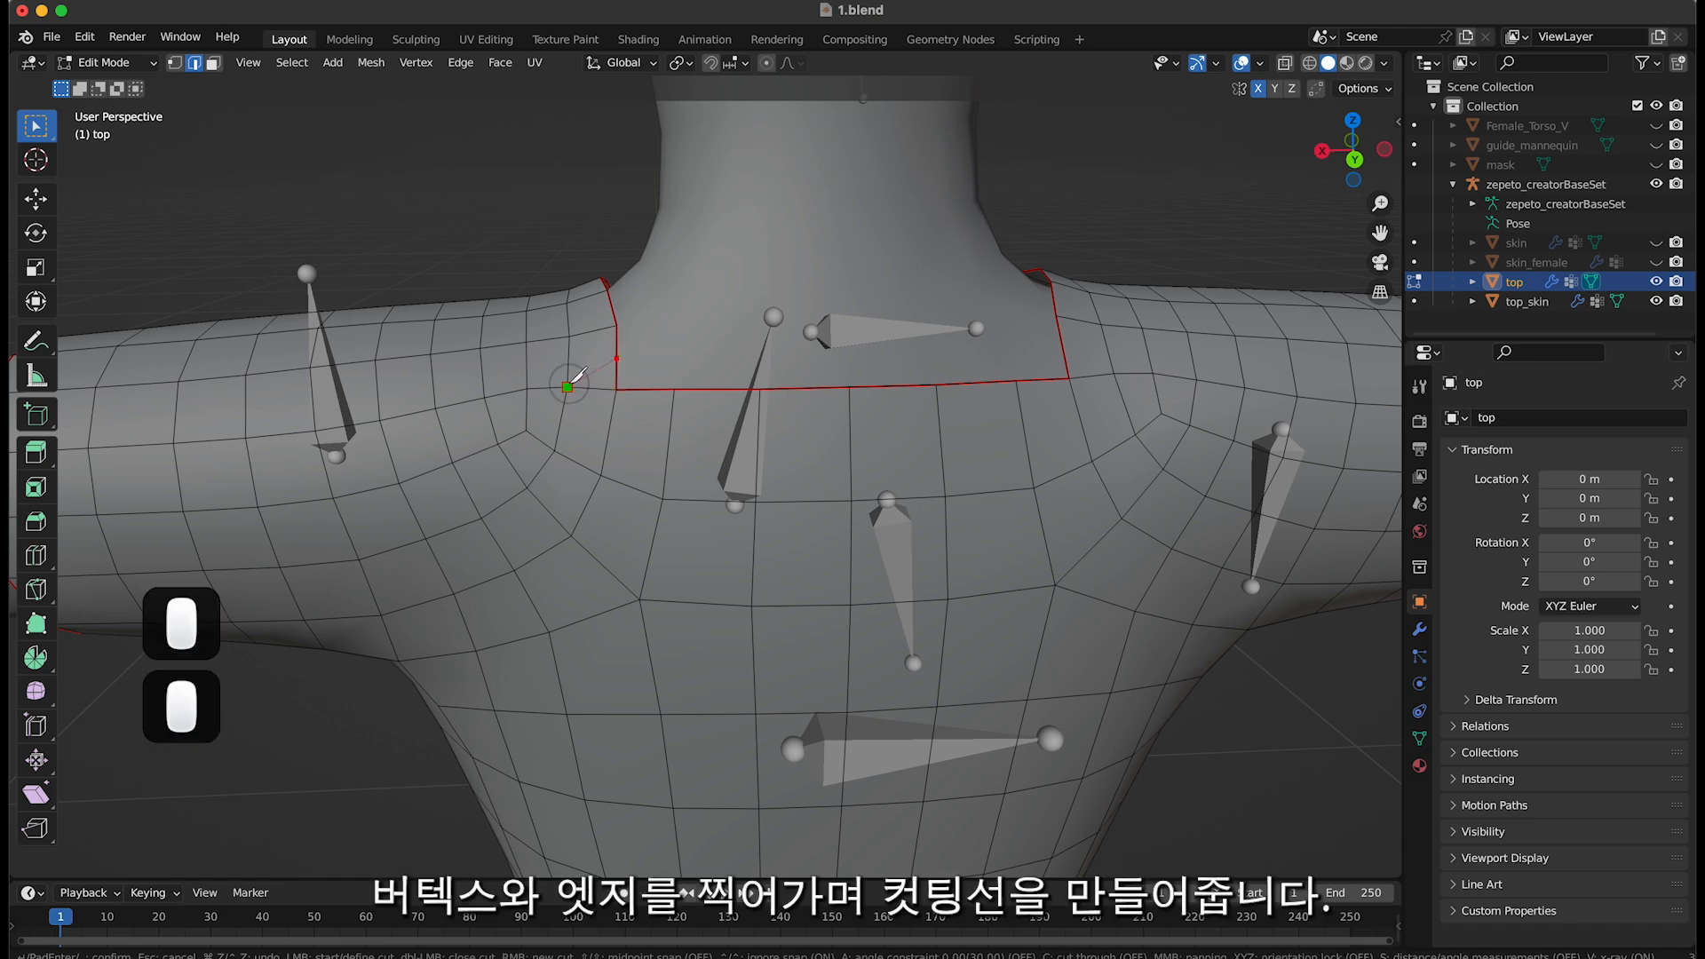
{"action": "left_click", "coordinate": [604, 465]}
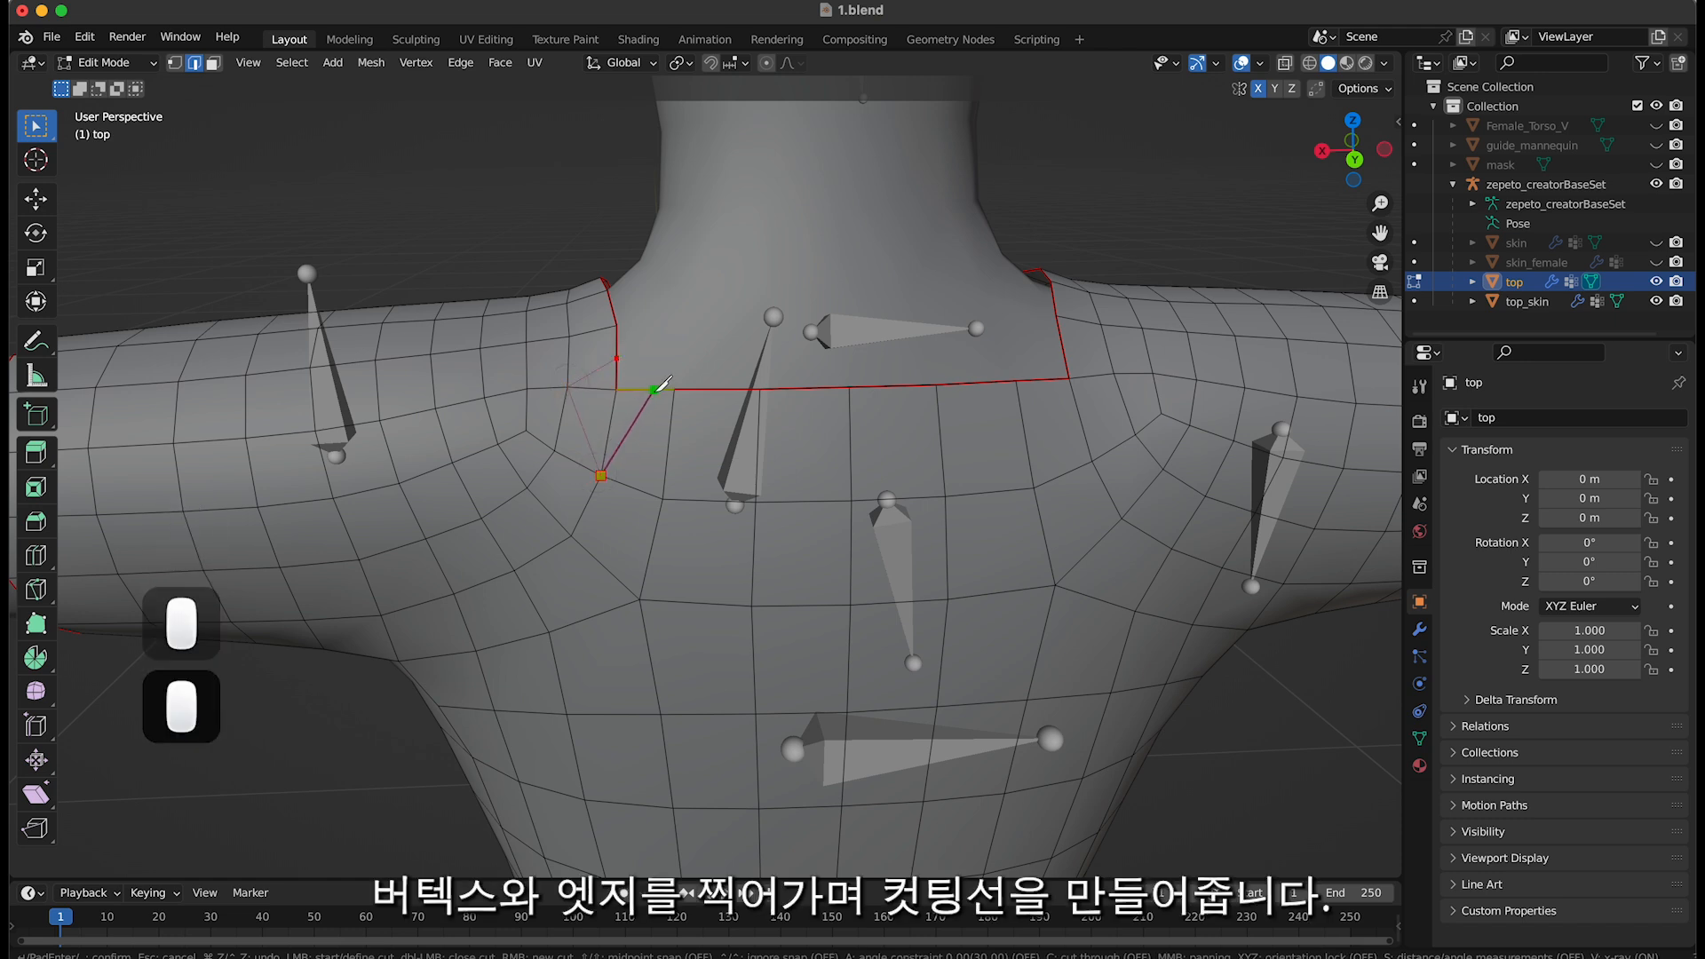
{"action": "left_click", "coordinate": [658, 388]}
{"action": "key", "text": "Return"}
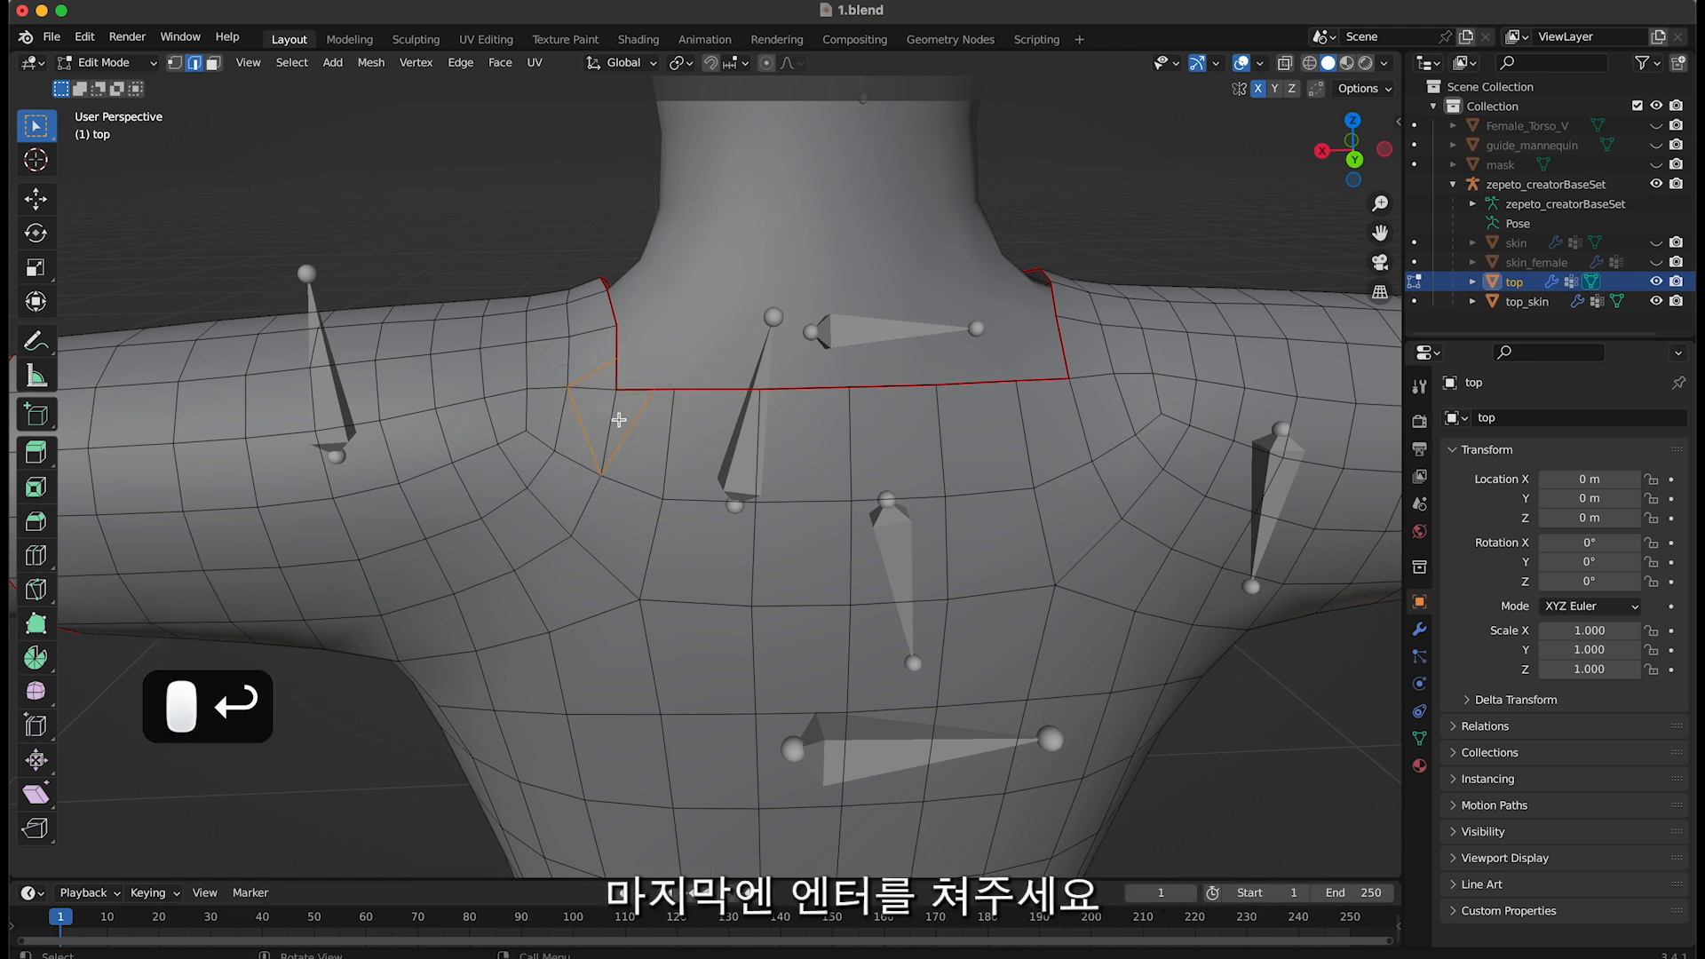
Dissolve the old inner edges at that back neckline corner to leave a bevelled corner
{"action": "left_click", "coordinate": [609, 430]}
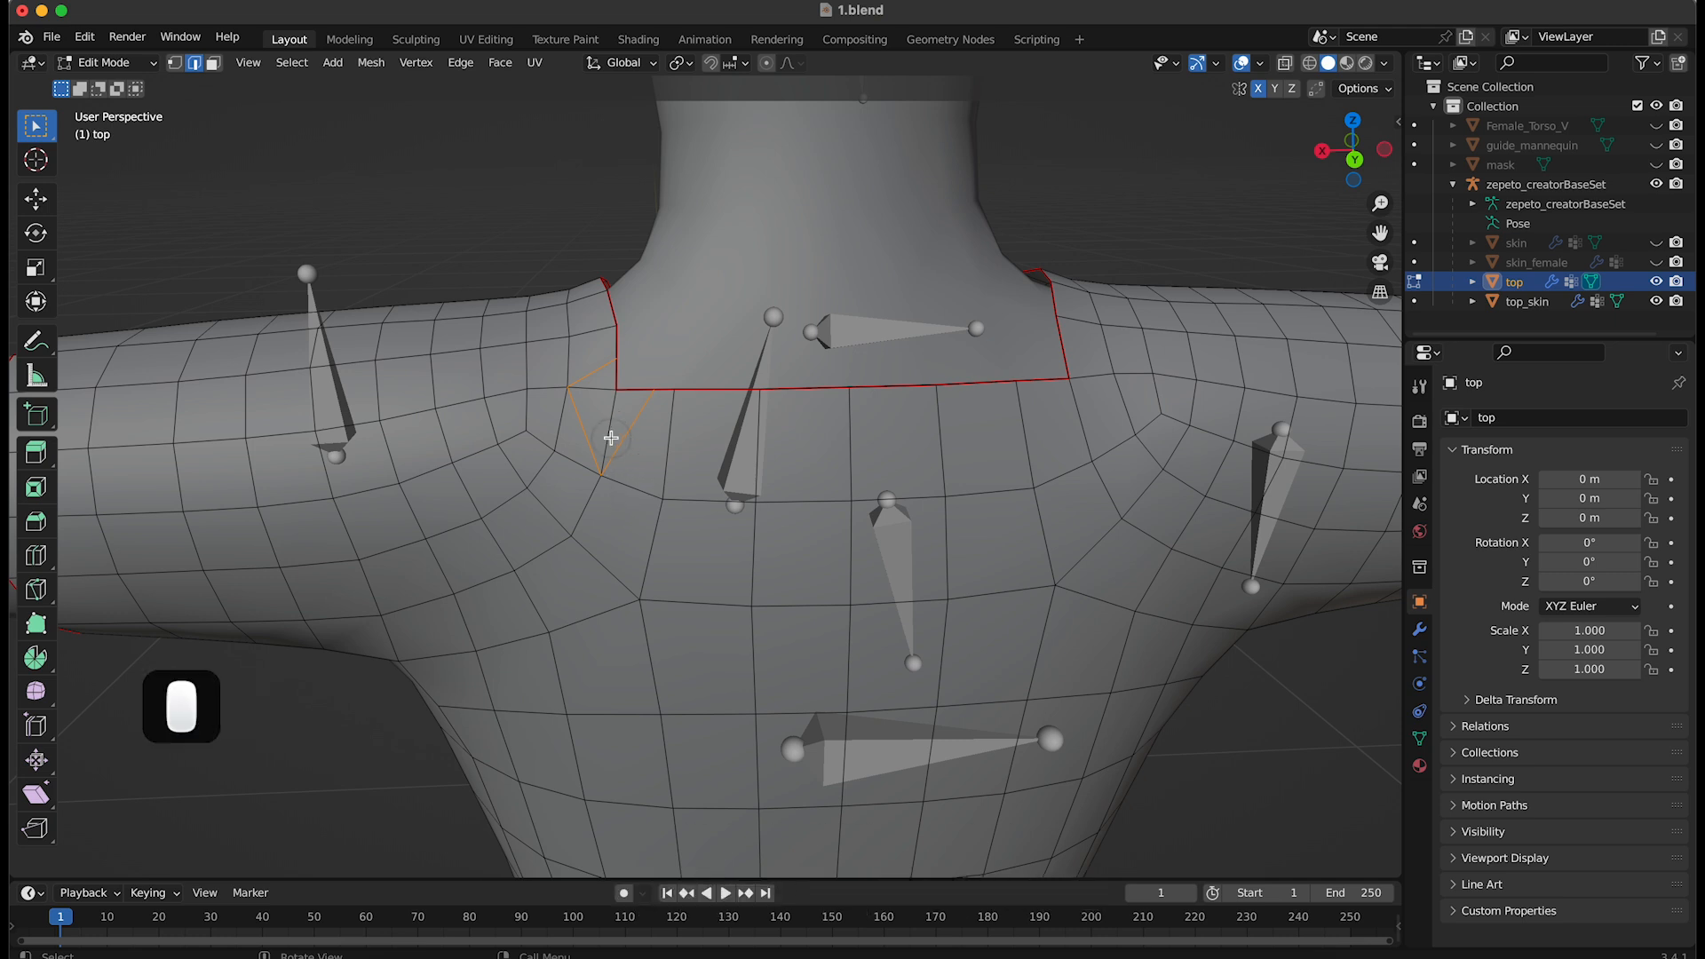
{"action": "left_click", "coordinate": [597, 389], "text": "shift"}
{"action": "right_click", "coordinate": [586, 382]}
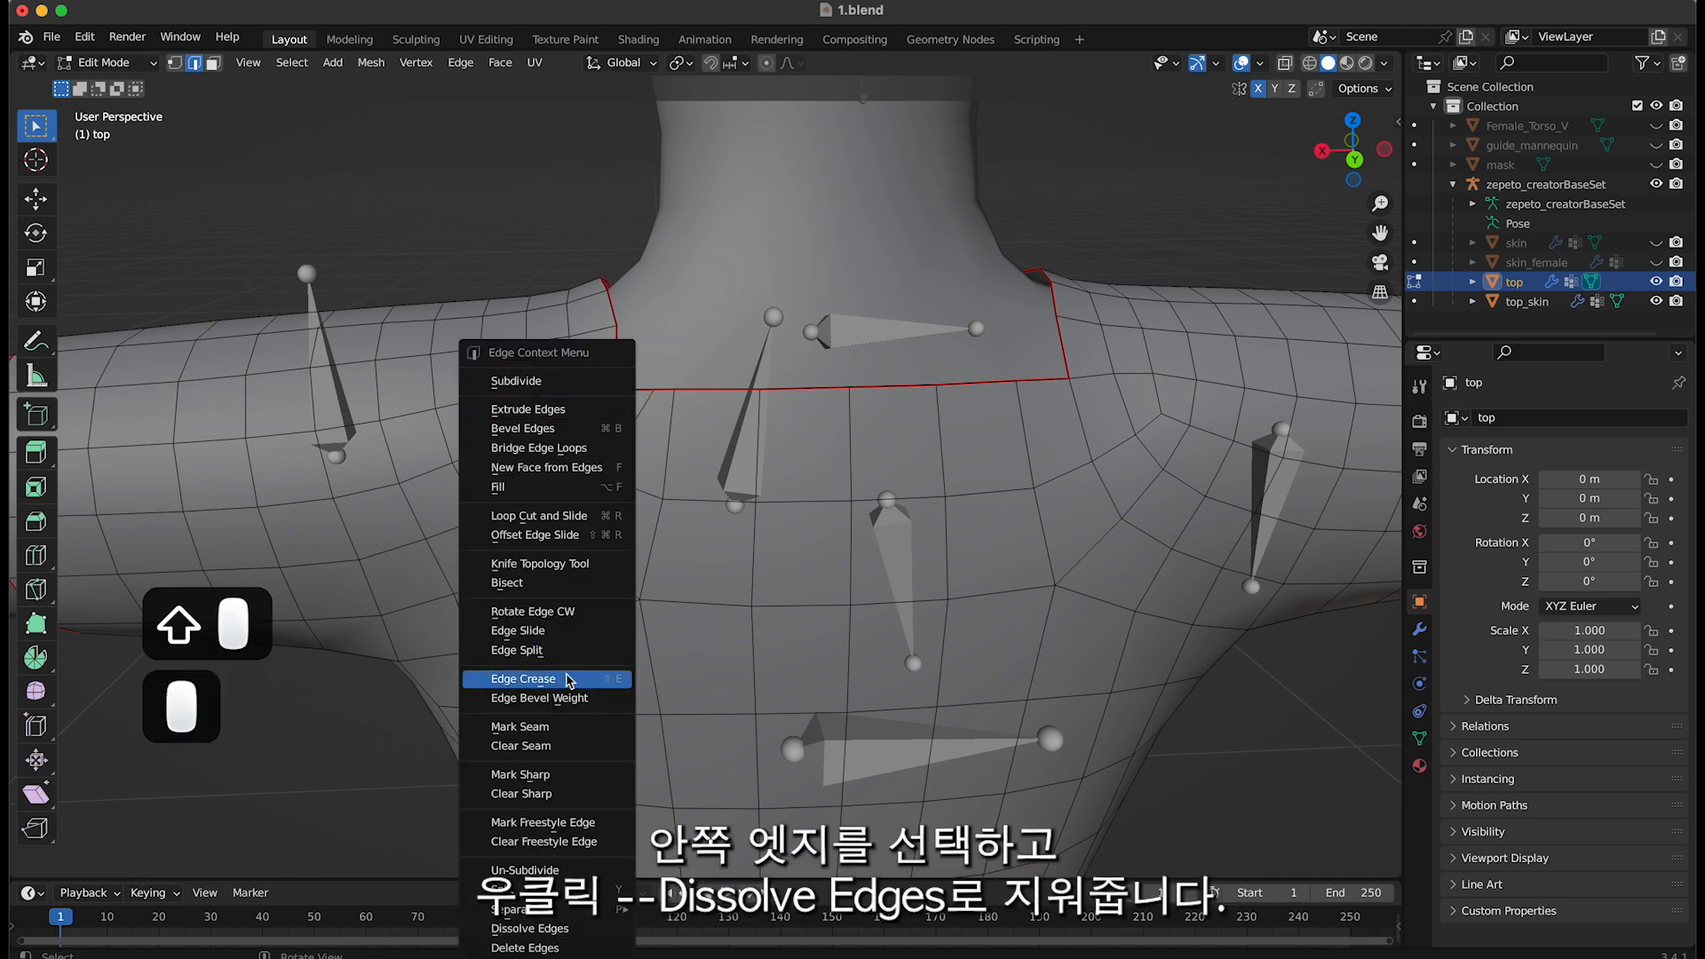
{"action": "left_click", "coordinate": [555, 928]}
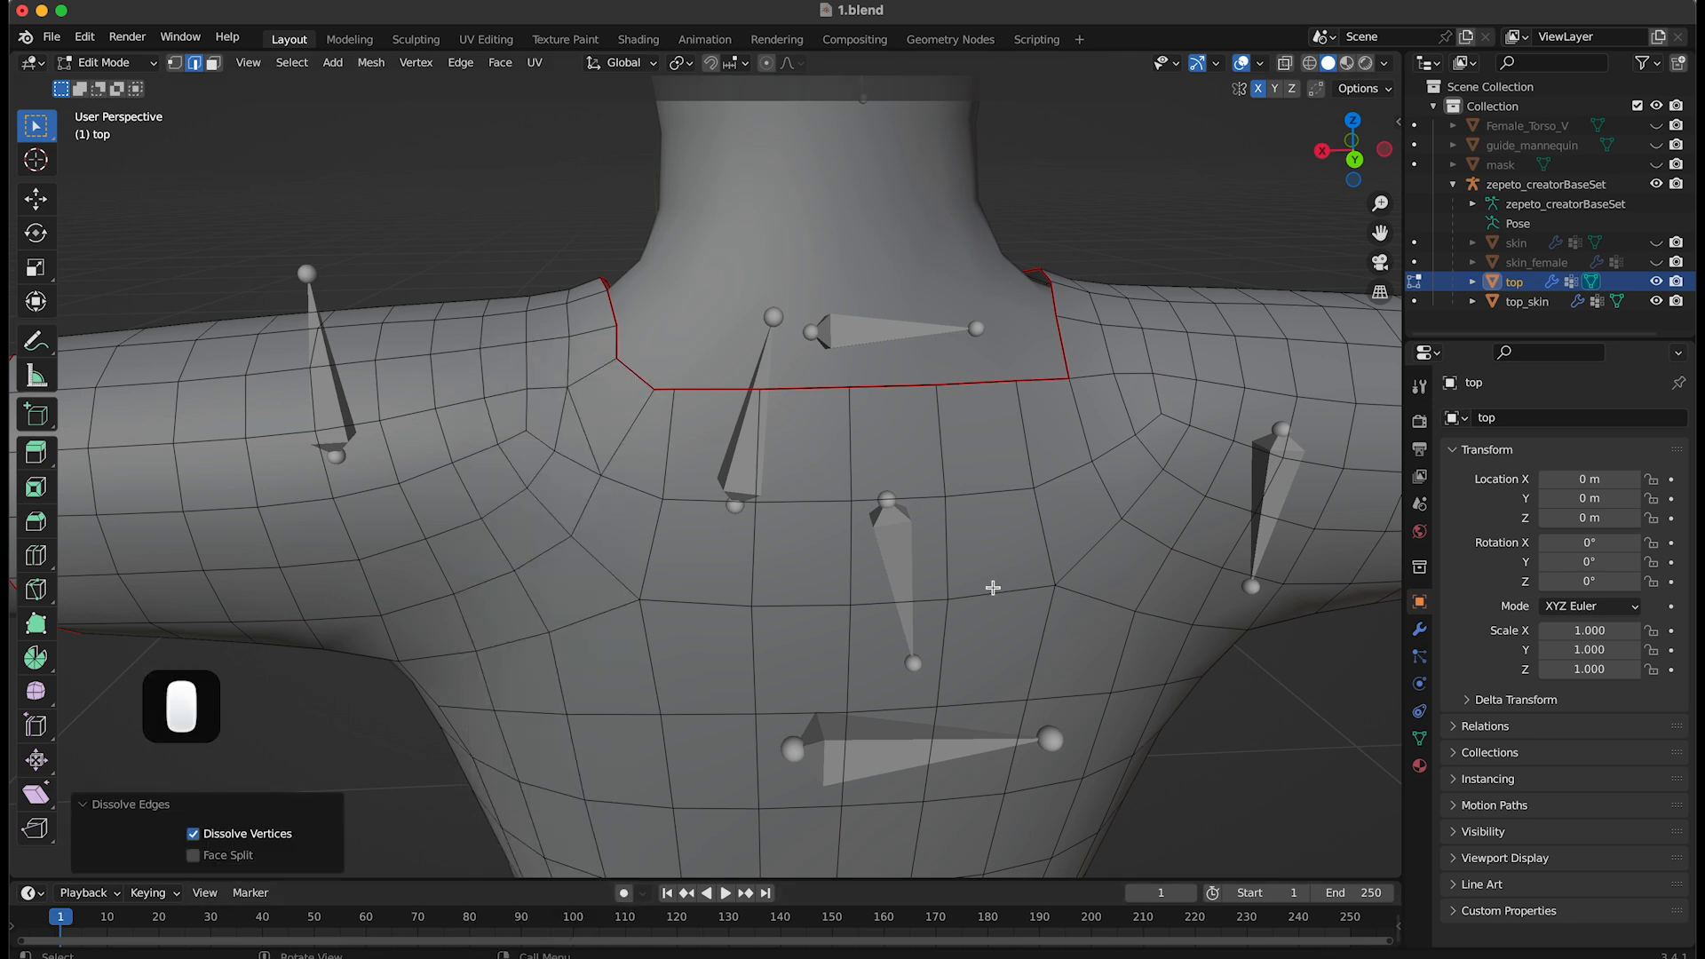
Knife-cut matching edges around the opposite corner of the back neckline
{"action": "key", "text": "k"}
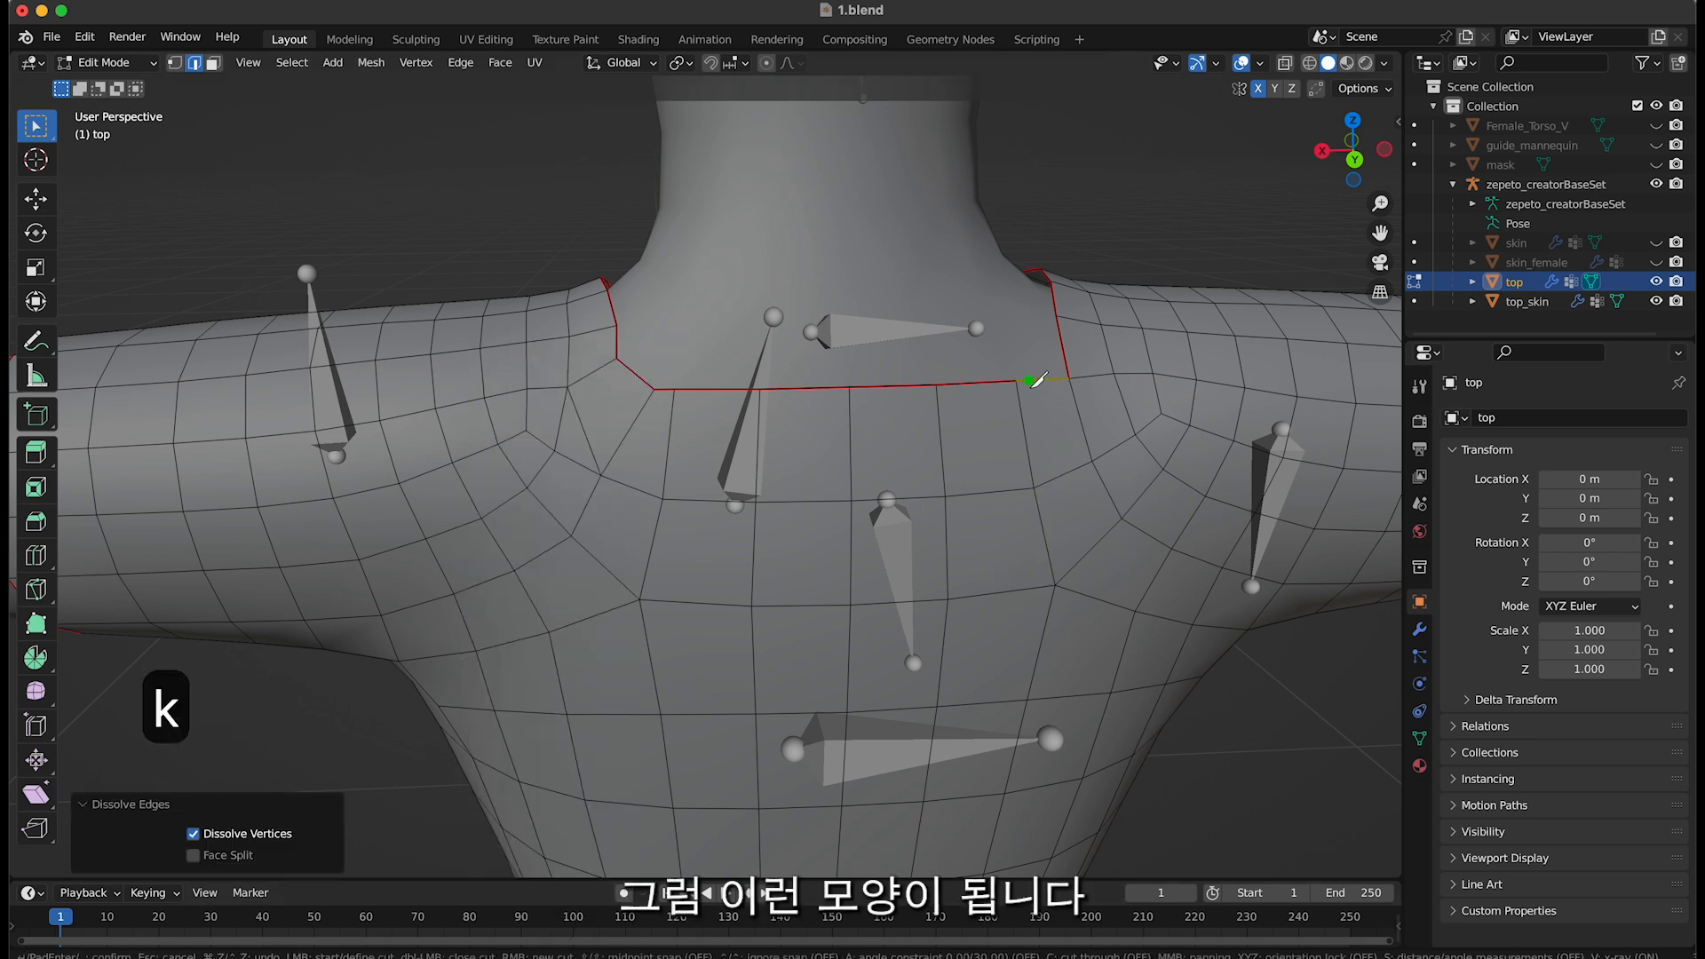
{"action": "left_click", "coordinate": [1043, 380]}
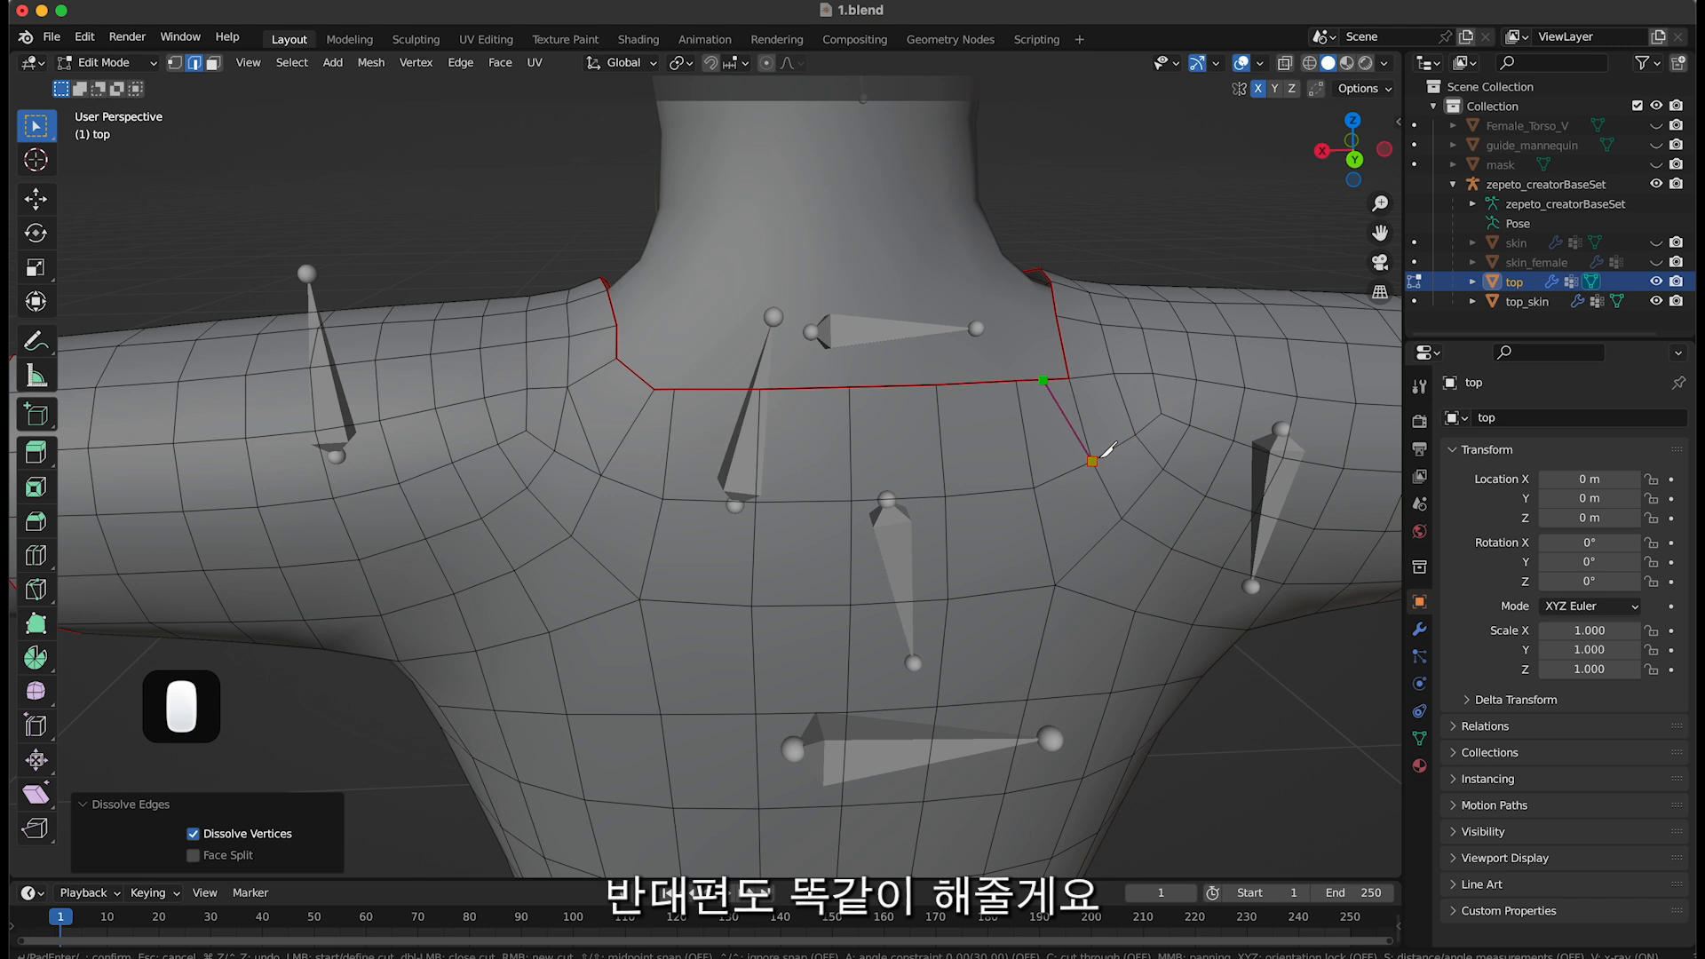
{"action": "left_click", "coordinate": [1093, 461]}
{"action": "left_click", "coordinate": [1115, 374]}
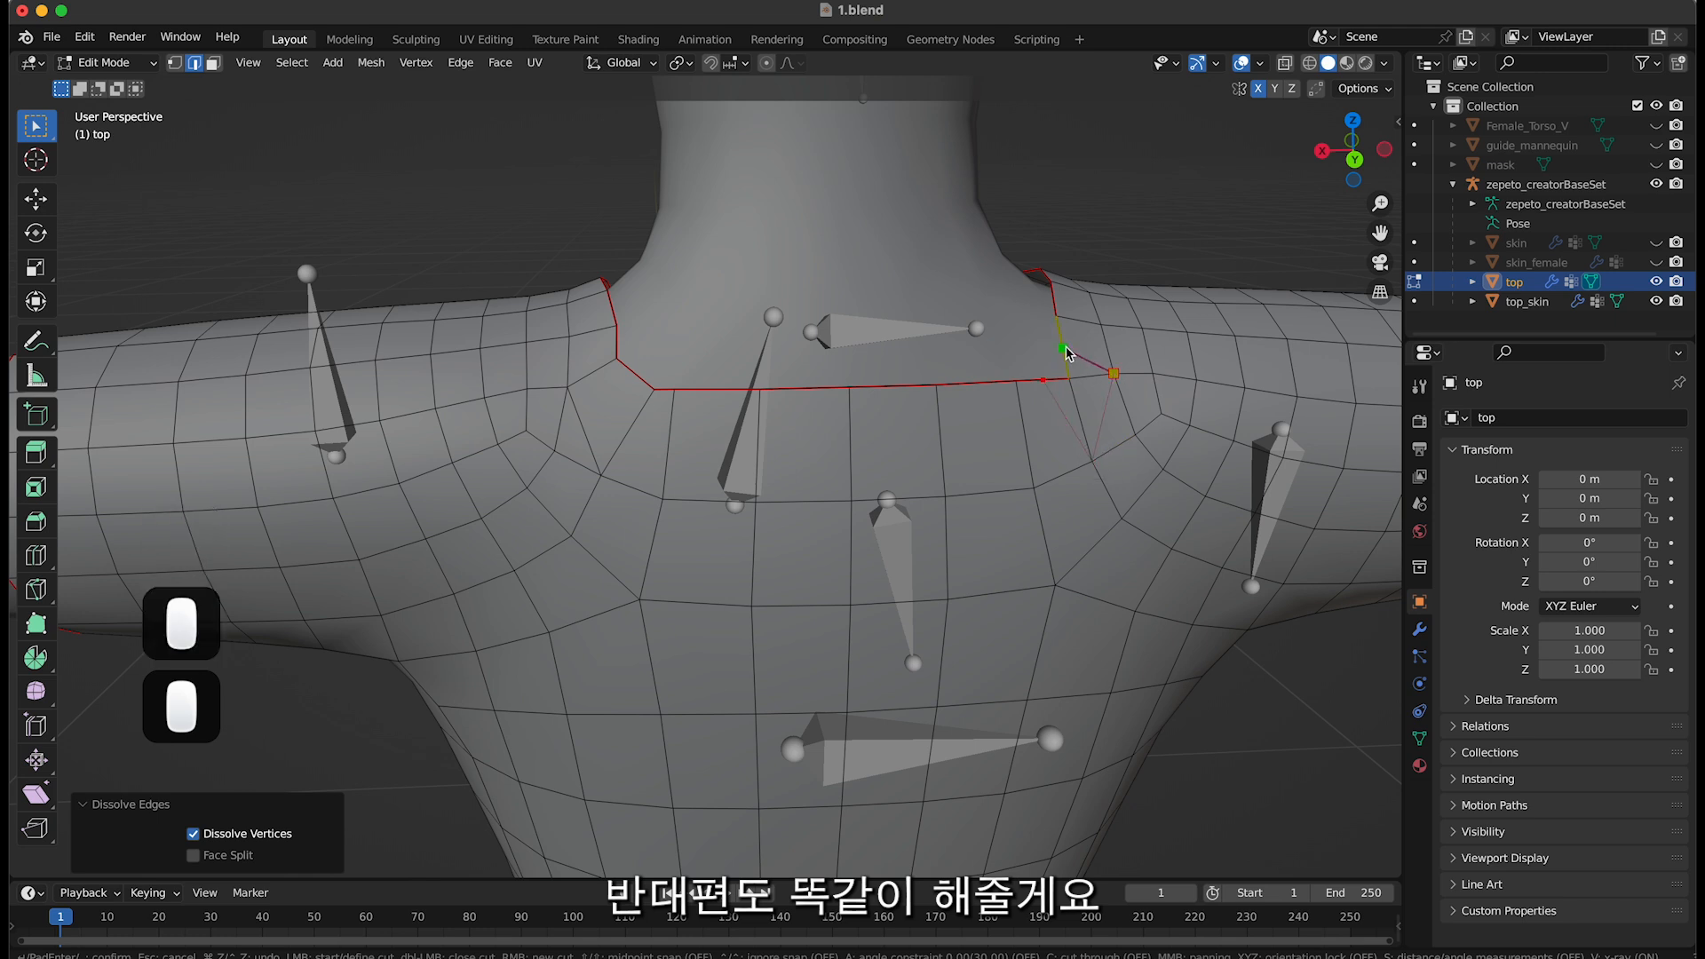
{"action": "left_click", "coordinate": [1063, 348]}
{"action": "key", "text": "Return"}
Dissolve the leftover inner edges at the opposite back neckline corner
{"action": "left_click", "coordinate": [1077, 376]}
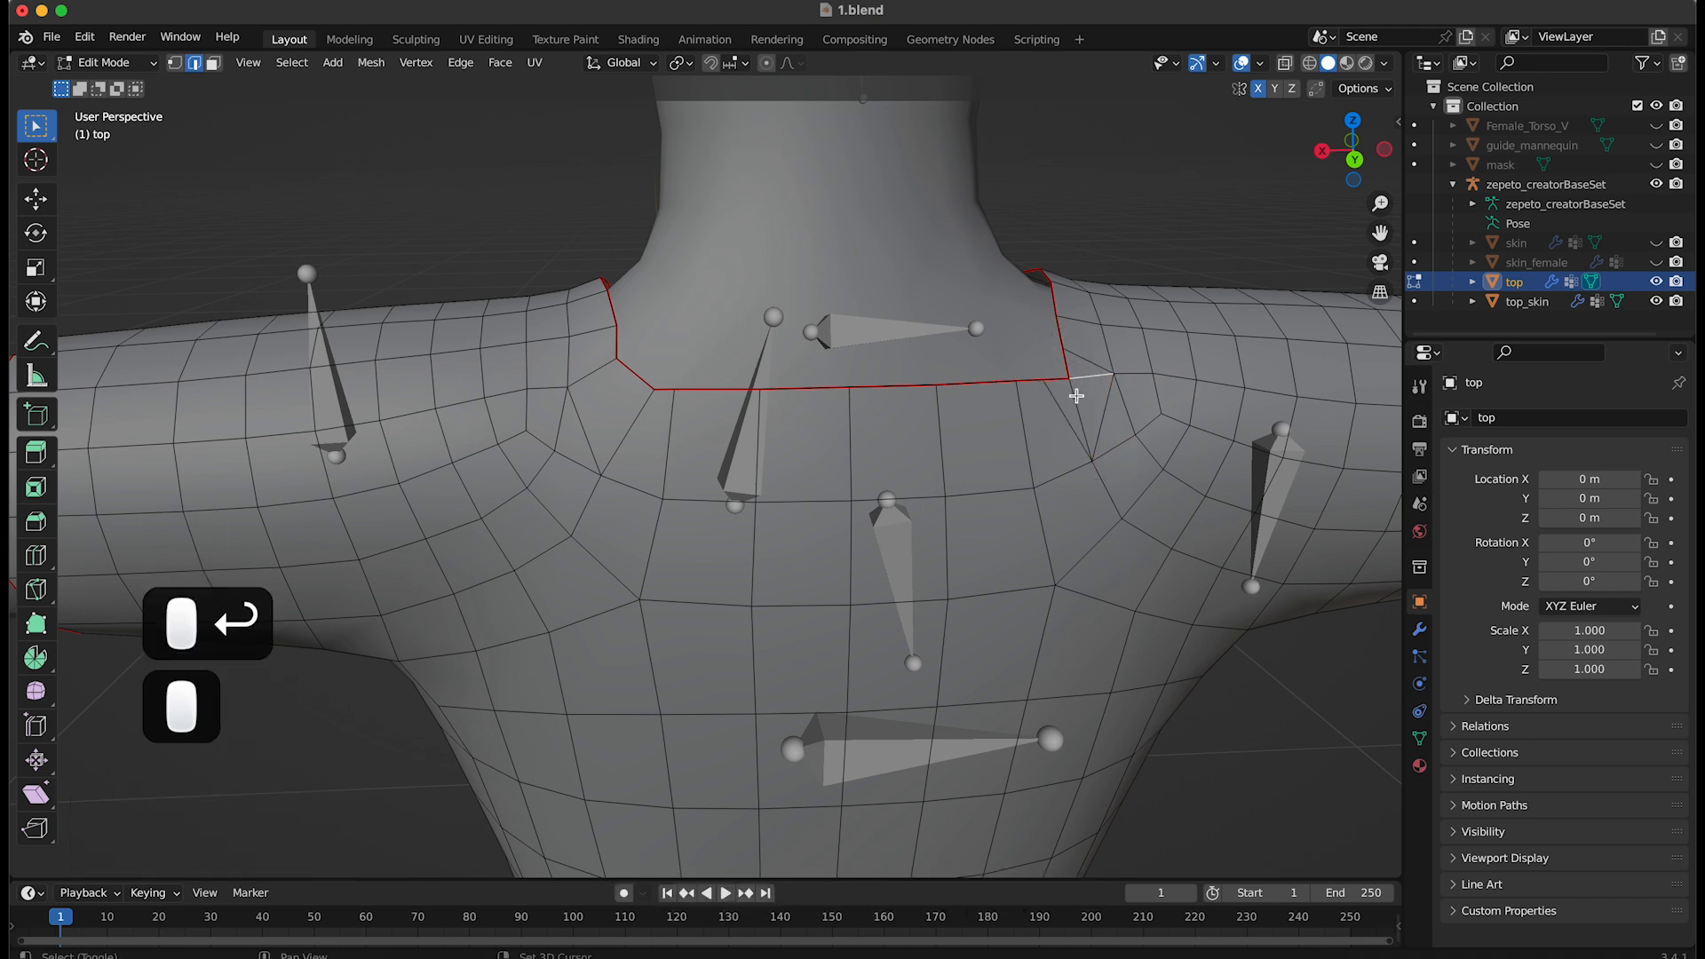
{"action": "left_click", "coordinate": [1073, 390], "text": "shift"}
{"action": "right_click", "coordinate": [1075, 393]}
{"action": "left_click", "coordinate": [1021, 928]}
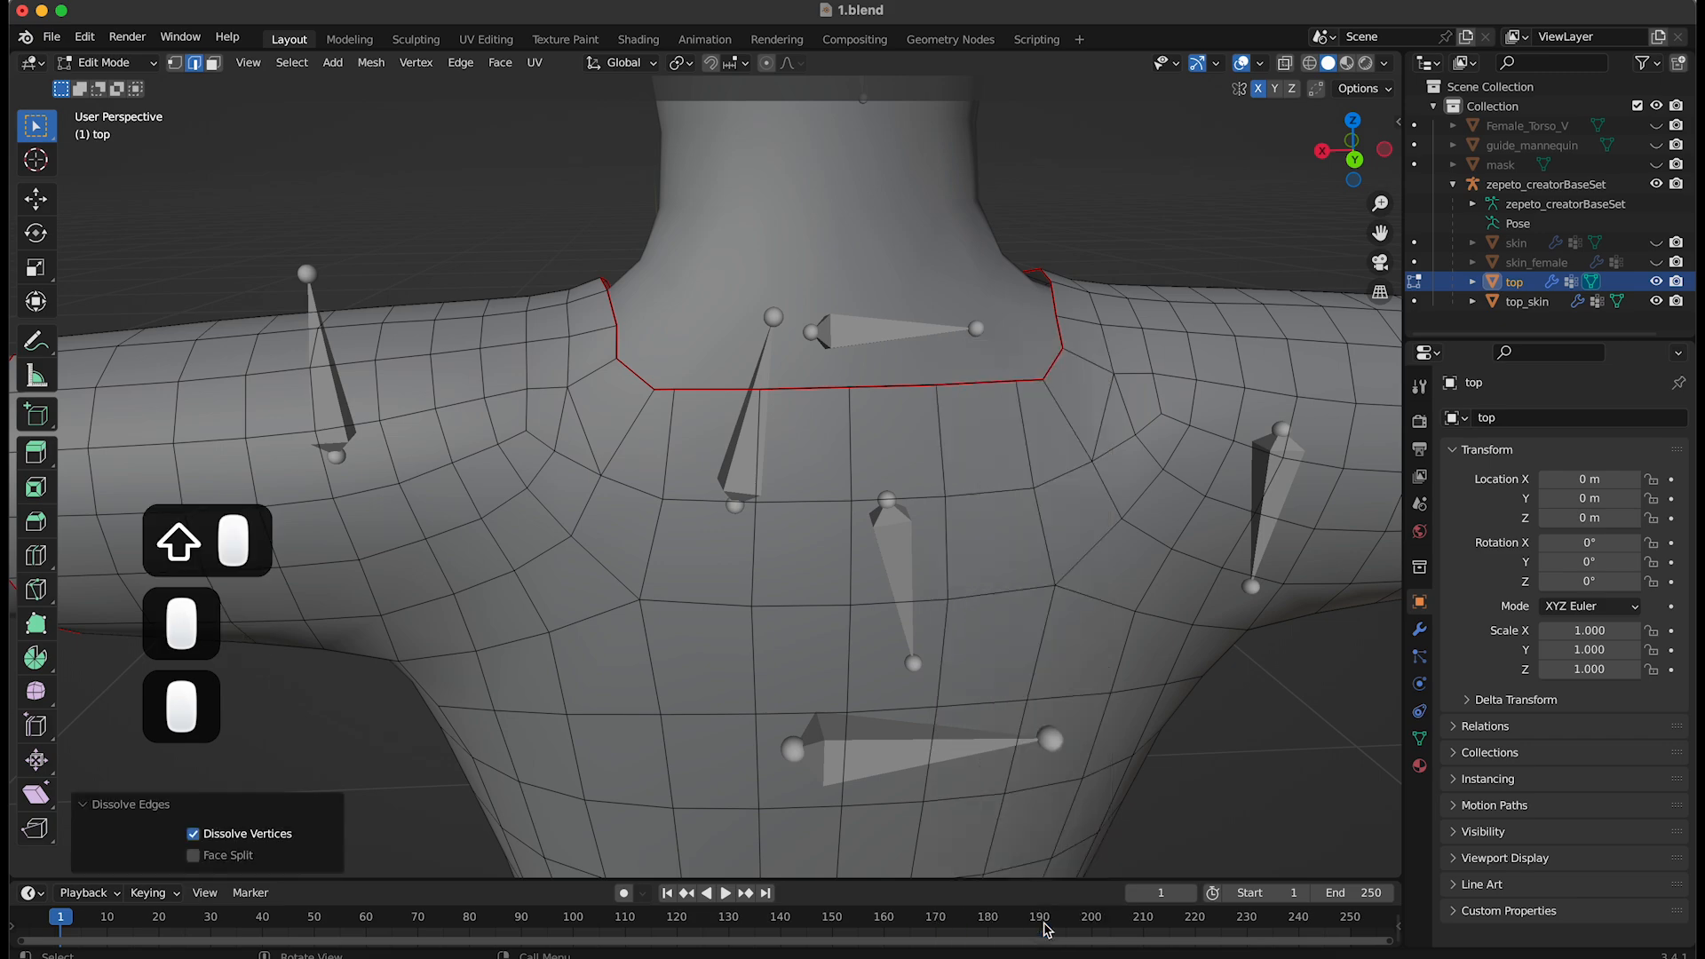
Select the whole neckline edge loop, switch to vertex selection and apply Smooth Vertices to it
{"action": "key", "text": "k"}
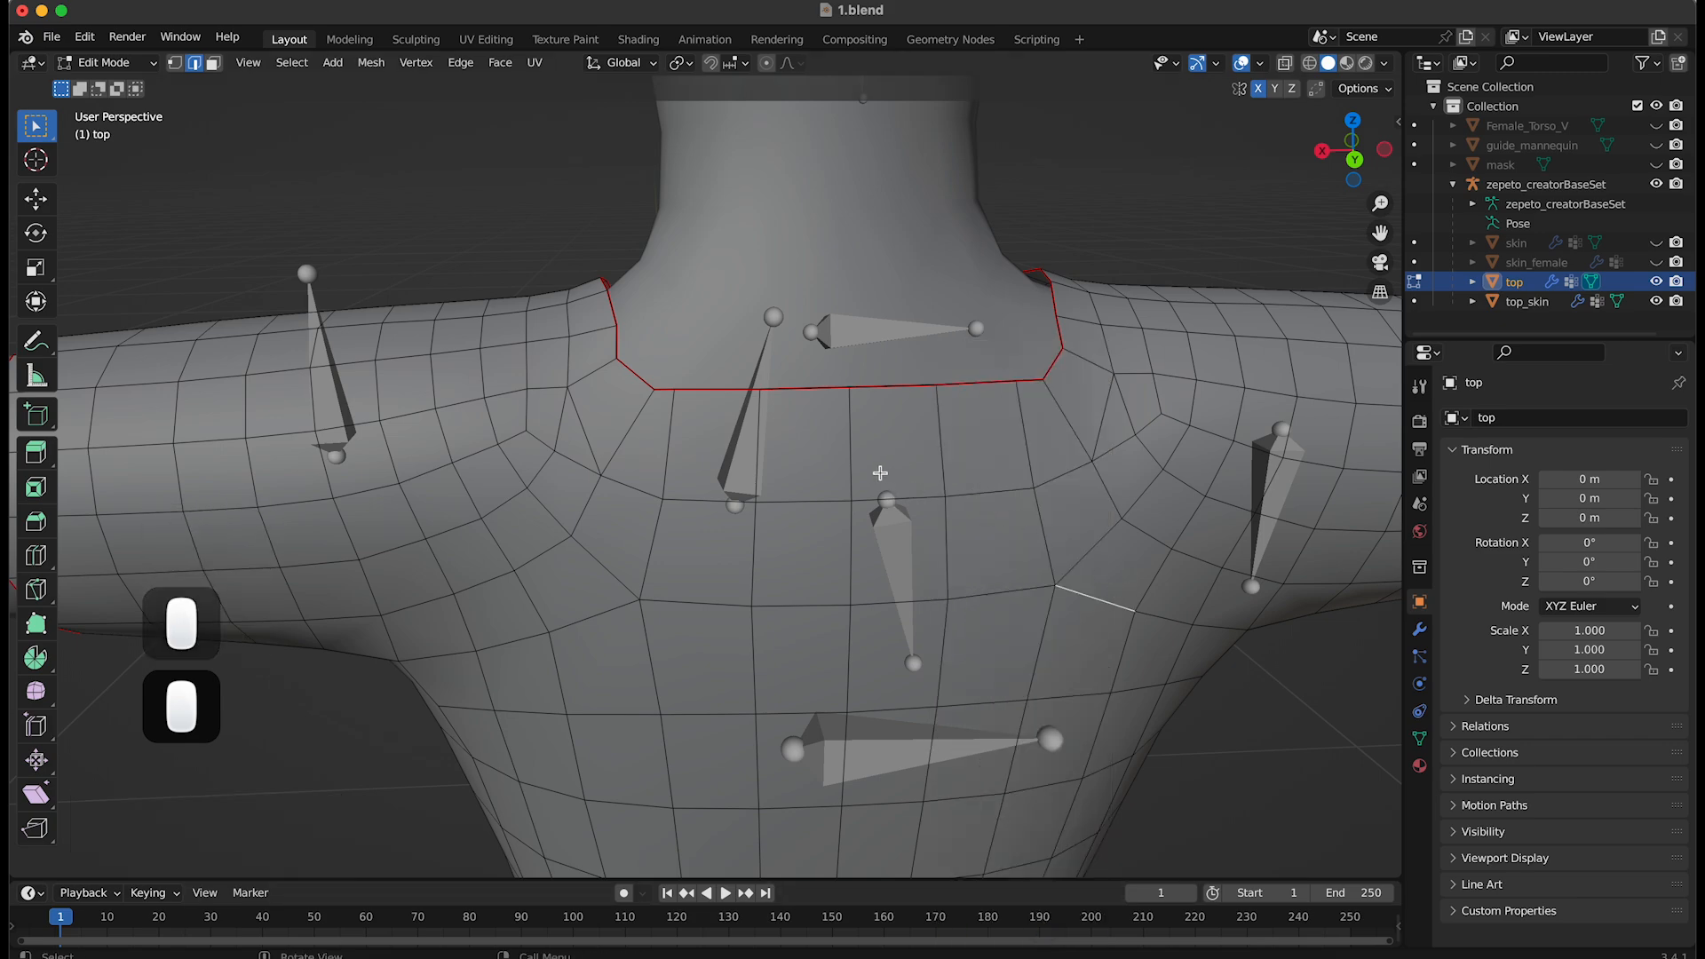
{"action": "left_click", "coordinate": [807, 394], "text": "alt"}
{"action": "scroll", "coordinate": [805, 394], "scroll_direction": "down", "scroll_amount": 2}
{"action": "middle_click_drag", "start_coordinate": [705, 505], "coordinate": [727, 454]}
{"action": "left_click", "coordinate": [174, 62]}
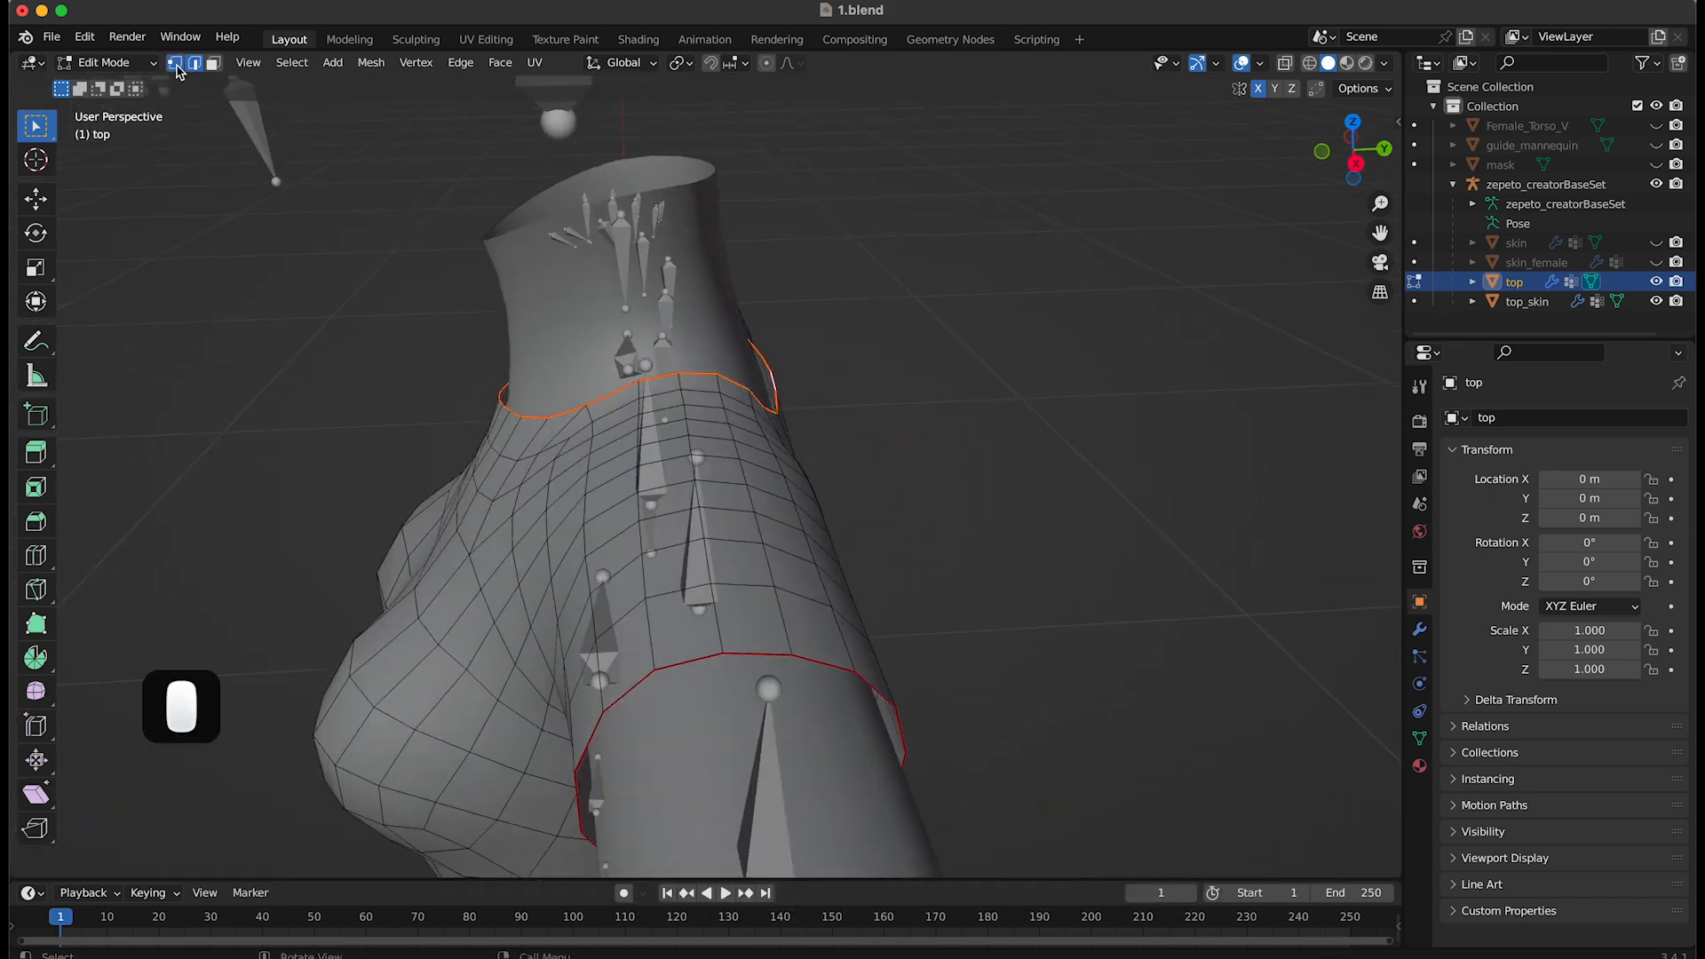
{"action": "middle_click_drag", "start_coordinate": [842, 533], "coordinate": [713, 523]}
{"action": "right_click", "coordinate": [713, 518]}
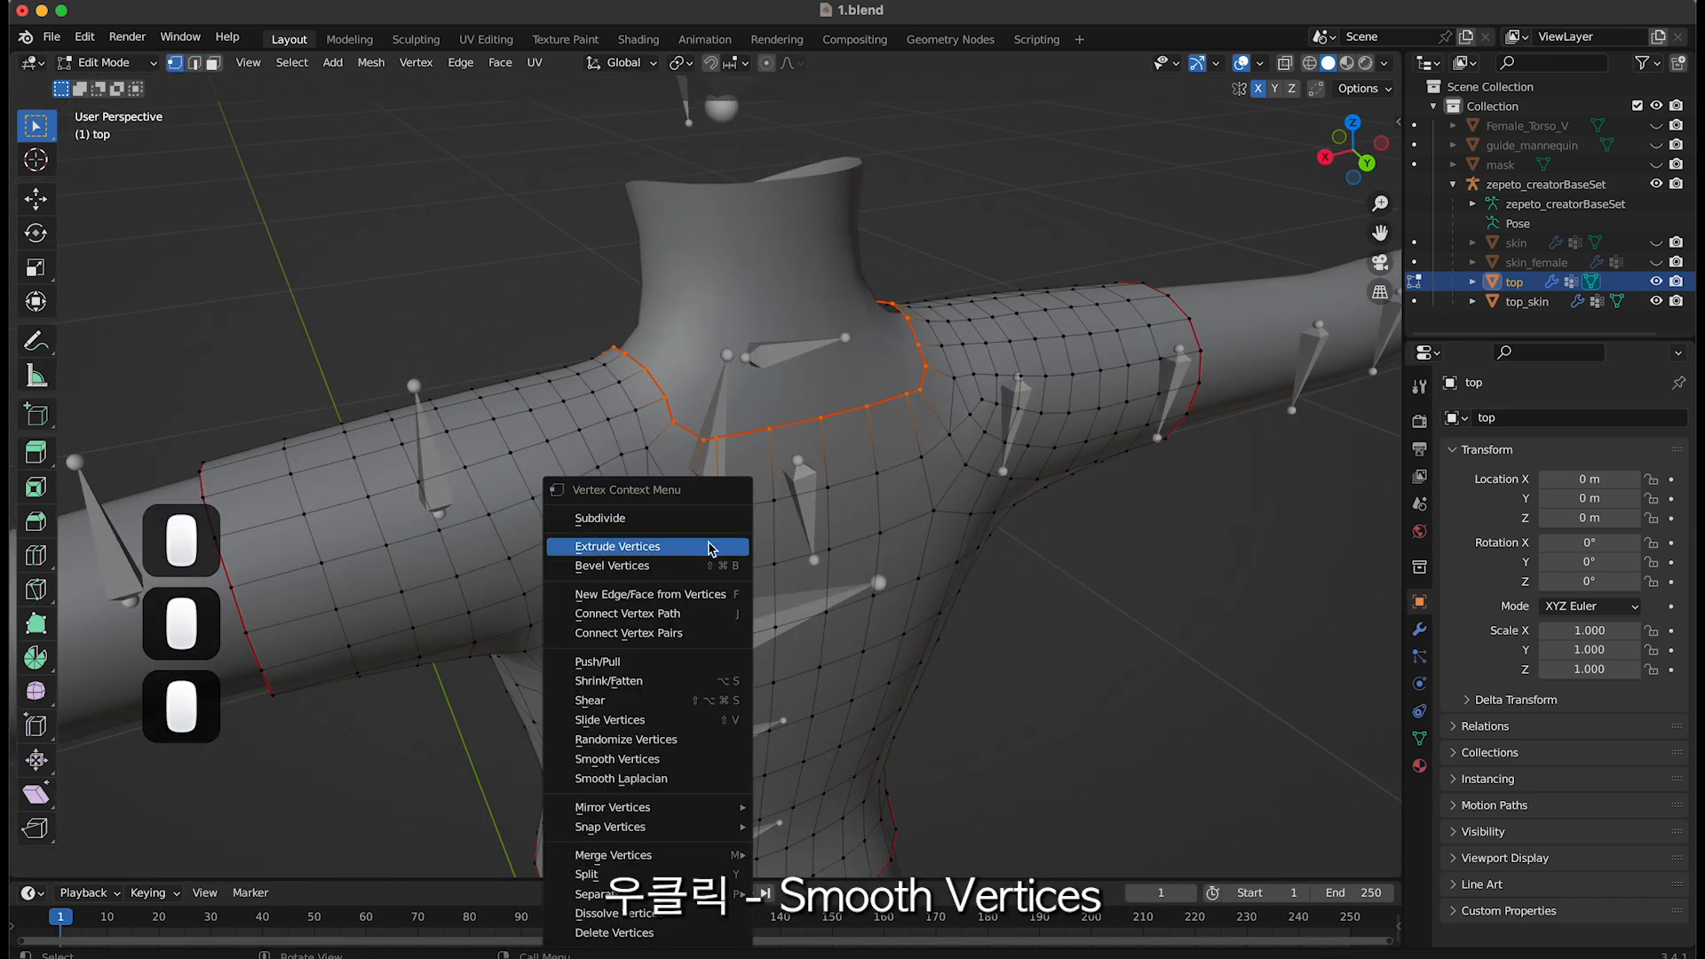
{"action": "left_click", "coordinate": [685, 761]}
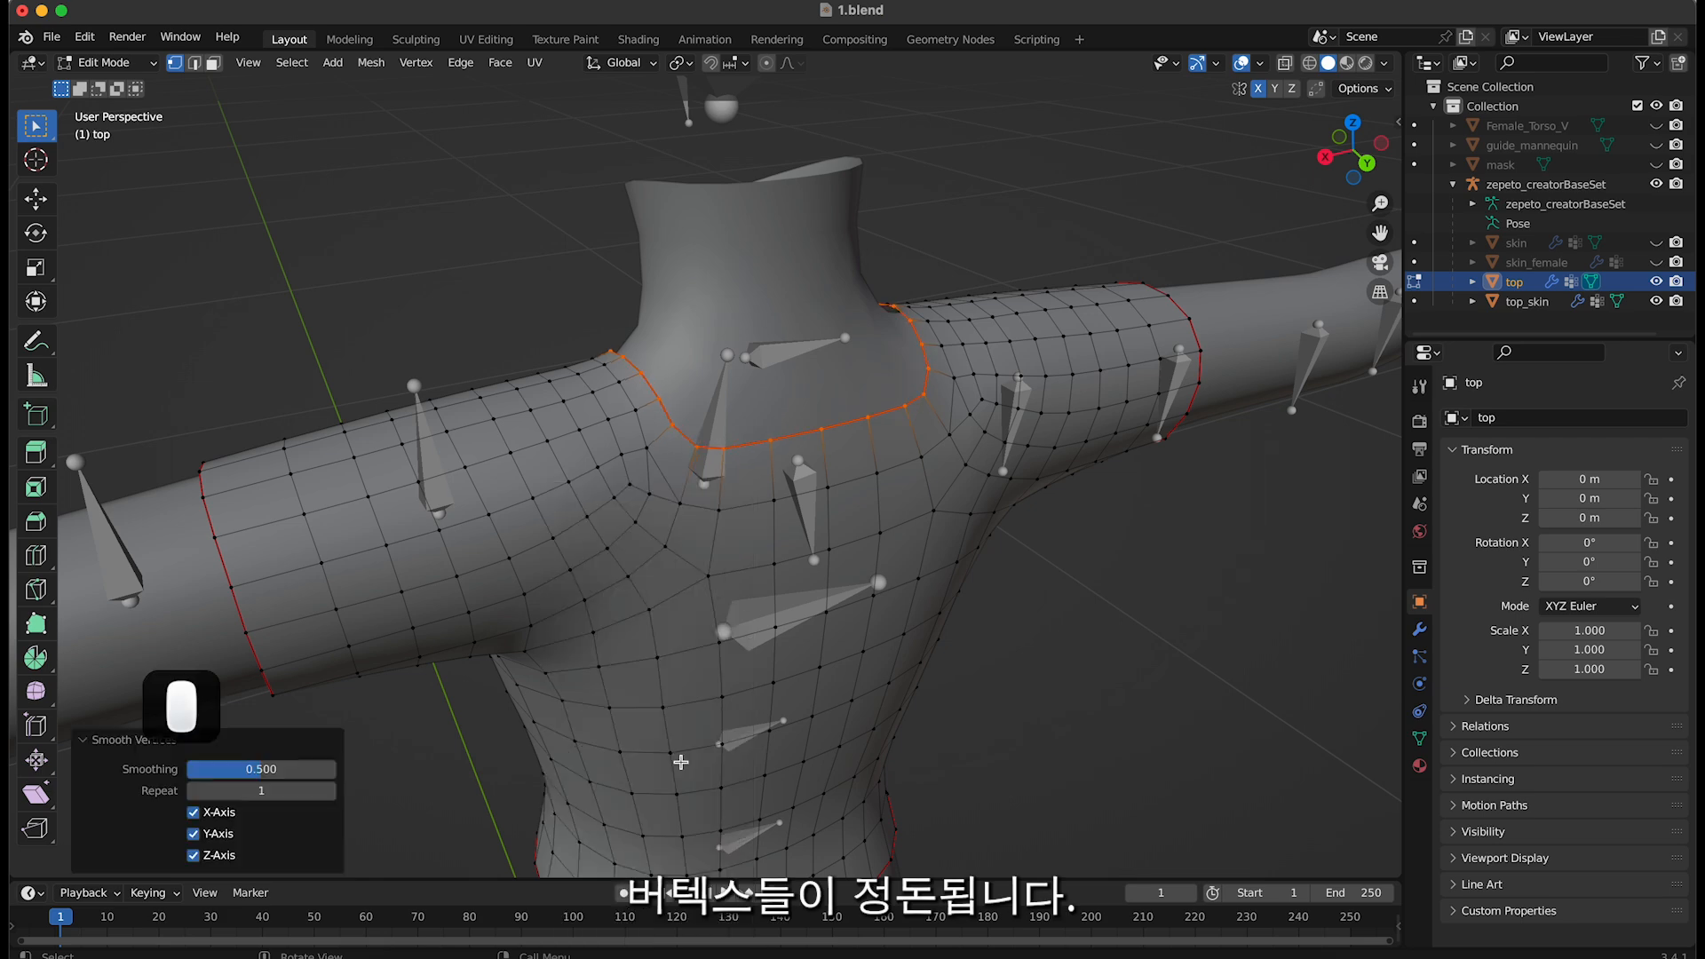
Apply Smooth Vertices to the neckline loop once more, checking its shape from the front
{"action": "middle_click_drag", "start_coordinate": [728, 602], "coordinate": [1014, 605]}
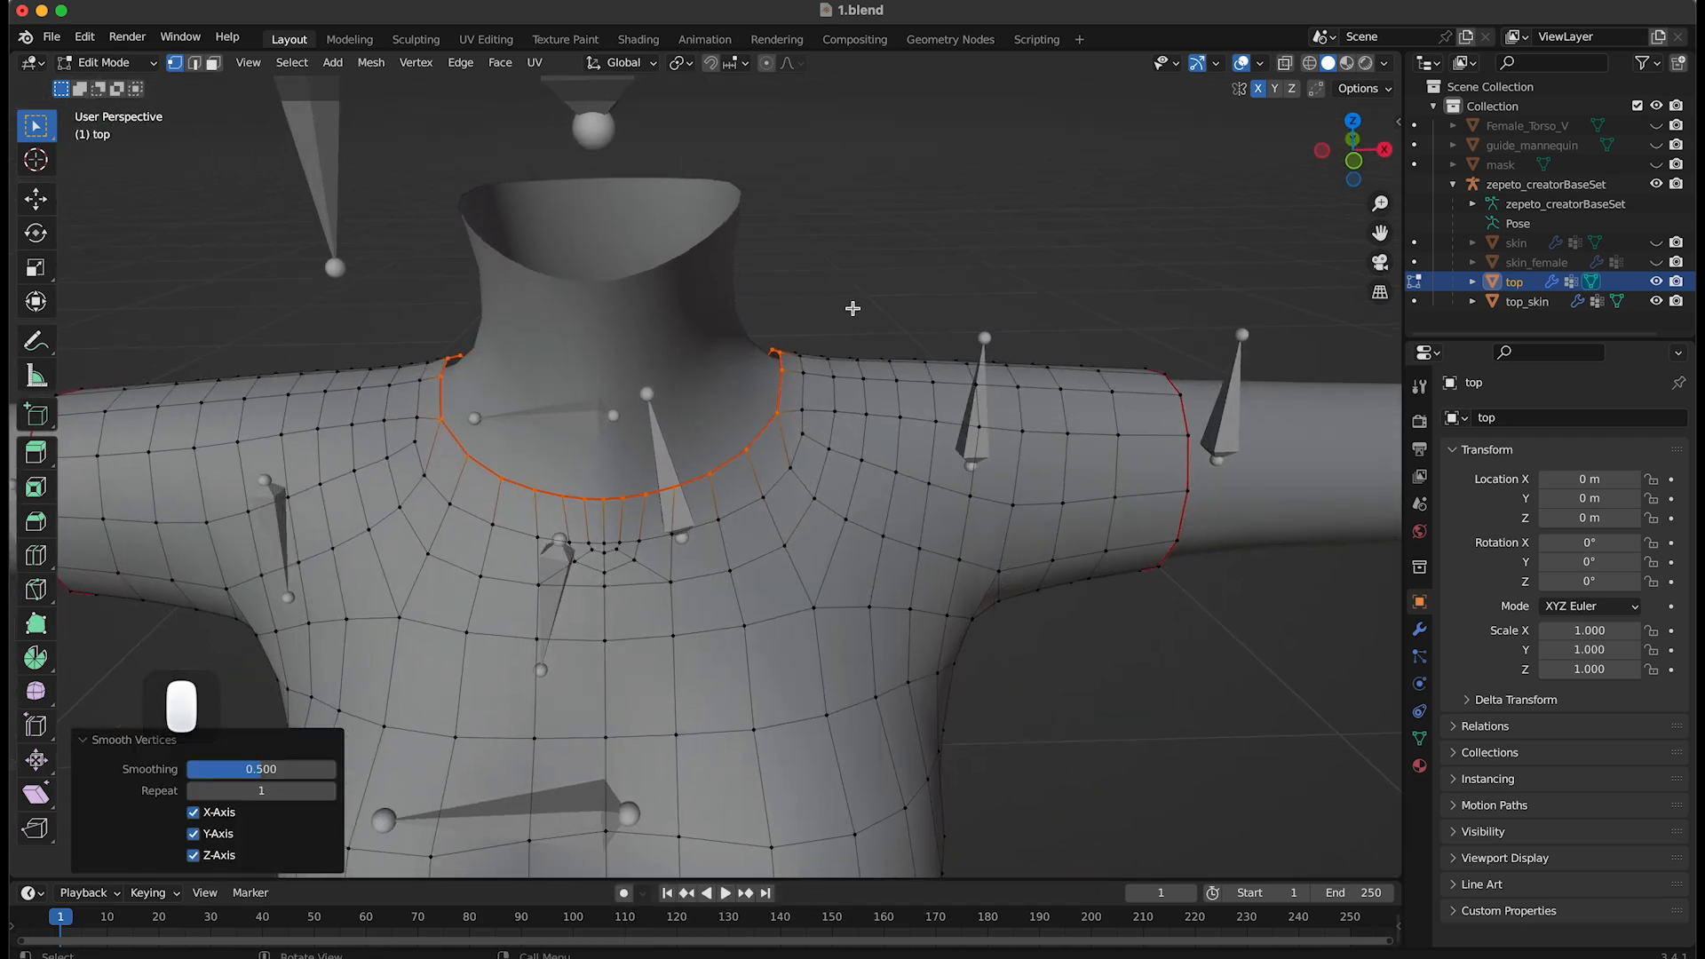
{"action": "middle_click_drag", "start_coordinate": [858, 583], "coordinate": [902, 495], "text": "shift"}
{"action": "right_click", "coordinate": [839, 802]}
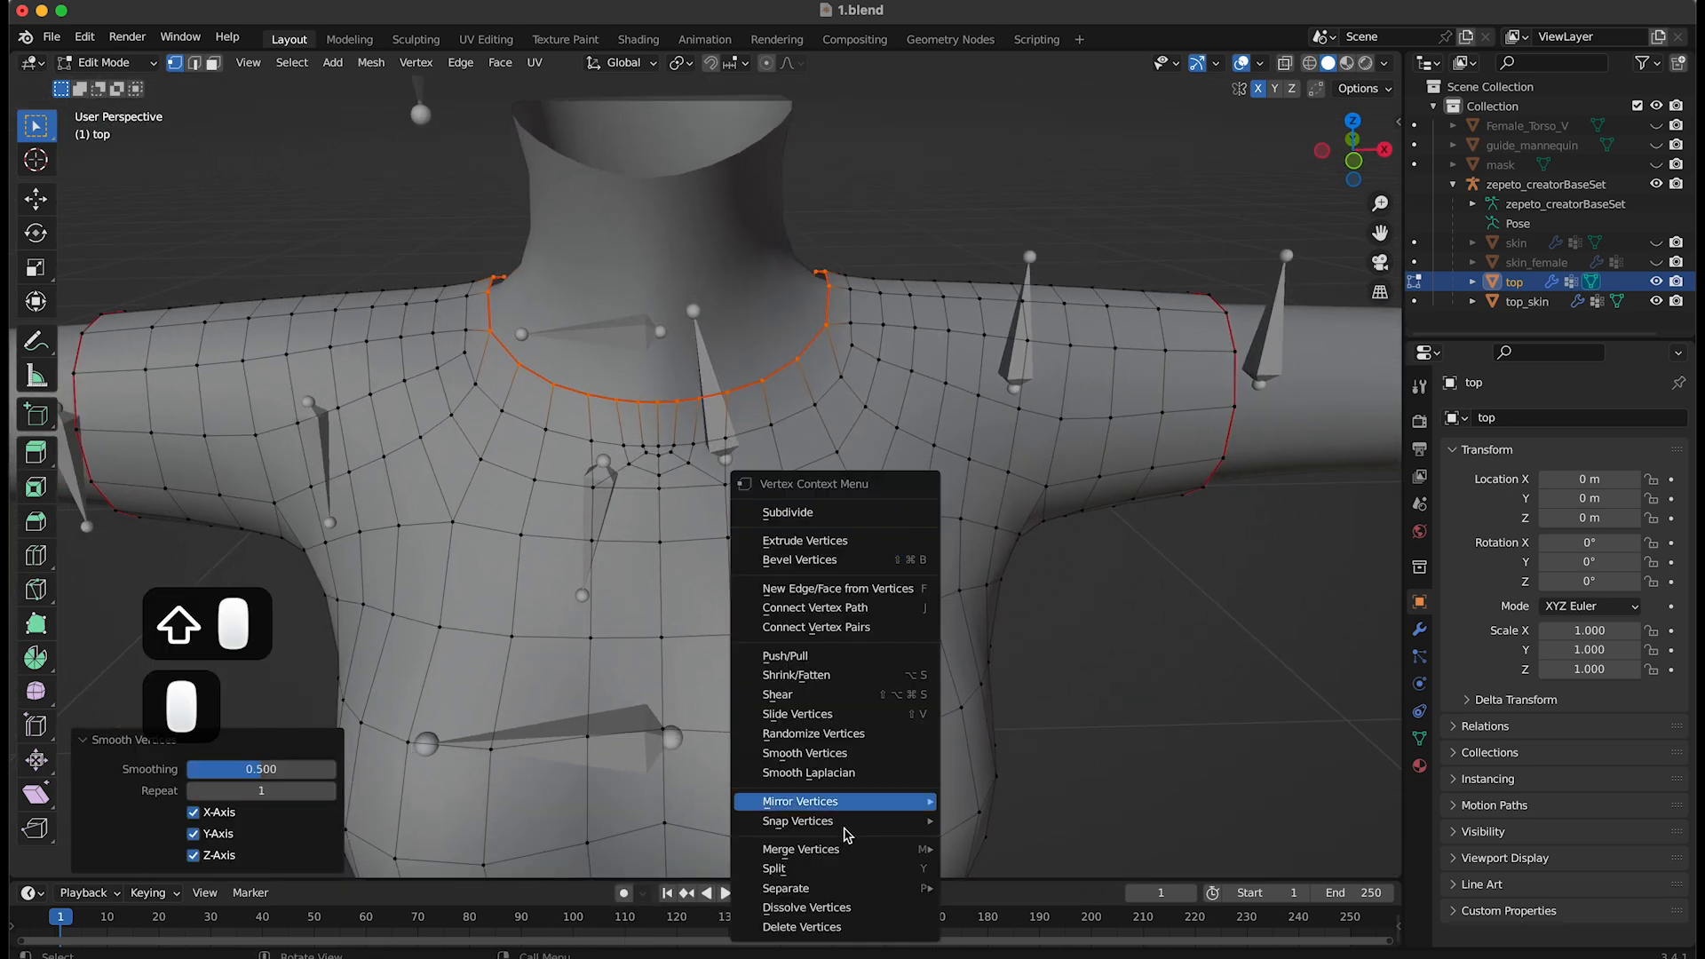
{"action": "left_click", "coordinate": [841, 762]}
Enable proportional editing and raise the neckline loop slightly, about 0.000661 m along Z, with a proportional size of 0.039
{"action": "middle_click_drag", "start_coordinate": [959, 624], "coordinate": [522, 582]}
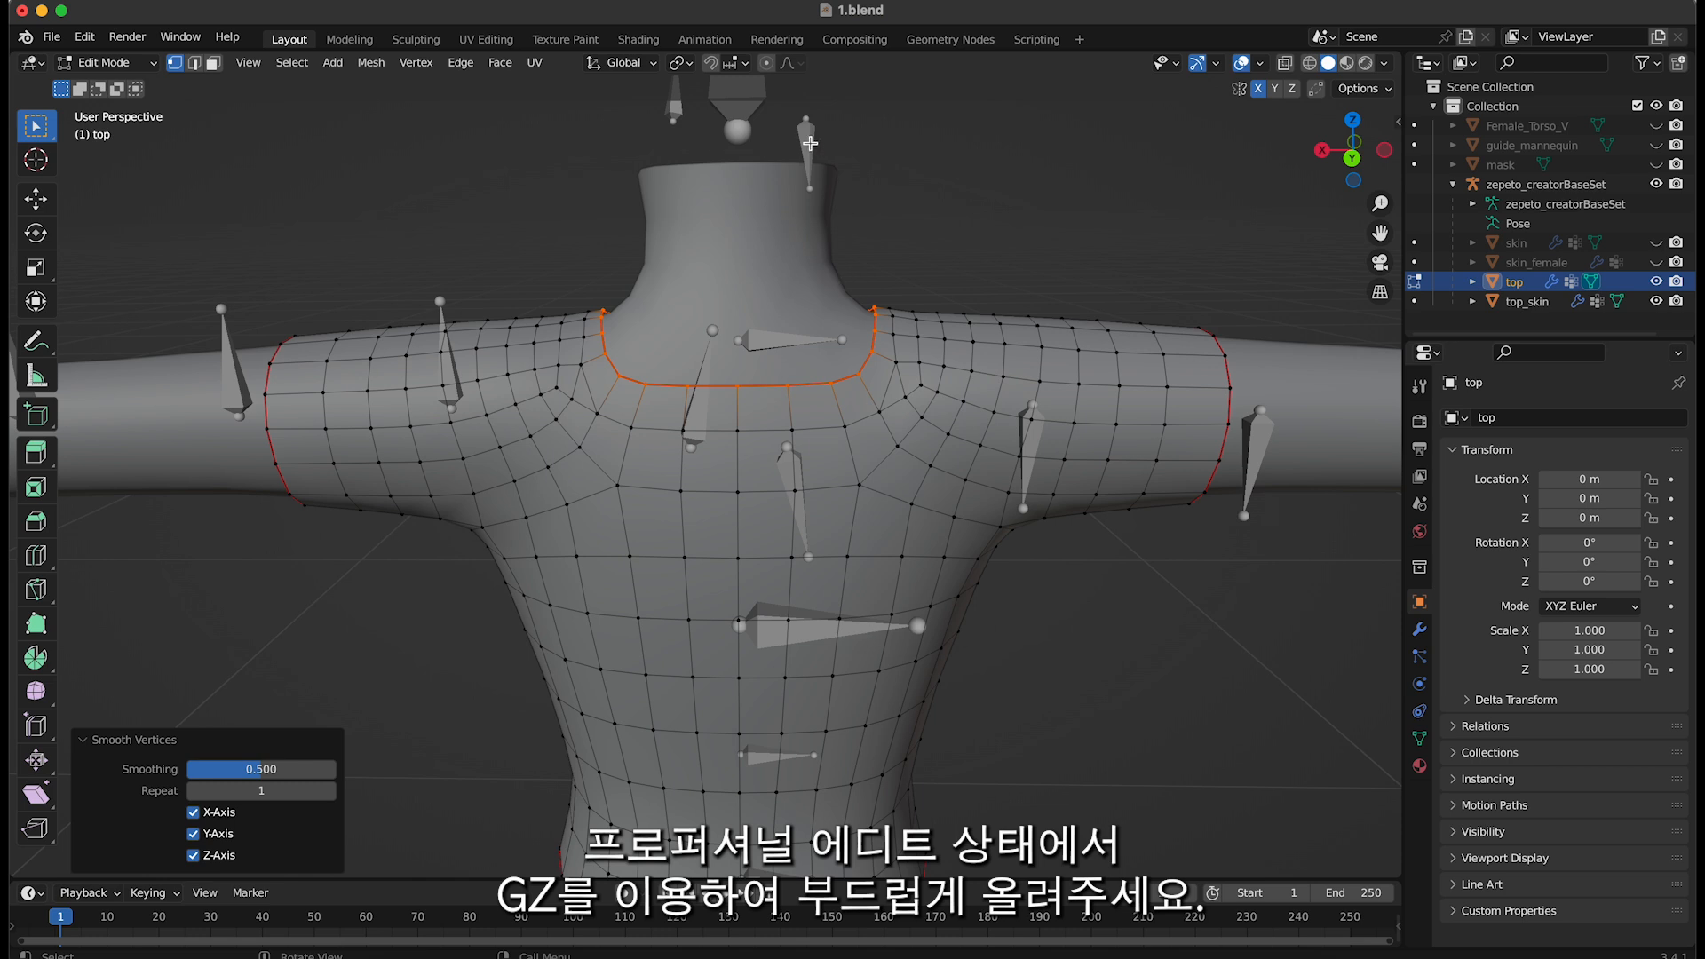
{"action": "left_click", "coordinate": [769, 68]}
{"action": "key", "text": "g"}
{"action": "key", "text": "z"}
{"action": "scroll", "coordinate": [959, 572], "scroll_direction": "up", "scroll_amount": 5}
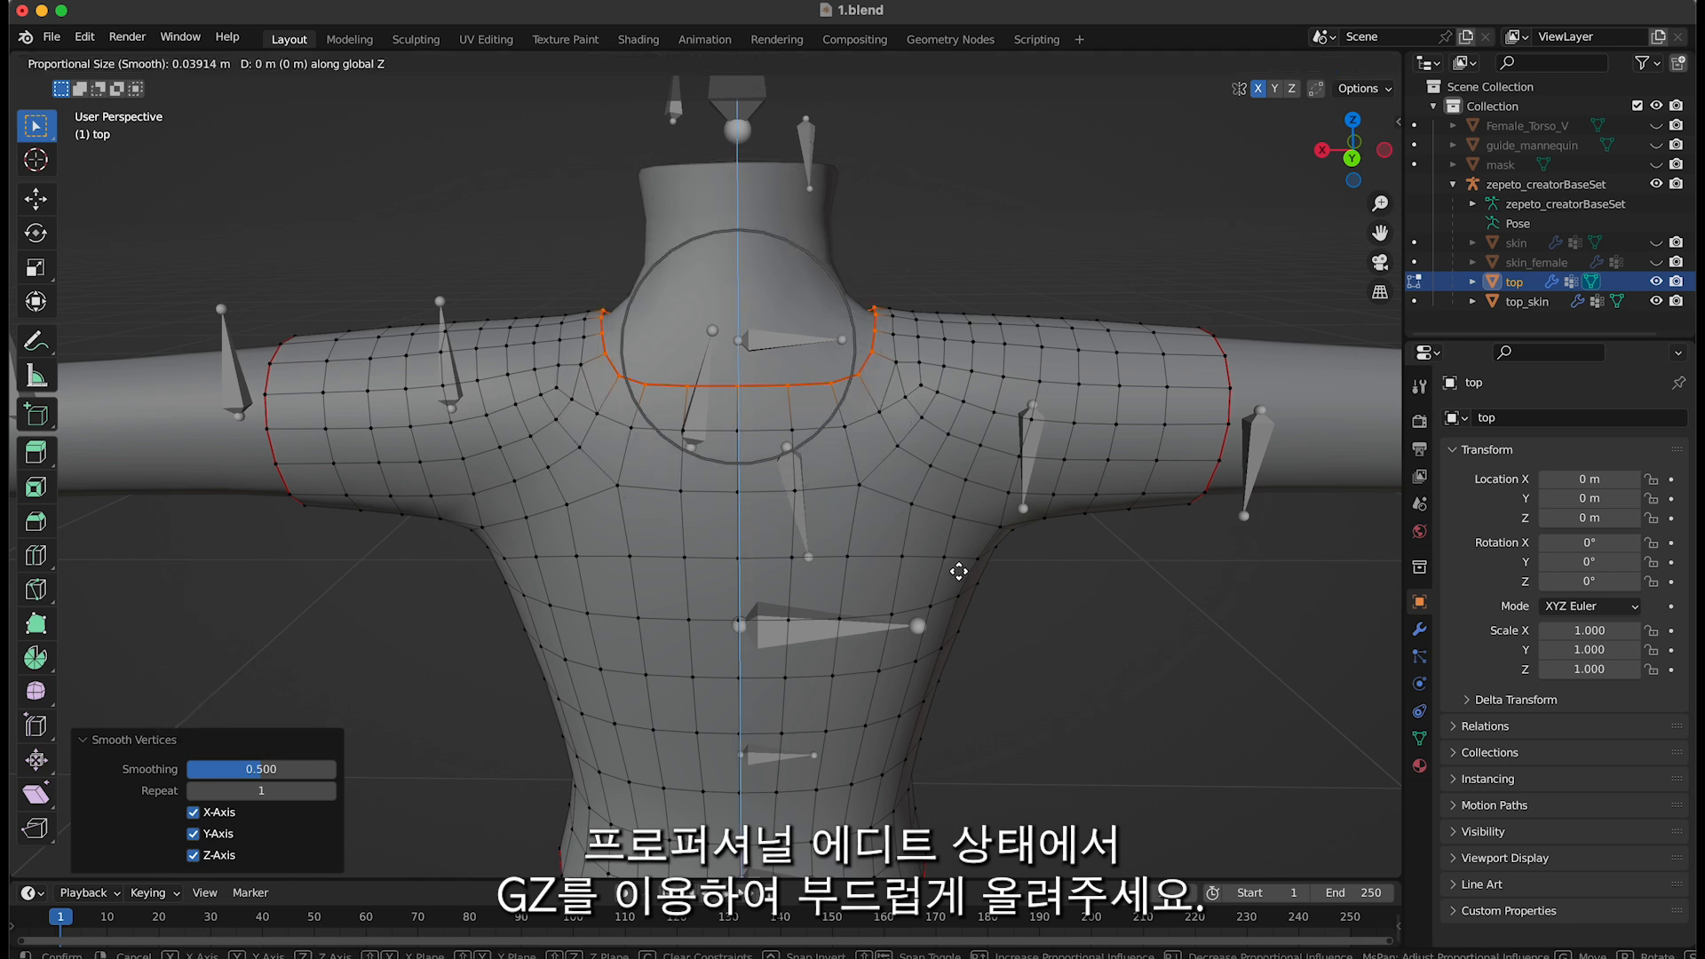
{"action": "left_click", "coordinate": [961, 569]}
Try scaling the neckline loop along the Y axis with proportional editing, and undo it
{"action": "middle_click_drag", "start_coordinate": [759, 557], "coordinate": [980, 529]}
{"action": "key", "text": "s"}
{"action": "key", "text": "y"}
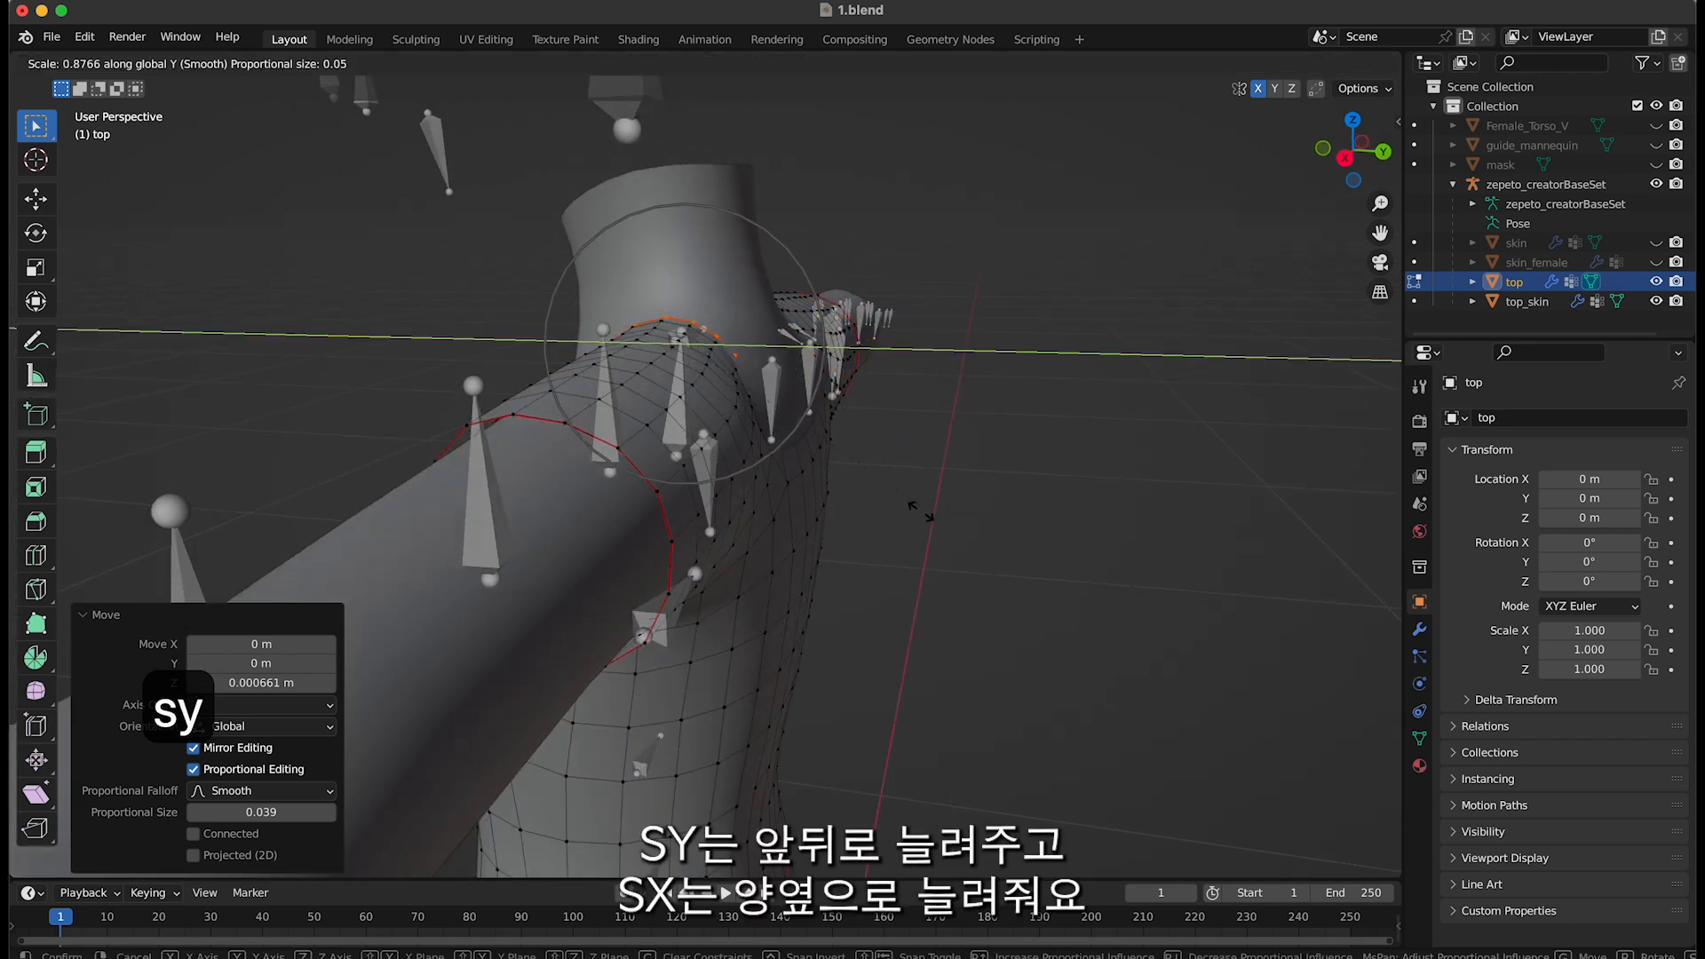
{"action": "left_click", "coordinate": [991, 600]}
{"action": "key", "text": "super+z"}
Try scaling the neckline loop along the X axis with proportional editing, and undo it
{"action": "middle_click_drag", "start_coordinate": [991, 600], "coordinate": [846, 552]}
{"action": "key", "text": "s"}
{"action": "key", "text": "x"}
{"action": "left_click", "coordinate": [1022, 582]}
{"action": "key", "text": "super+z"}
Scale the neckline loop uniformly by 1.021 and raise it 0.002422 m along Z with a proportional size of 0.029
{"action": "key", "text": "s"}
{"action": "left_click", "coordinate": [928, 495]}
{"action": "key", "text": "g"}
{"action": "key", "text": "z"}
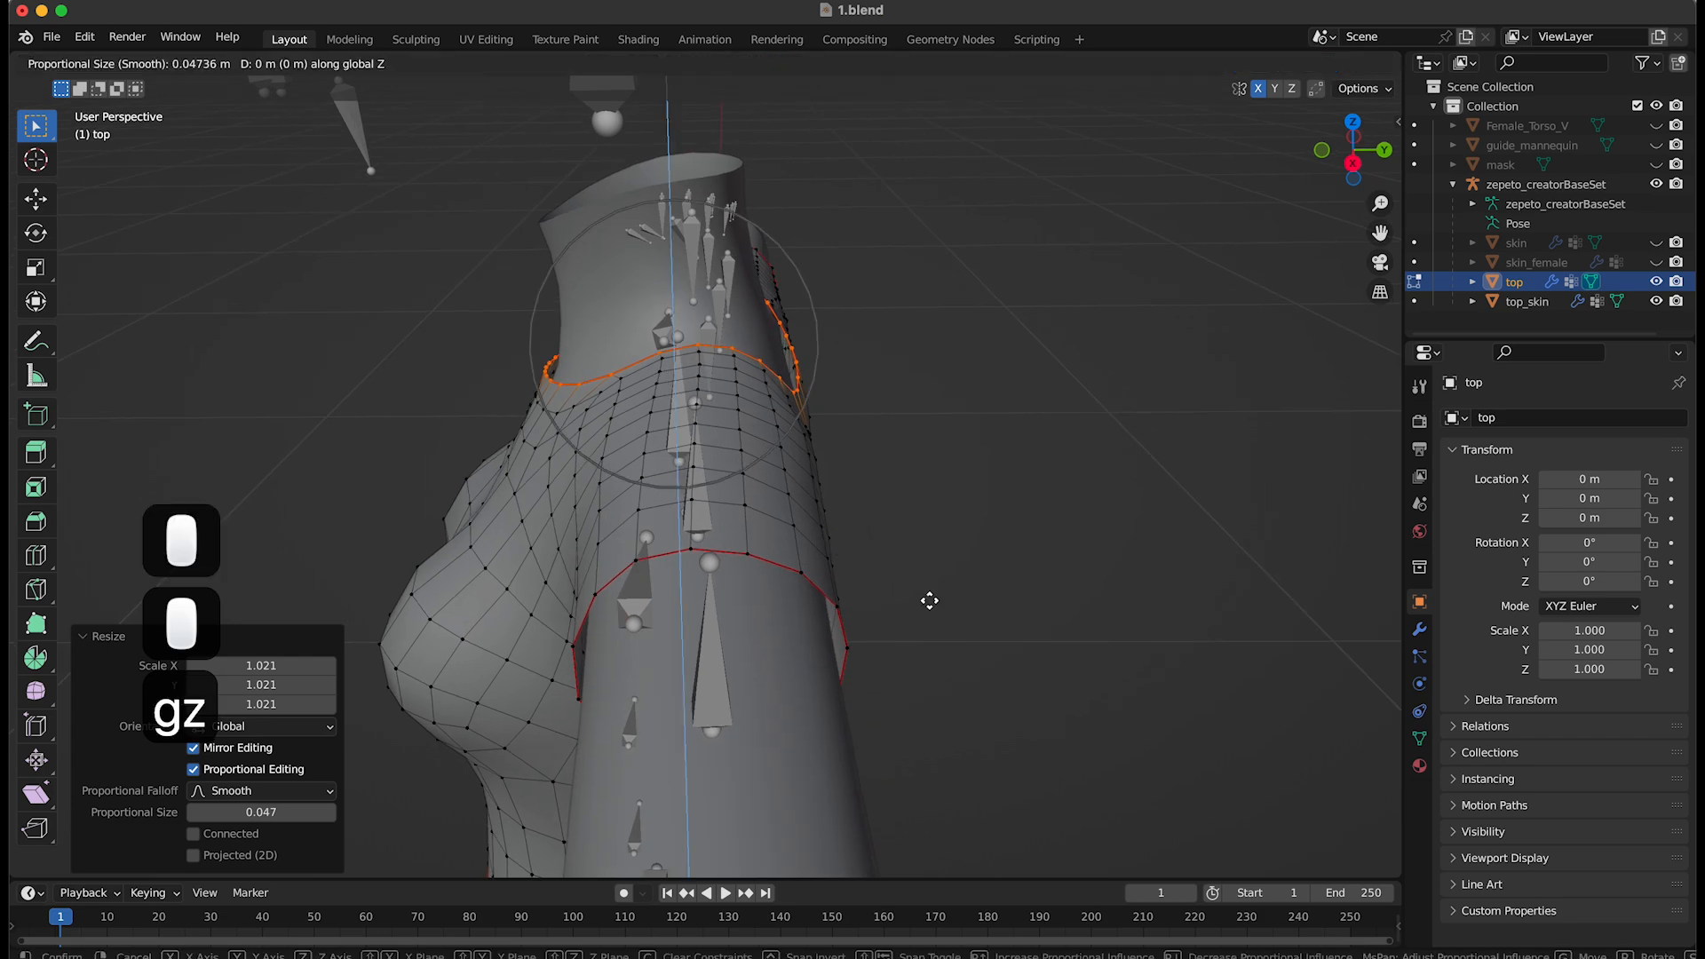
{"action": "scroll", "coordinate": [929, 600], "scroll_direction": "up", "scroll_amount": 2}
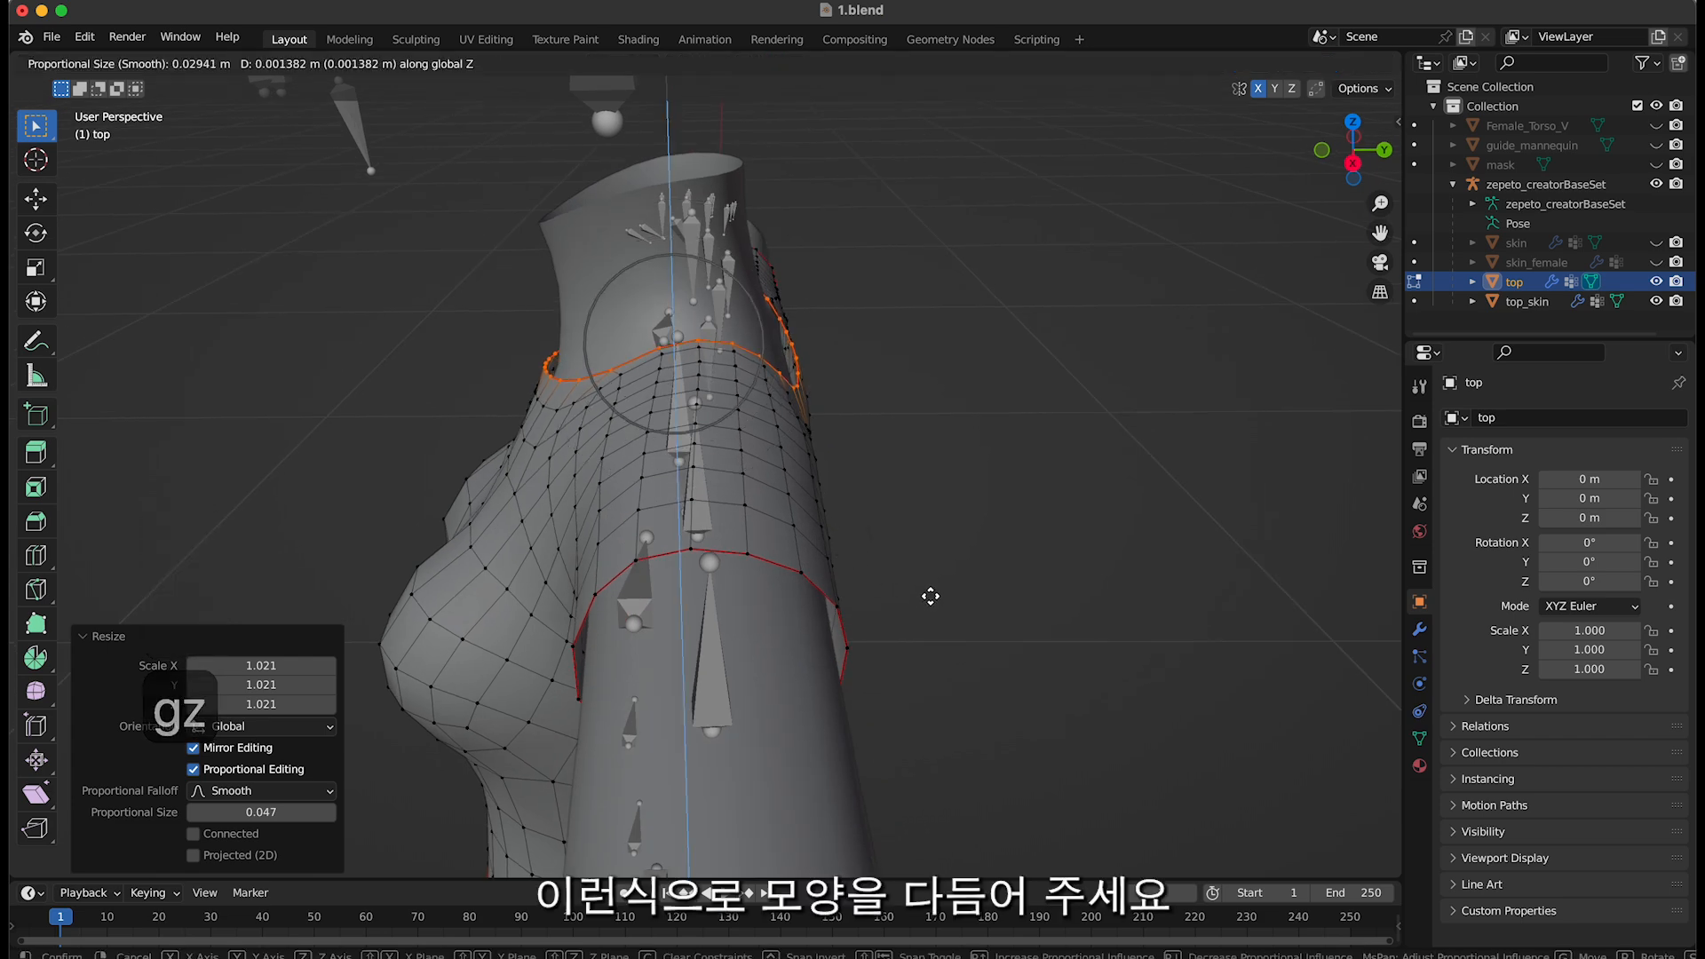
{"action": "left_click", "coordinate": [928, 599]}
Fine-tune the neckline loop's height along Z from the front with proportional editing, and clear the selection
{"action": "mouse_move", "coordinate": [928, 600]}
{"action": "middle_mouse_down"}
{"action": "mouse_move", "coordinate": [985, 571]}
{"action": "mouse_move", "coordinate": [932, 582]}
{"action": "middle_mouse_up"}
{"action": "key", "text": "g"}
{"action": "key", "text": "z"}
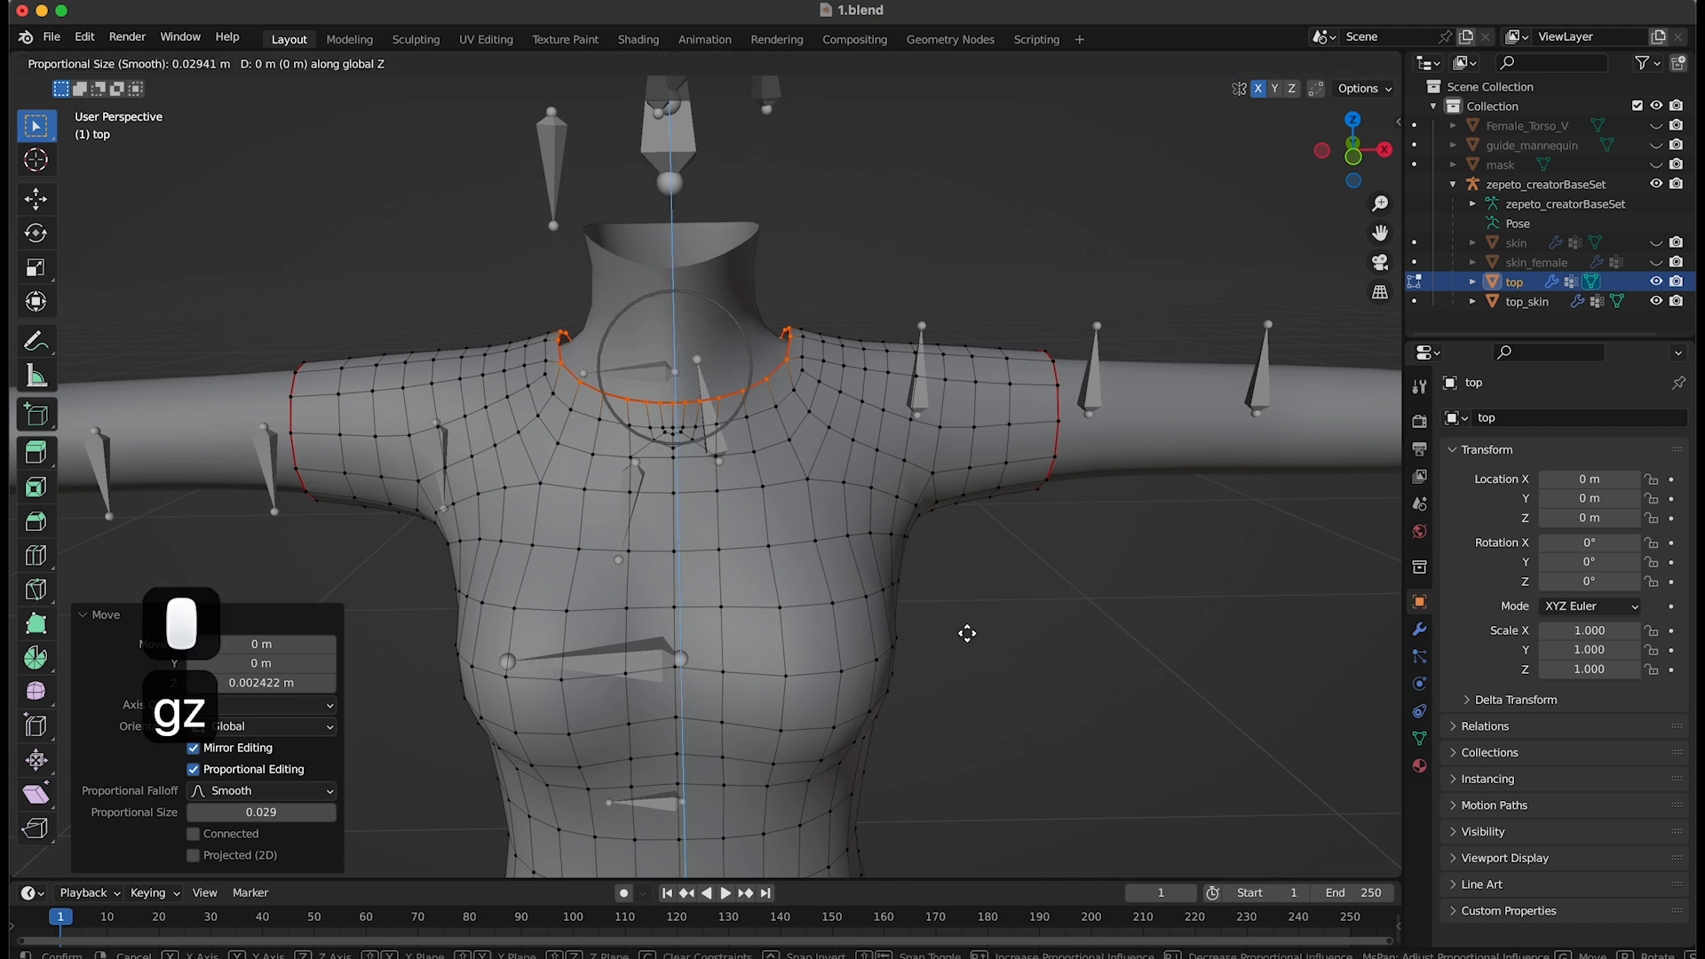
{"action": "left_click", "coordinate": [963, 636]}
{"action": "left_click", "coordinate": [1071, 642]}
Select one sleeve opening's edge loop and scale it up slightly with X mirroring to widen both sleeves, clearing the selection
{"action": "middle_click_drag", "start_coordinate": [1066, 639], "coordinate": [930, 609], "text": "shift"}
{"action": "left_click", "coordinate": [995, 401], "text": "alt"}
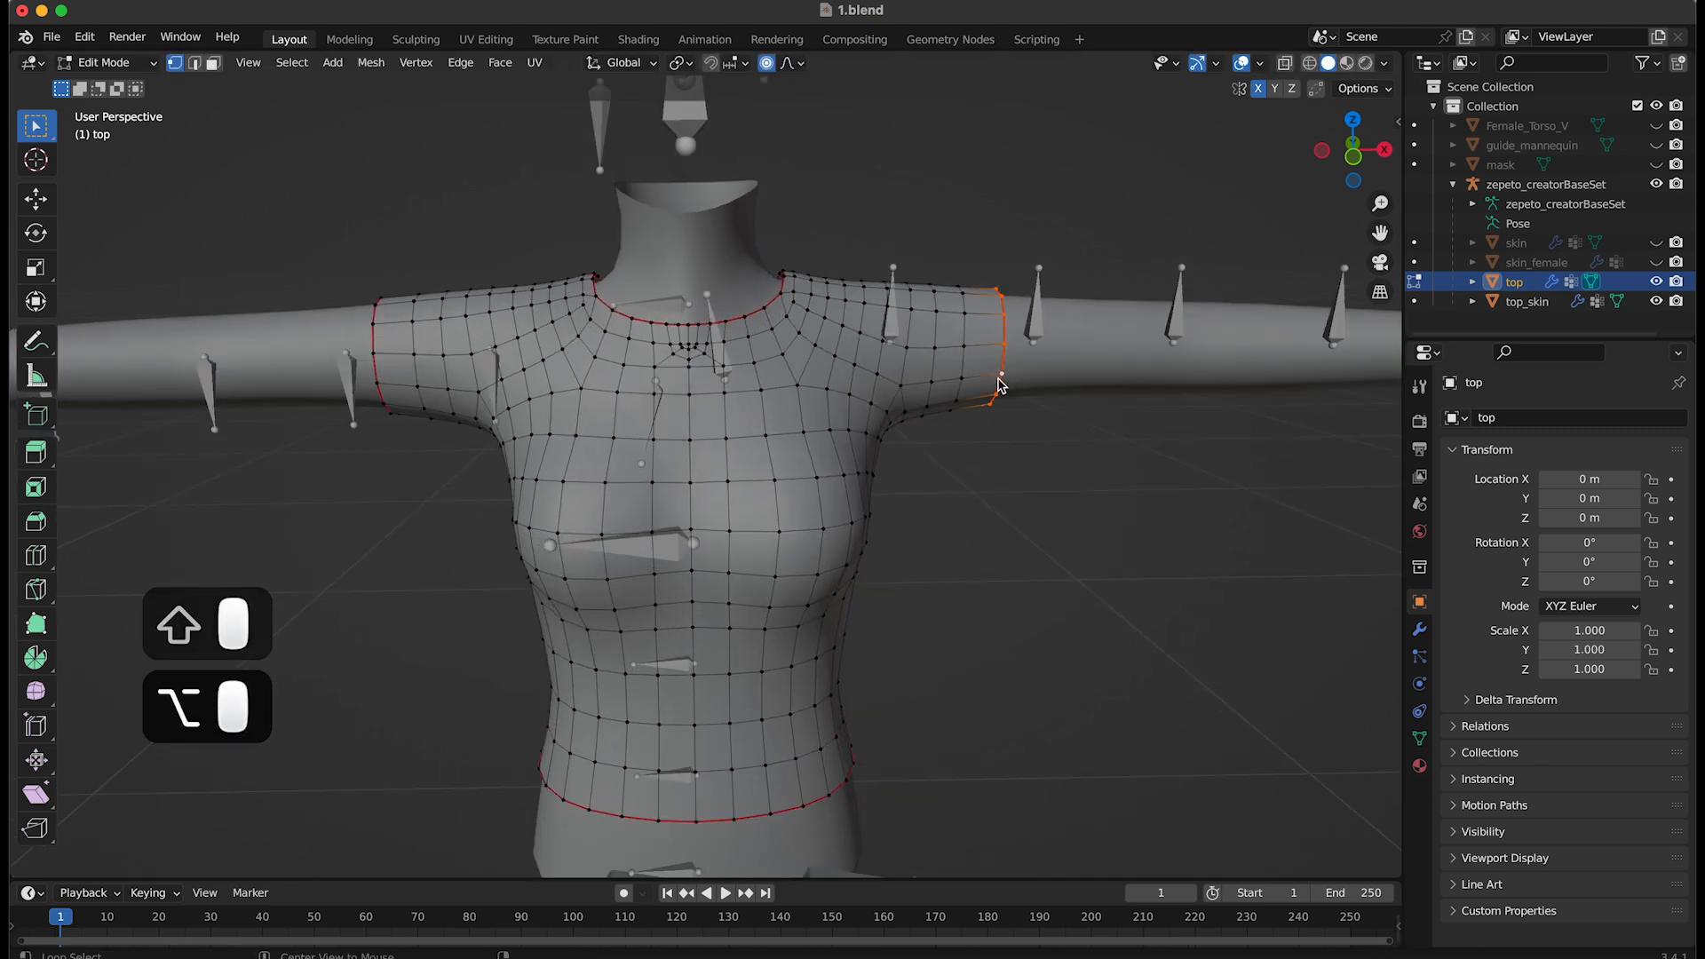
{"action": "left_click", "coordinate": [1257, 92]}
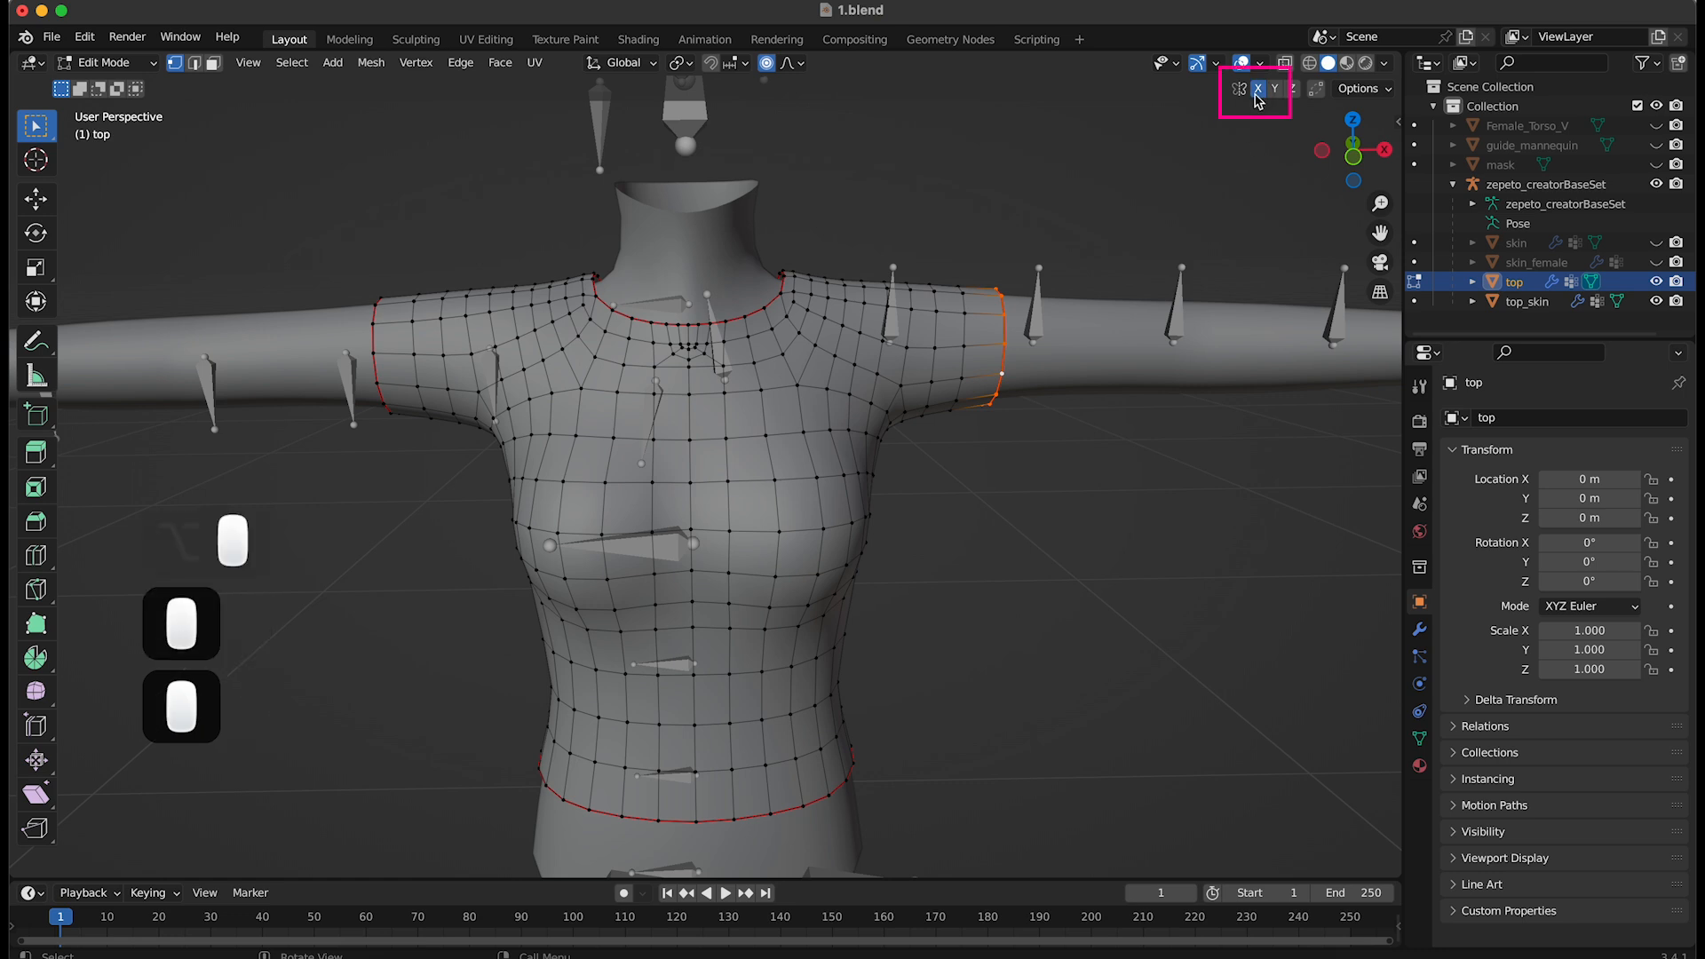
{"action": "key", "text": "s"}
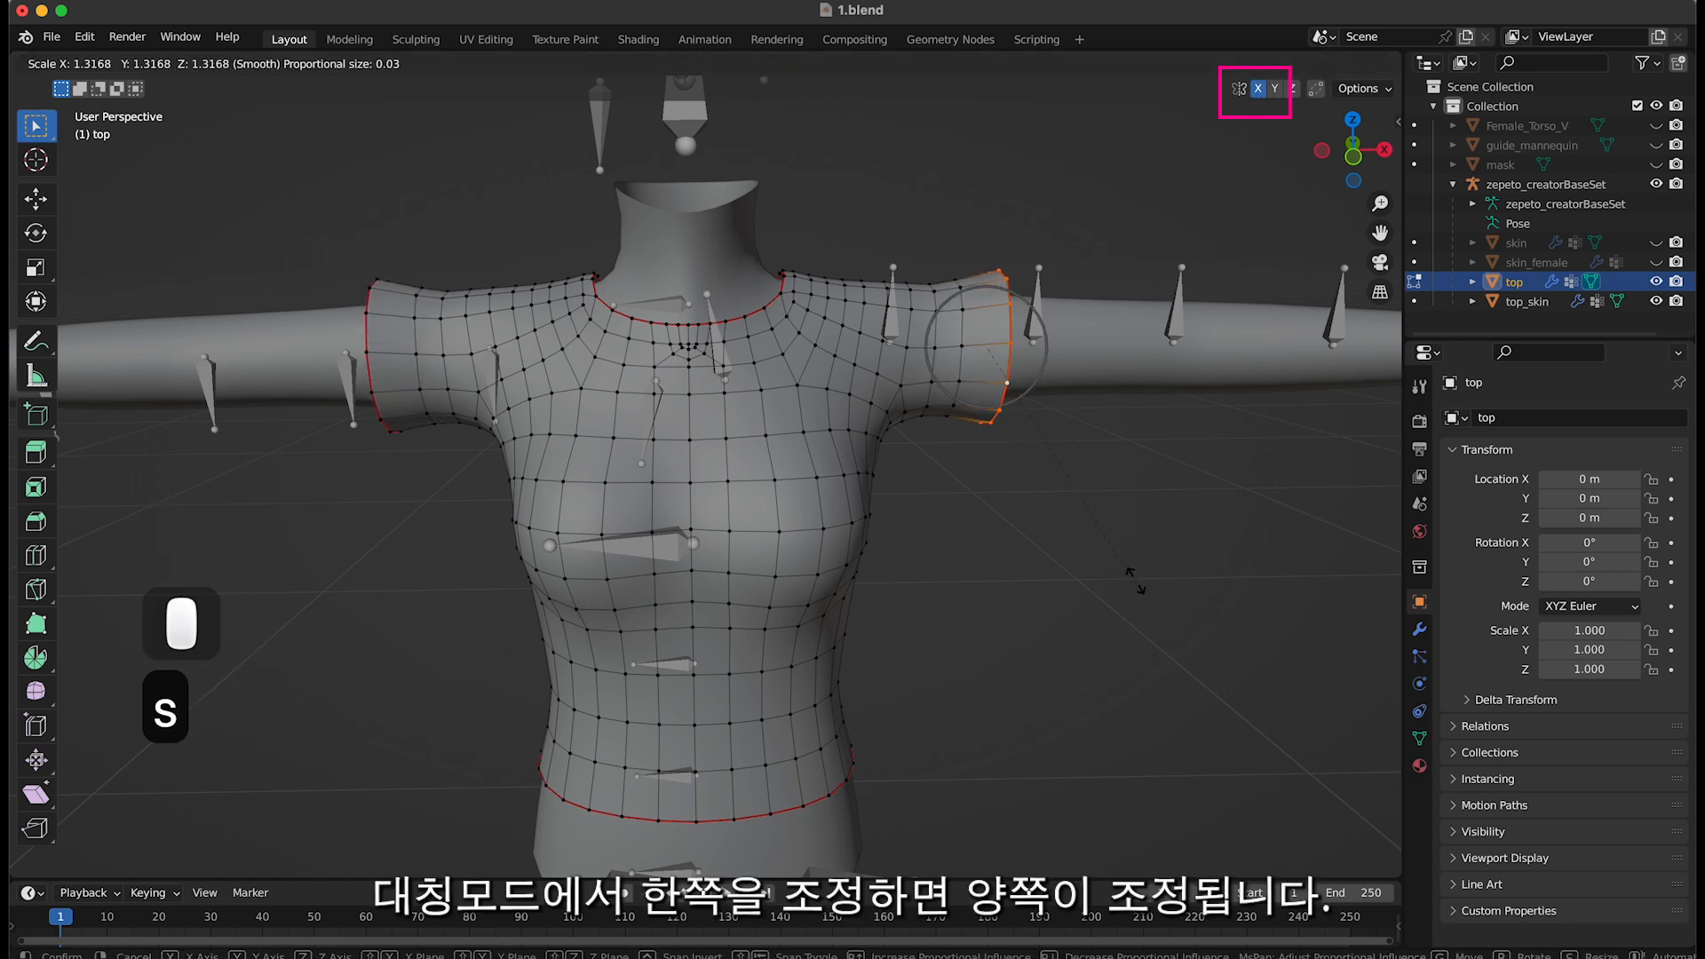
{"action": "left_click", "coordinate": [1121, 544]}
{"action": "left_click", "coordinate": [1116, 621]}
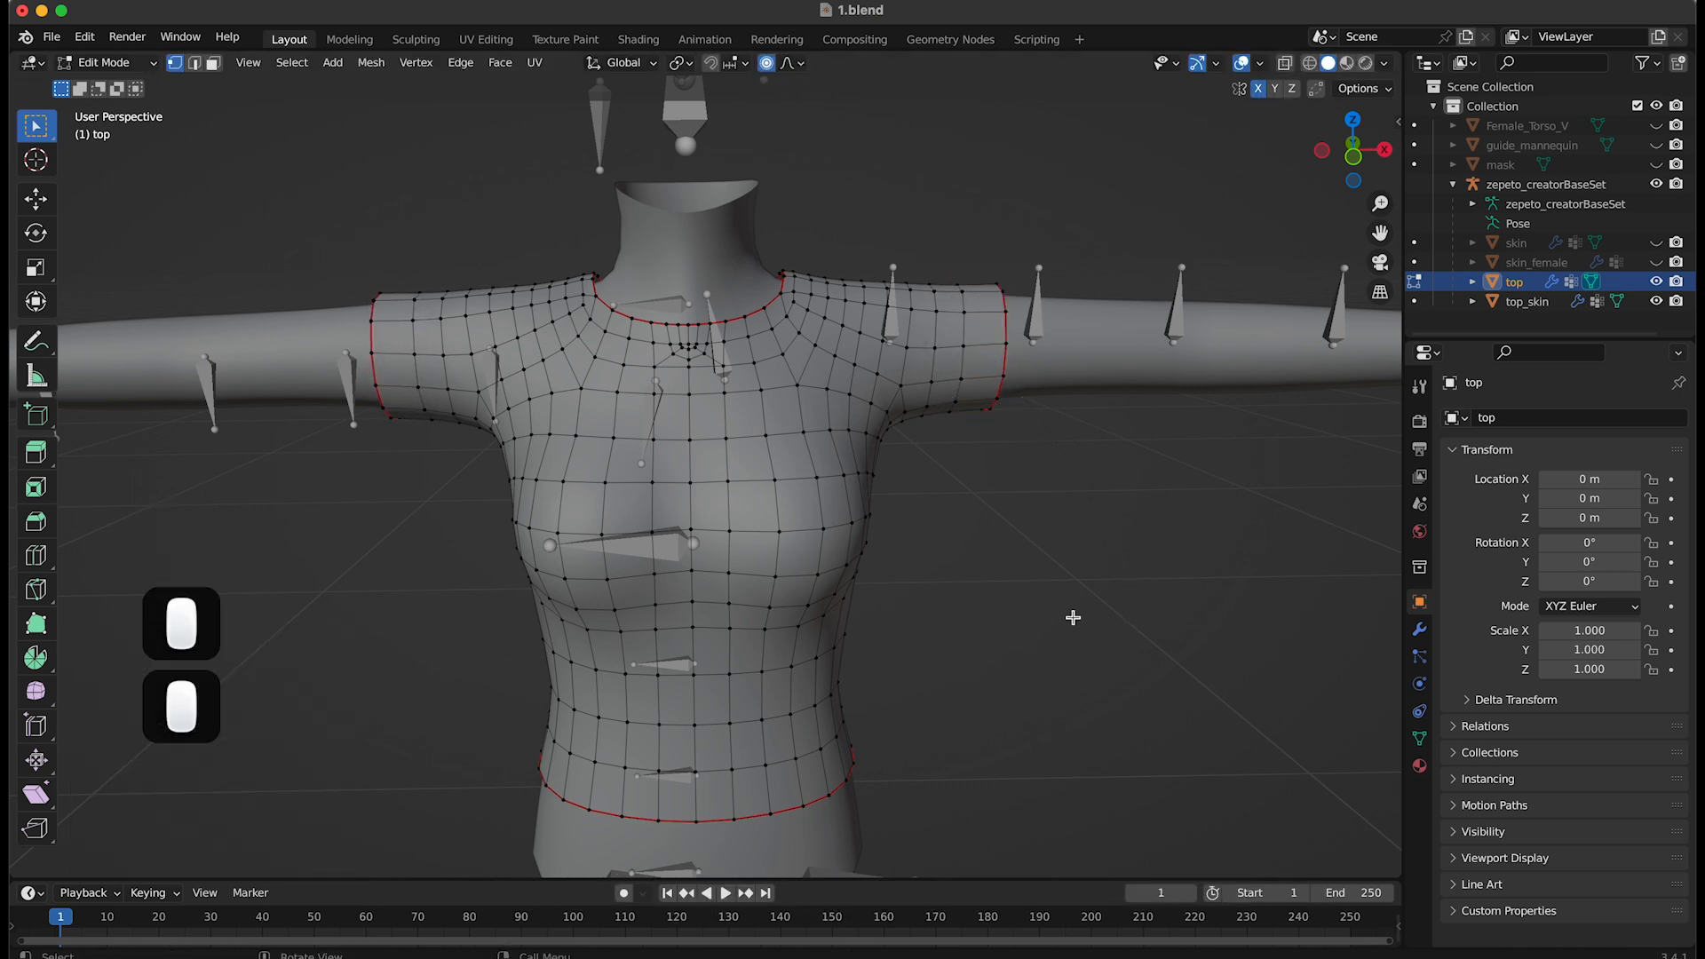
{"action": "scroll", "coordinate": [1046, 617], "scroll_direction": "down", "scroll_amount": 1}
{"action": "middle_click_drag", "start_coordinate": [964, 690], "coordinate": [977, 601], "text": "shift"}
{"action": "left_click", "coordinate": [789, 659], "text": "alt"}
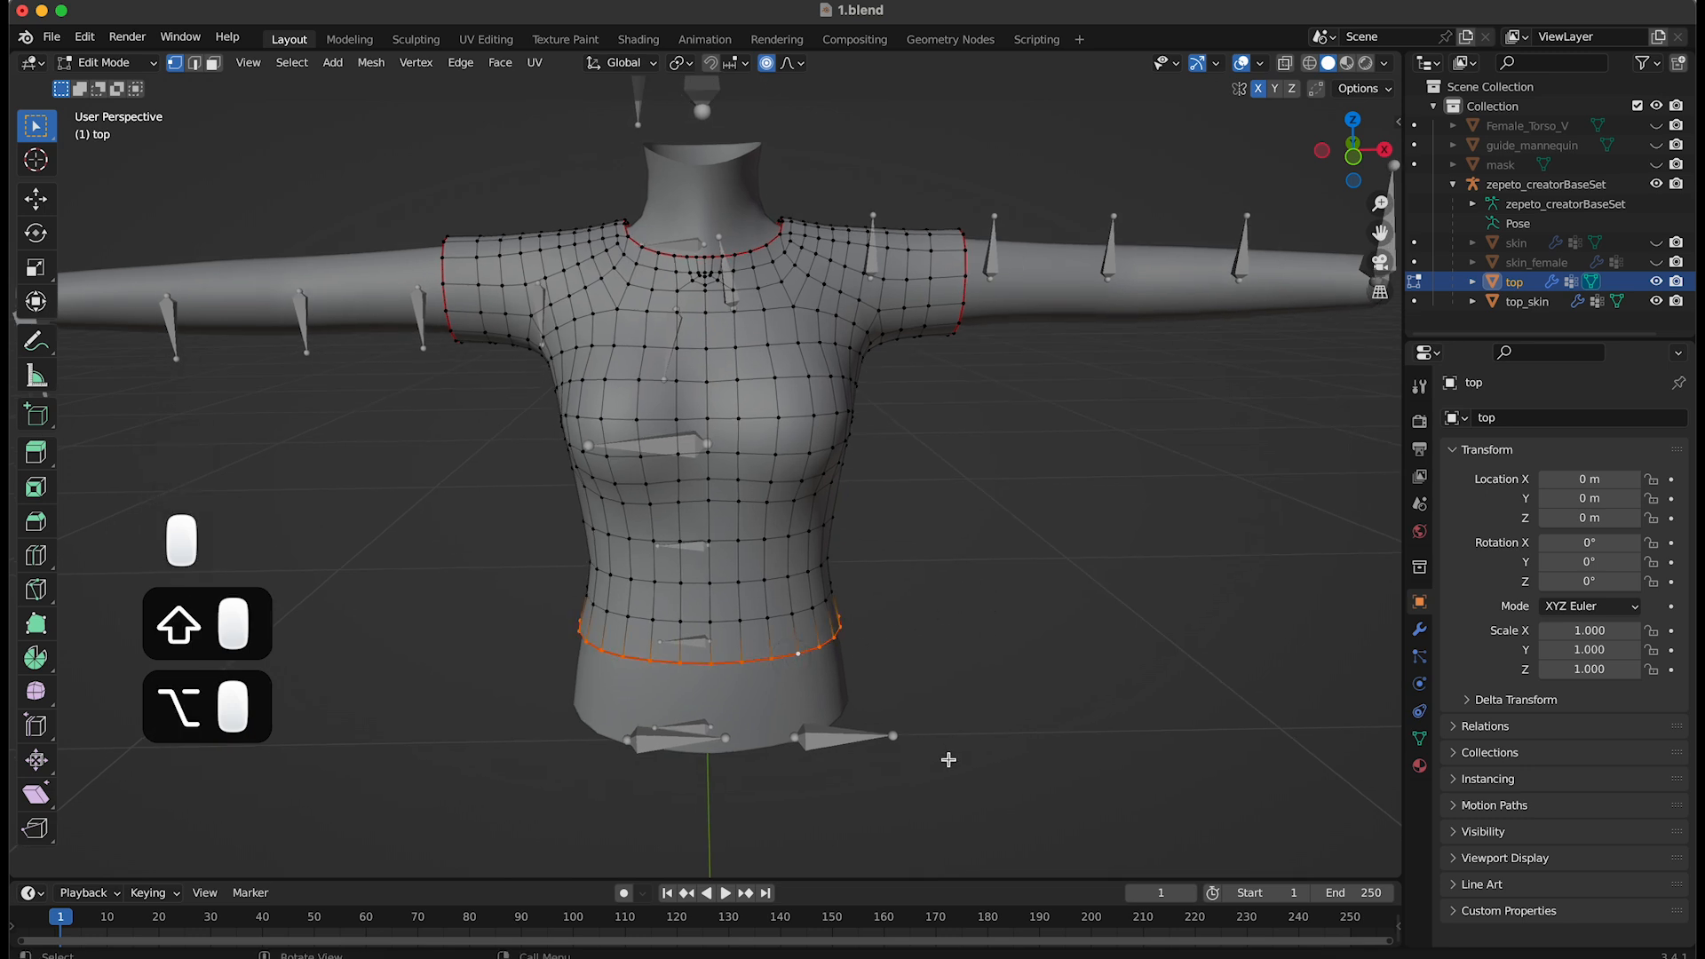
{"action": "left_click", "coordinate": [977, 626]}
Switch the top to Sculpt Mode and make a short Draw Sharp stroke on the back neckline with a 165 px brush radius
{"action": "scroll", "coordinate": [977, 620], "scroll_direction": "up", "scroll_amount": 1}
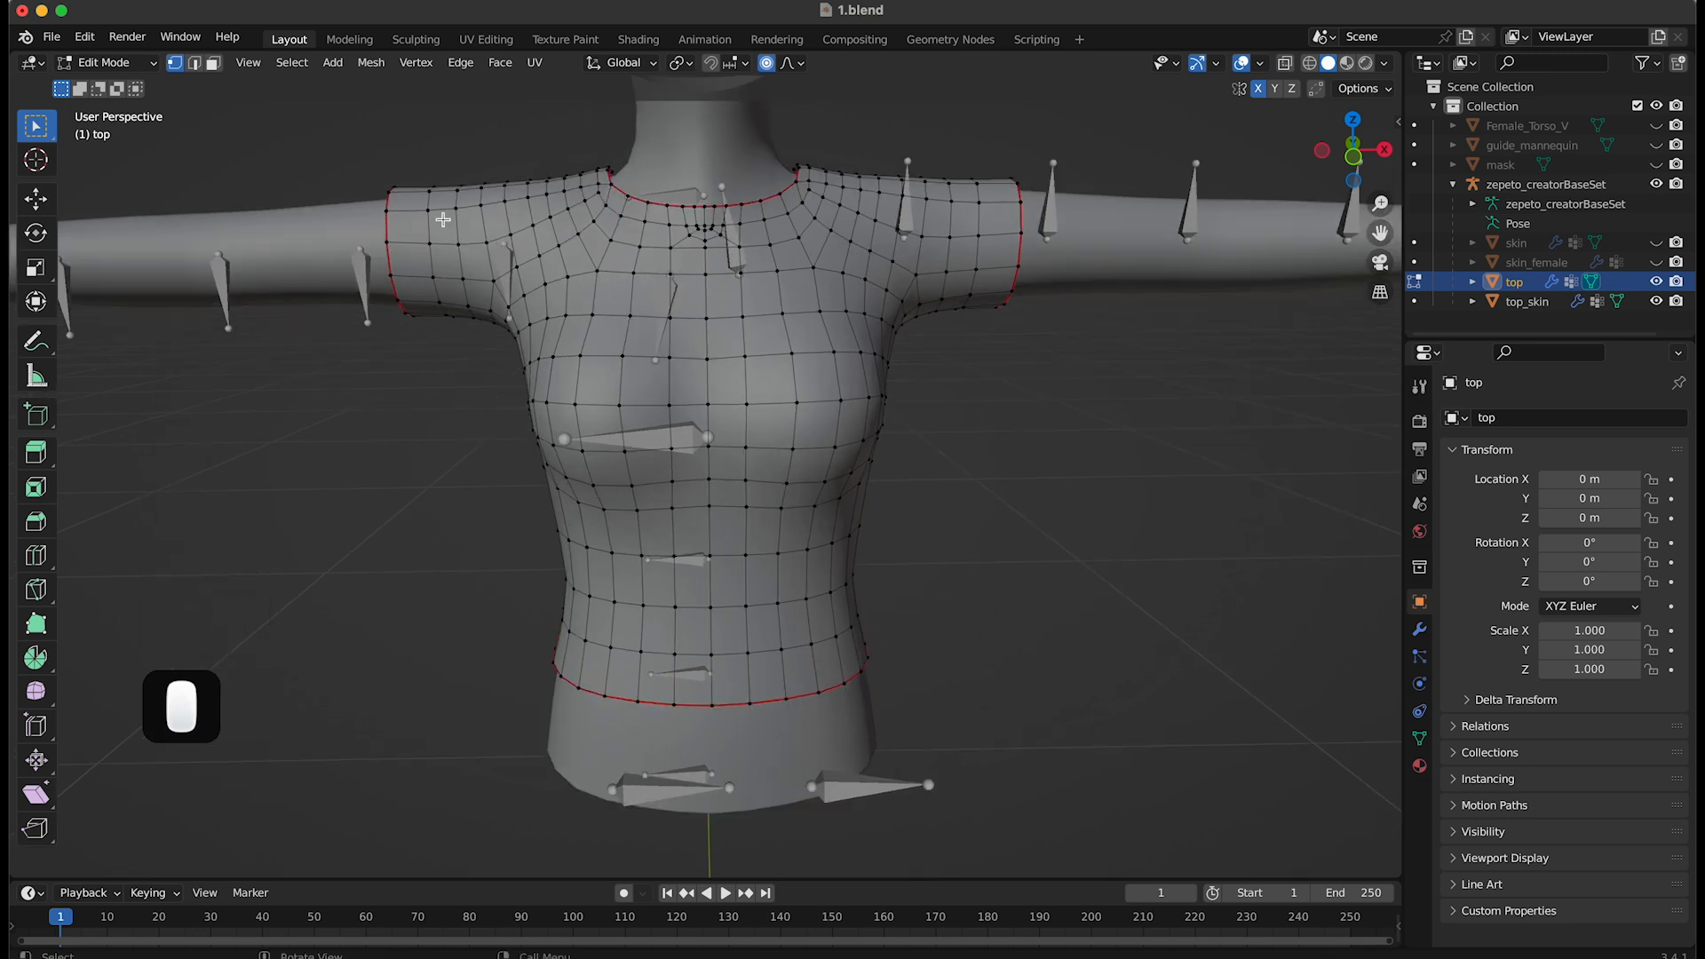
{"action": "left_click", "coordinate": [115, 62]}
{"action": "left_click", "coordinate": [116, 128]}
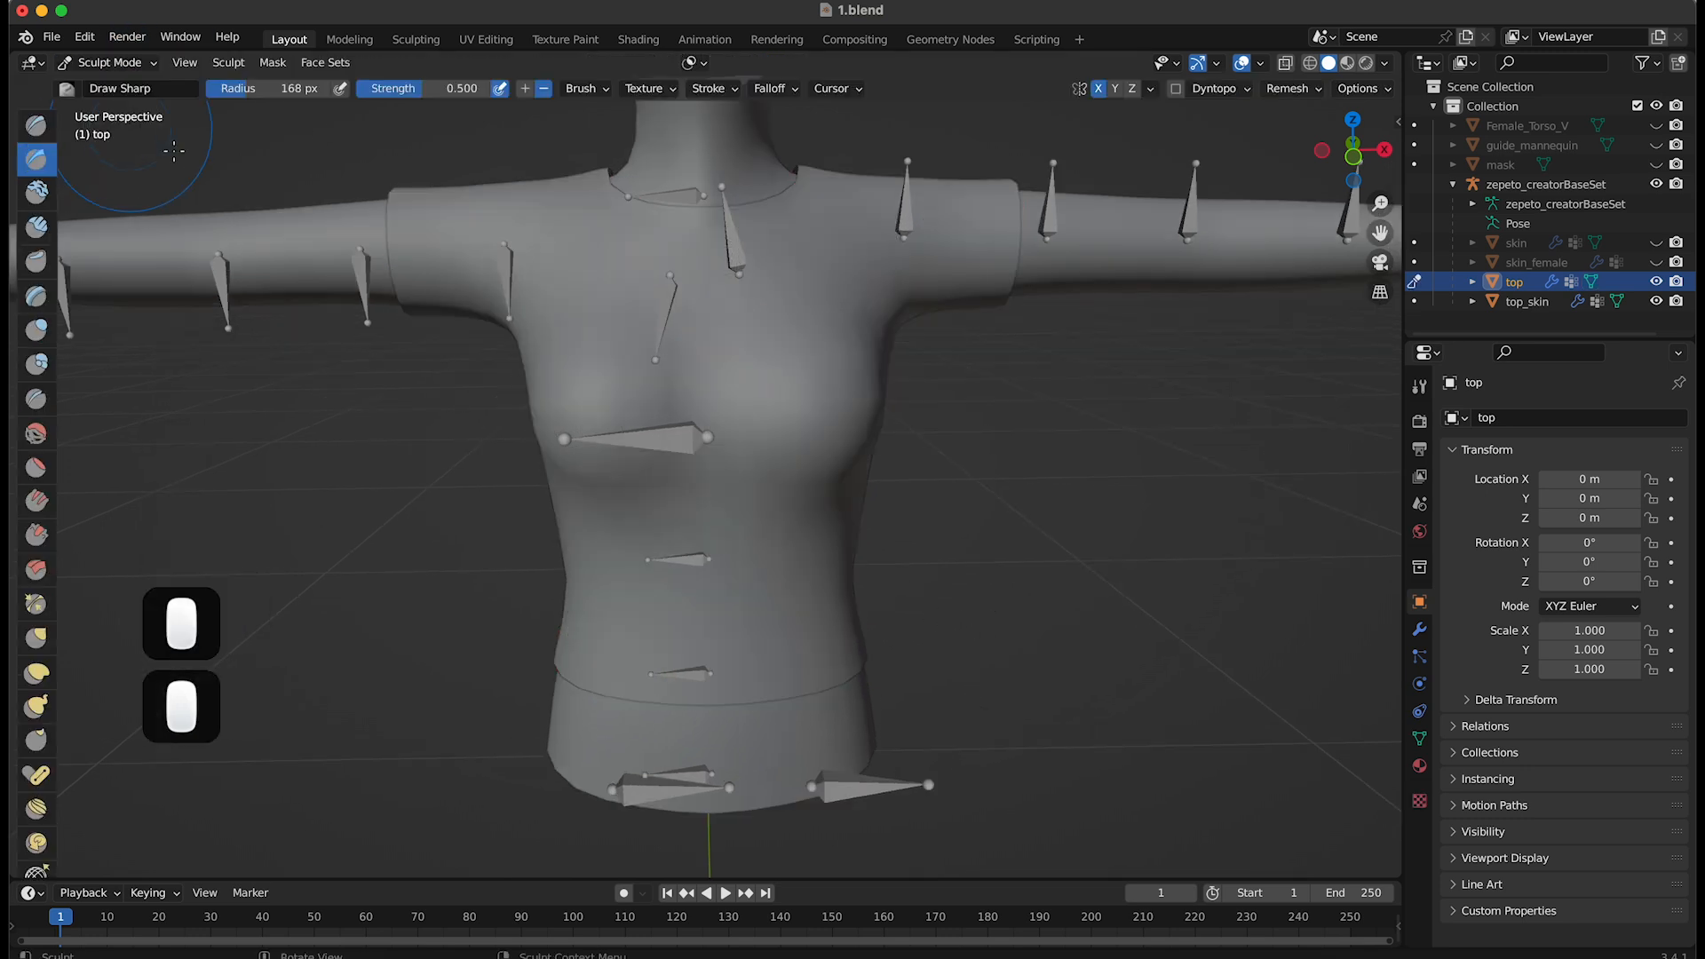
{"action": "middle_click_drag", "start_coordinate": [982, 503], "coordinate": [734, 508]}
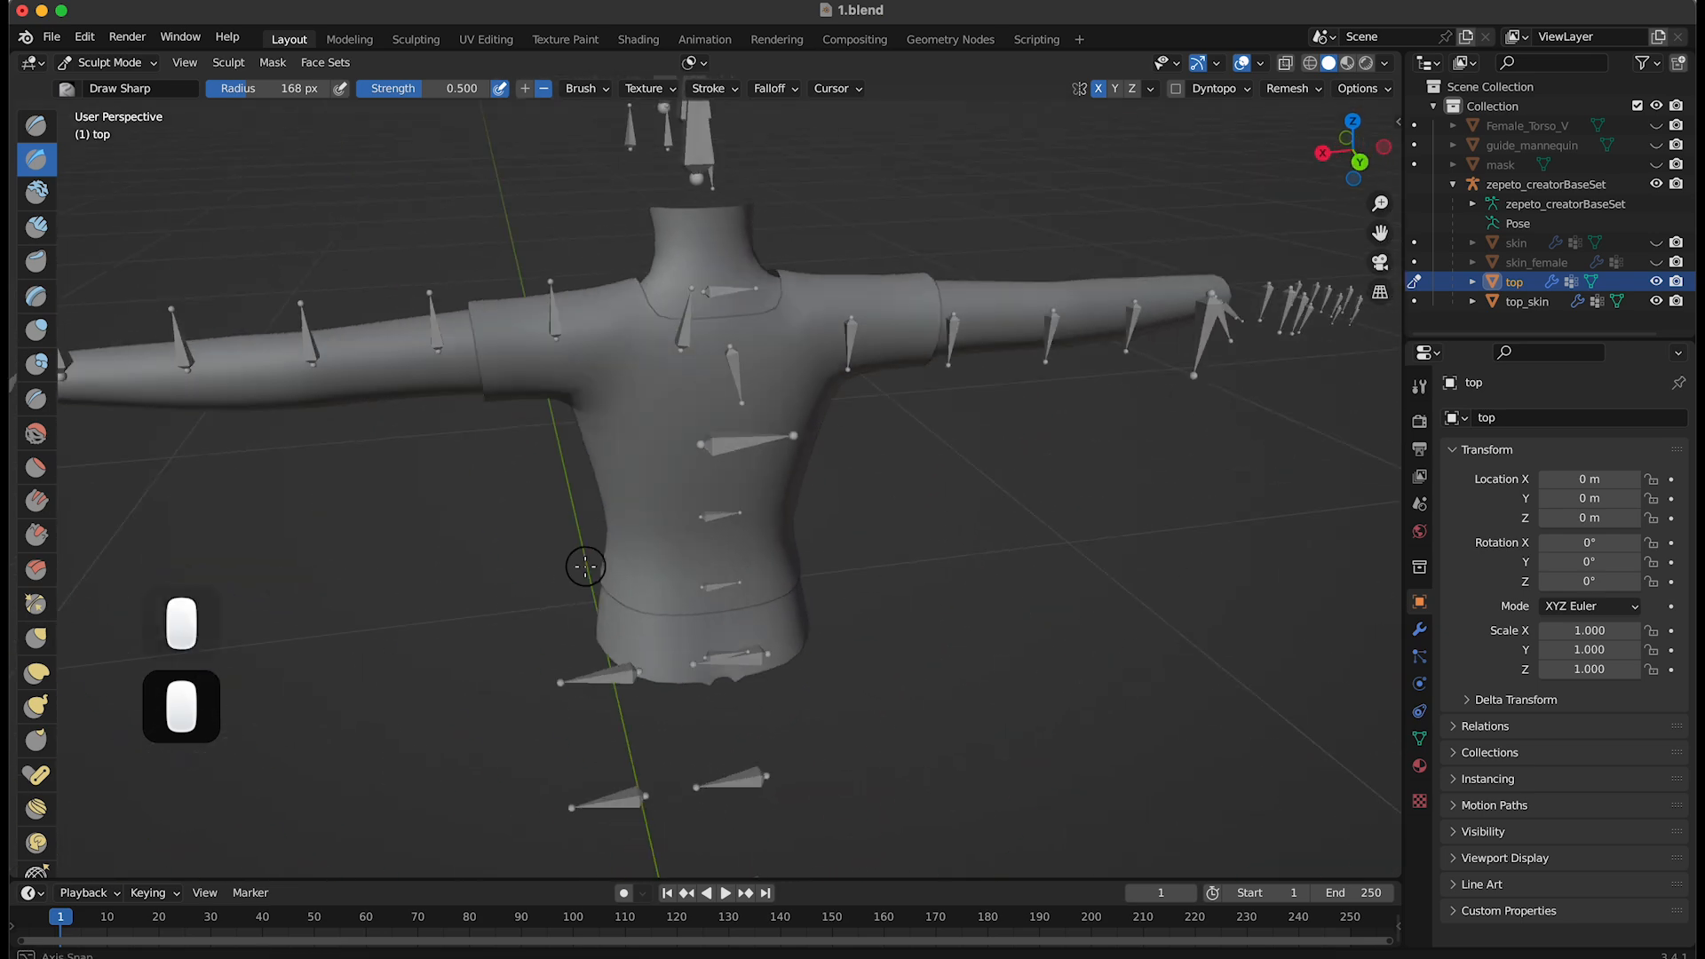
{"action": "key", "text": "bracketright"}
{"action": "key", "text": "bracketright"}
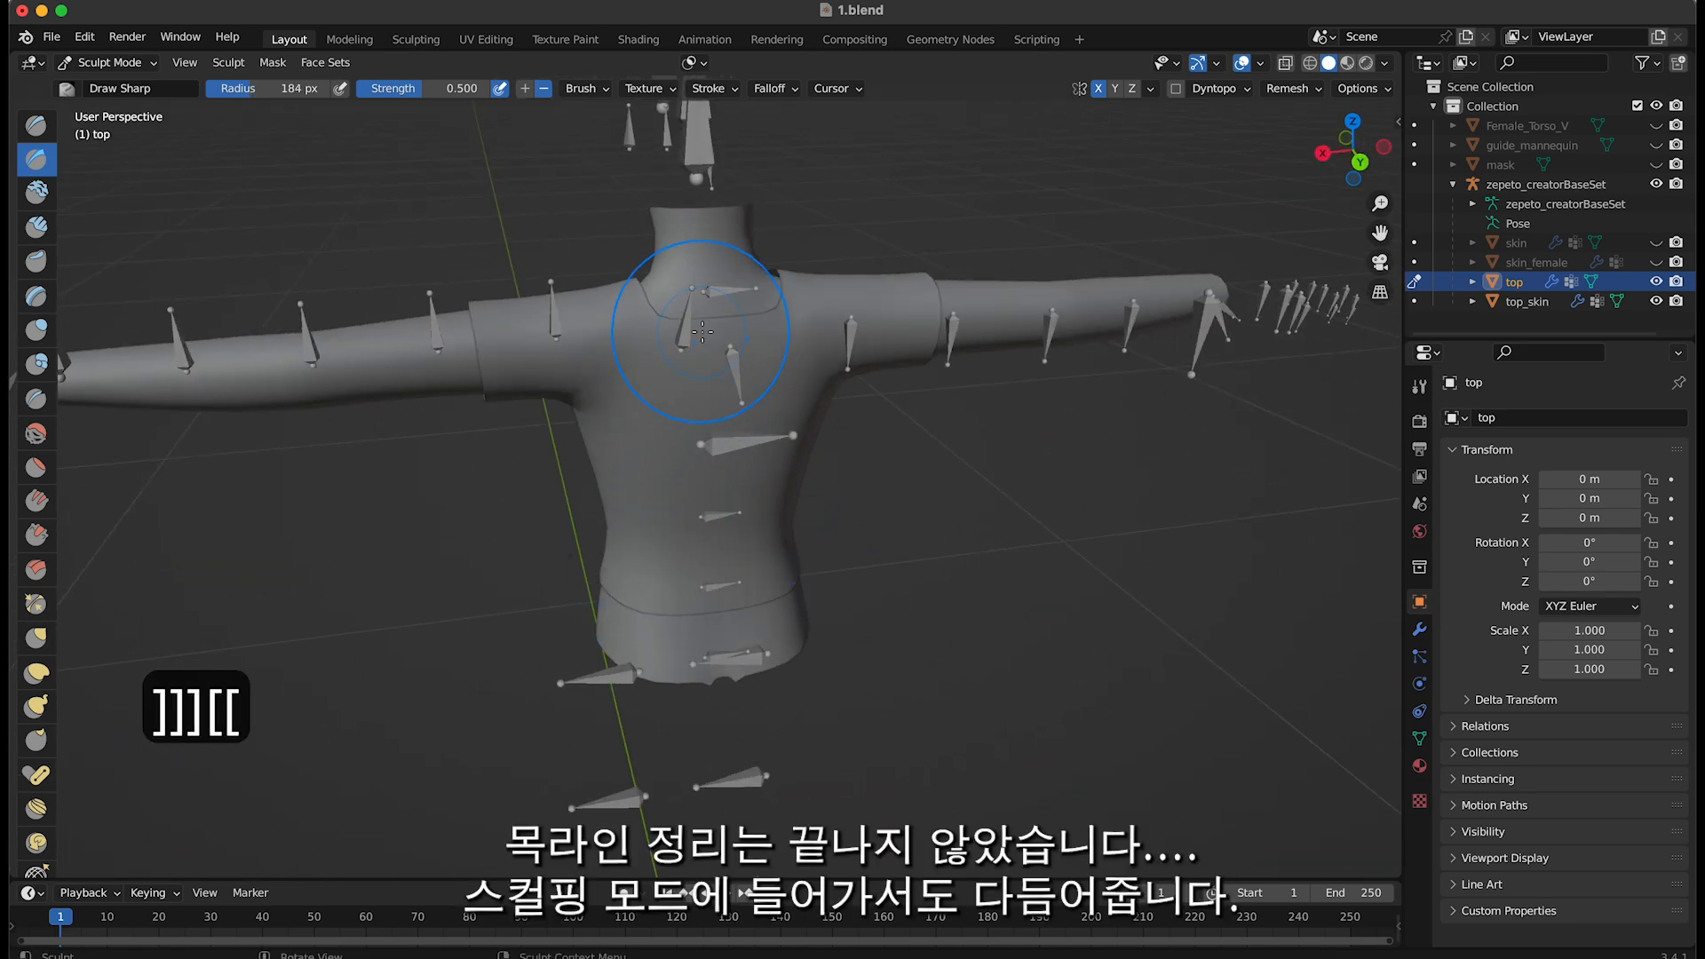
{"action": "left_click_drag", "start_coordinate": [712, 325], "coordinate": [714, 337]}
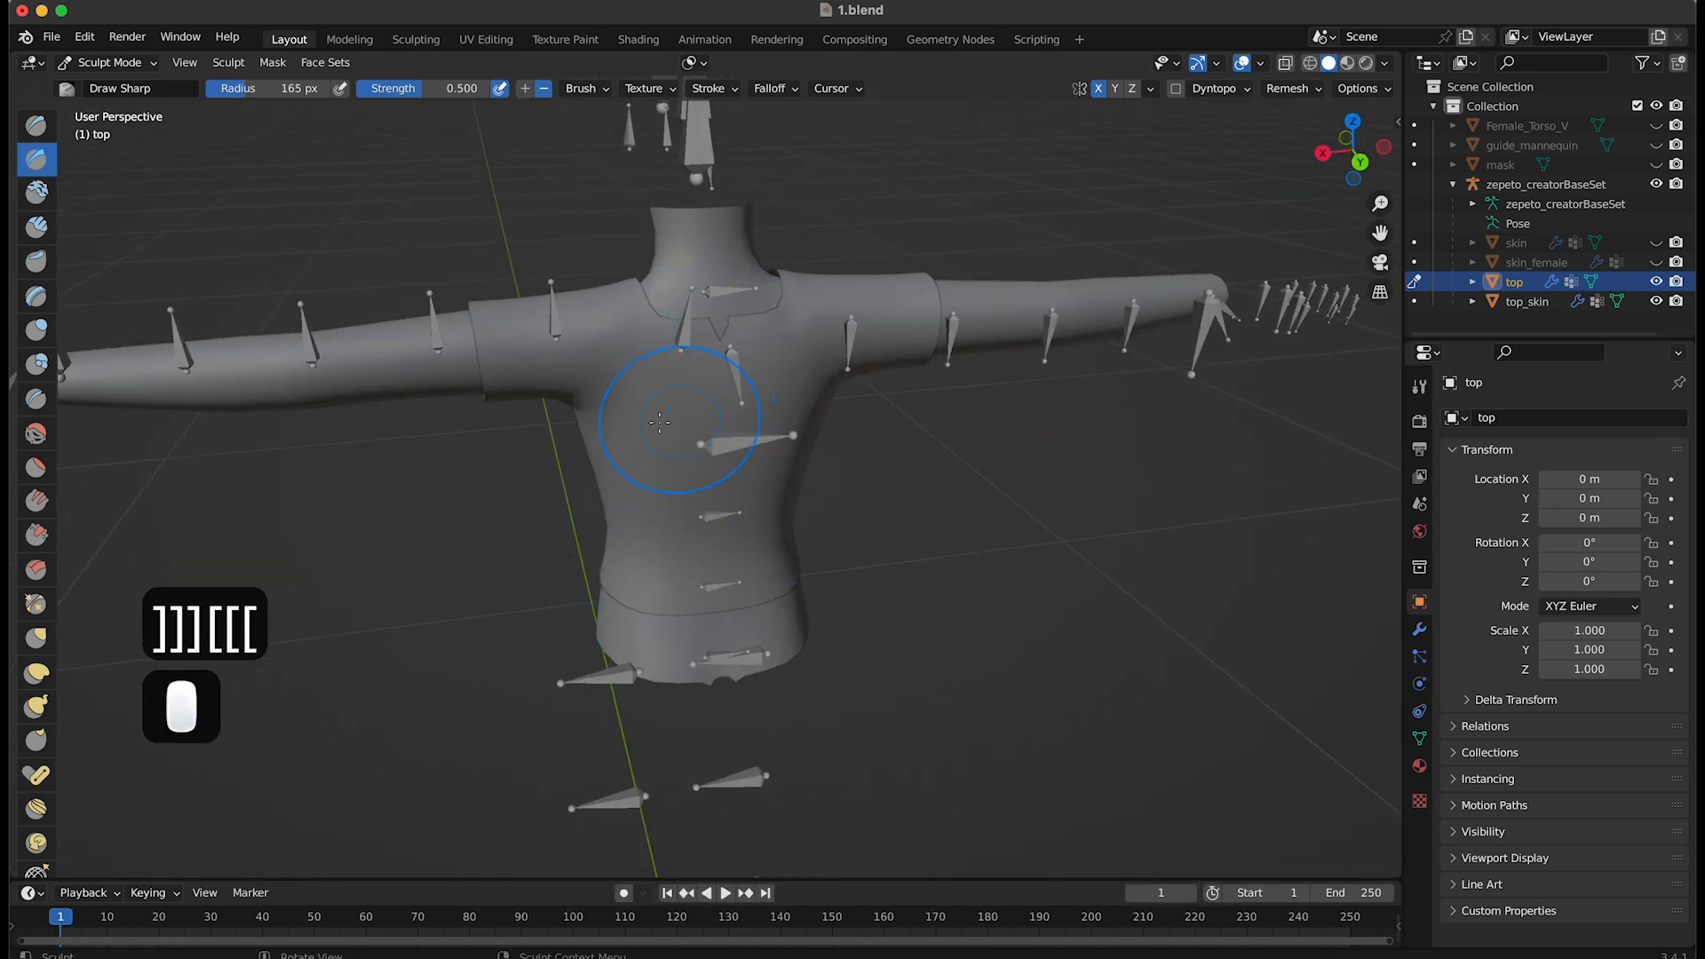
Switch to the Grab brush with a 225 px radius and hide the zepeto_creatorBaseSet armature
{"action": "left_click", "coordinate": [37, 638]}
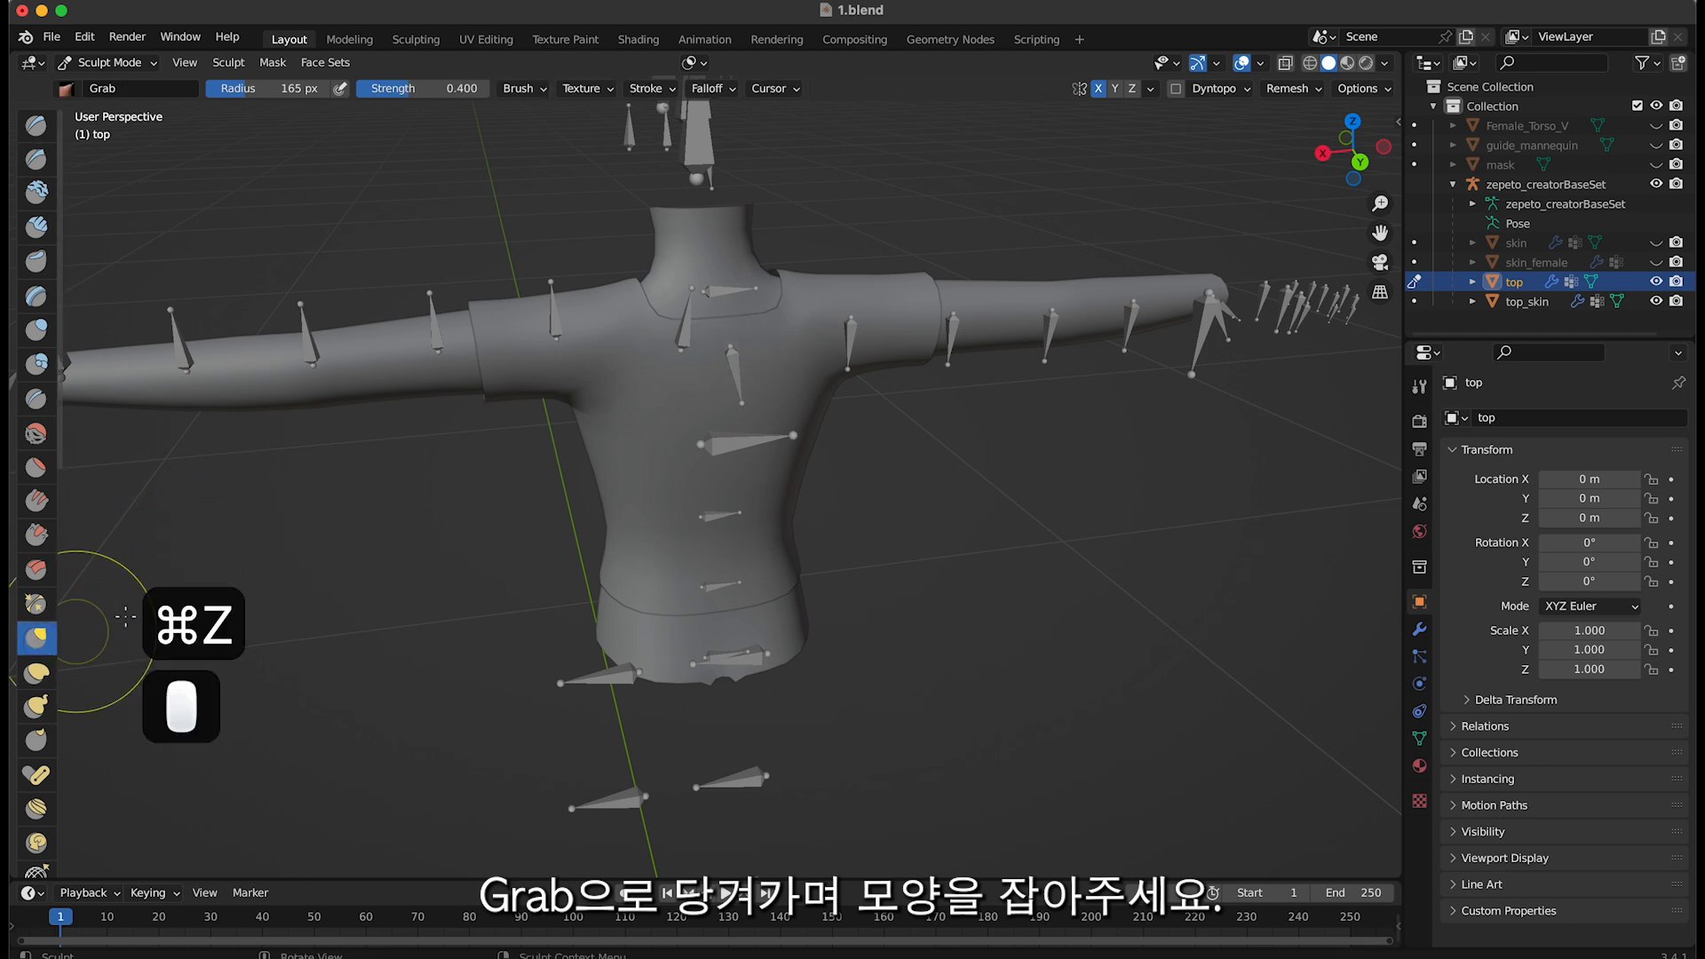
{"action": "key", "text": "bracketright"}
{"action": "key", "text": "bracketright"}
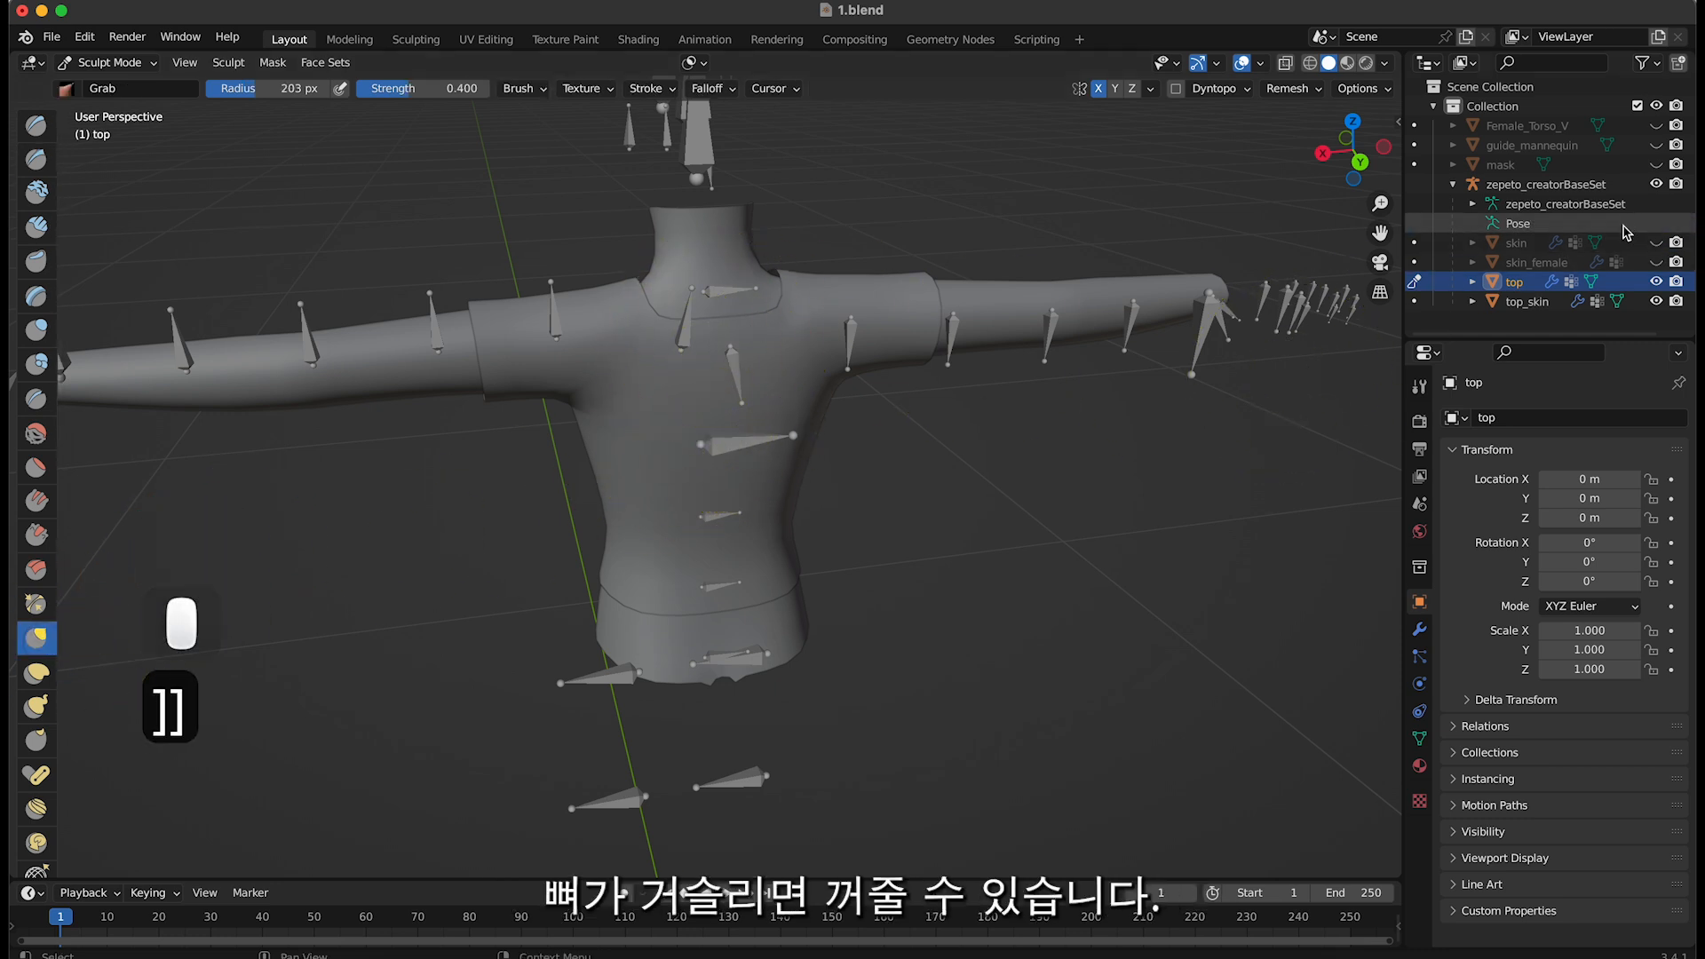
{"action": "left_click", "coordinate": [1656, 183]}
{"action": "key", "text": "bracketright"}
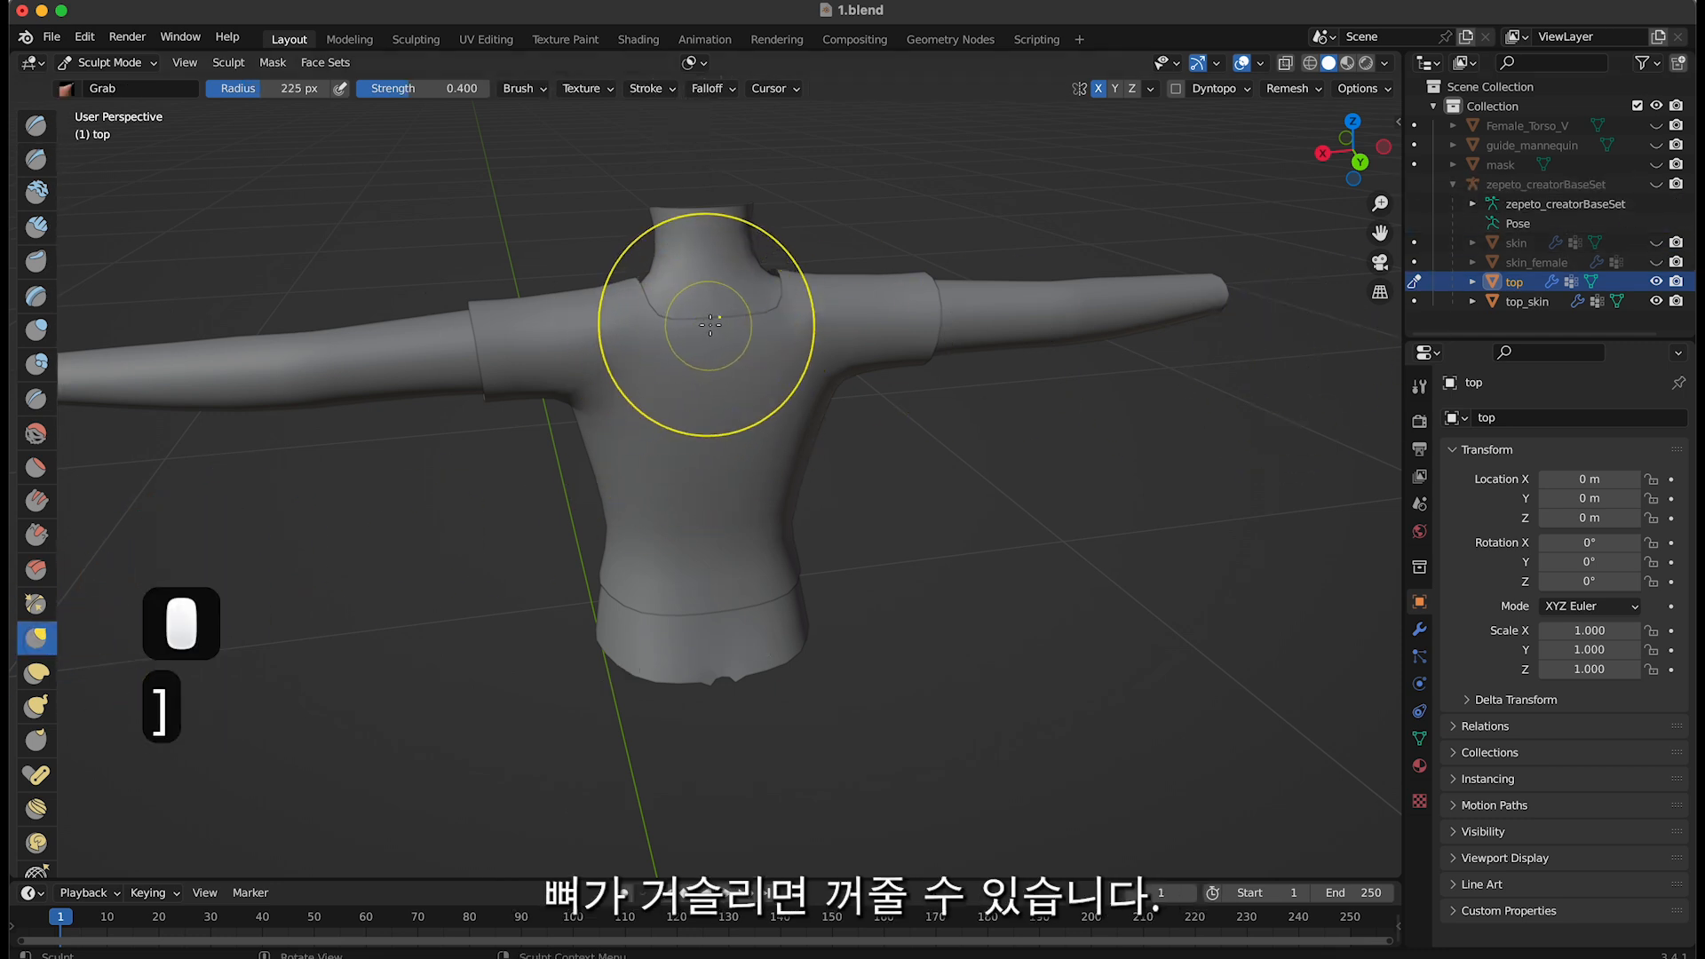
Reduce the Grab radius to 130 px and pull the back neckline slightly down beside the neck
{"action": "key", "text": "bracketleft"}
{"action": "key", "text": "bracketleft"}
{"action": "key", "text": "bracketleft"}
{"action": "key", "text": "bracketleft"}
{"action": "key", "text": "bracketleft"}
{"action": "left_click_drag", "start_coordinate": [780, 305], "coordinate": [780, 310]}
{"action": "middle_click_drag", "start_coordinate": [775, 303], "coordinate": [769, 305]}
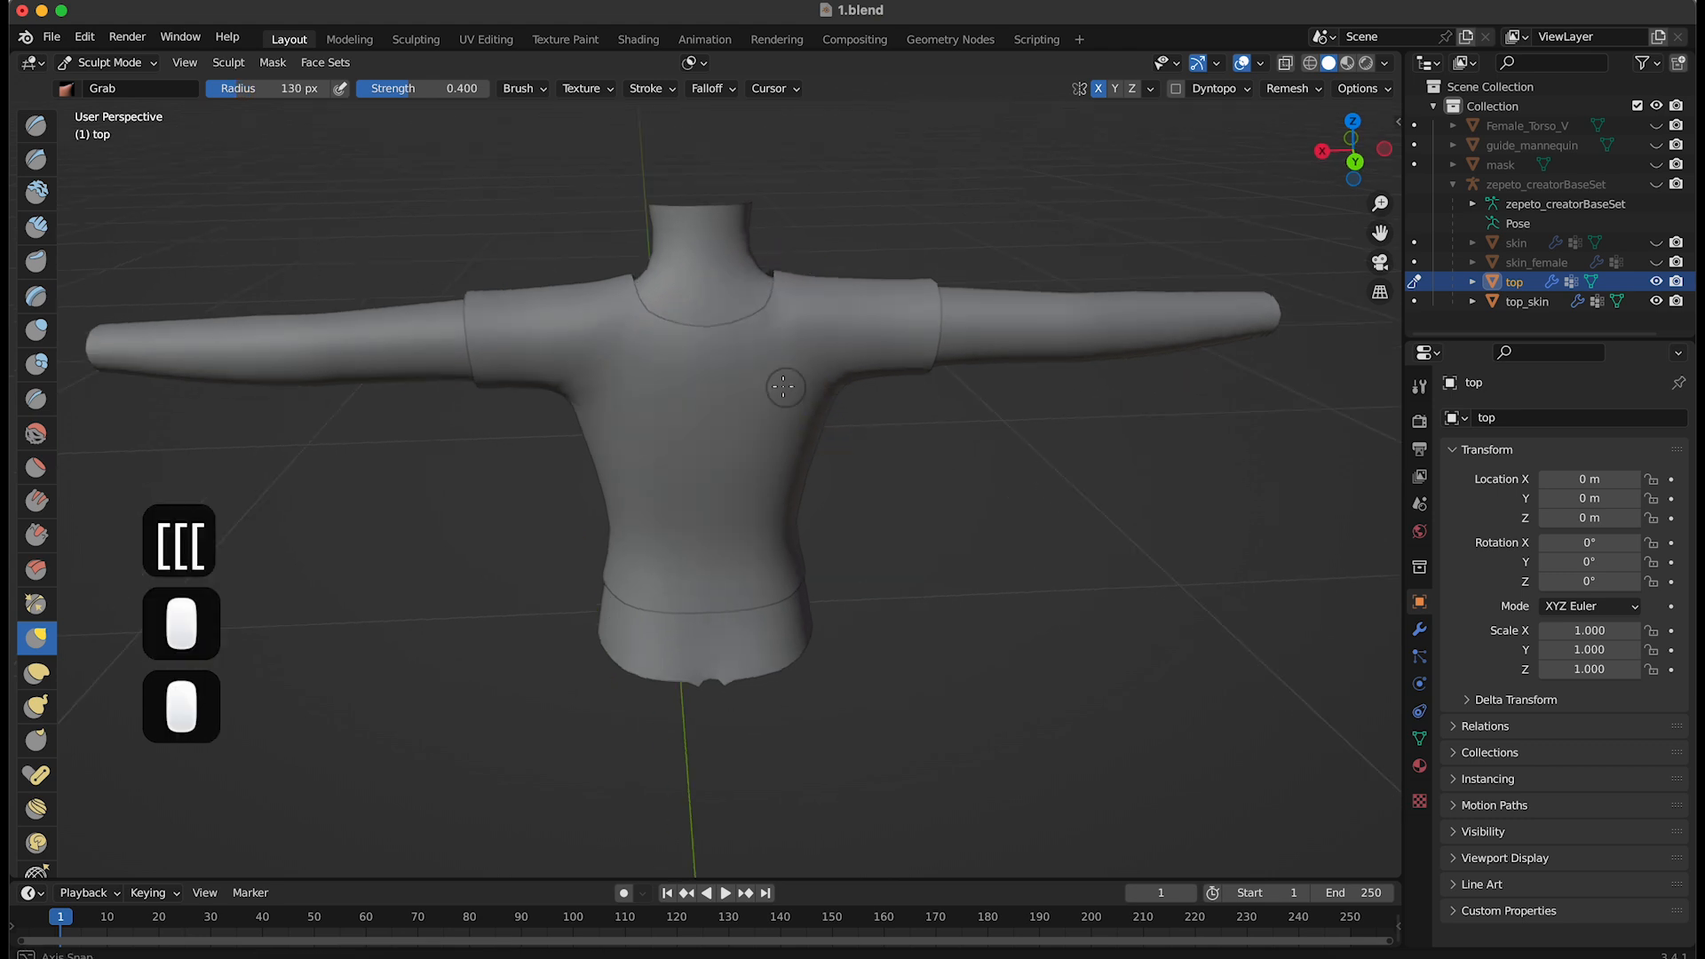
Enlarge the Grab brush and pull the shoulder area beside the neckline slightly down, with X symmetry on
{"action": "key", "text": "bracketright"}
{"action": "key", "text": "bracketright"}
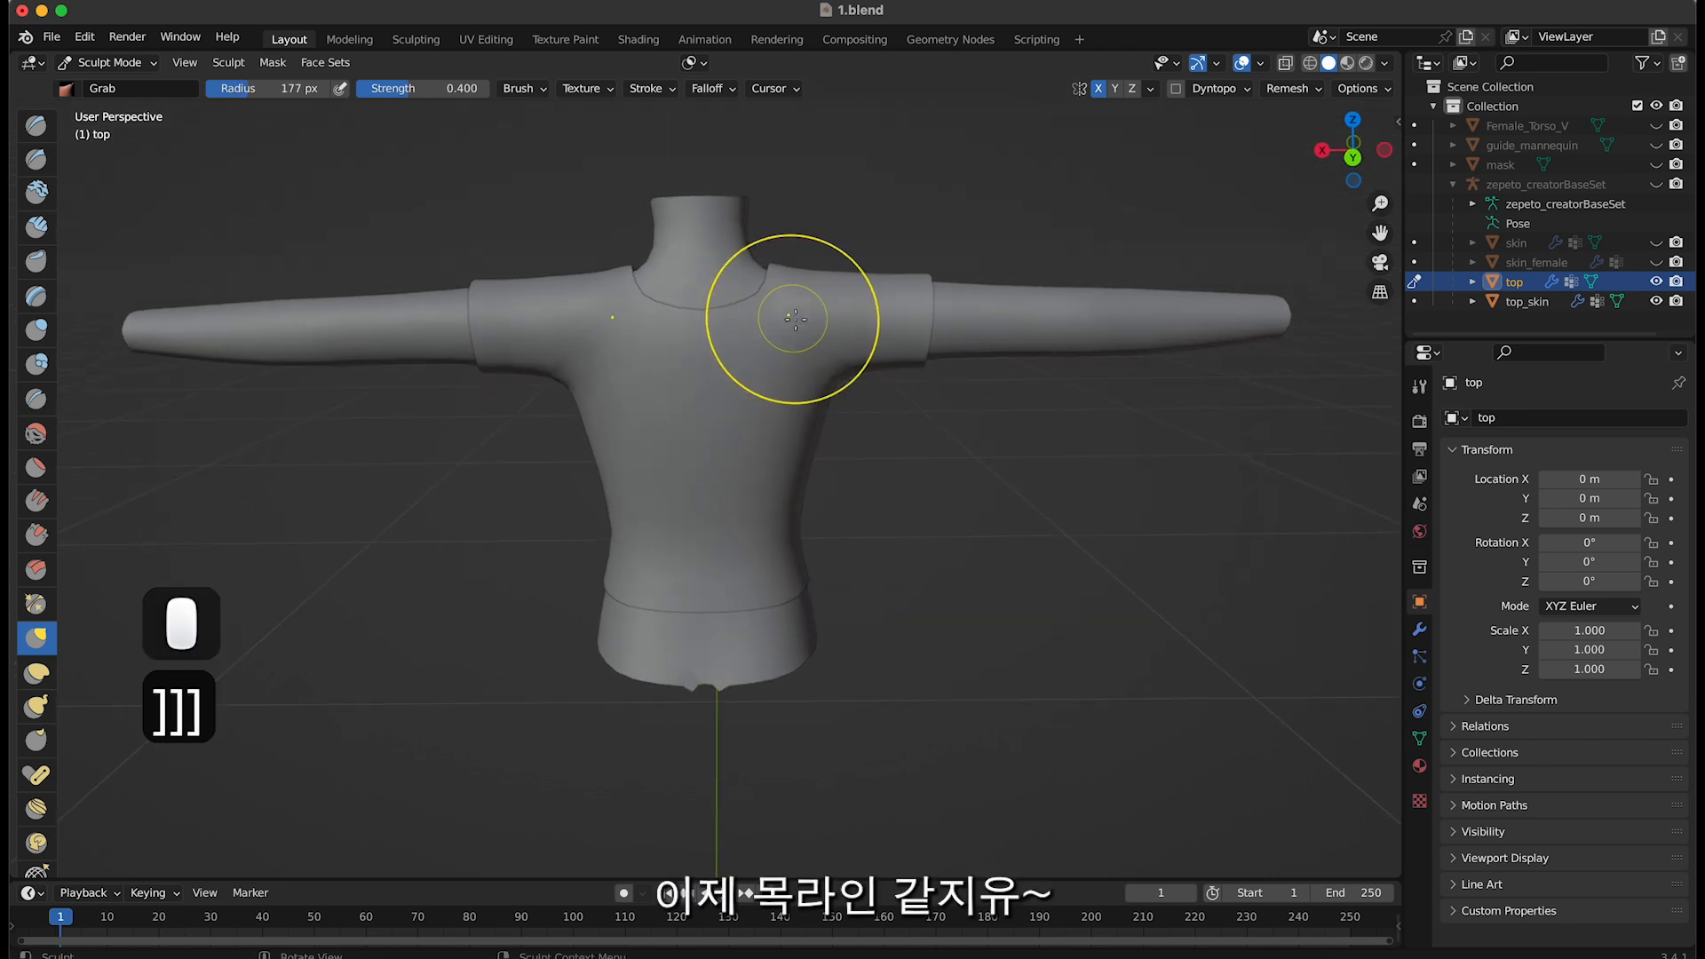
{"action": "mouse_move", "coordinate": [791, 324]}
{"action": "middle_mouse_down"}
{"action": "mouse_move", "coordinate": [746, 381]}
{"action": "mouse_move", "coordinate": [780, 372]}
{"action": "mouse_move", "coordinate": [783, 461]}
{"action": "mouse_move", "coordinate": [822, 419]}
{"action": "middle_mouse_up"}
{"action": "key", "text": "bracketright"}
{"action": "key", "text": "bracketright"}
{"action": "key", "text": "bracketright"}
{"action": "key", "text": "bracketleft"}
{"action": "key", "text": "bracketleft"}
{"action": "left_click_drag", "start_coordinate": [822, 327], "coordinate": [818, 351]}
Try to smooth the front of the chest with a 264 px brush radius, and undo the stroke
{"action": "key", "text": "bracketright"}
{"action": "key", "text": "bracketright"}
{"action": "key", "text": "bracketright"}
{"action": "mouse_move", "coordinate": [762, 411]}
{"action": "middle_mouse_down"}
{"action": "mouse_move", "coordinate": [696, 518]}
{"action": "mouse_move", "coordinate": [878, 512]}
{"action": "mouse_move", "coordinate": [795, 647]}
{"action": "mouse_move", "coordinate": [815, 518]}
{"action": "mouse_move", "coordinate": [800, 517]}
{"action": "middle_mouse_up"}
{"action": "left_click_drag", "start_coordinate": [716, 451], "coordinate": [718, 527], "text": "shift"}
{"action": "mouse_move", "coordinate": [718, 528]}
{"action": "middle_mouse_down"}
{"action": "mouse_move", "coordinate": [809, 545]}
{"action": "mouse_move", "coordinate": [783, 577]}
{"action": "middle_mouse_up"}
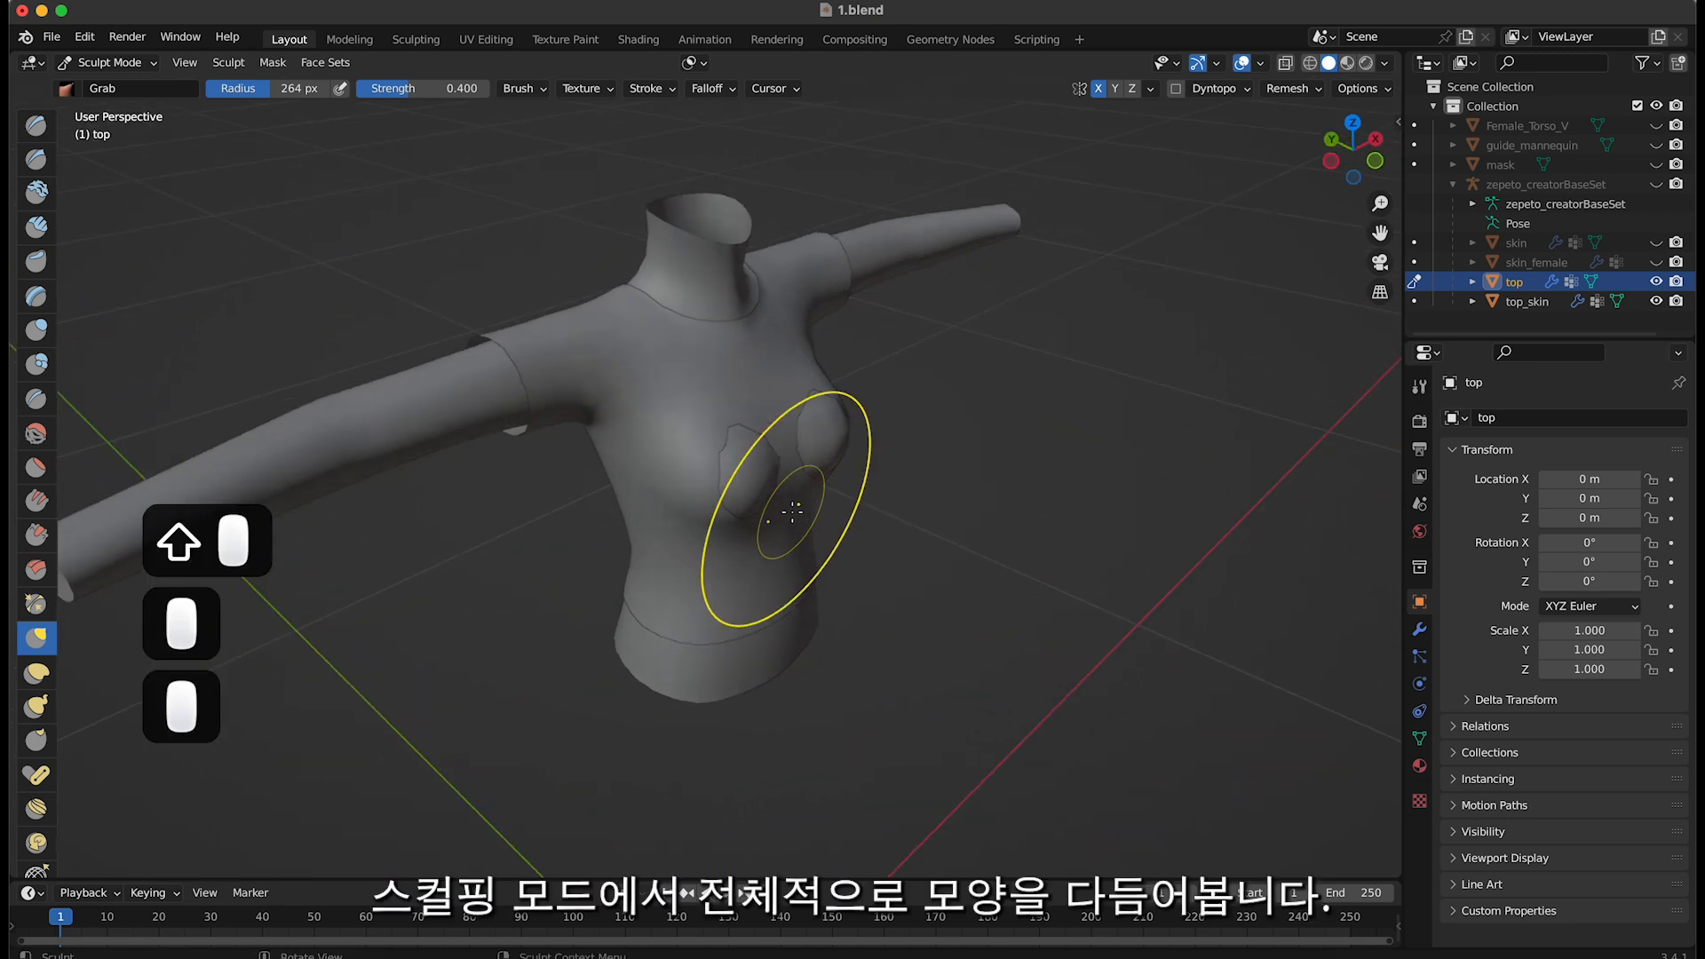
{"action": "key", "text": "bracketright"}
{"action": "key", "text": "super+z"}
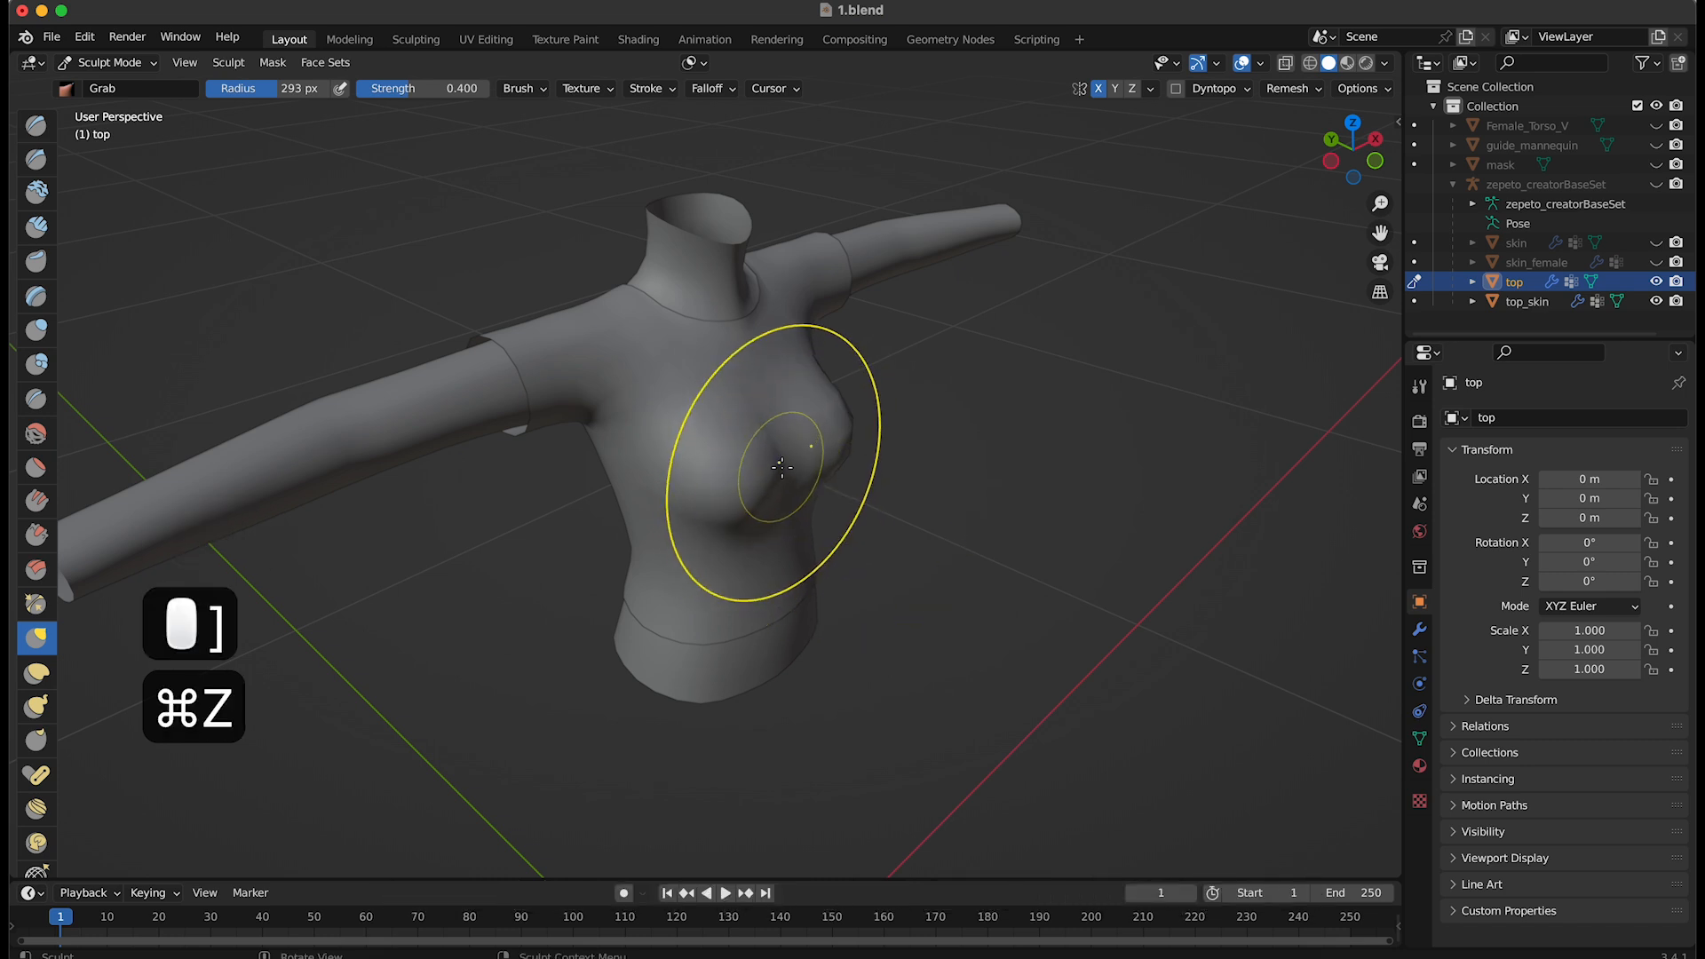
Smooth the fabric across the middle of the chest with a smaller brush radius
{"action": "key", "text": "bracketleft"}
{"action": "key", "text": "bracketleft"}
{"action": "key", "text": "bracketleft"}
{"action": "key", "text": "bracketleft"}
{"action": "mouse_move", "coordinate": [788, 461]}
{"action": "left_mouse_down", "text": "shift"}
{"action": "mouse_move", "coordinate": [811, 479]}
{"action": "mouse_move", "coordinate": [841, 469]}
{"action": "left_mouse_up", "text": "shift"}
{"action": "key", "text": "bracketright"}
{"action": "key", "text": "bracketright"}
{"action": "key", "text": "bracketright"}
{"action": "mouse_move", "coordinate": [841, 456]}
{"action": "middle_mouse_down"}
{"action": "mouse_move", "coordinate": [835, 392]}
{"action": "mouse_move", "coordinate": [761, 458]}
{"action": "mouse_move", "coordinate": [821, 484]}
{"action": "mouse_move", "coordinate": [811, 473]}
{"action": "mouse_move", "coordinate": [829, 506]}
{"action": "mouse_move", "coordinate": [803, 593]}
{"action": "mouse_move", "coordinate": [845, 476]}
{"action": "mouse_move", "coordinate": [838, 427]}
{"action": "mouse_move", "coordinate": [788, 476]}
{"action": "mouse_move", "coordinate": [799, 571]}
{"action": "mouse_move", "coordinate": [781, 533]}
{"action": "middle_mouse_up"}
Switch to the Draw brush with a 230 px radius and build up the chest with two dabs
{"action": "left_click", "coordinate": [48, 128]}
{"action": "key", "text": "bracketright"}
{"action": "key", "text": "bracketright"}
{"action": "key", "text": "bracketright"}
{"action": "key", "text": "bracketleft"}
{"action": "key", "text": "bracketleft"}
{"action": "key", "text": "bracketleft"}
{"action": "key", "text": "bracketleft"}
{"action": "left_click", "coordinate": [800, 453]}
{"action": "left_click", "coordinate": [798, 448]}
{"action": "middle_click_drag", "start_coordinate": [828, 487], "coordinate": [770, 465]}
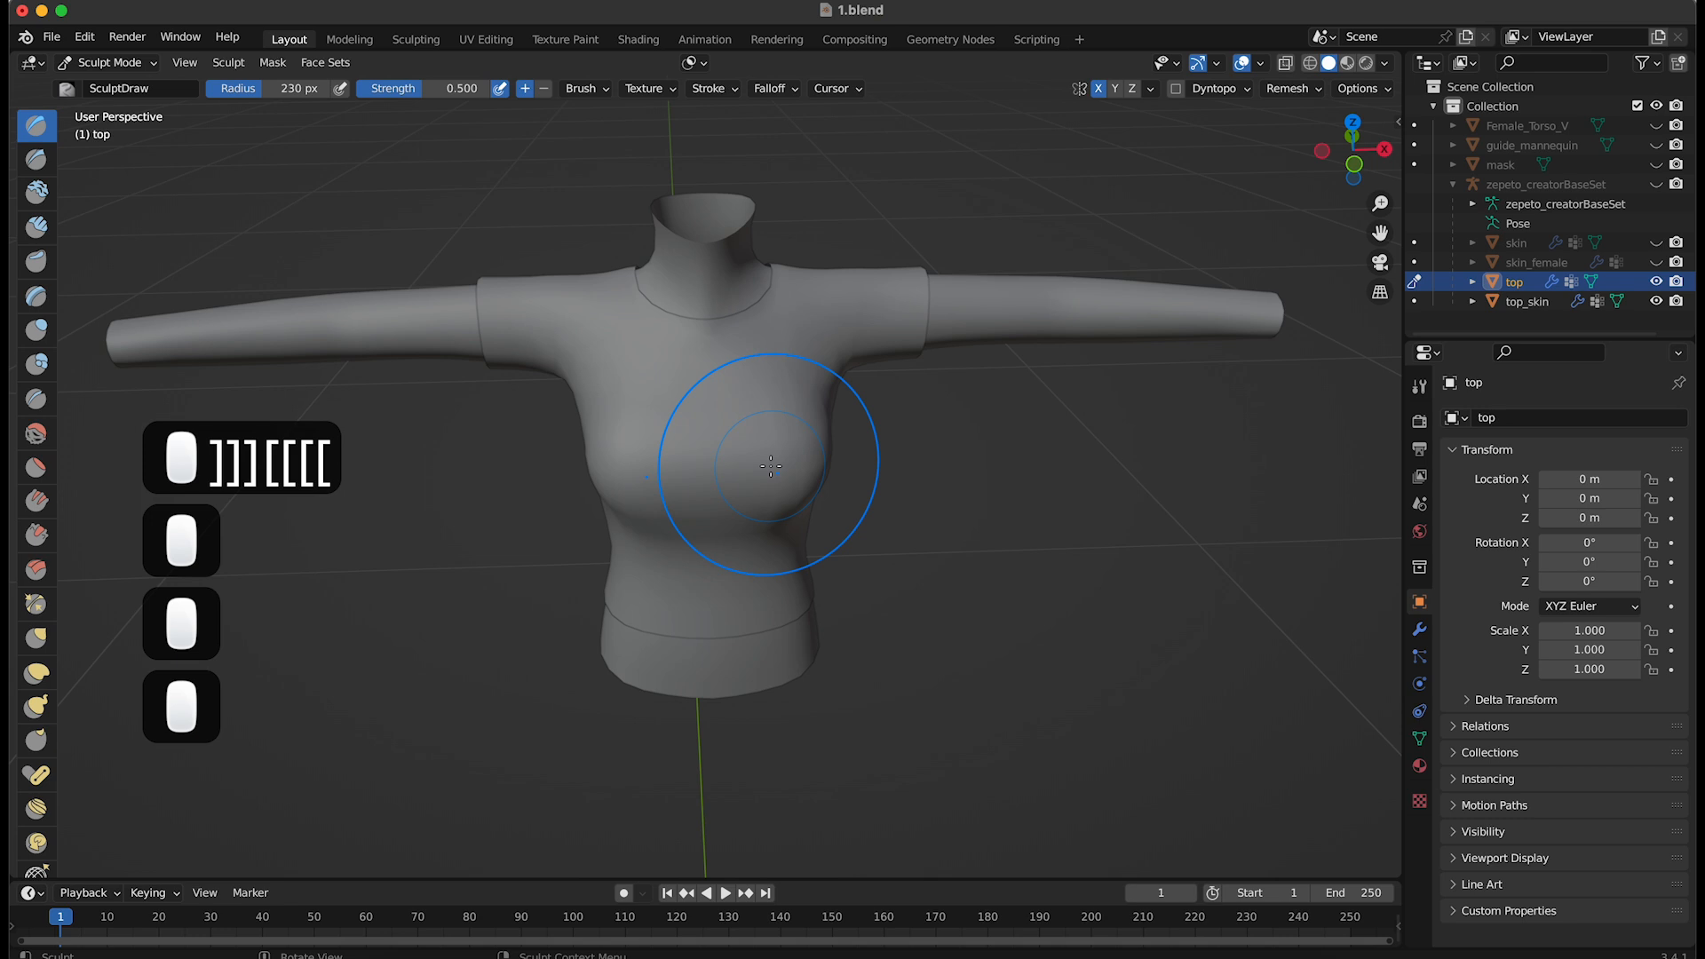
Undo the last Draw dab on the chest, try one more dab and undo it too
{"action": "key", "text": "super+z"}
{"action": "left_click", "coordinate": [781, 468]}
{"action": "mouse_move", "coordinate": [841, 539]}
{"action": "middle_mouse_down"}
{"action": "mouse_move", "coordinate": [826, 524]}
{"action": "mouse_move", "coordinate": [667, 564]}
{"action": "mouse_move", "coordinate": [903, 555]}
{"action": "mouse_move", "coordinate": [842, 600]}
{"action": "middle_mouse_up"}
{"action": "key", "text": "super+z"}
Make the top the active object and open it in Edit Mode with edge selection
{"action": "scroll", "coordinate": [883, 559], "scroll_direction": "down", "scroll_amount": 2}
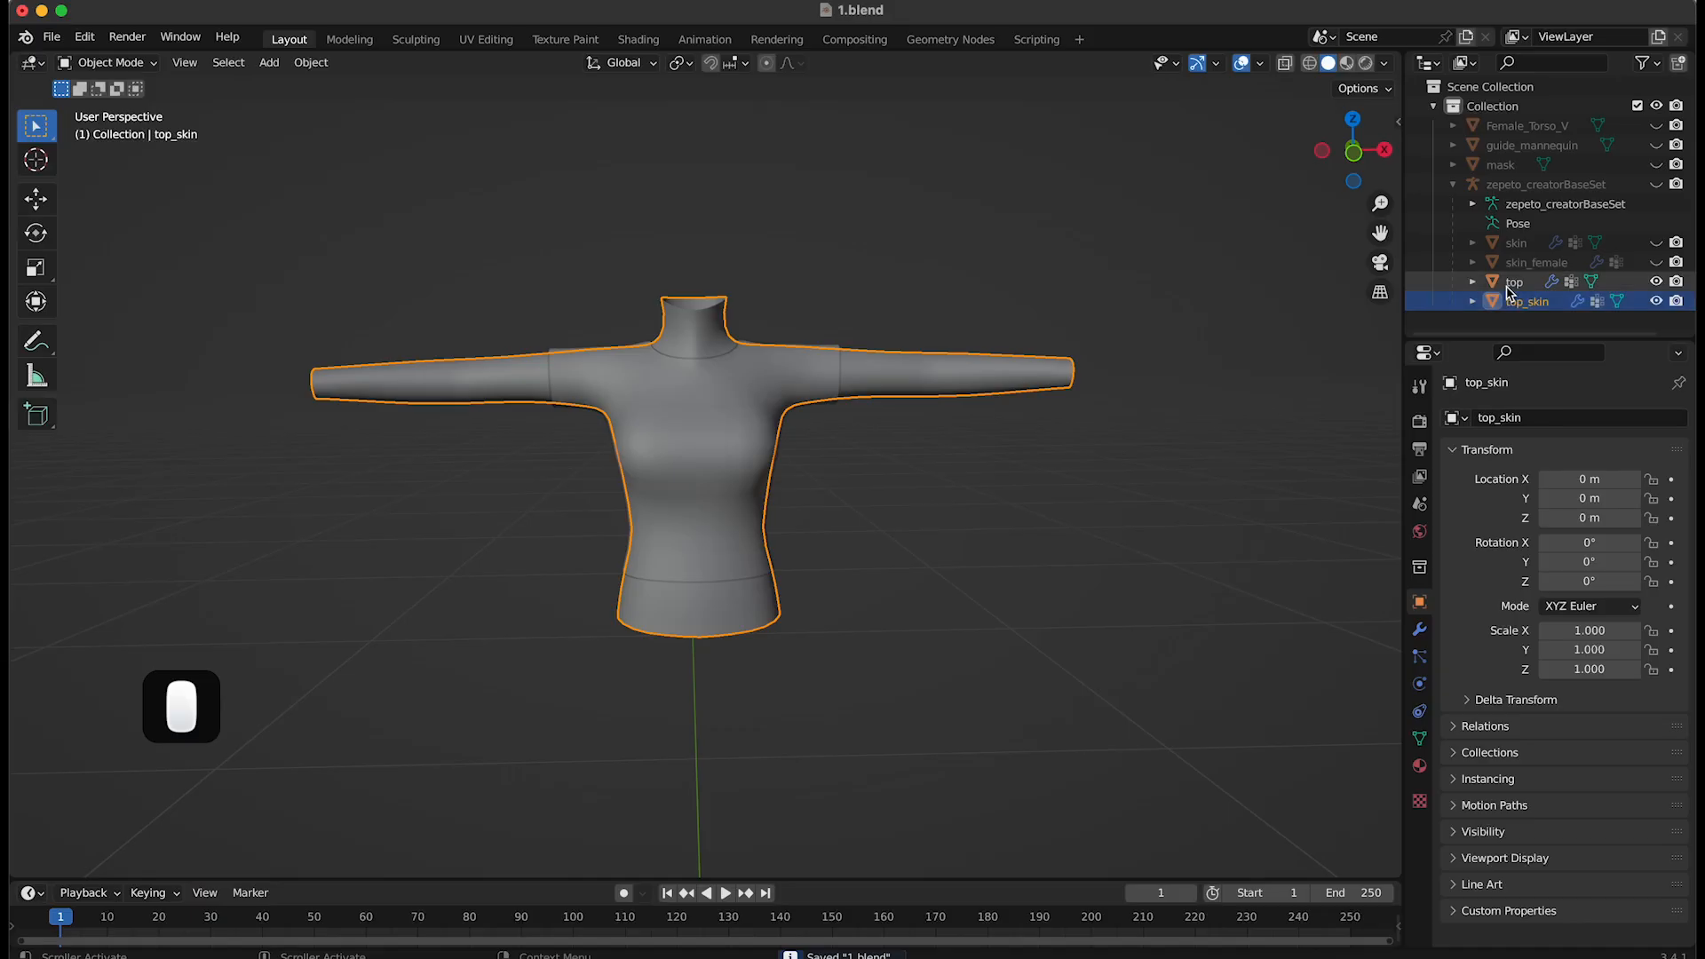
{"action": "left_click", "coordinate": [1514, 281]}
{"action": "left_click", "coordinate": [108, 62]}
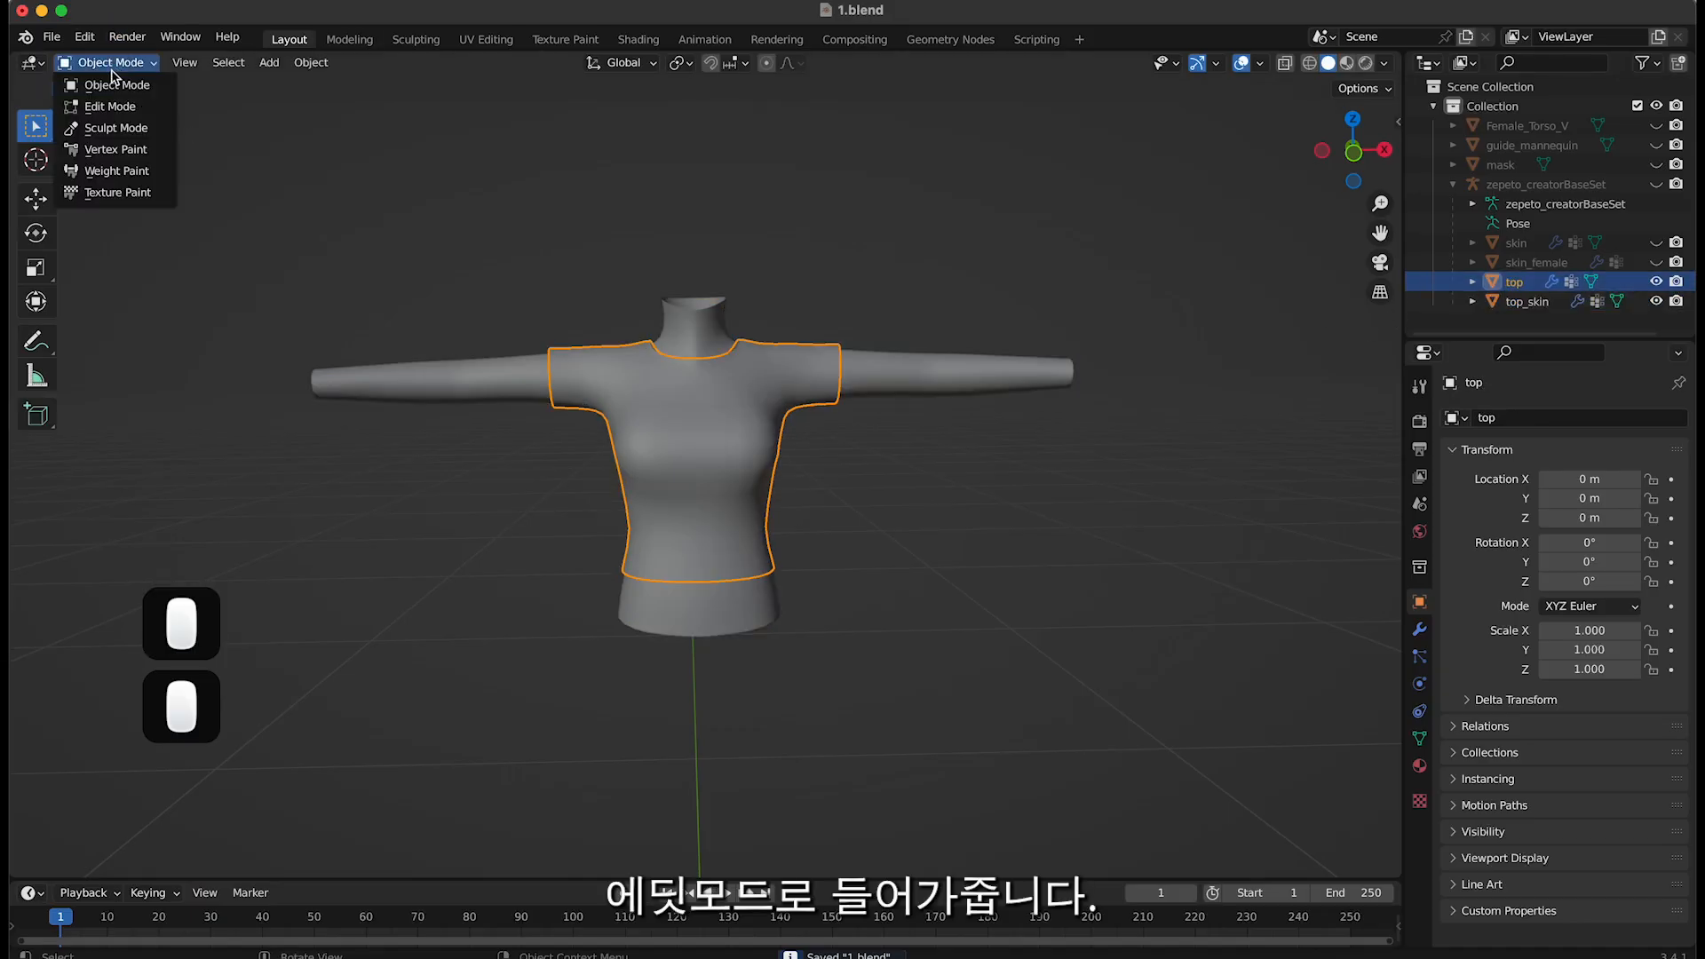
{"action": "left_click", "coordinate": [103, 82]}
{"action": "scroll", "coordinate": [722, 329], "scroll_direction": "up", "scroll_amount": 2}
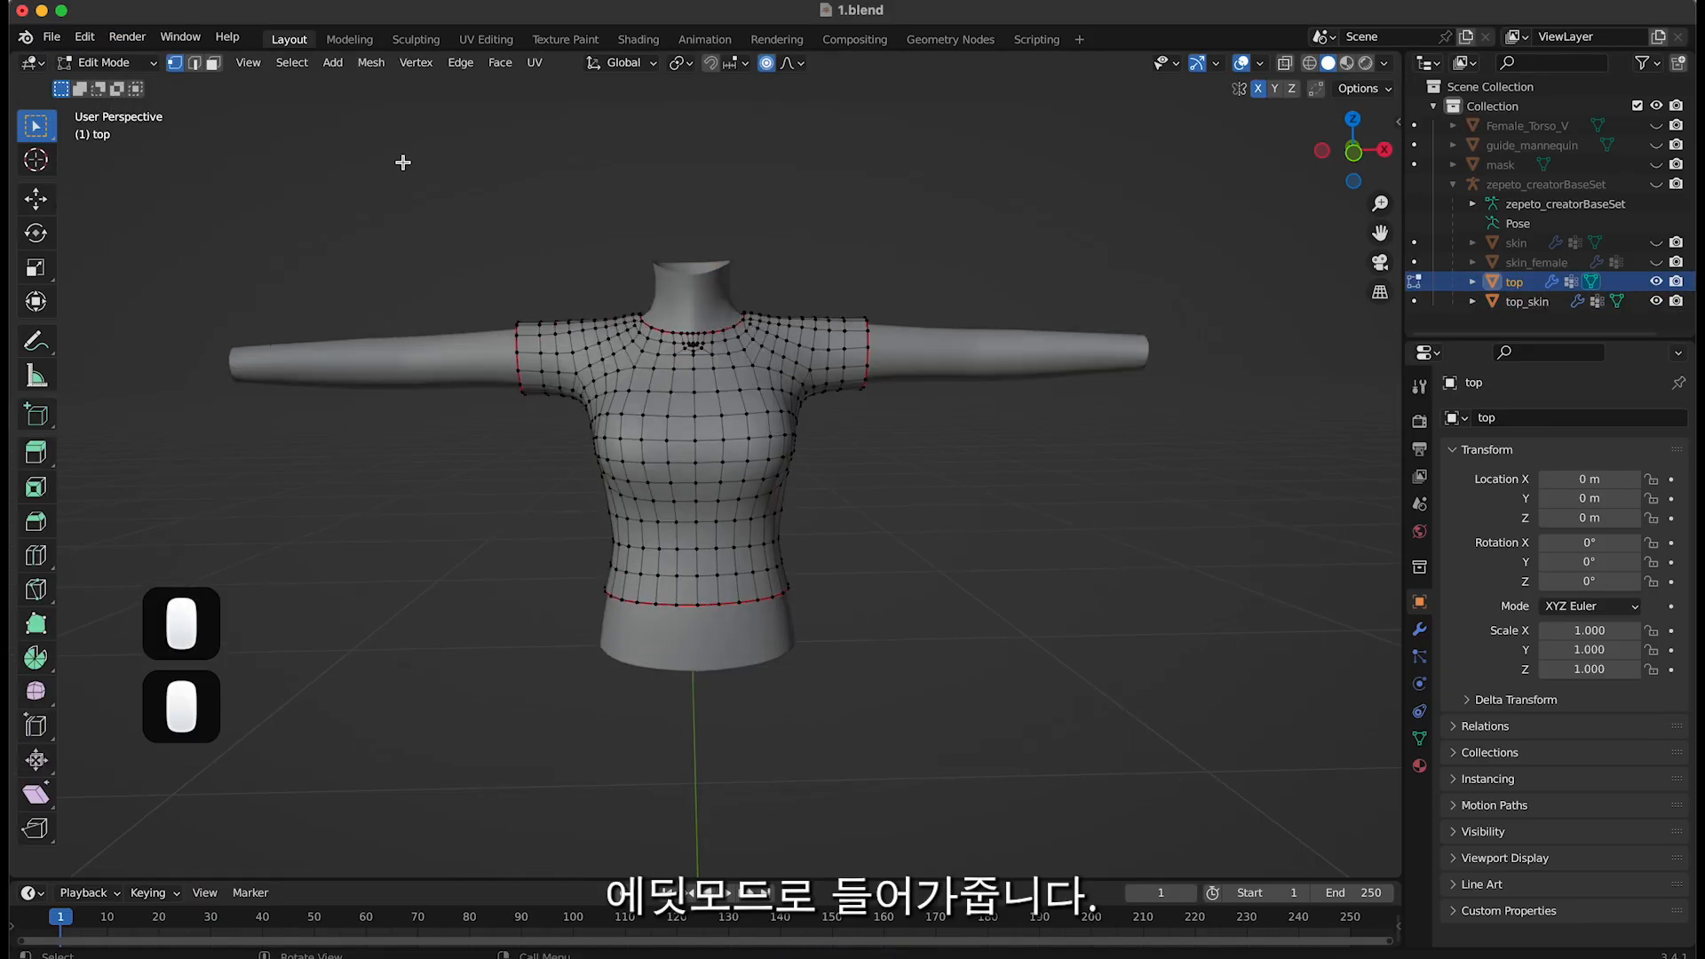
{"action": "left_click", "coordinate": [194, 62]}
{"action": "scroll", "coordinate": [853, 510], "scroll_direction": "up", "scroll_amount": 2}
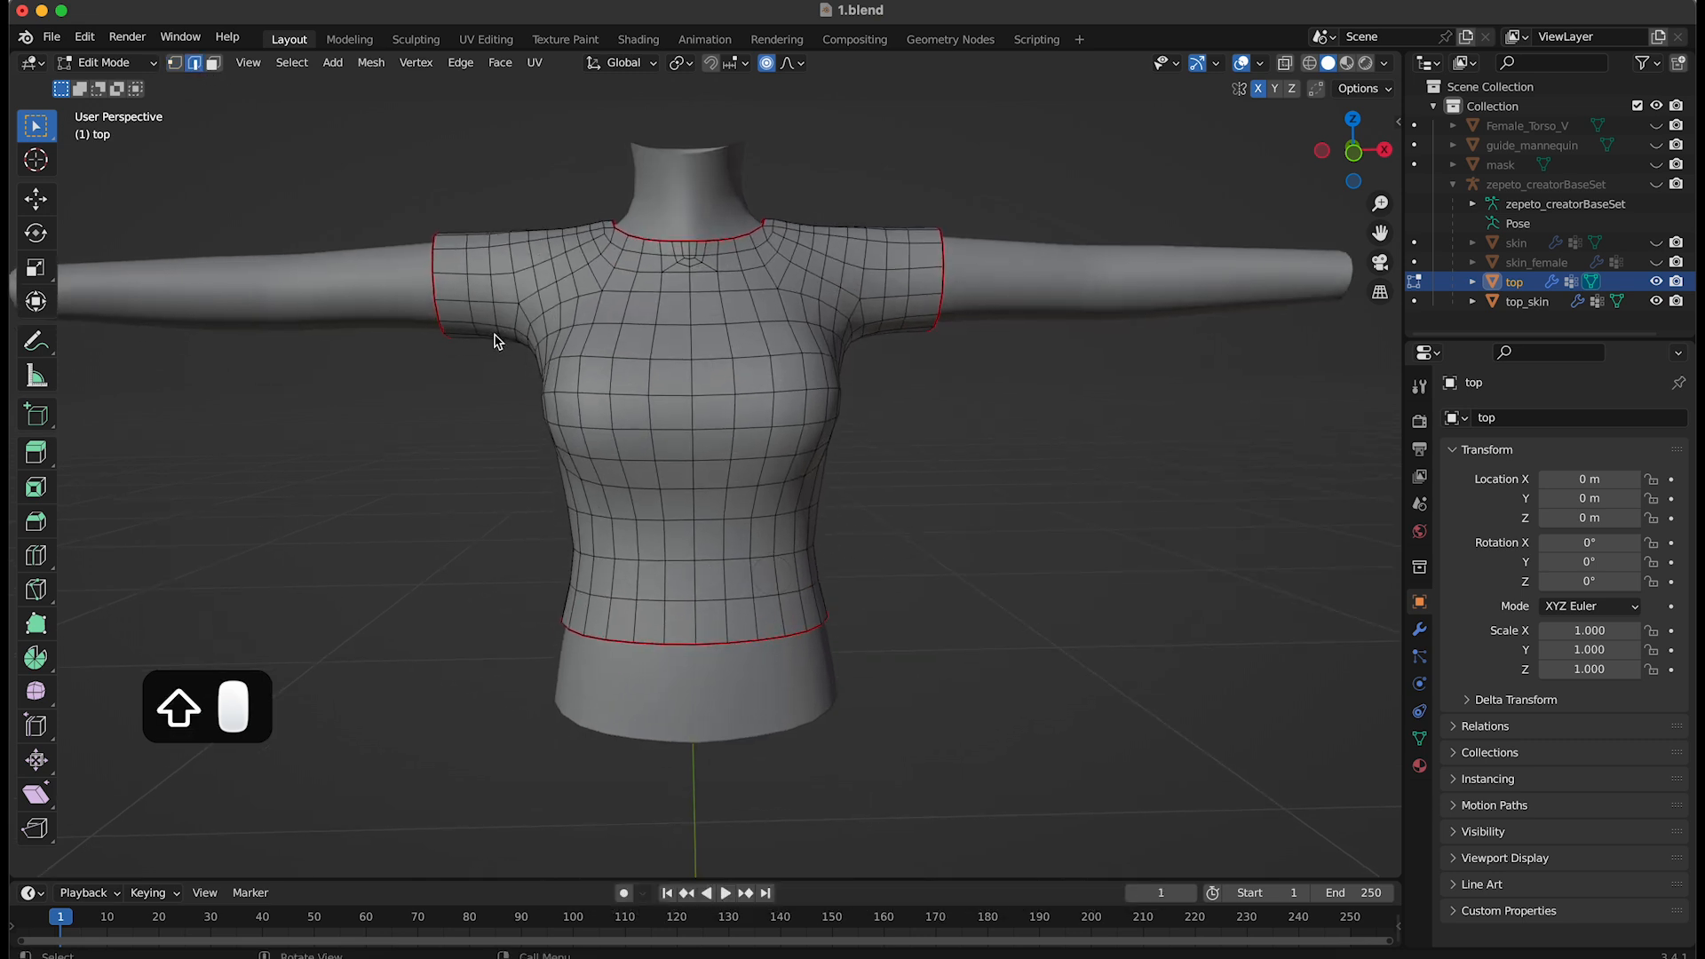
Add one horizontal loop cut just above the hem and slide it toward the hem at a factor of -0.390
{"action": "scroll", "coordinate": [686, 660], "scroll_direction": "up", "scroll_amount": 1}
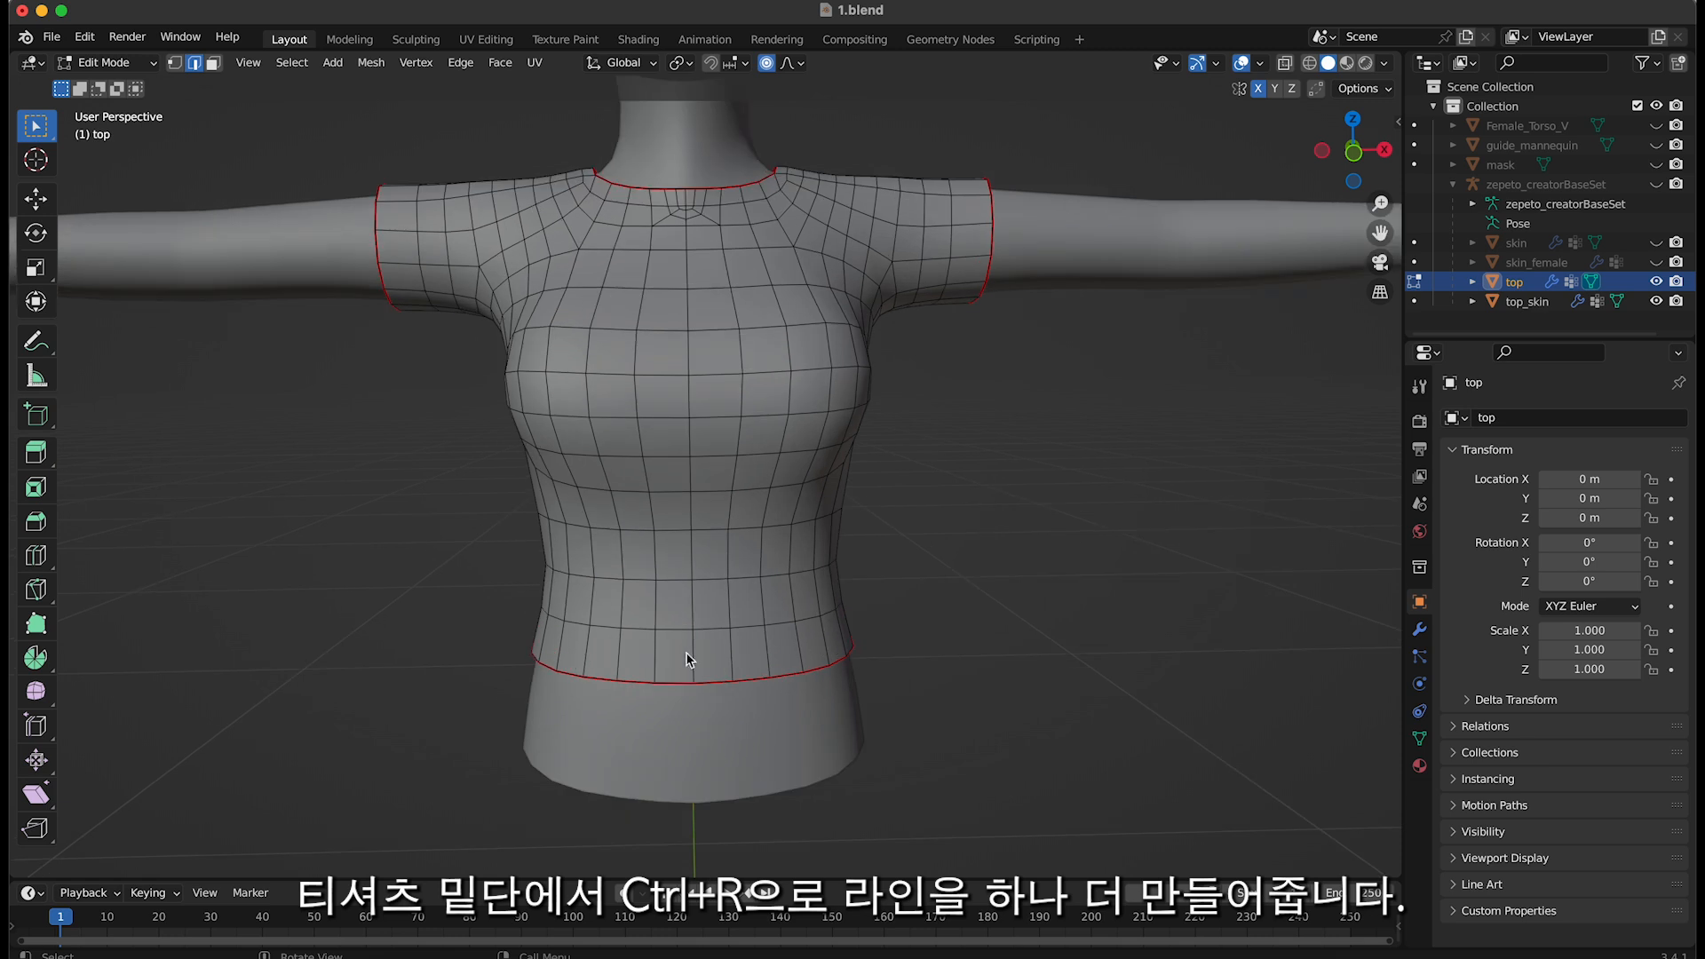
{"action": "key", "text": "ctrl+r"}
{"action": "left_click", "coordinate": [726, 670]}
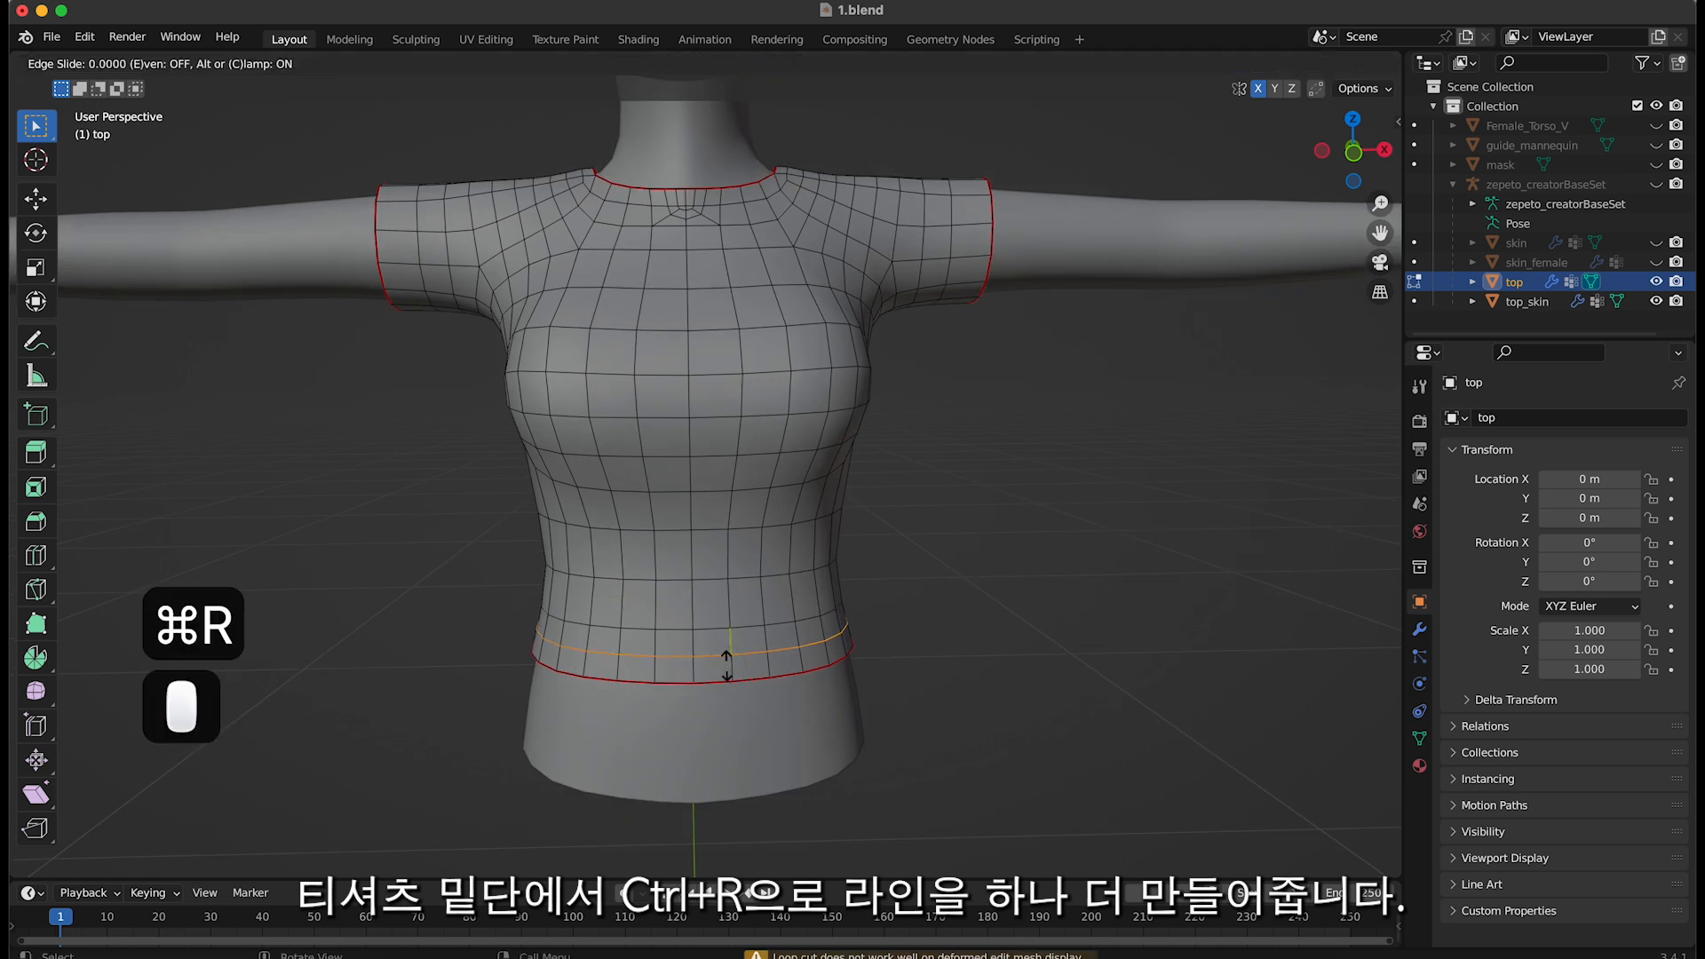
{"action": "key", "text": "Return"}
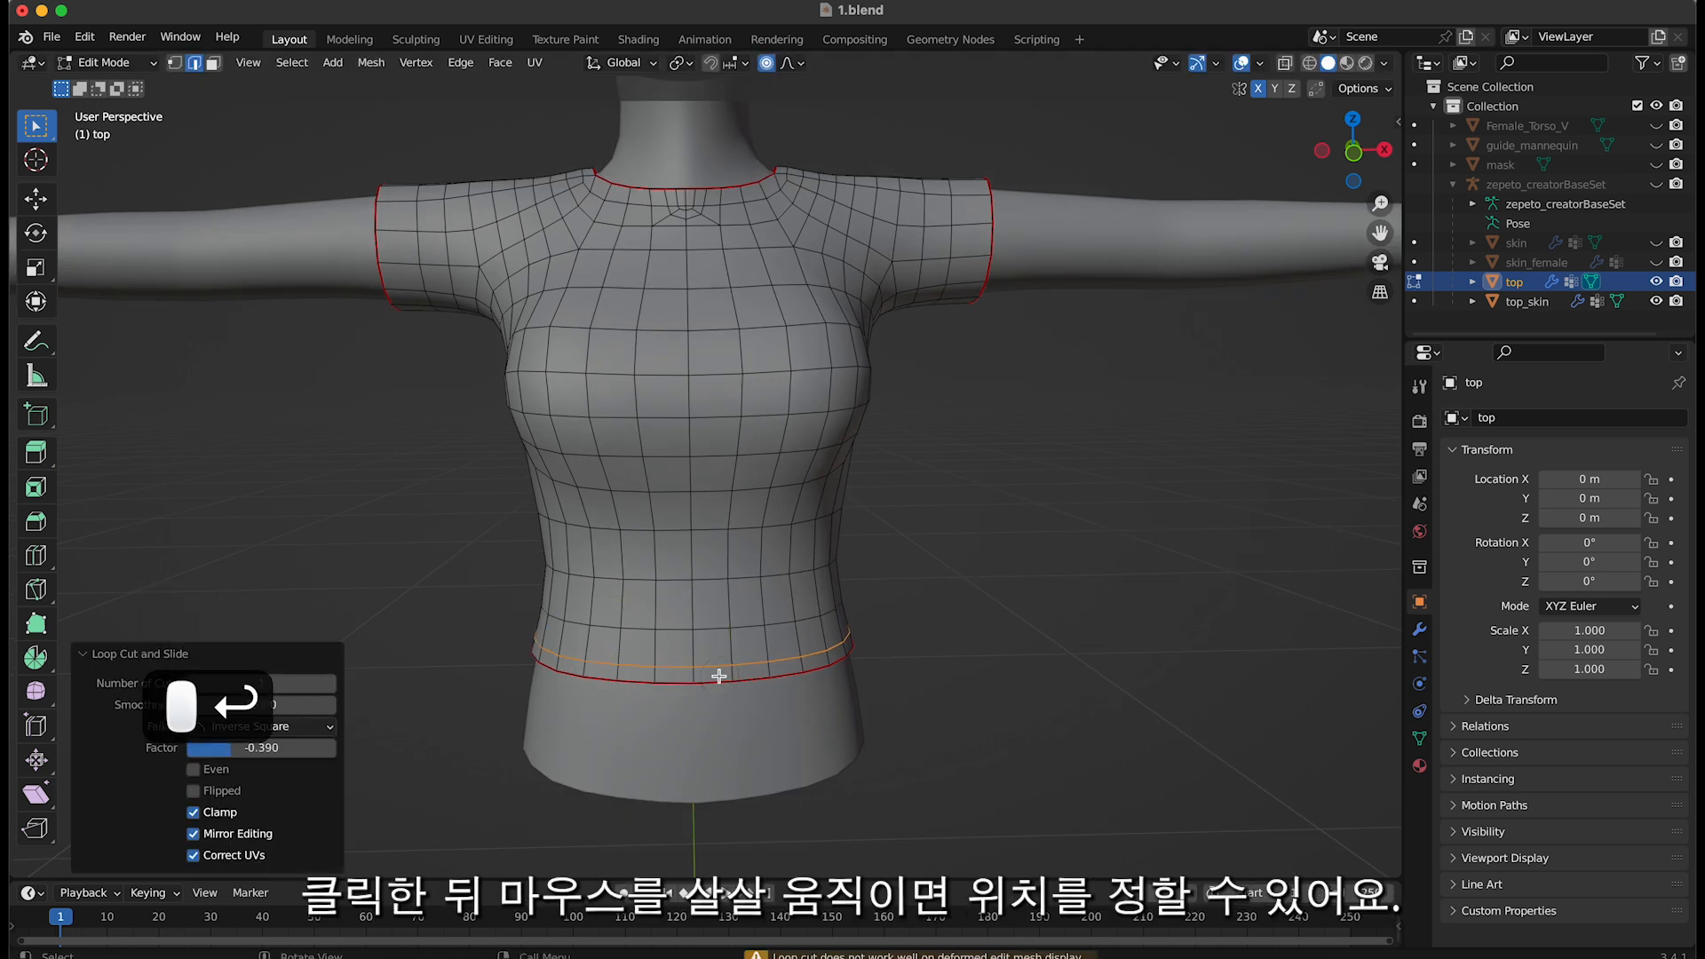
Bevel the new hem loop with a width of 0.18 m and 2 segments to form three parallel loops
{"action": "key", "text": "ctrl+b"}
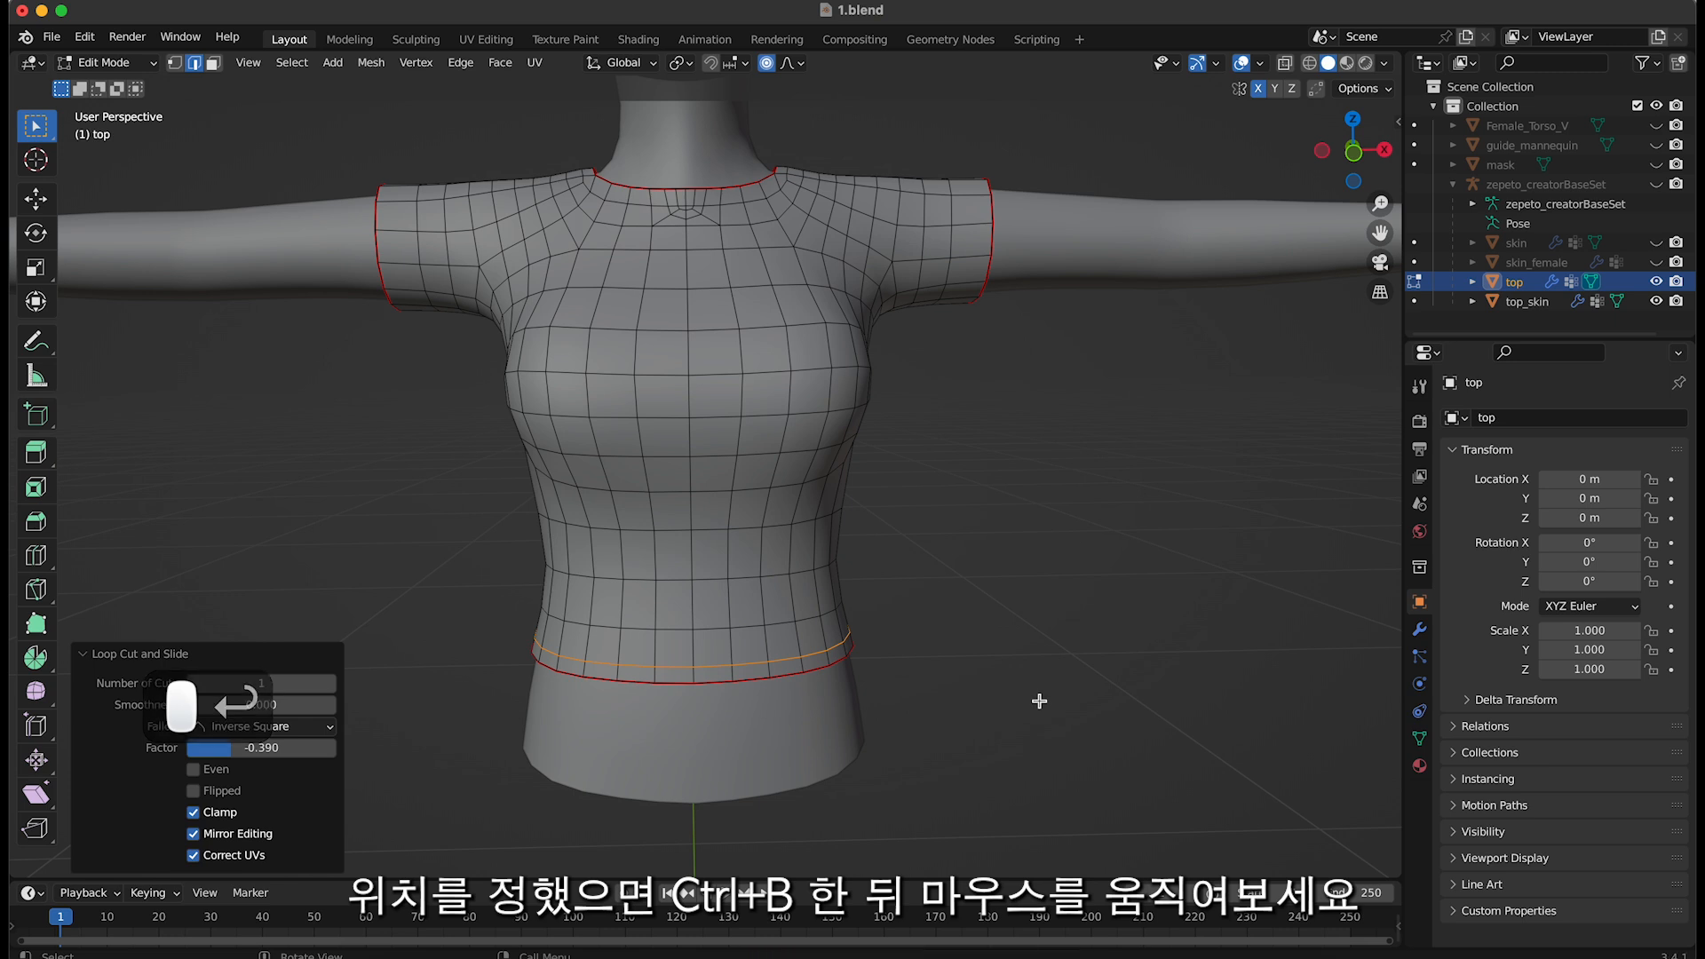
{"action": "scroll", "coordinate": [1042, 707], "scroll_direction": "up", "scroll_amount": 1}
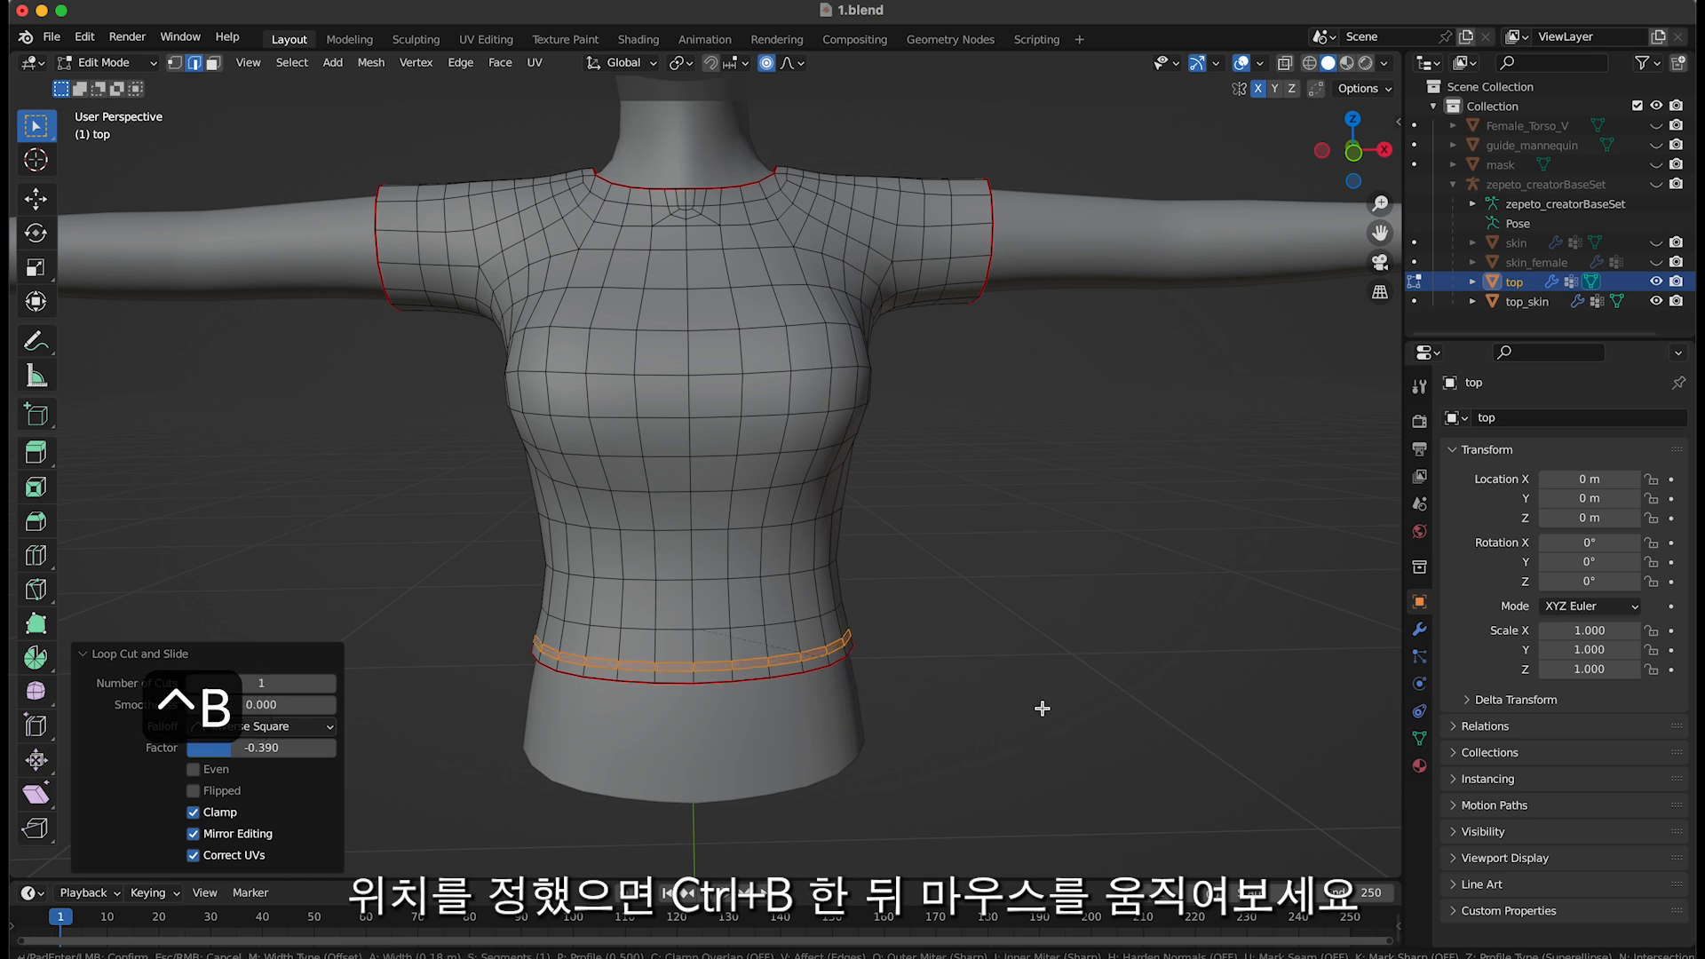
{"action": "left_click", "coordinate": [1042, 707]}
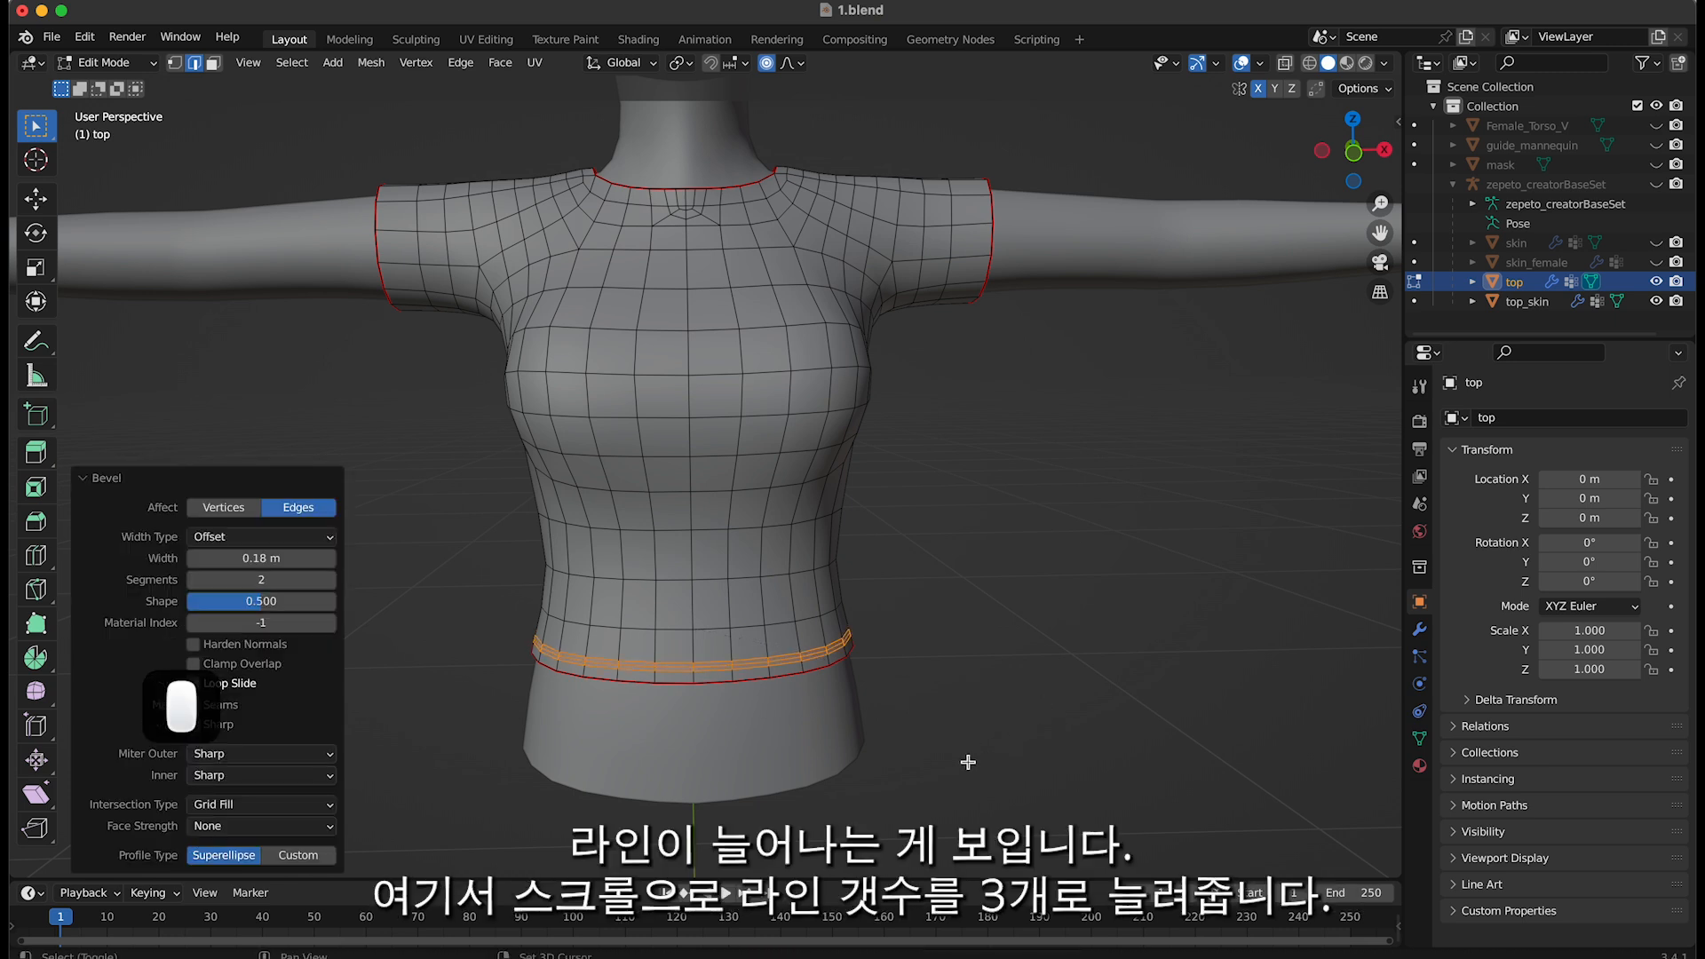
{"action": "middle_click_drag", "start_coordinate": [969, 762], "coordinate": [1004, 696], "text": "shift"}
{"action": "scroll", "coordinate": [982, 696], "scroll_direction": "up", "scroll_amount": 2}
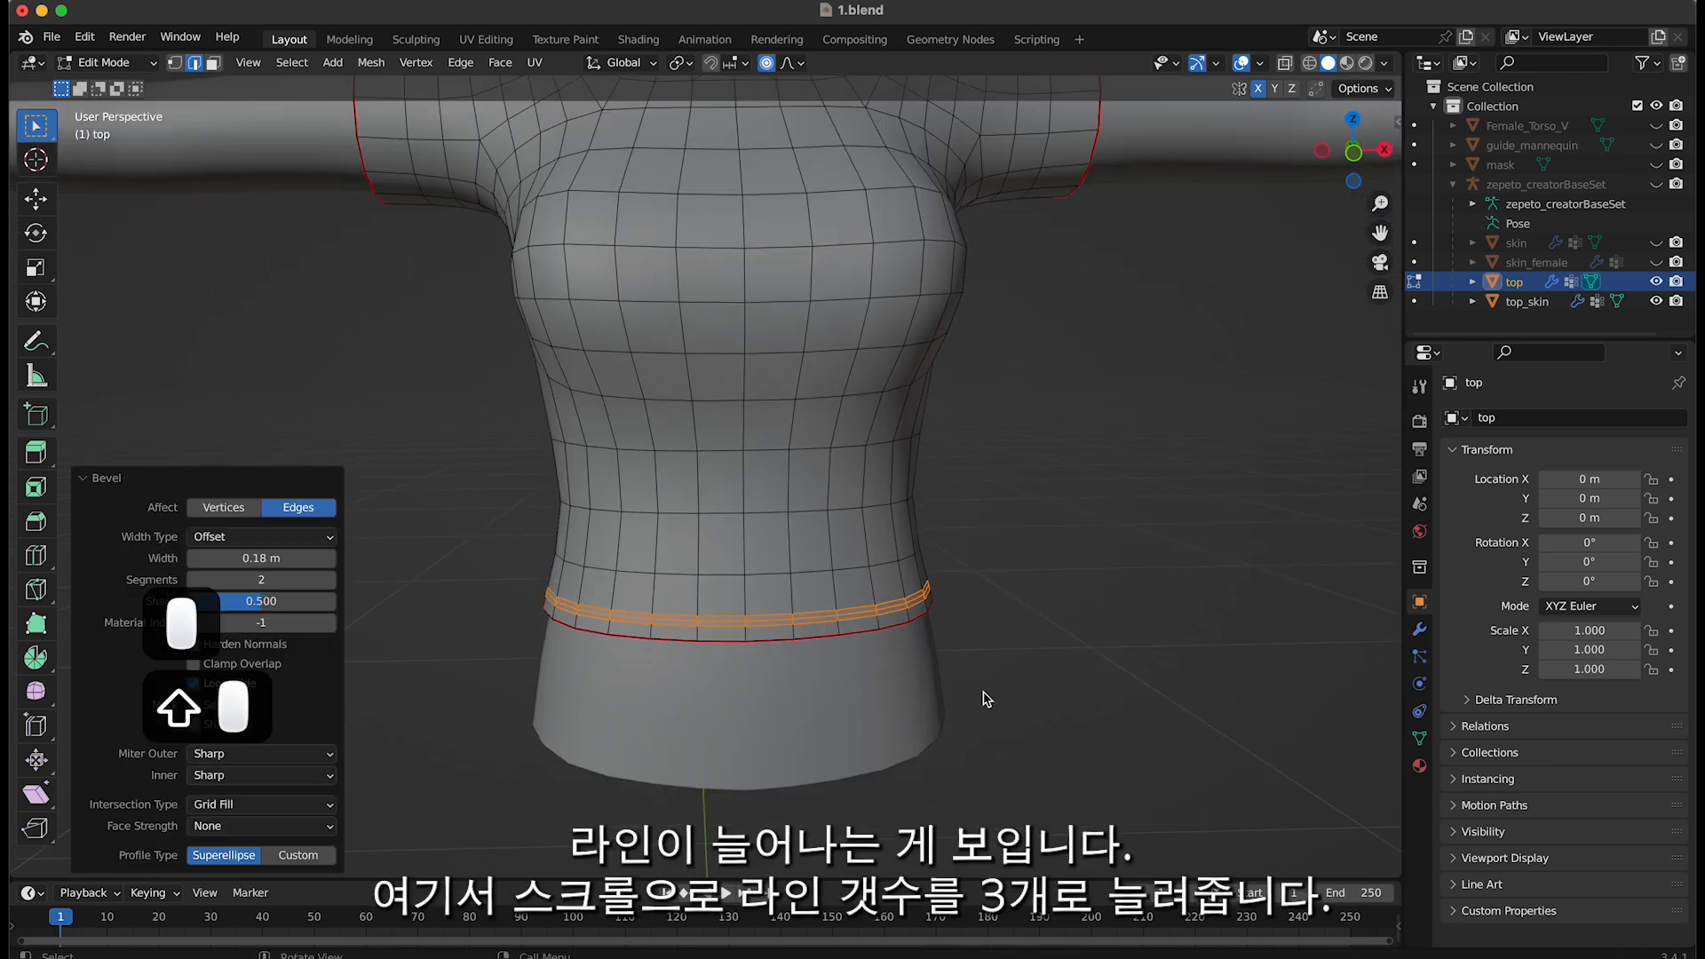
Turn off proportional editing and scale the middle of the three hem loops uniformly by 0.990
{"action": "left_click", "coordinate": [766, 63]}
{"action": "left_click", "coordinate": [1090, 611]}
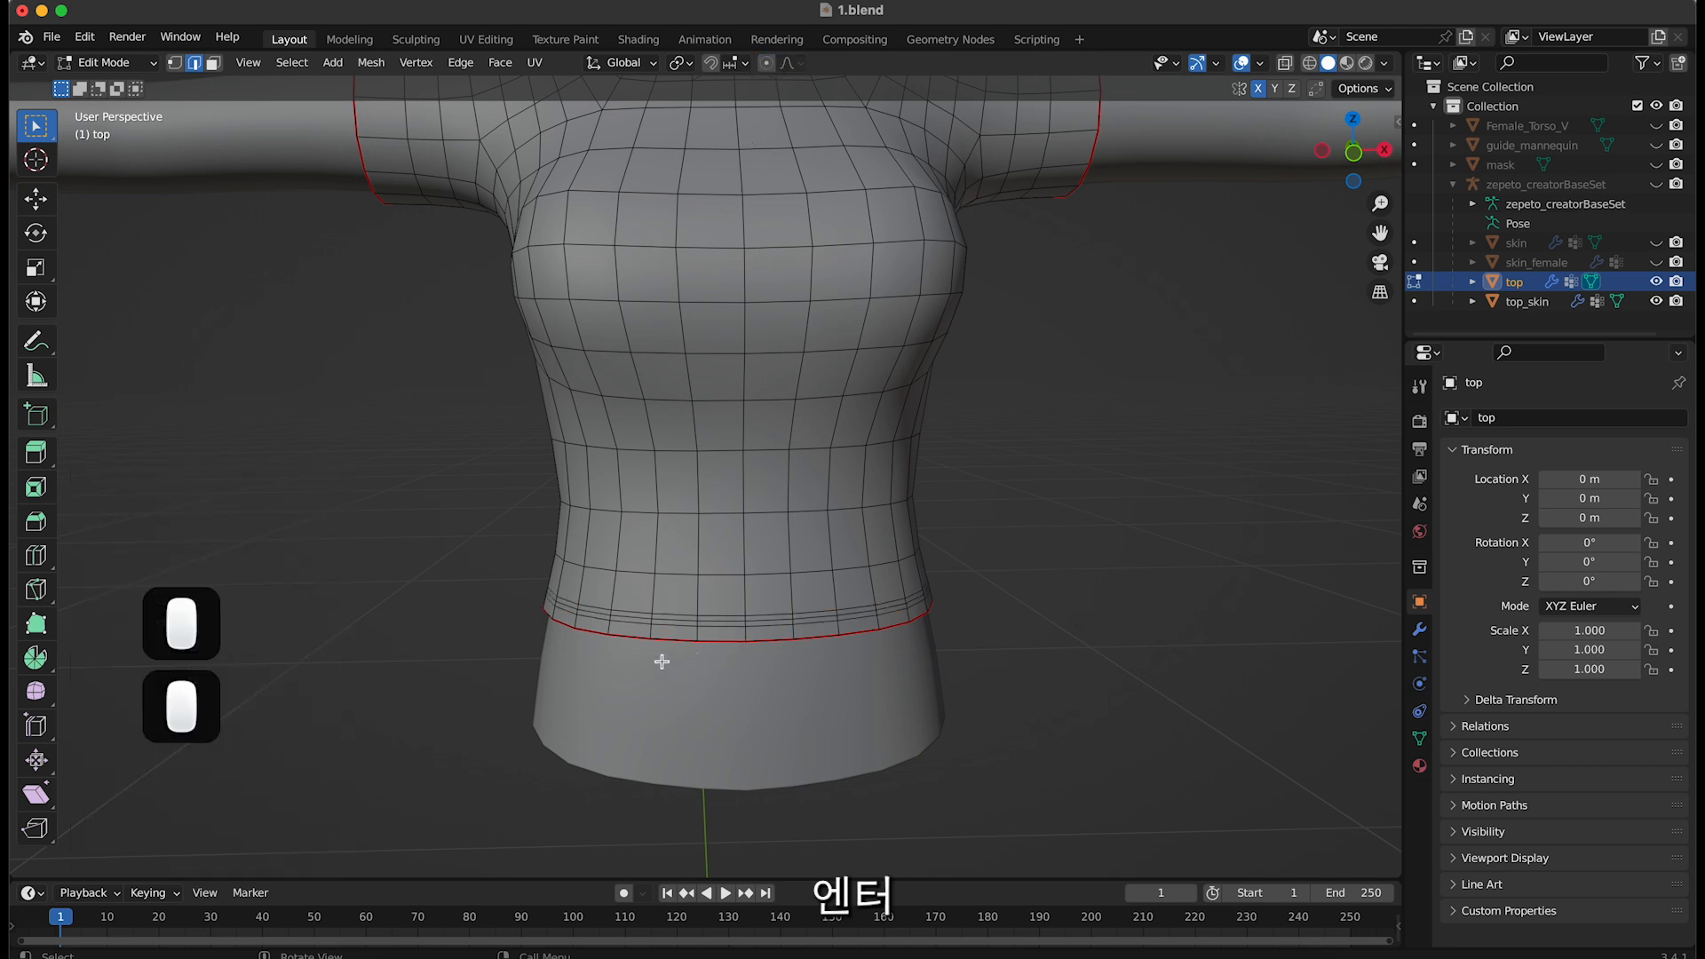
{"action": "scroll", "coordinate": [676, 662], "scroll_direction": "up", "scroll_amount": 1}
{"action": "left_click", "coordinate": [610, 651], "text": "alt"}
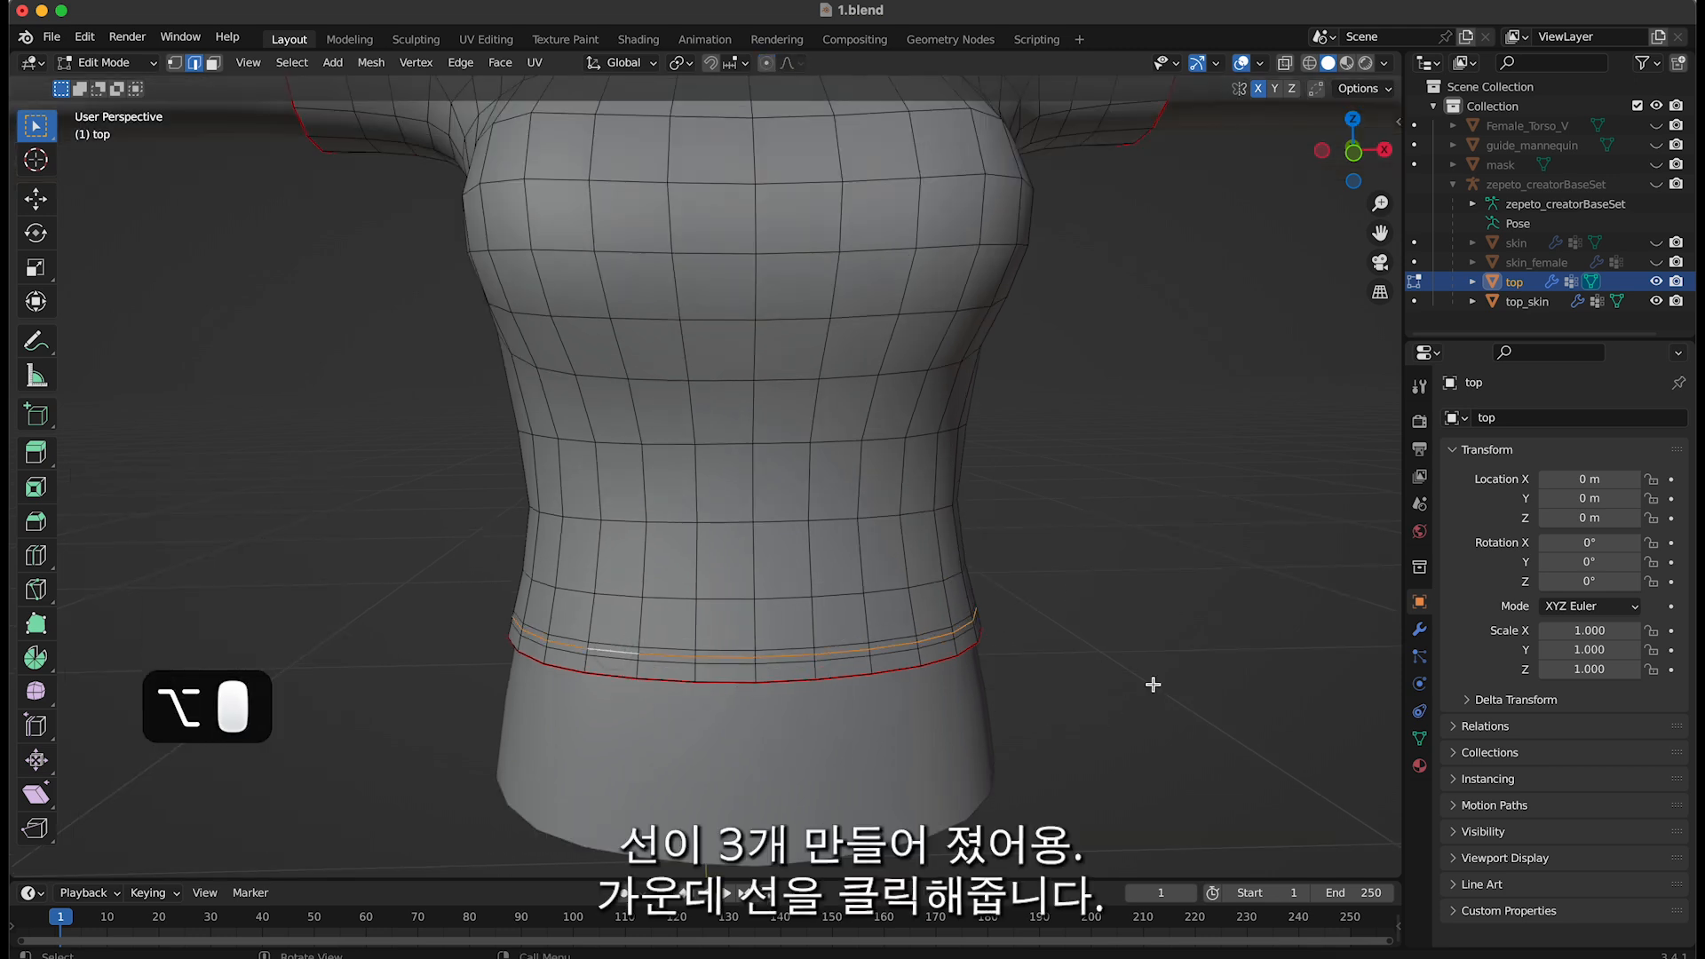
{"action": "key", "text": "s"}
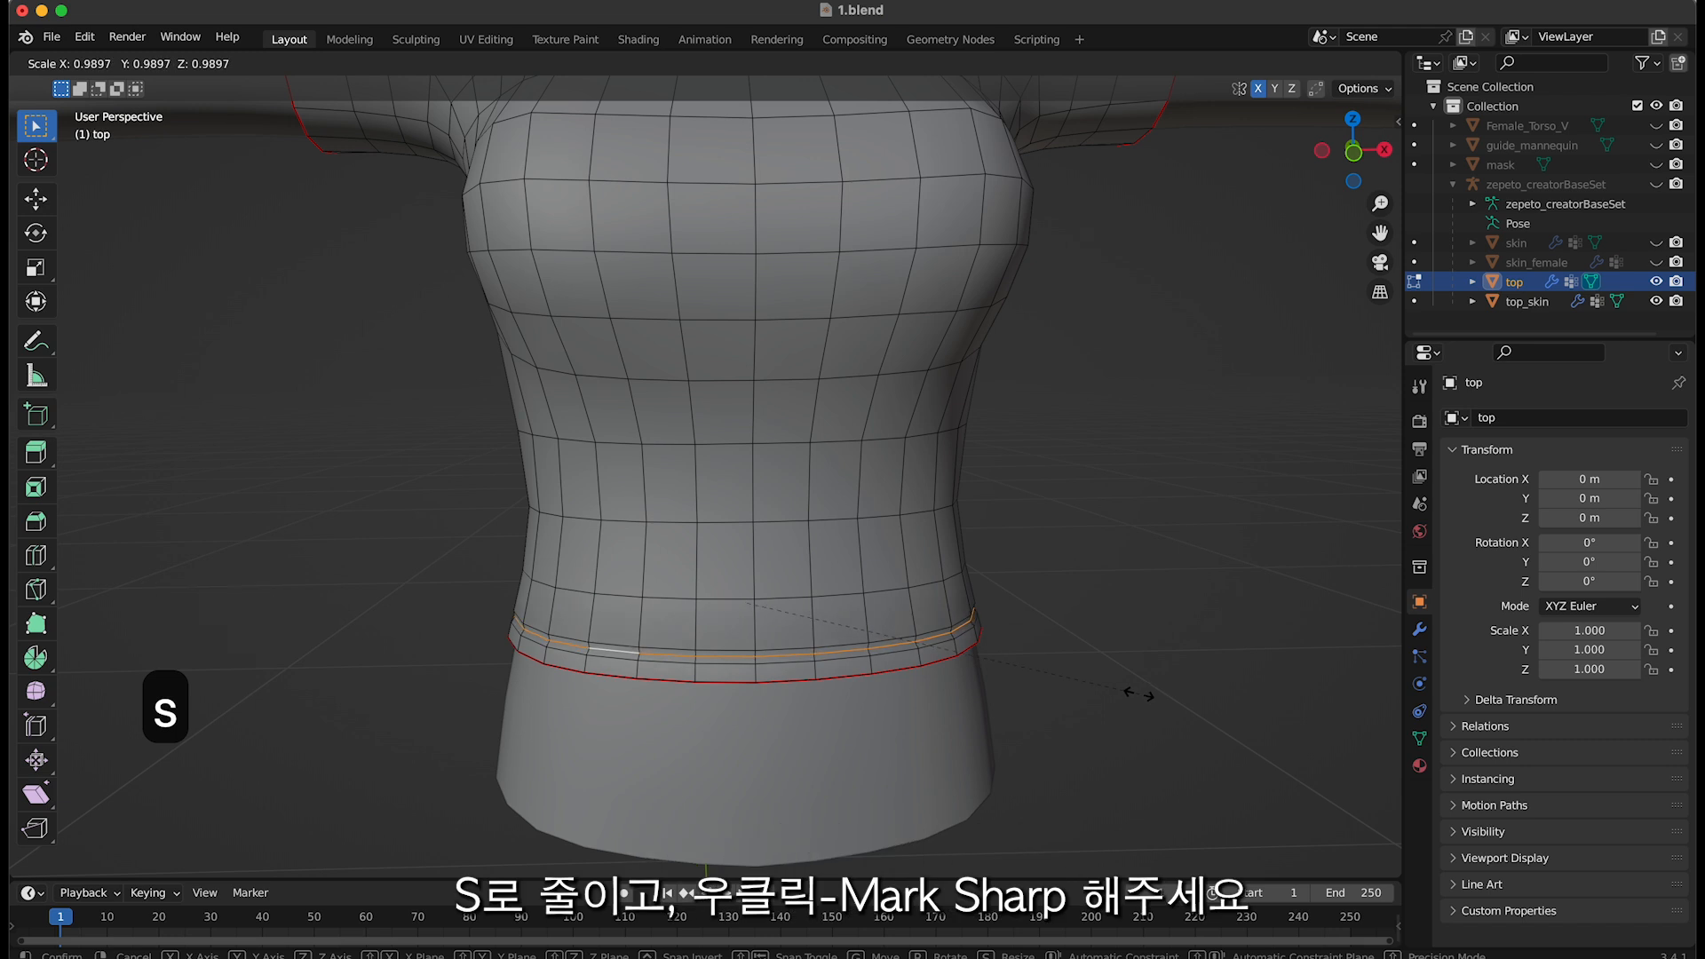
{"action": "left_click", "coordinate": [1138, 694]}
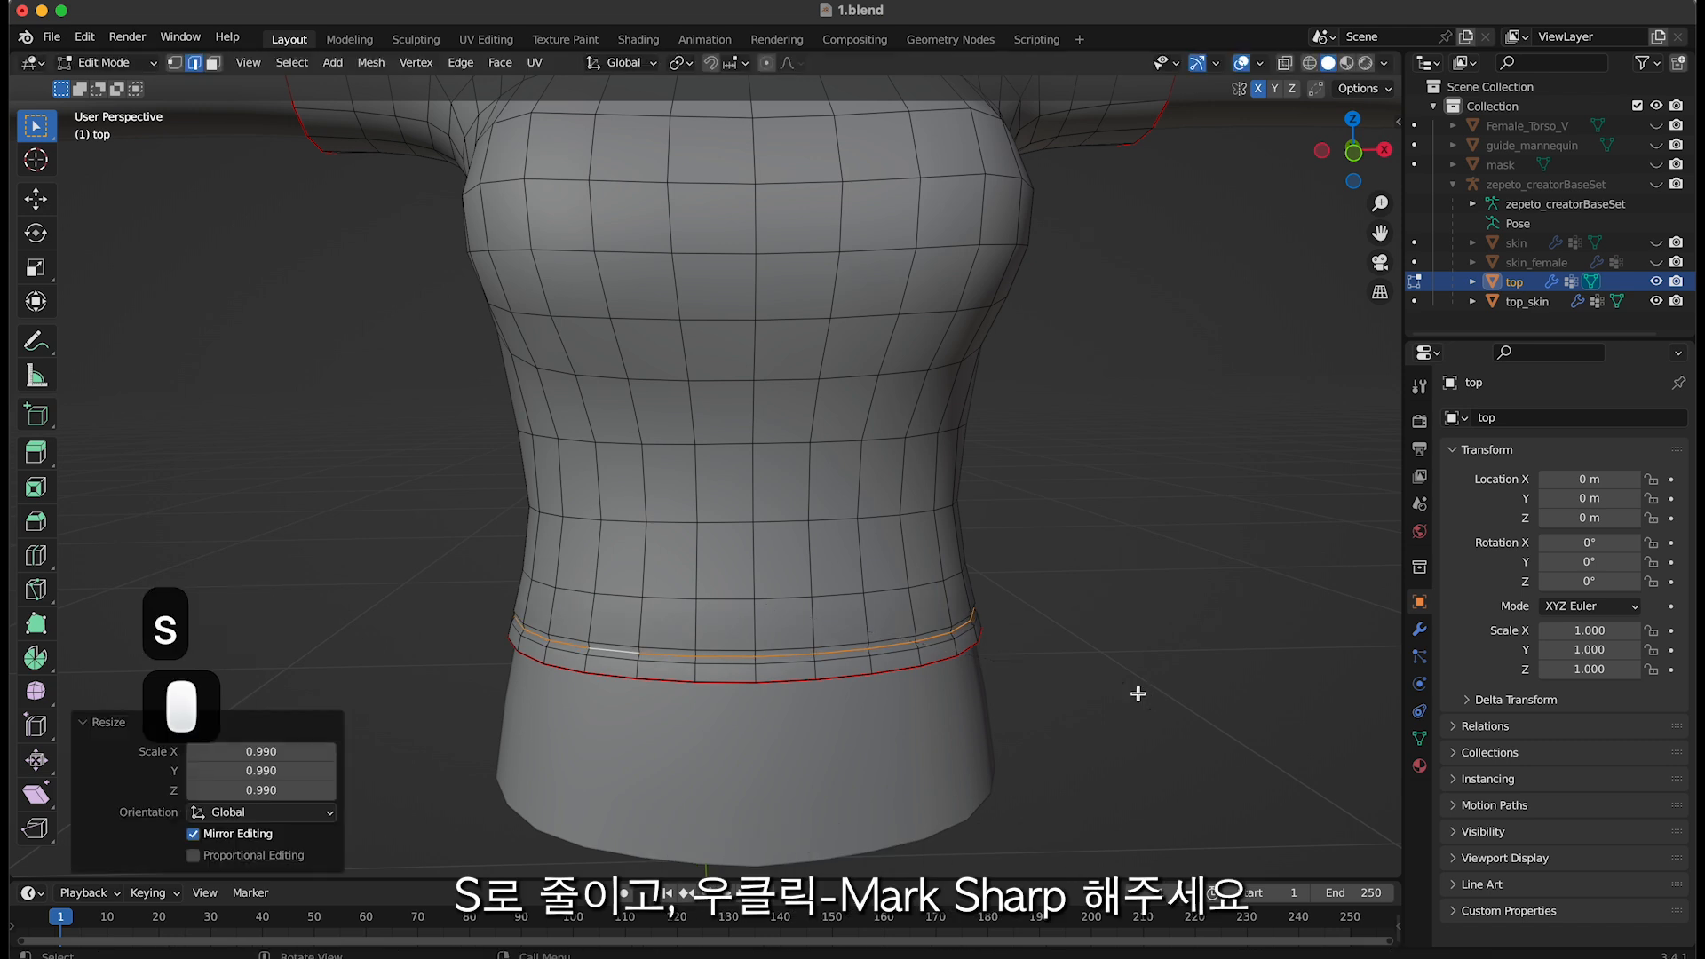
Mark the middle hem loop as sharp and clear the selection
{"action": "left_click", "coordinate": [687, 651], "text": "alt+shift"}
{"action": "left_click", "coordinate": [675, 653], "text": "alt"}
{"action": "right_click", "coordinate": [661, 662]}
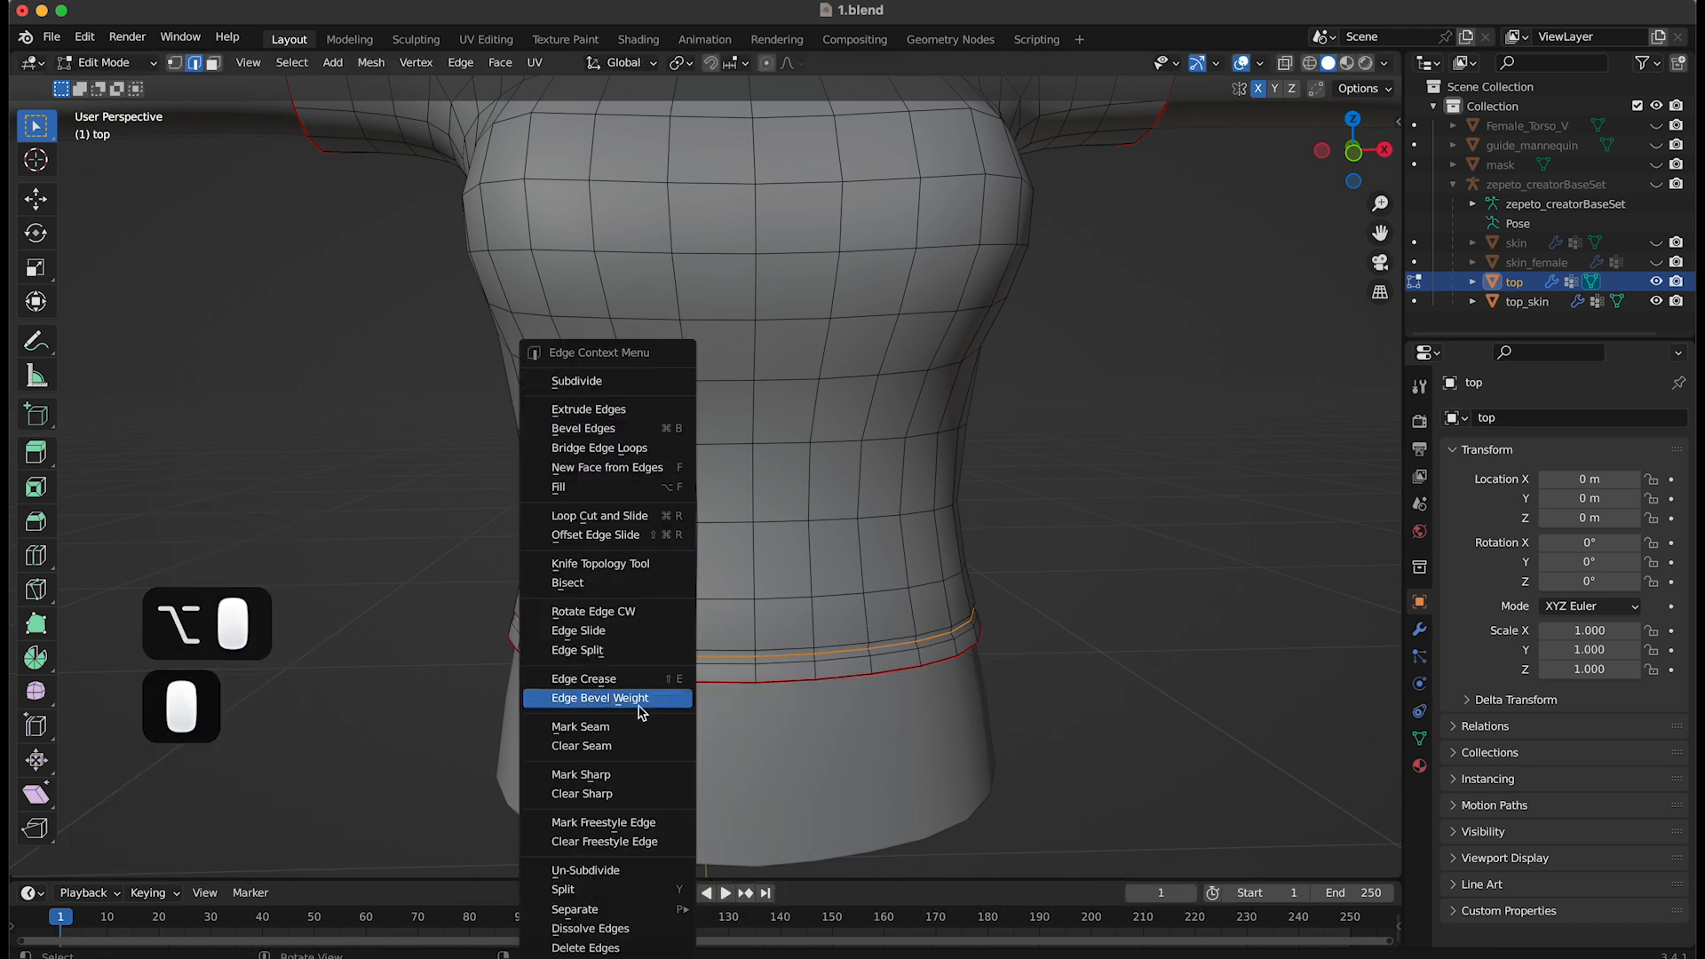
{"action": "left_click", "coordinate": [586, 775]}
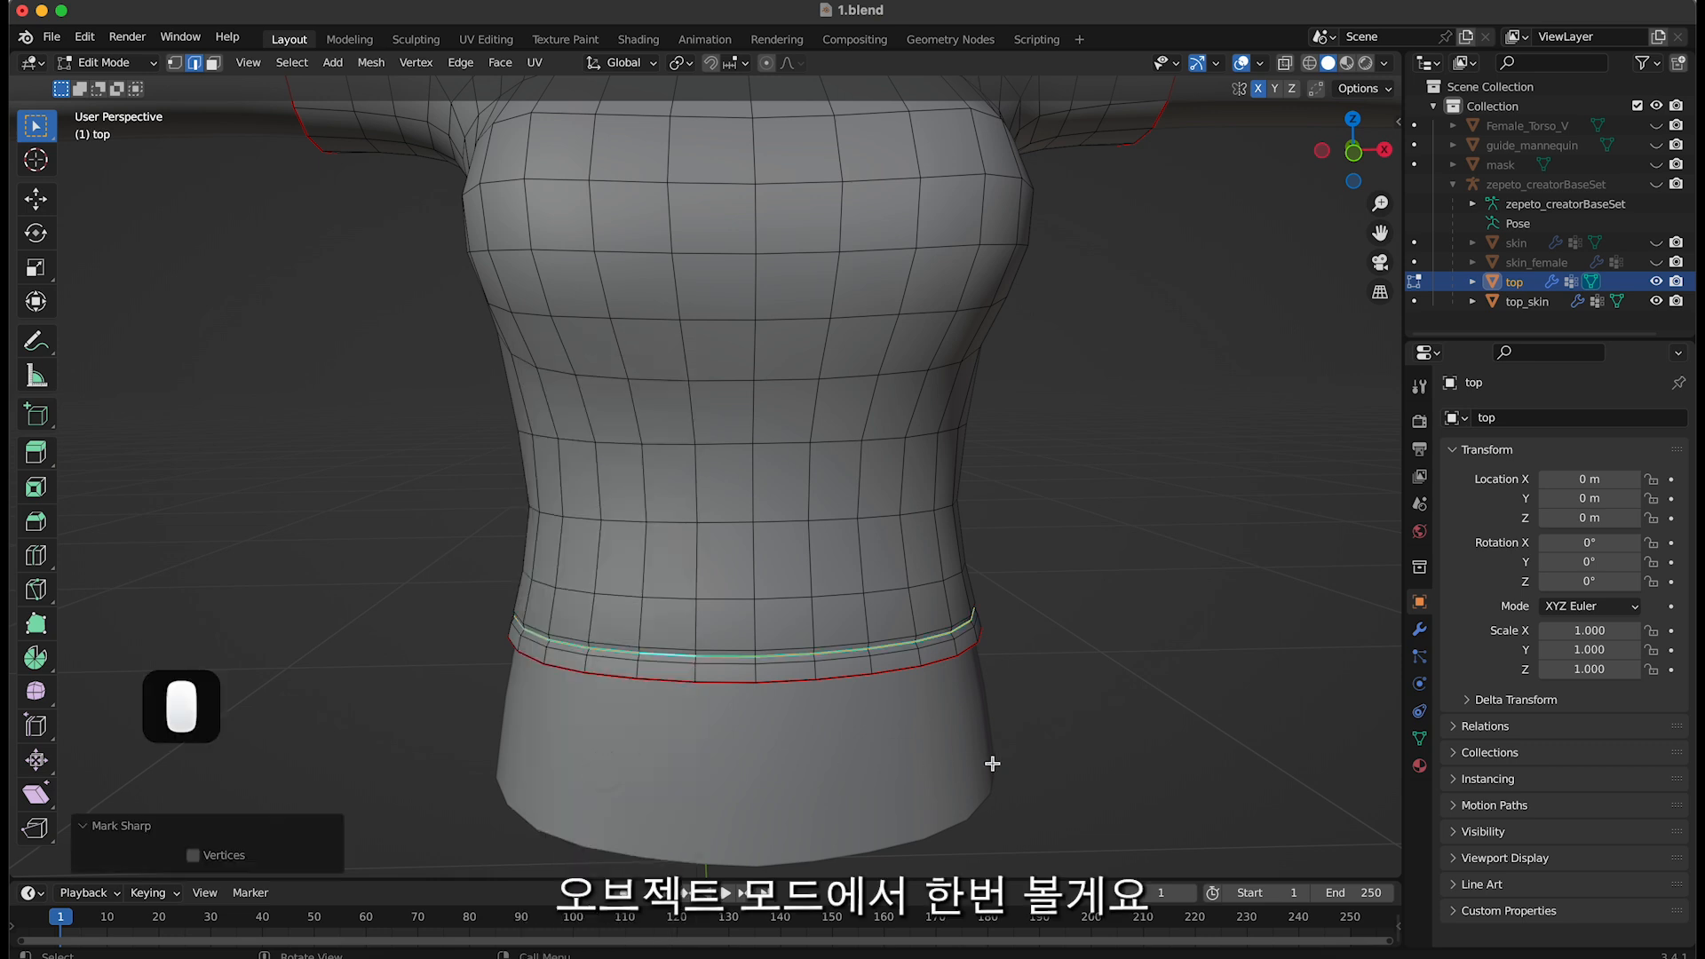
{"action": "left_click", "coordinate": [1104, 750]}
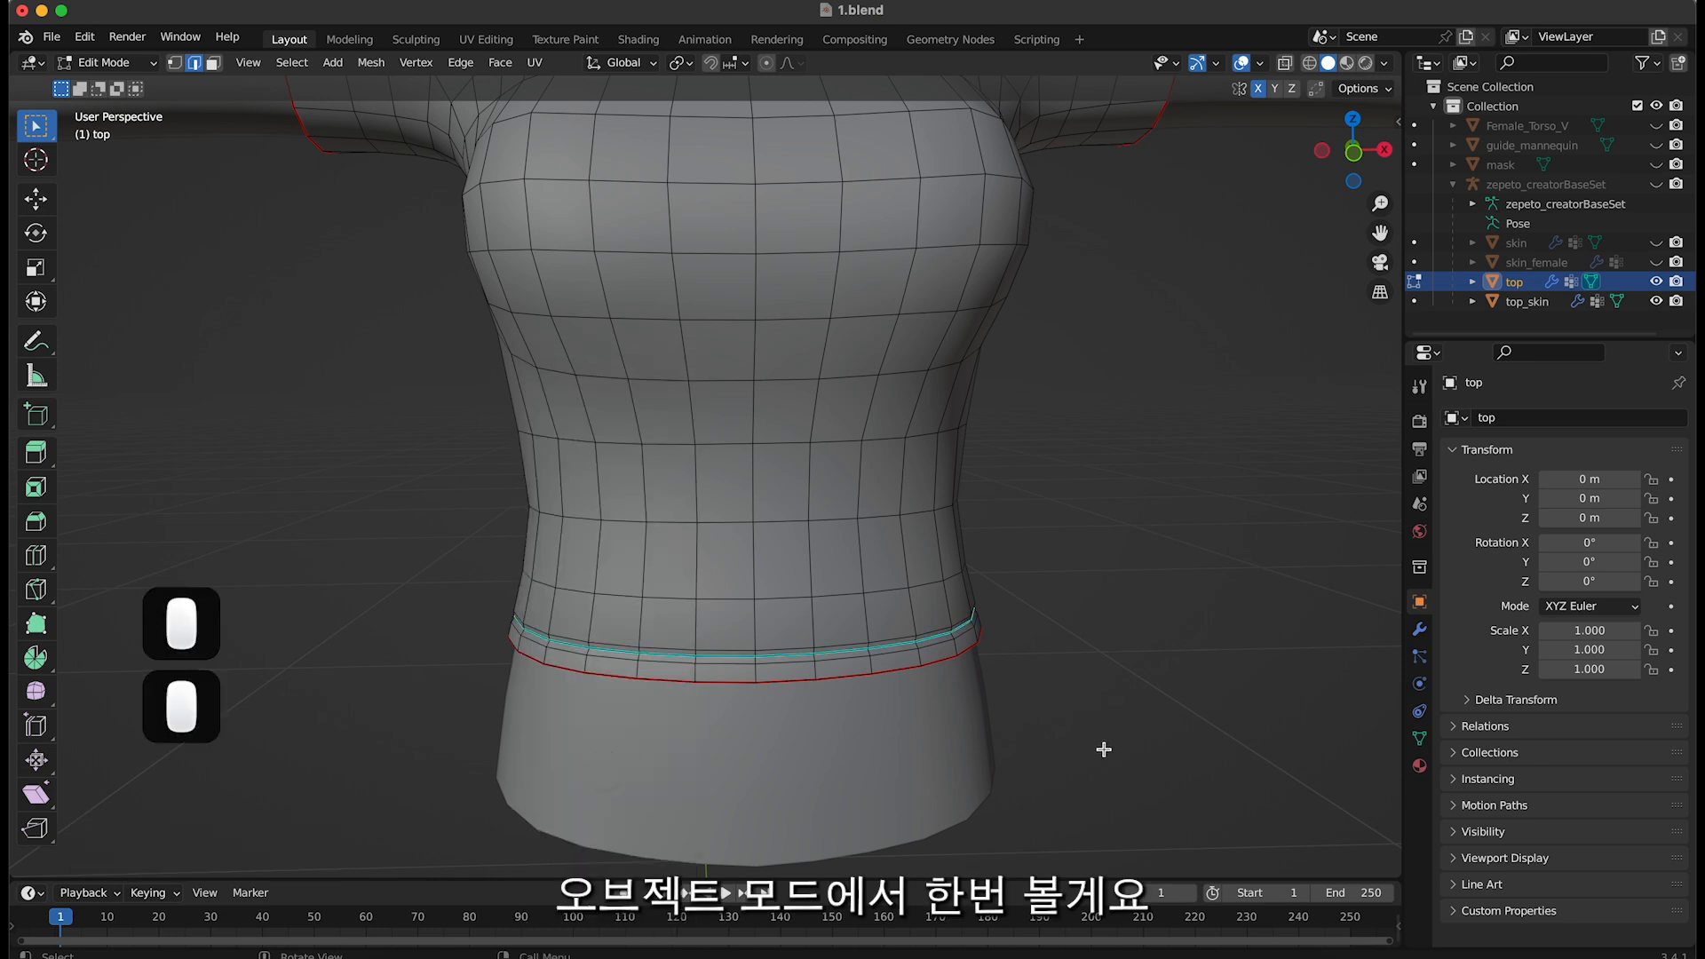
Switch to Object Mode and inspect the shading of the hem band
{"action": "left_click", "coordinate": [107, 62]}
{"action": "left_click", "coordinate": [98, 75]}
{"action": "mouse_move", "coordinate": [1094, 716]}
{"action": "middle_mouse_down"}
{"action": "mouse_move", "coordinate": [925, 715]}
{"action": "mouse_move", "coordinate": [1093, 710]}
{"action": "middle_mouse_up"}
Clear the sharp mark from the middle hem loop in Edit Mode and compare the shading in Object Mode
{"action": "left_click", "coordinate": [151, 67]}
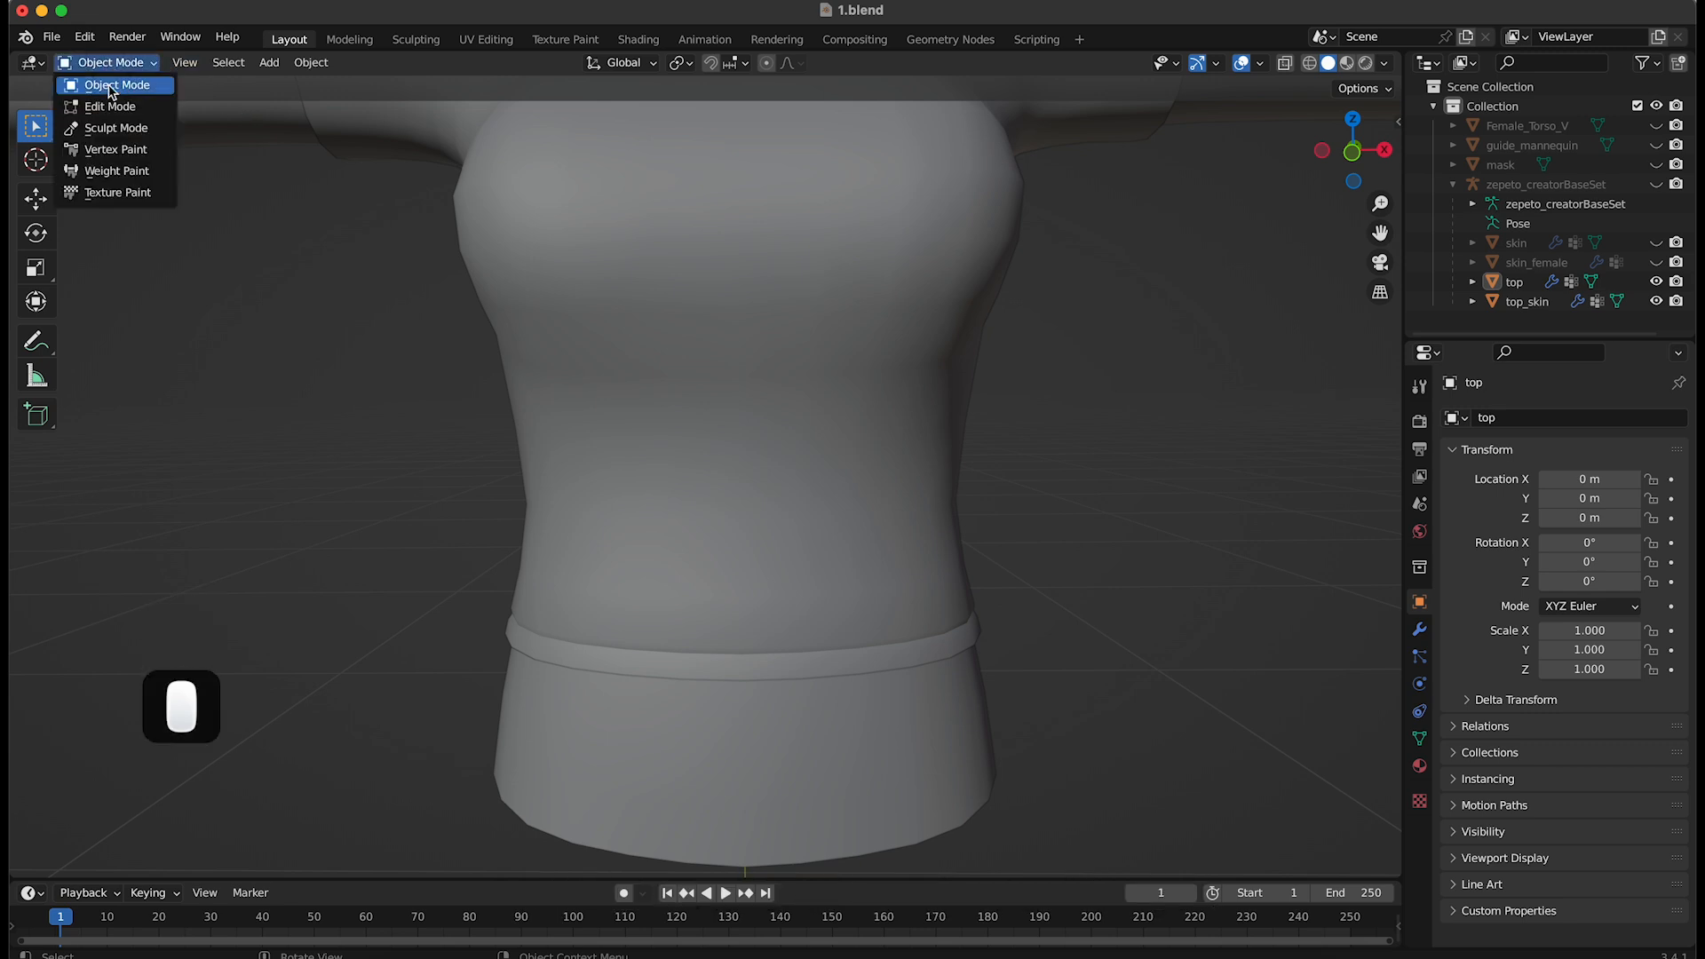
{"action": "left_click", "coordinate": [105, 100]}
{"action": "left_click", "coordinate": [654, 655], "text": "alt"}
{"action": "right_click", "coordinate": [654, 655]}
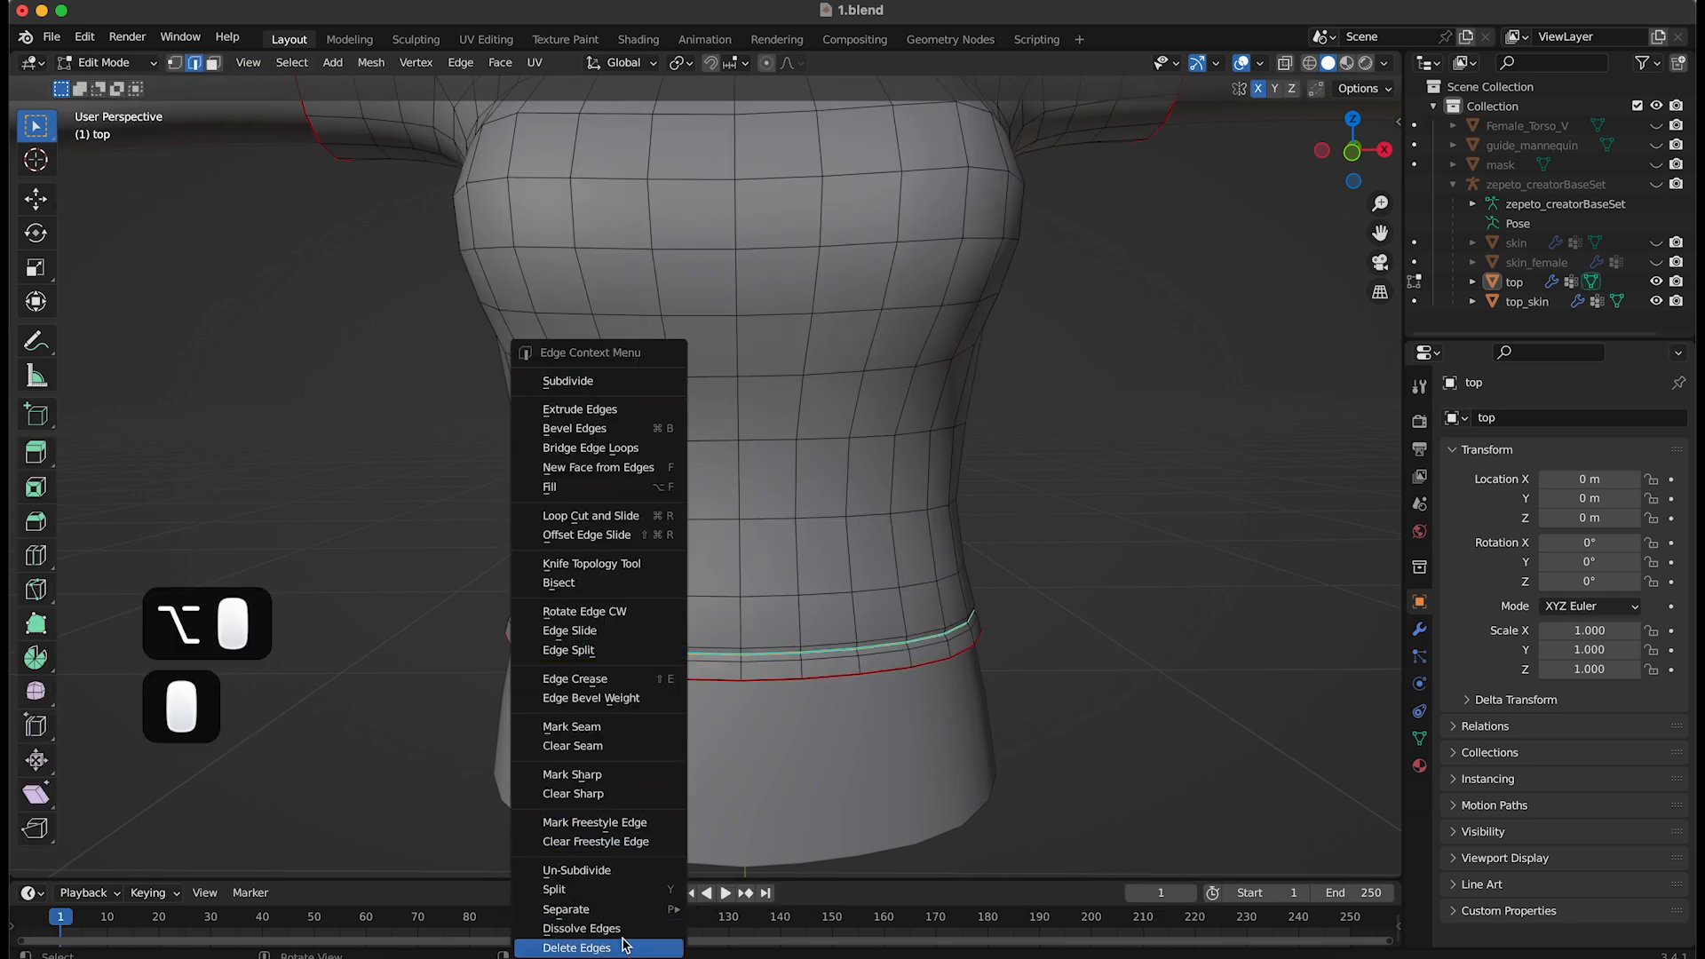
{"action": "left_click", "coordinate": [610, 796]}
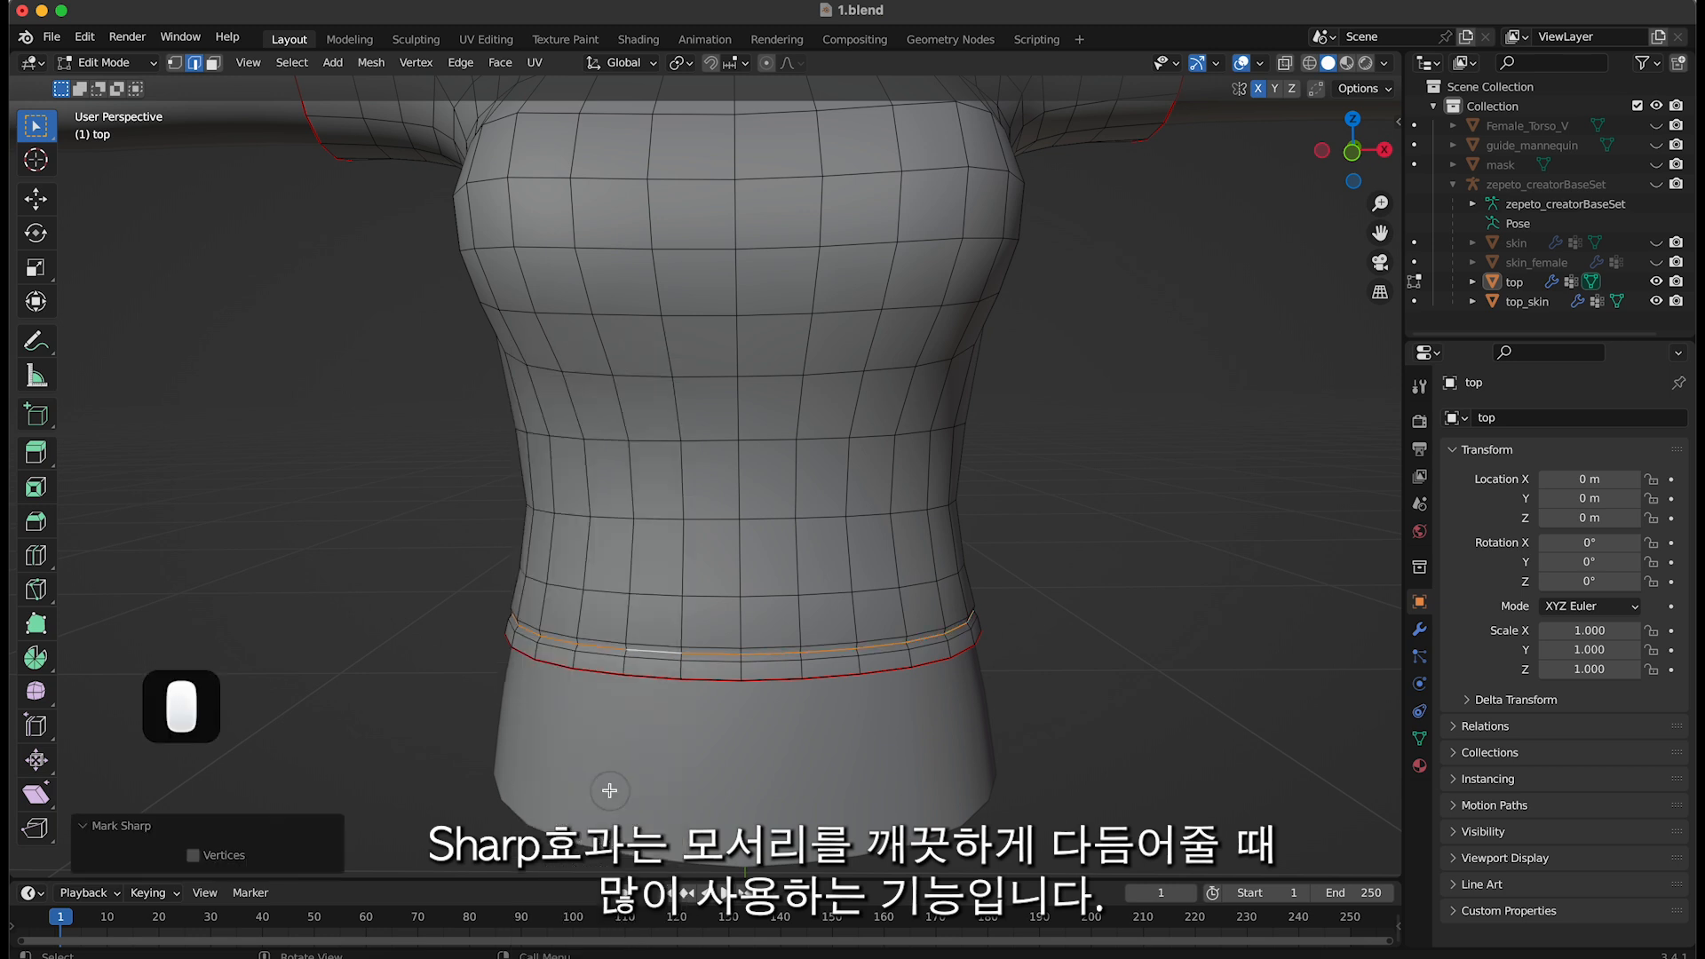
{"action": "left_click", "coordinate": [998, 760]}
{"action": "left_click", "coordinate": [107, 62]}
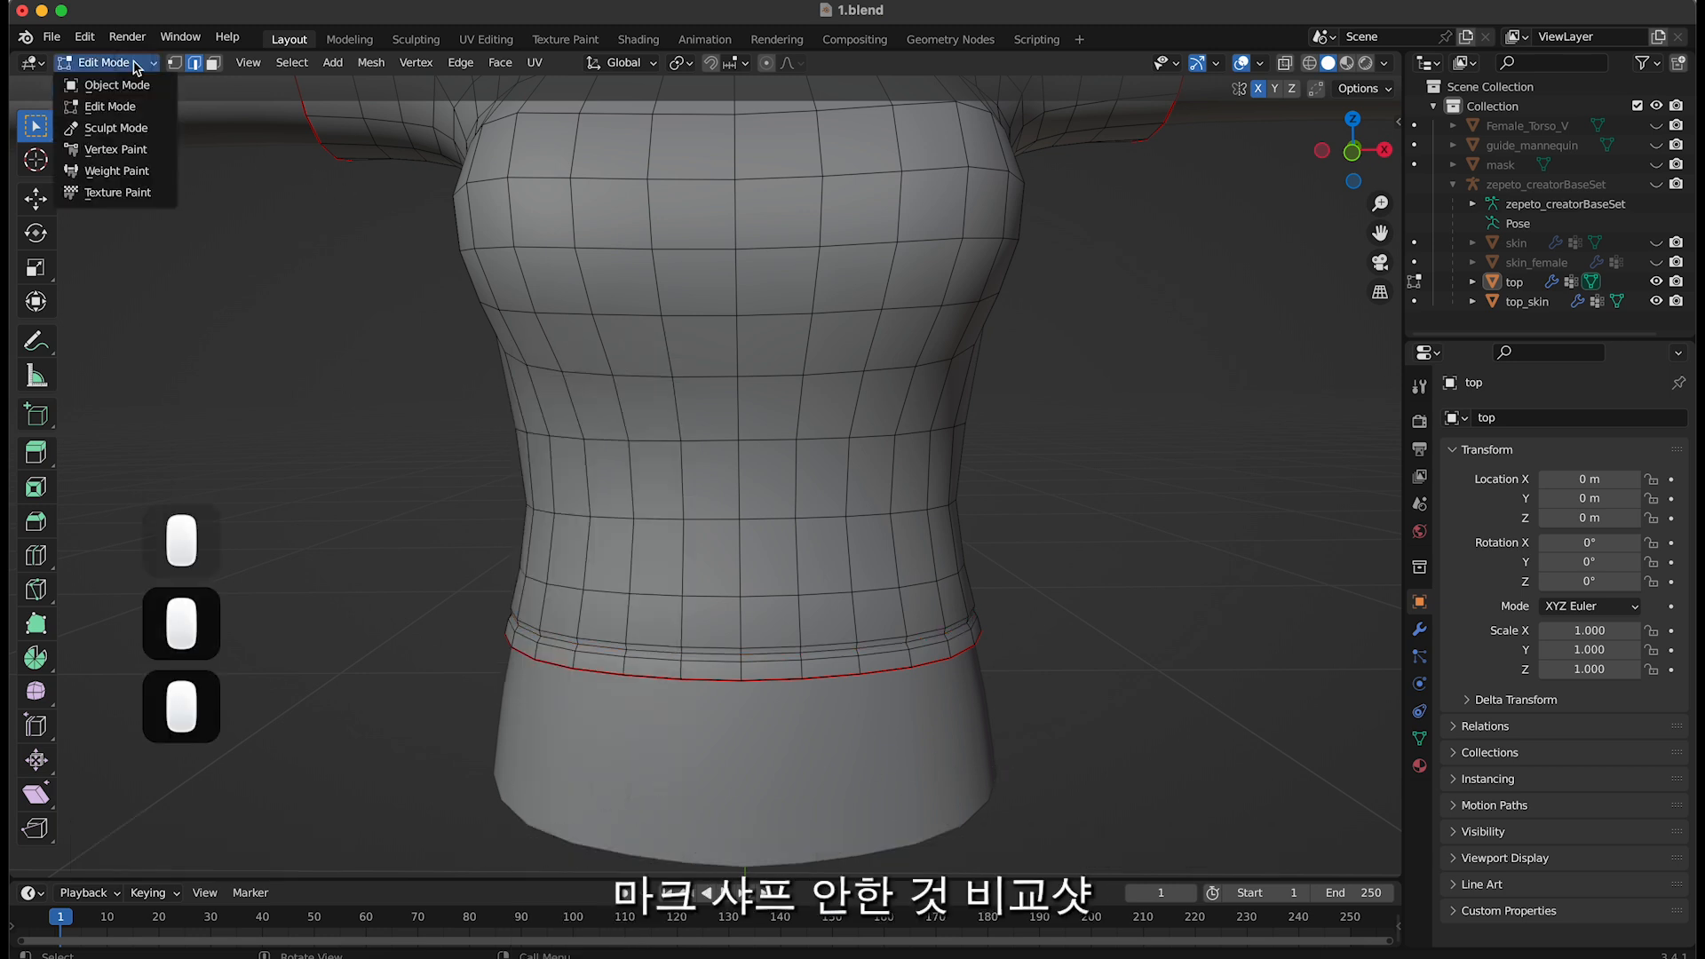
{"action": "left_click", "coordinate": [111, 80]}
{"action": "middle_click_drag", "start_coordinate": [897, 688], "coordinate": [819, 675]}
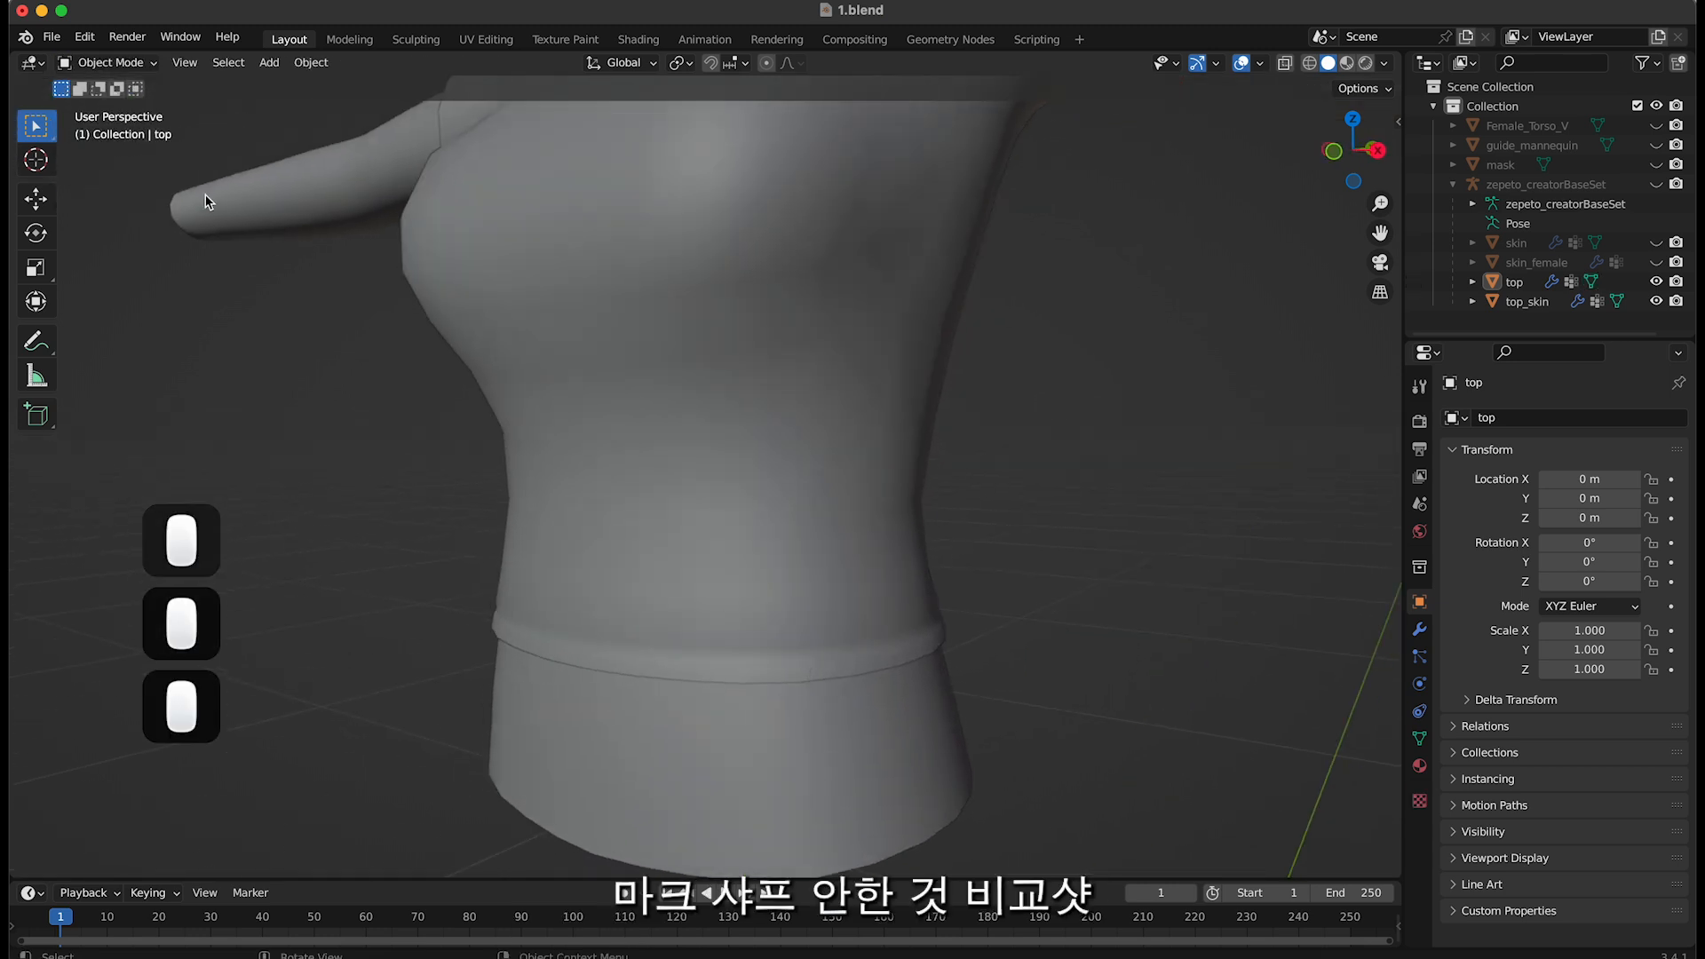
Return to Edit Mode, mark the middle hem loop as sharp again and clear the selection
{"action": "left_click", "coordinate": [106, 62]}
{"action": "left_click", "coordinate": [118, 107]}
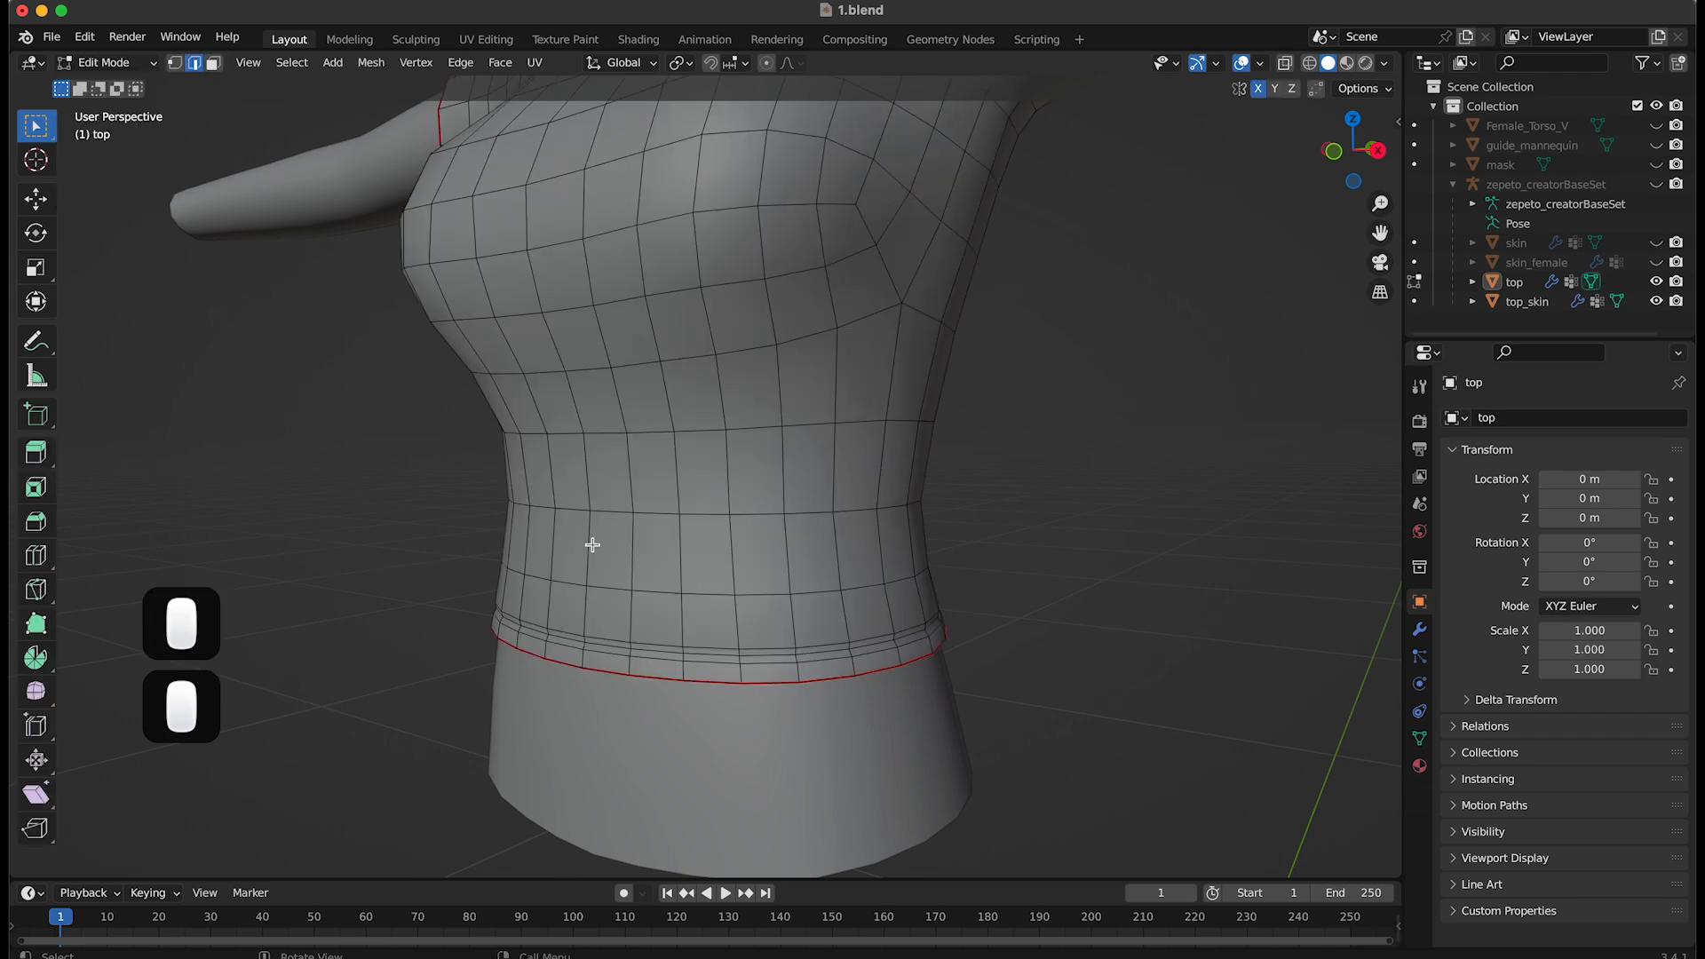
{"action": "middle_click_drag", "start_coordinate": [589, 544], "coordinate": [666, 620]}
{"action": "left_click", "coordinate": [672, 652], "text": "alt"}
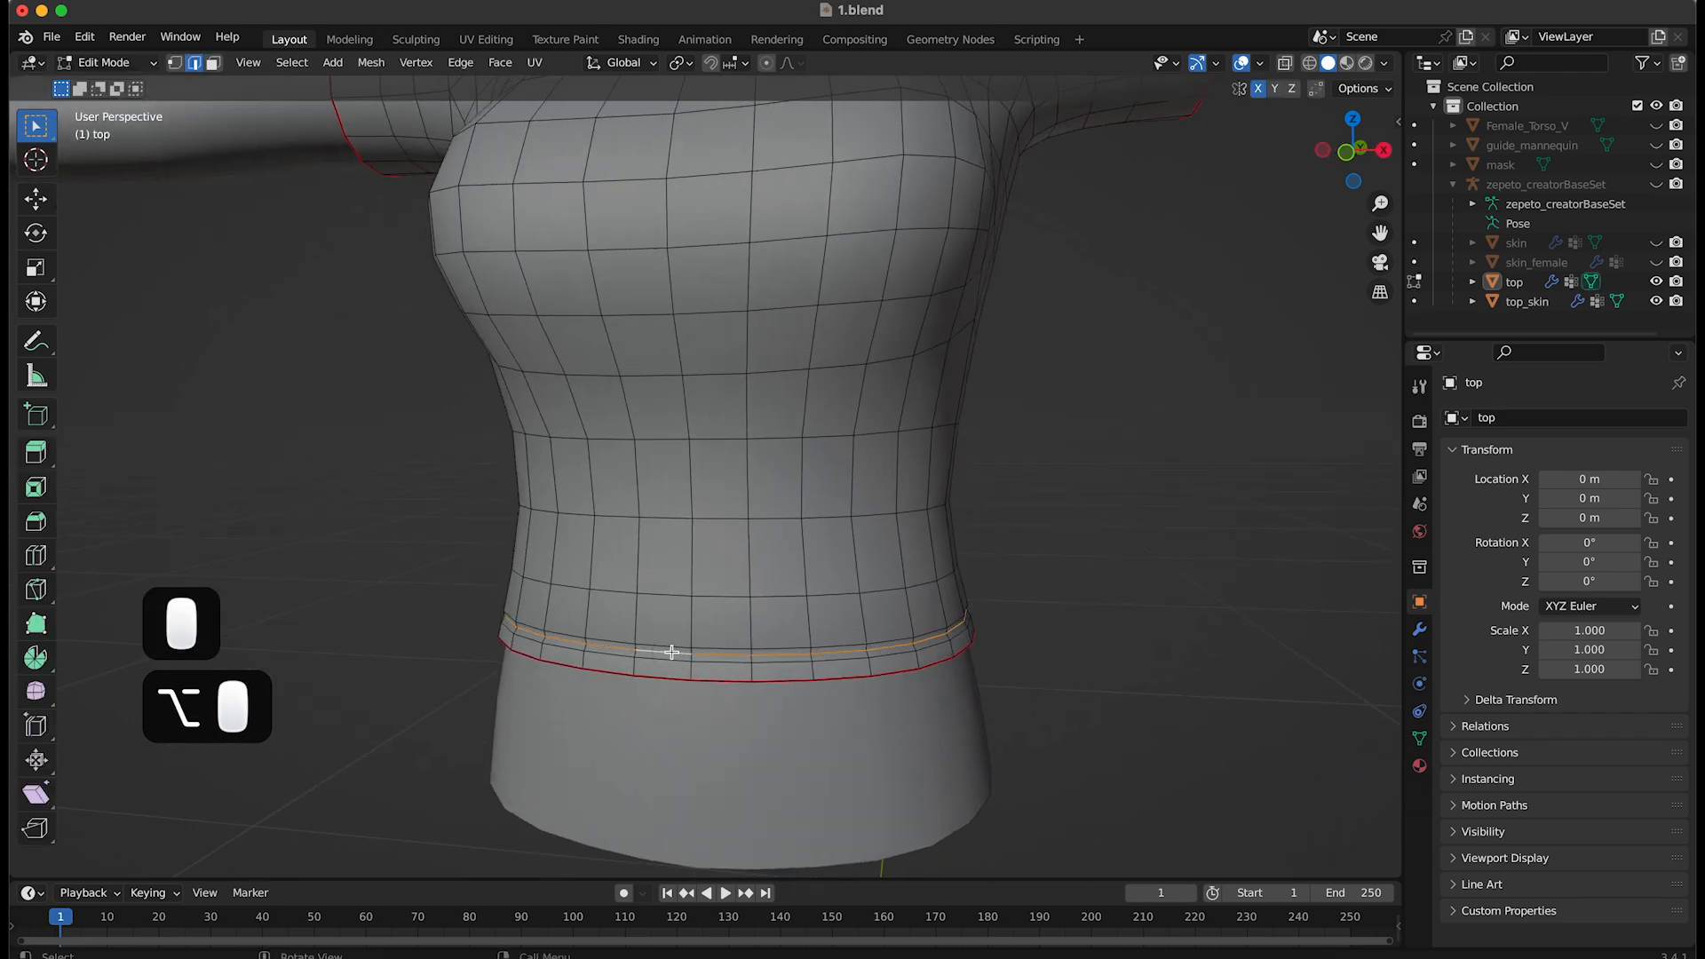
{"action": "right_click", "coordinate": [669, 651]}
{"action": "left_click", "coordinate": [636, 780]}
{"action": "left_click", "coordinate": [1024, 764]}
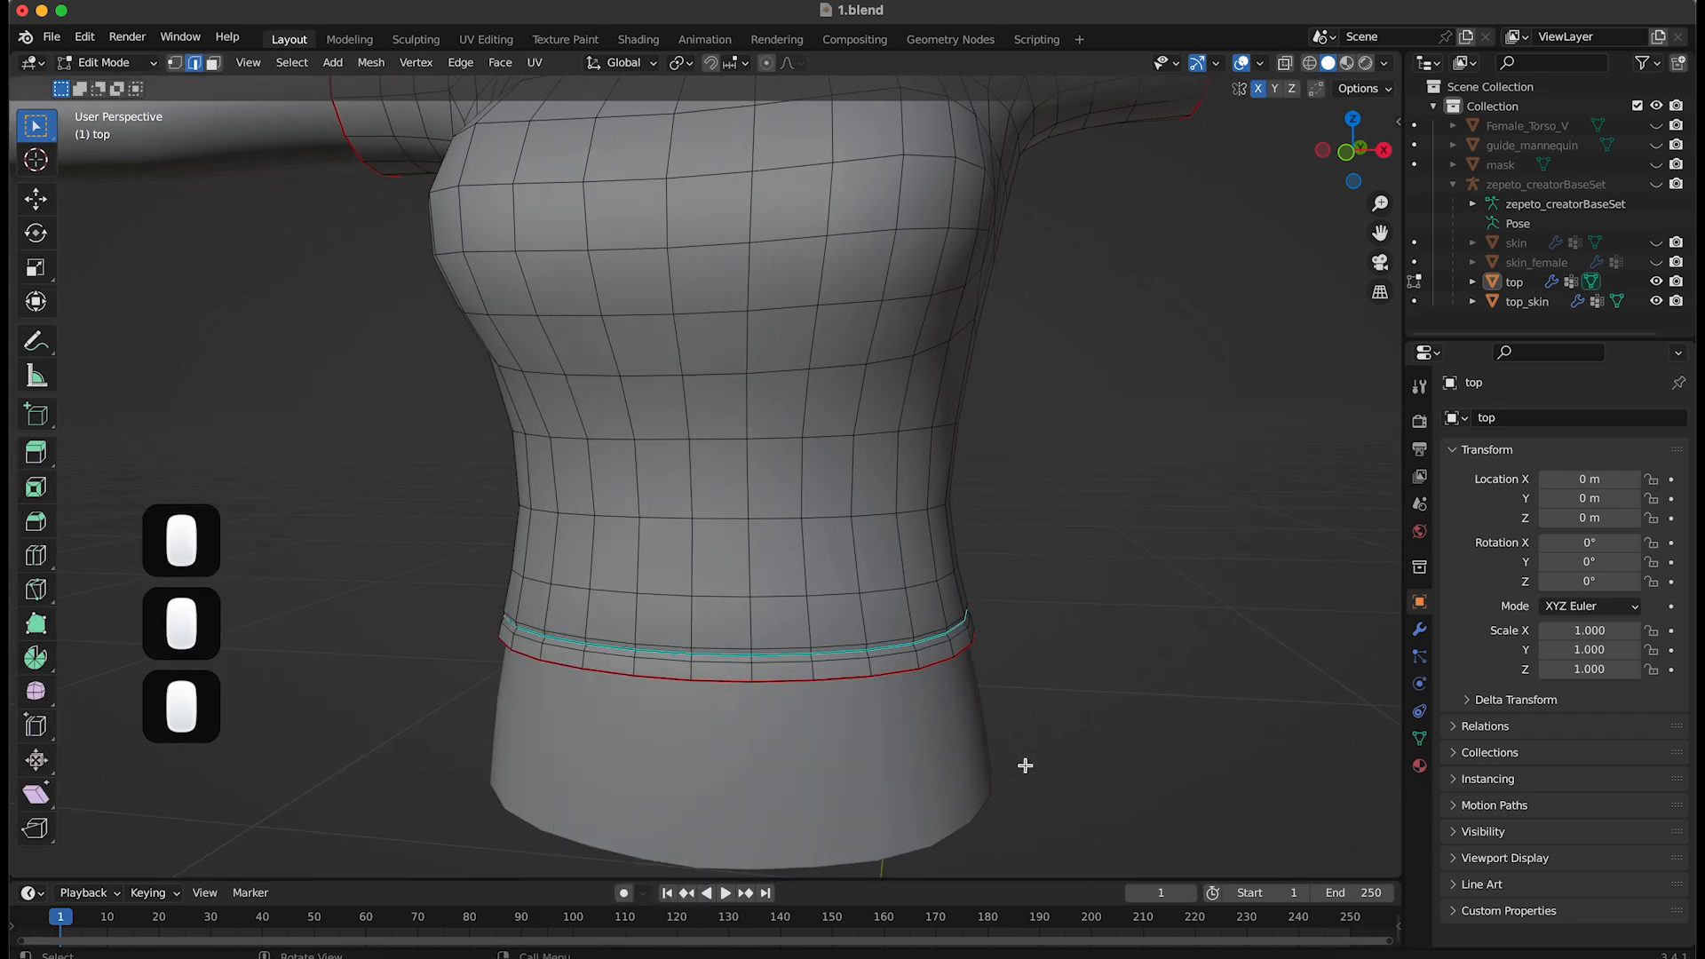
{"action": "scroll", "coordinate": [783, 591], "scroll_direction": "down", "scroll_amount": 2}
{"action": "middle_click_drag", "start_coordinate": [677, 457], "coordinate": [708, 621], "text": "shift"}
{"action": "middle_click_drag", "start_coordinate": [590, 566], "coordinate": [614, 589]}
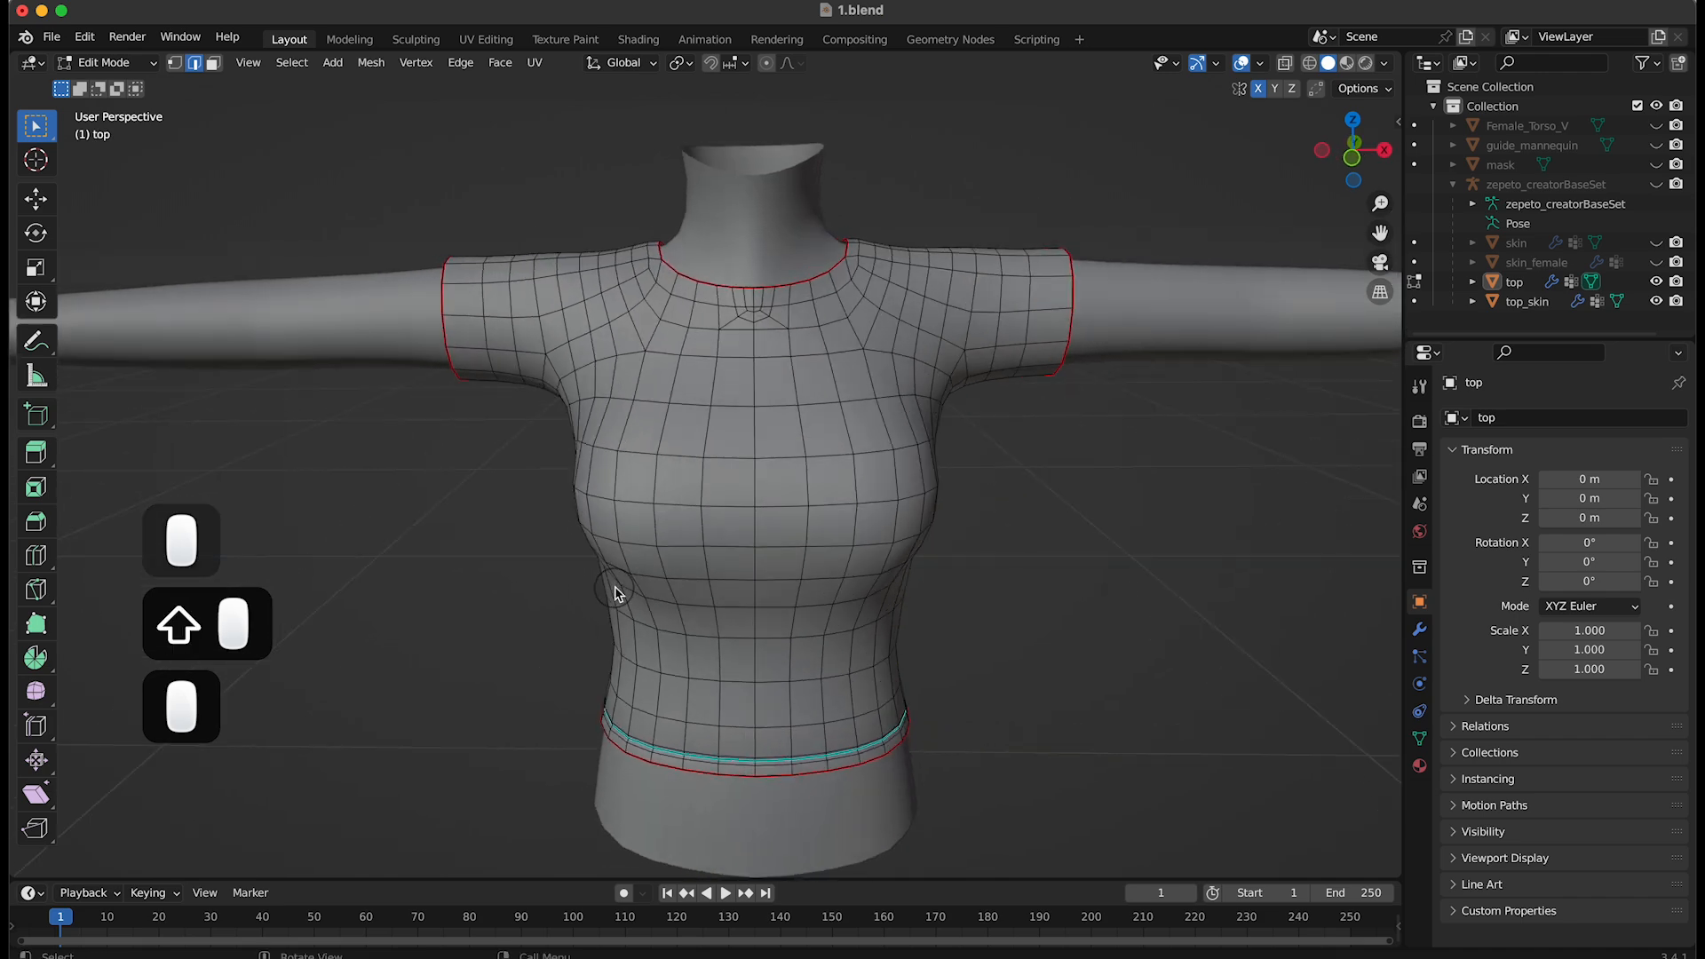
Add a single loop cut close to the opening of each sleeve, slid toward the cuff edges
{"action": "middle_click_drag", "start_coordinate": [670, 428], "coordinate": [683, 434], "text": "shift"}
{"action": "key", "text": "super+r"}
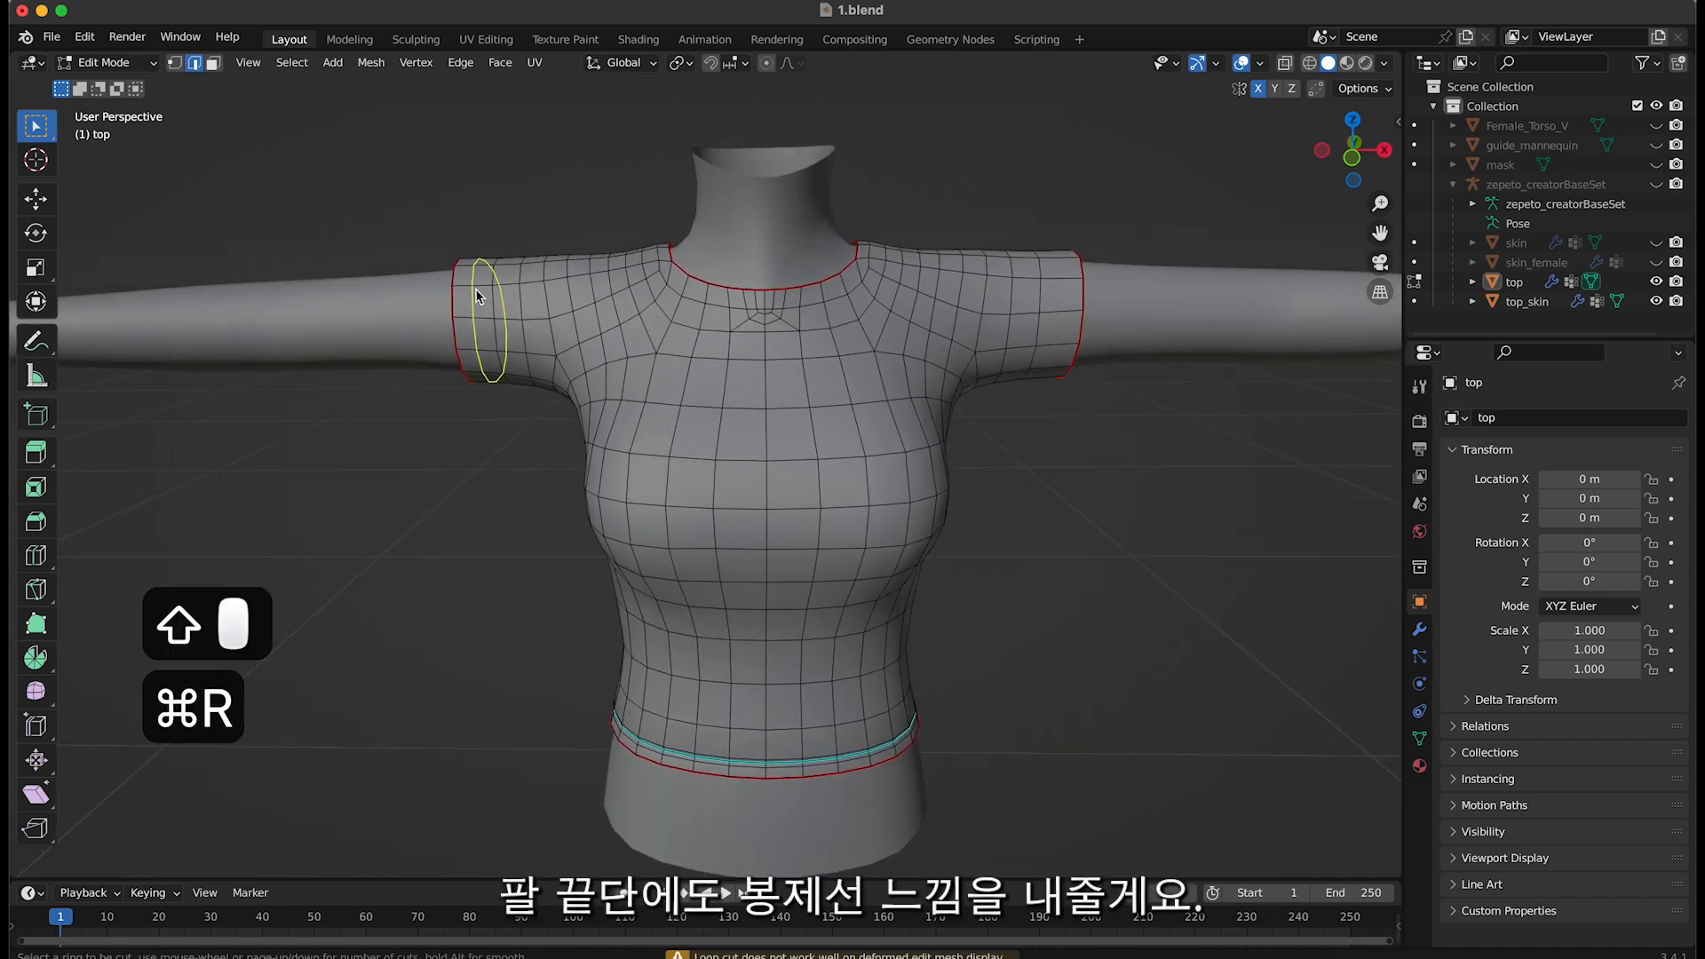
{"action": "left_click", "coordinate": [470, 293]}
{"action": "left_click", "coordinate": [465, 292]}
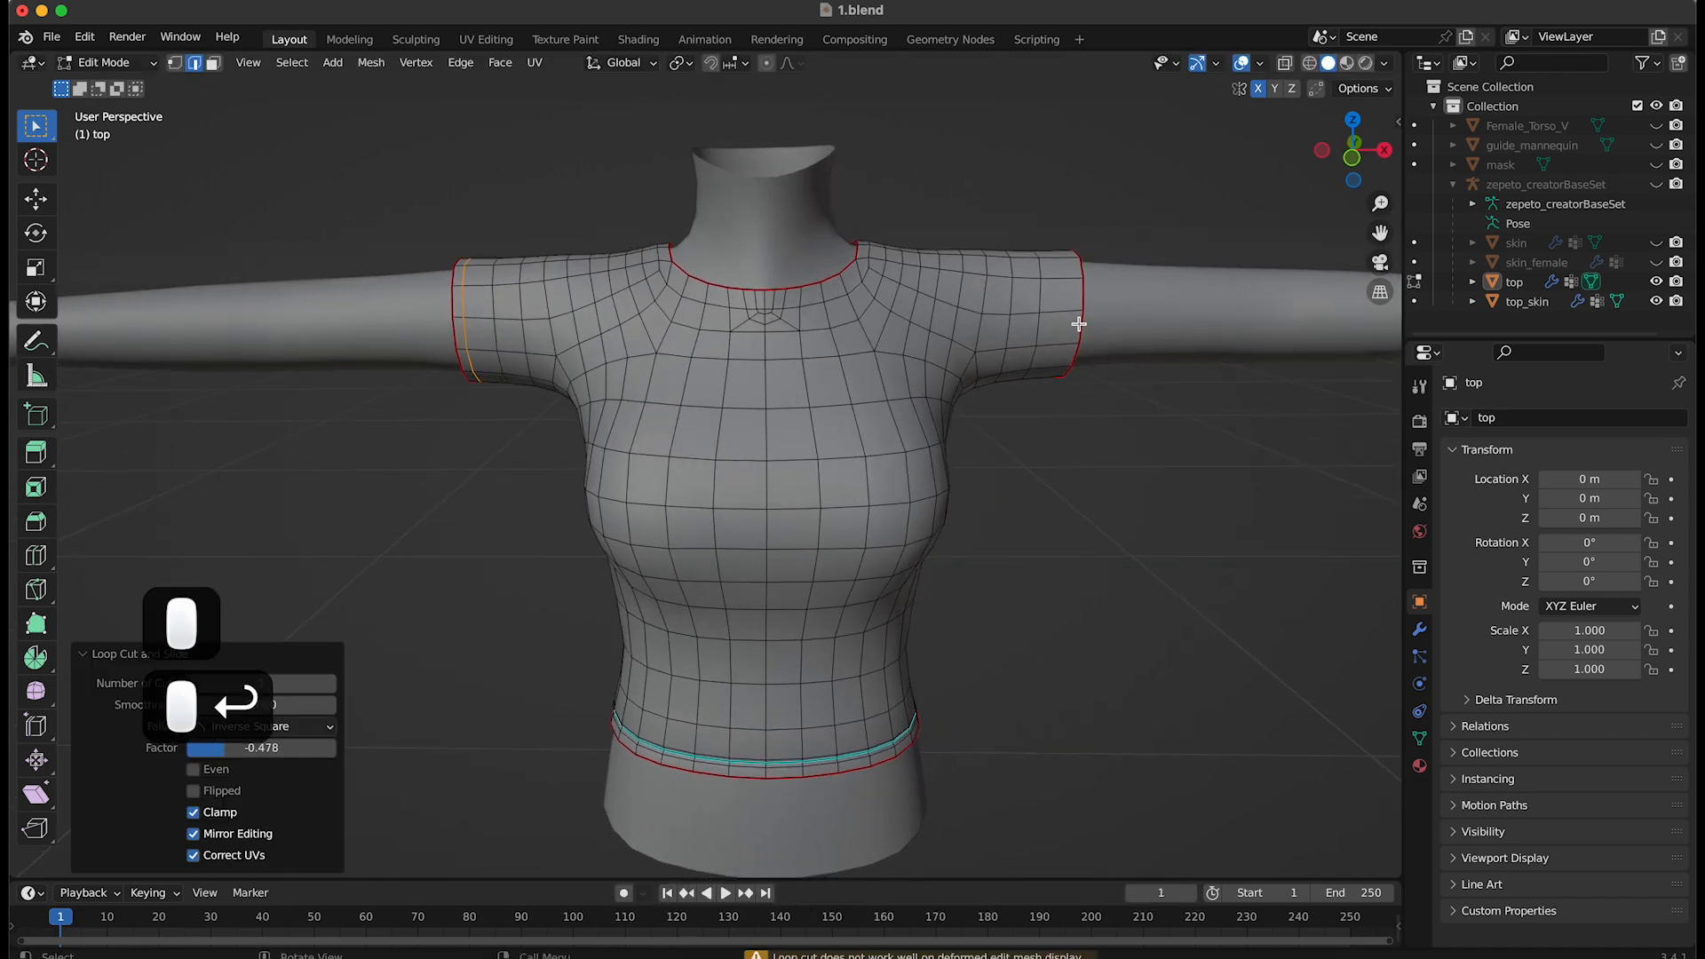
{"action": "key", "text": "super+r"}
{"action": "left_click", "coordinate": [1059, 302]}
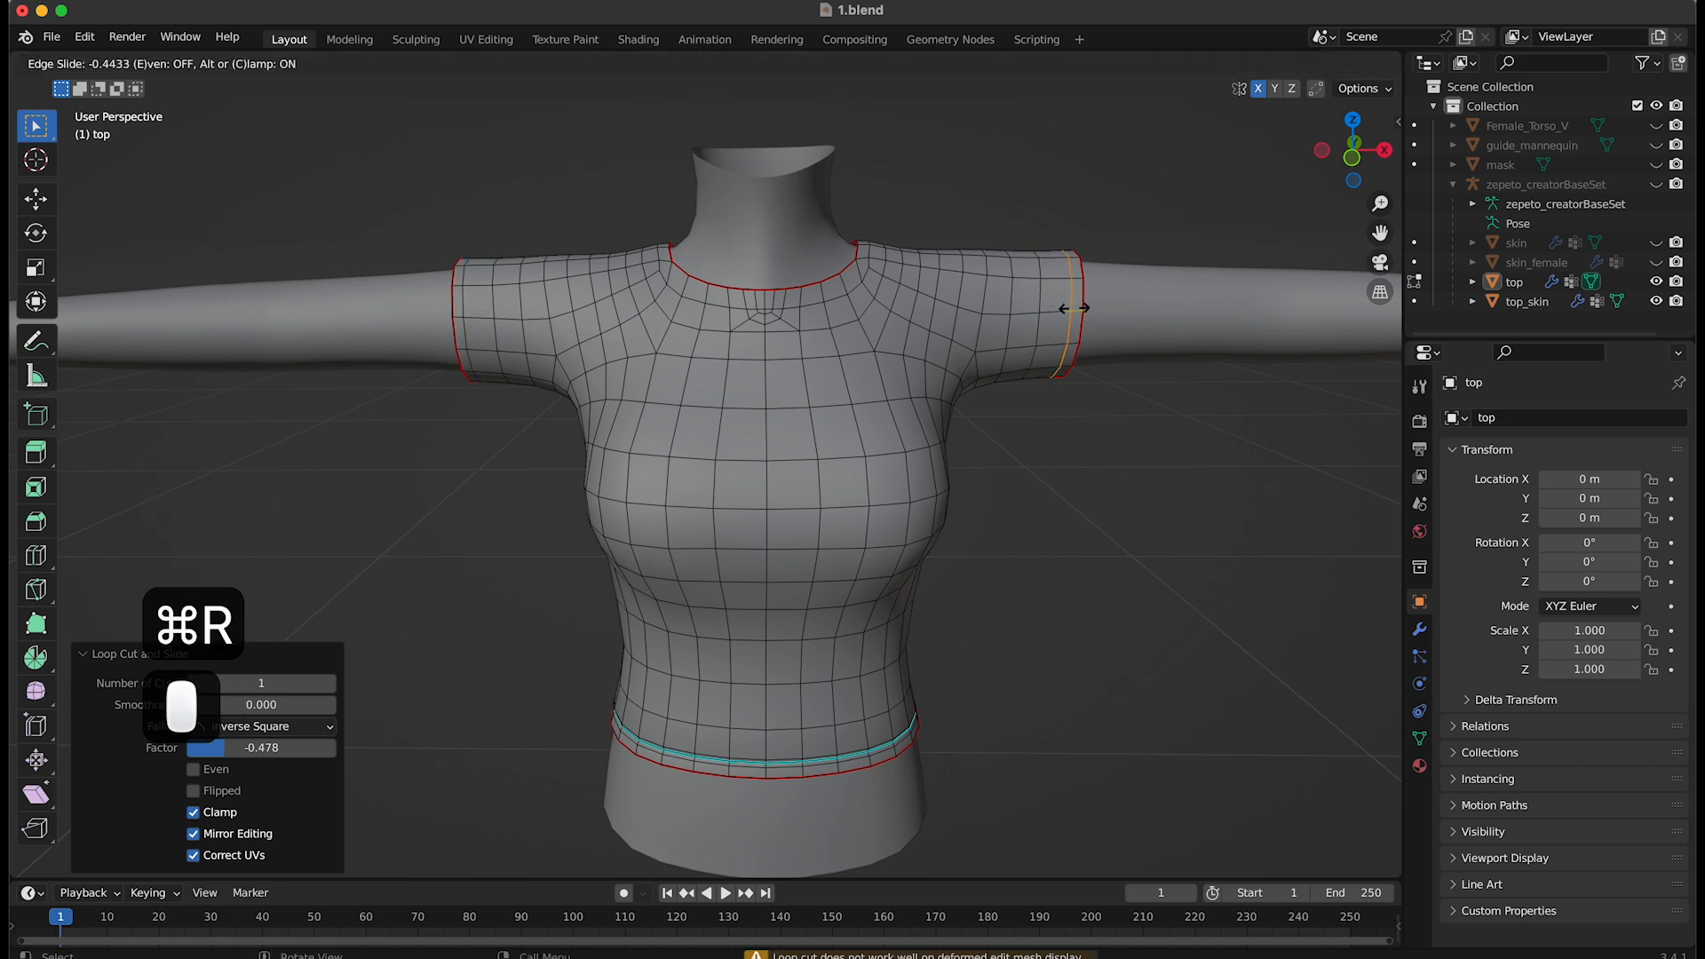
{"action": "left_click", "coordinate": [1070, 313]}
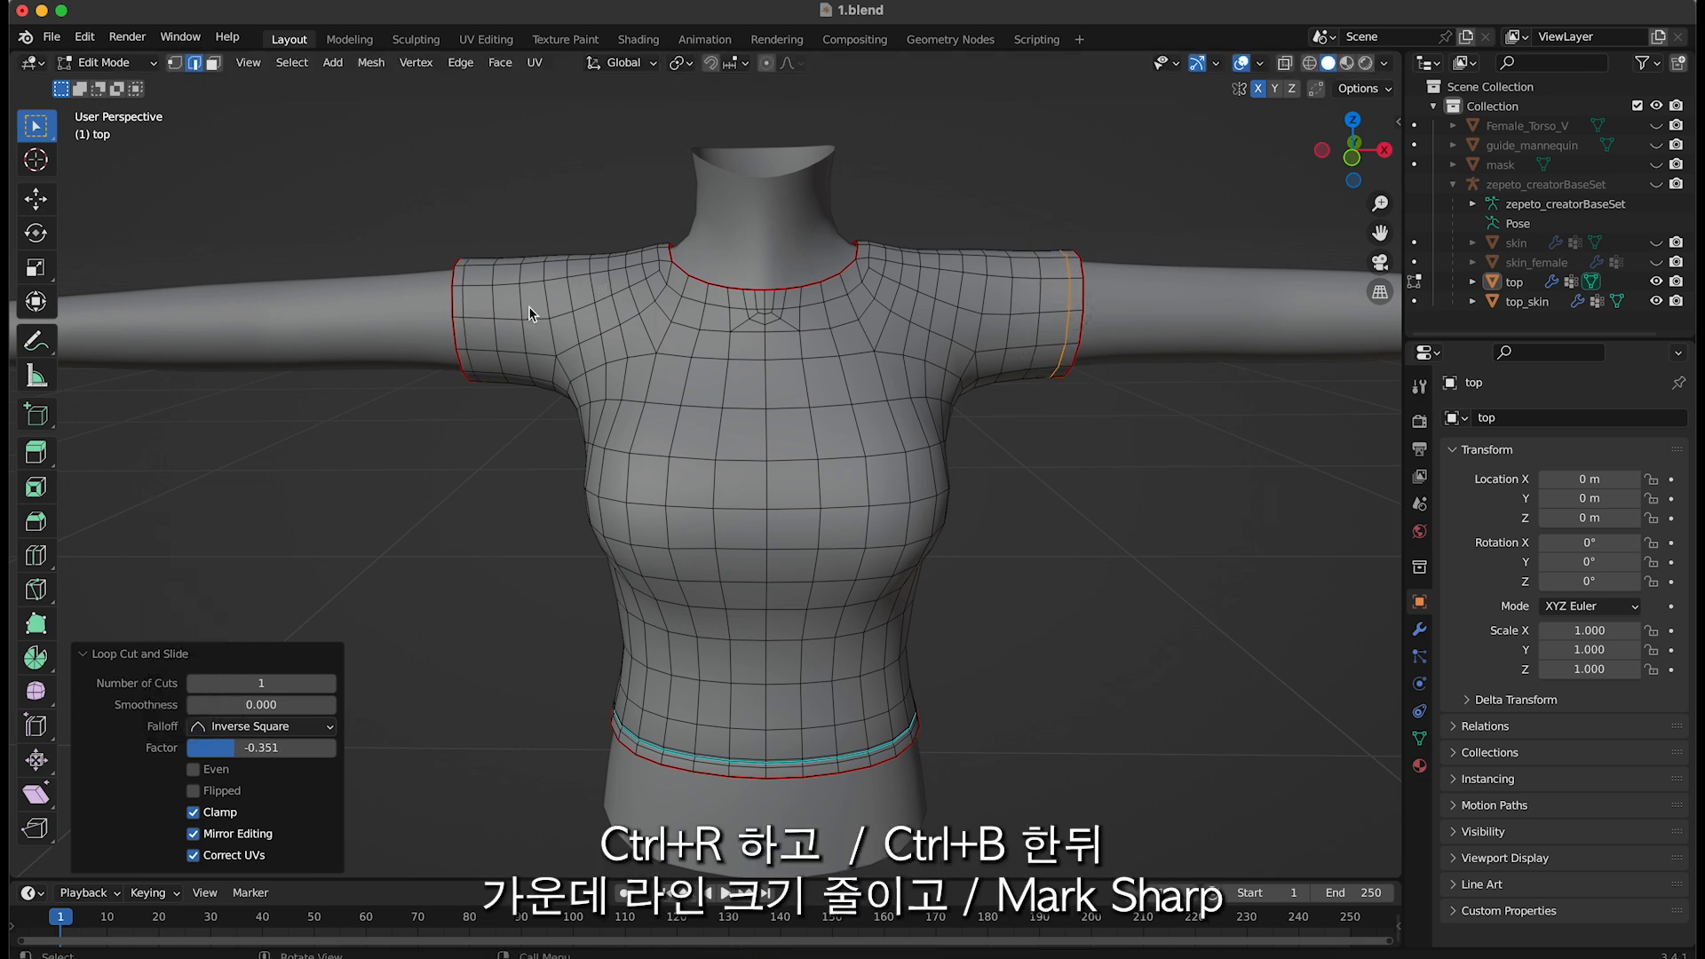
Bevel the wearer's left cuff loop about 0.18 m wide with 2 segments, and scale its middle loop slightly inward
{"action": "key", "text": "ctrl+b"}
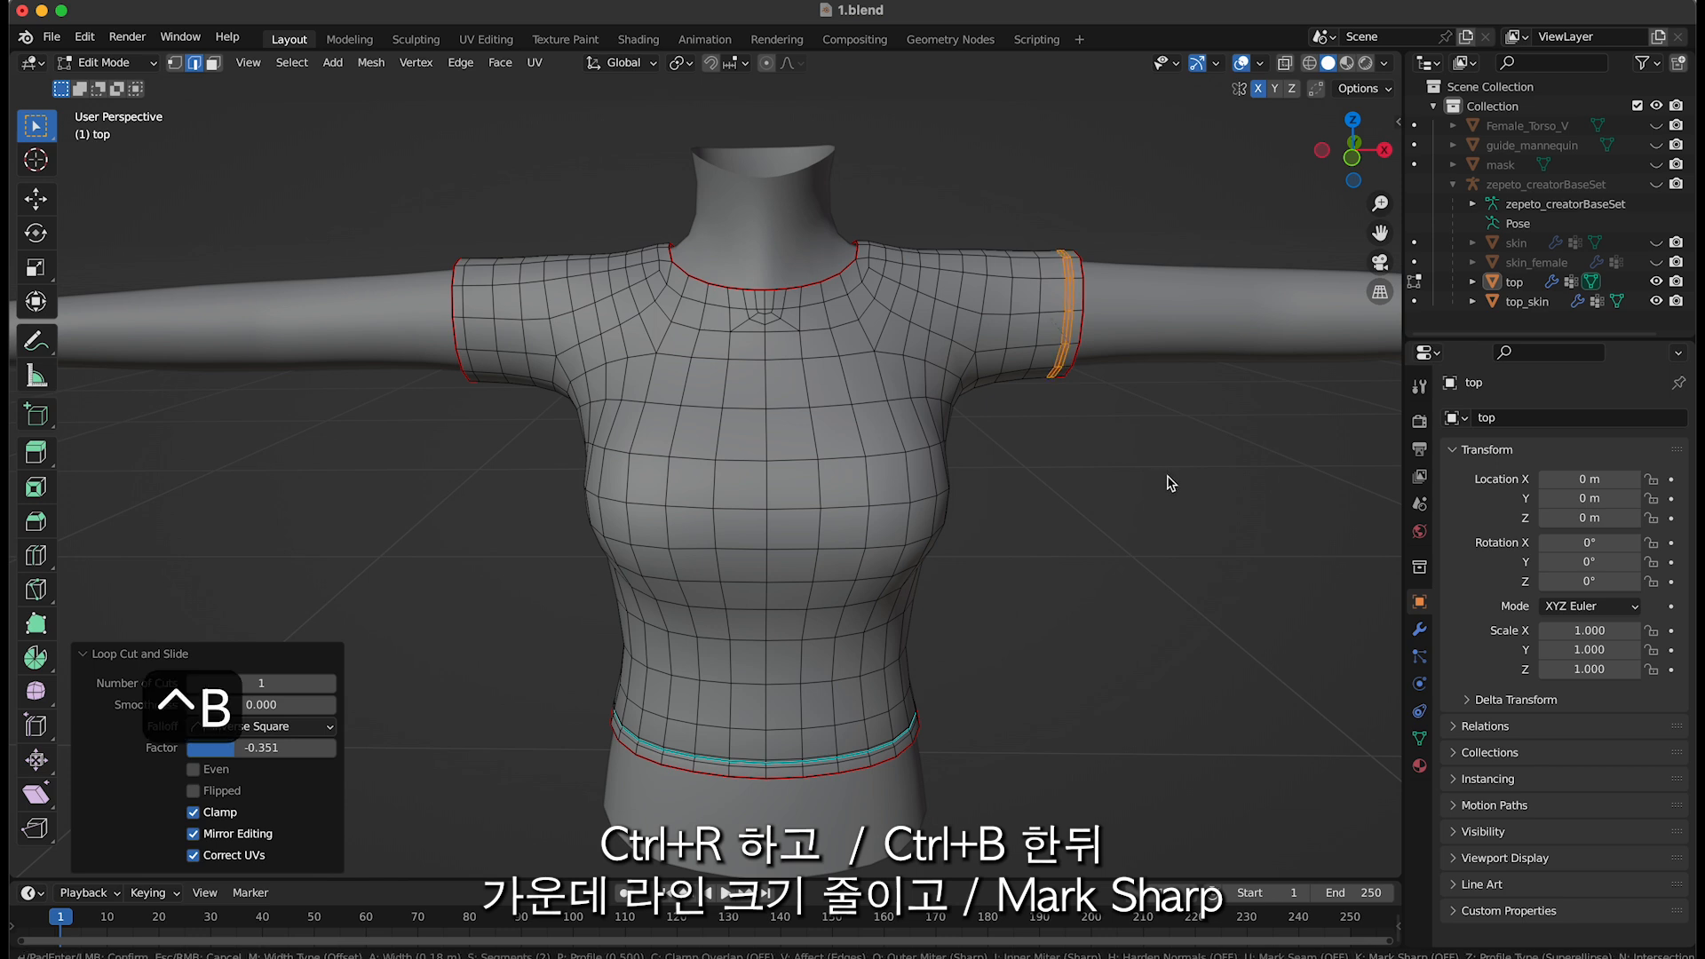
{"action": "left_click", "coordinate": [1171, 482]}
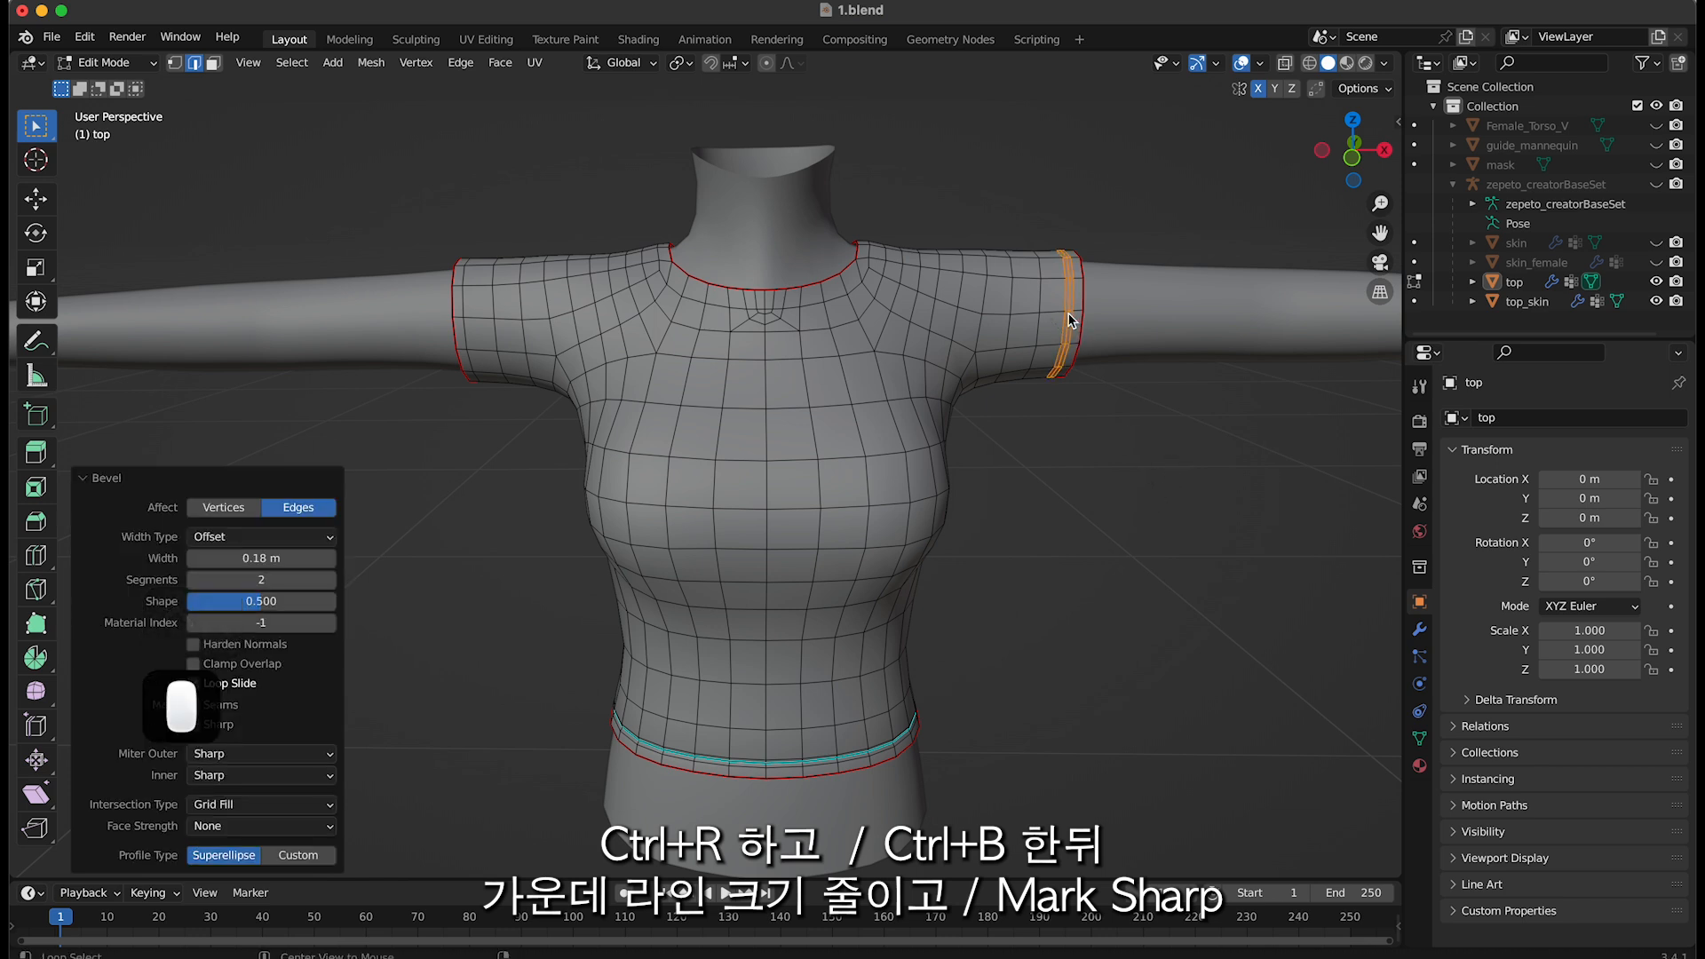
{"action": "left_click", "coordinate": [1071, 351], "text": "alt"}
{"action": "key", "text": "s"}
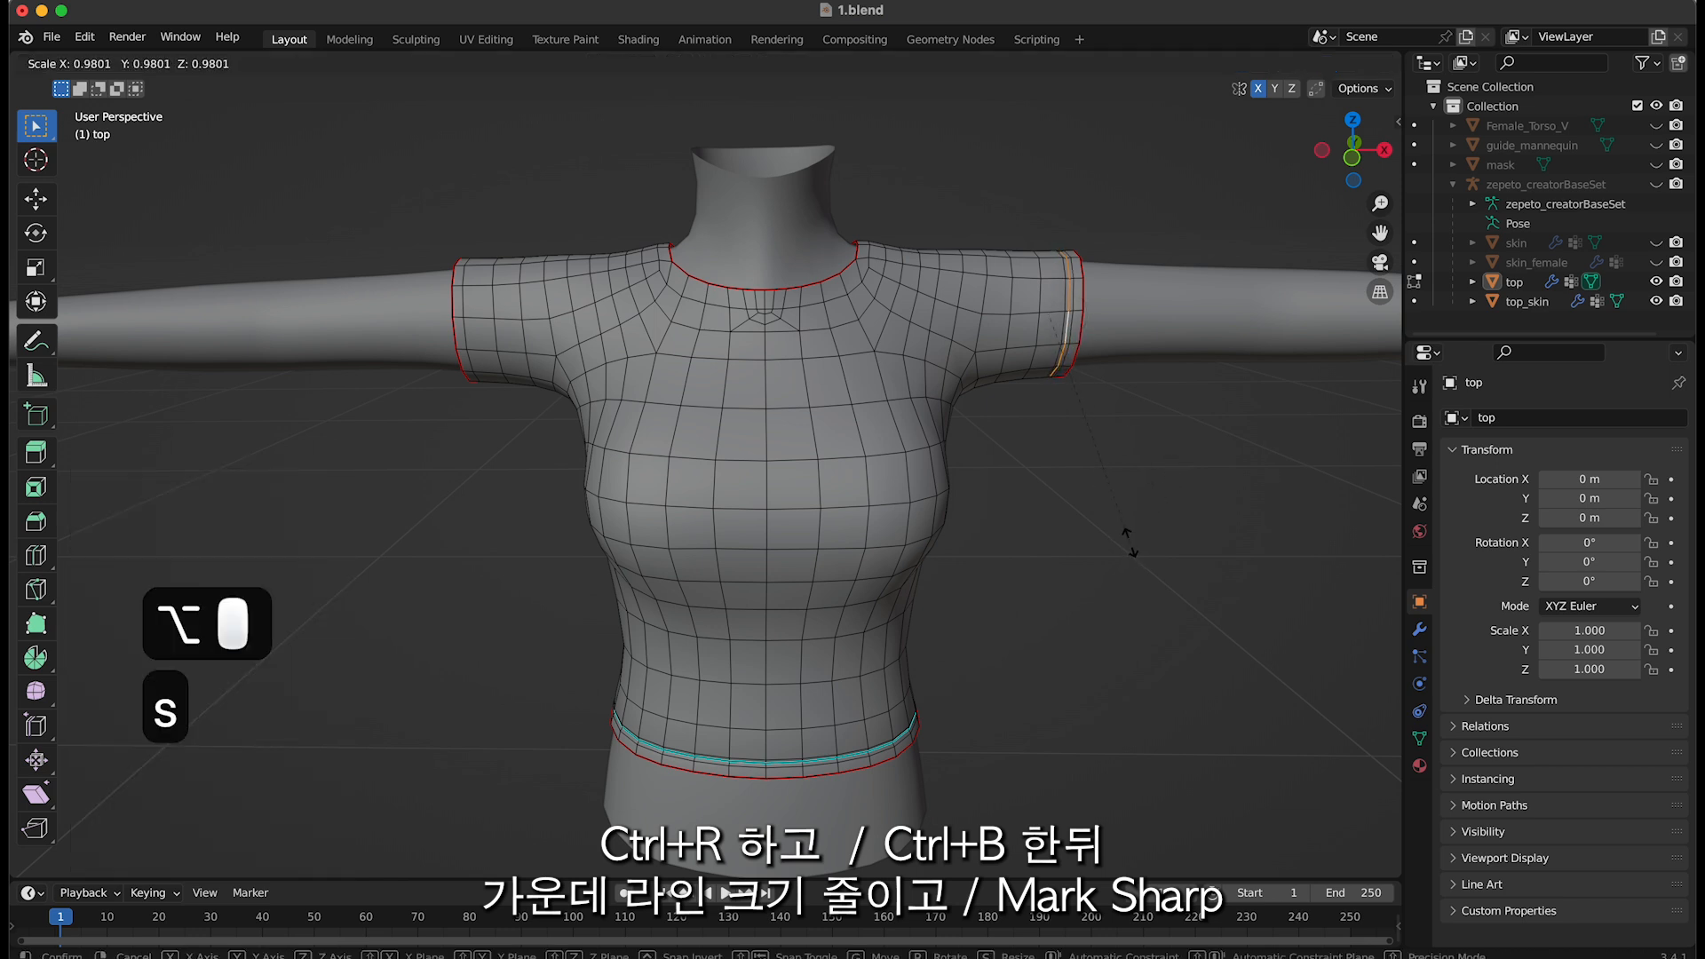
{"action": "left_click", "coordinate": [1128, 542]}
Bevel the wearer's right cuff loop about 0.16 m wide with 2 segments, shrink its middle loop slightly and clear the selection
{"action": "left_click", "coordinate": [467, 334], "text": "alt"}
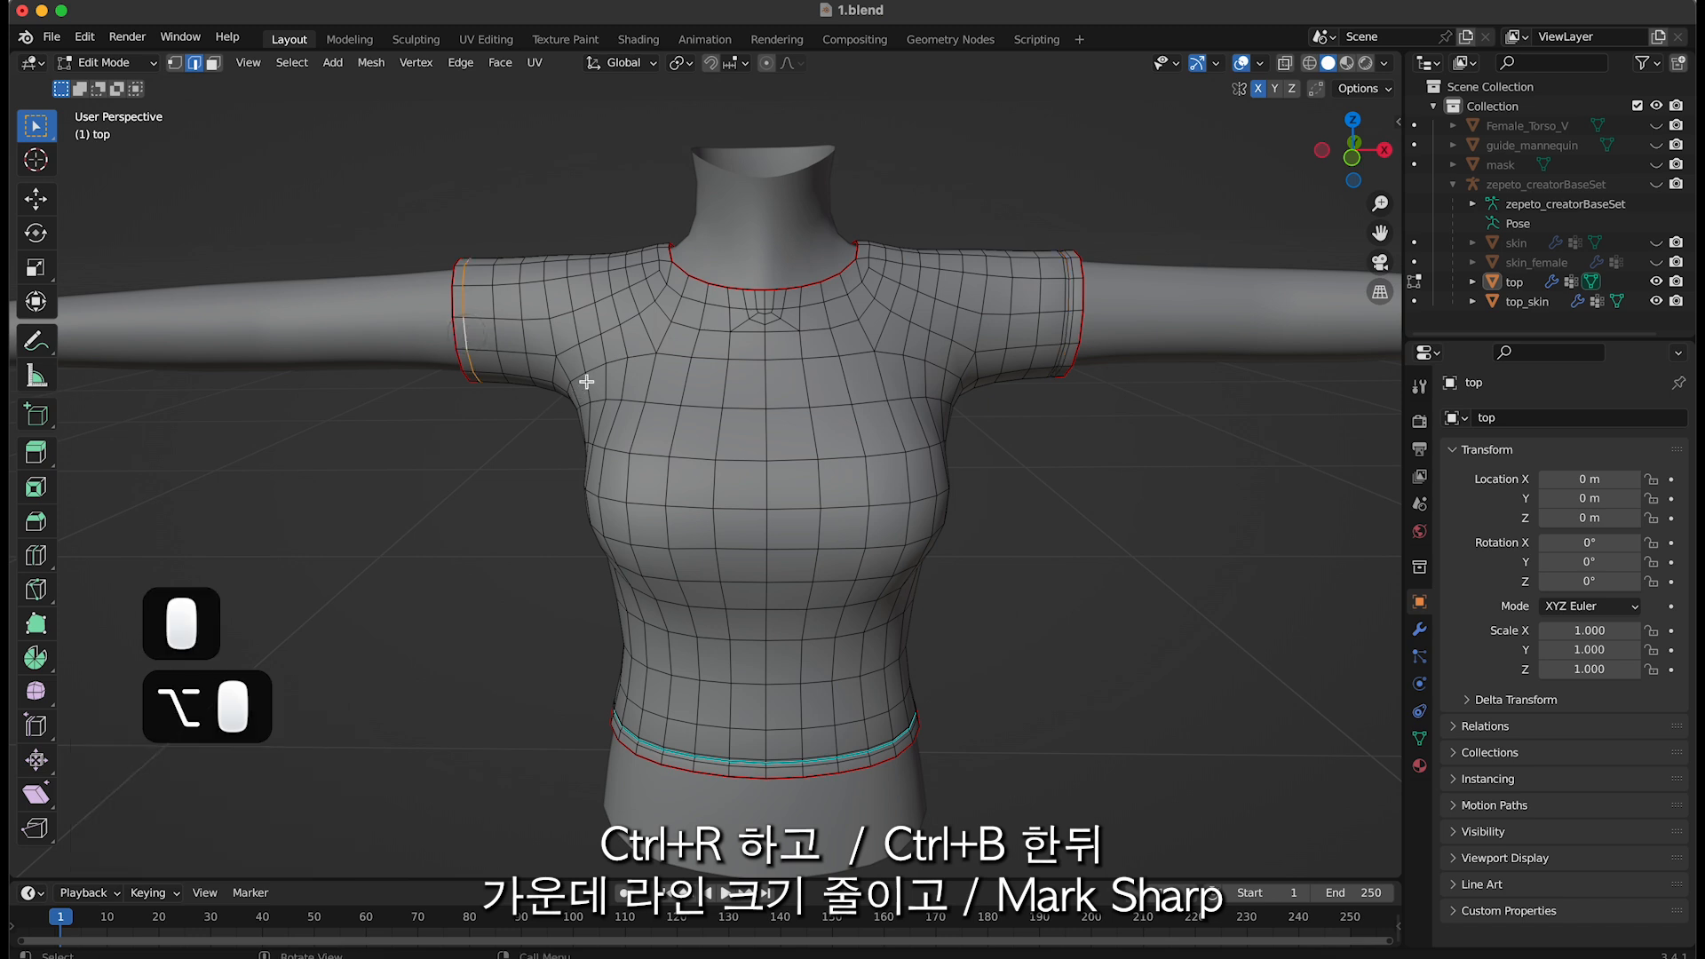
{"action": "key", "text": "ctrl+b"}
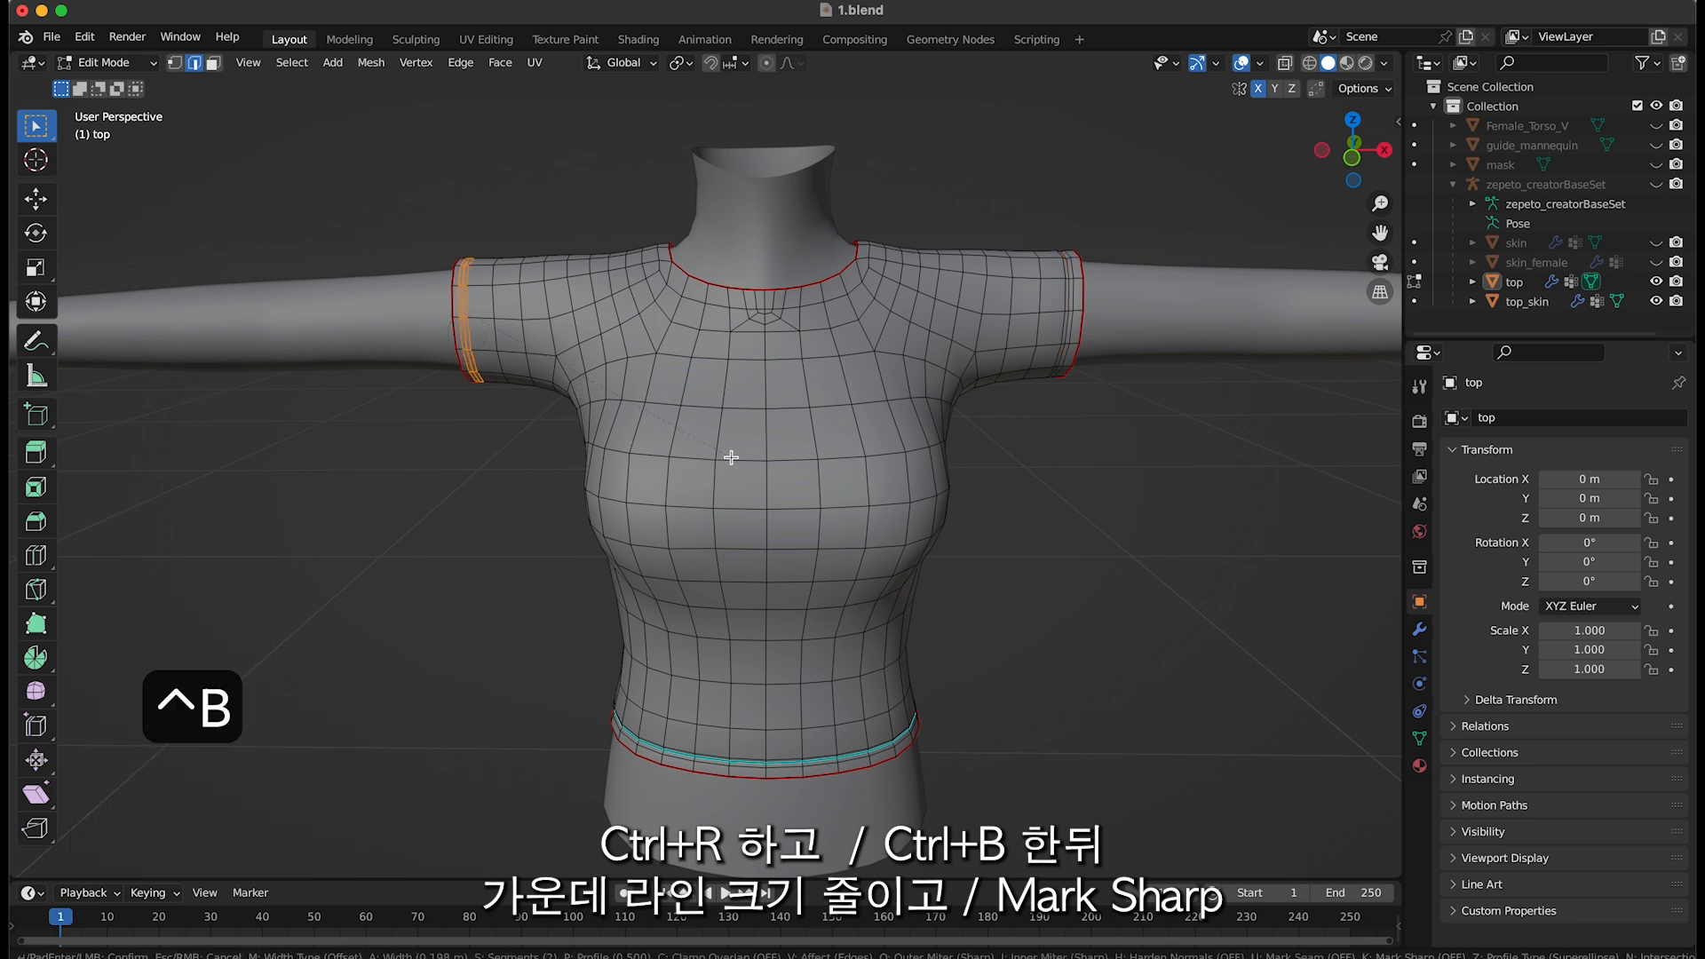
{"action": "left_click", "coordinate": [570, 404]}
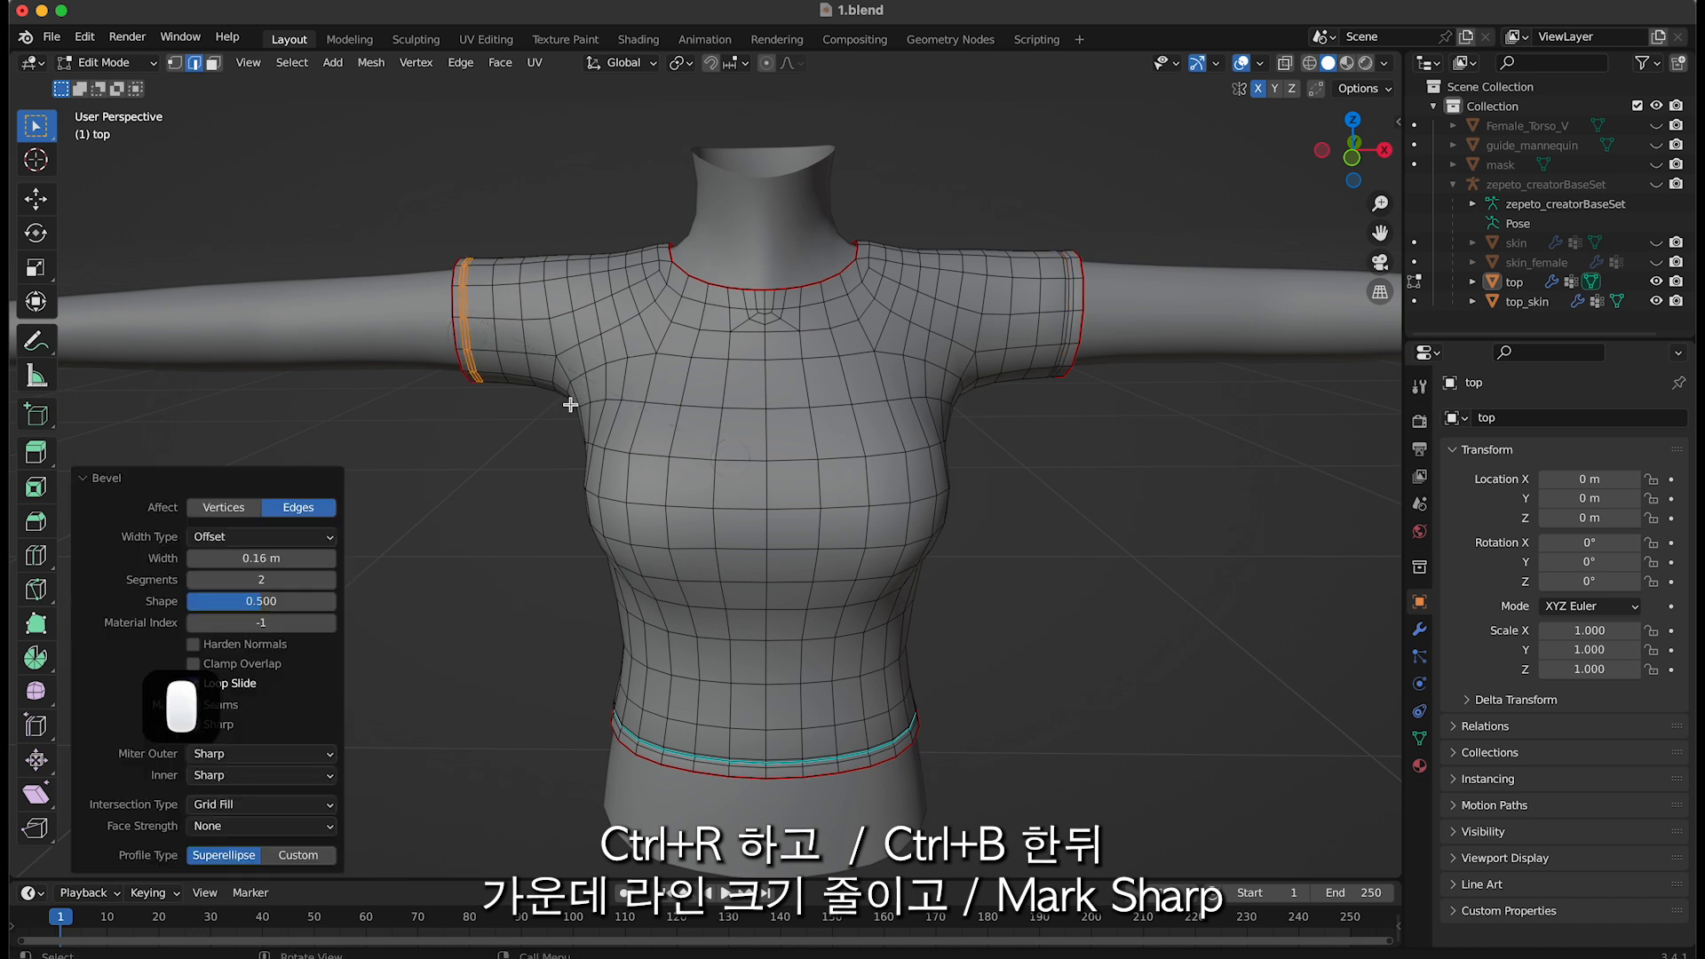
{"action": "left_click", "coordinate": [463, 337], "text": "alt"}
{"action": "key", "text": "s"}
{"action": "left_click", "coordinate": [524, 494]}
{"action": "left_click", "coordinate": [523, 446]}
Select the middle cuff loops on both sleeves and mark them as sharp
{"action": "left_click", "coordinate": [465, 334], "text": "alt"}
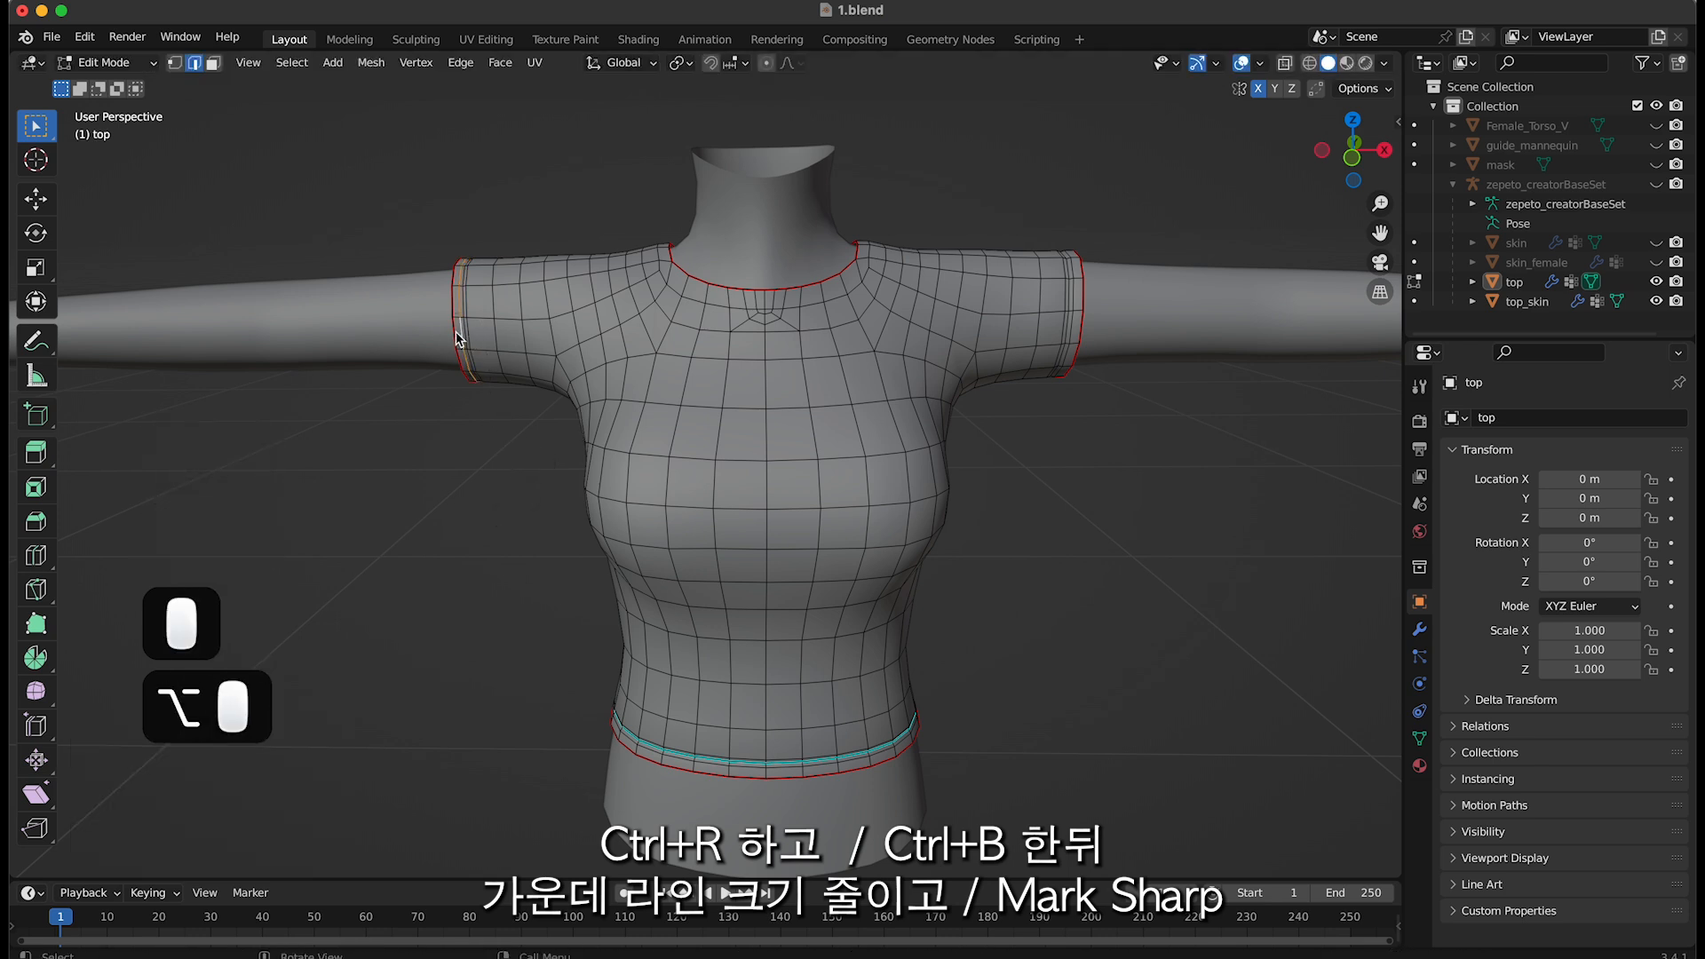
{"action": "left_click", "coordinate": [463, 329], "text": "alt"}
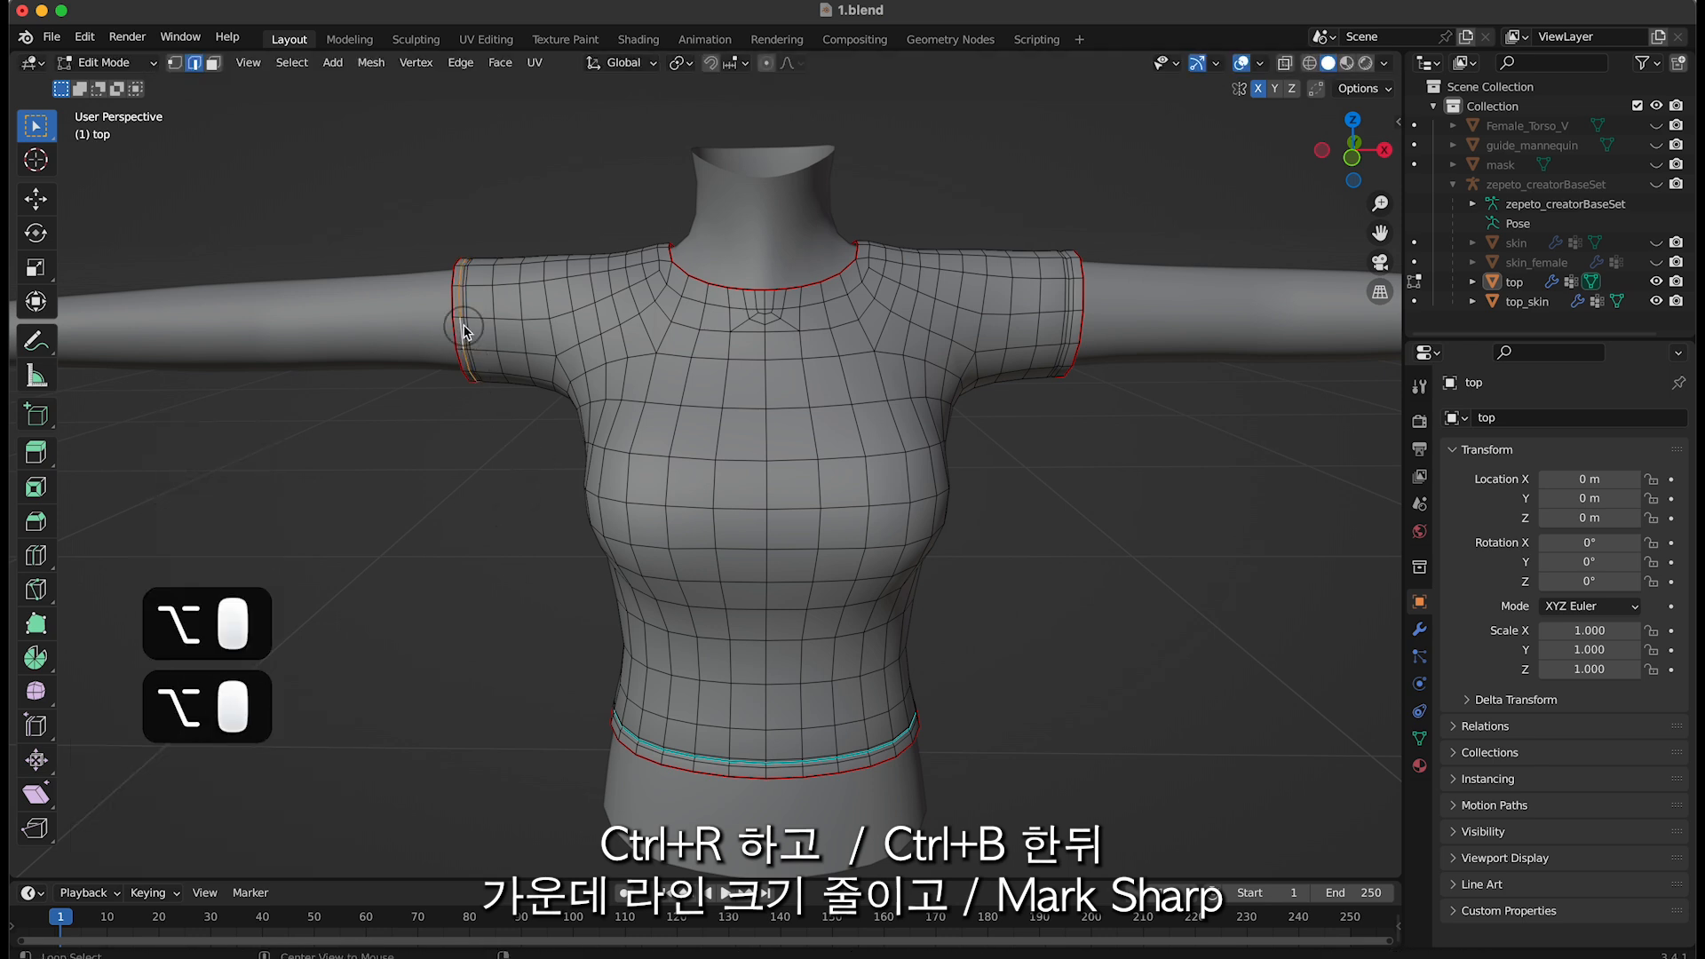
{"action": "left_click", "coordinate": [1069, 334], "text": "alt+shift"}
{"action": "right_click", "coordinate": [1068, 334]}
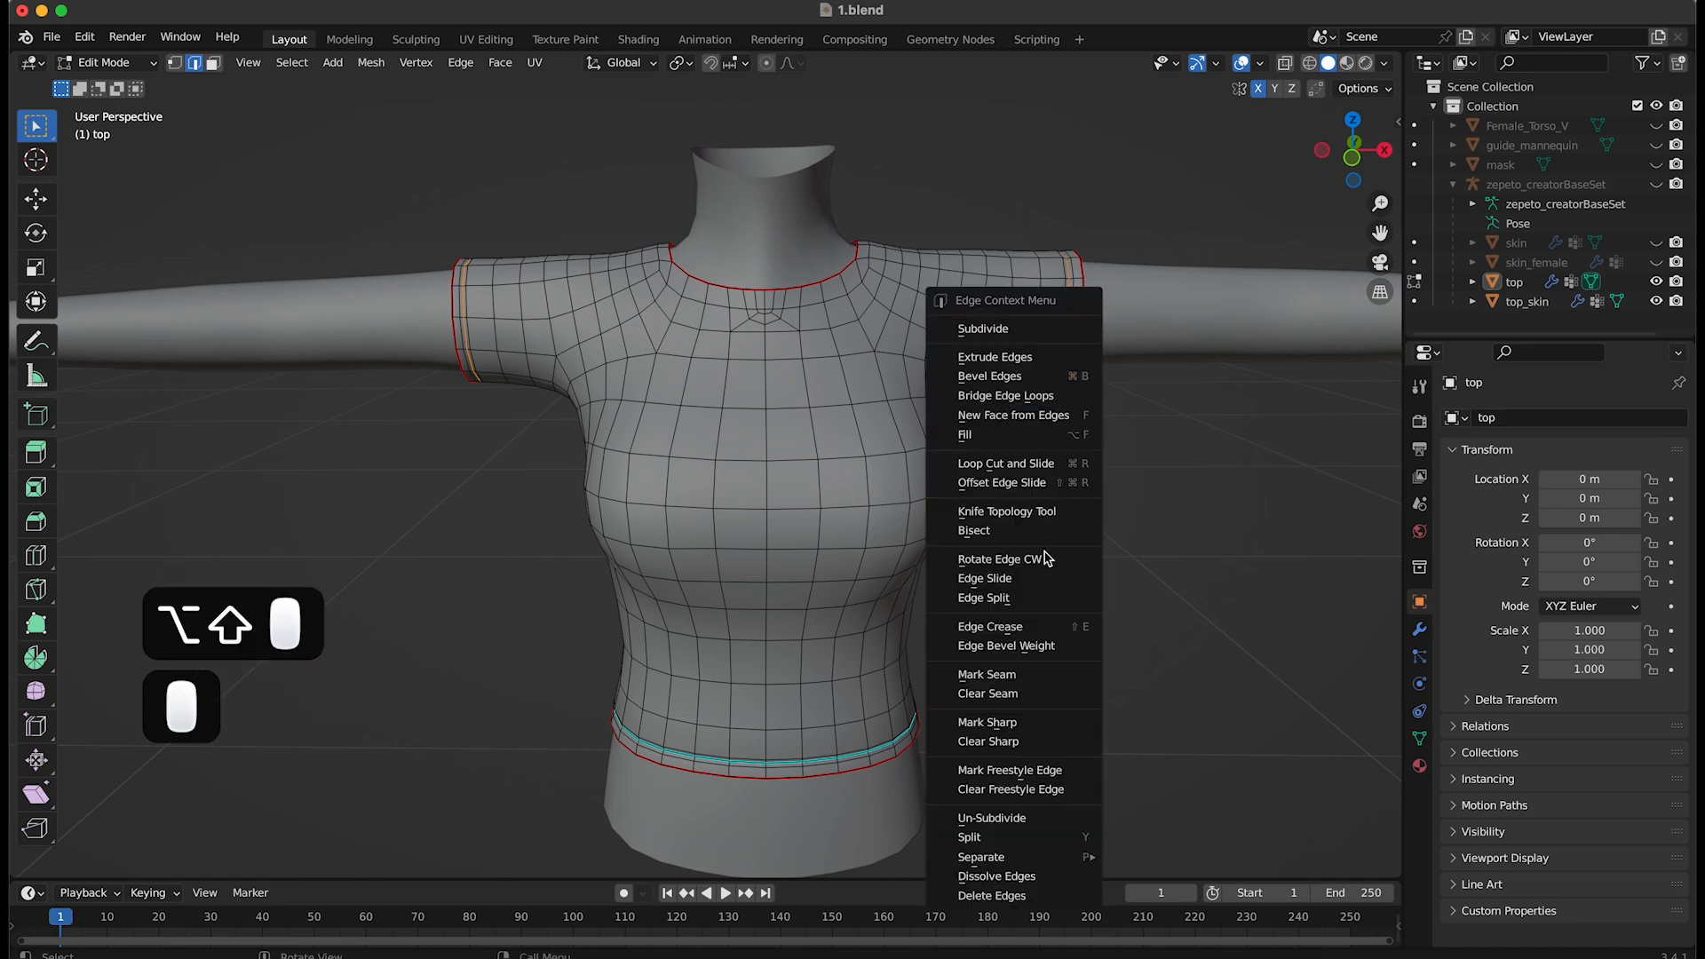
{"action": "left_click", "coordinate": [1045, 722]}
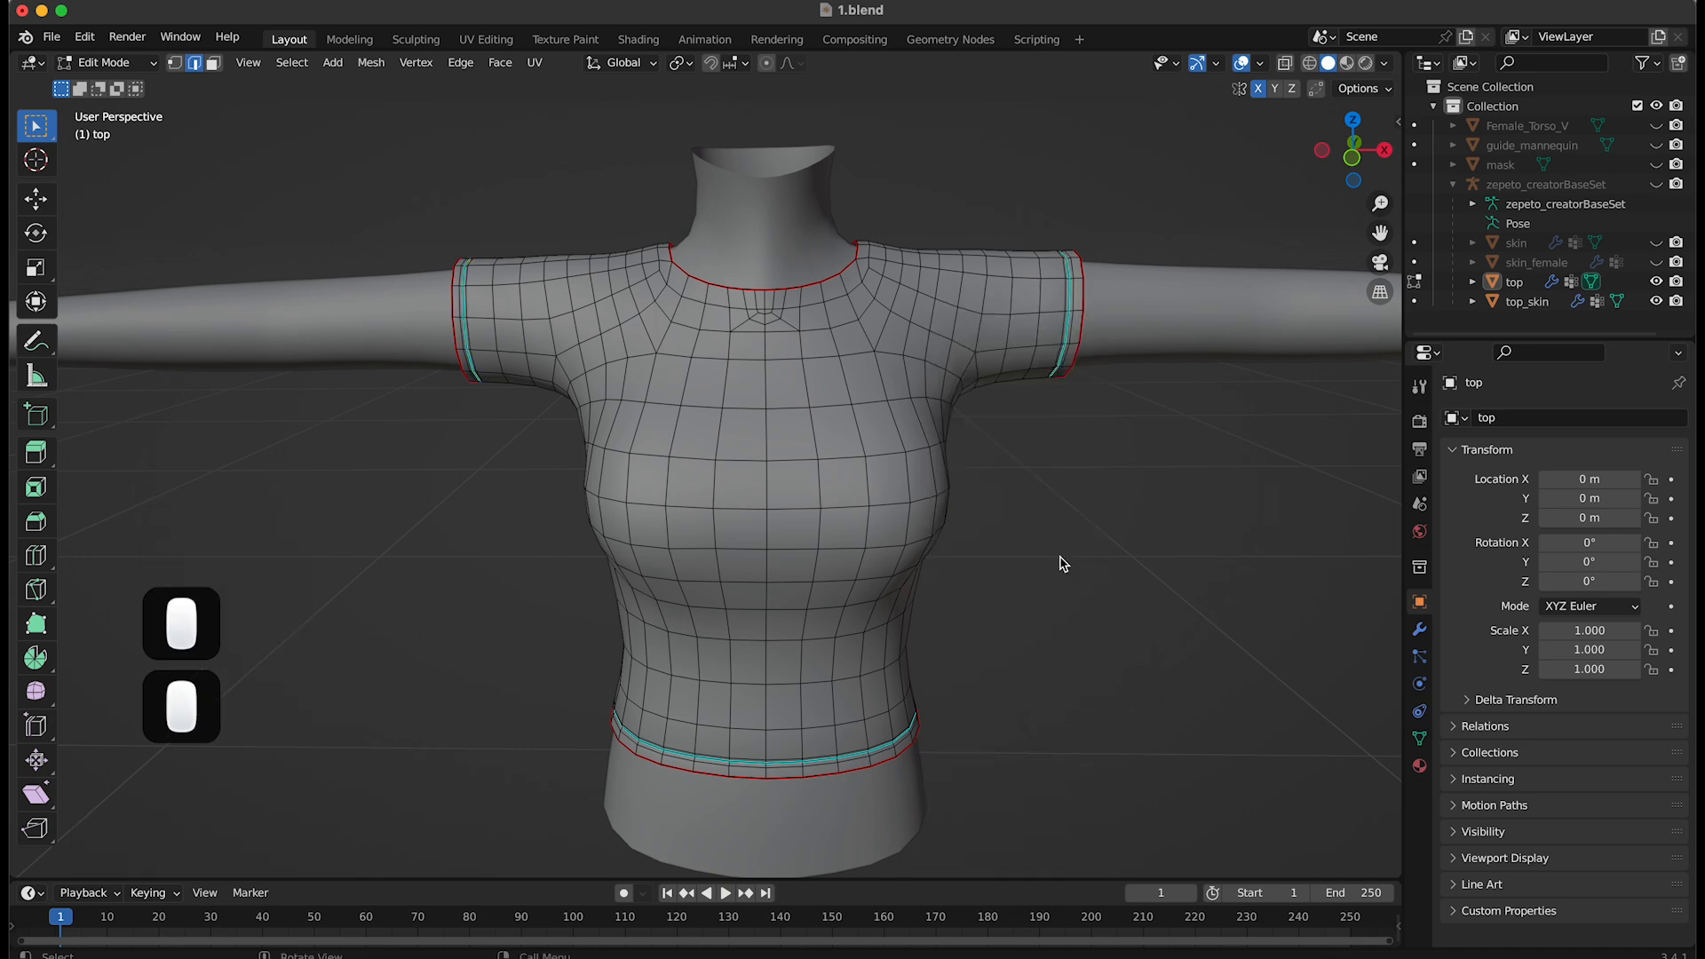
{"action": "middle_click_drag", "start_coordinate": [914, 312], "coordinate": [818, 371]}
{"action": "scroll", "coordinate": [883, 381], "scroll_direction": "up", "scroll_amount": 2}
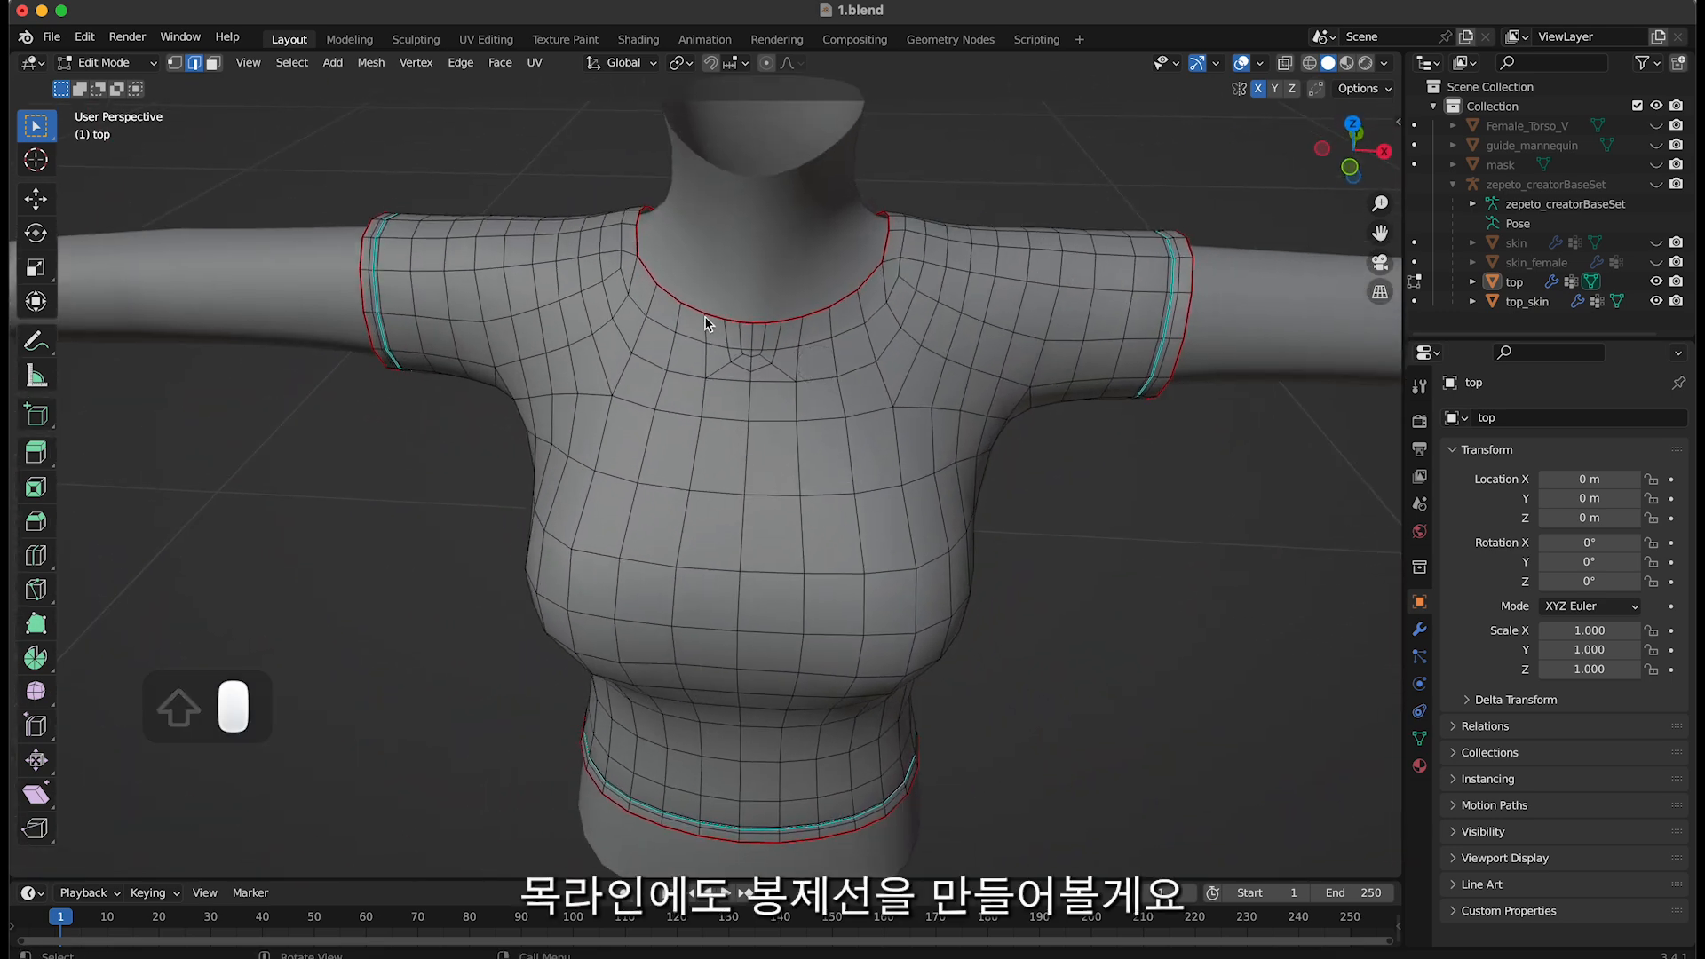
{"action": "key", "text": "ctrl+r"}
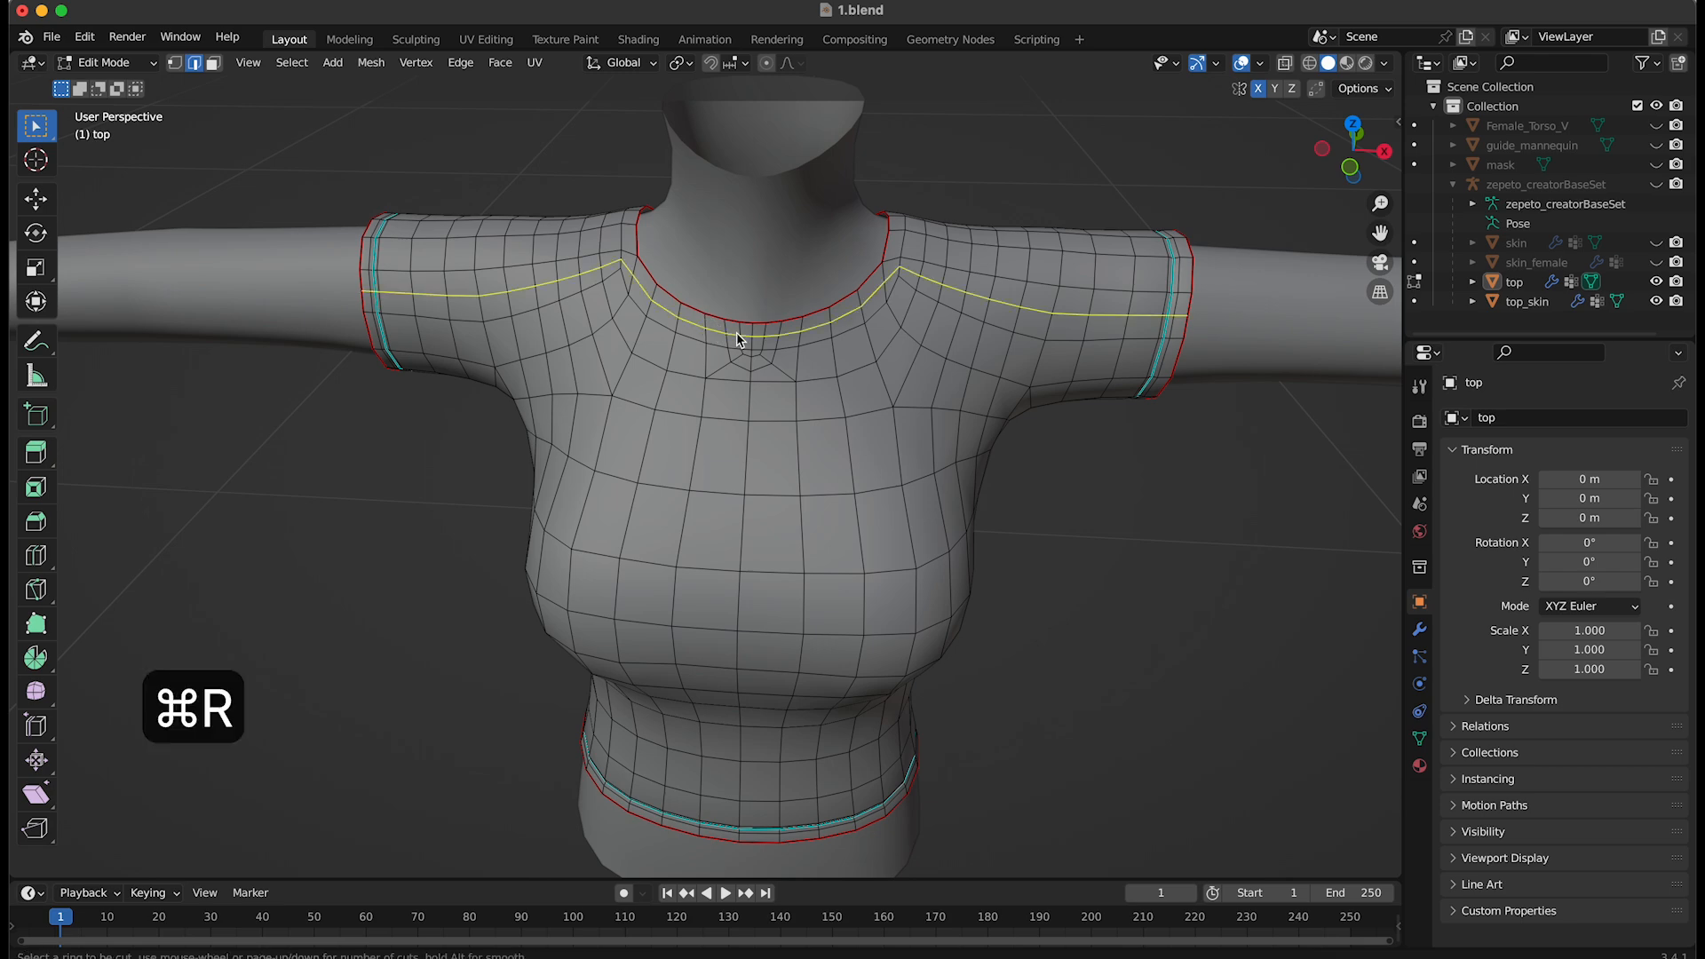
{"action": "right_click", "coordinate": [737, 338]}
Knife two new edges from the neckline to the adjacent vertices on the wearer's right side of the collar
{"action": "scroll", "coordinate": [633, 277], "scroll_direction": "up", "scroll_amount": 1}
{"action": "middle_click_drag", "start_coordinate": [648, 269], "coordinate": [653, 318], "text": "shift"}
{"action": "scroll", "coordinate": [639, 277], "scroll_direction": "up", "scroll_amount": 1}
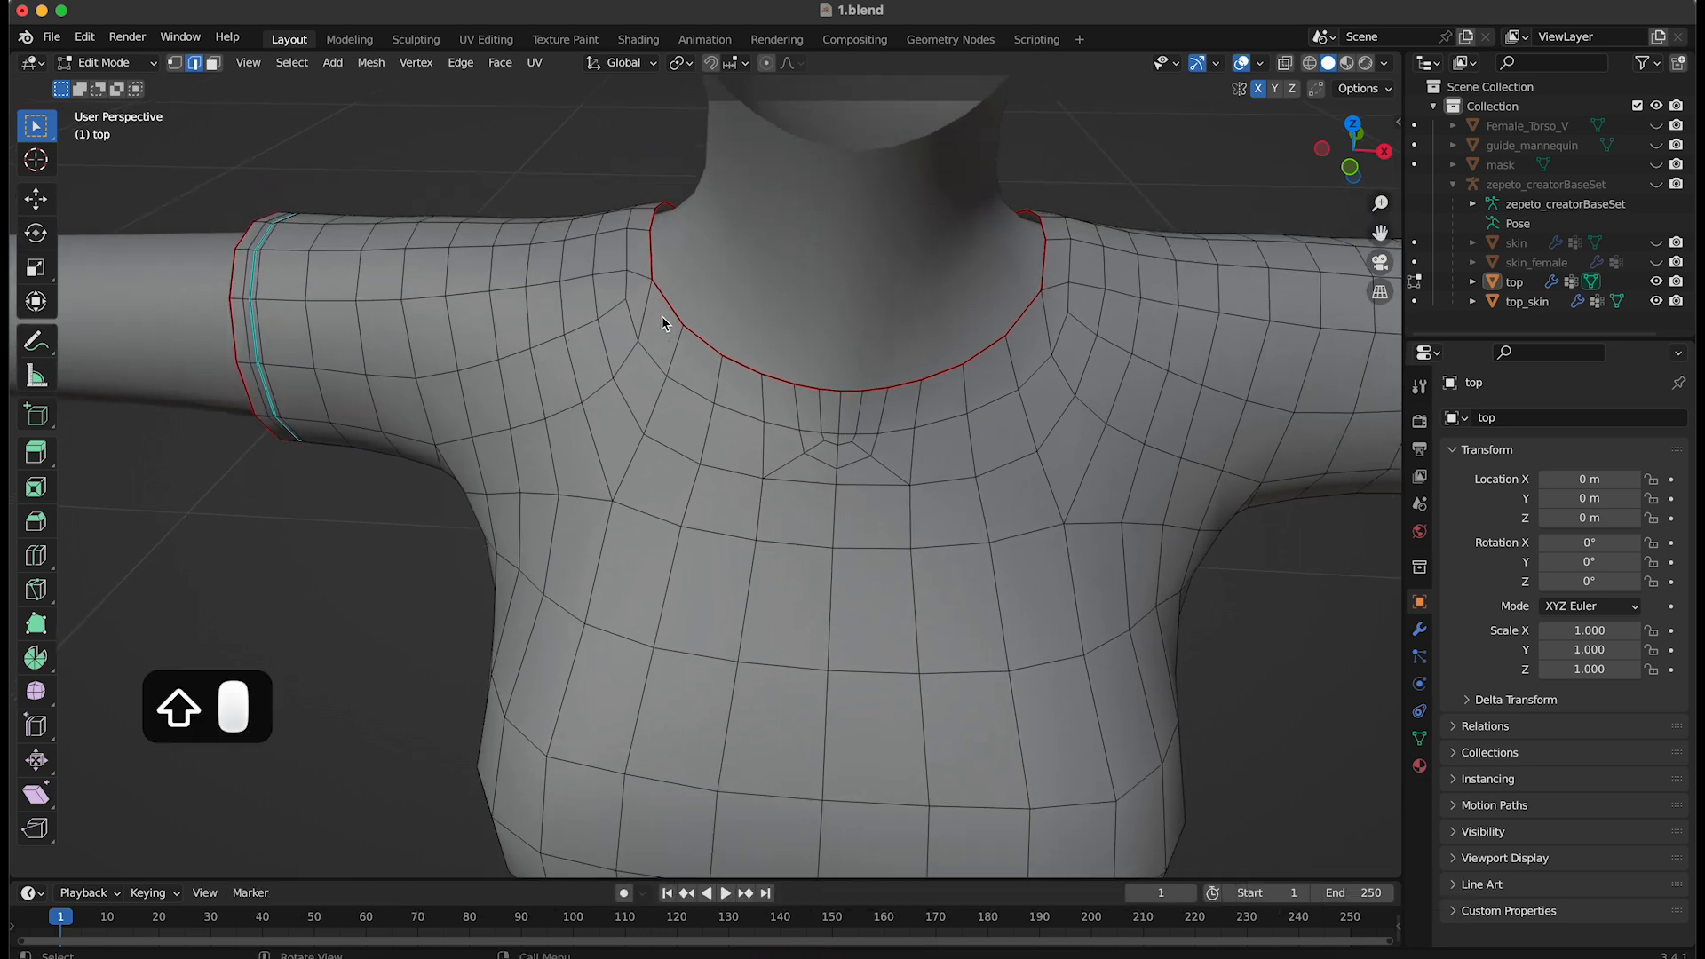
{"action": "key", "text": "k"}
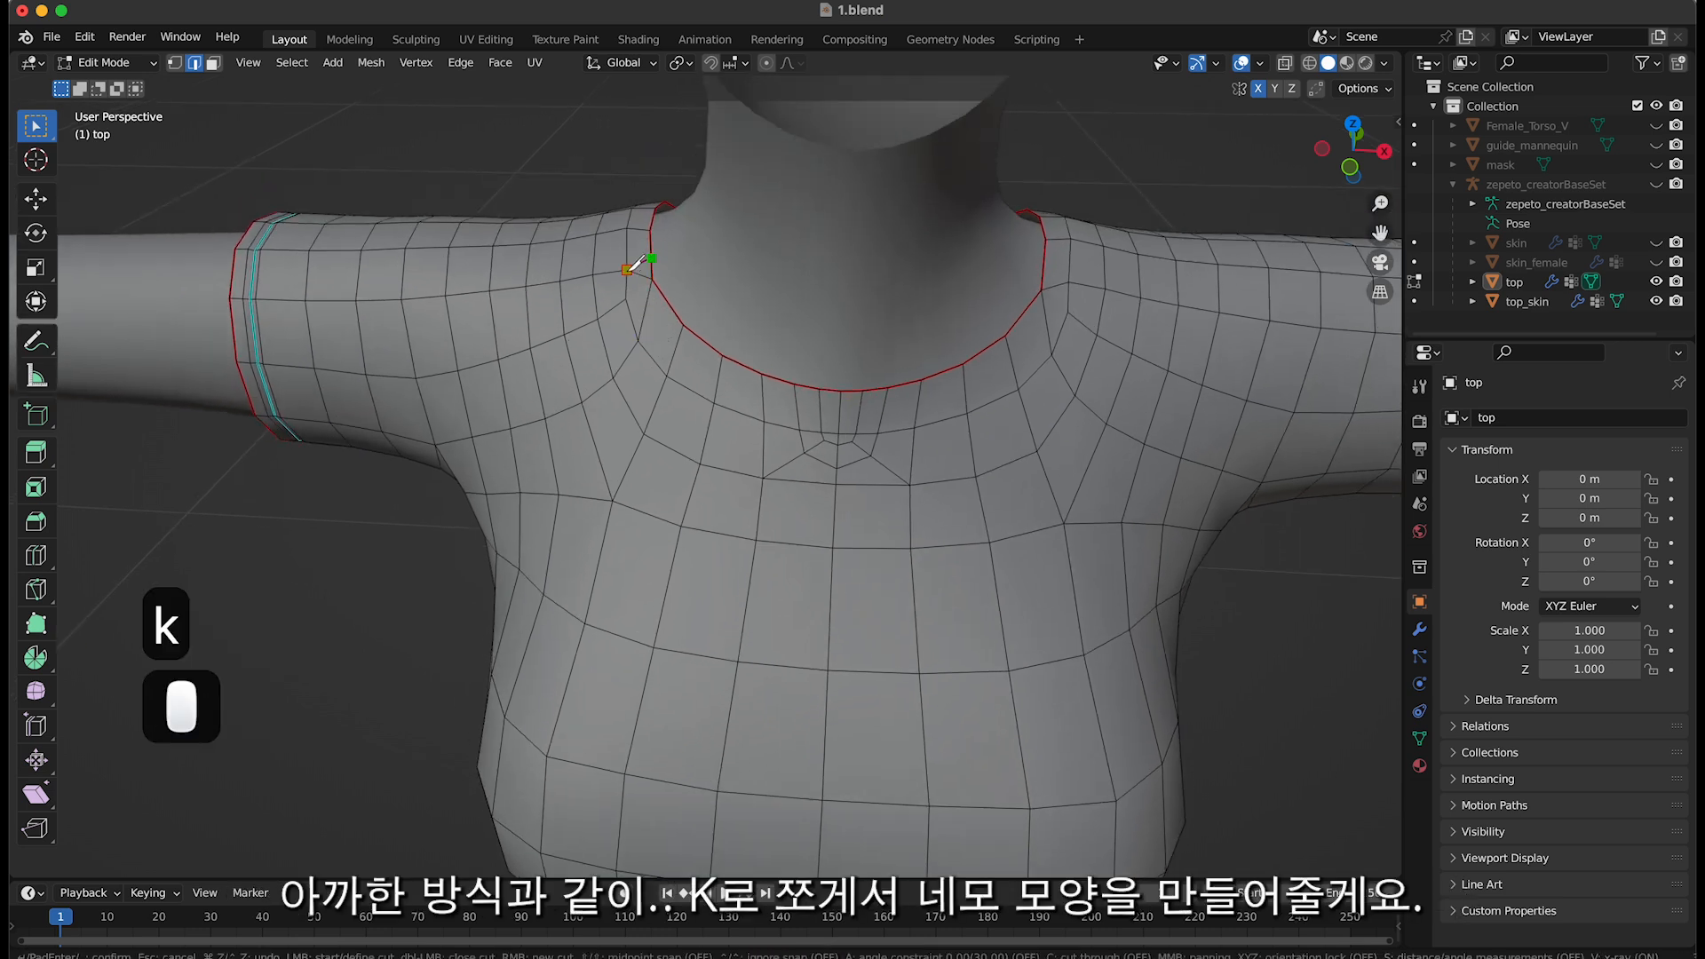
{"action": "left_click", "coordinate": [627, 269]}
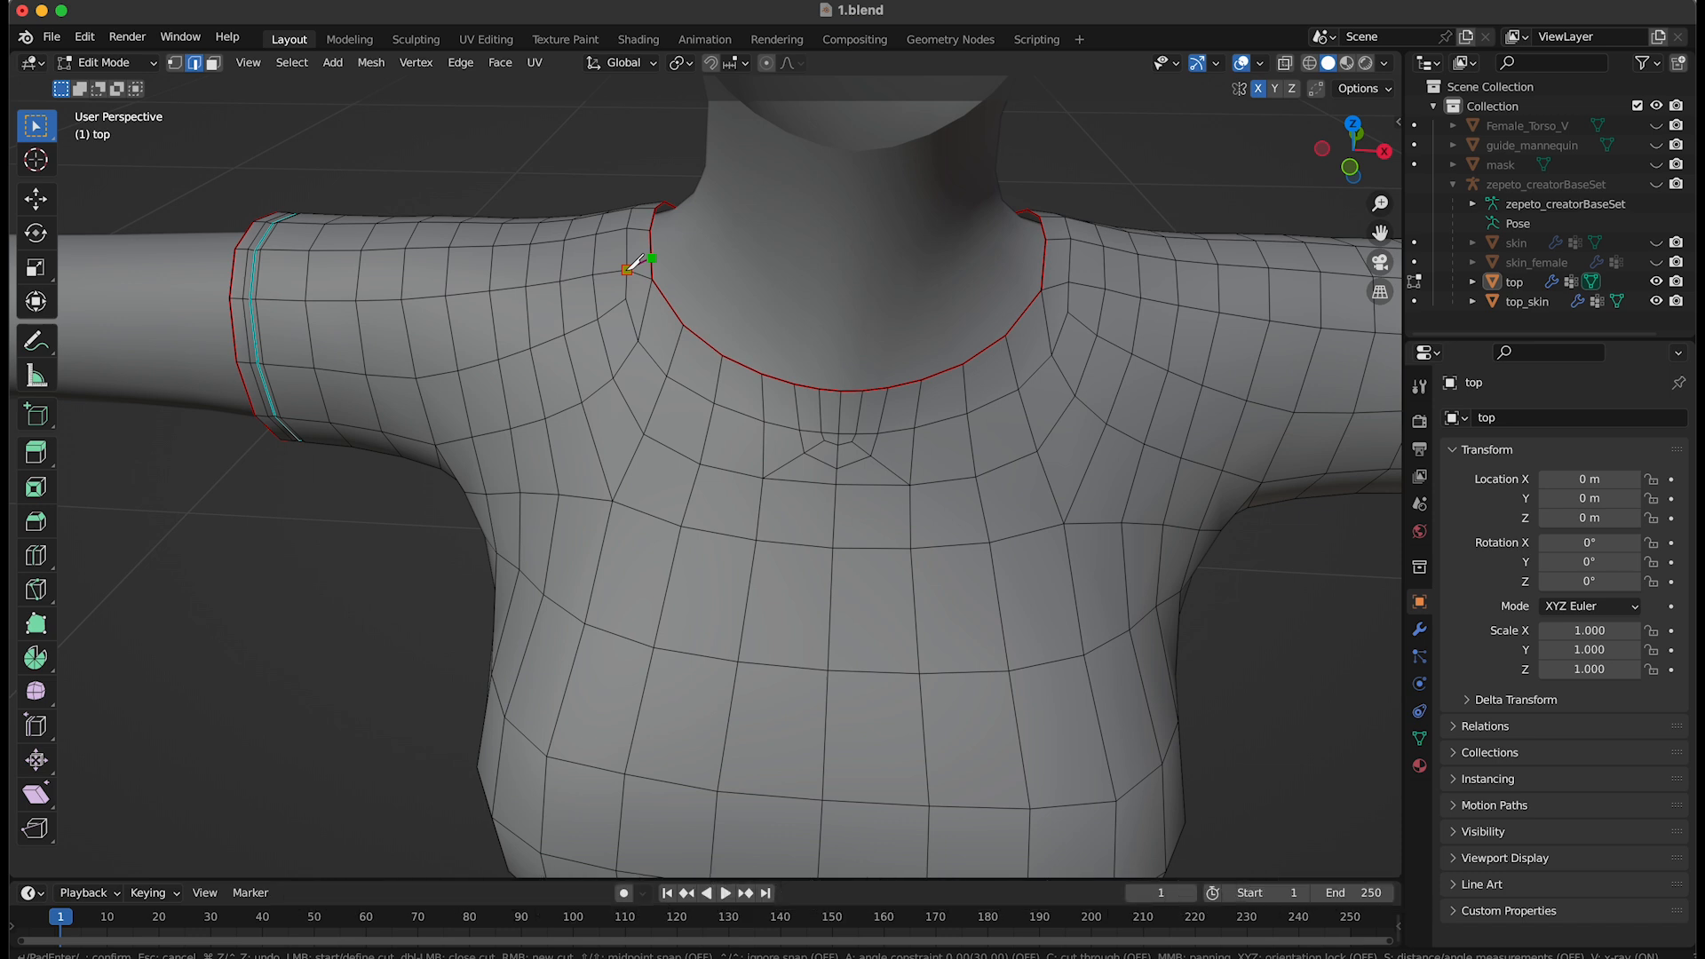
{"action": "left_click", "coordinate": [628, 269]}
{"action": "key", "text": "Return"}
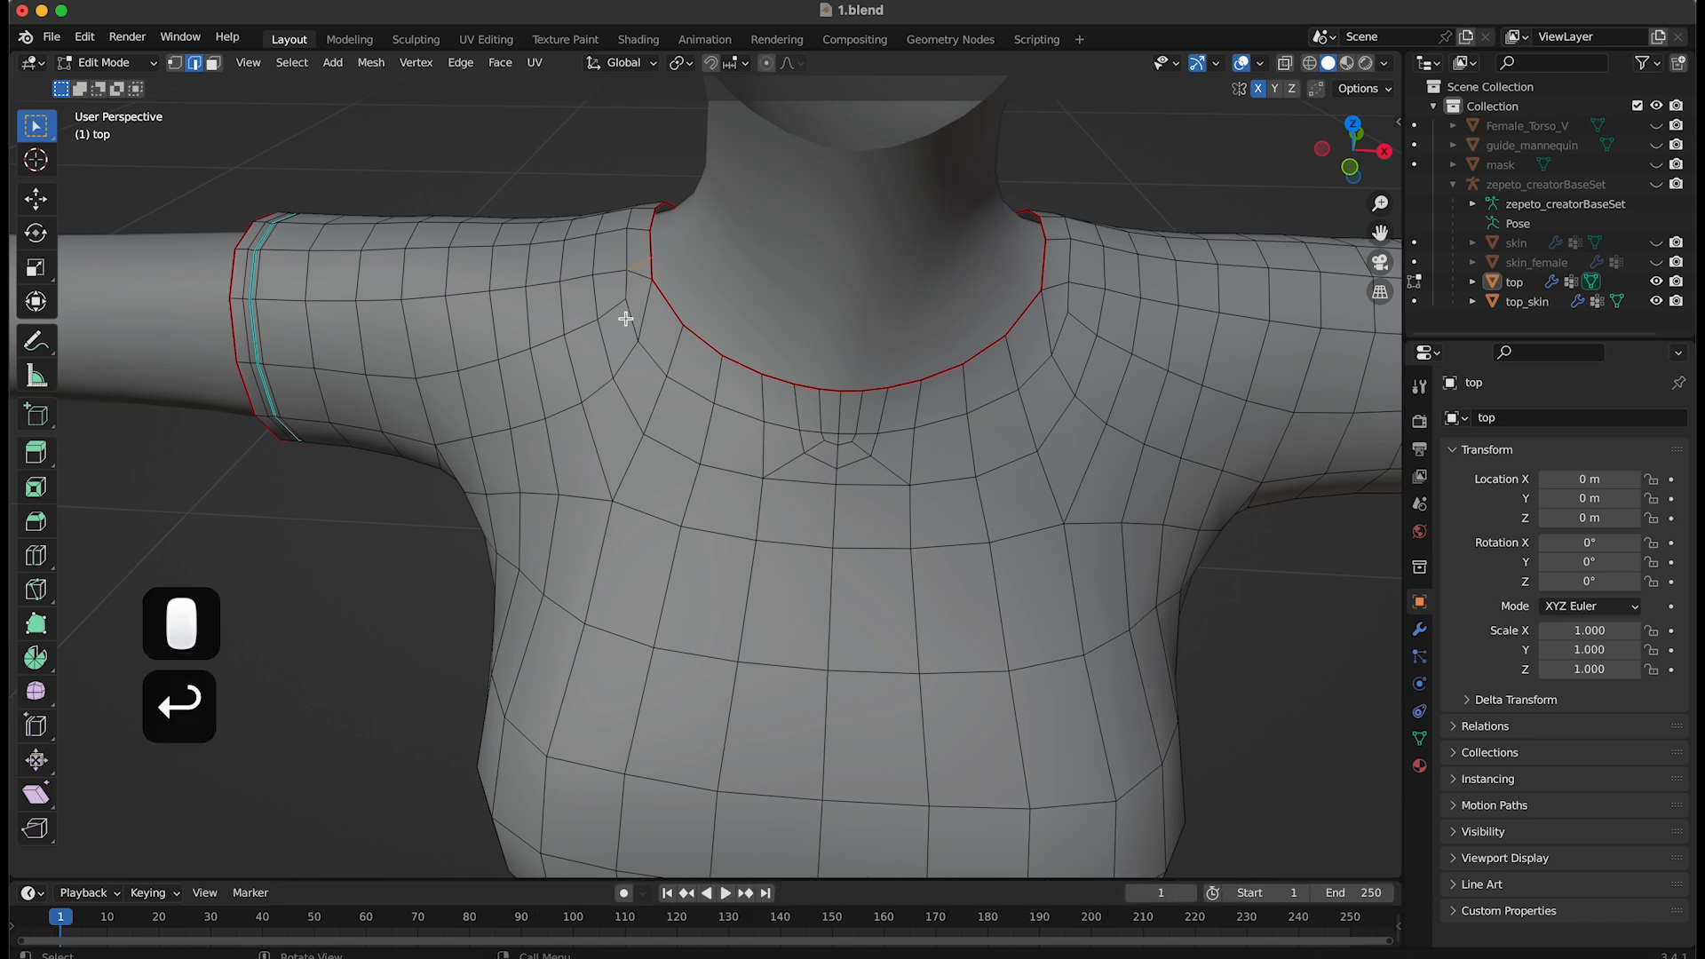
{"action": "key", "text": "k"}
{"action": "left_click", "coordinate": [627, 299]}
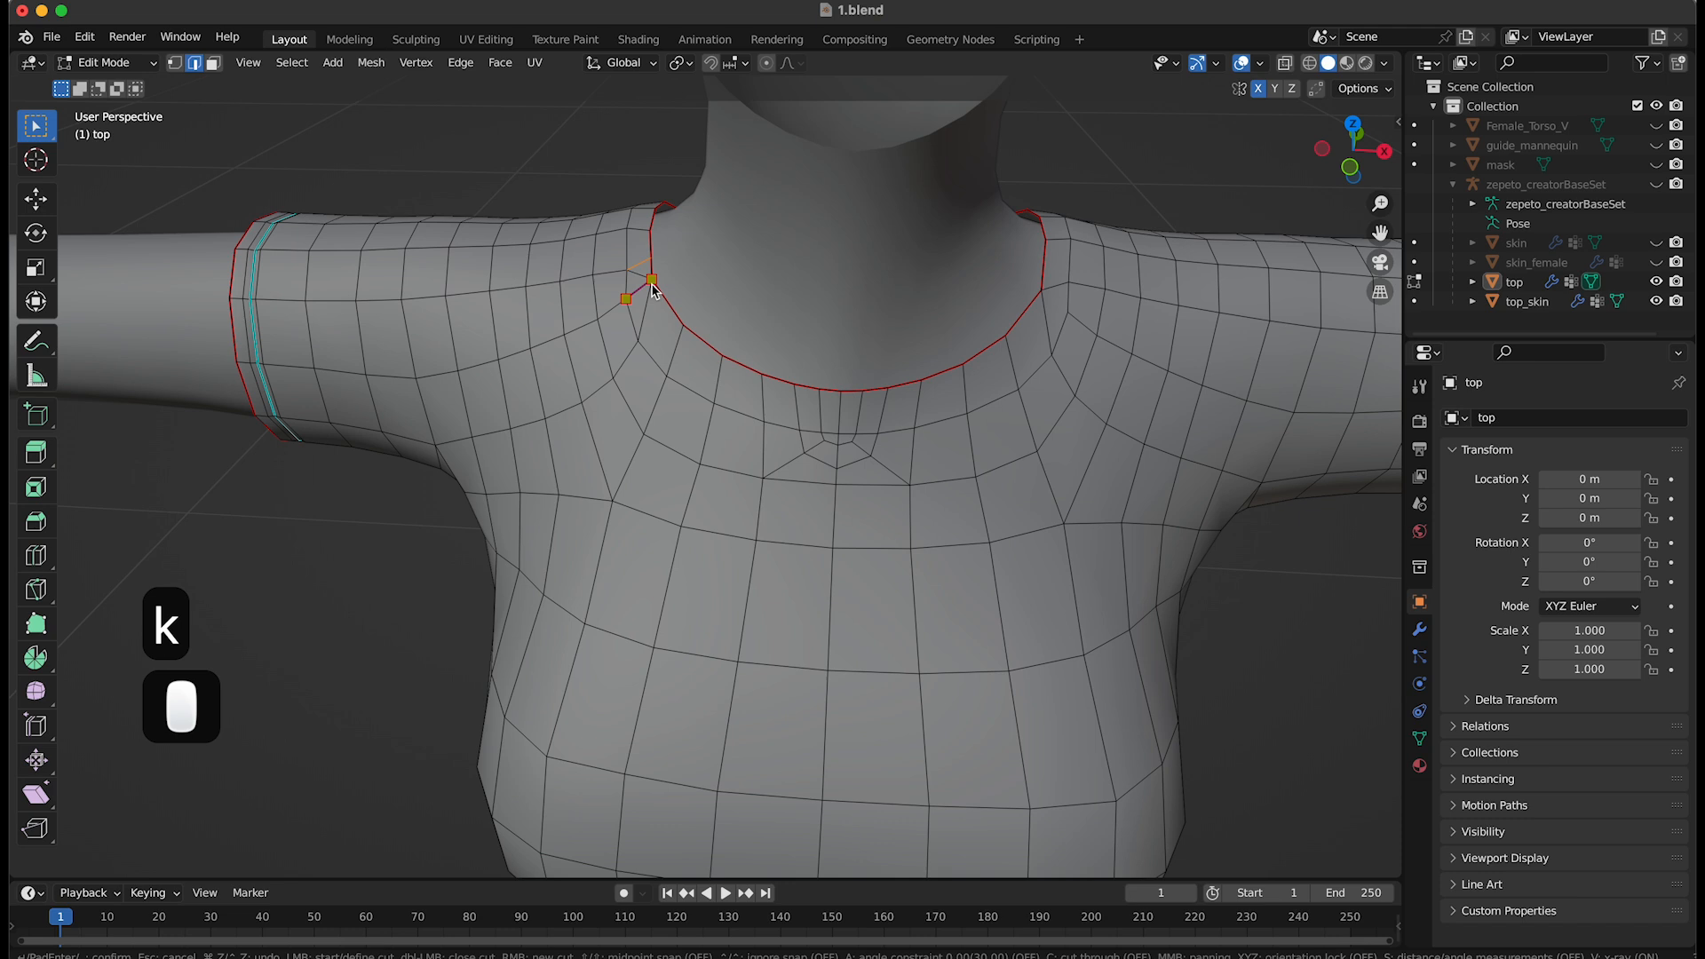
{"action": "left_click", "coordinate": [653, 283]}
{"action": "key", "text": "Return"}
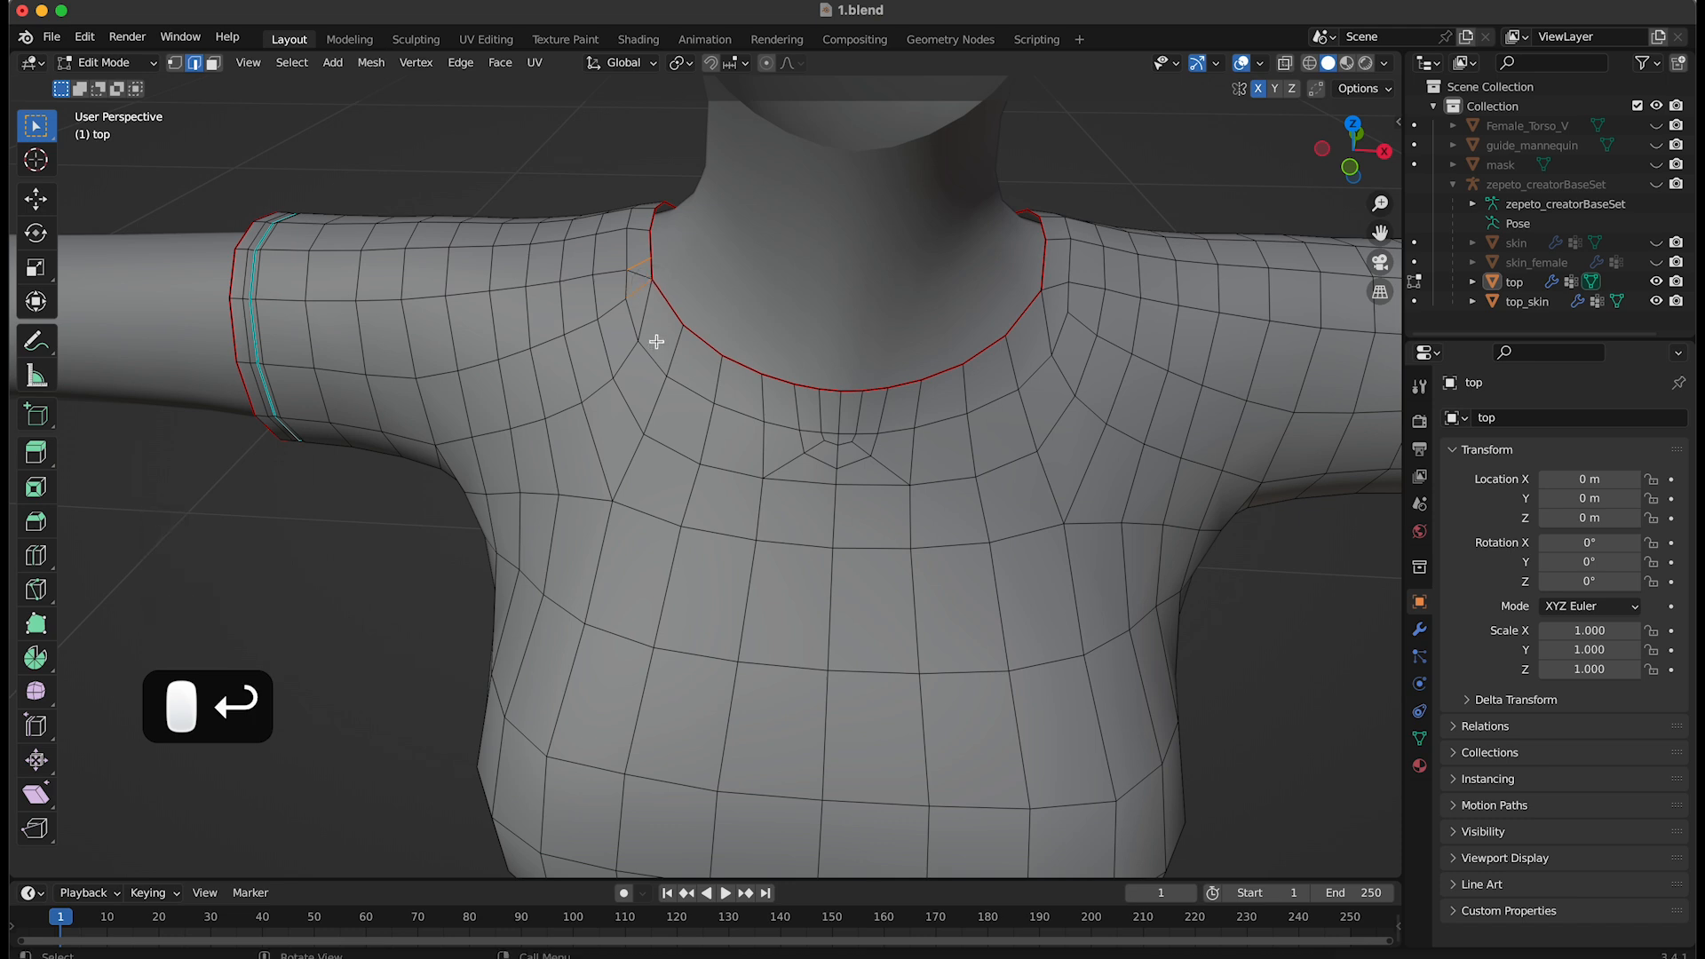
Knife a third edge from the lower collar vertex to the wearer's right neckline, and dissolve the redundant old edges beside it
{"action": "key", "text": "k"}
{"action": "left_click", "coordinate": [638, 341]}
{"action": "left_click", "coordinate": [650, 284]}
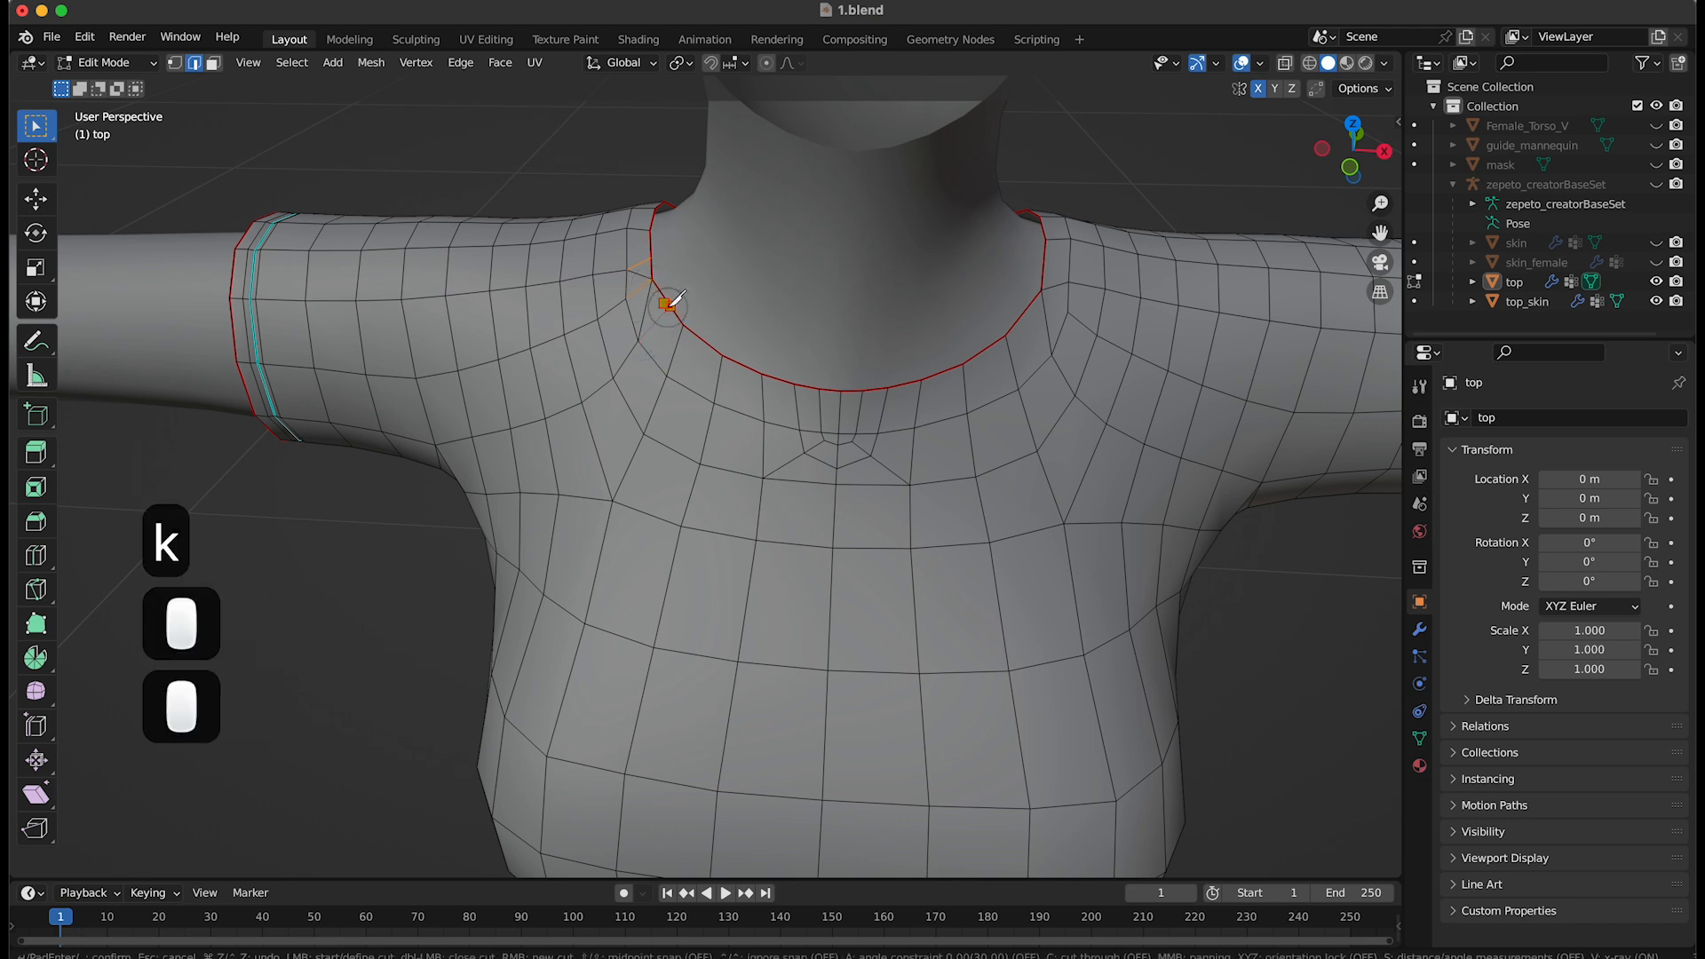
{"action": "key", "text": "Return"}
{"action": "left_click", "coordinate": [647, 304]}
{"action": "right_click", "coordinate": [643, 282]}
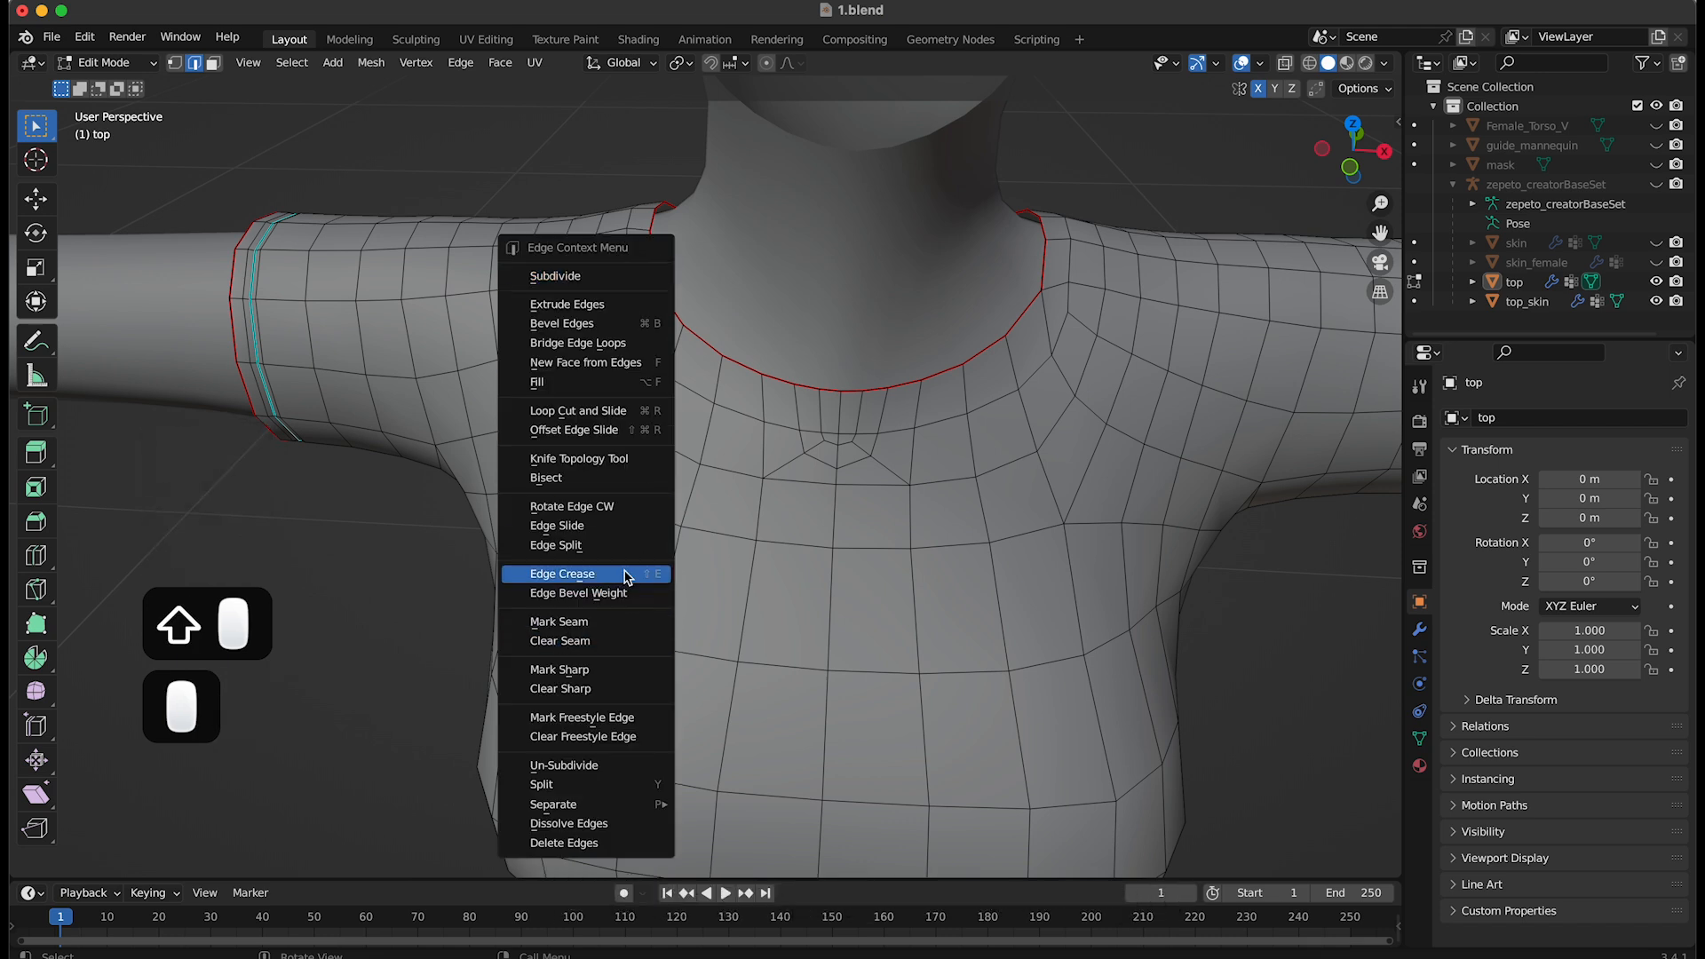
{"action": "left_click", "coordinate": [633, 823]}
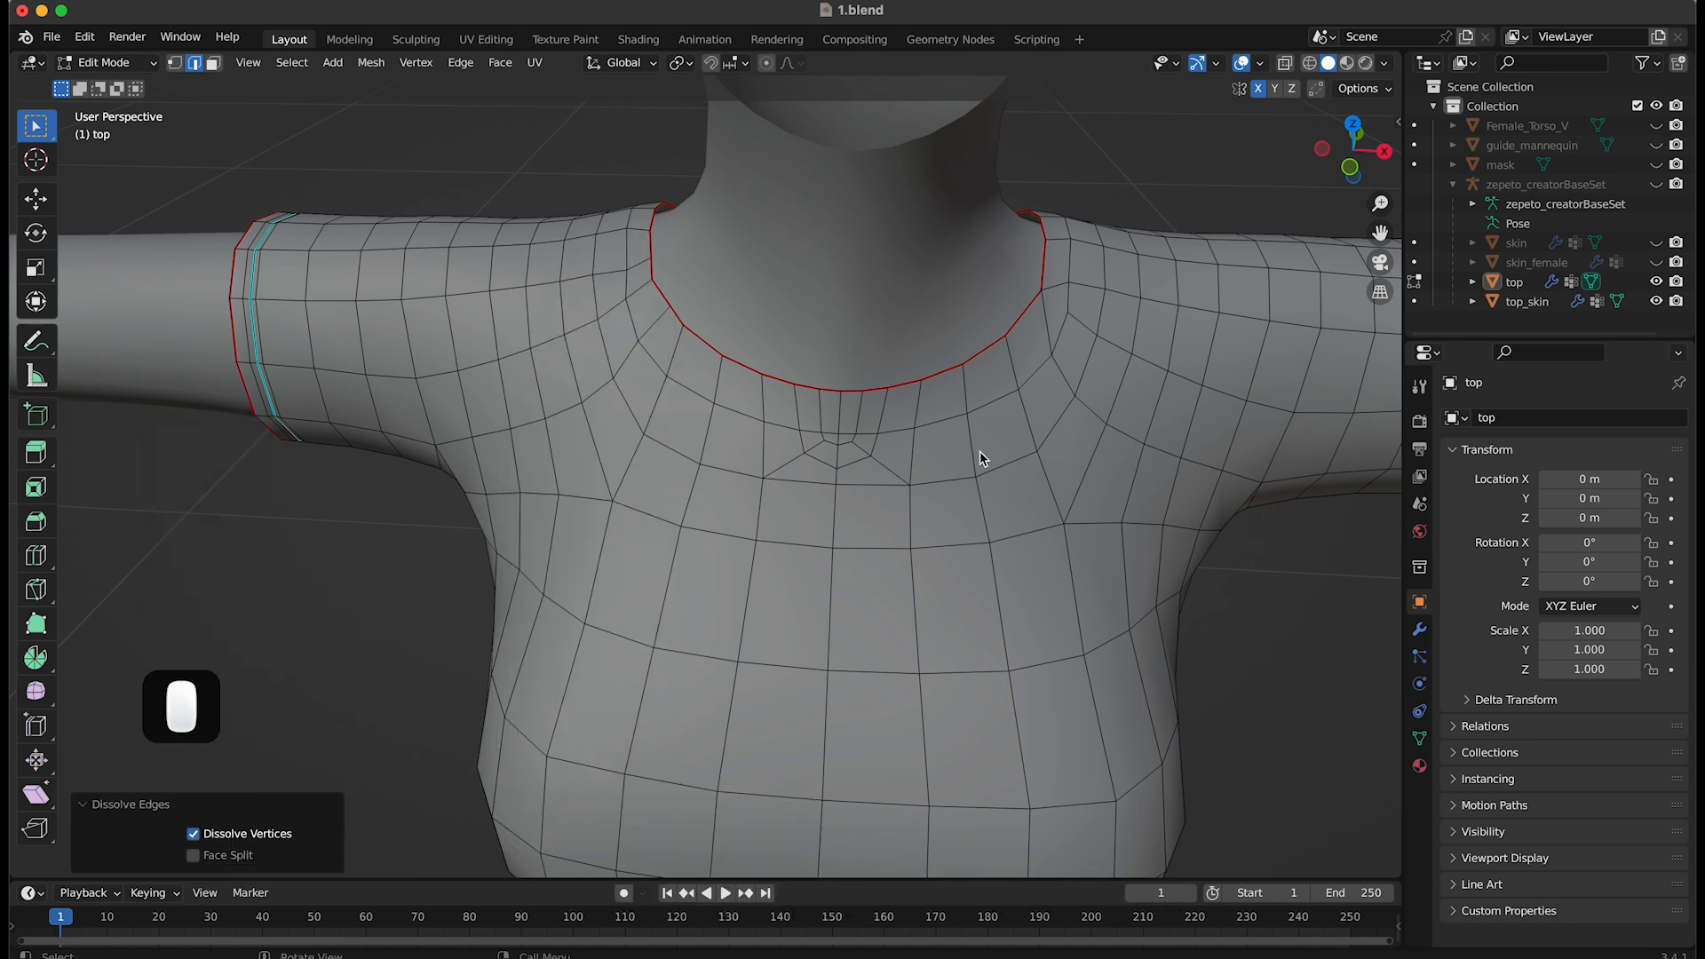
Knife two matching edges from the collar vertices to the neckline on the wearer's left side
{"action": "key", "text": "k"}
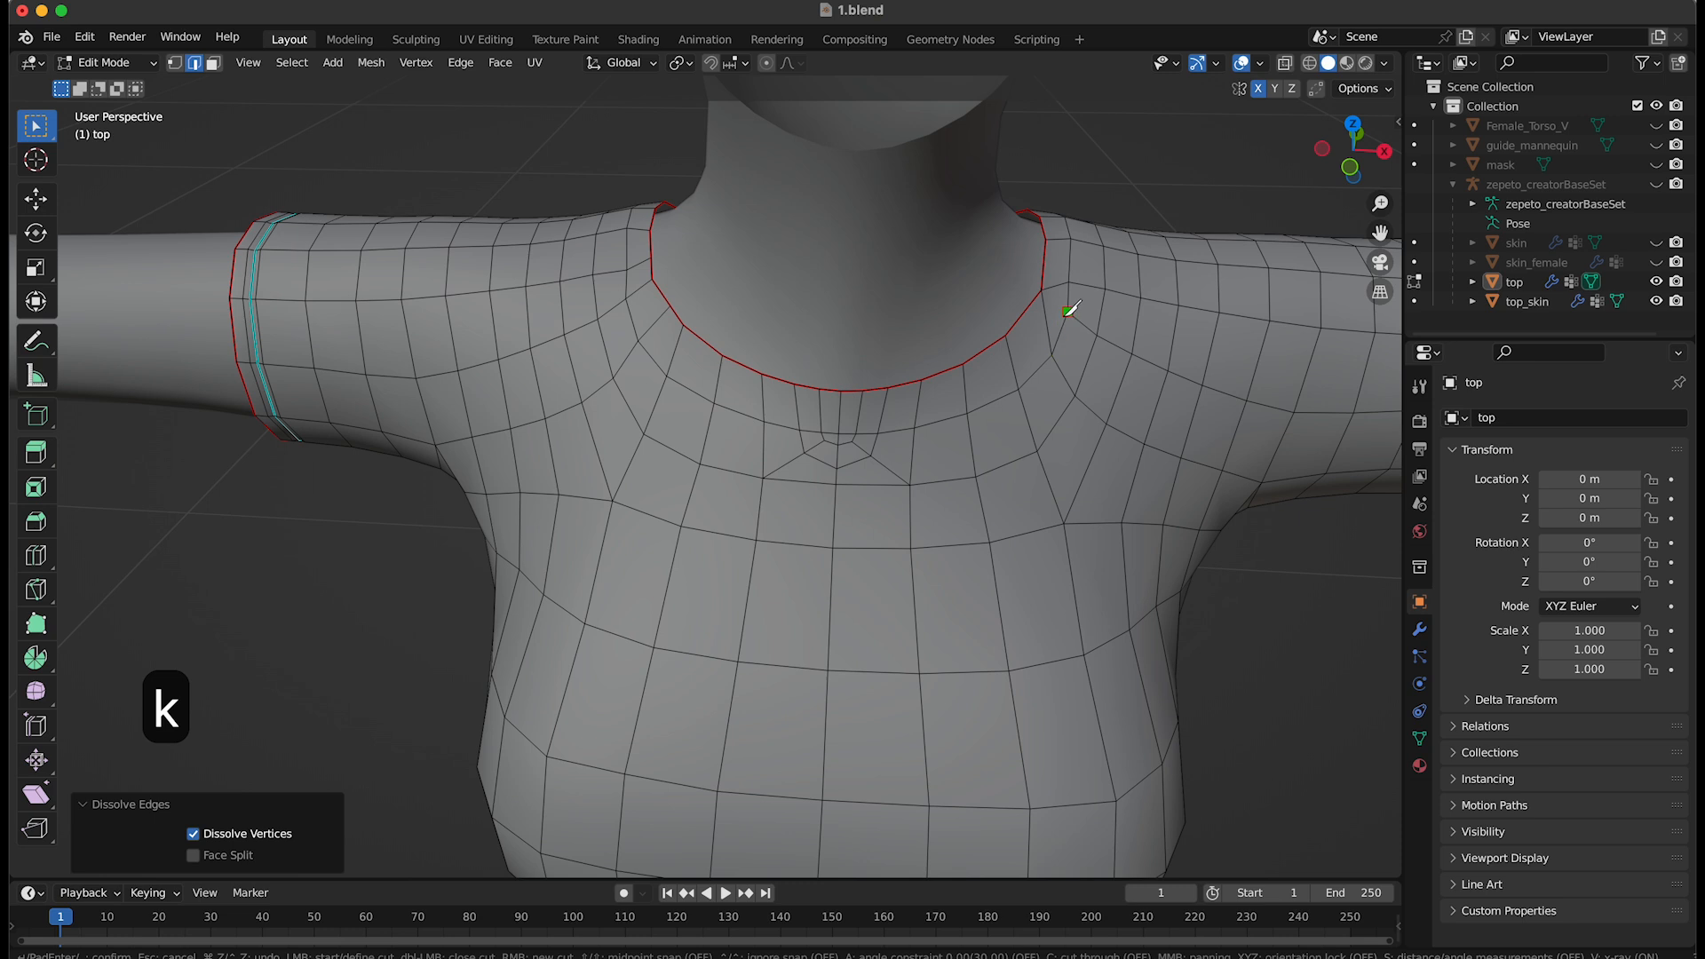
{"action": "left_click", "coordinate": [1068, 311]}
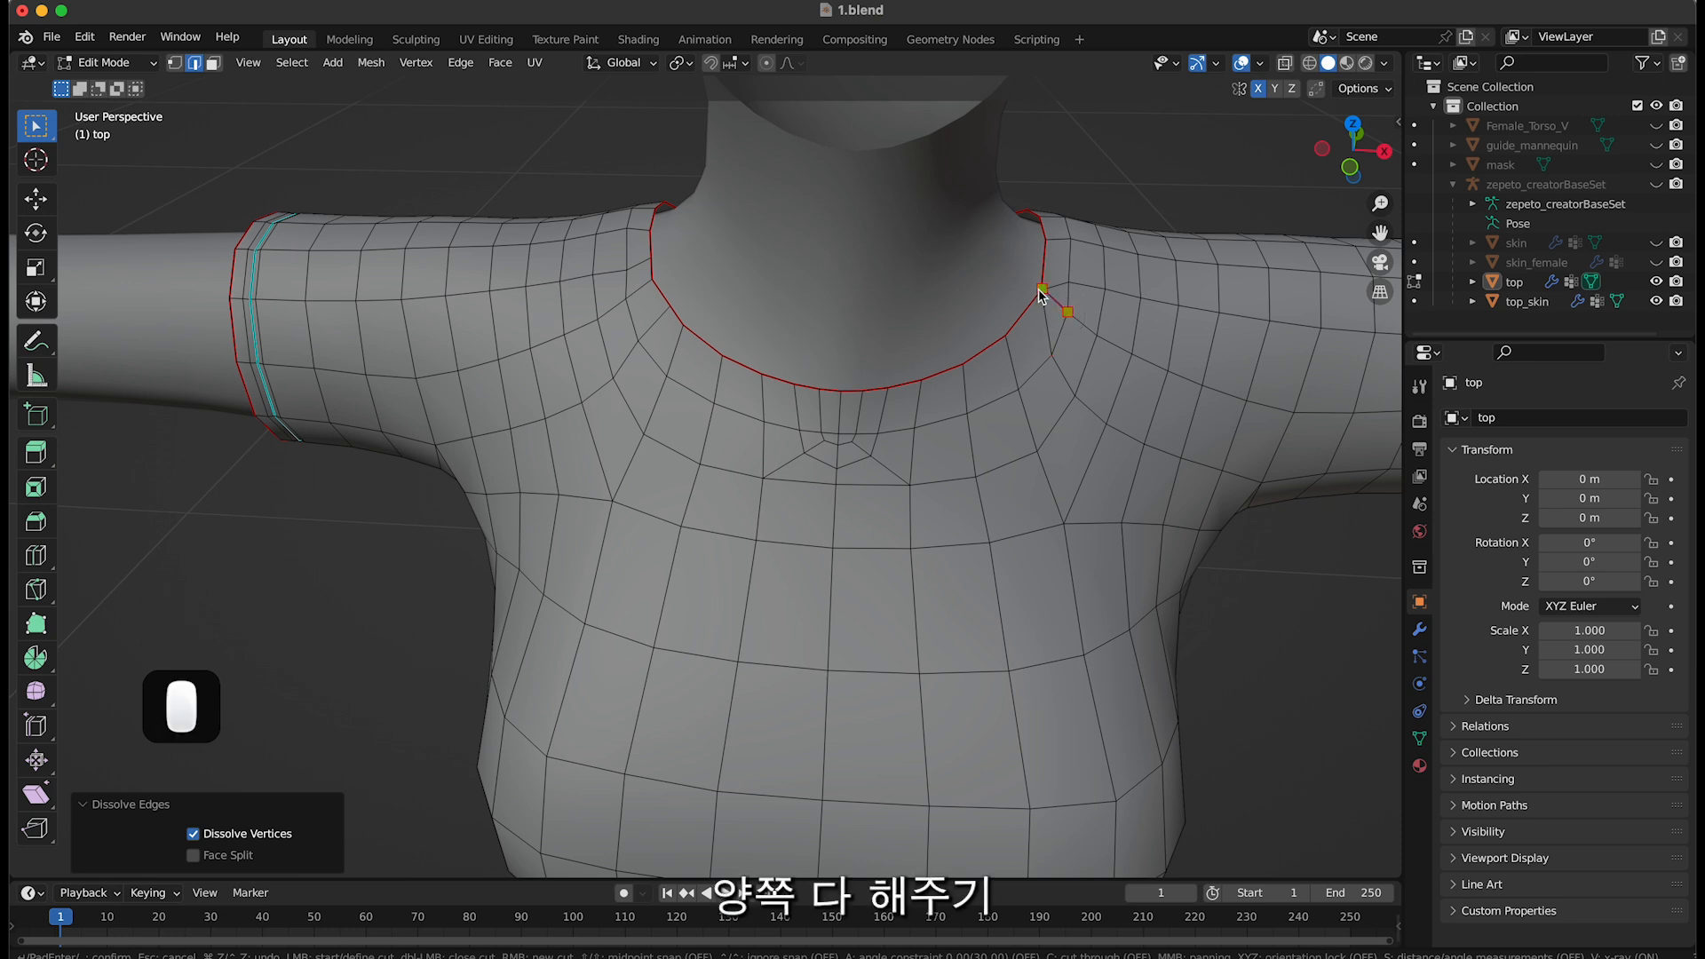
{"action": "left_click", "coordinate": [1042, 290]}
{"action": "key", "text": "Return"}
{"action": "key", "text": "k"}
{"action": "left_click", "coordinate": [1067, 265]}
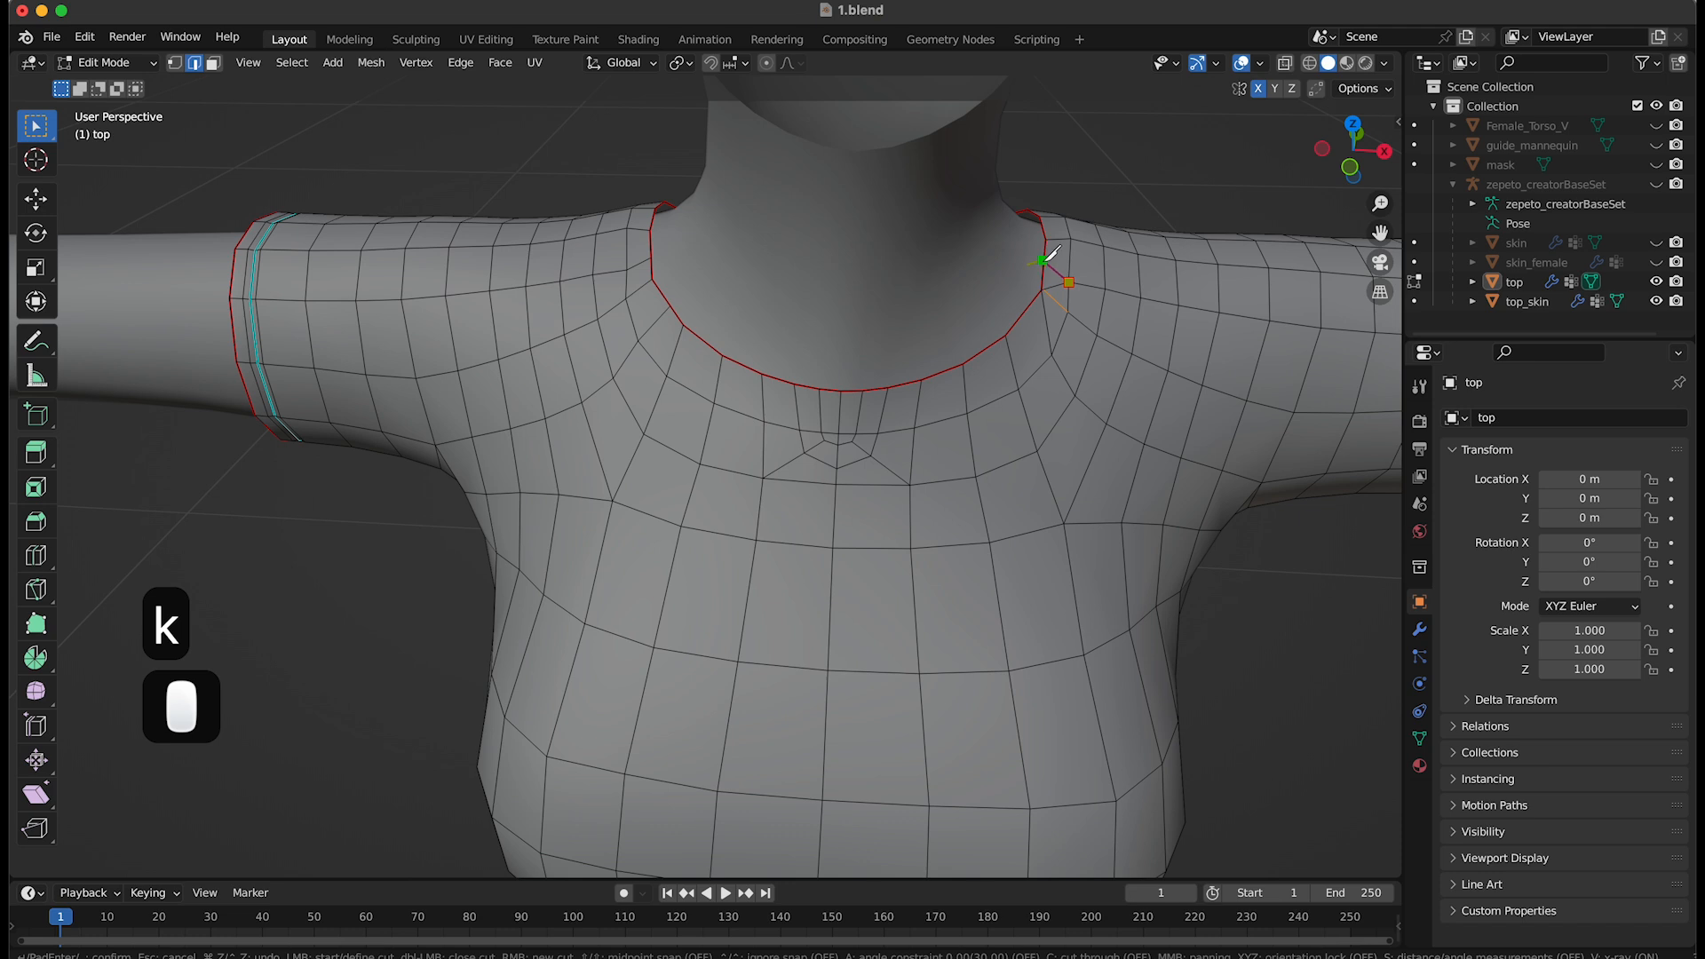
{"action": "left_click", "coordinate": [1045, 263]}
{"action": "key", "text": "Return"}
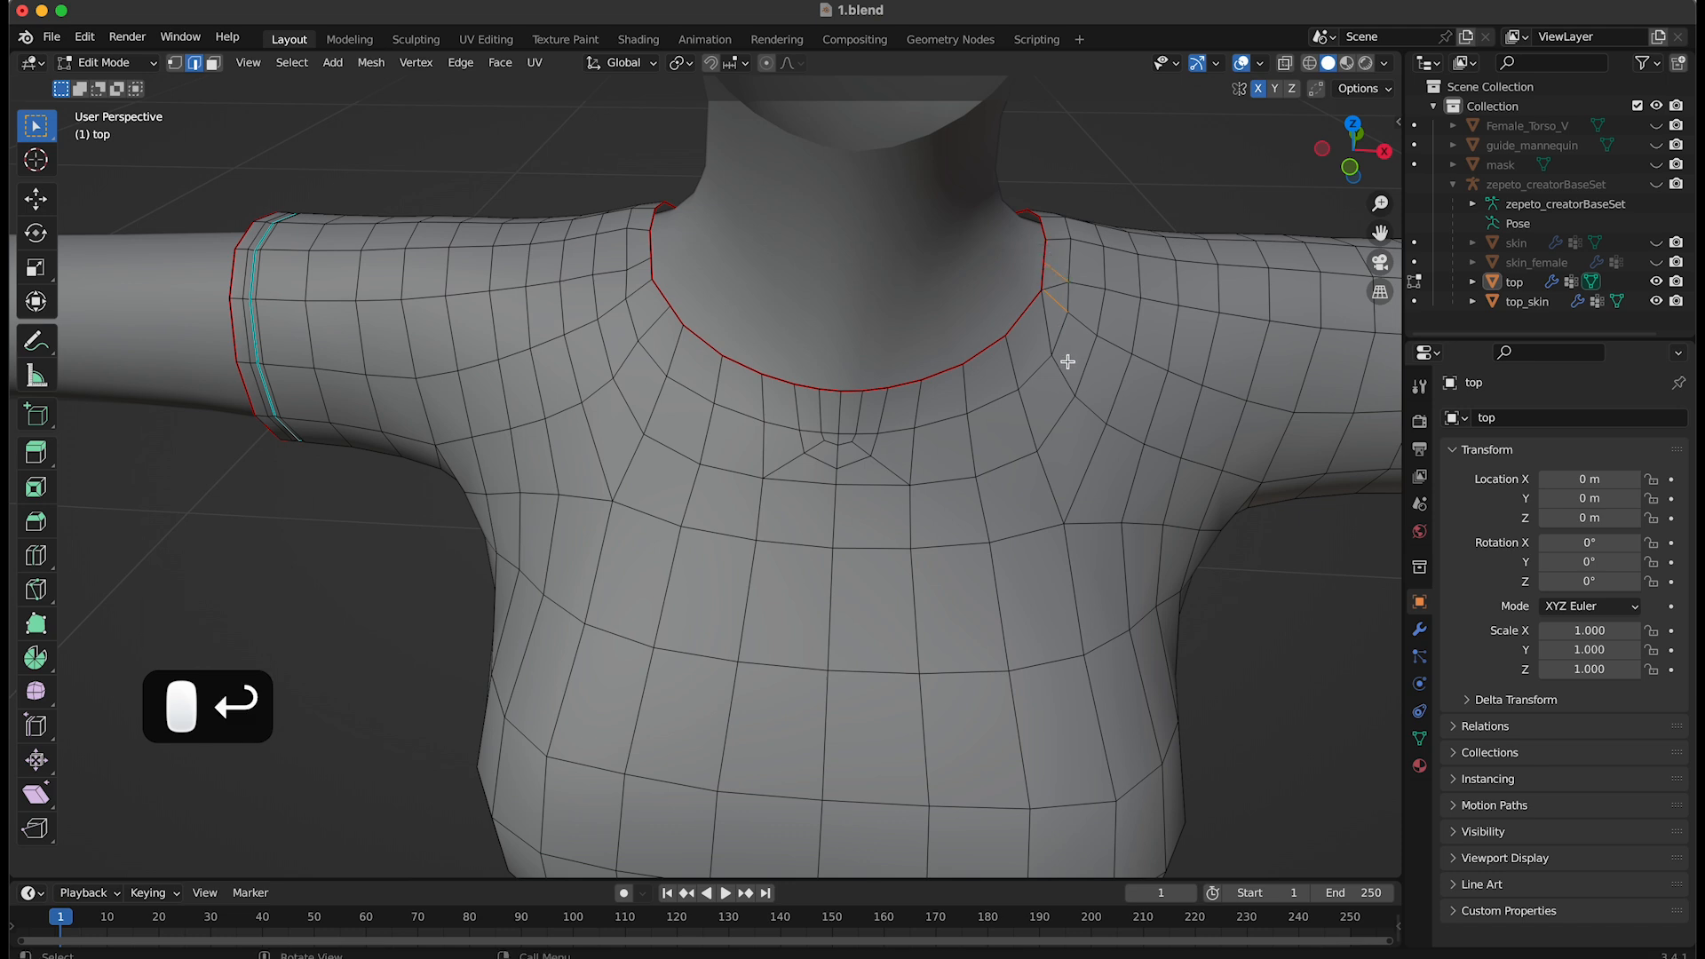
Knife the third matching edge at the wearer's left neckline and dissolve the redundant old edges there
{"action": "key", "text": "k"}
{"action": "left_click", "coordinate": [1052, 354]}
{"action": "left_click", "coordinate": [1042, 292]}
{"action": "key", "text": "Return"}
{"action": "left_click", "coordinate": [1043, 315]}
{"action": "left_click", "coordinate": [1055, 293], "text": "shift"}
{"action": "right_click", "coordinate": [1056, 288]}
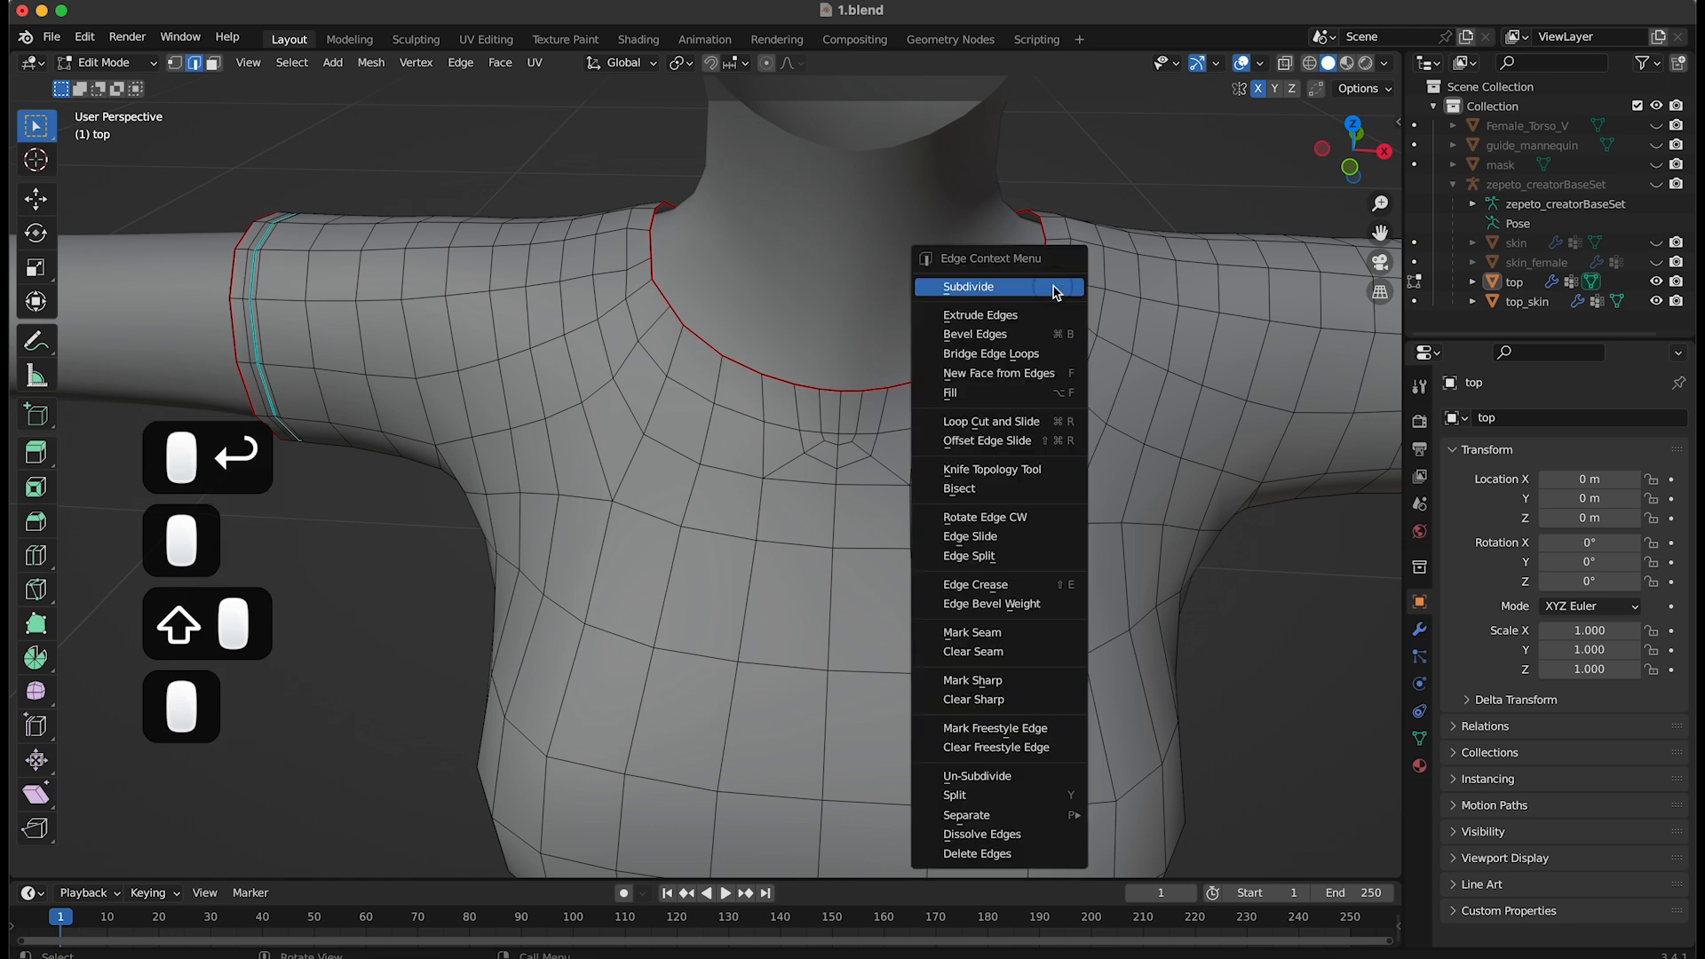
{"action": "left_click", "coordinate": [1010, 834]}
{"action": "left_click", "coordinate": [1113, 673]}
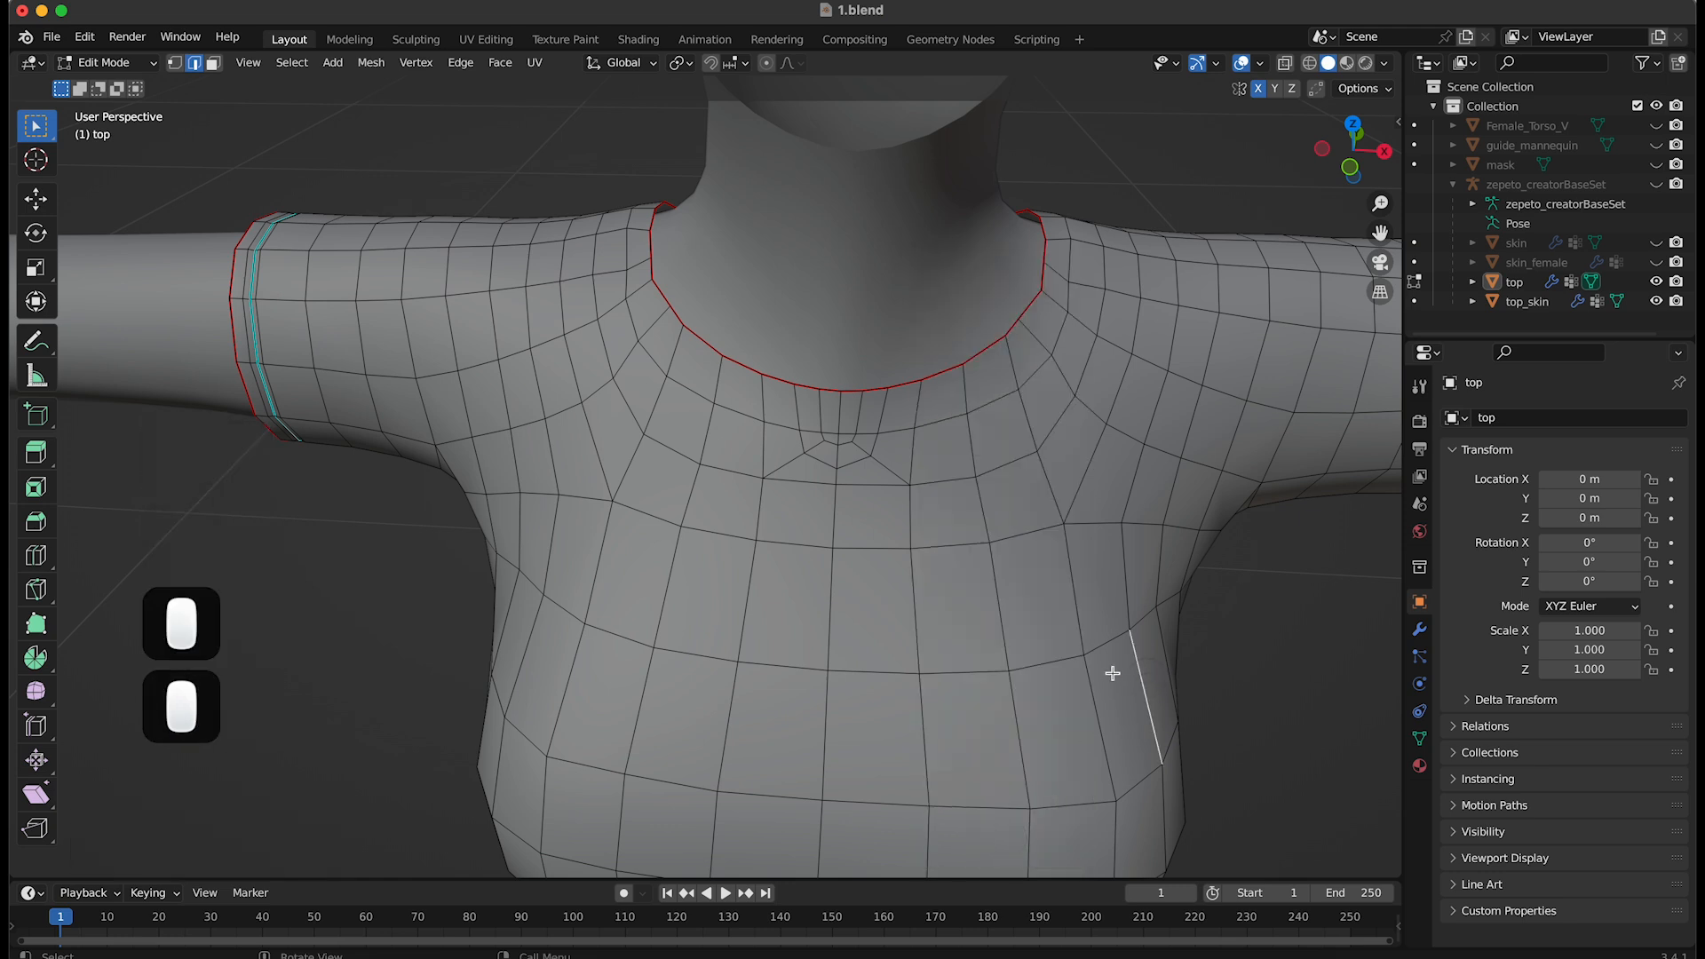
Try a centred loop cut around the neckline band and undo it
{"action": "key", "text": "super+r"}
{"action": "left_click", "coordinate": [754, 389]}
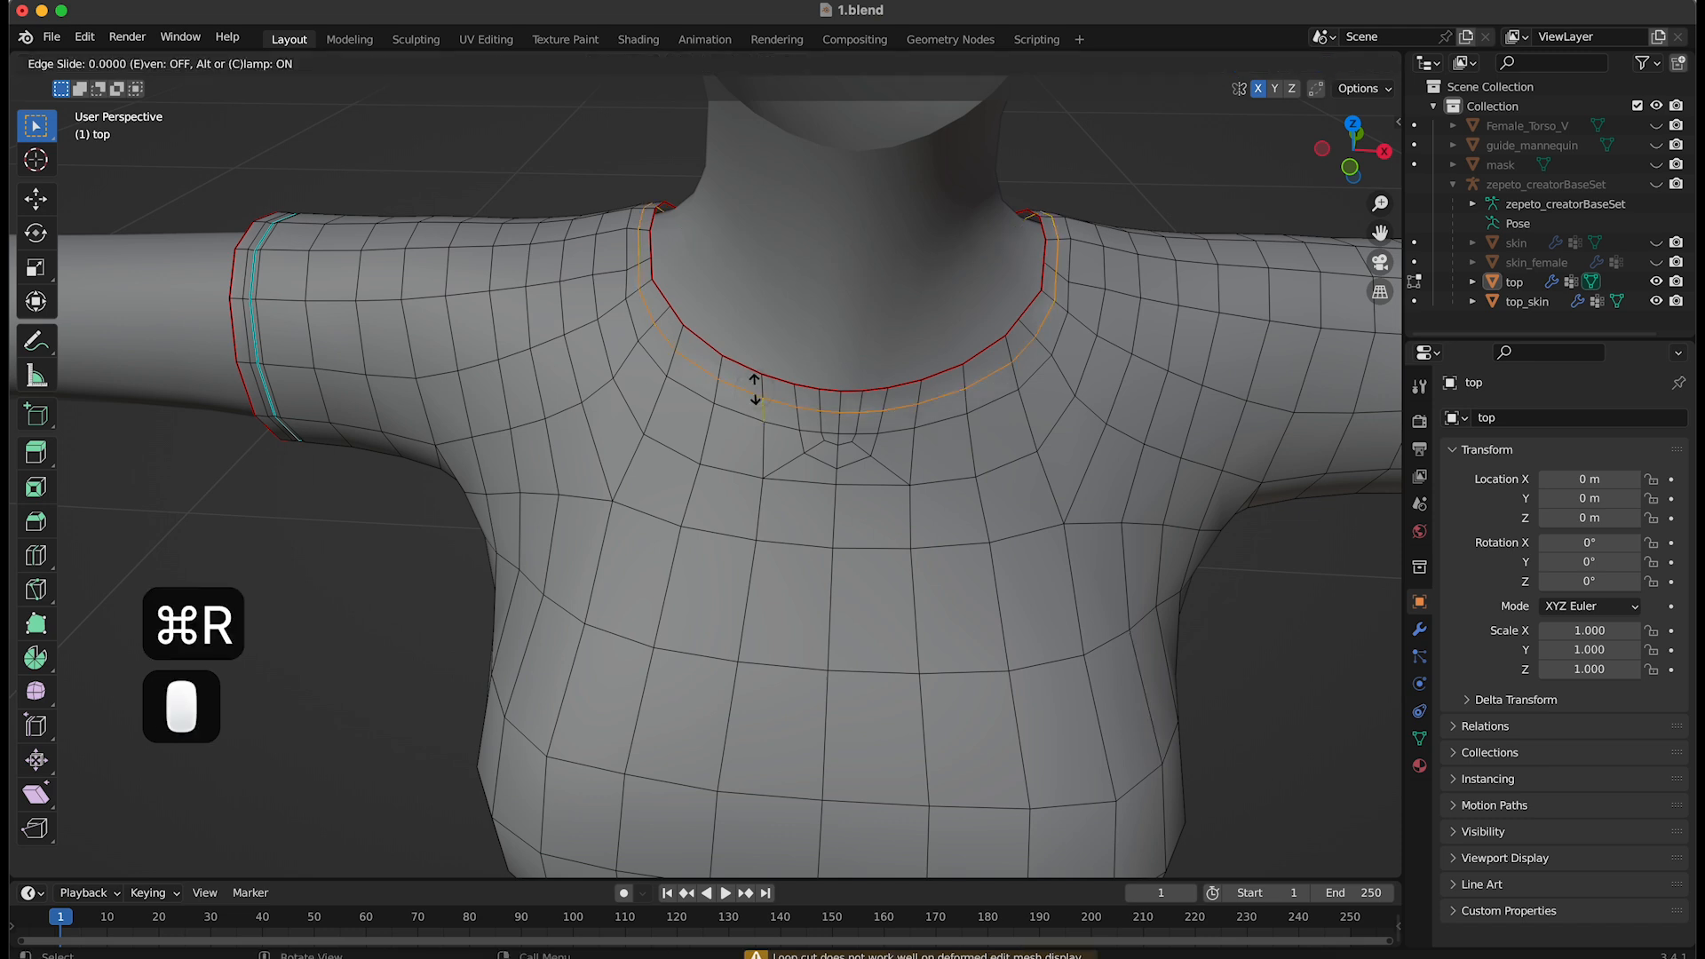
{"action": "left_click", "coordinate": [754, 389]}
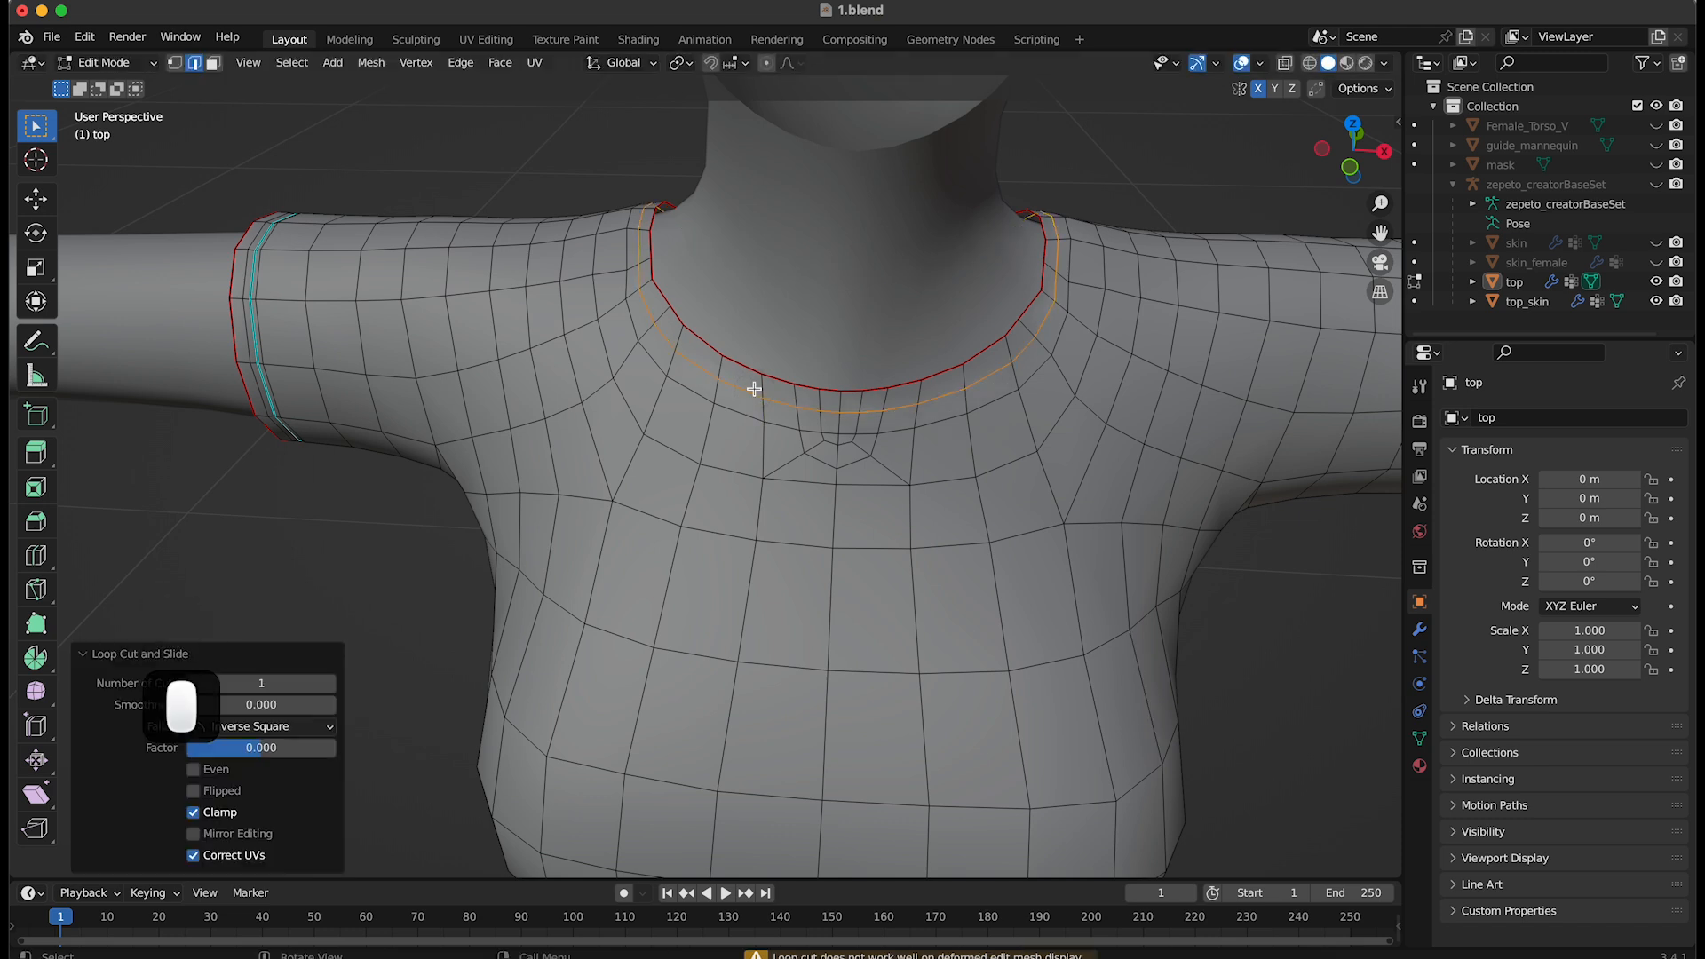
{"action": "key", "text": "Escape"}
{"action": "left_click", "coordinate": [804, 349]}
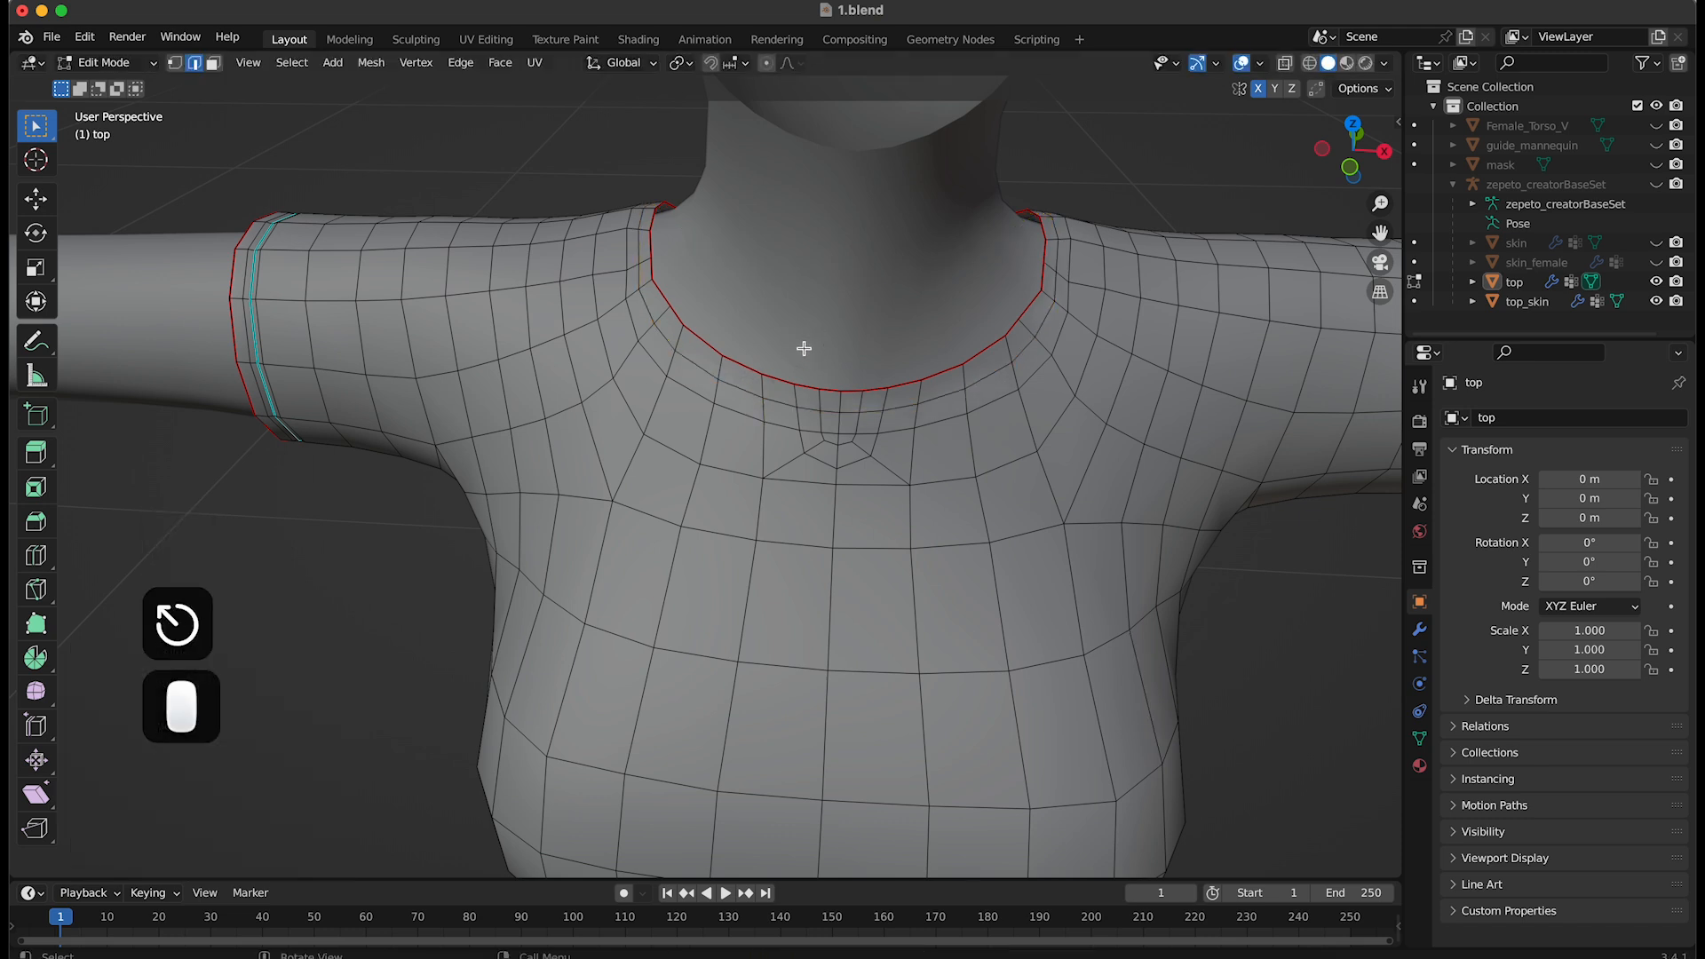
{"action": "key", "text": "super+z"}
{"action": "key", "text": "super+z"}
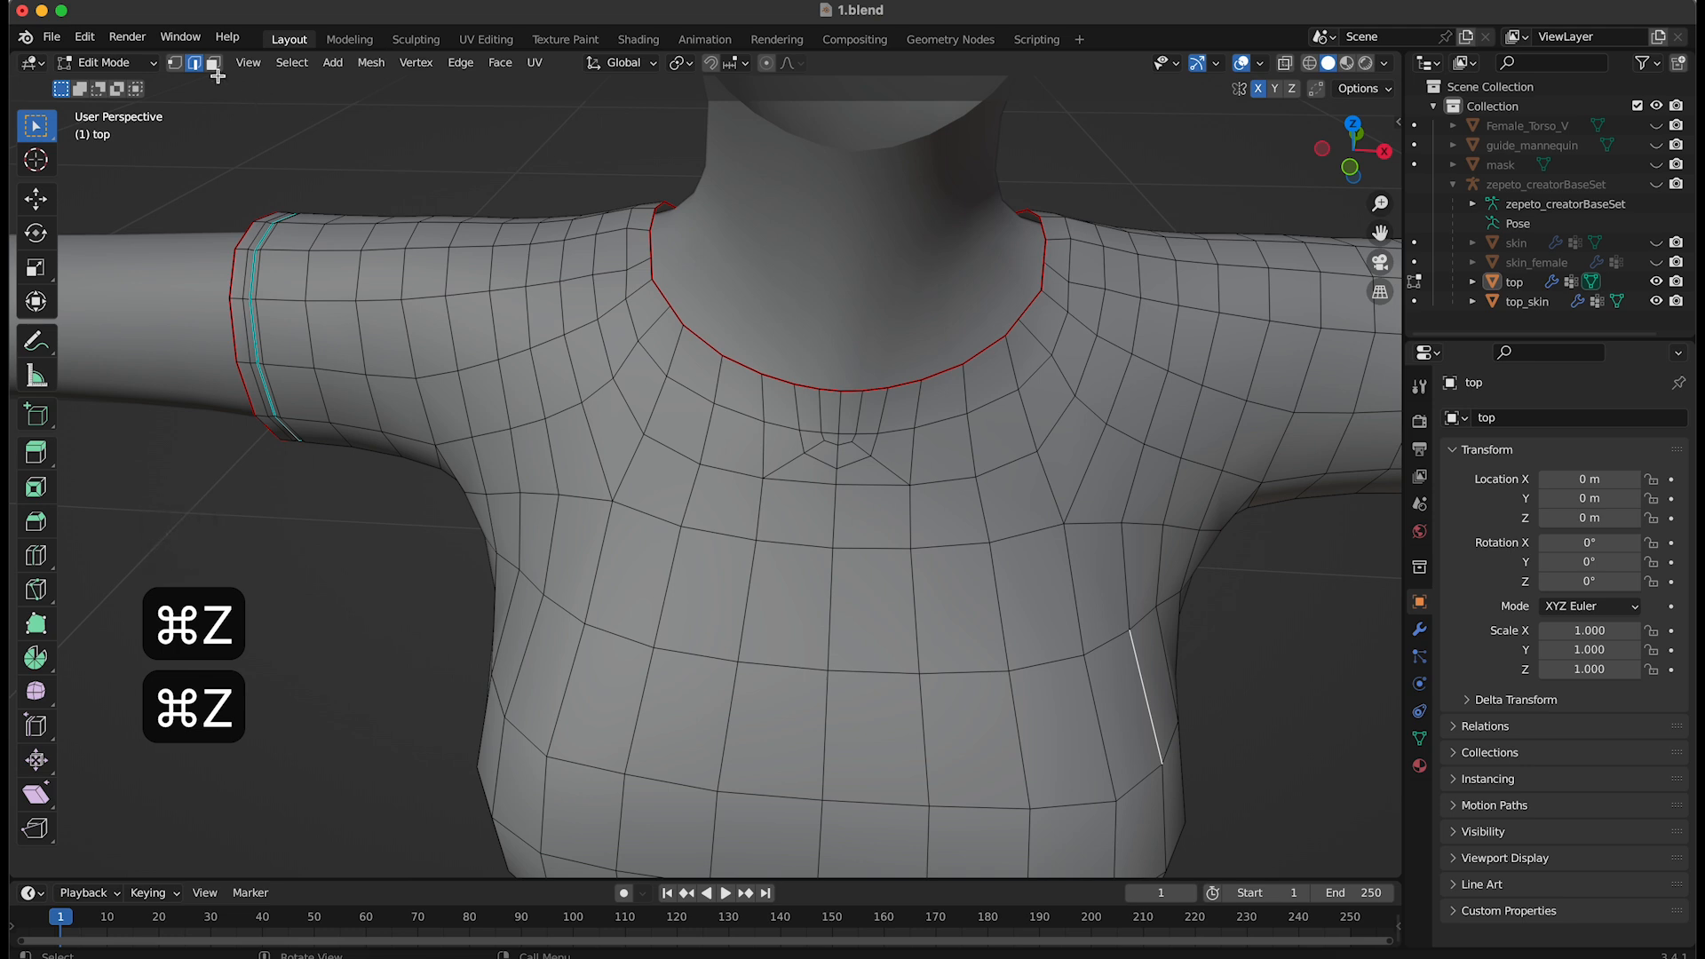
Smooth the vertices of the neckline's outer edge loop and move the loop slightly along Z
{"action": "left_click", "coordinate": [176, 63]}
{"action": "left_click", "coordinate": [657, 304]}
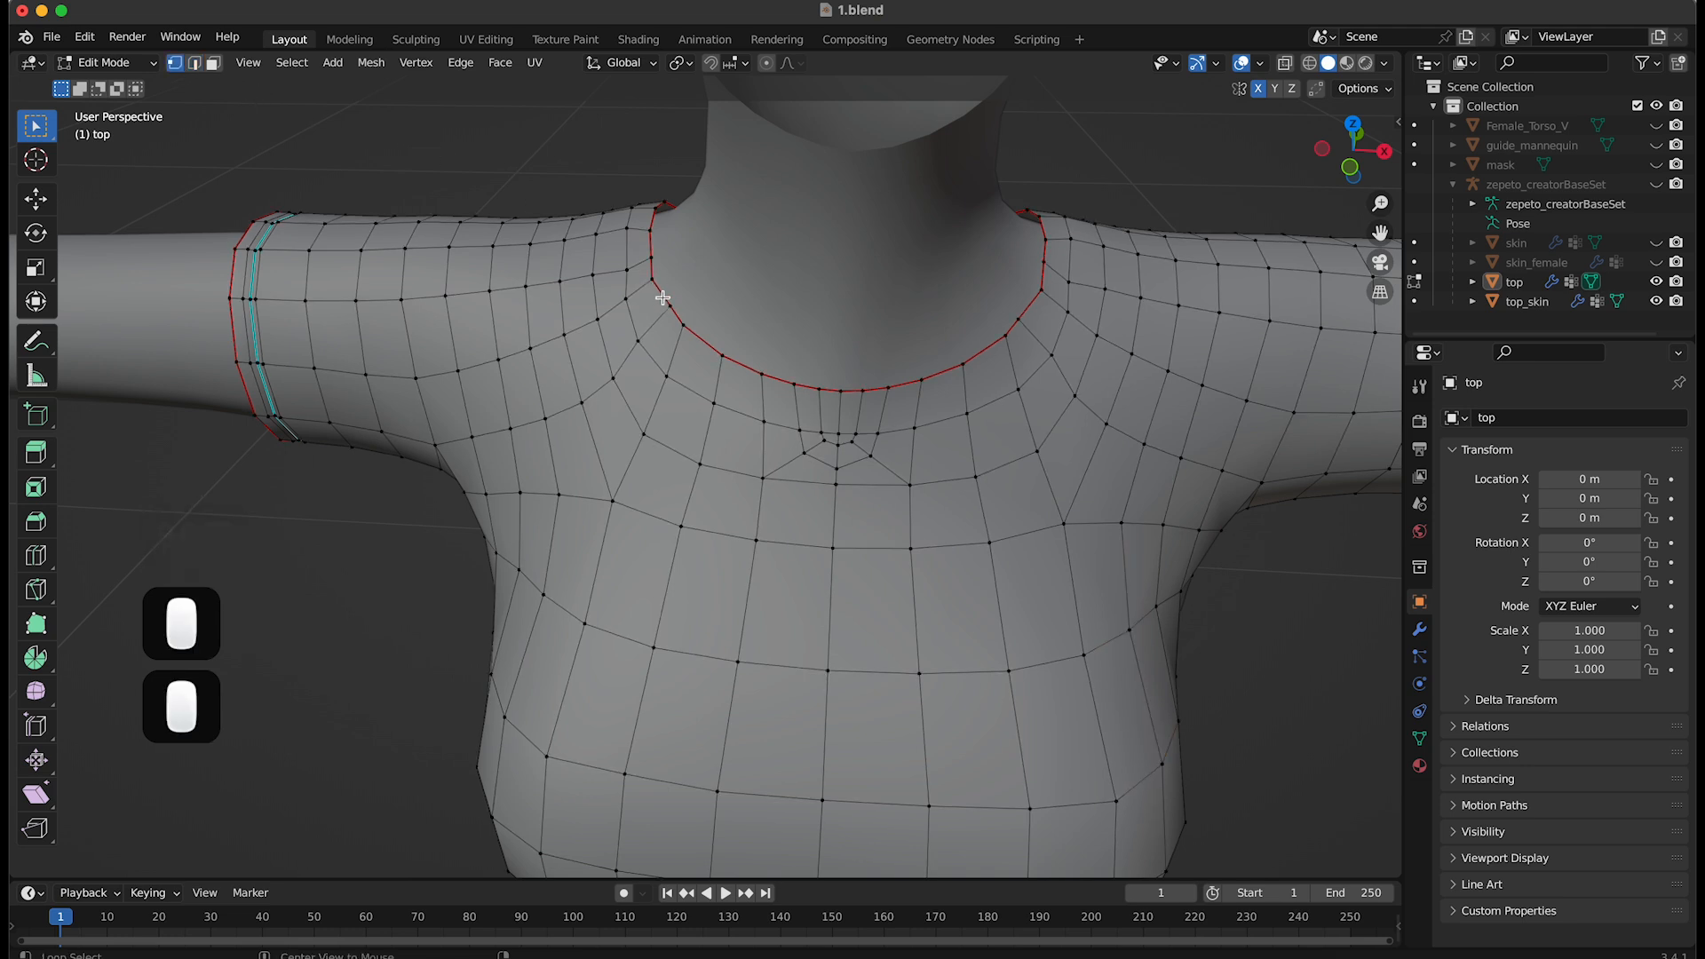
{"action": "left_click", "coordinate": [662, 297], "text": "alt"}
{"action": "right_click", "coordinate": [663, 298]}
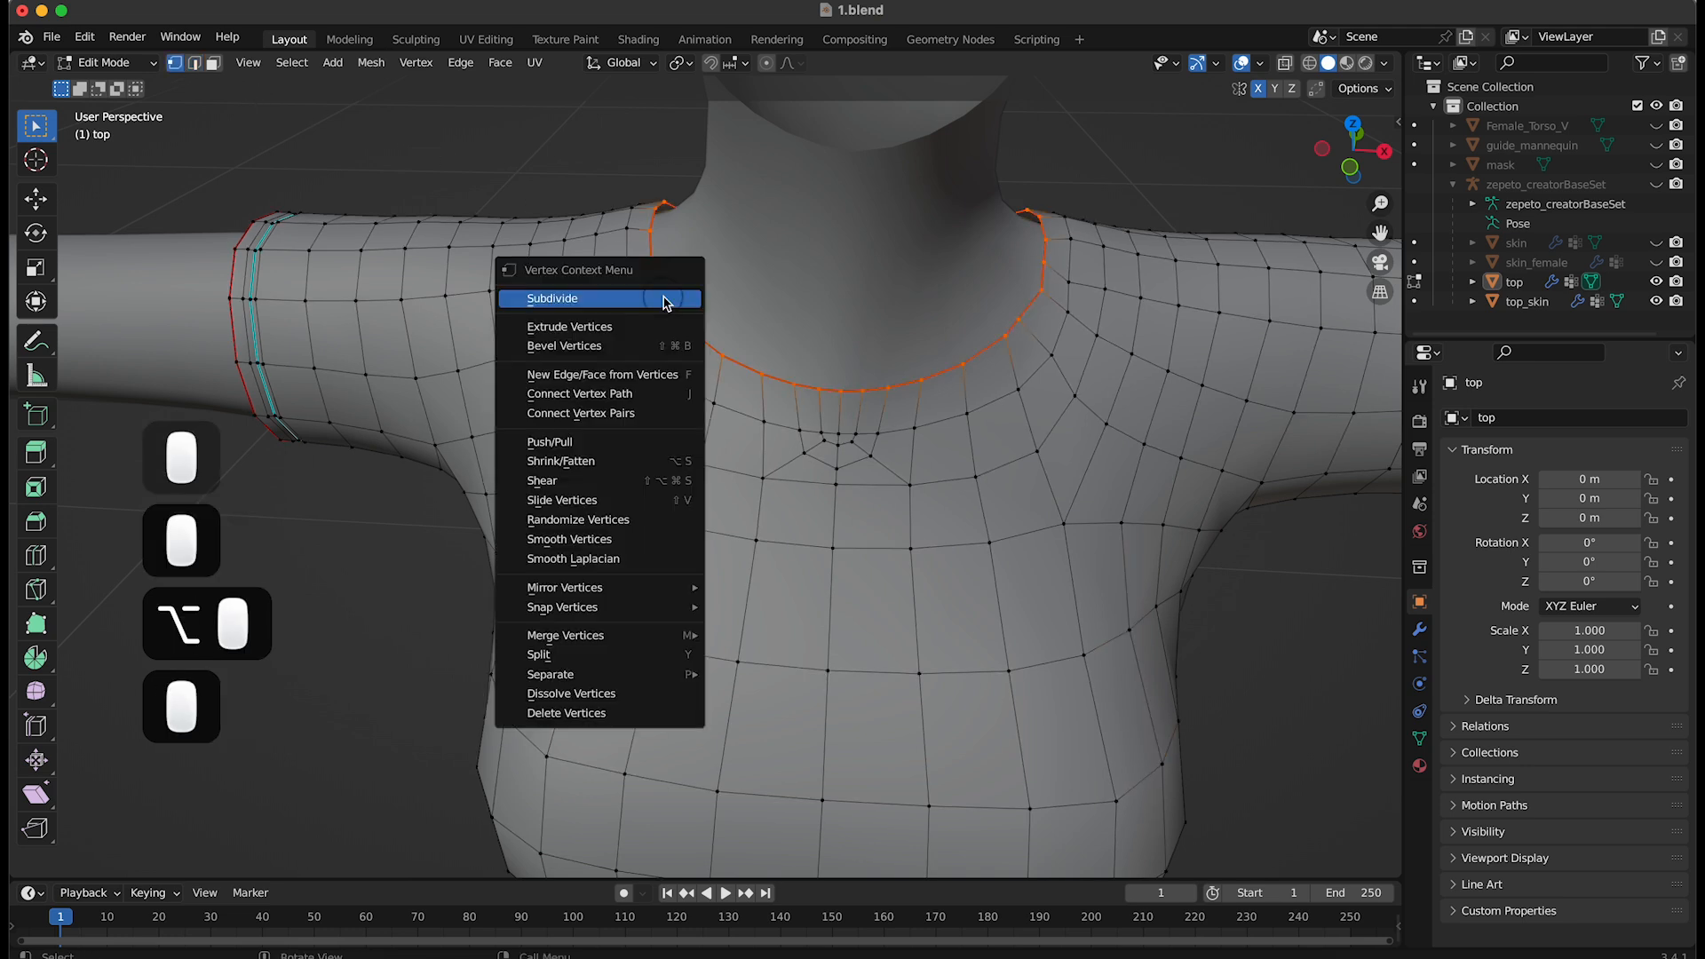
{"action": "left_click", "coordinate": [573, 539]}
{"action": "key", "text": "g"}
{"action": "key", "text": "z"}
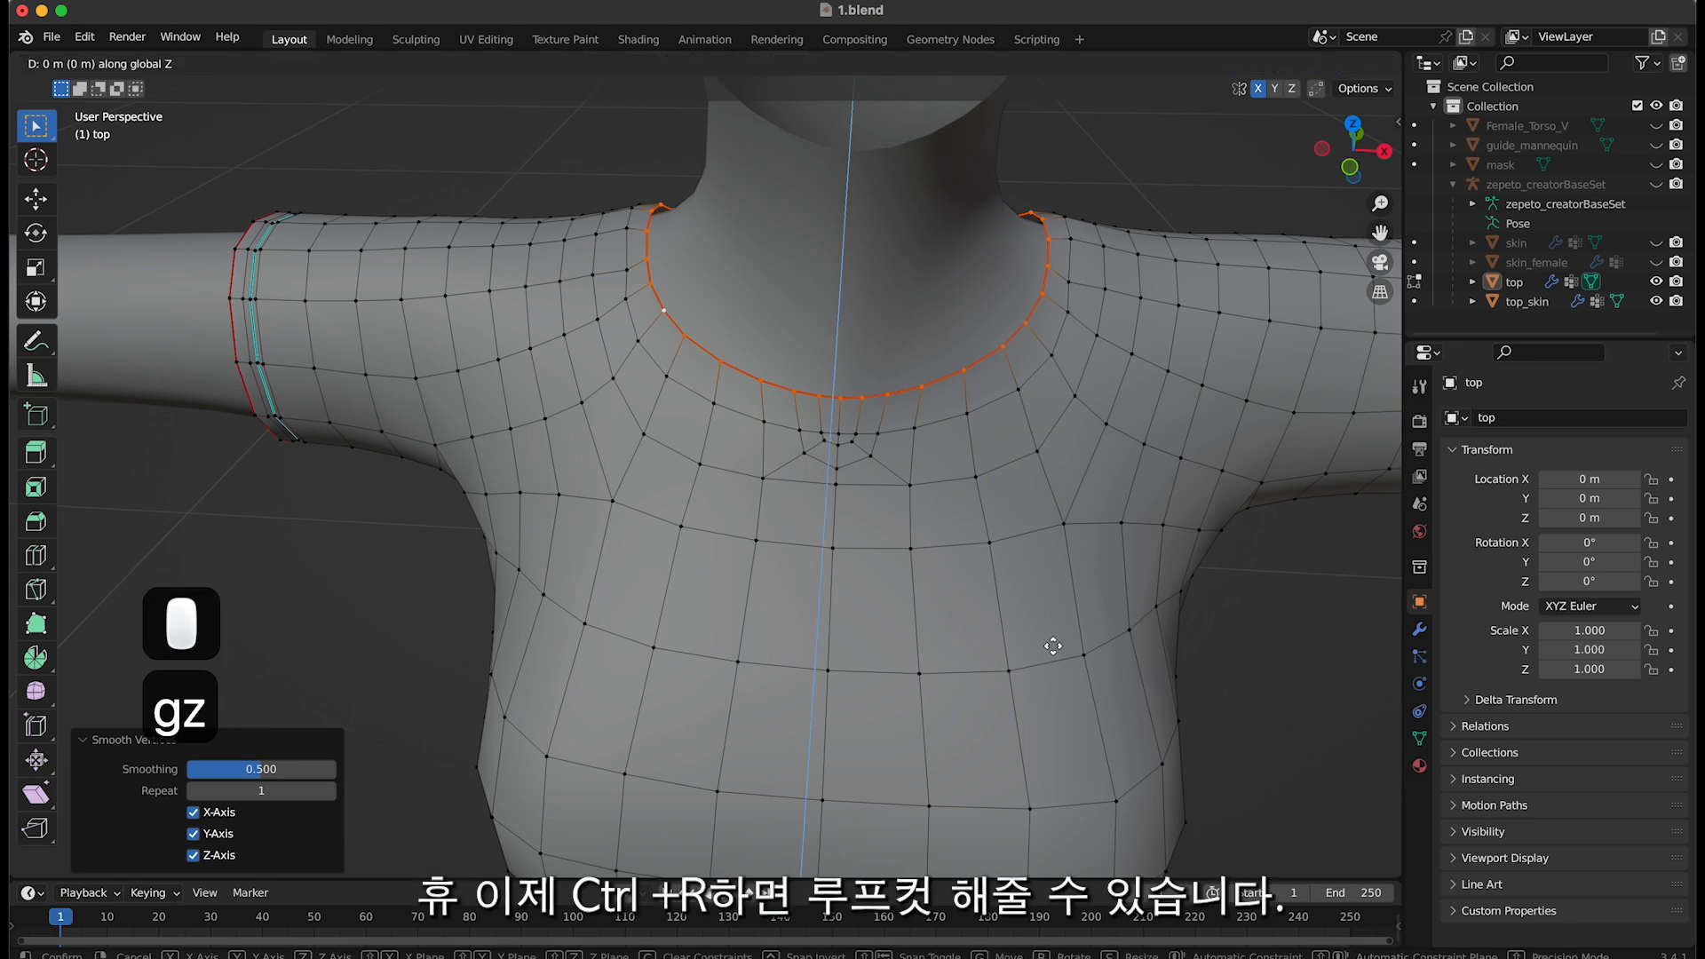
{"action": "left_click", "coordinate": [1053, 643]}
Add a loop cut around the neckline band, slid about 0.13 from centre
{"action": "left_click", "coordinate": [792, 351]}
{"action": "key", "text": "super+r"}
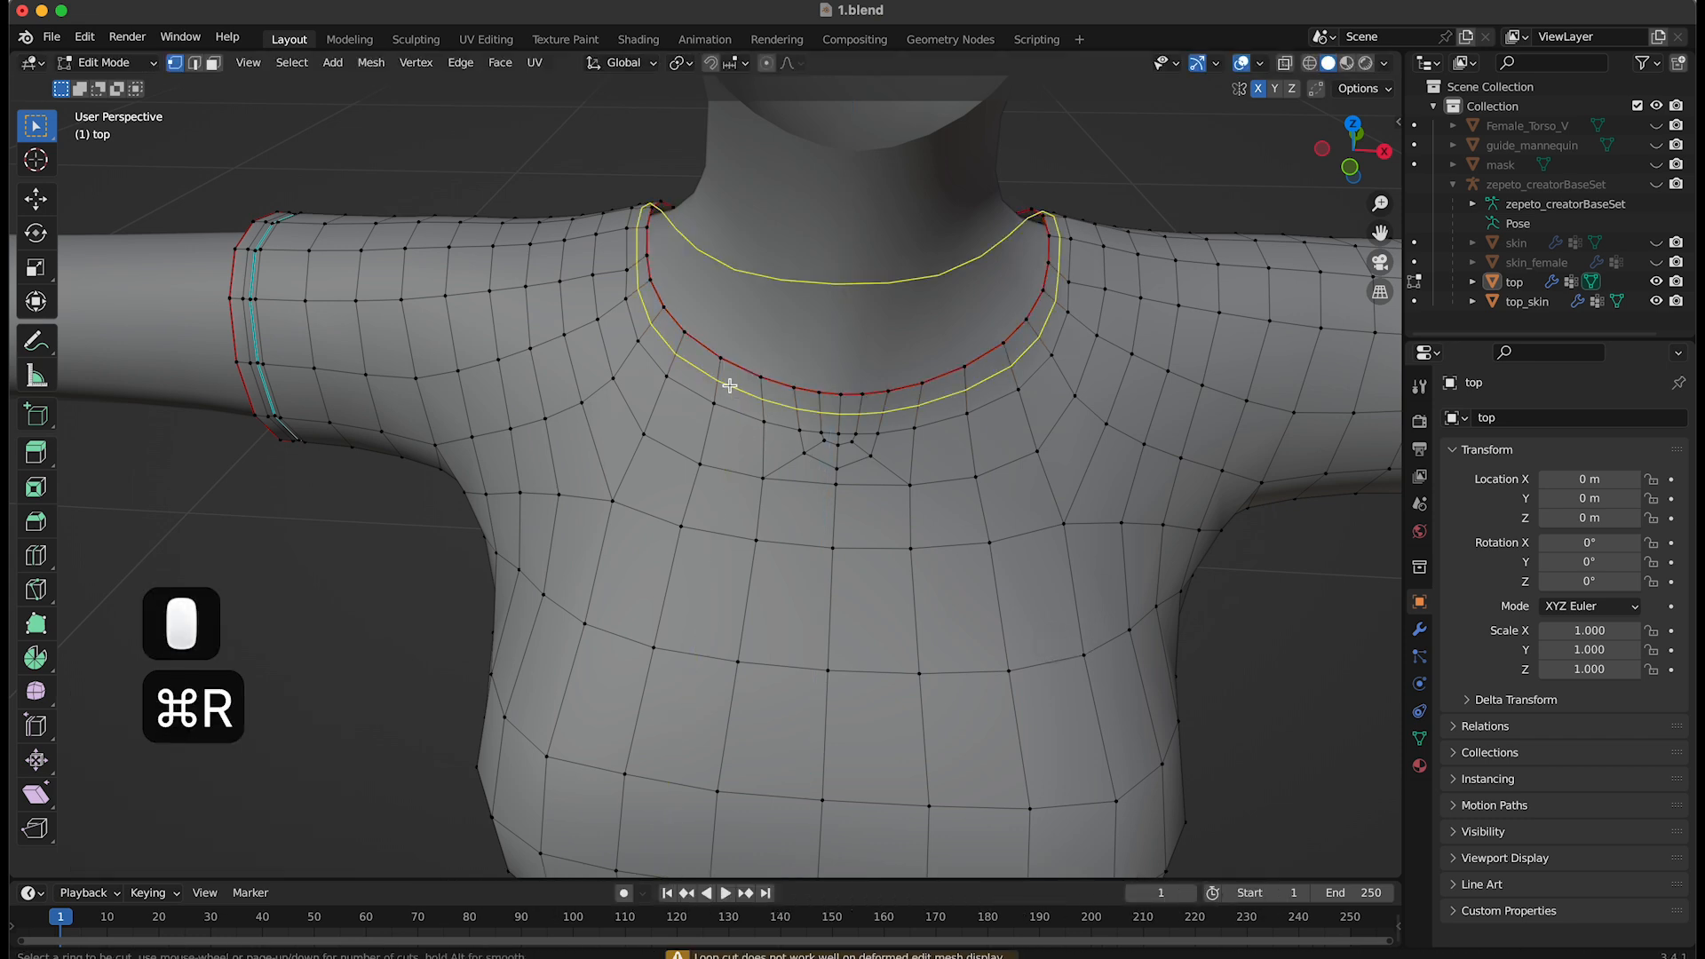
{"action": "left_click", "coordinate": [730, 382]}
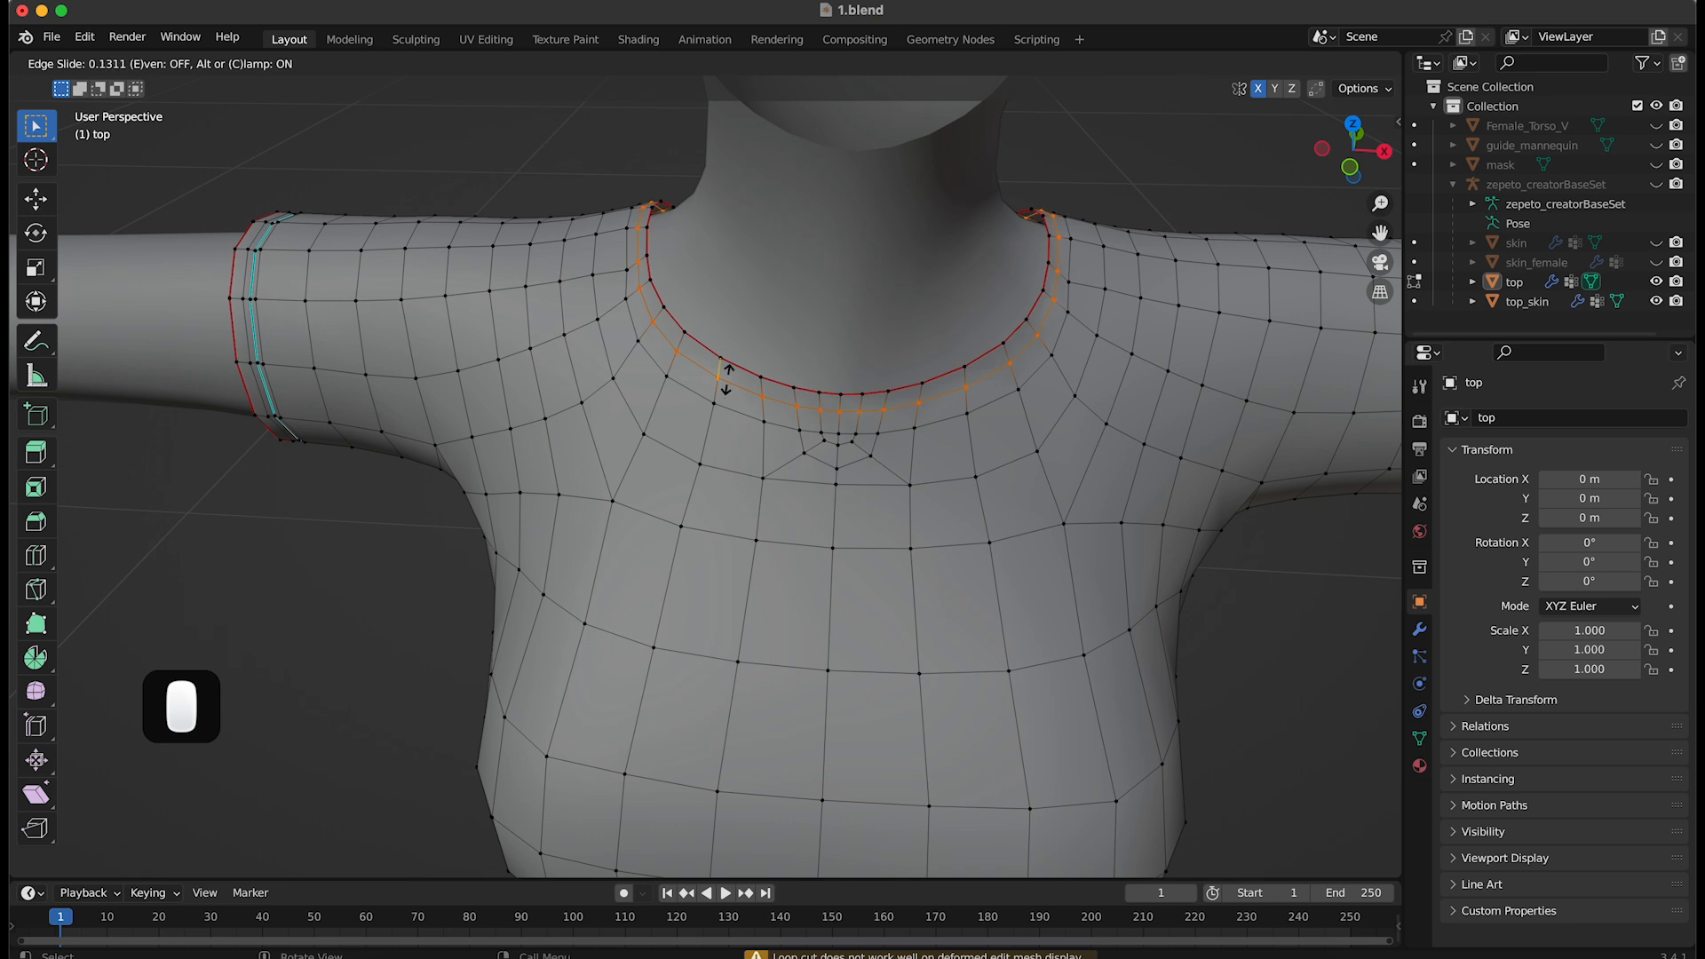
{"action": "left_click", "coordinate": [725, 378]}
Bevel the new neckline loop with 2 segments about 0.08 m wide and select the bevel's middle loop
{"action": "left_click", "coordinate": [193, 67]}
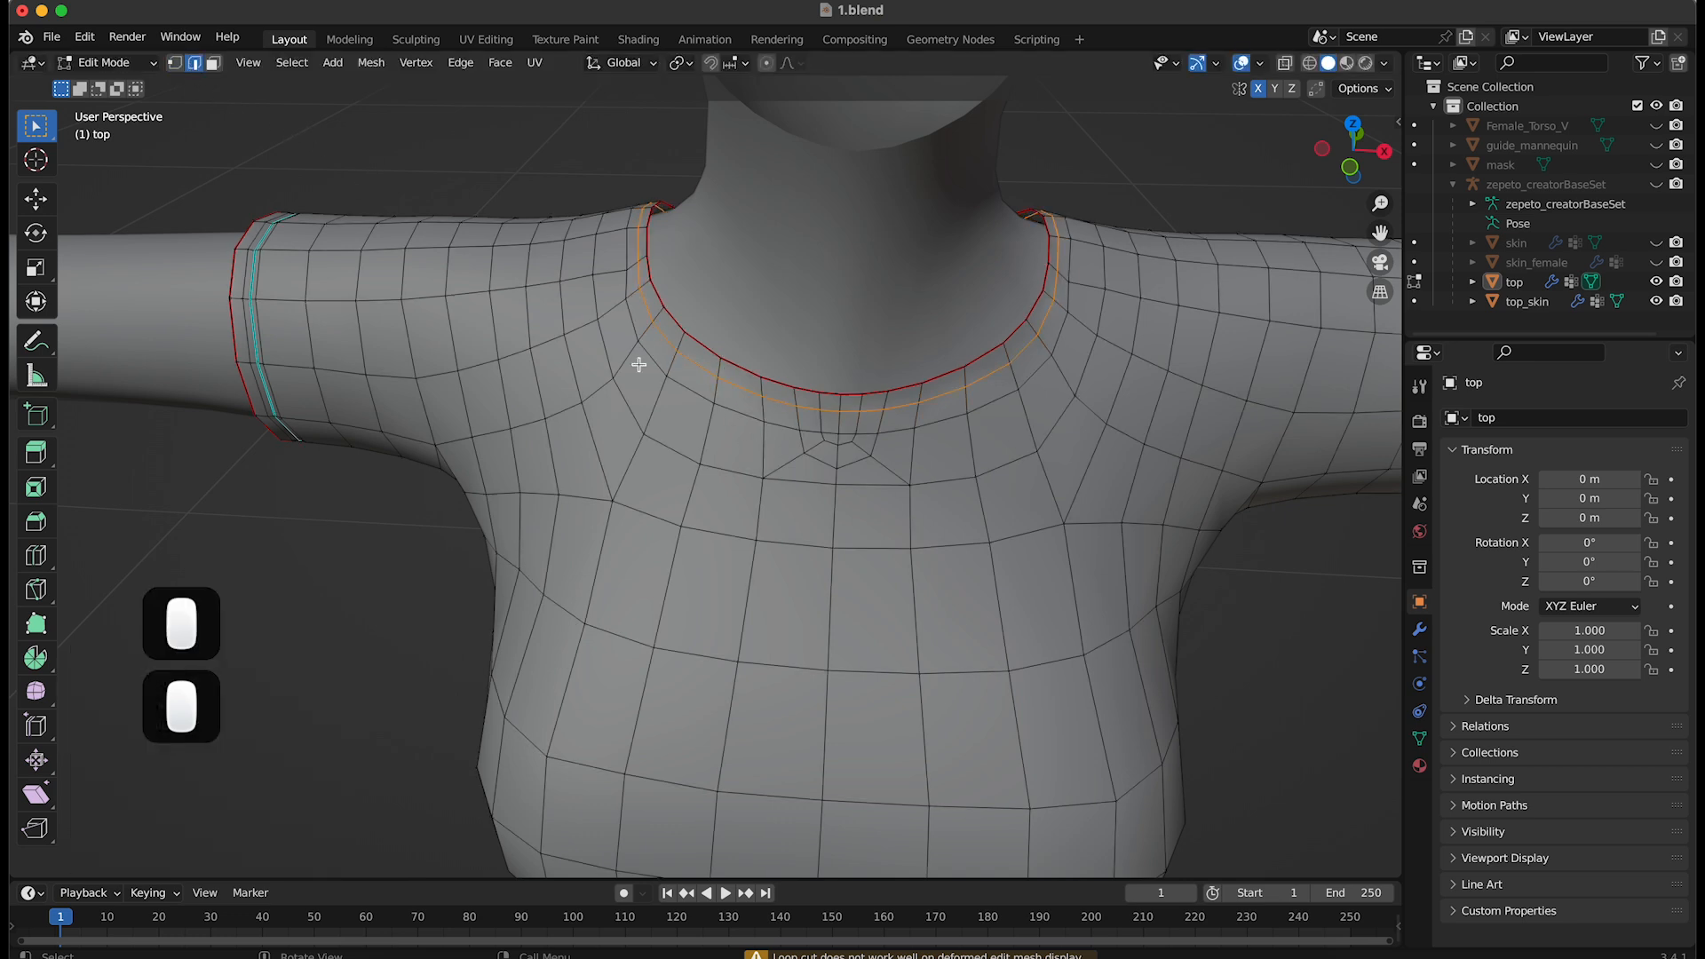
{"action": "key", "text": "ctrl+b"}
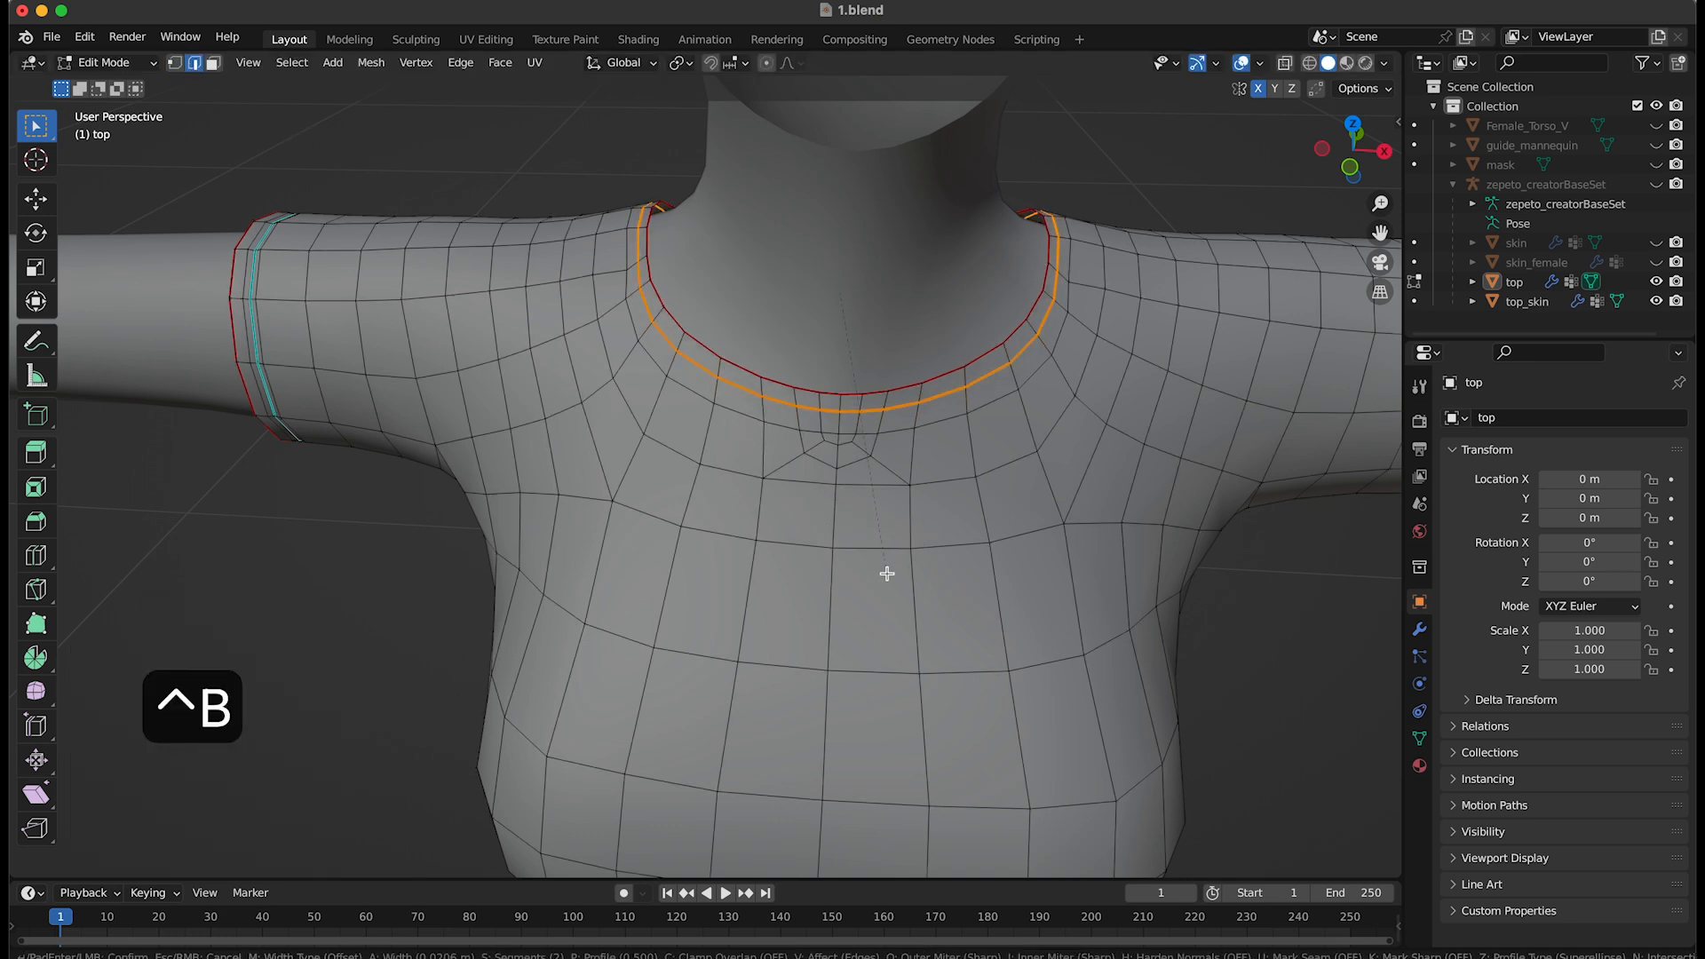
{"action": "left_click", "coordinate": [885, 570]}
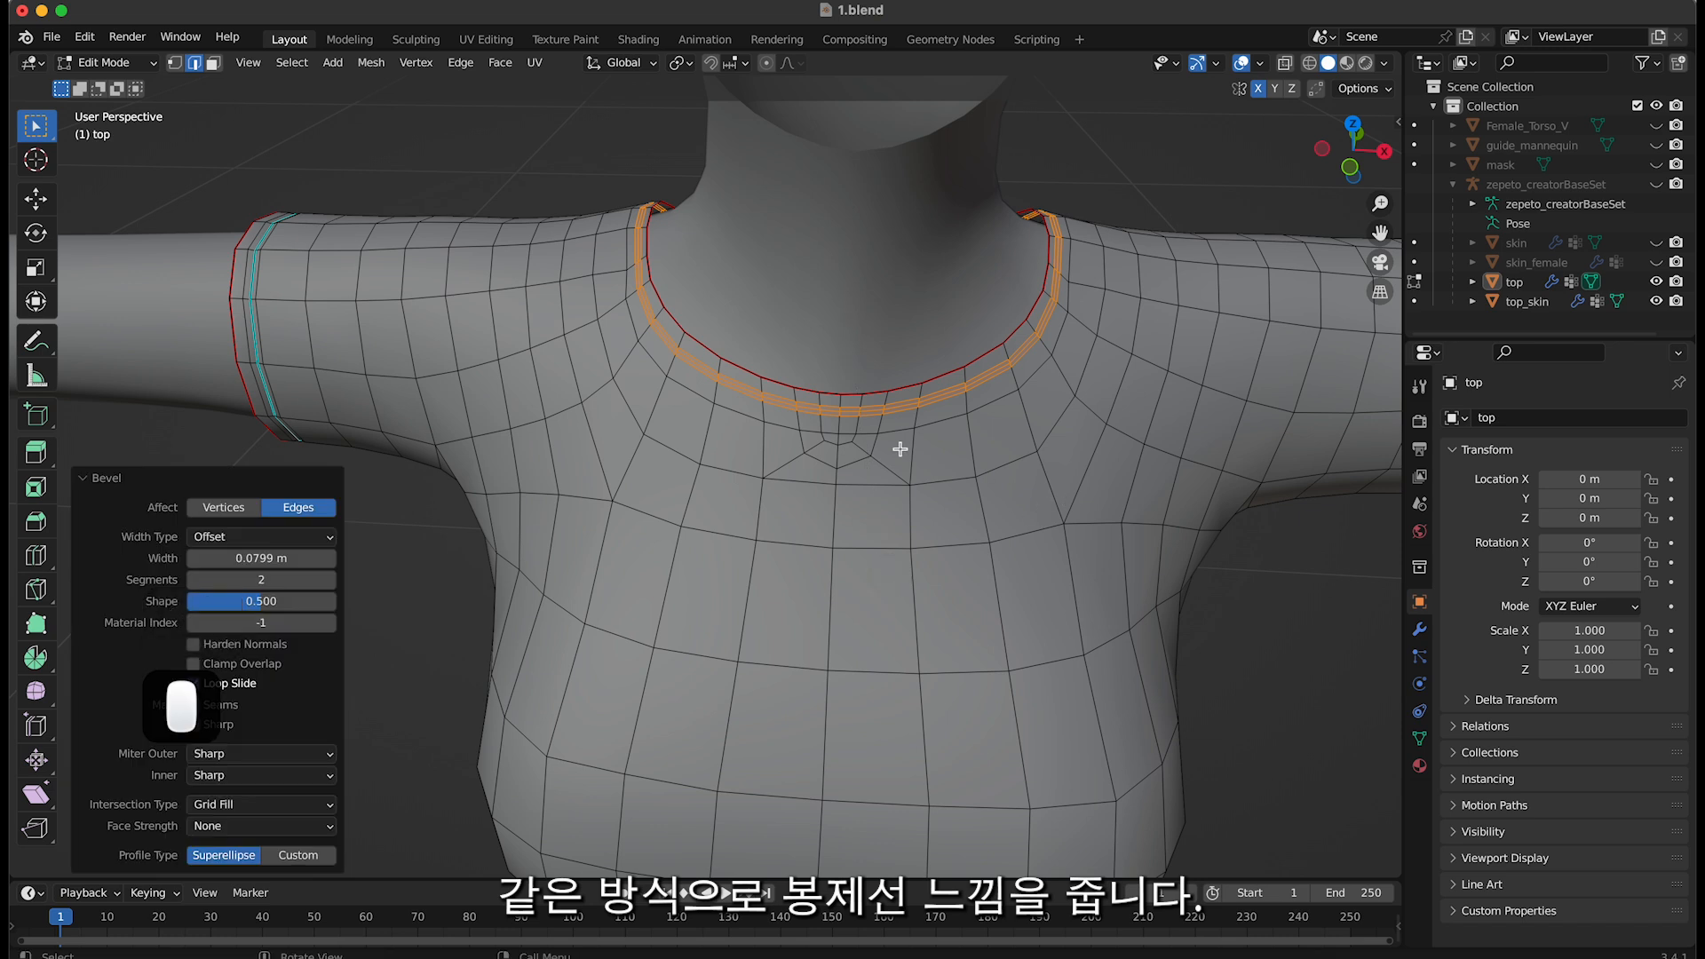
{"action": "scroll", "coordinate": [981, 472], "scroll_direction": "up", "scroll_amount": 1}
{"action": "left_click", "coordinate": [785, 376], "text": "alt"}
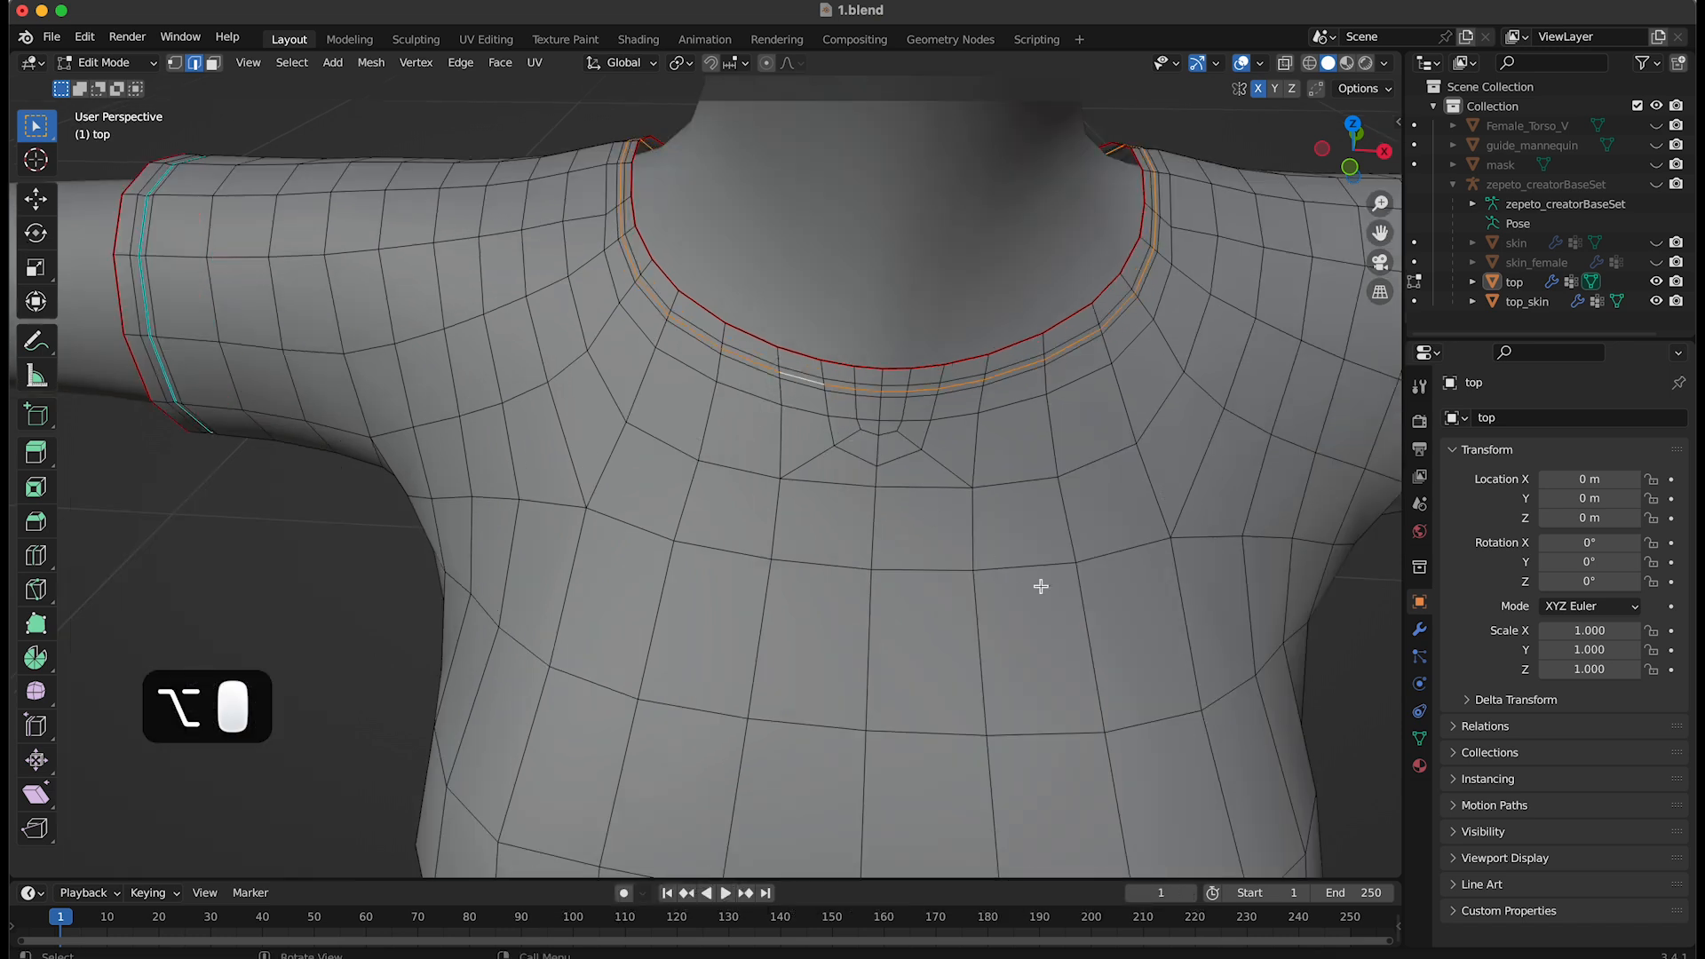
Try scaling the middle neckline loop inward without and with proportional editing, undoing both attempts and turning proportional editing off
{"action": "key", "text": "s"}
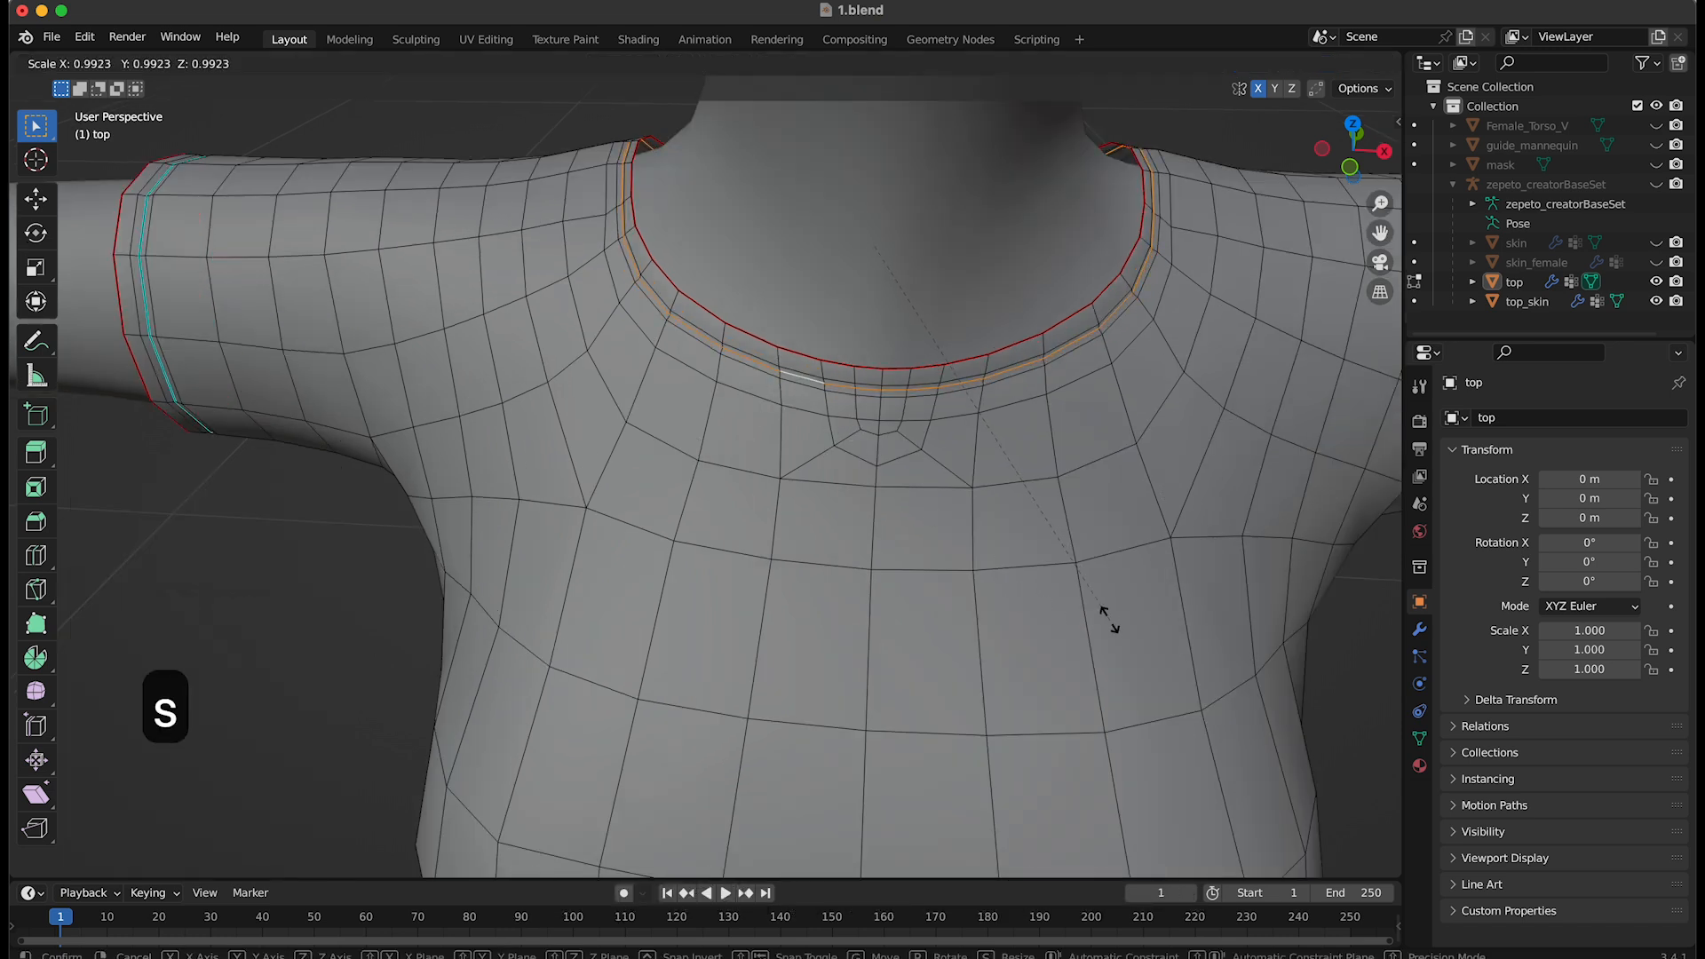
{"action": "left_click", "coordinate": [1109, 619]}
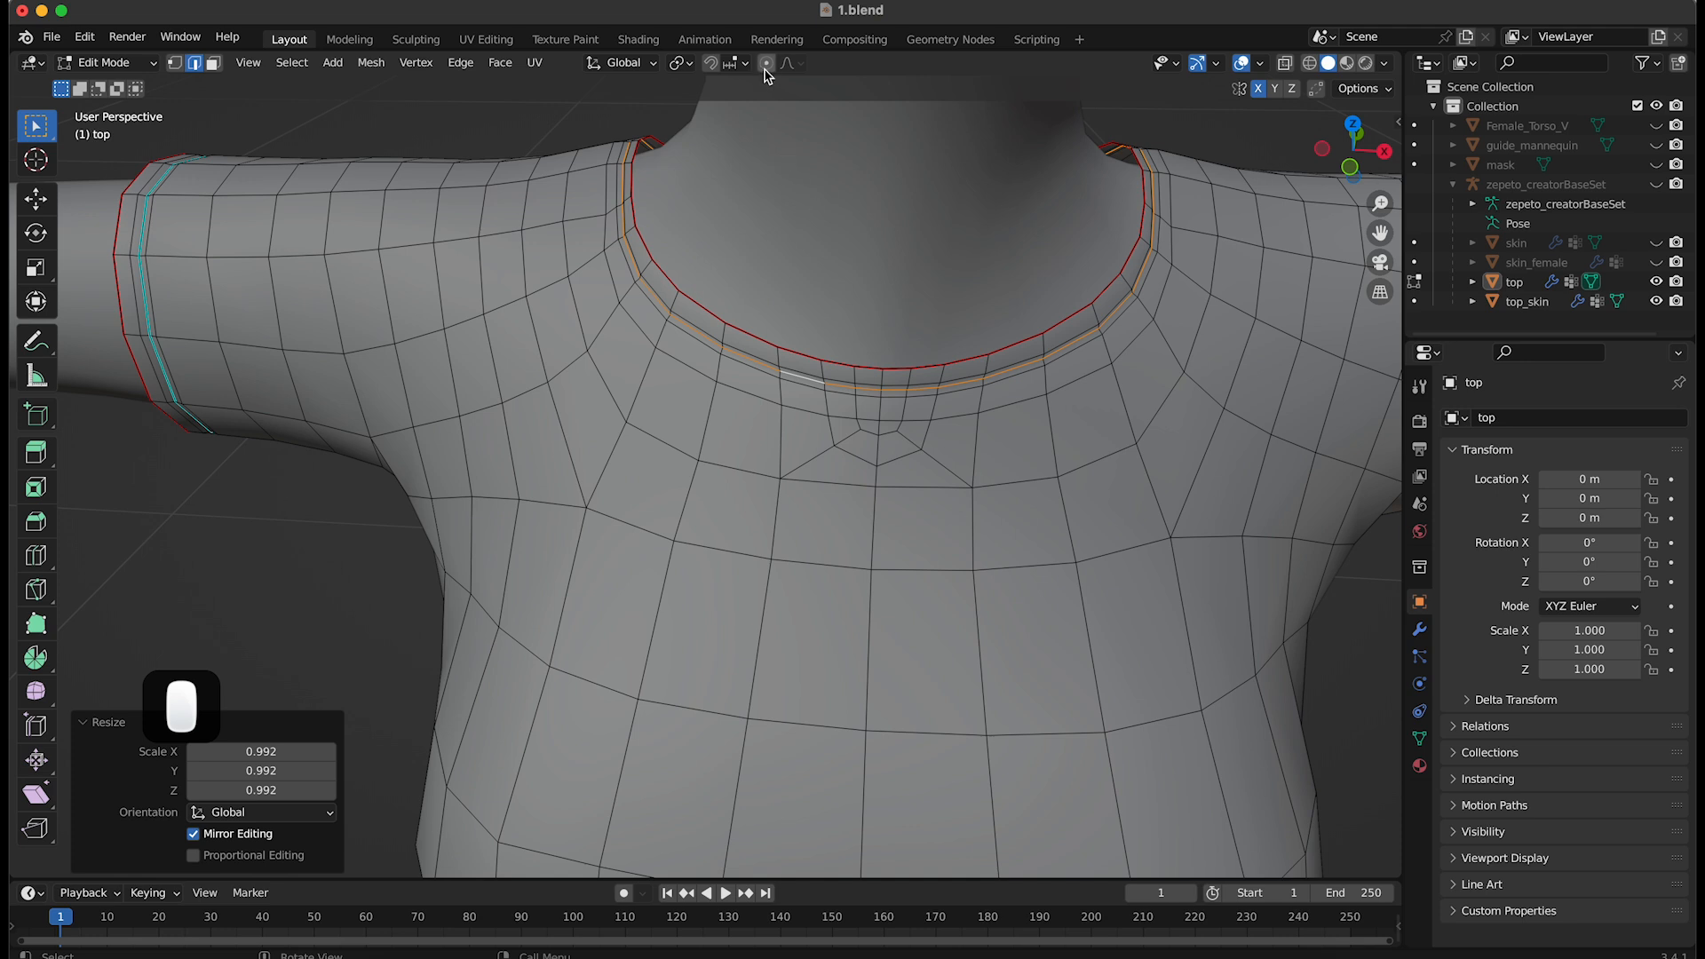
{"action": "key", "text": "super+z"}
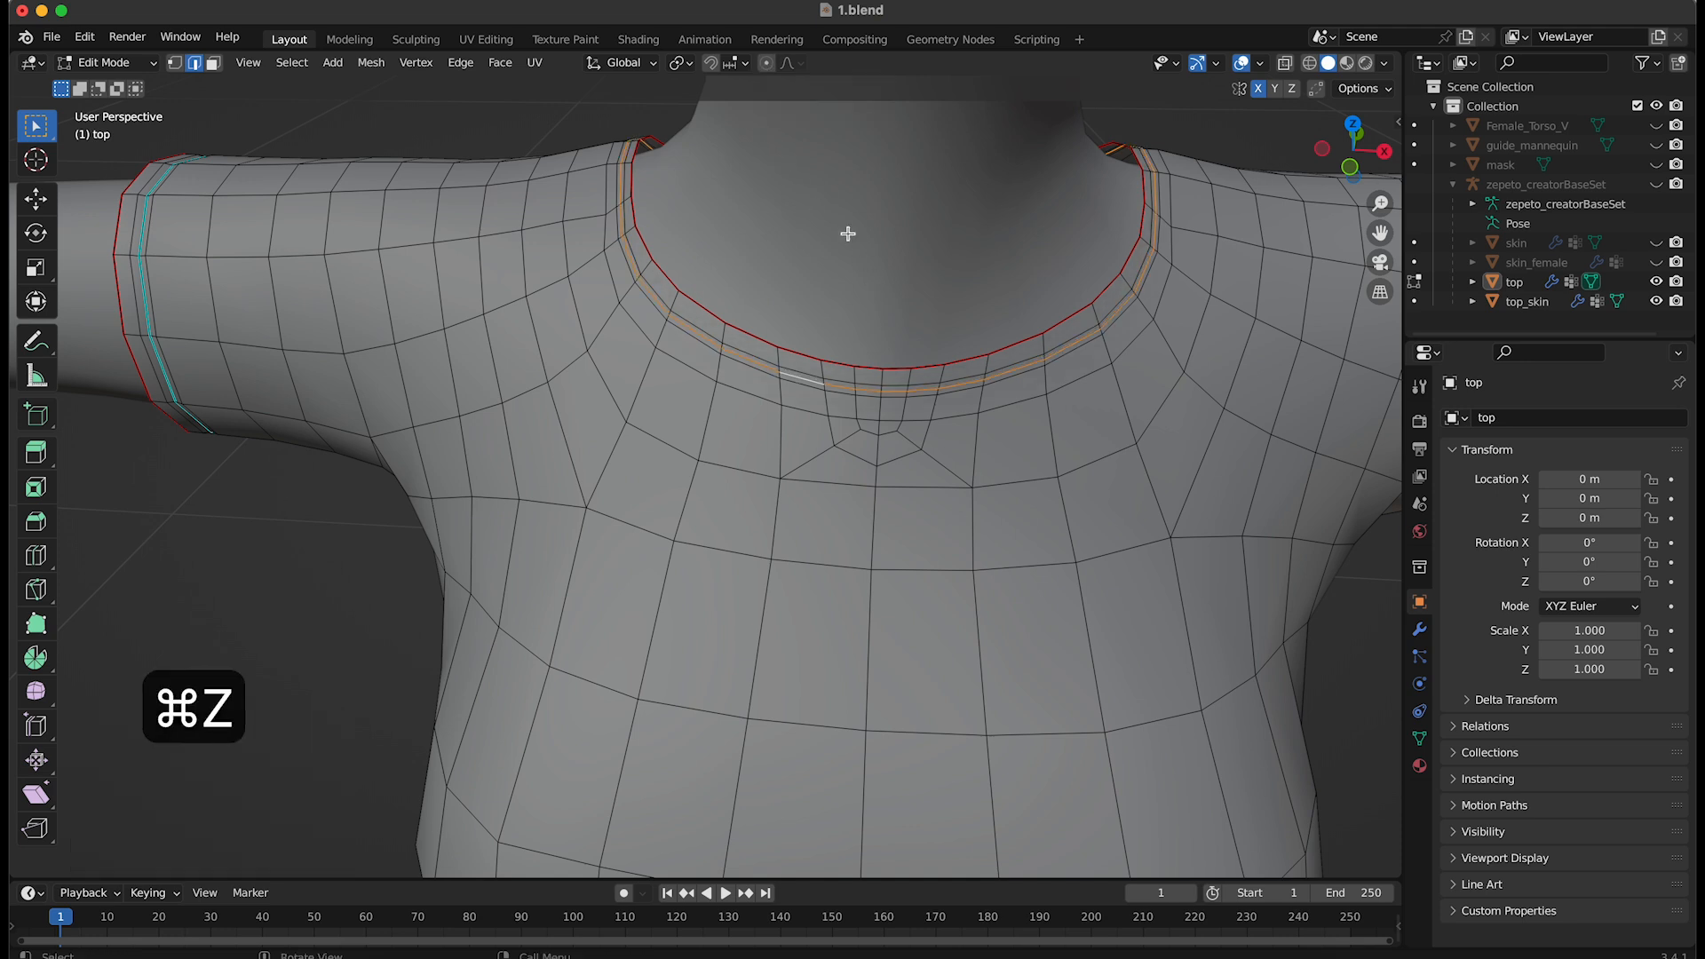
{"action": "left_click", "coordinate": [766, 63]}
{"action": "key", "text": "s"}
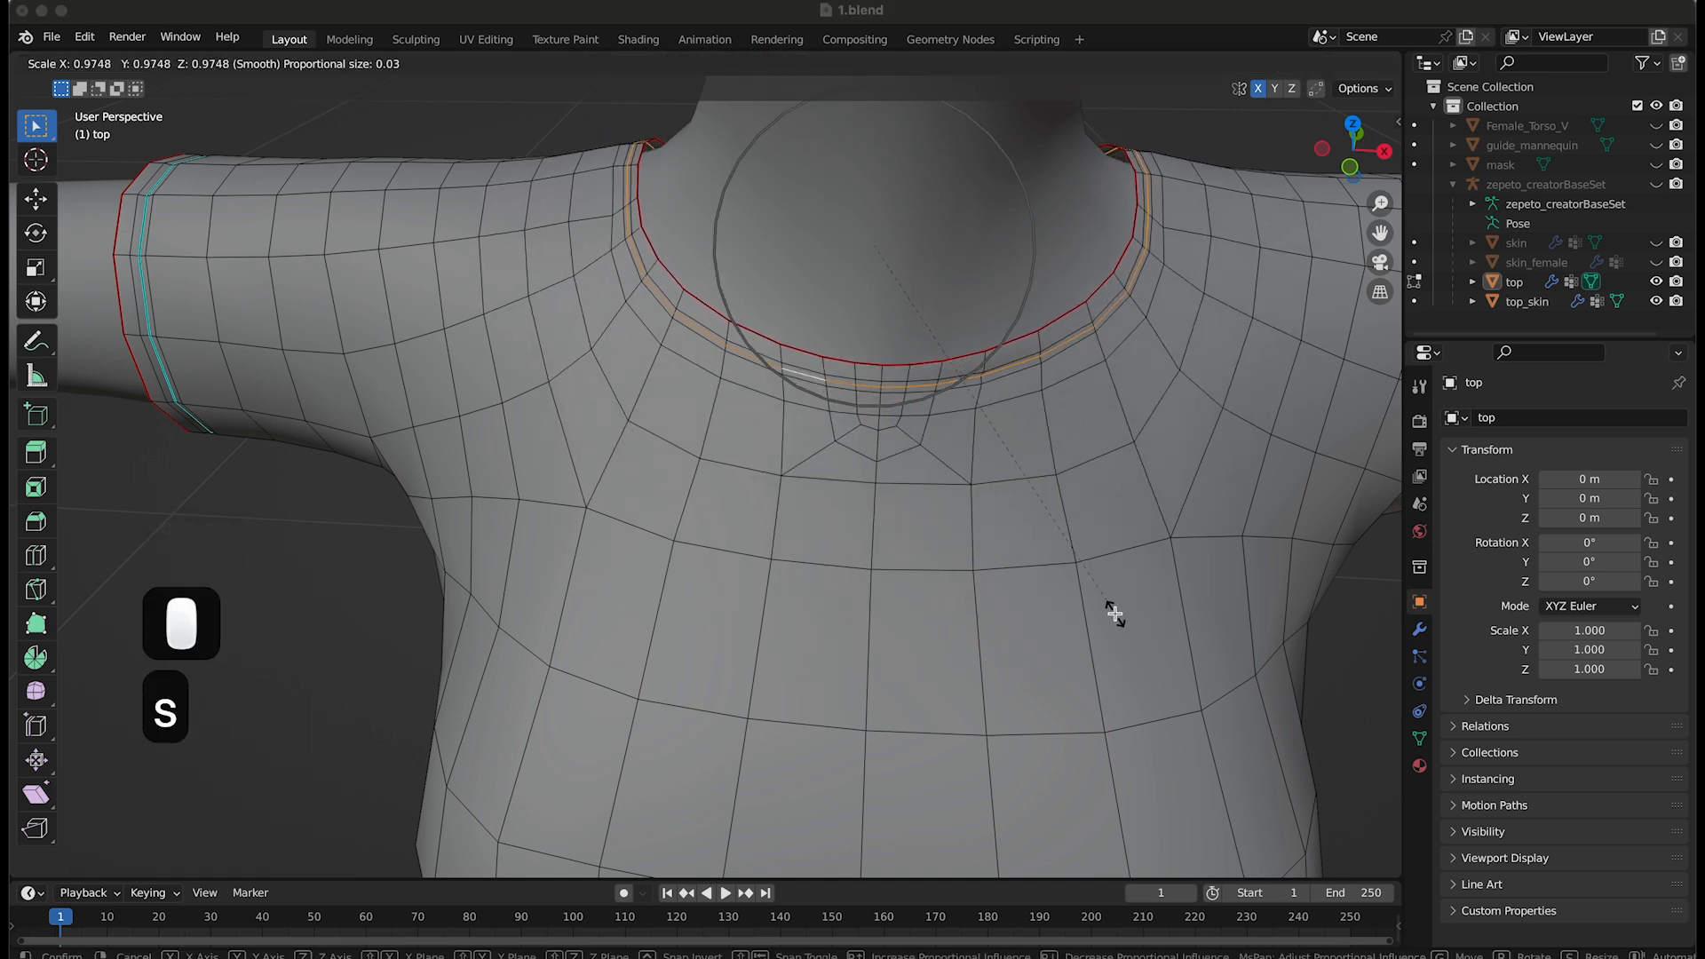
{"action": "left_click", "coordinate": [1115, 614]}
{"action": "key", "text": "super+z"}
{"action": "left_click", "coordinate": [768, 64]}
Scale the bevel's middle neckline loop to about 0.988 and mark it sharp
{"action": "key", "text": "s"}
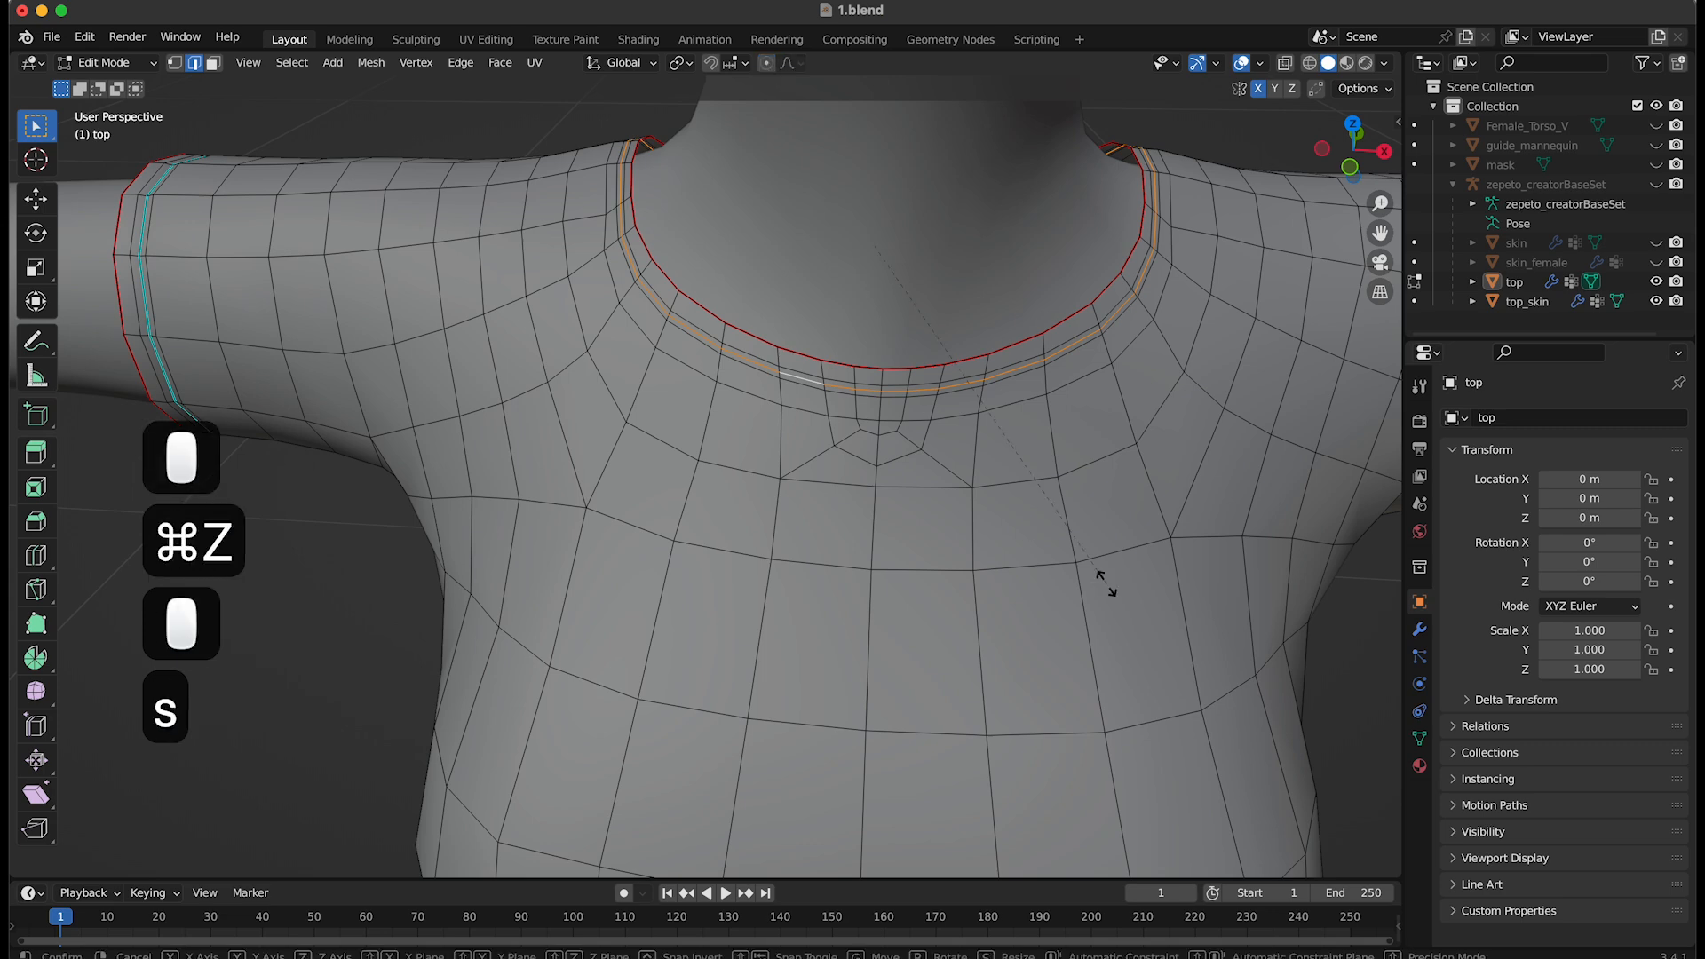
{"action": "left_click", "coordinate": [1099, 583]}
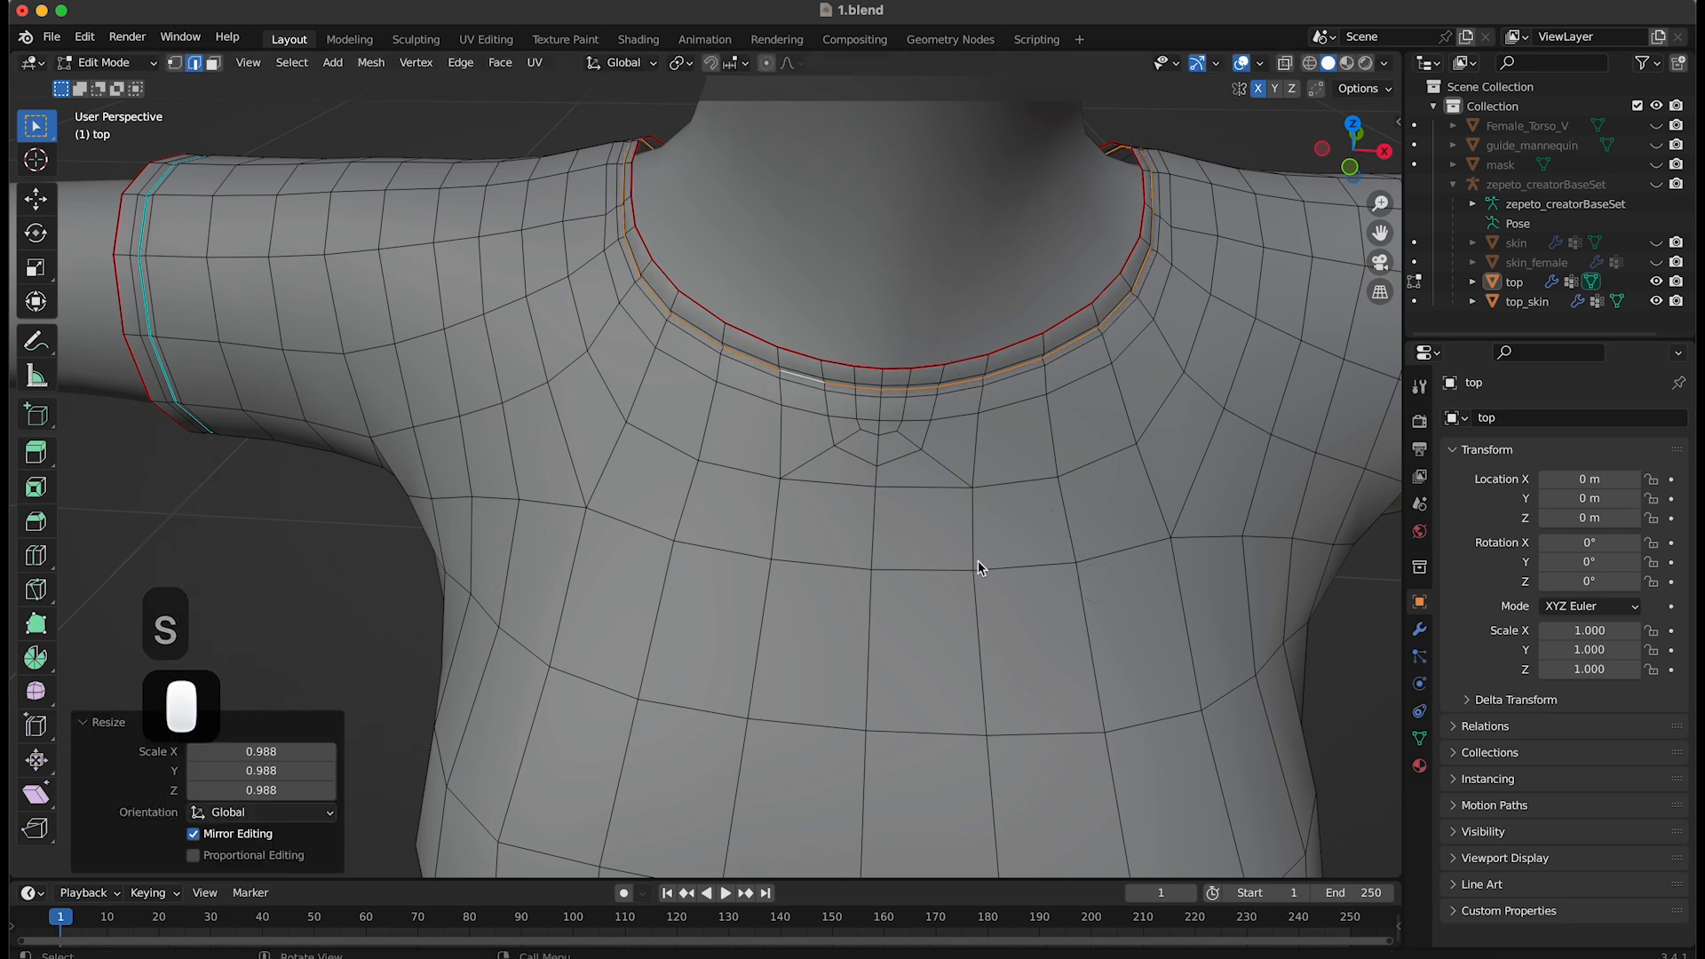
{"action": "middle_click_drag", "start_coordinate": [978, 561], "coordinate": [1058, 560]}
{"action": "right_click", "coordinate": [1025, 524]}
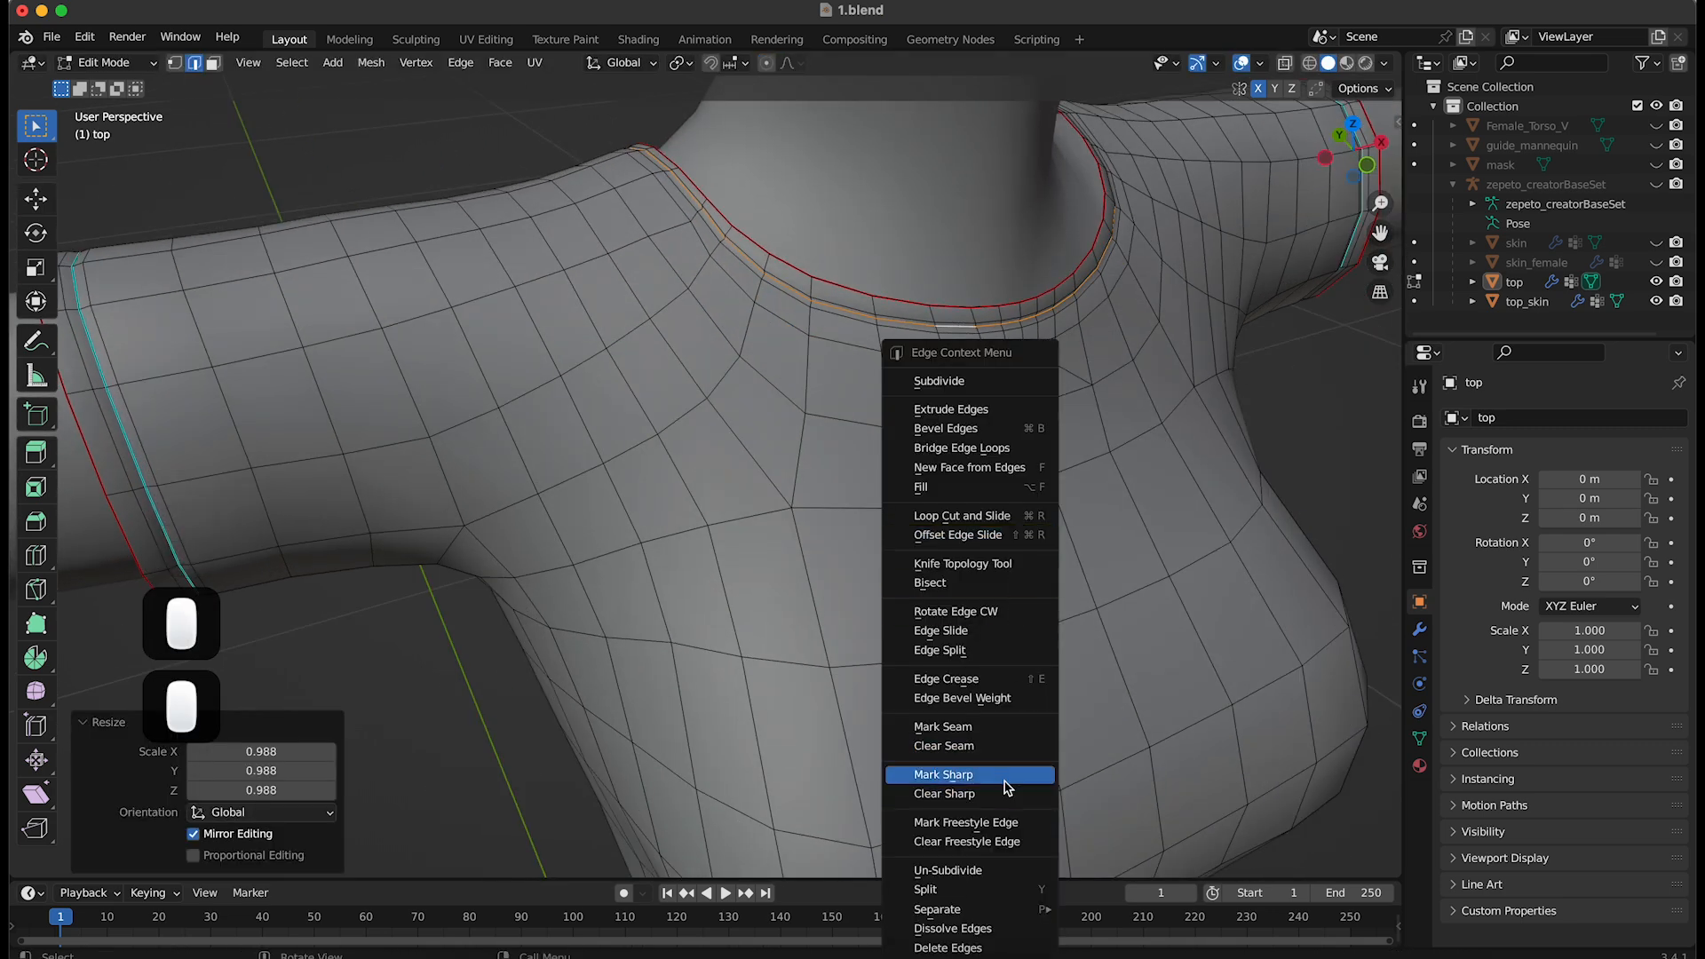
{"action": "left_click", "coordinate": [943, 774]}
{"action": "scroll", "coordinate": [1083, 622], "scroll_direction": "down", "scroll_amount": 5}
{"action": "middle_click_drag", "start_coordinate": [1082, 626], "coordinate": [1021, 617]}
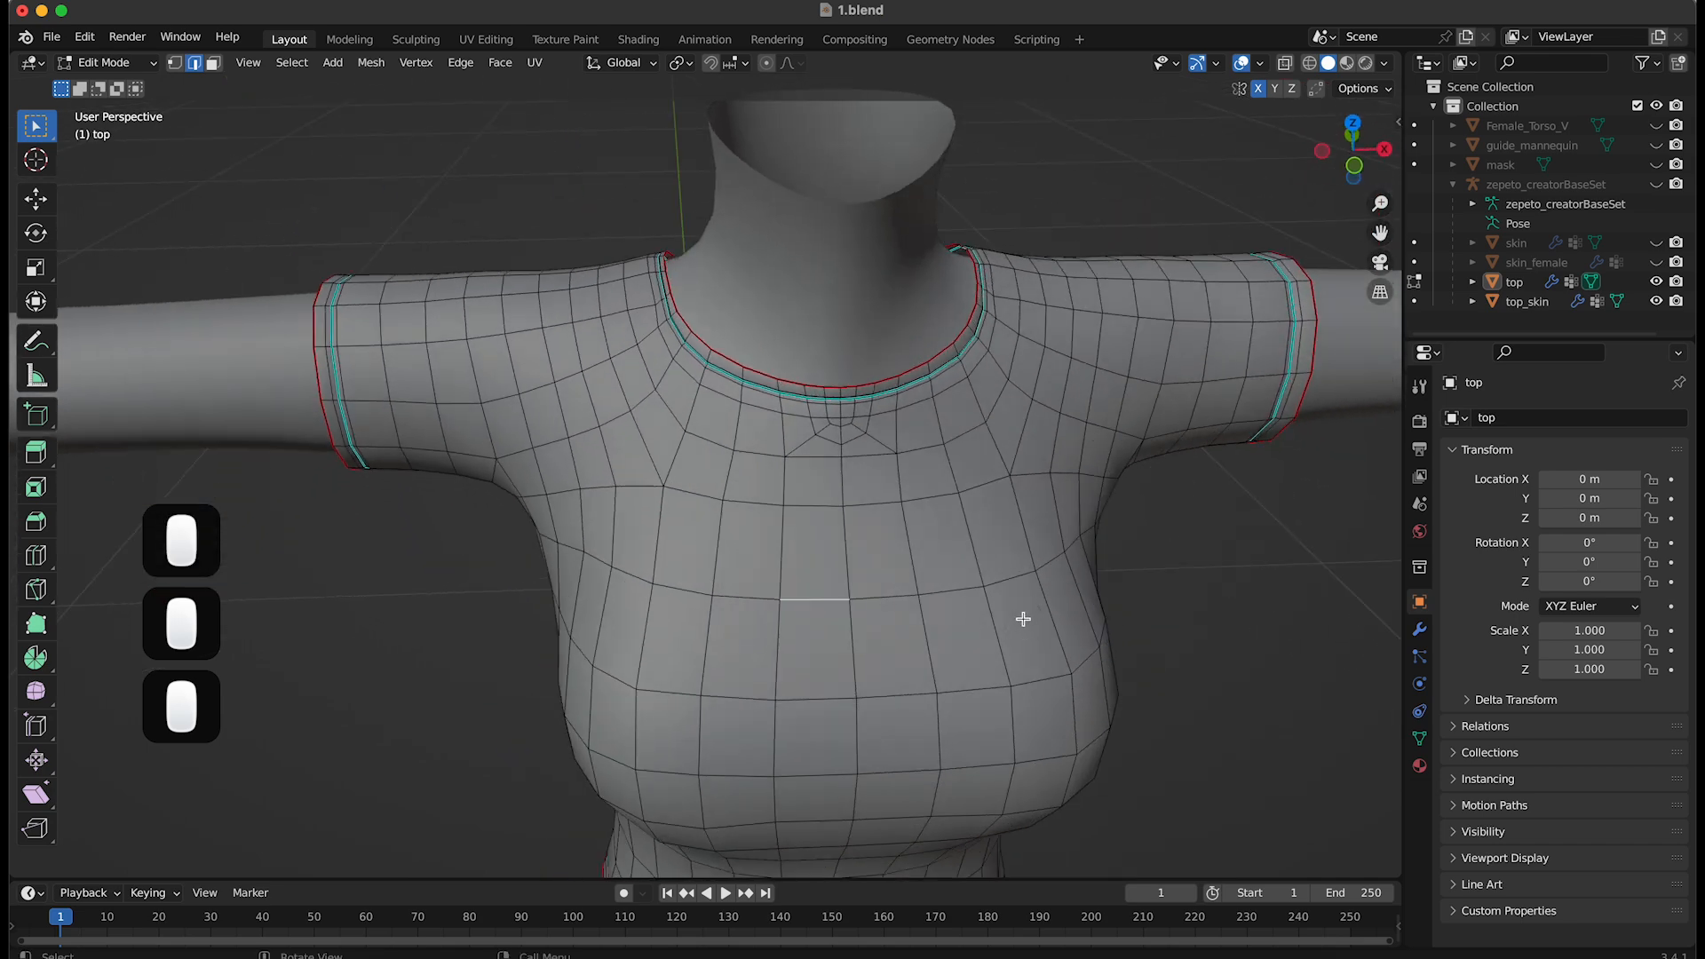
Return to Object Mode, check the stitched detail on the whole tee, and save the file
{"action": "left_click", "coordinate": [104, 62]}
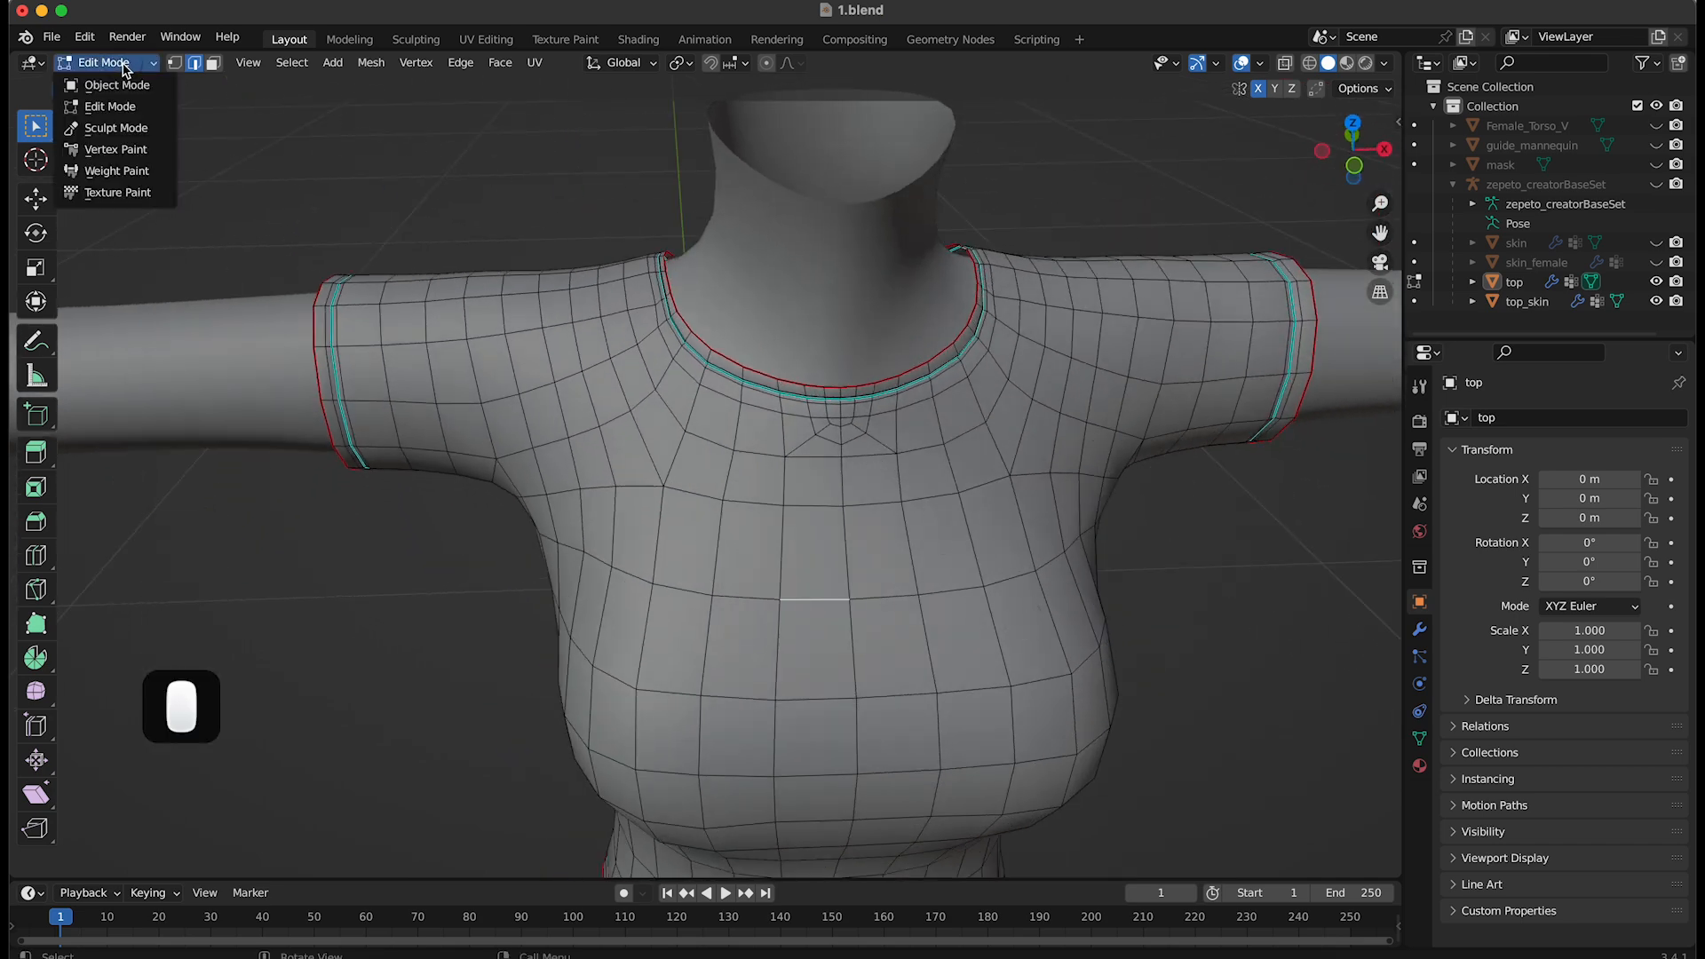
{"action": "left_click", "coordinate": [106, 81]}
{"action": "scroll", "coordinate": [684, 400], "scroll_direction": "down", "scroll_amount": 3}
{"action": "scroll", "coordinate": [744, 430], "scroll_direction": "up", "scroll_amount": 3}
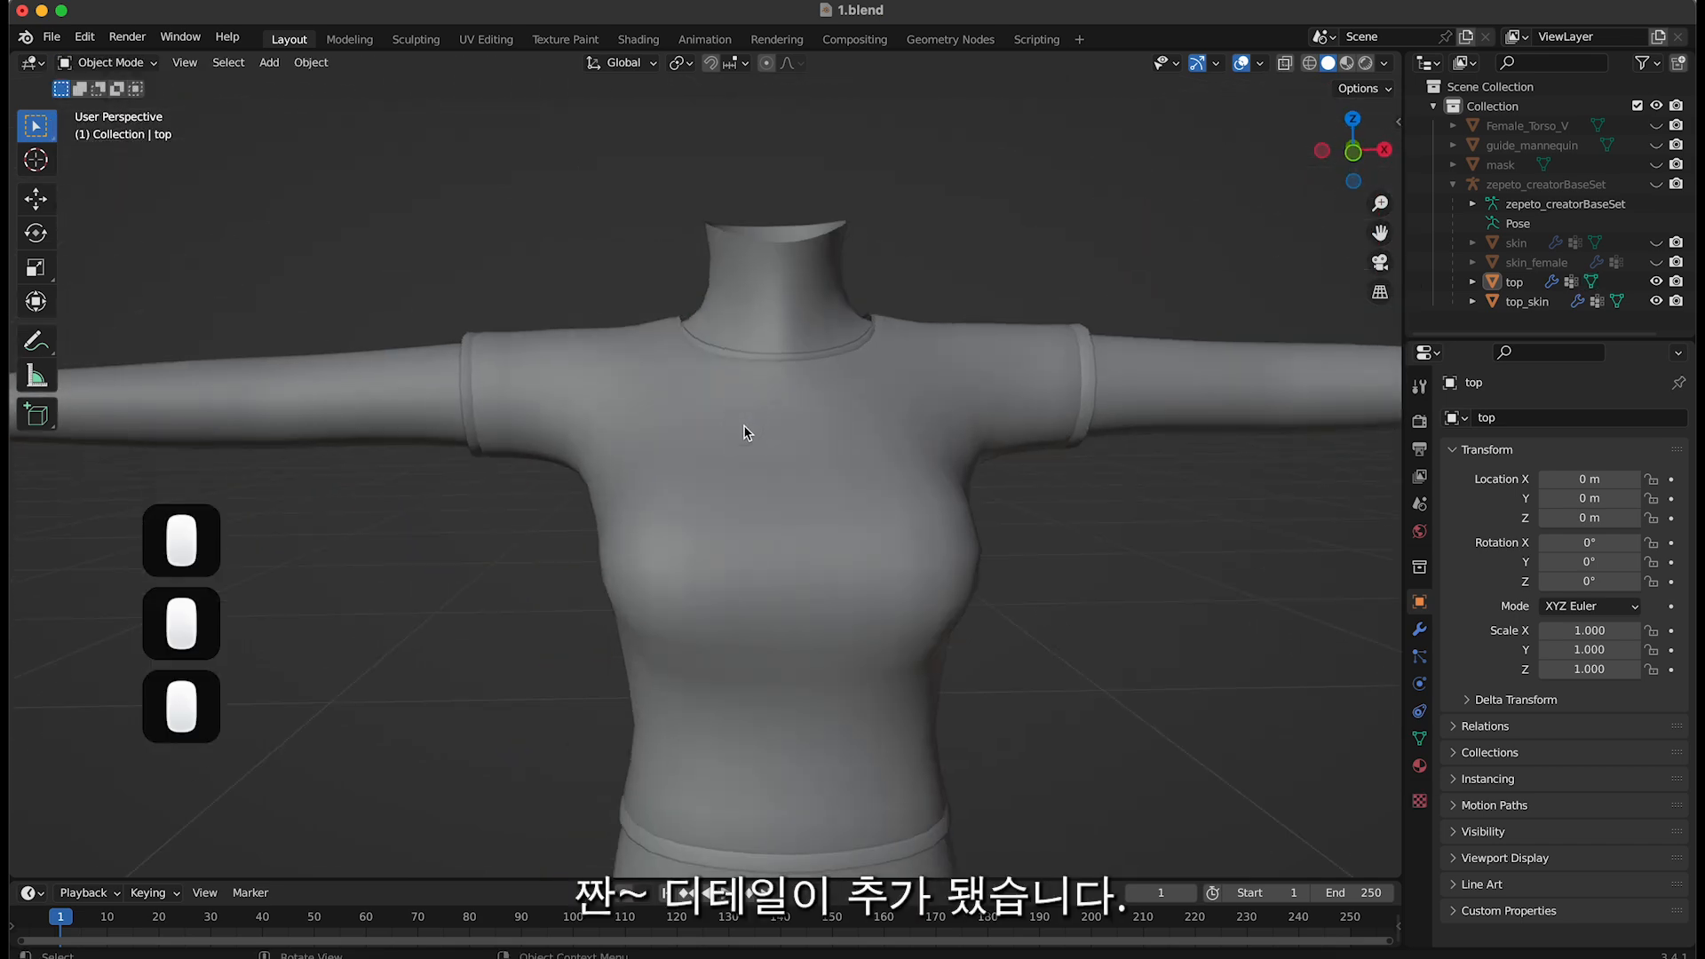
{"action": "scroll", "coordinate": [790, 466], "scroll_direction": "down", "scroll_amount": 3}
{"action": "middle_click_drag", "start_coordinate": [910, 544], "coordinate": [855, 541], "text": "shift"}
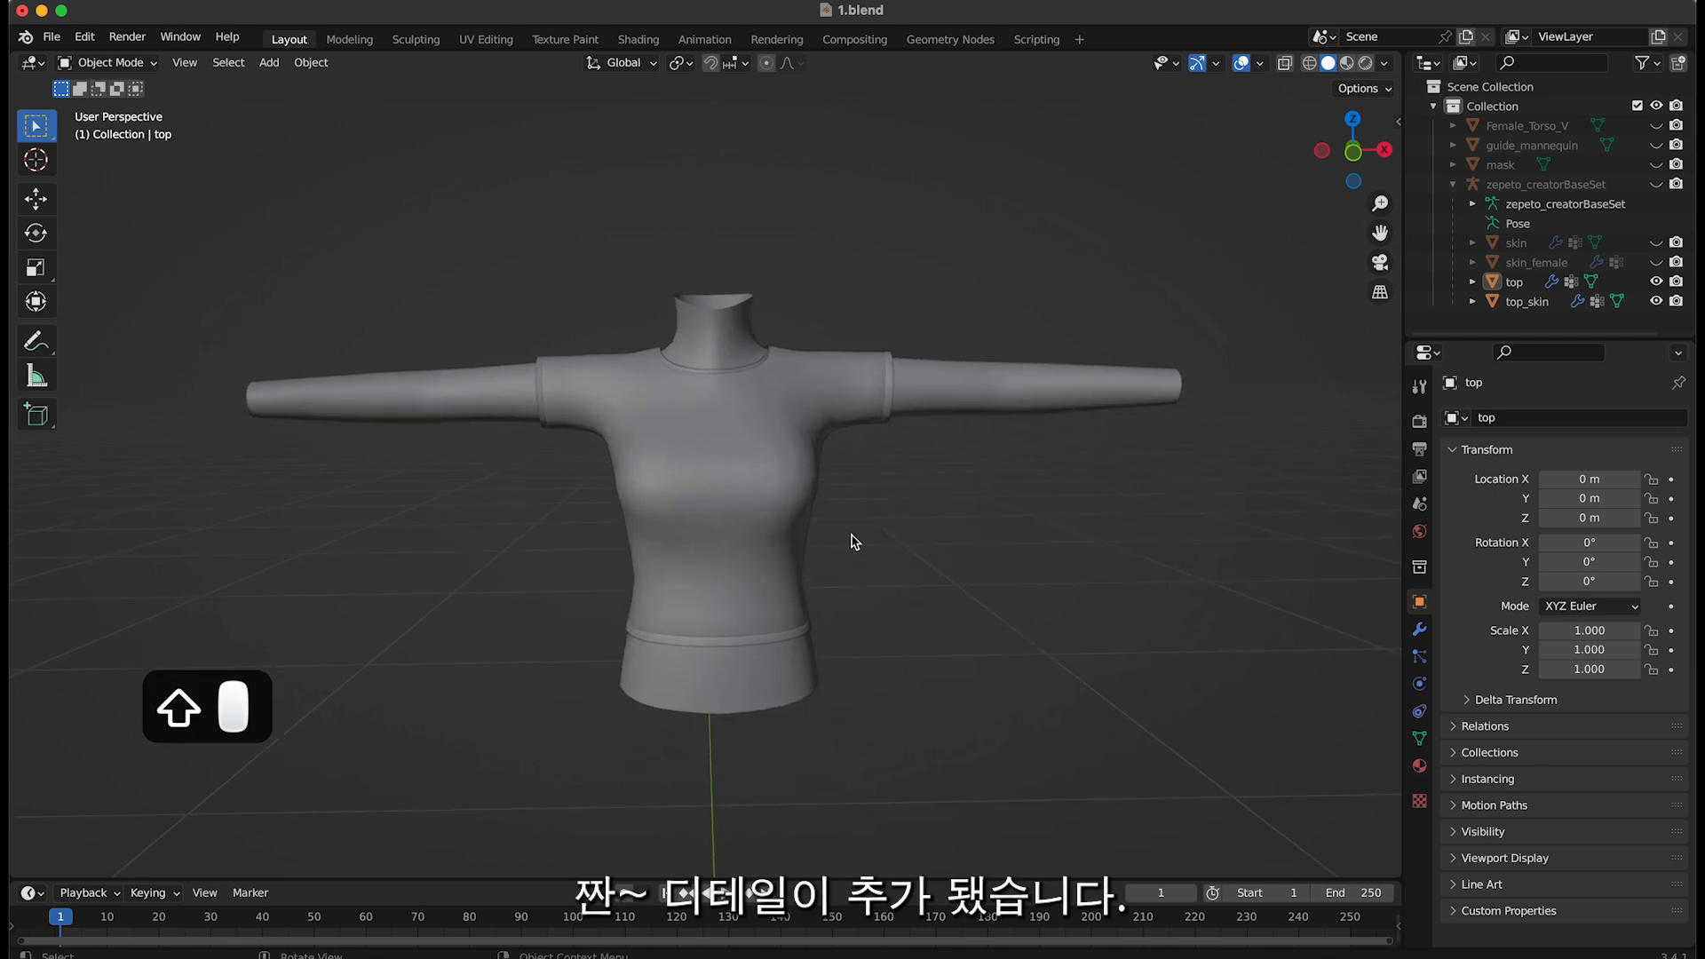
{"action": "scroll", "coordinate": [854, 541], "scroll_direction": "up", "scroll_amount": 1}
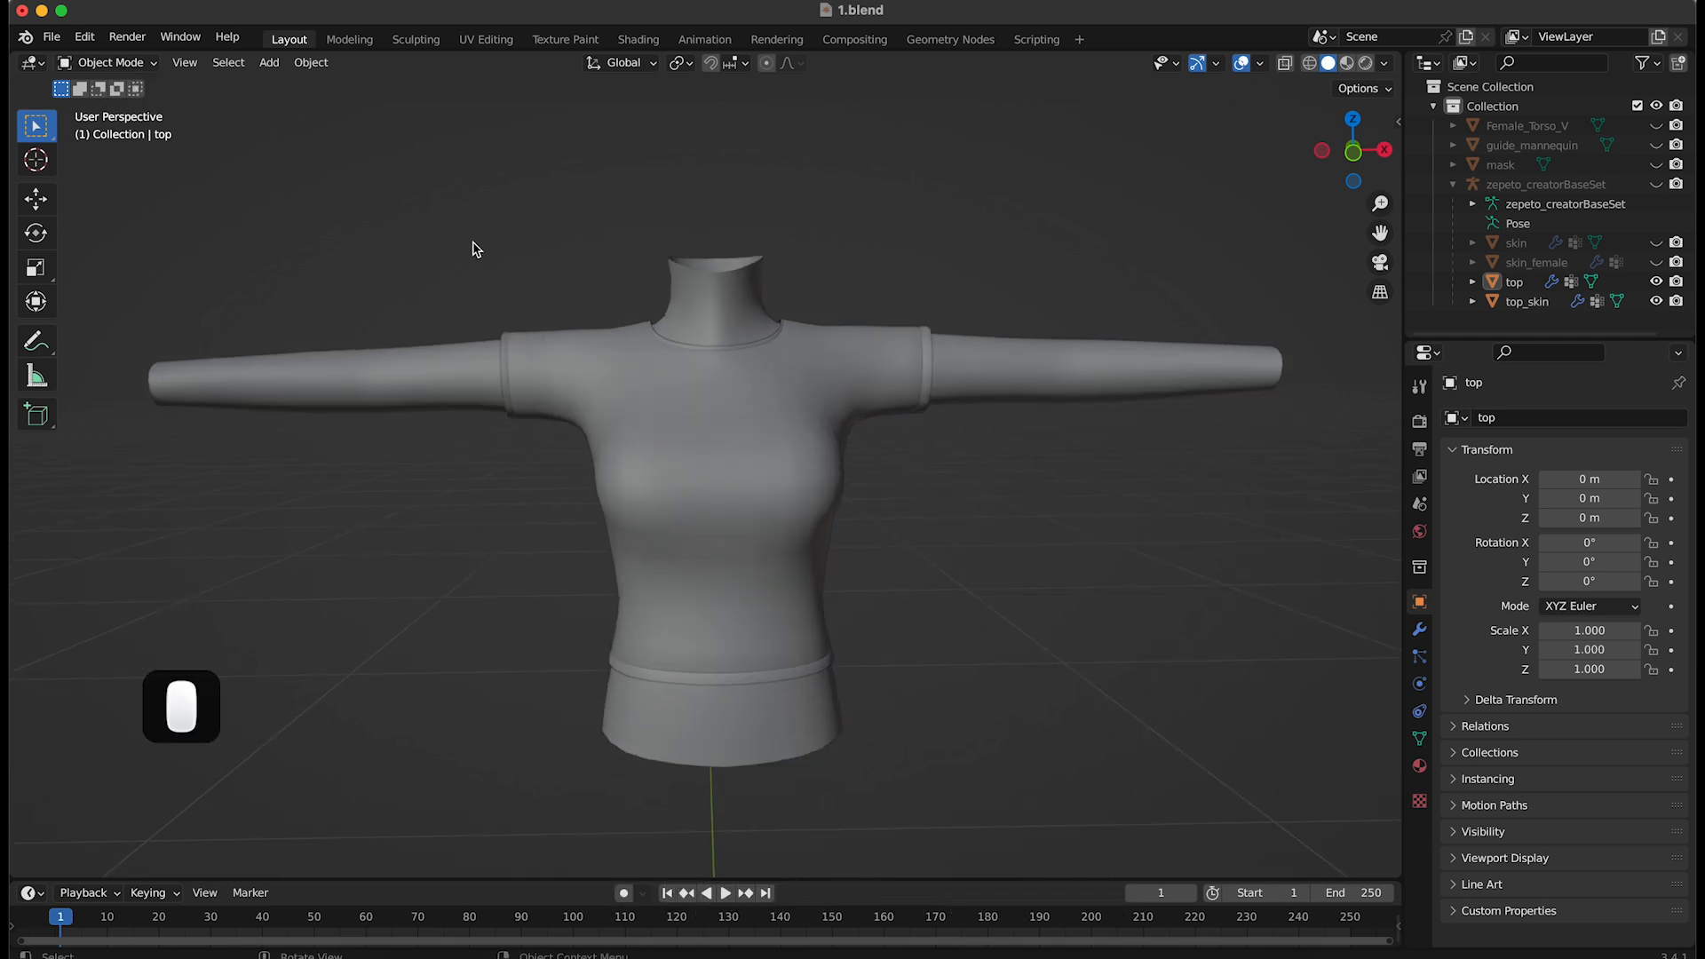
{"action": "key", "text": "super+s"}
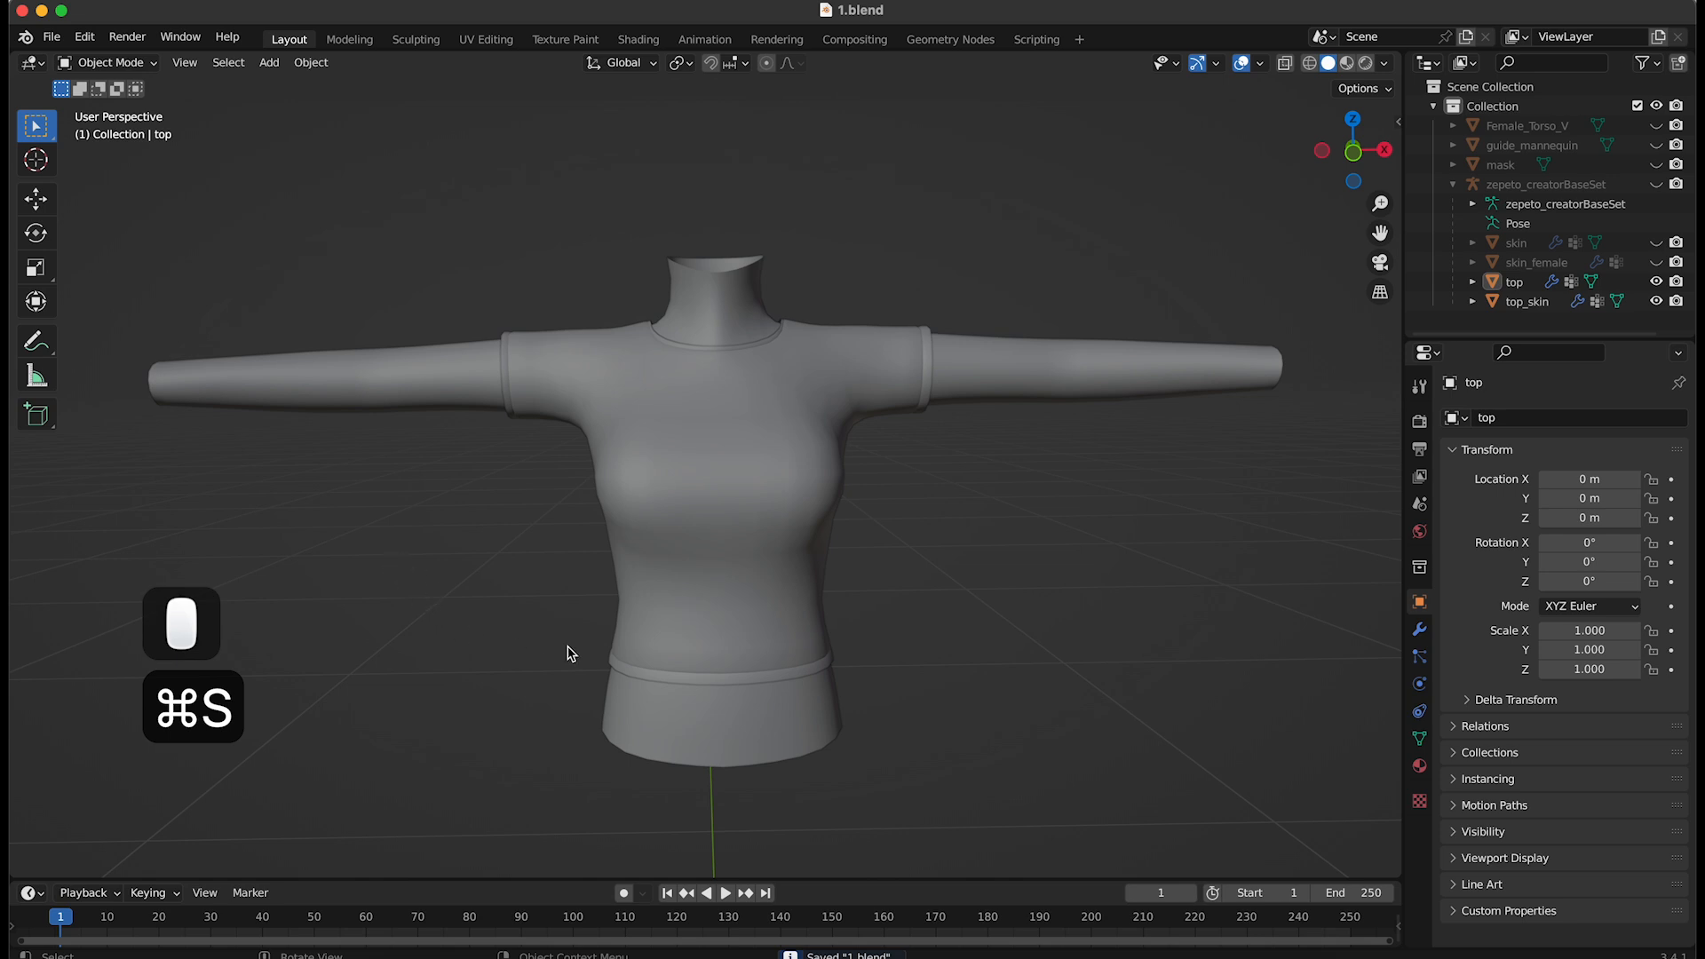
Bevel the shoulder seam loops on both sleeves with 2 segments about 0.09 m wide and select the wearer's left middle loop
{"action": "scroll", "coordinate": [727, 572], "scroll_direction": "up", "scroll_amount": 1}
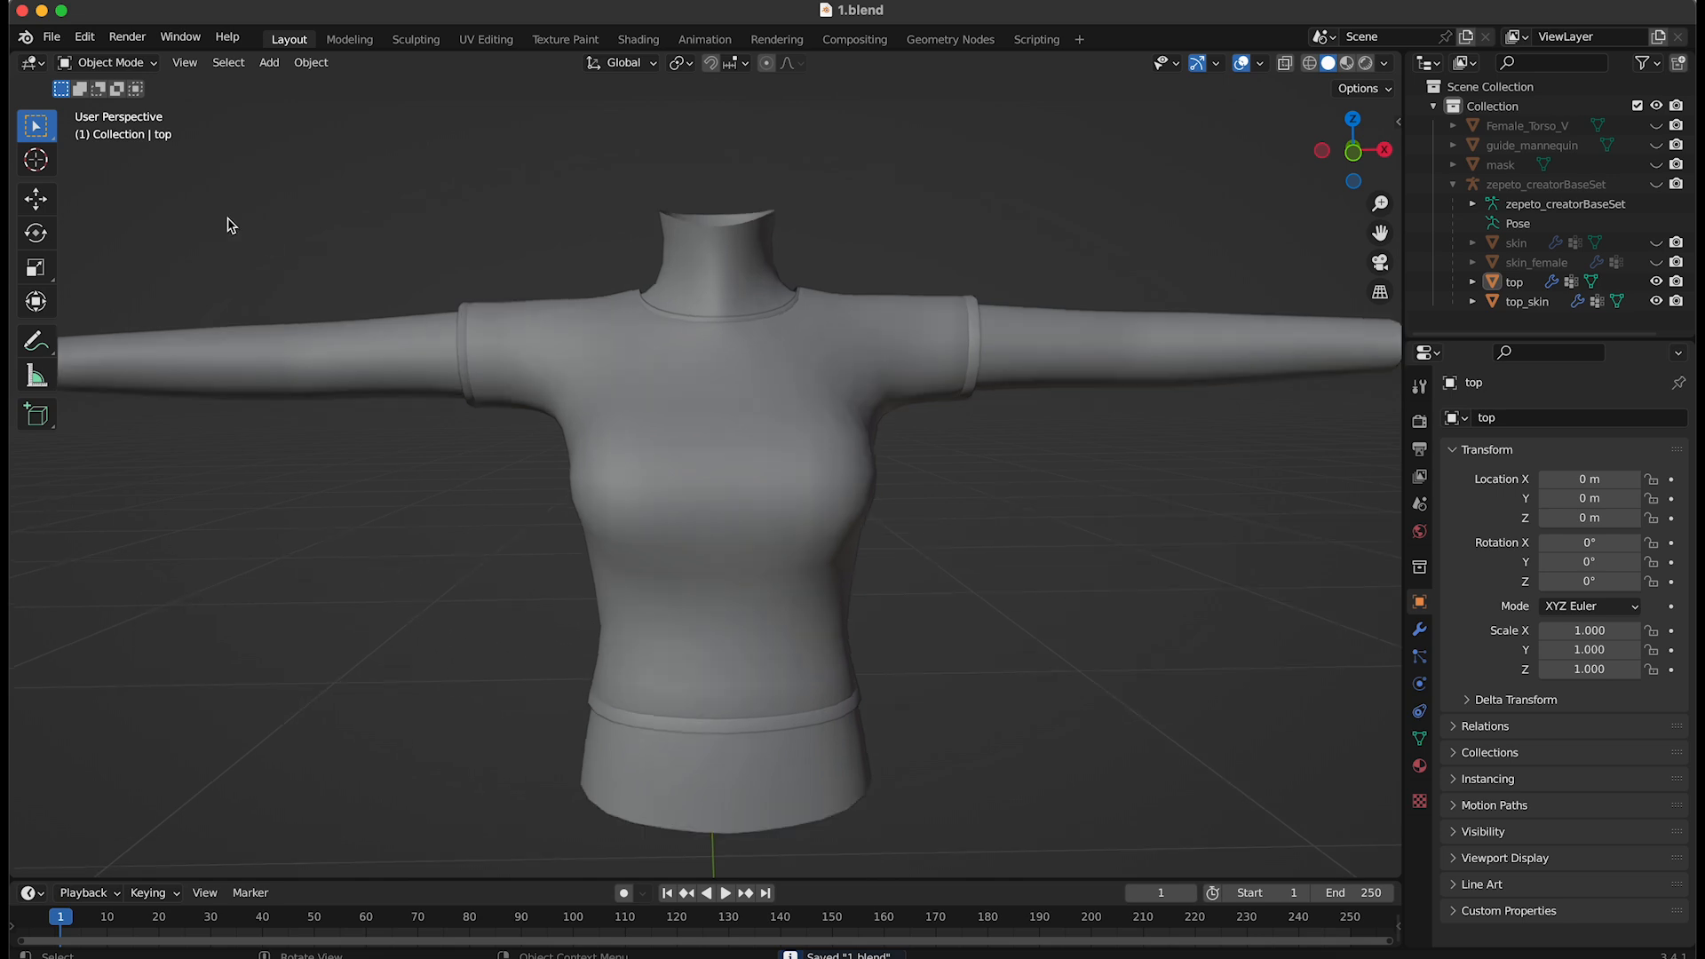
{"action": "left_click", "coordinate": [115, 71]}
{"action": "left_click", "coordinate": [118, 106]}
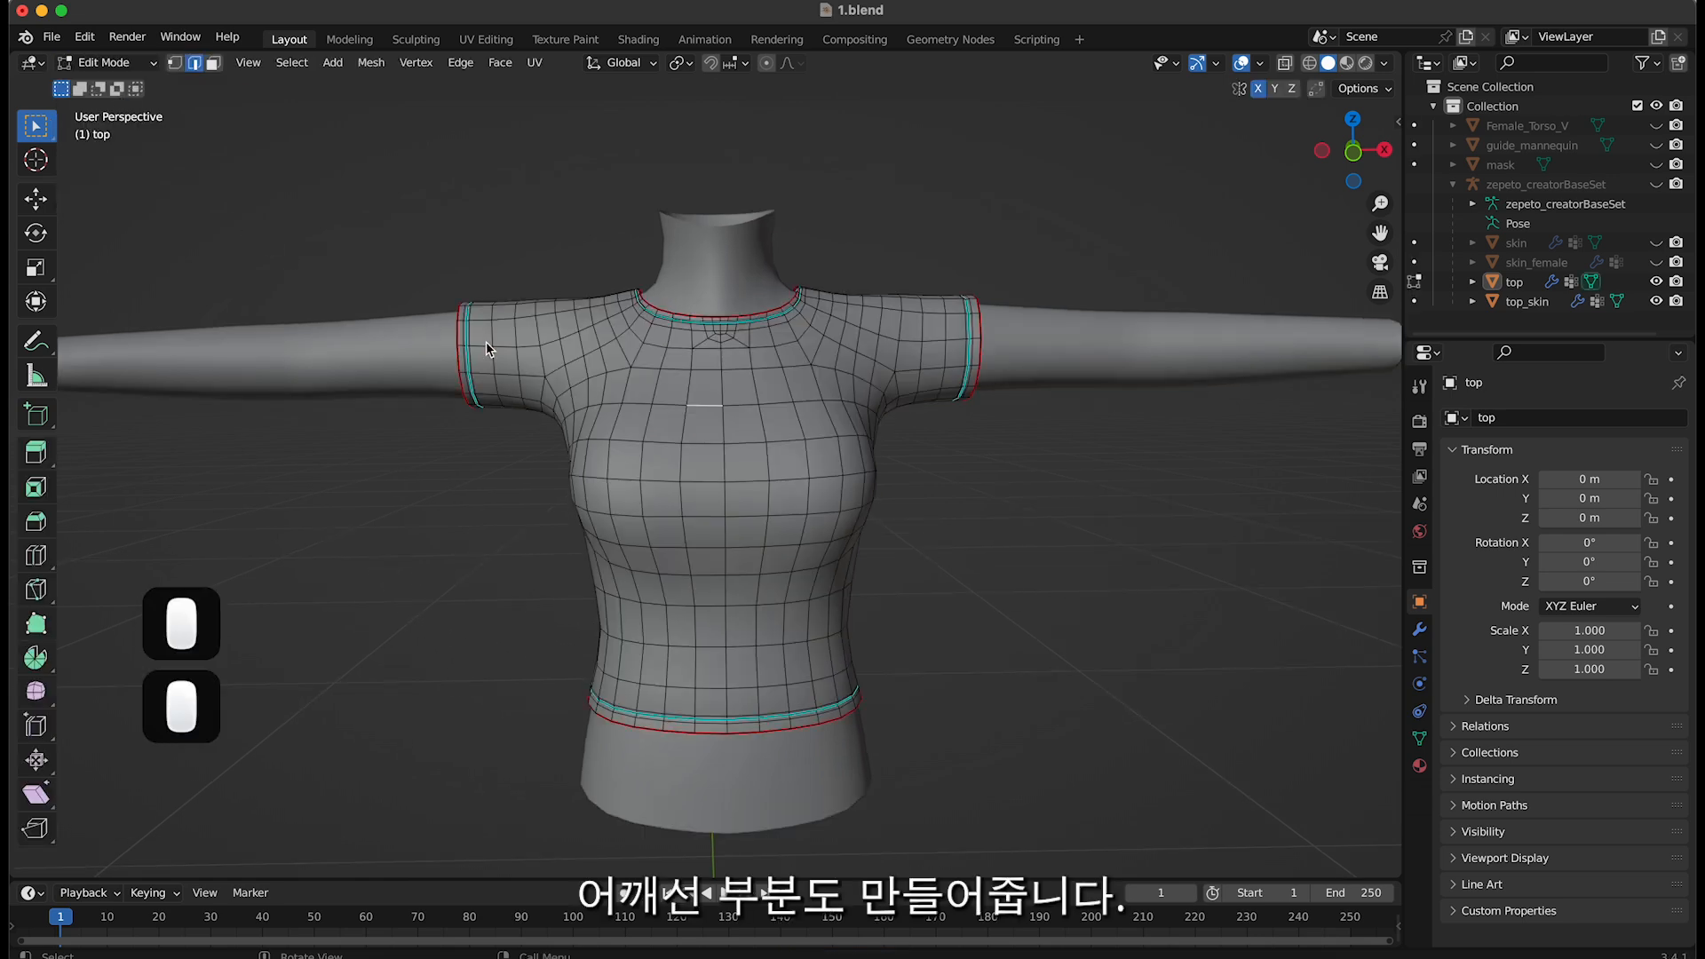
{"action": "left_click", "coordinate": [544, 395], "text": "alt"}
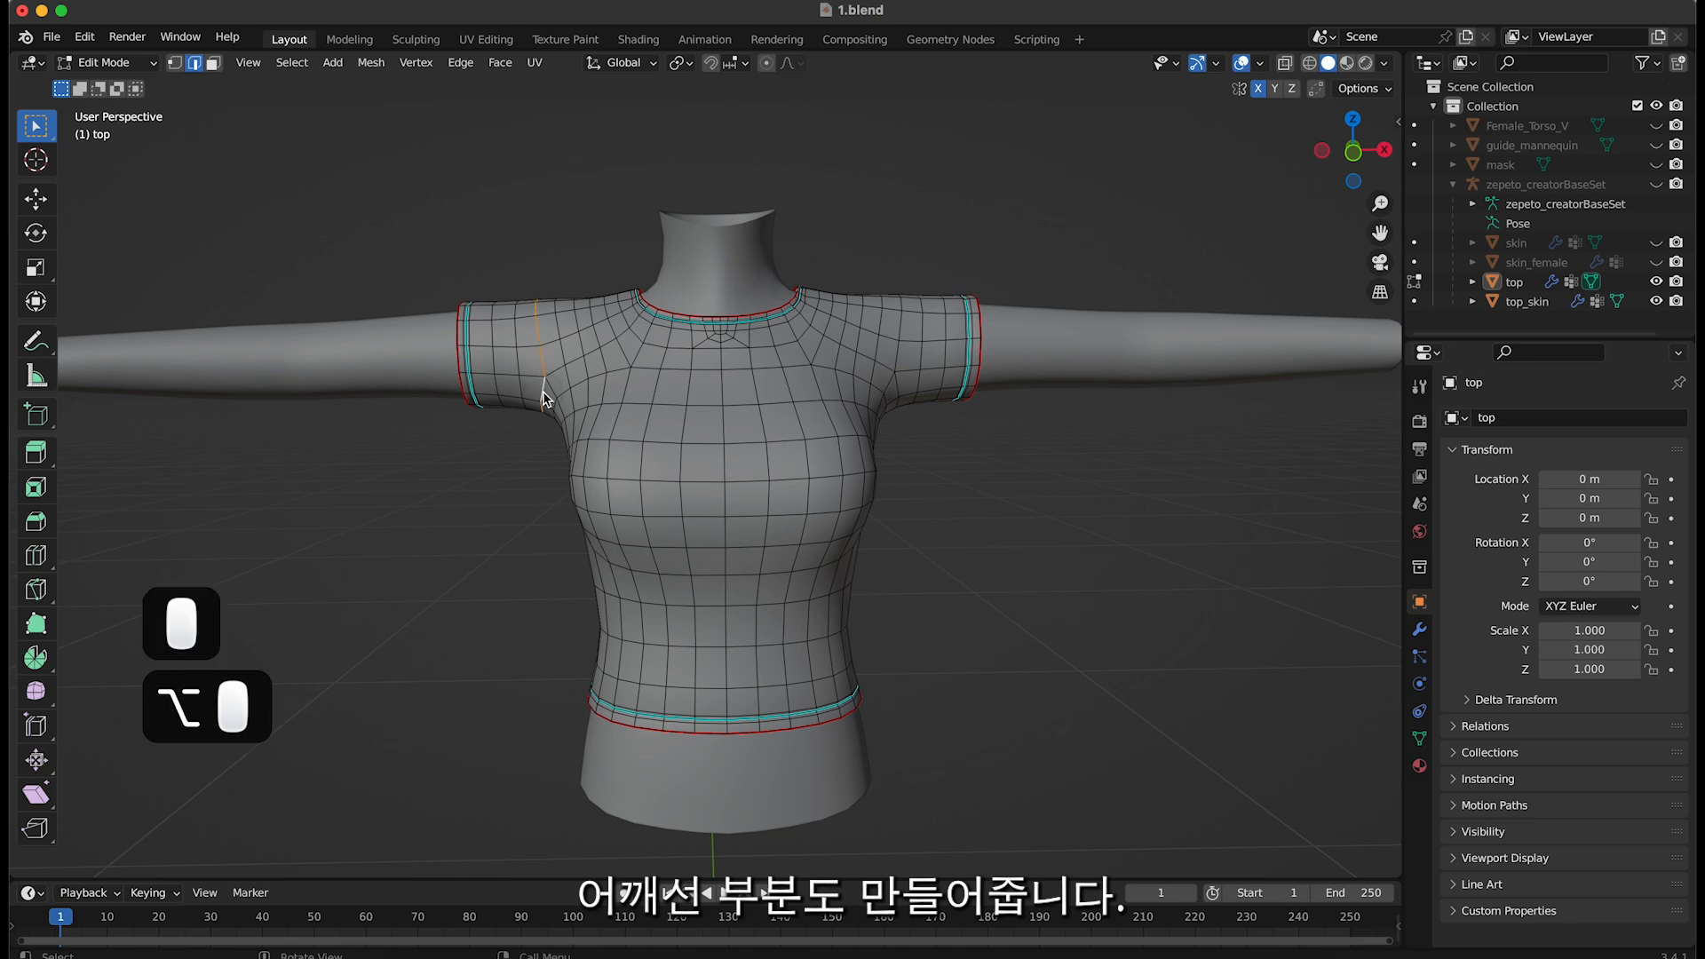
{"action": "left_click", "coordinate": [896, 388], "text": "alt+shift"}
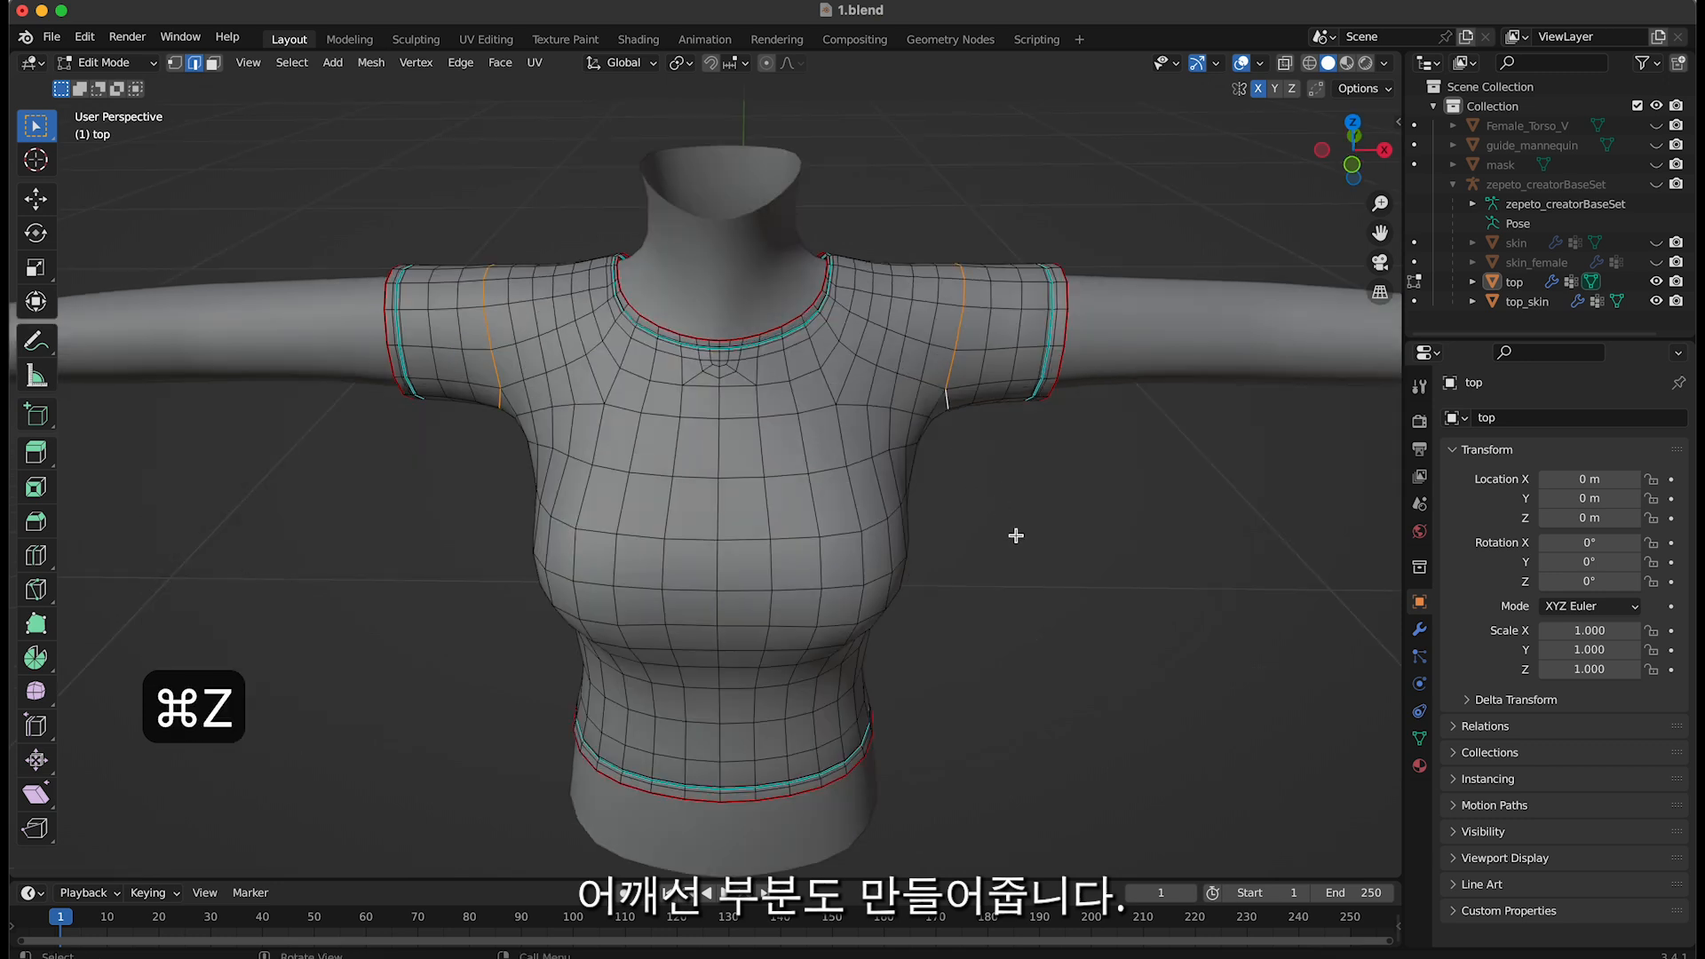
{"action": "key", "text": "super+b"}
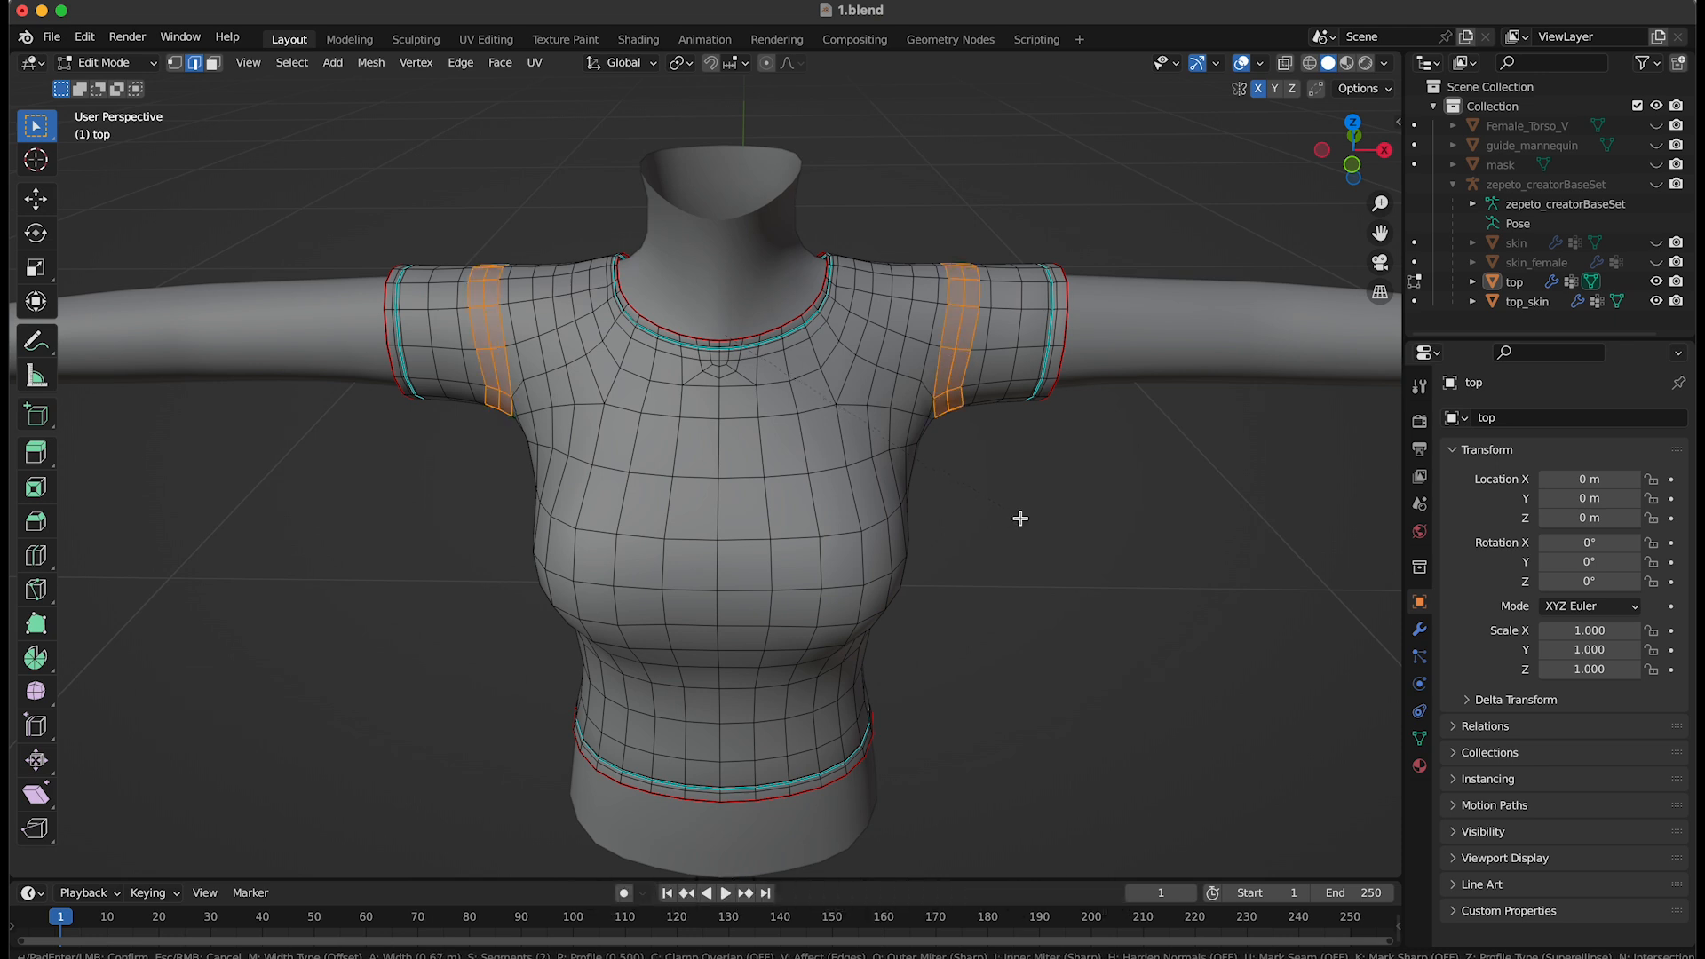
{"action": "left_click", "coordinate": [1016, 512]}
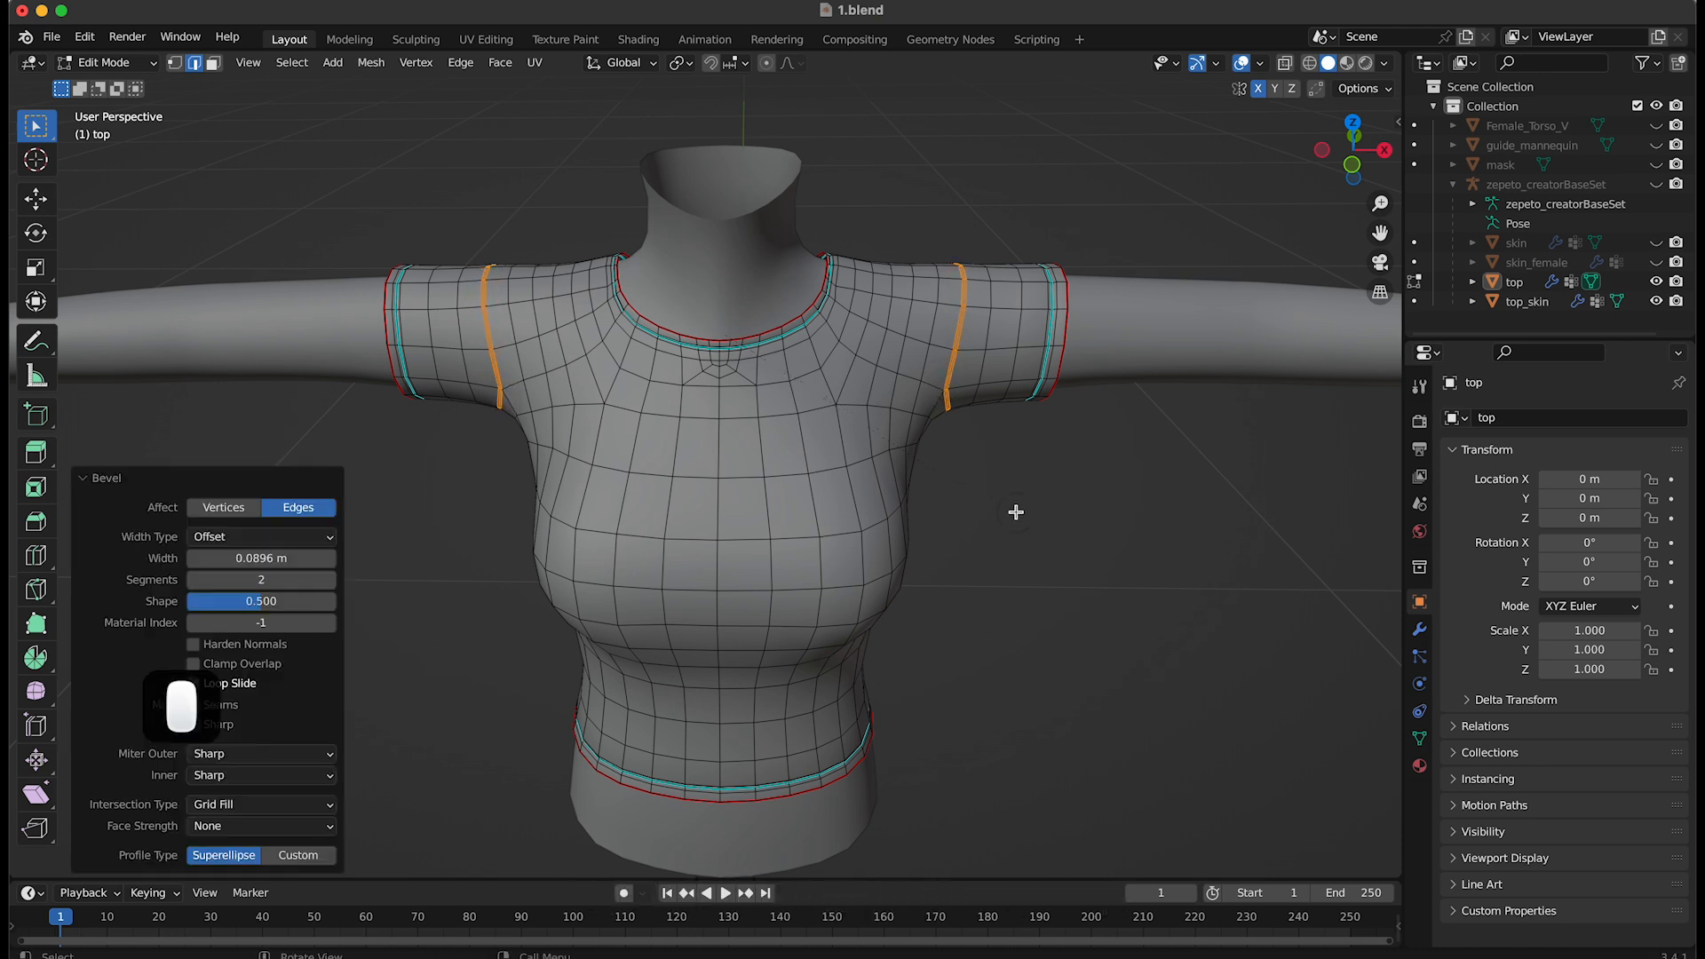
{"action": "scroll", "coordinate": [1003, 391], "scroll_direction": "up", "scroll_amount": 3}
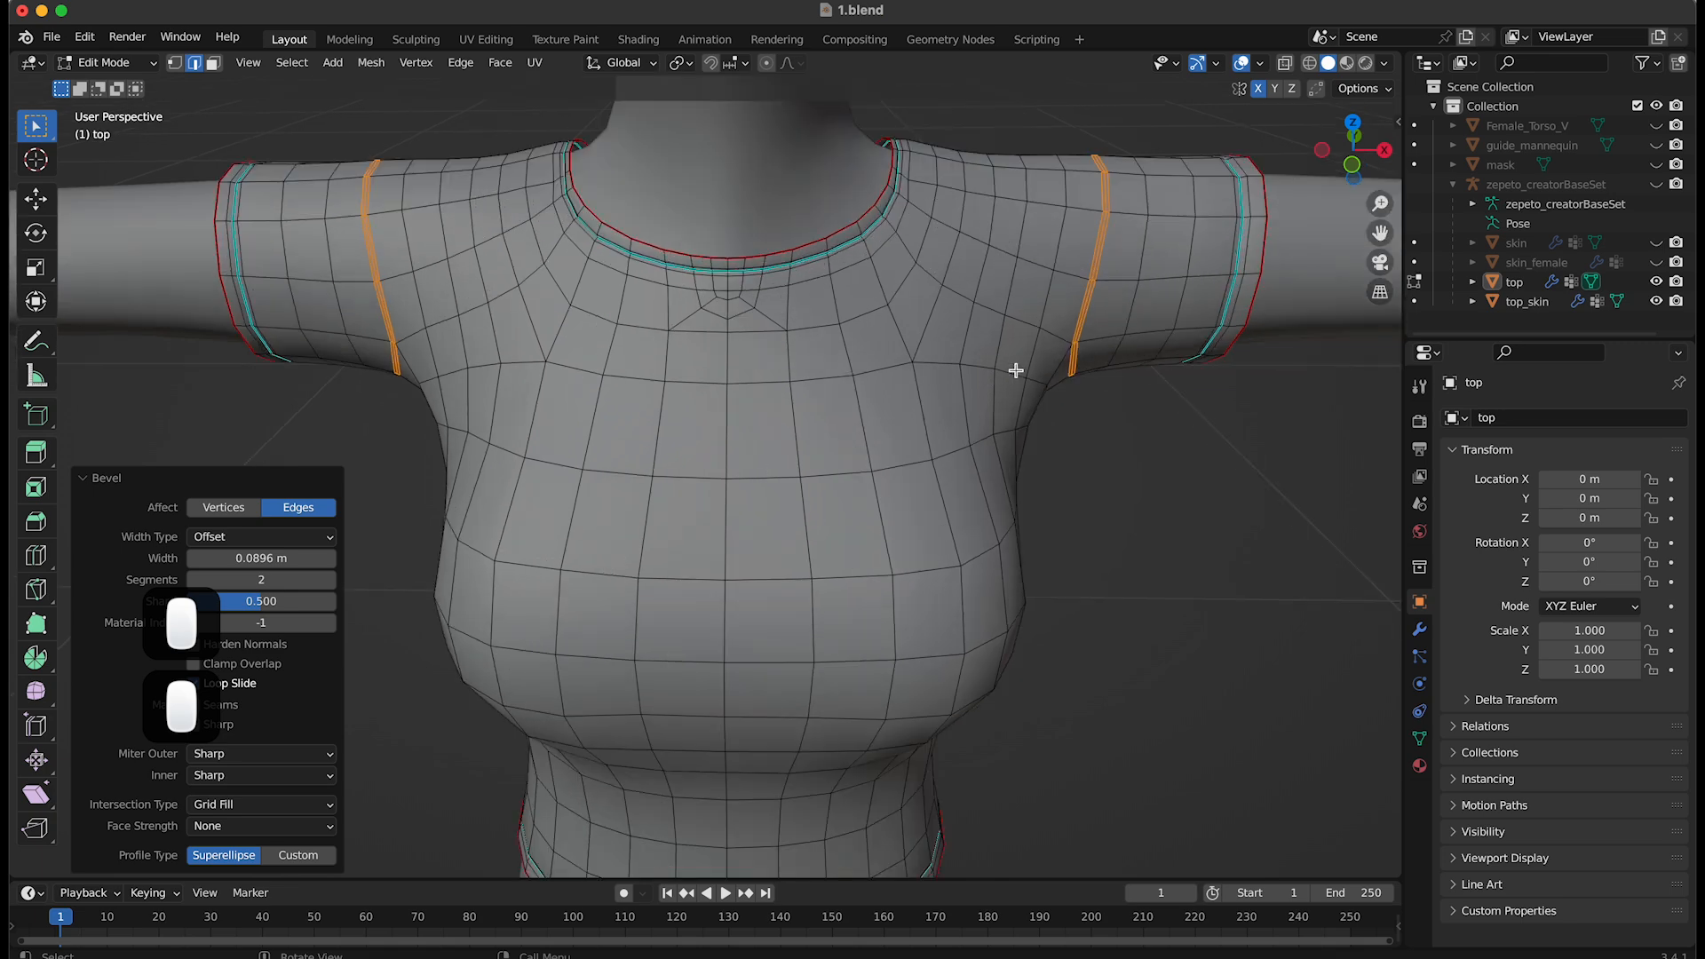
{"action": "left_click", "coordinate": [1075, 331], "text": "alt"}
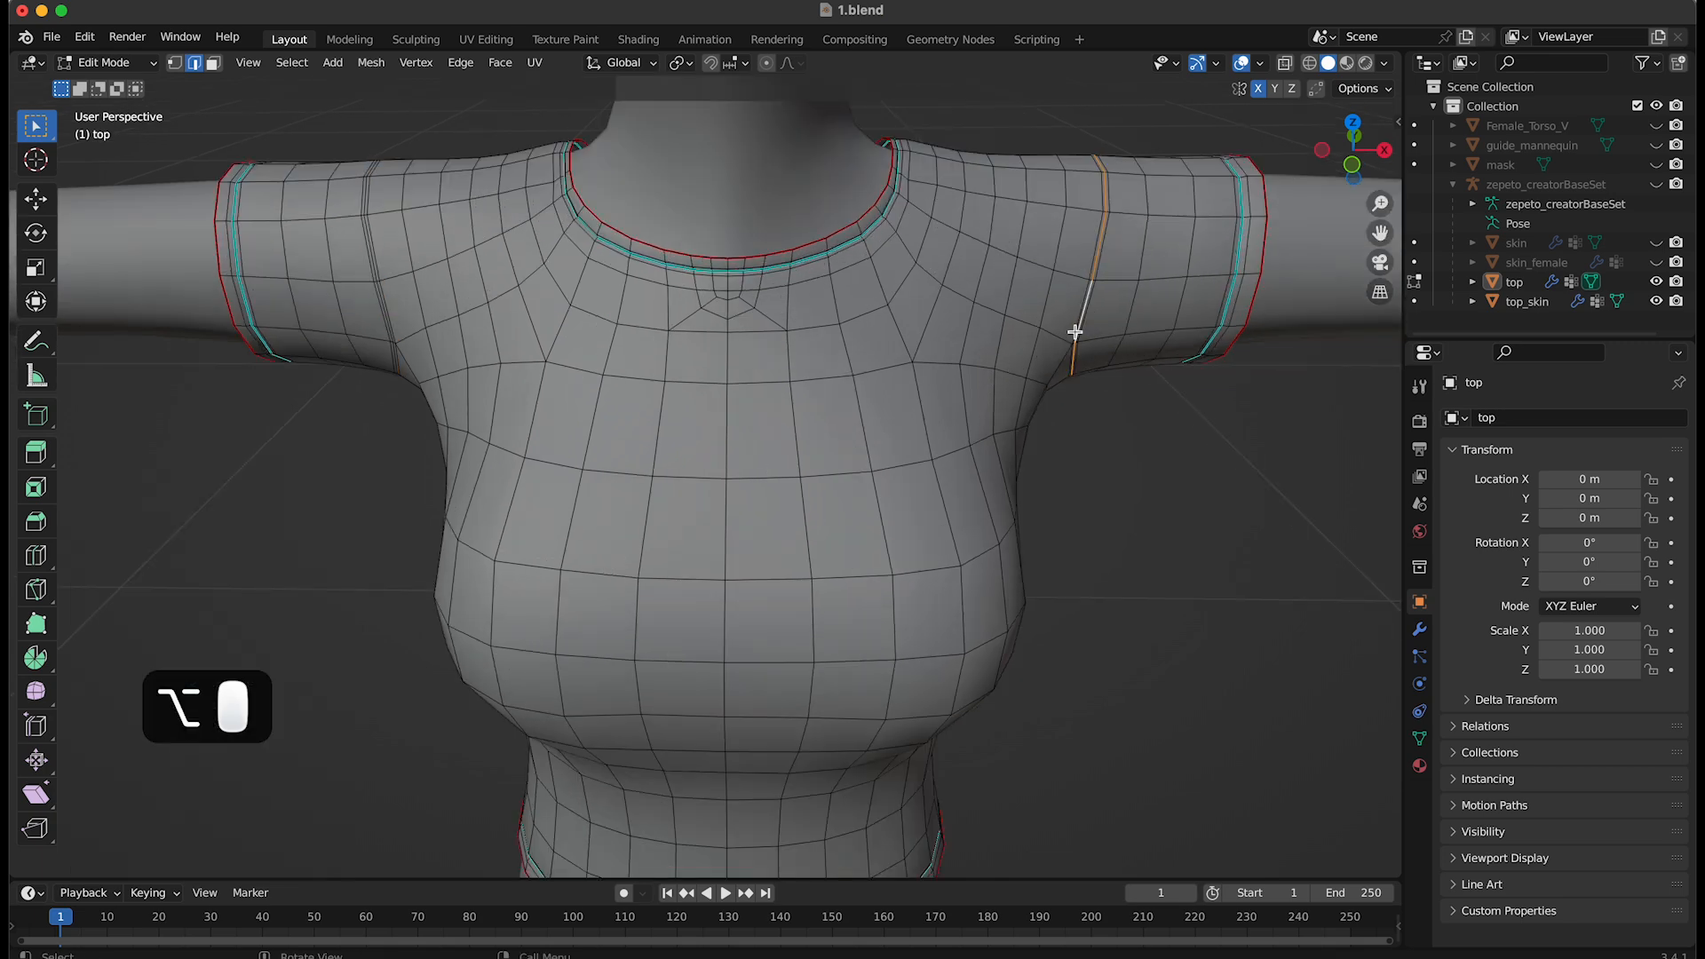
Try scaling the wearer's left shoulder seam loop and undo it
{"action": "key", "text": "s"}
{"action": "left_click", "coordinate": [1111, 626]}
{"action": "key", "text": "super+z"}
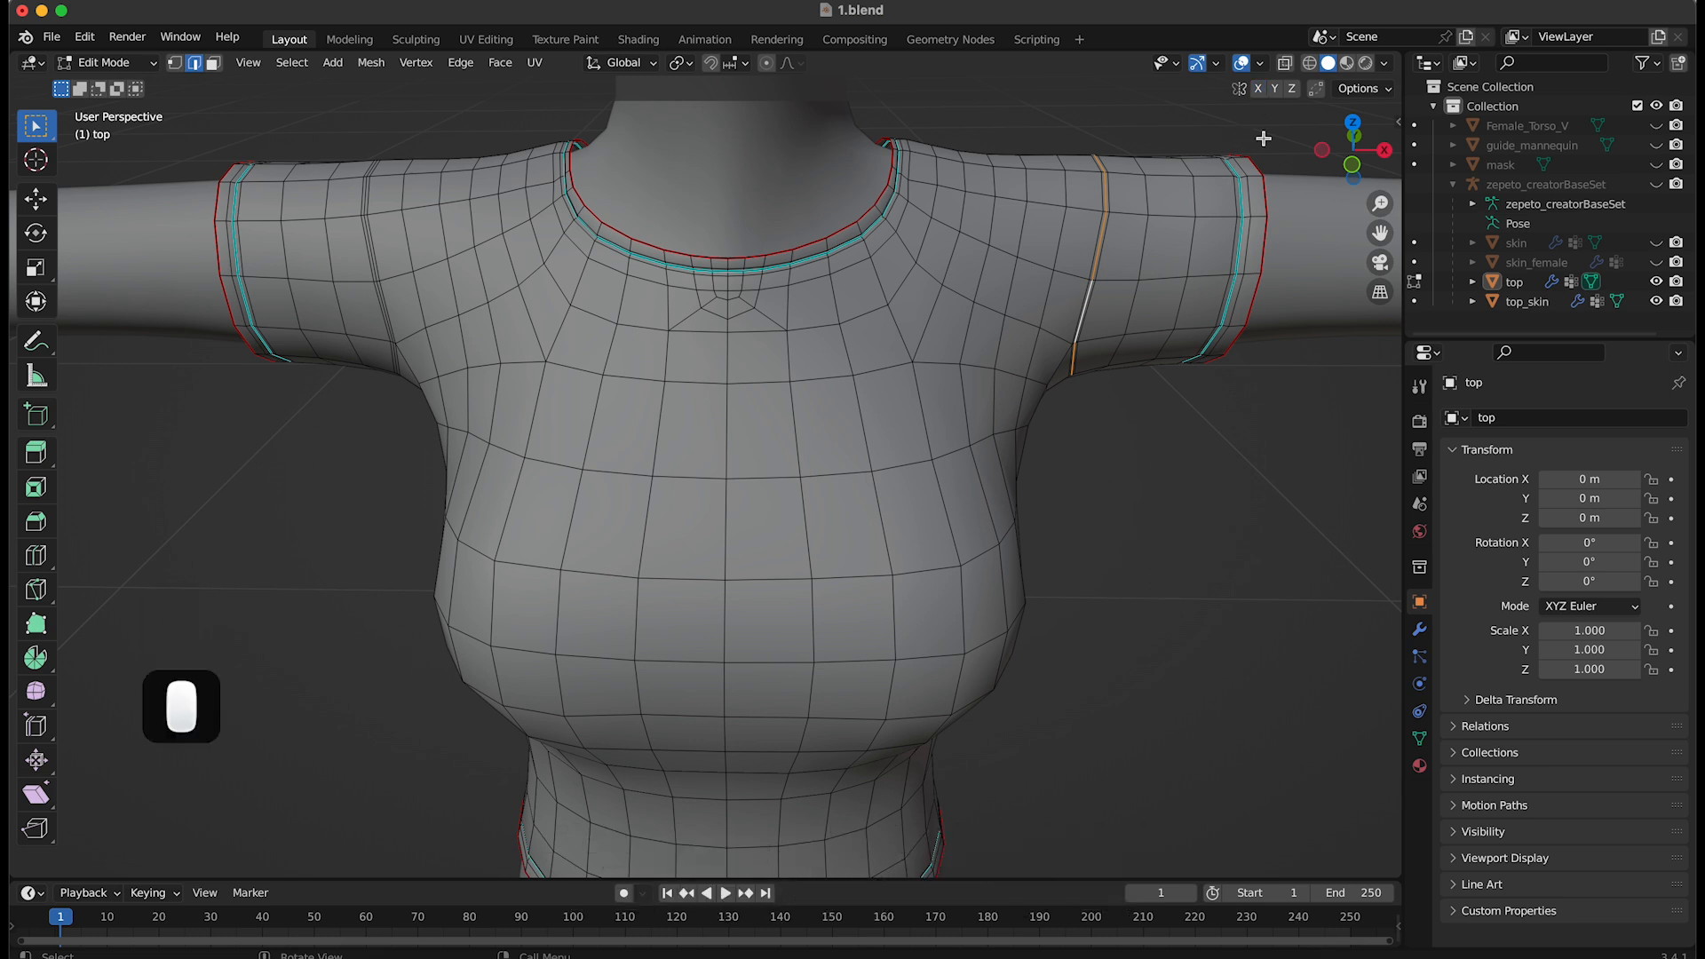
With X mirroring off, scale the wearer's left shoulder seam loop to about 0.991 and mark it sharp
{"action": "key", "text": "s"}
{"action": "left_click", "coordinate": [1231, 610]}
{"action": "right_click", "coordinate": [1155, 465]}
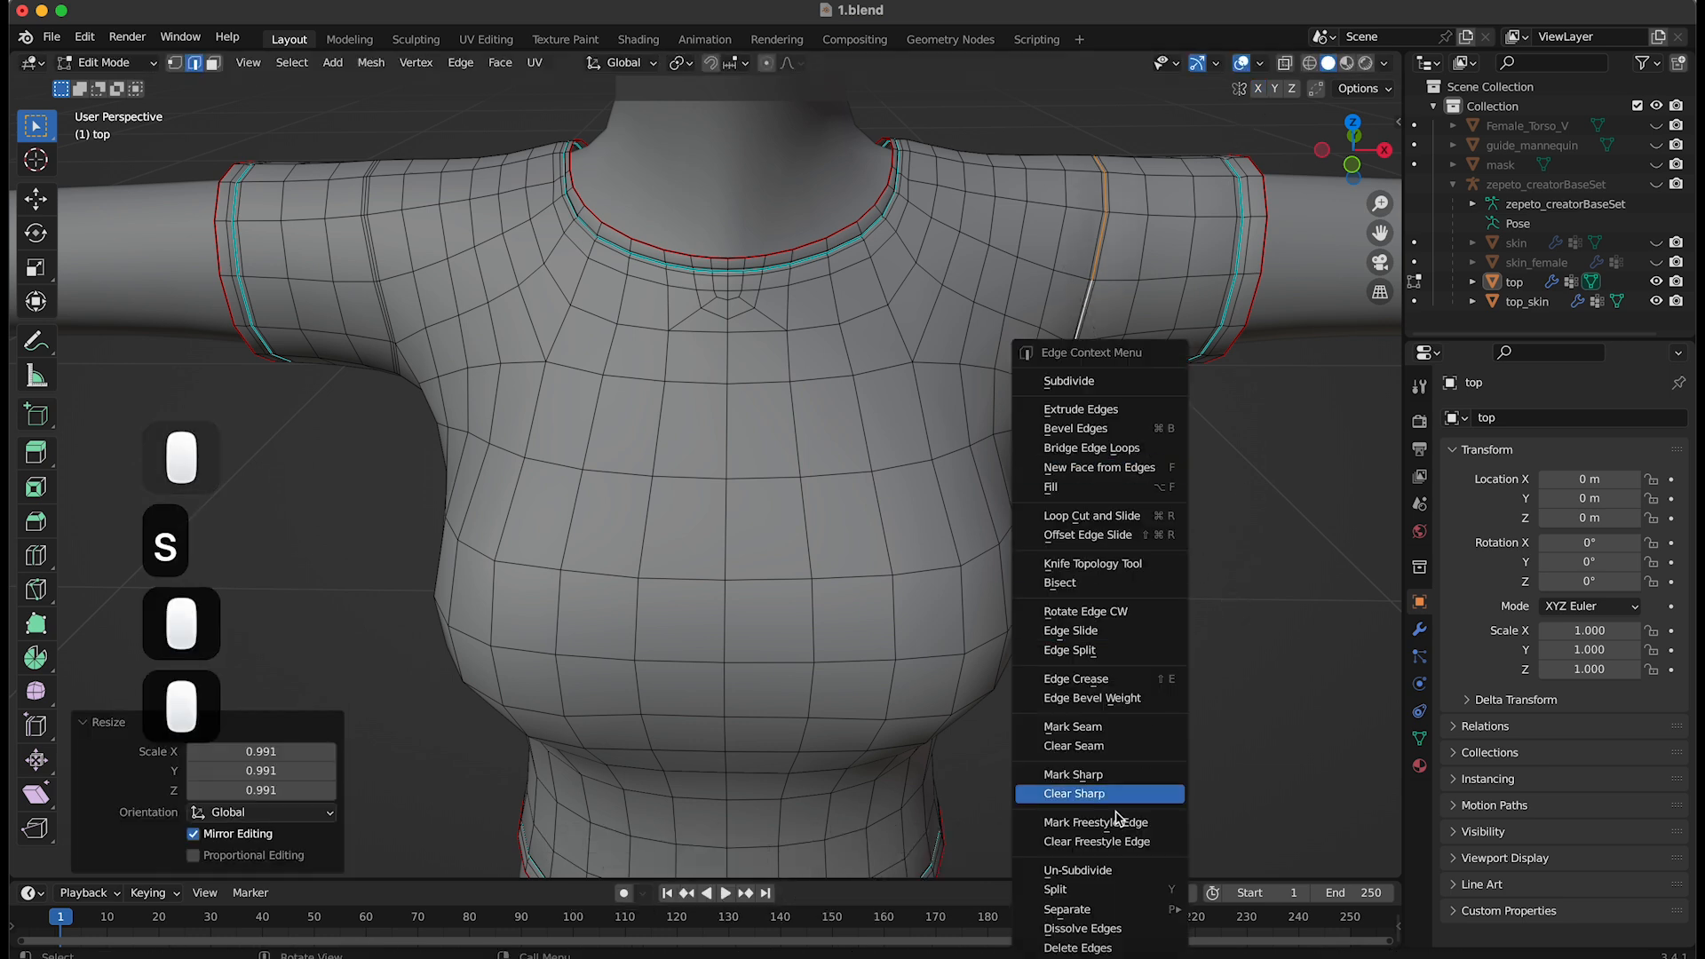
{"action": "left_click", "coordinate": [1109, 776]}
{"action": "left_click", "coordinate": [1133, 665]}
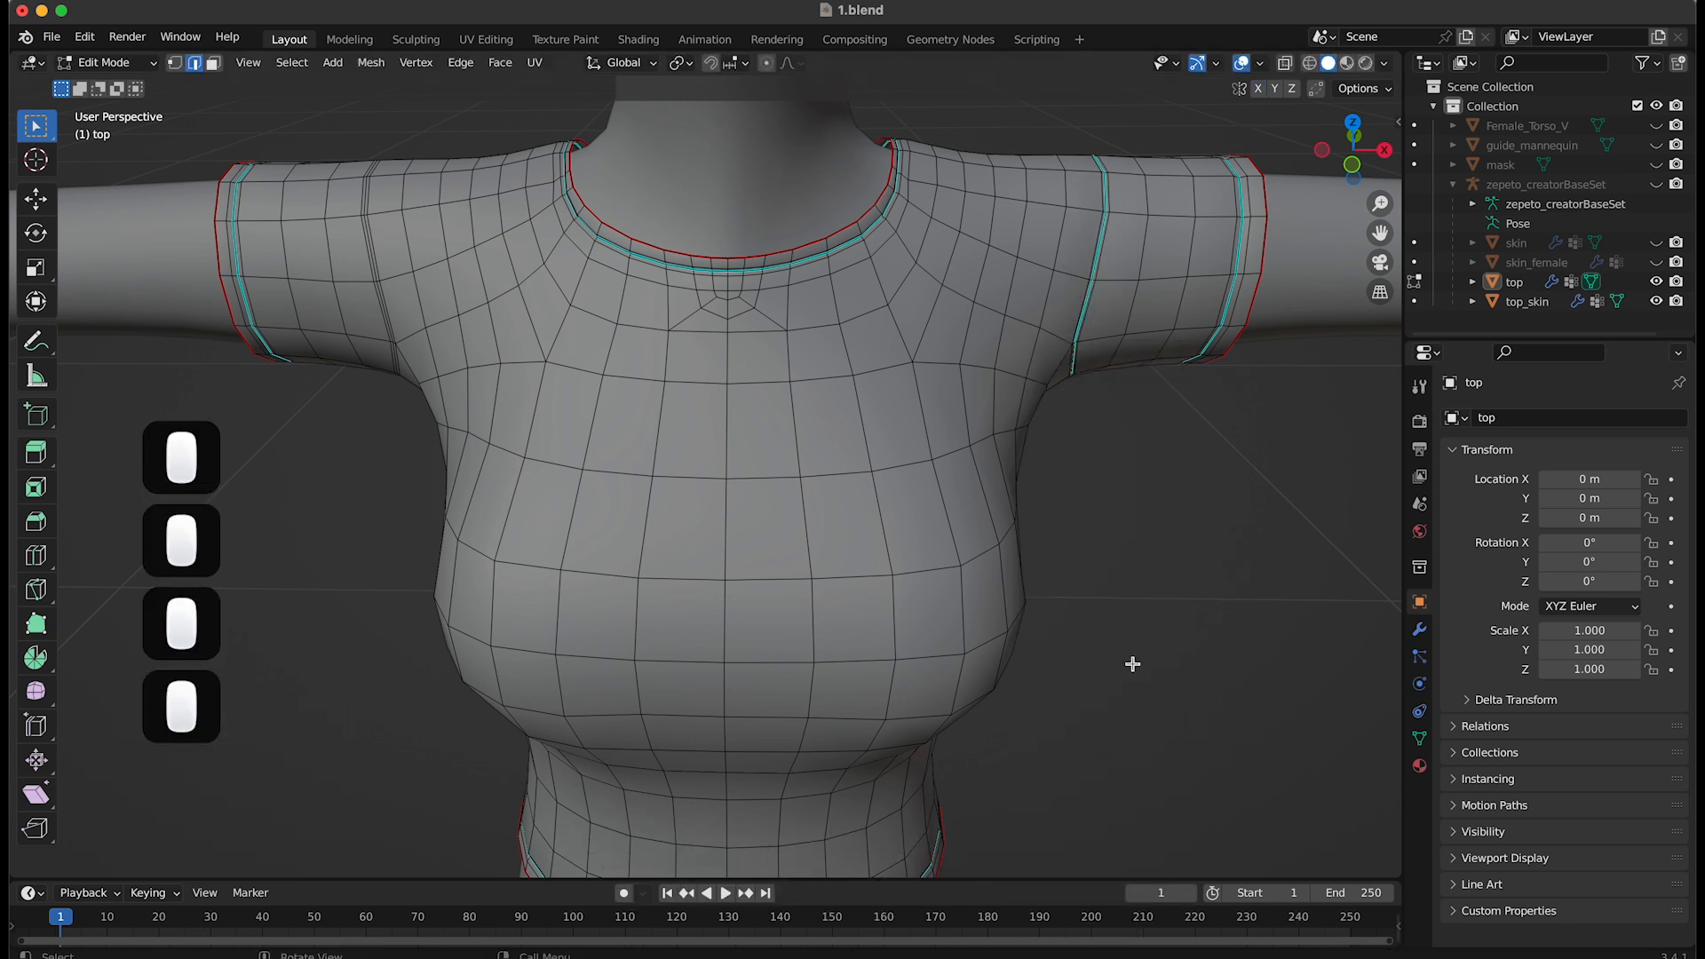
Scale the middle shoulder seam loop on the wearer's right sleeve to about 0.987 and mark it sharp
{"action": "left_click", "coordinate": [379, 291], "text": "alt"}
{"action": "key", "text": "s"}
{"action": "left_click", "coordinate": [572, 545]}
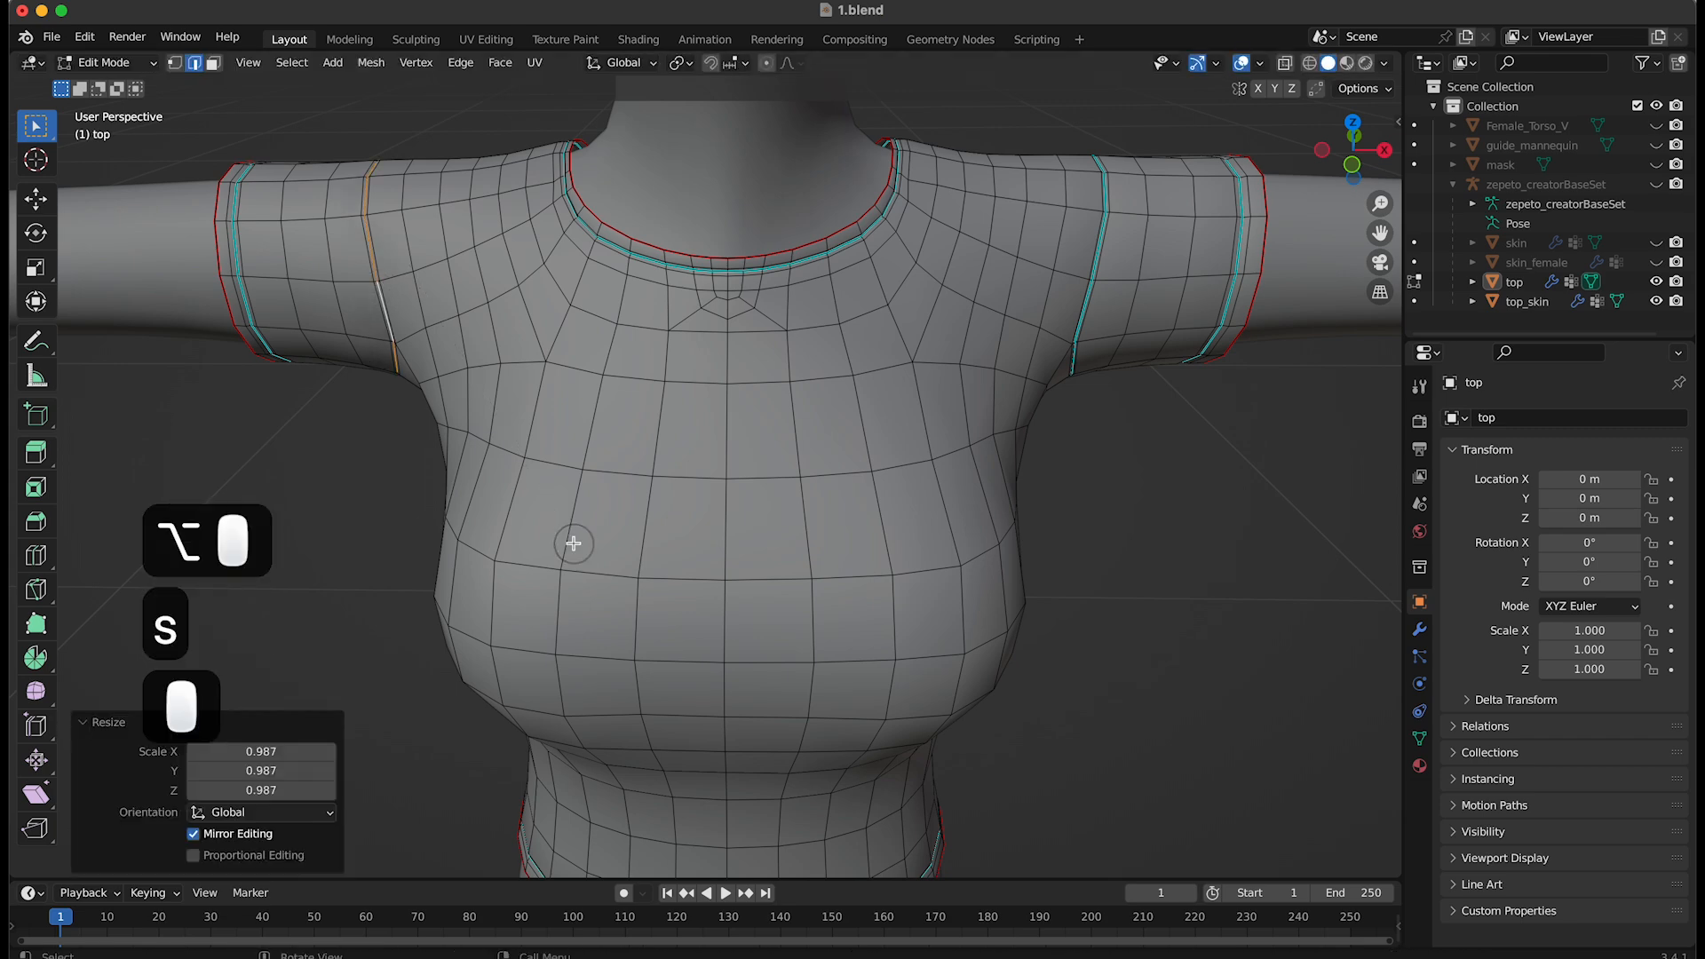
{"action": "right_click", "coordinate": [440, 478]}
{"action": "left_click", "coordinate": [407, 772]}
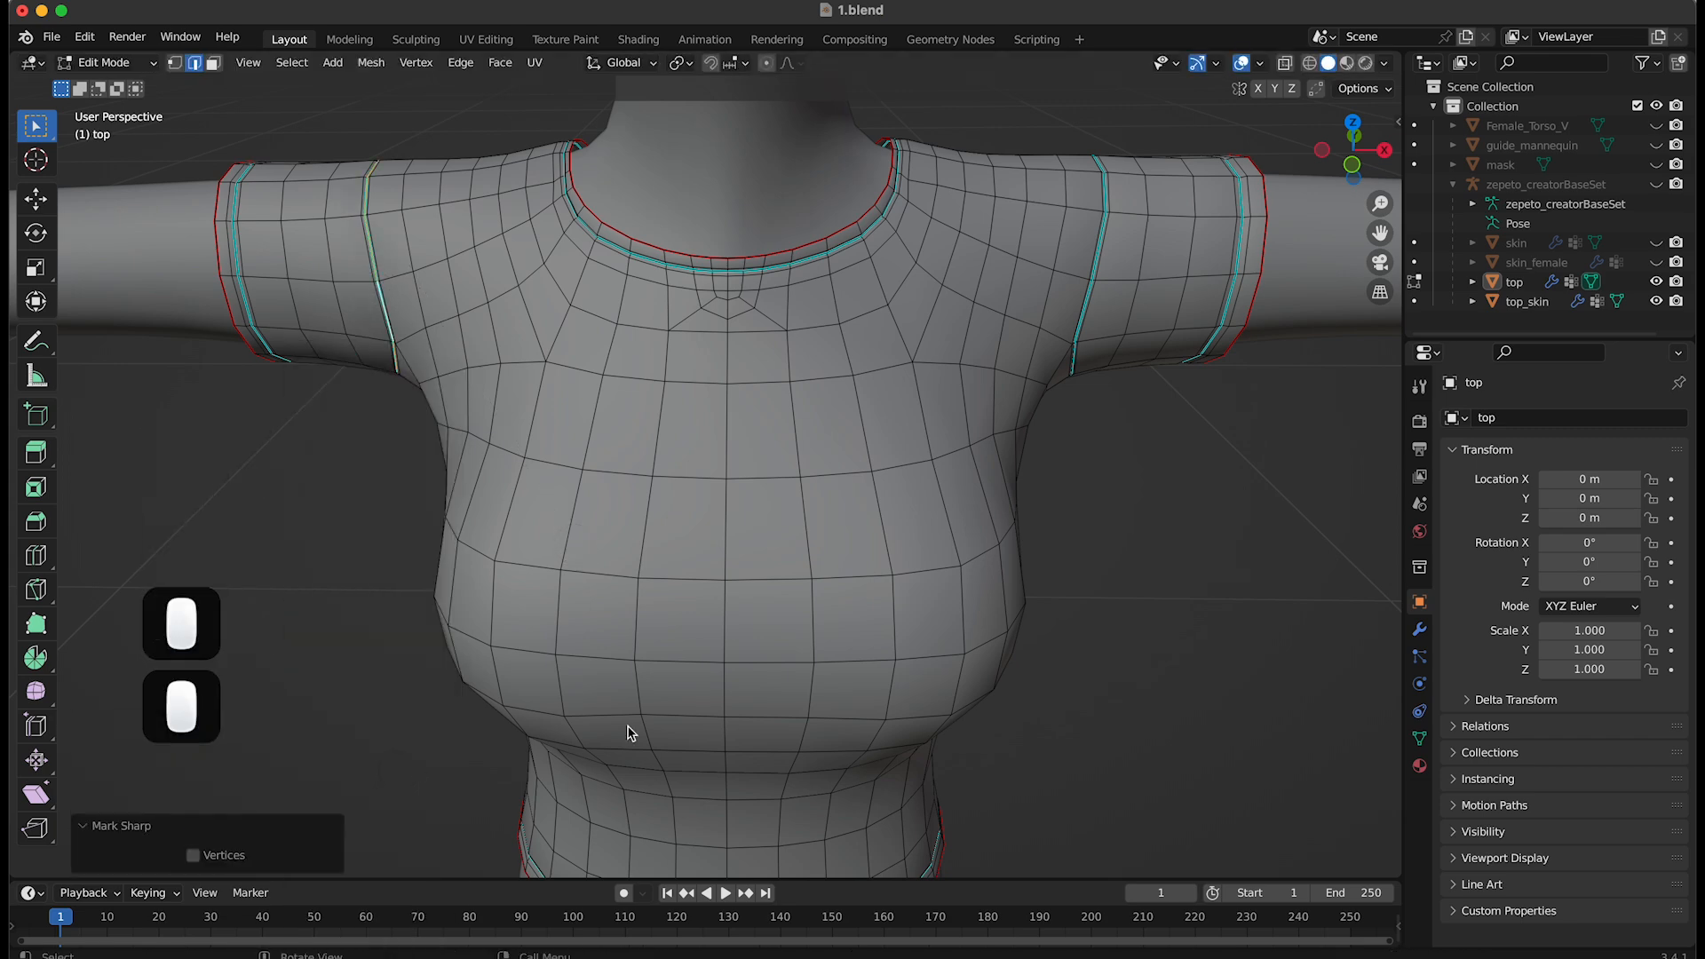
{"action": "left_click", "coordinate": [1075, 673]}
Return to Object Mode, view the tee with its shoulder seams, and save the file
{"action": "scroll", "coordinate": [1078, 664], "scroll_direction": "down", "scroll_amount": 5}
{"action": "left_click", "coordinate": [104, 62]}
{"action": "left_click", "coordinate": [107, 83]}
{"action": "scroll", "coordinate": [949, 658], "scroll_direction": "down", "scroll_amount": 2}
{"action": "middle_click_drag", "start_coordinate": [948, 658], "coordinate": [951, 594]}
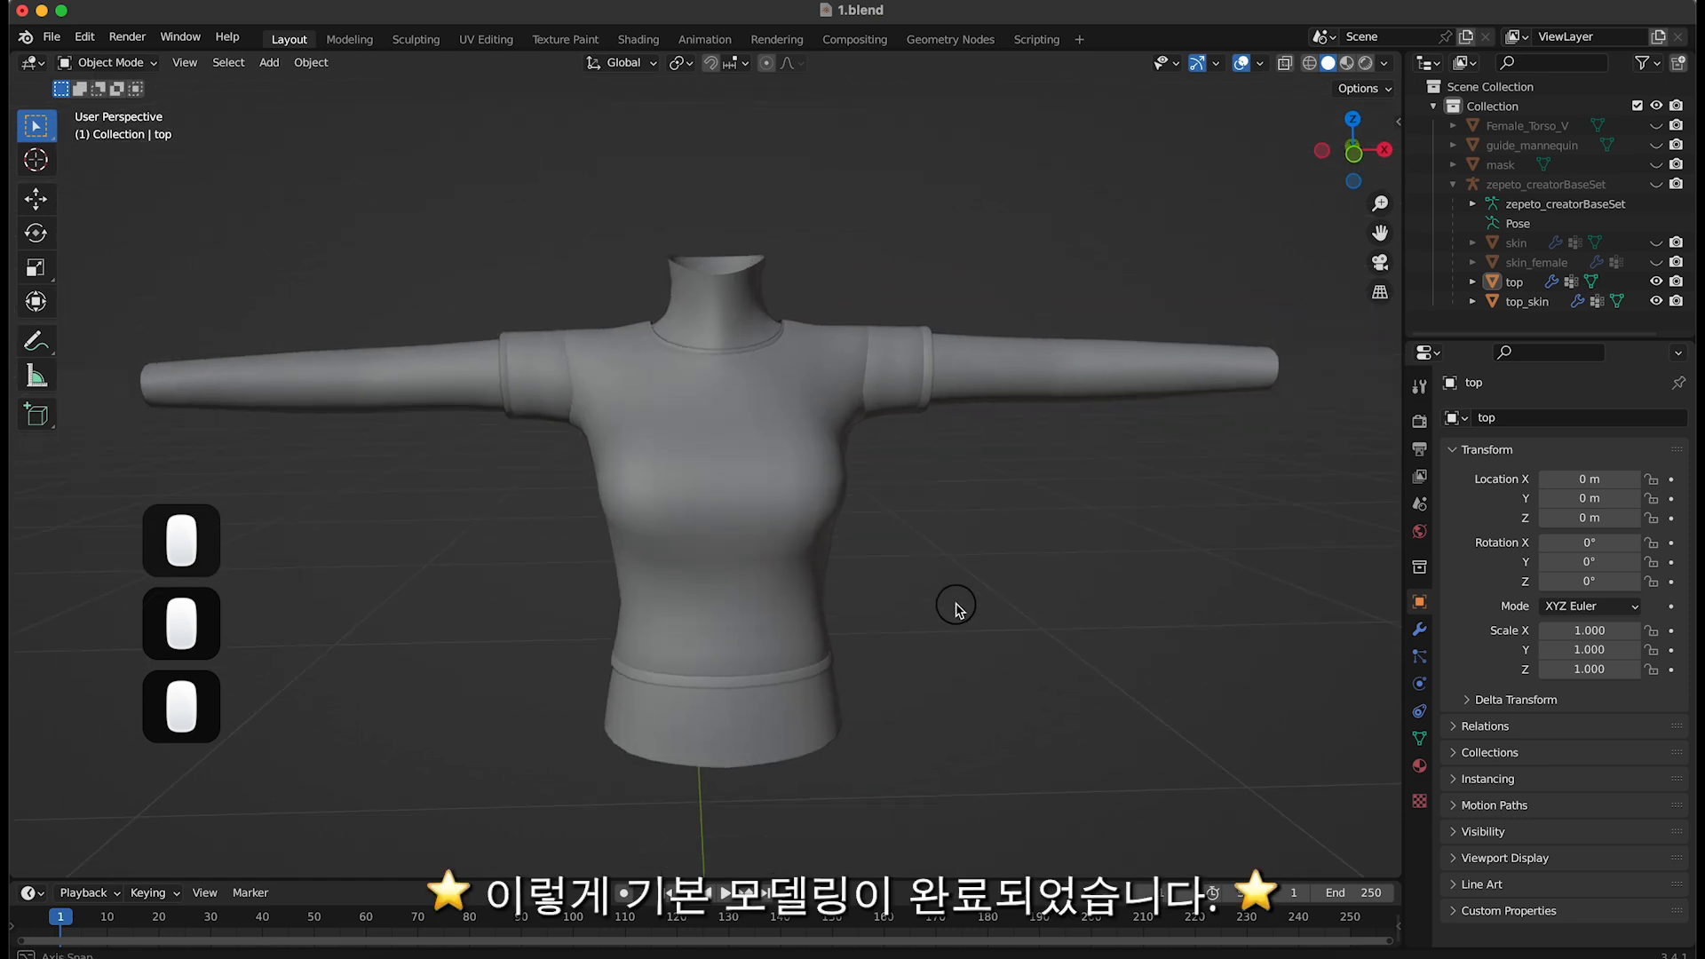
{"action": "key", "text": "super+s"}
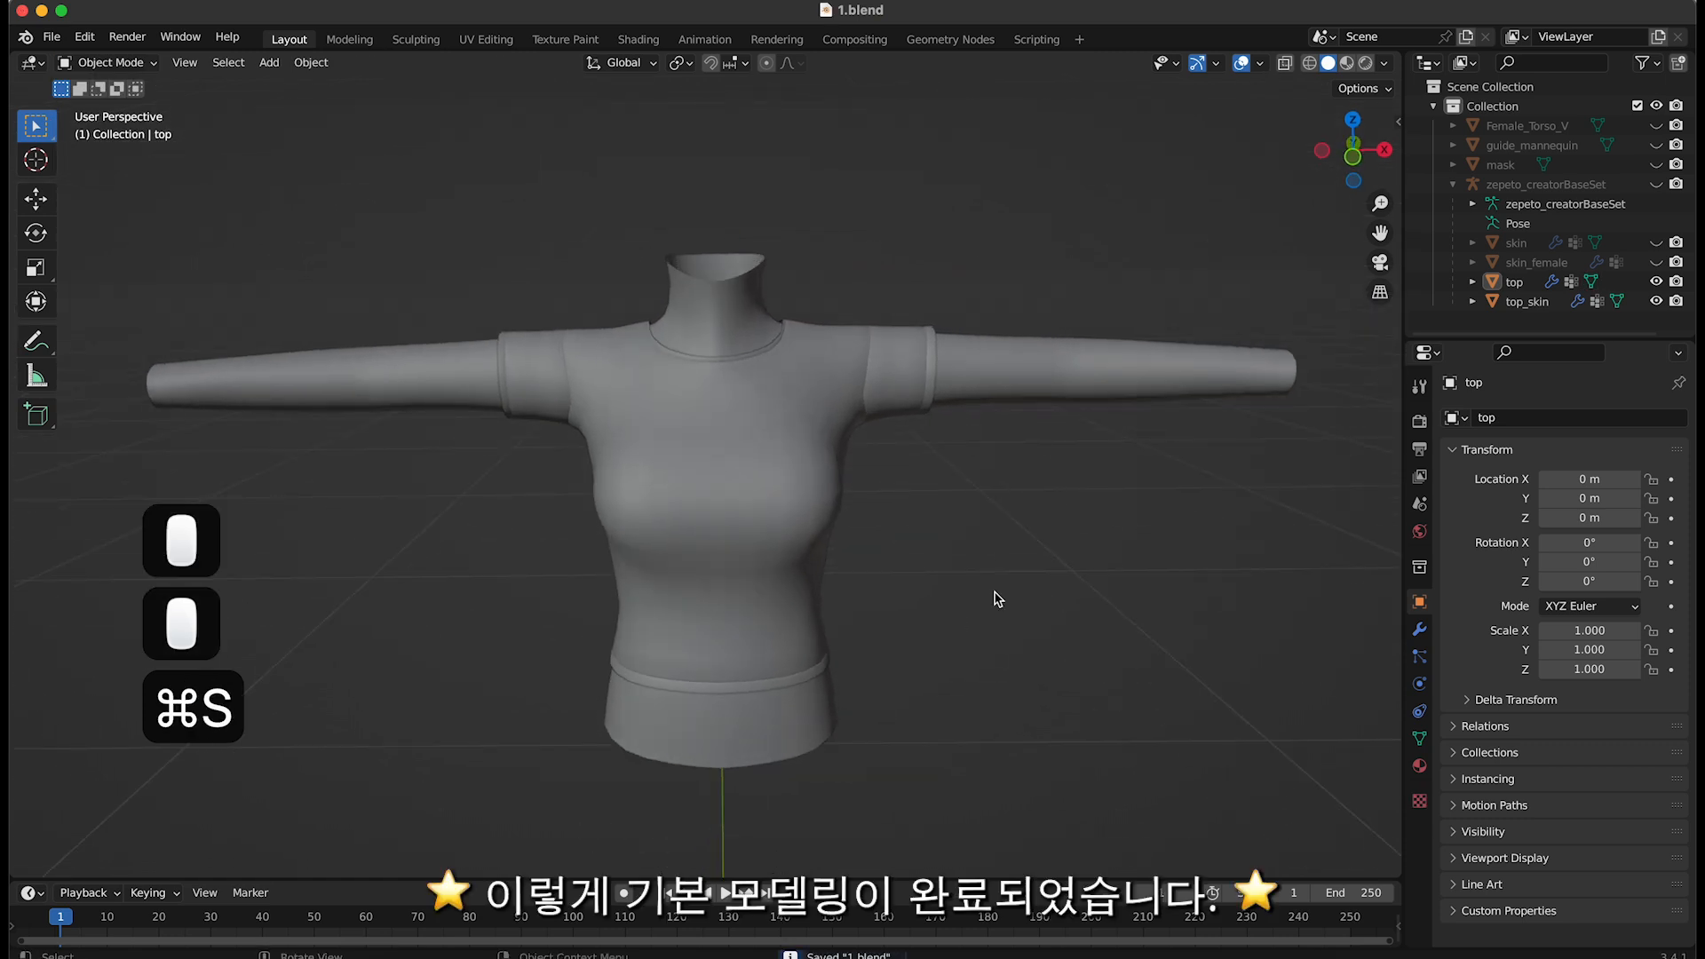
Unhide the zepeto_creatorBaseSet armature in the viewport
{"action": "left_click", "coordinate": [1656, 184]}
{"action": "left_click", "coordinate": [1164, 552]}
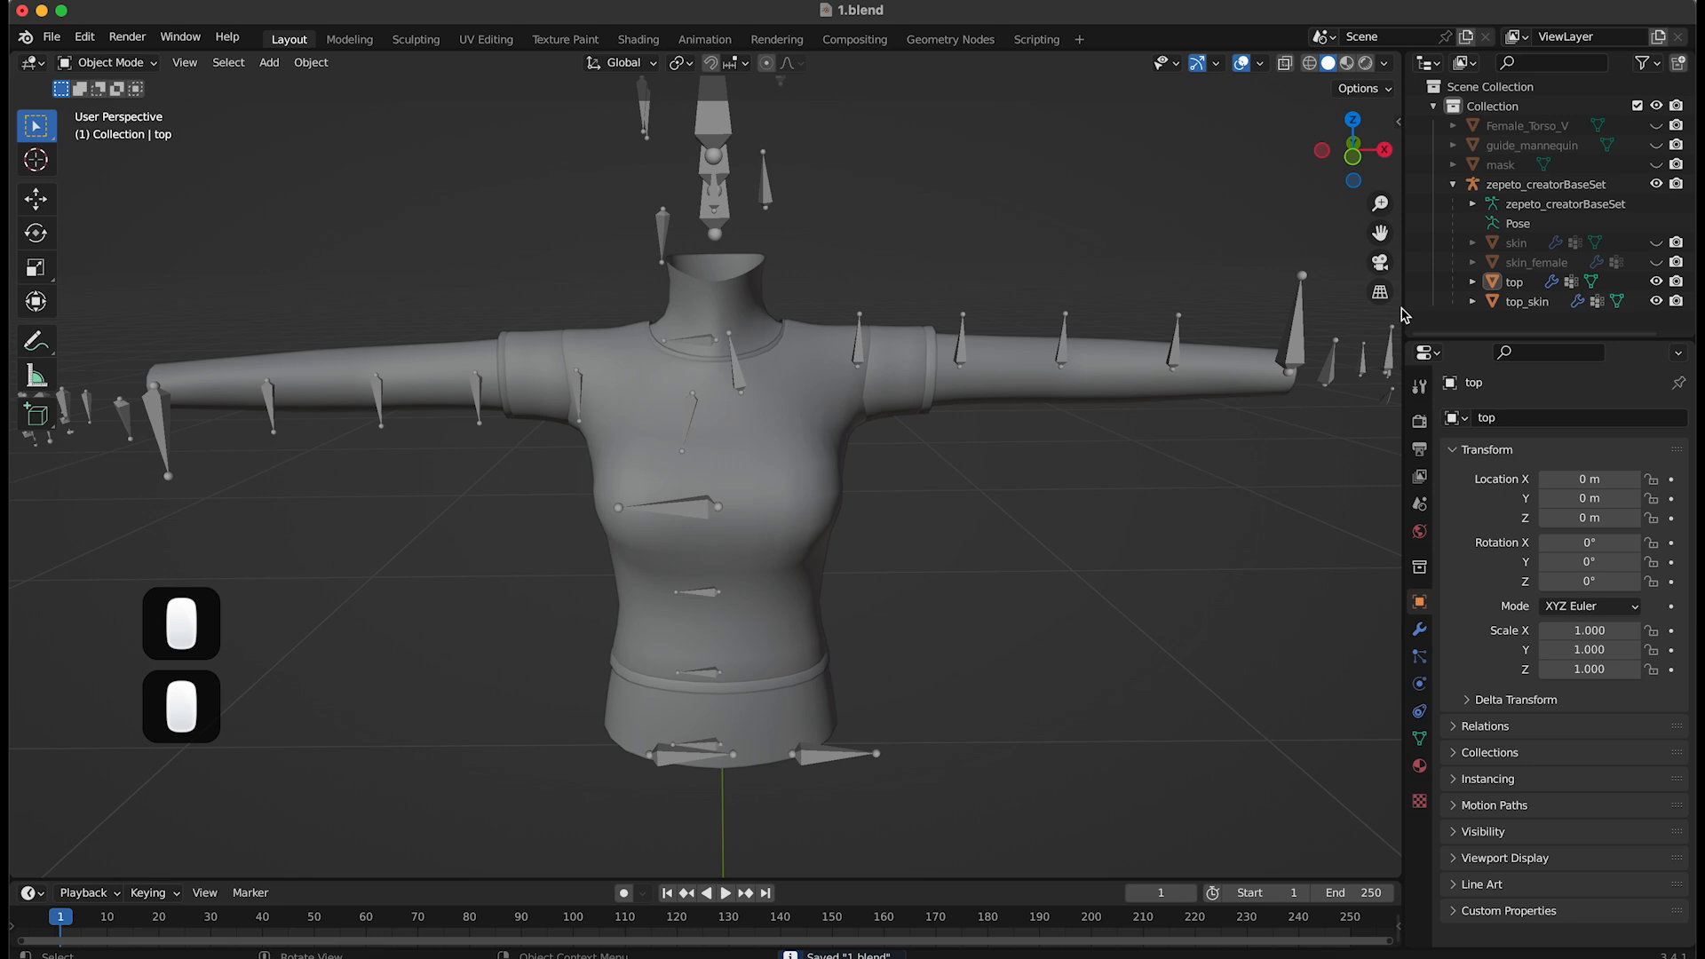